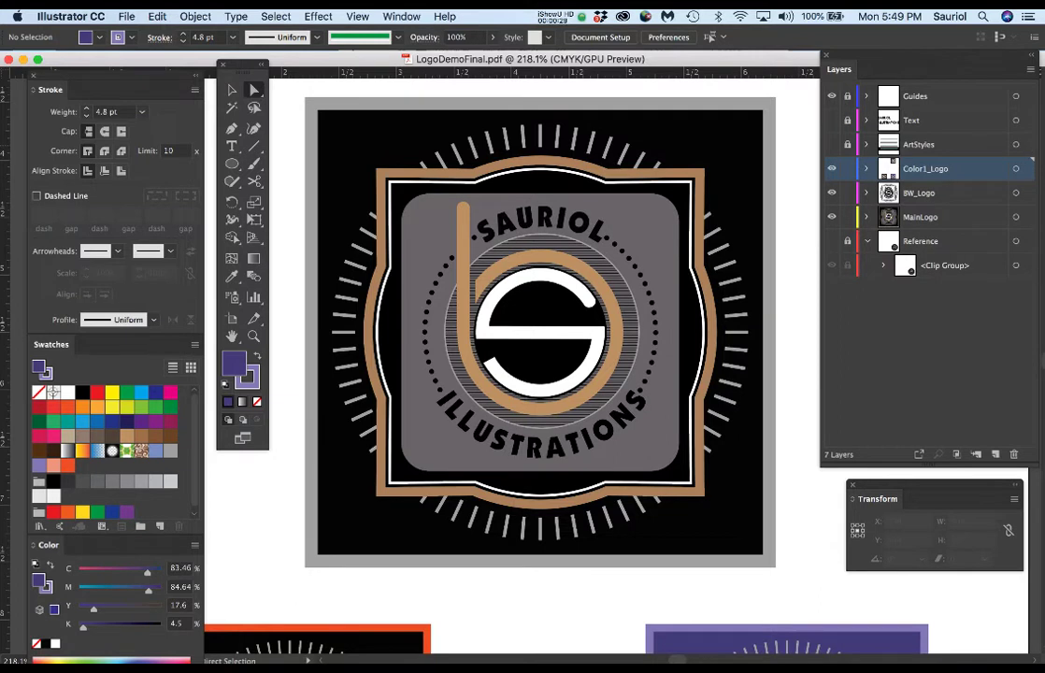
Switch to Finder and preview the four reference images Example1 to Example4, closing the preview at the end.
key(super+Tab)
key(space)
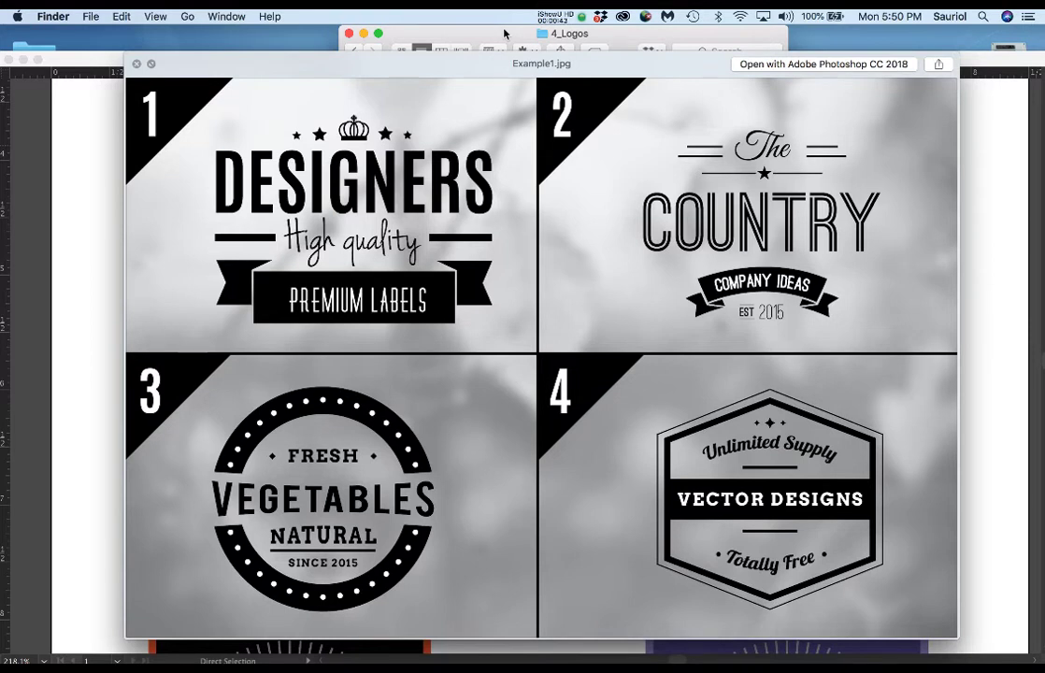
key(Down)
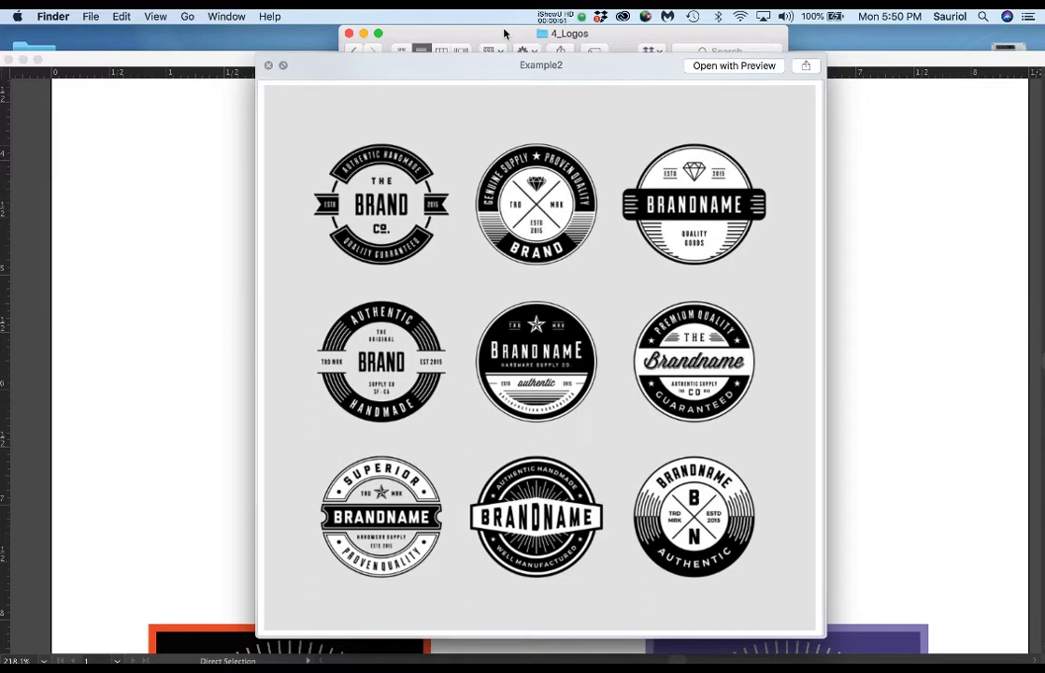
key(Down)
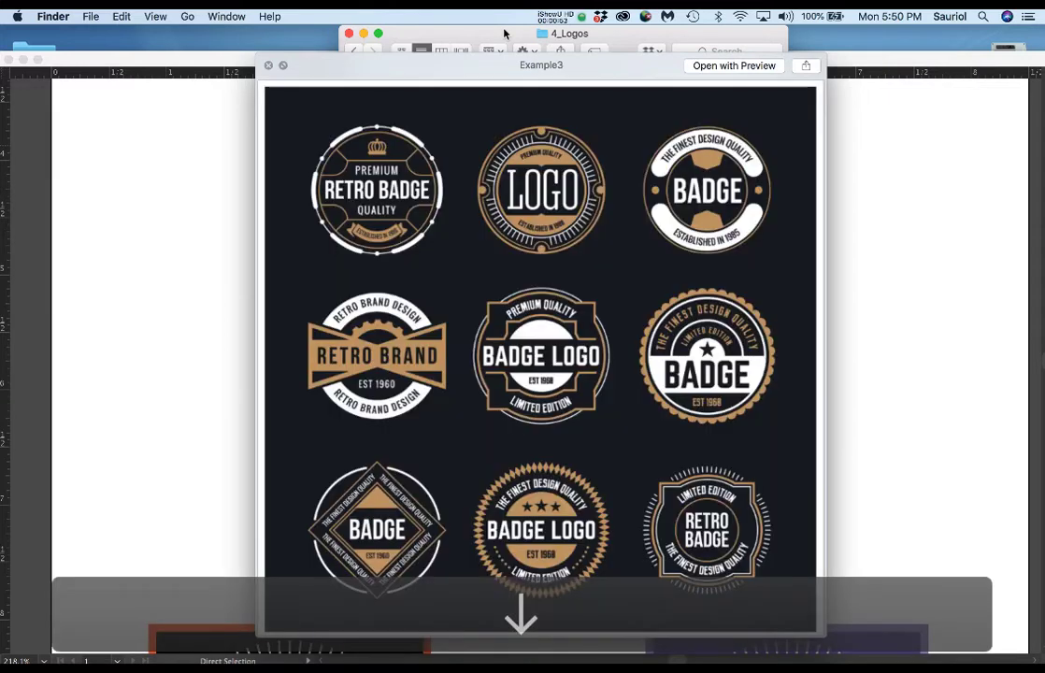
key(Down)
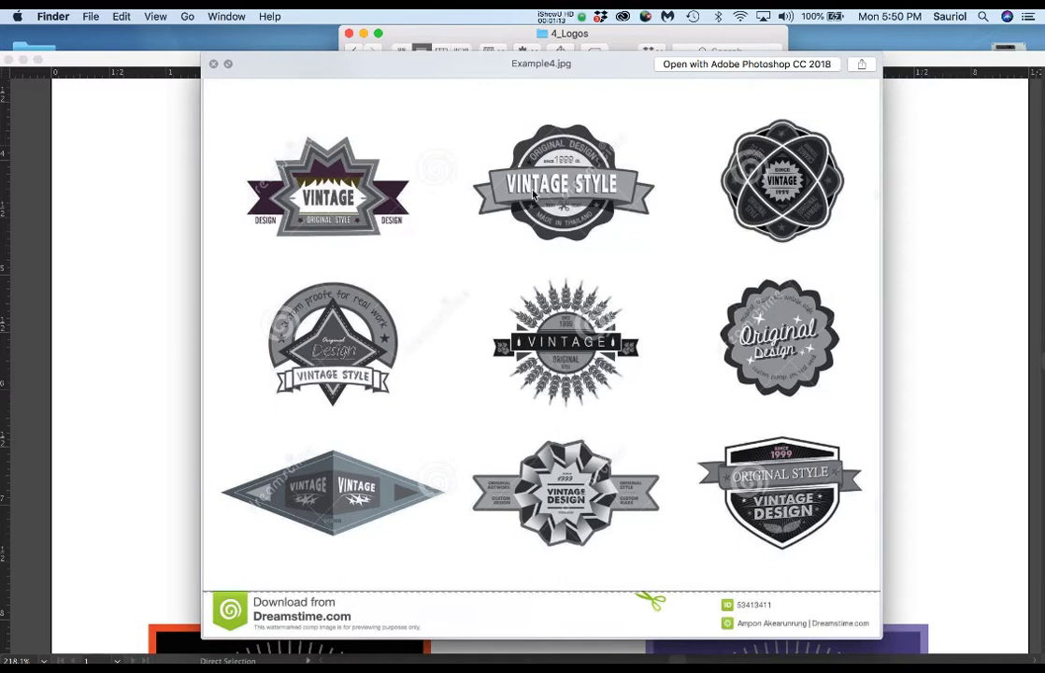
click(213, 64)
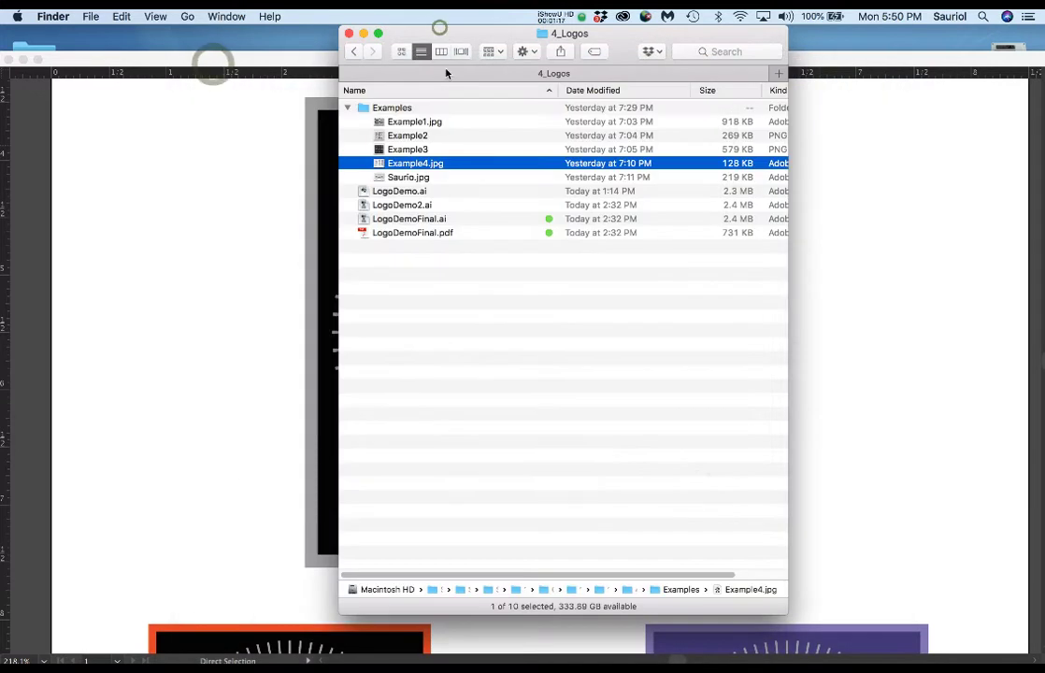
Open Example4.jpg in Photoshop, examine the shapes and lettering of its vintage badges up close, and close the image.
double_click(397, 164)
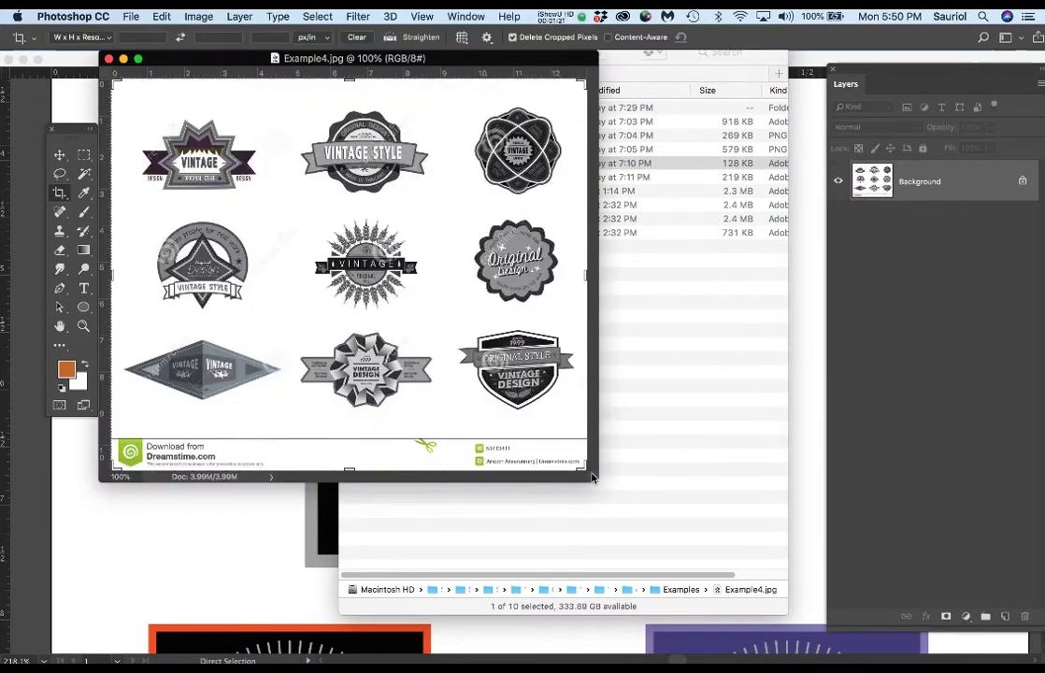
key(f)
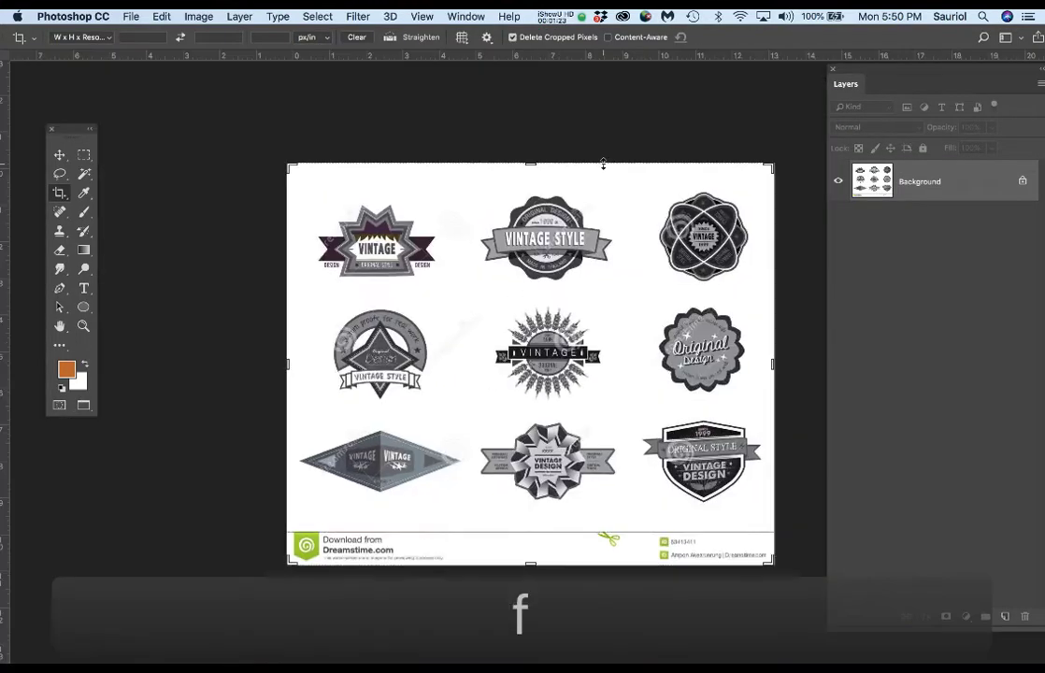
scroll(598, 164, up, 3)
scroll(542, 268, up, 5)
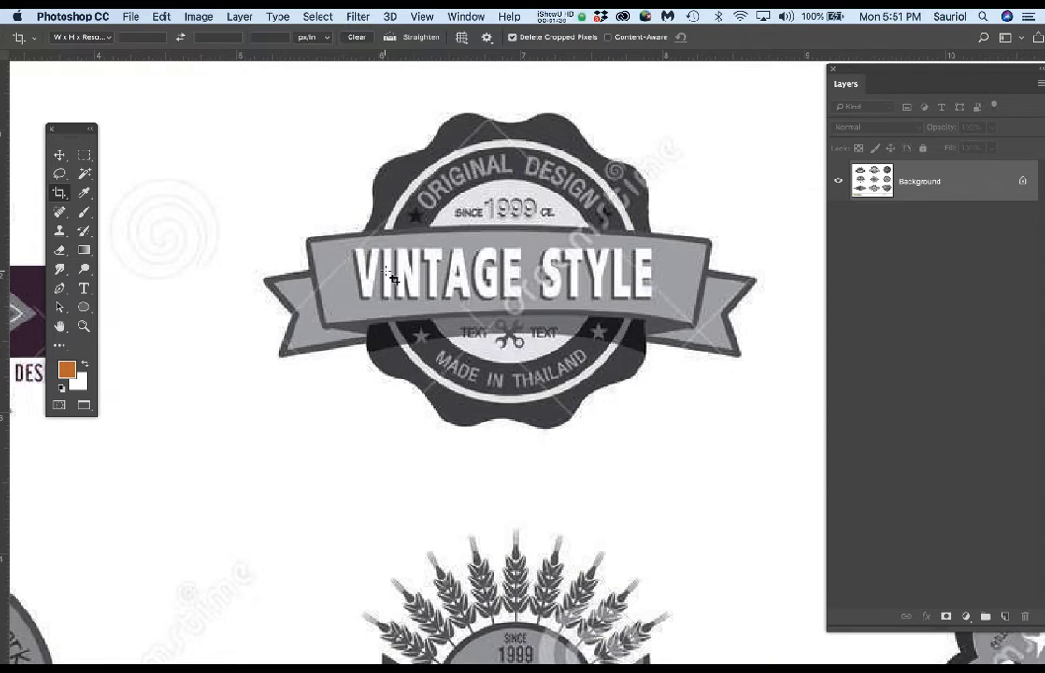
scroll(612, 291, down, 1)
scroll(612, 291, down, 4)
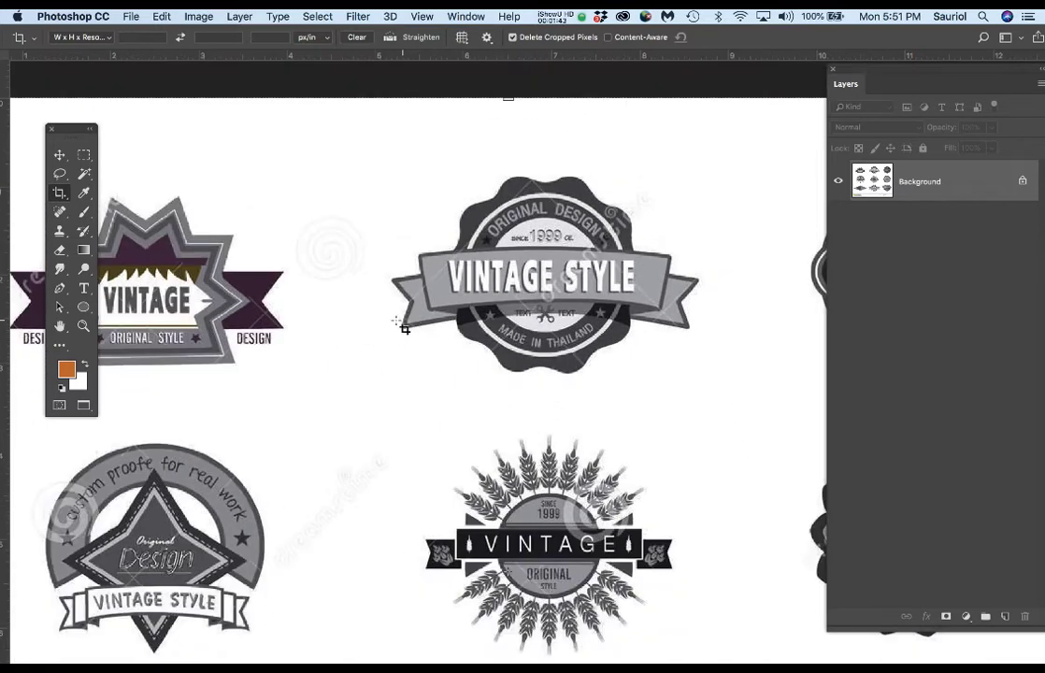
scroll(404, 327, down, 5)
scroll(429, 283, right, 10)
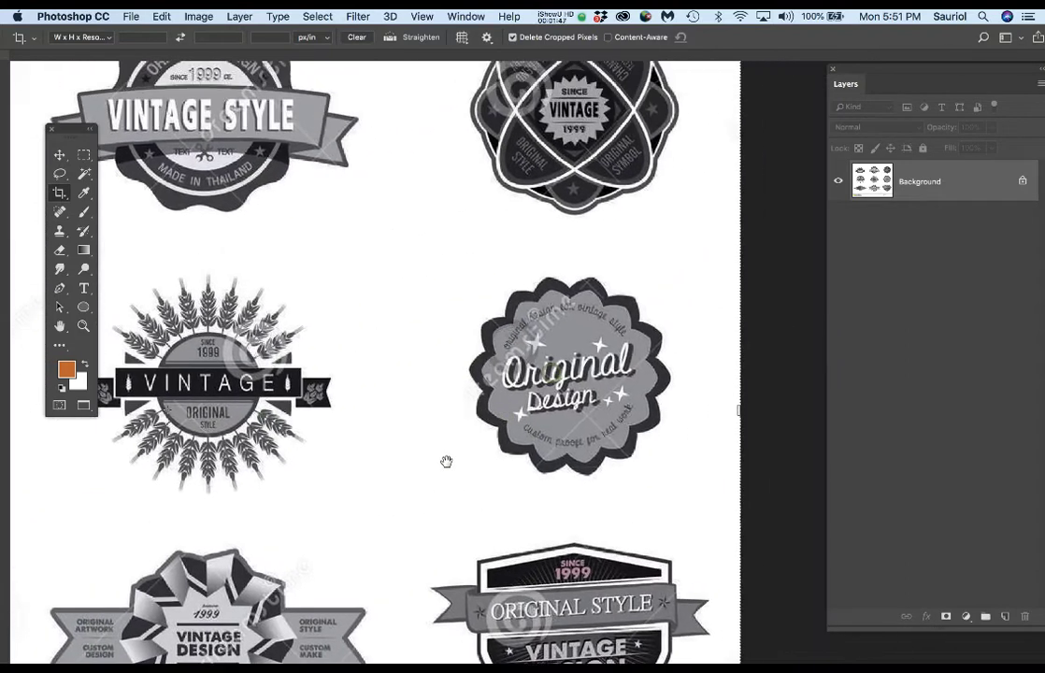
scroll(448, 476, up, 5)
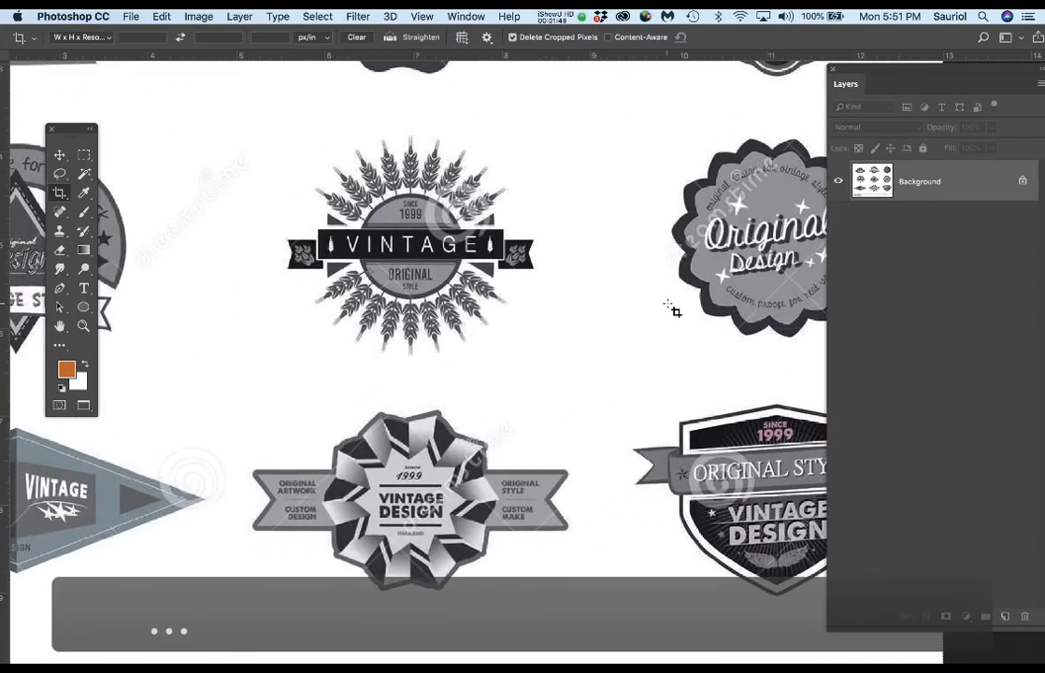
key(super+w)
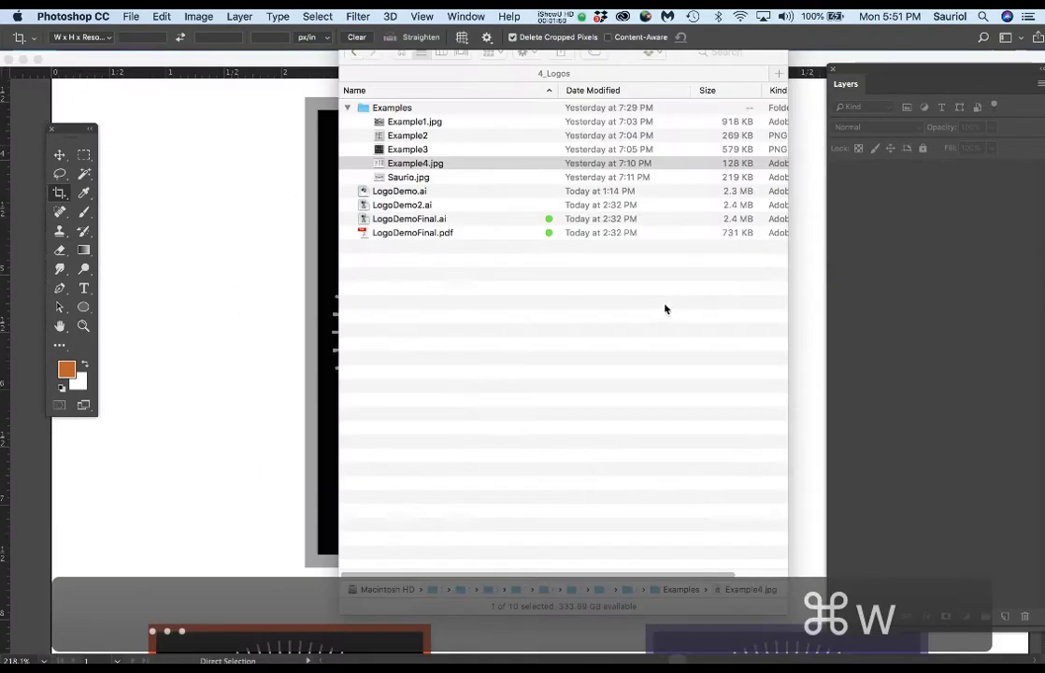
double_click(402, 152)
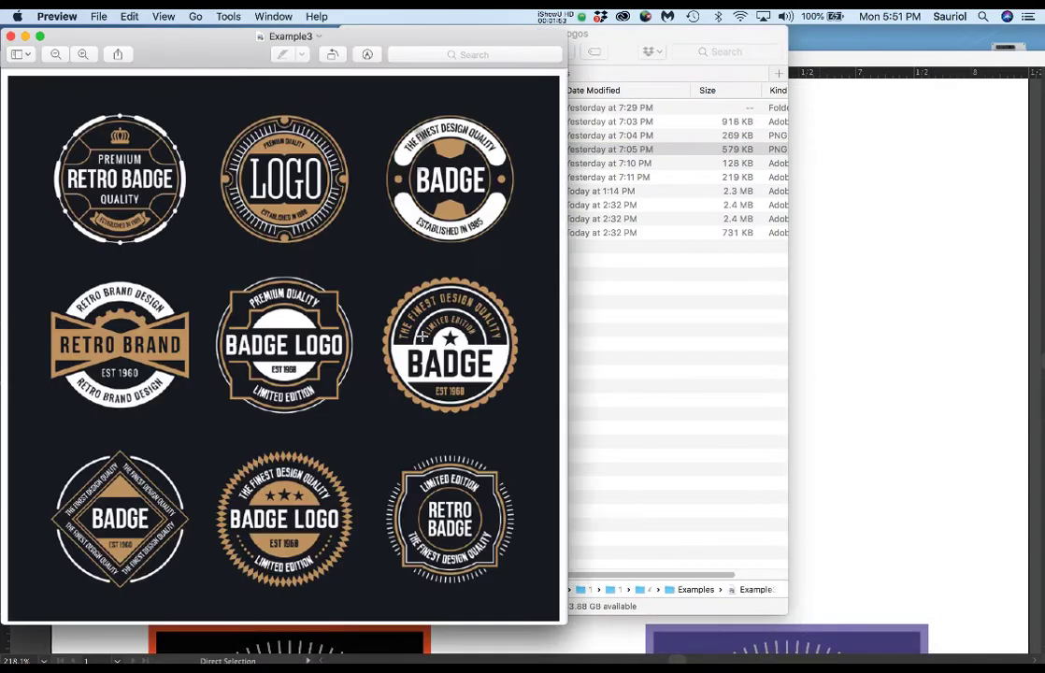
key(f)
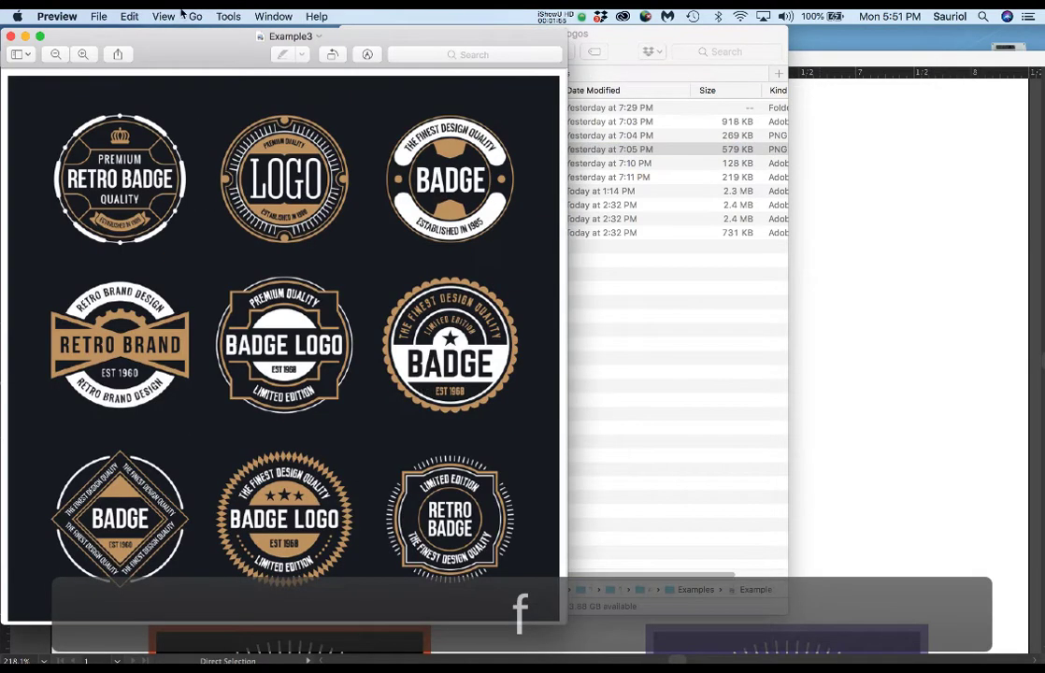
click(11, 36)
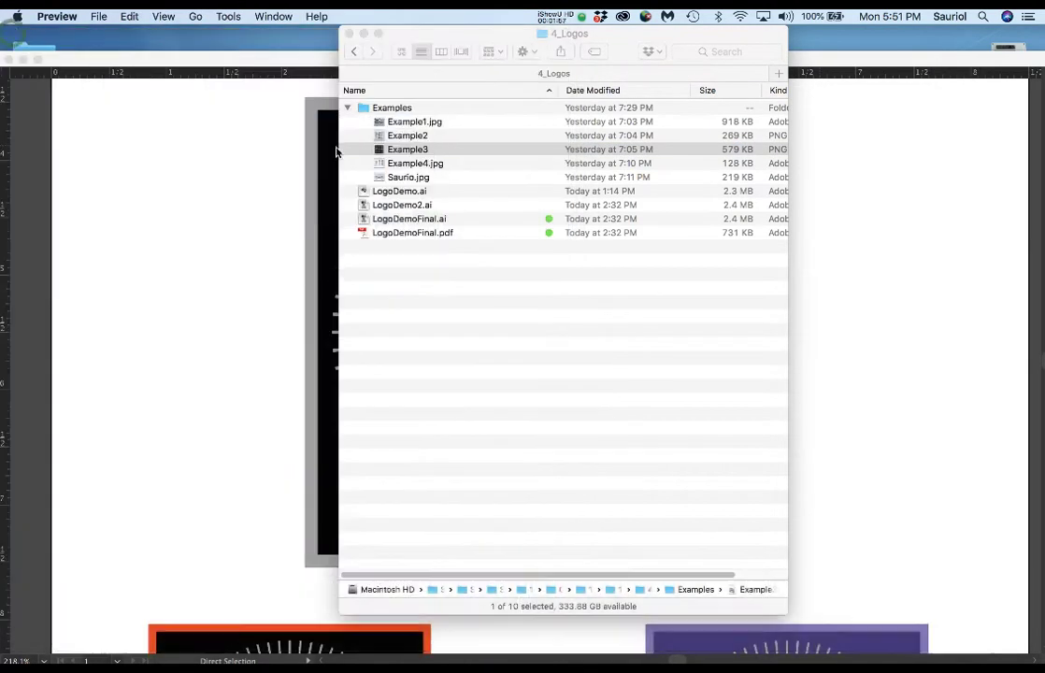
Open the Example3 image in Photoshop and show it in full-screen mode.
right_click(381, 151)
mouse_move(448, 168)
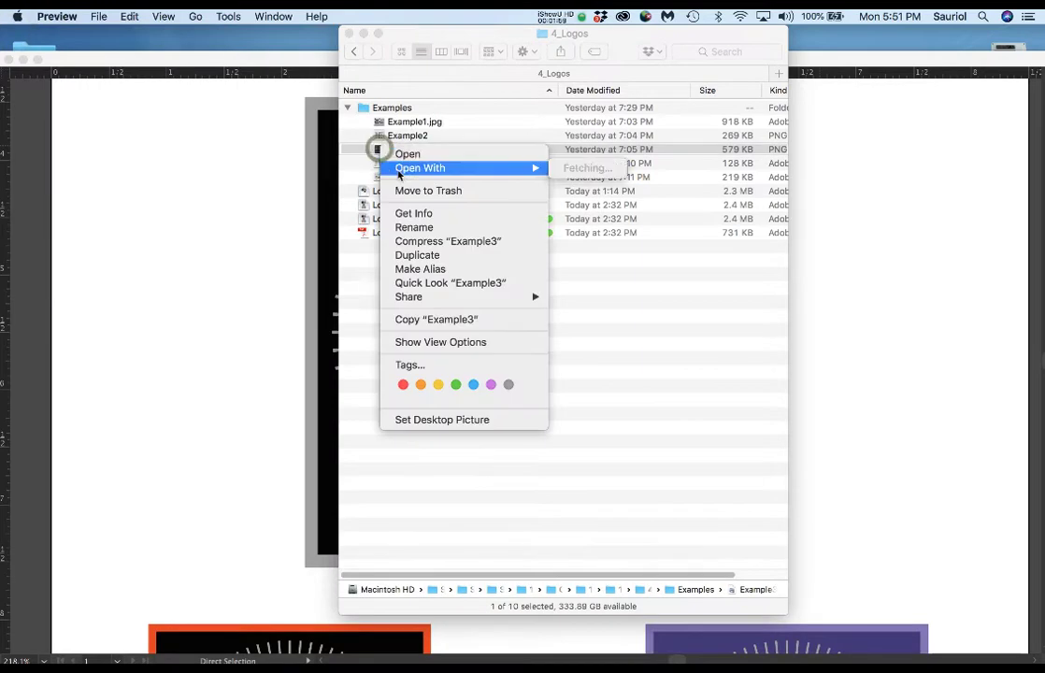
click(621, 208)
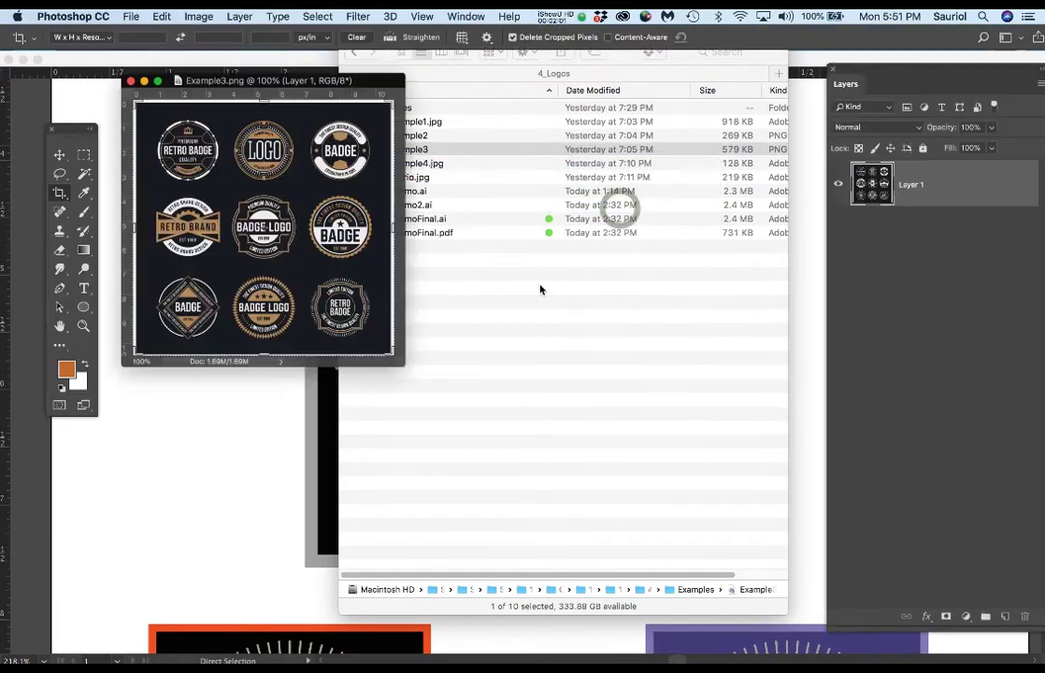
key(f)
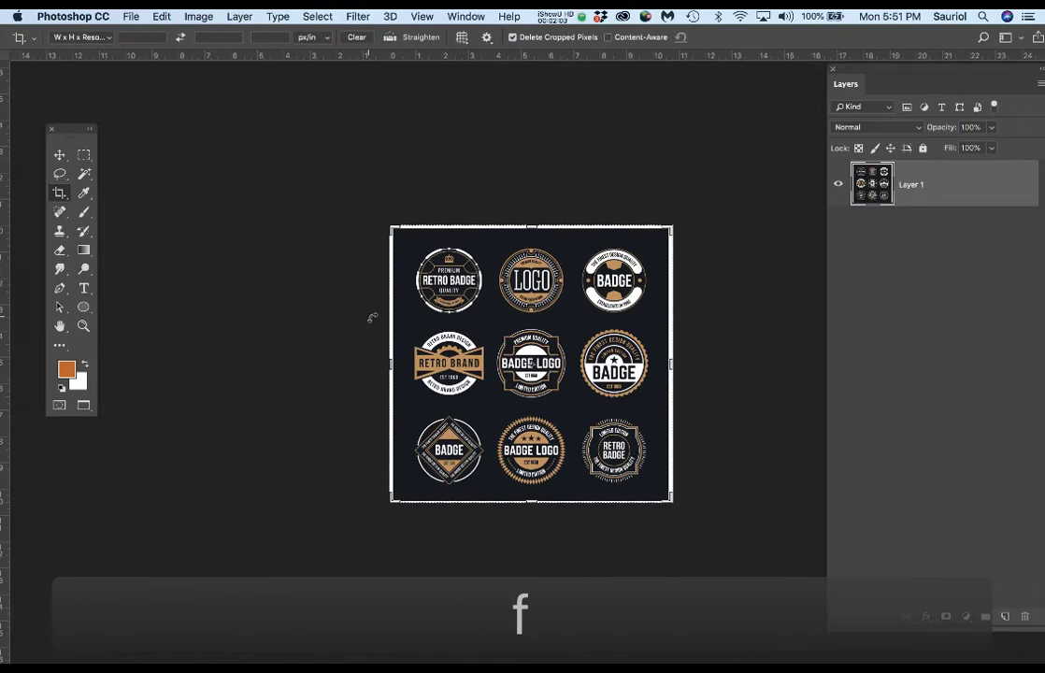
Examine the retro badges in Example3, from the LOGO badge to the Limited Edition Retro Badge in the corner.
scroll(546, 280, up, 5)
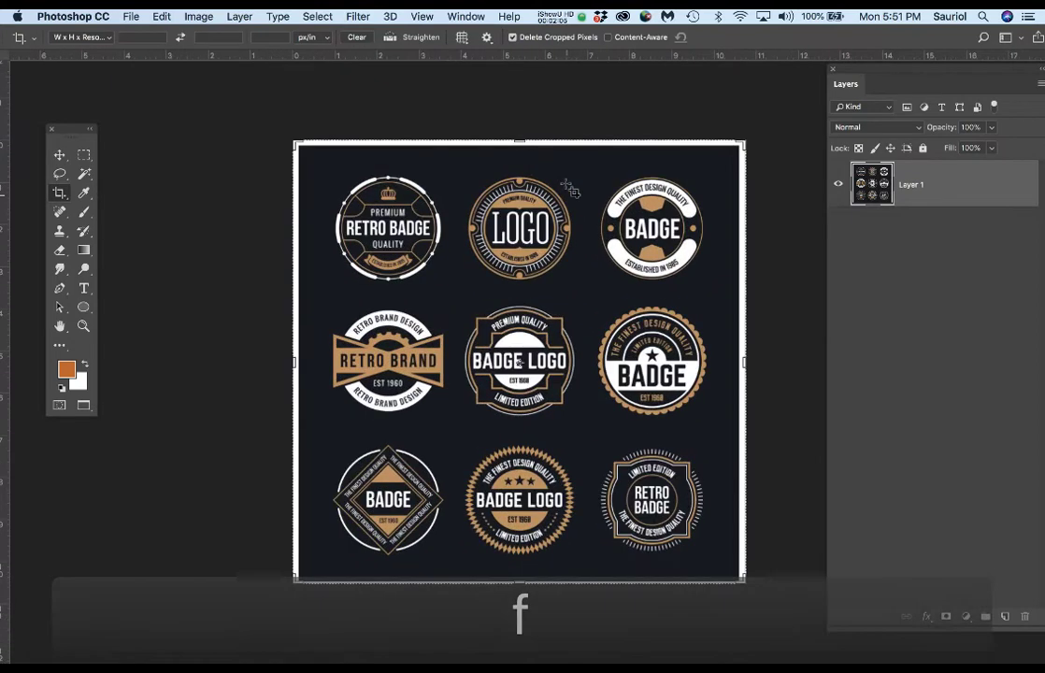
scroll(541, 210, up, 1)
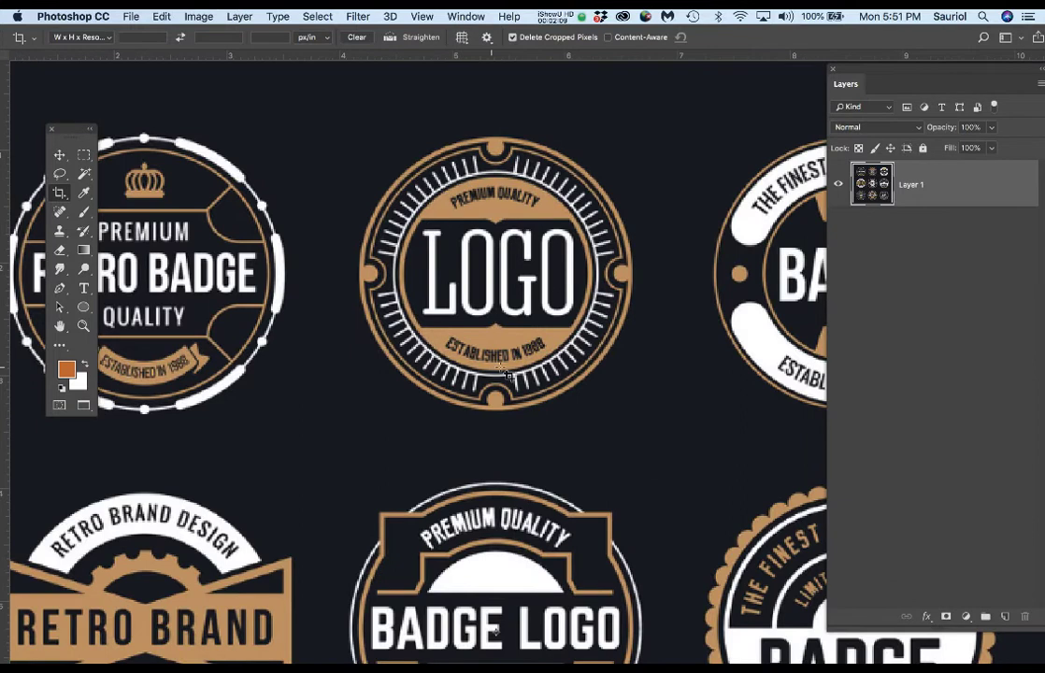
scroll(557, 258, down, 2)
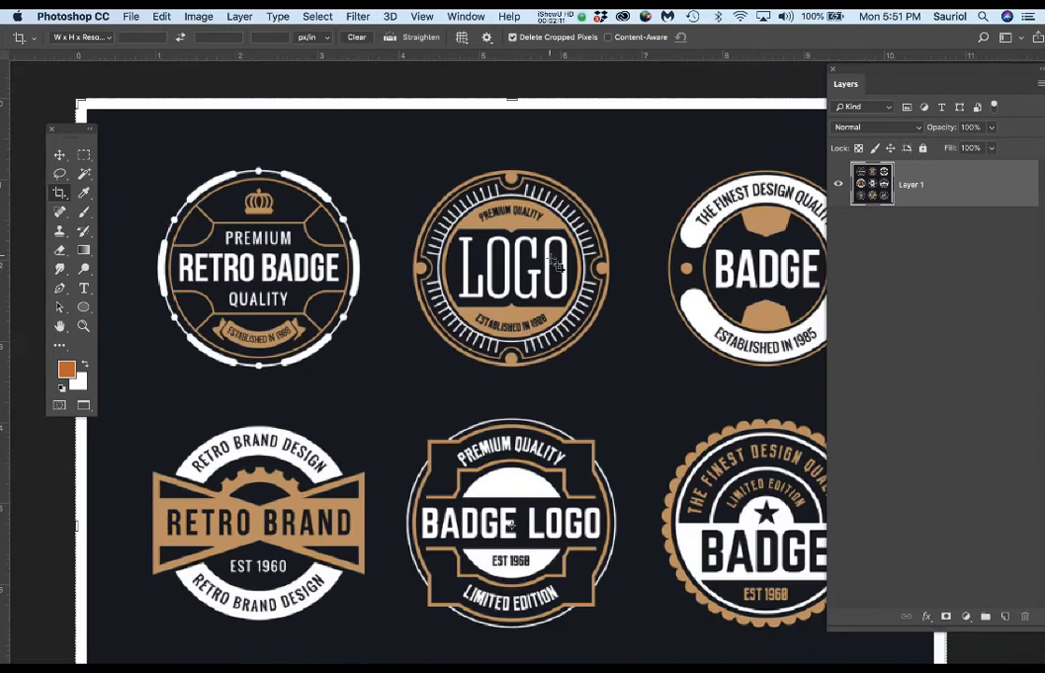
scroll(552, 316, down, 5)
scroll(552, 316, right, 4)
scroll(552, 315, down, 2)
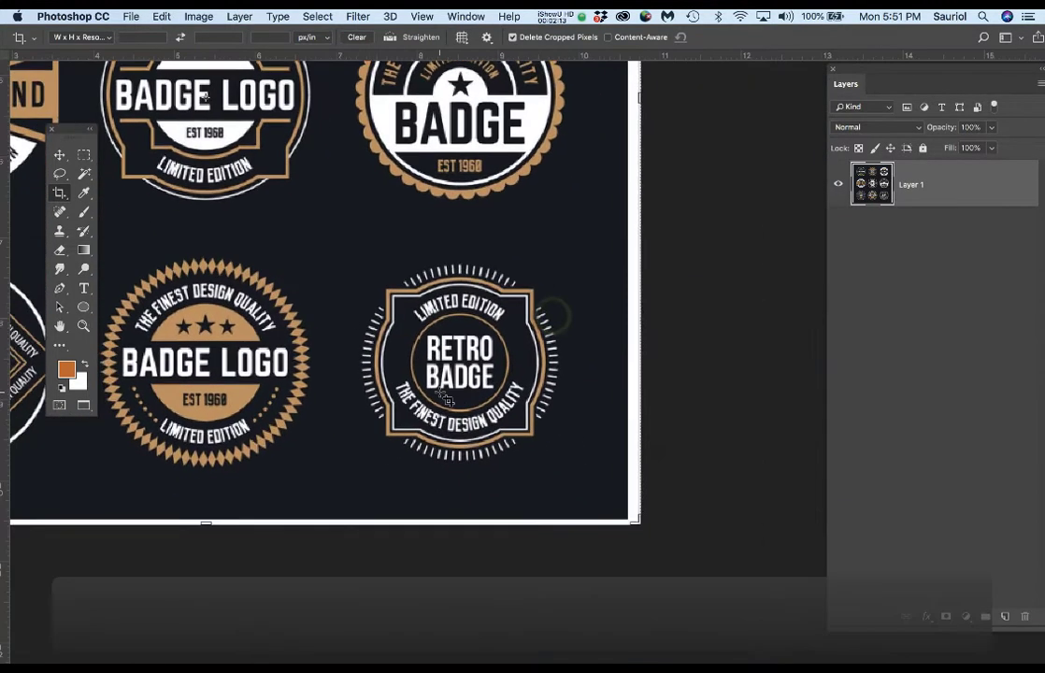
scroll(443, 396, up, 3)
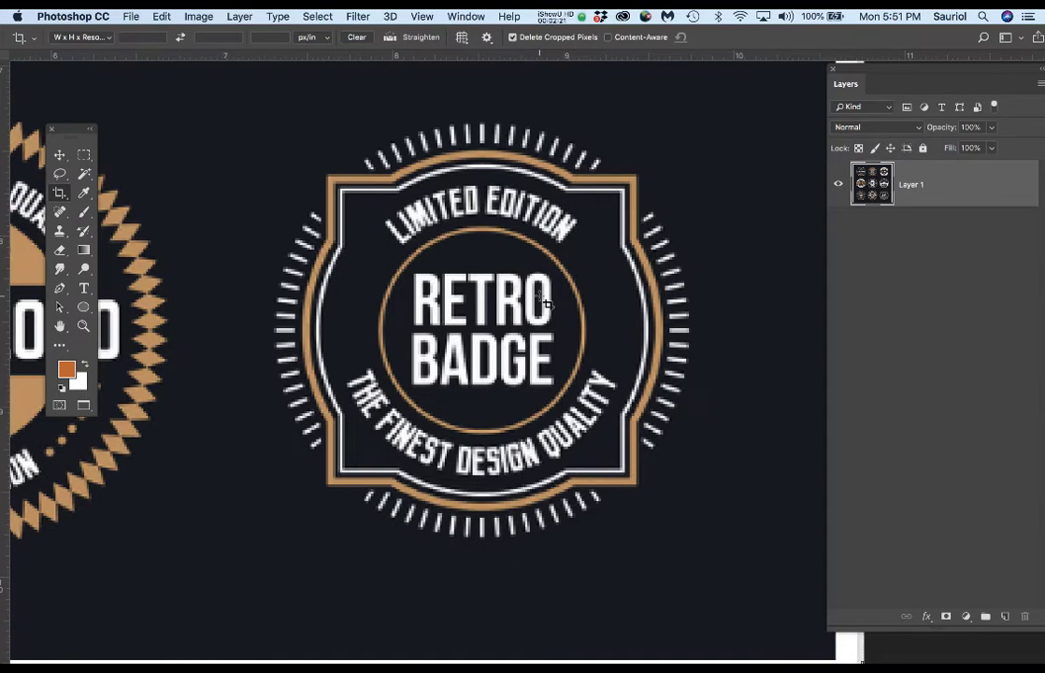
scroll(479, 262, down, 2)
Switch to Illustrator and view the main logo in LogoDemoFinal.pdf, then the whole page with its colour variations.
mouse_move(2, 364)
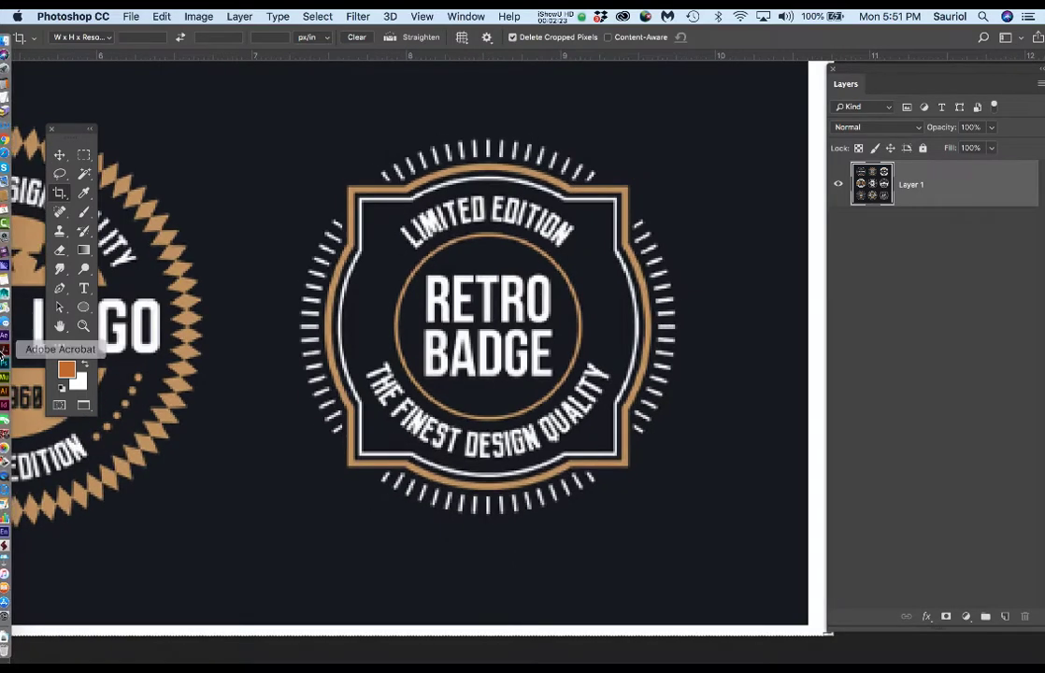
click(7, 377)
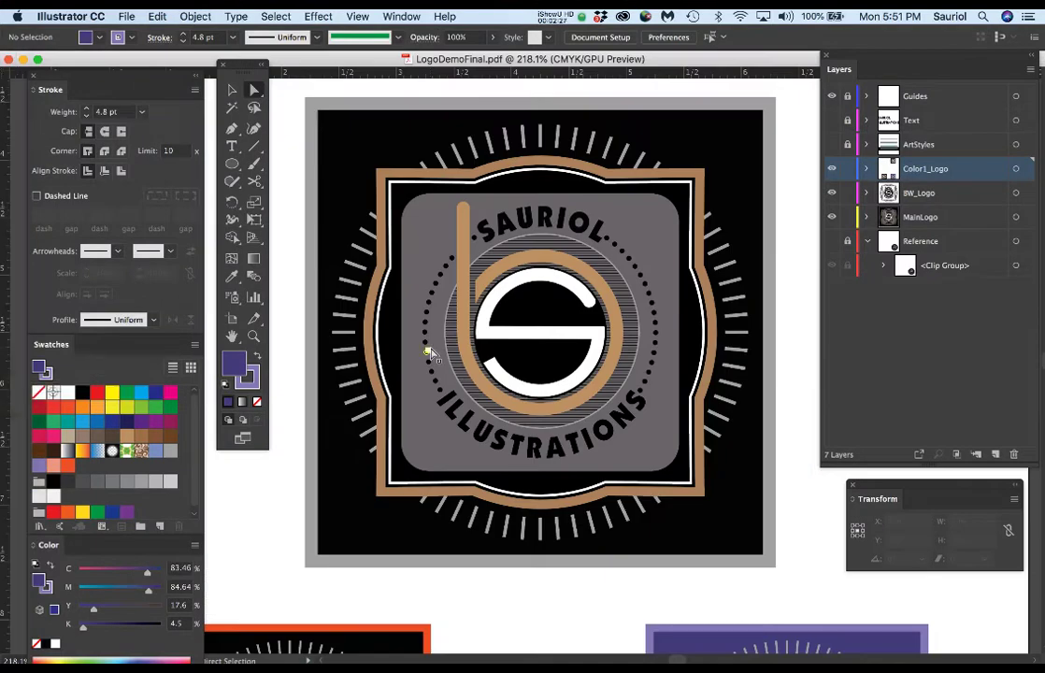
key(super+1)
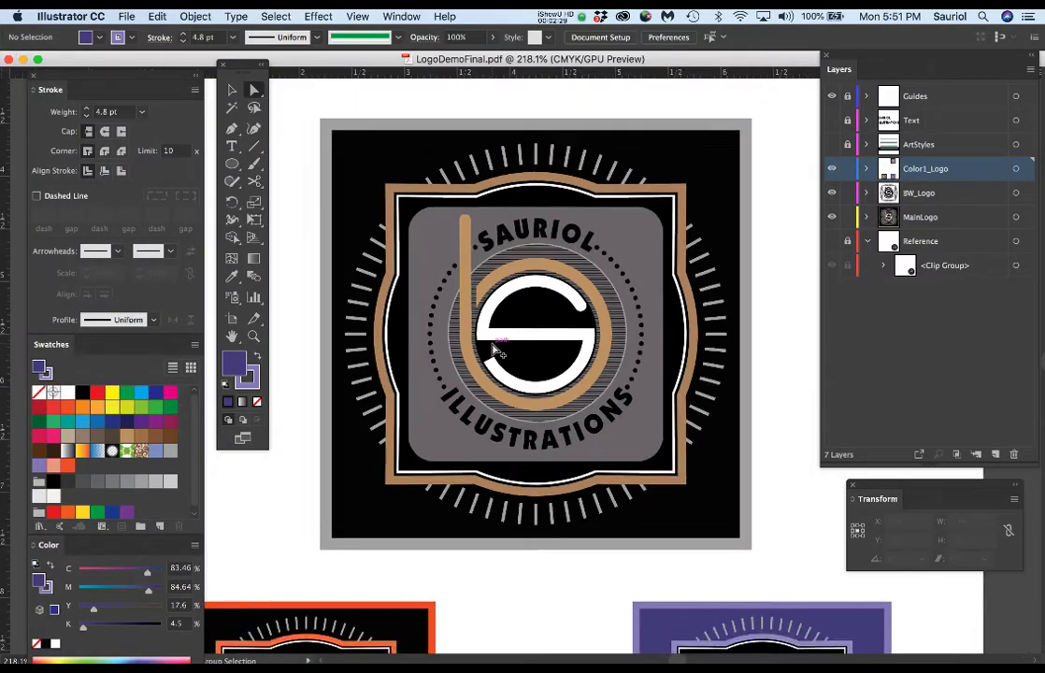
key(super+0)
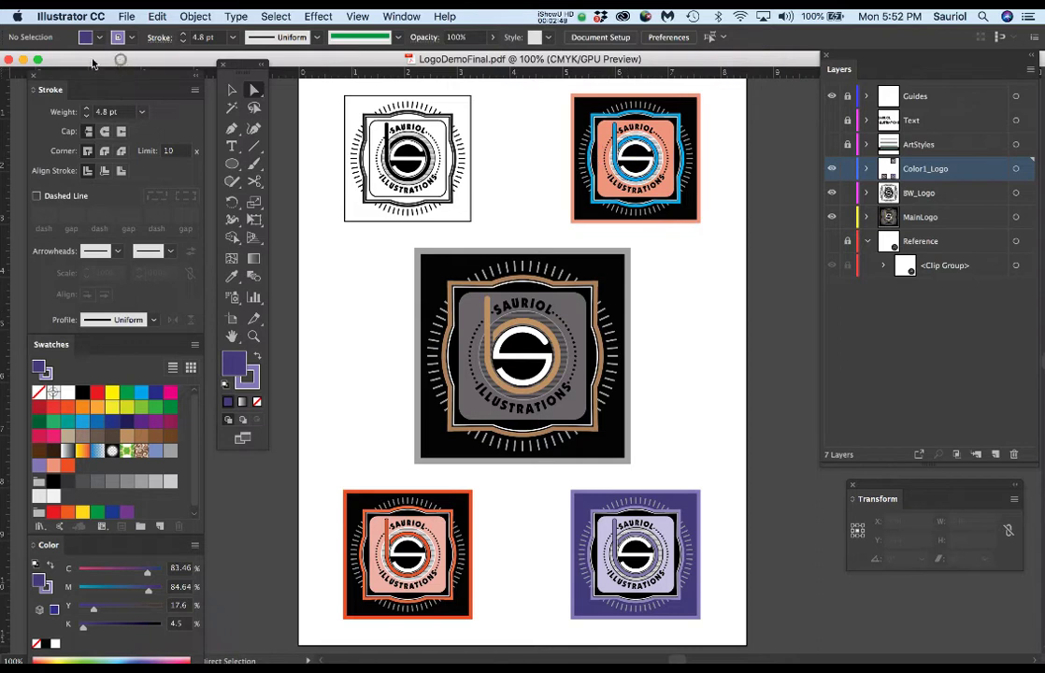
Minimize the LogoDemoFinal.pdf window and close the Example3.png image in Photoshop.
click(22, 59)
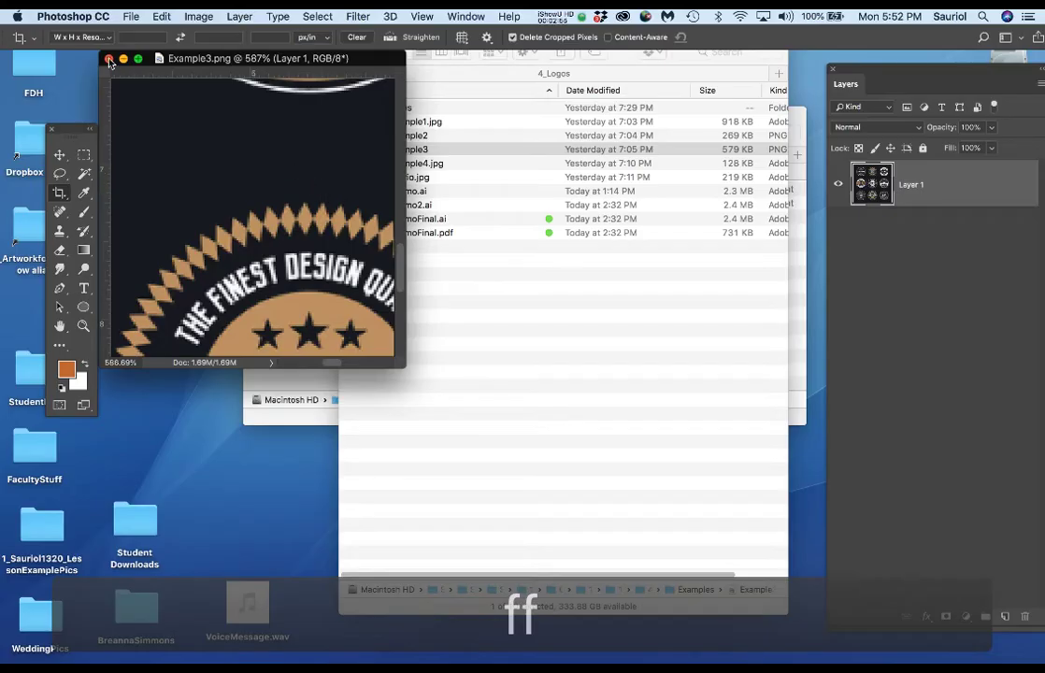
click(109, 58)
click(264, 514)
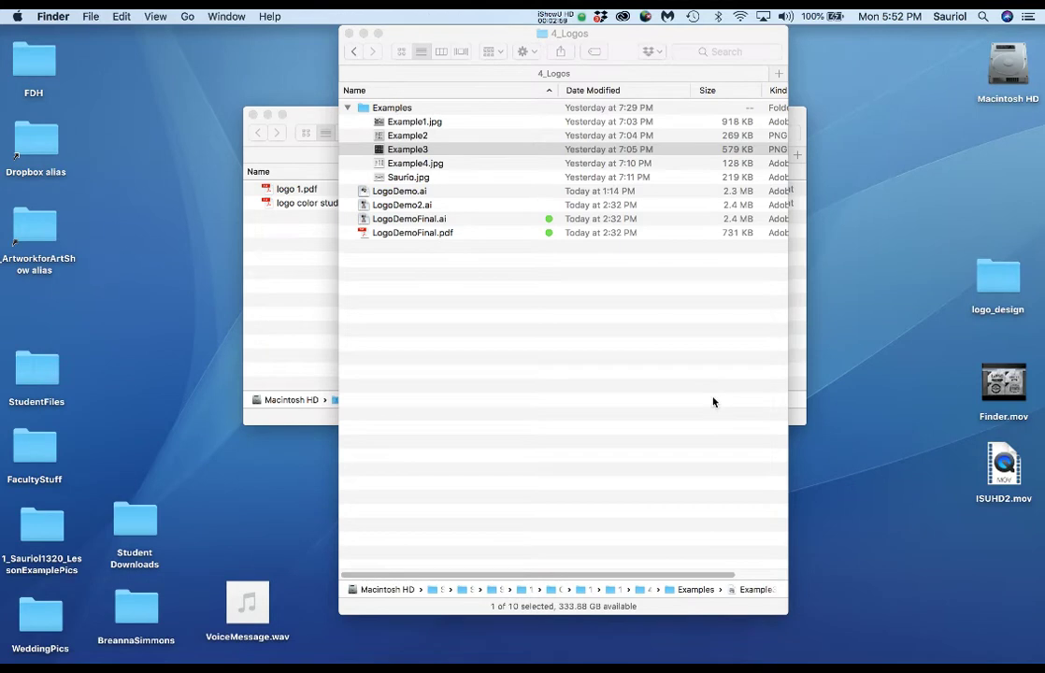
Open the logo_design folder on the desktop and preview logo 1.pdf and logo color study.pdf.
double_click(998, 276)
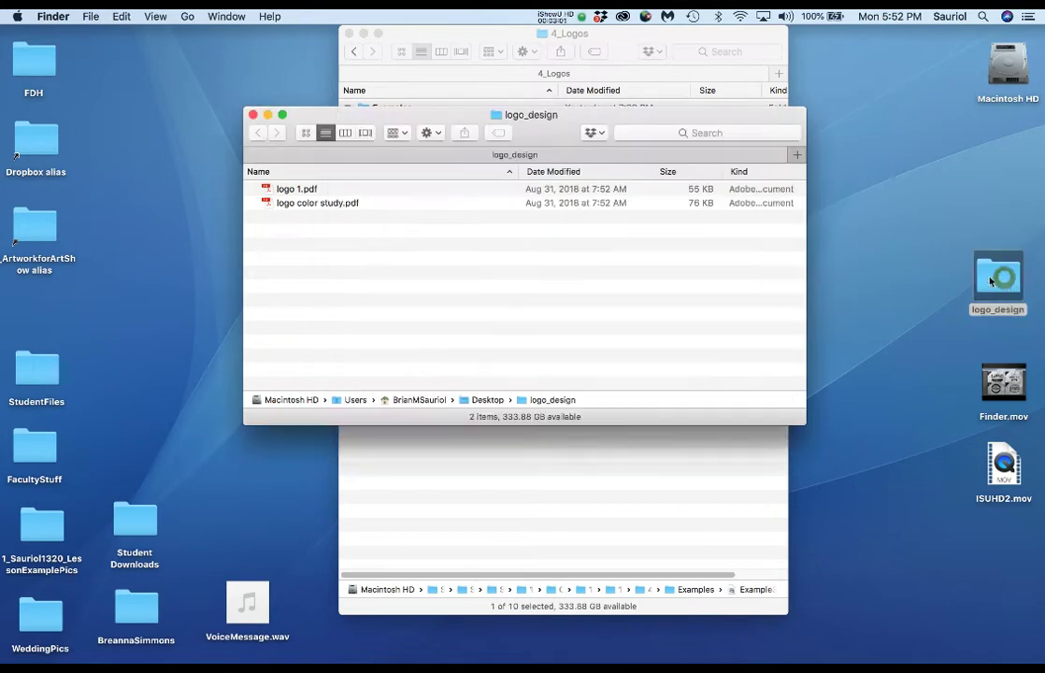
click(292, 192)
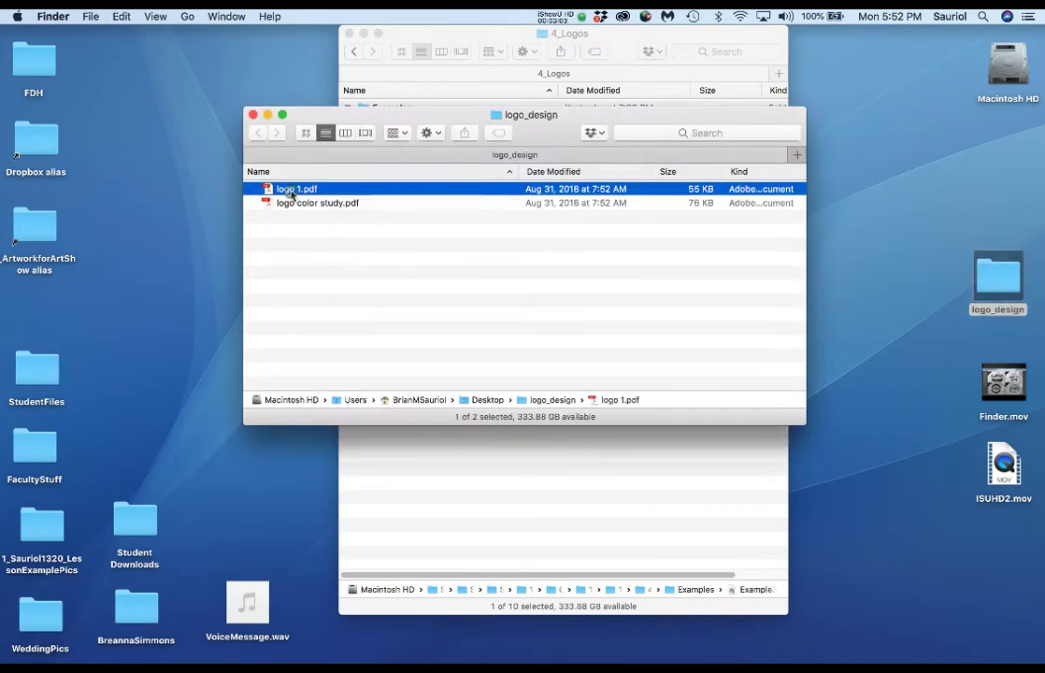
key(space)
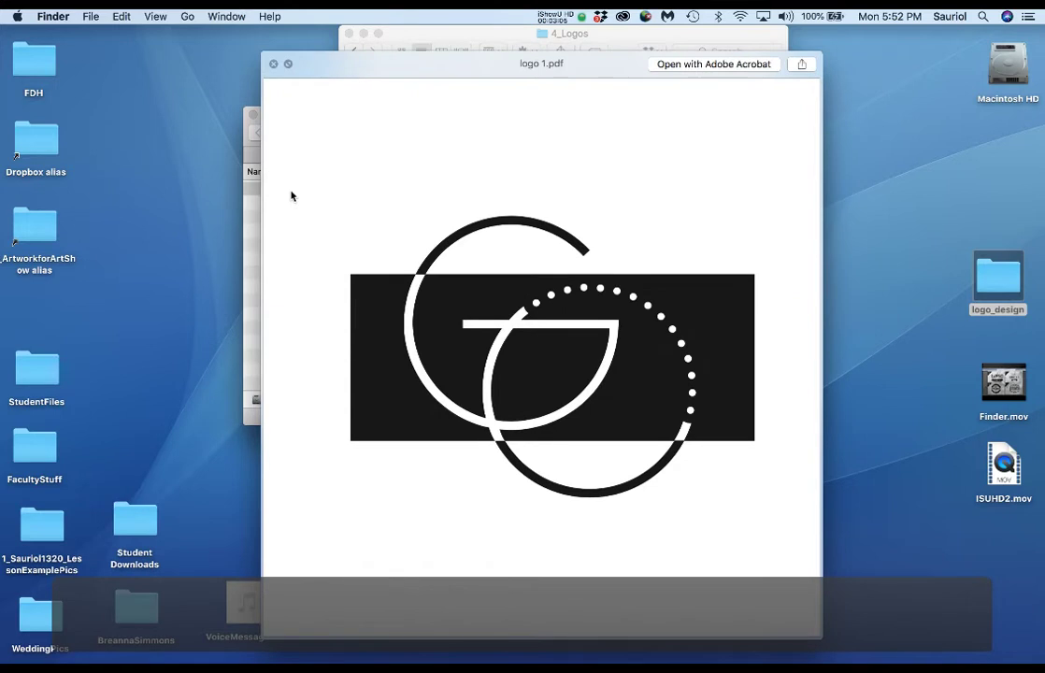
key(Down)
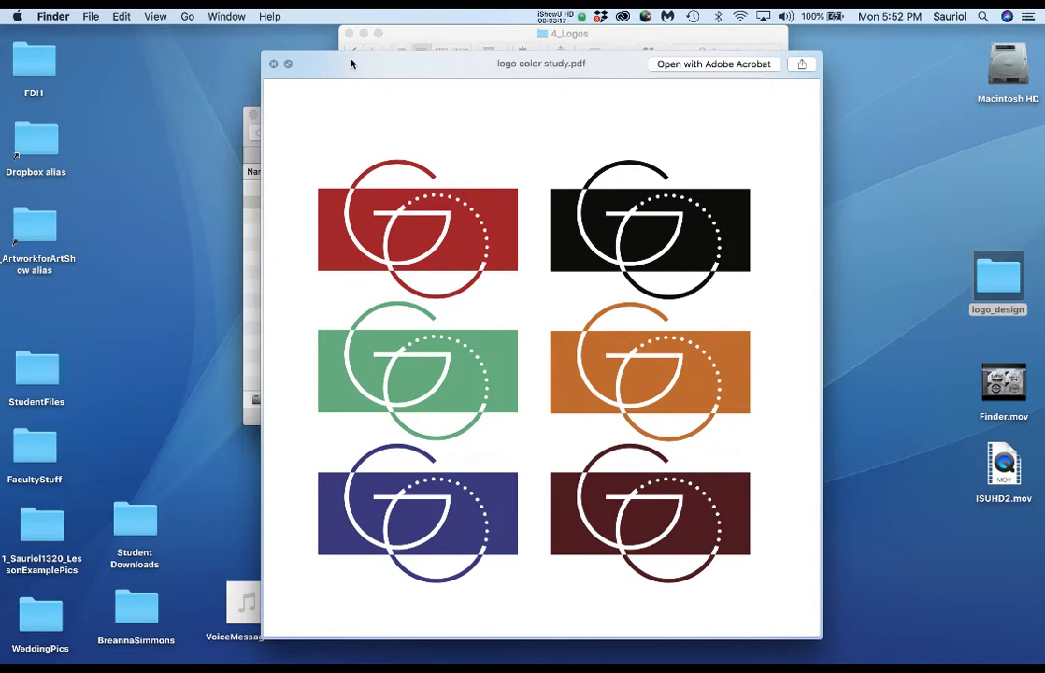
click(274, 66)
click(294, 265)
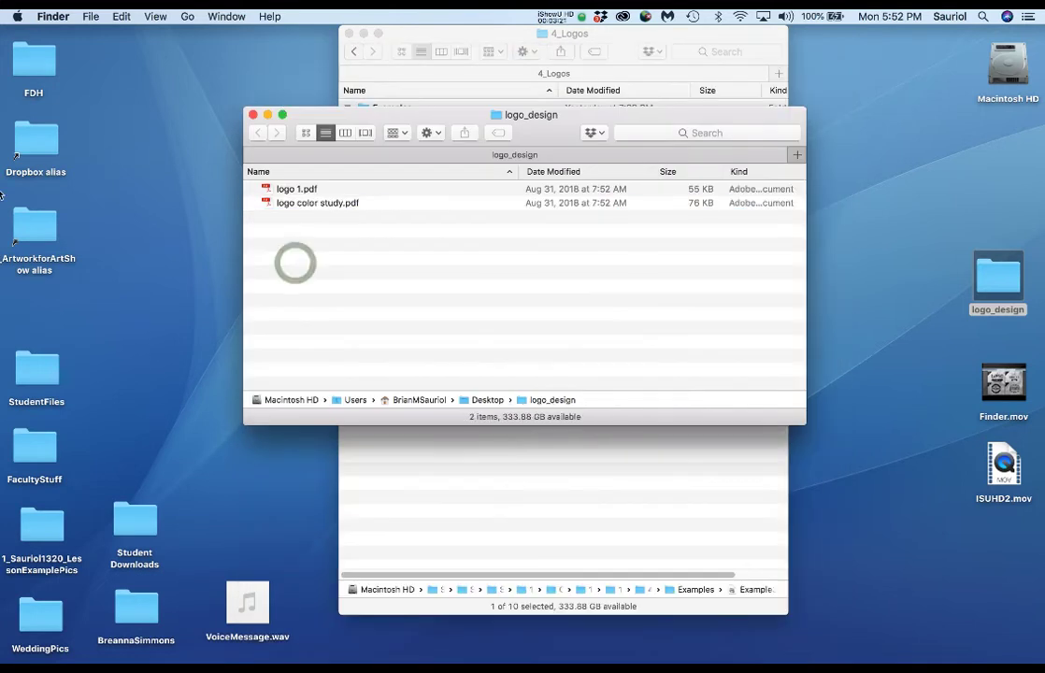
click(10, 130)
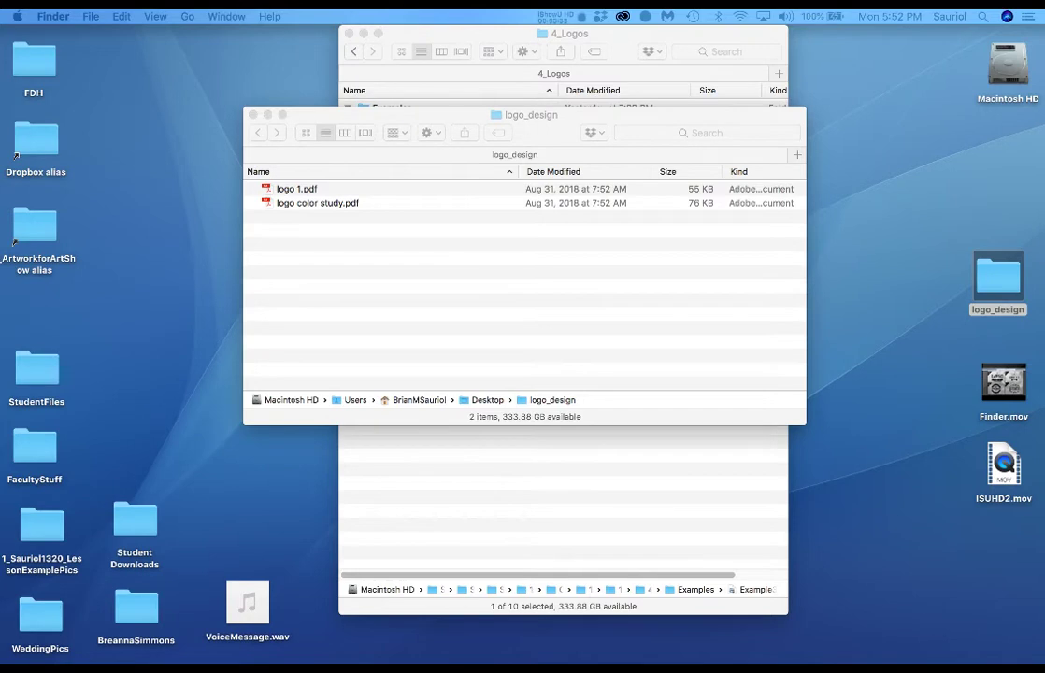
Switch to Chrome, reposition the window with the vintage art logos results and enlarge it to cover most of the desktop.
key(super+Tab)
drag(517, 250, 371, 43)
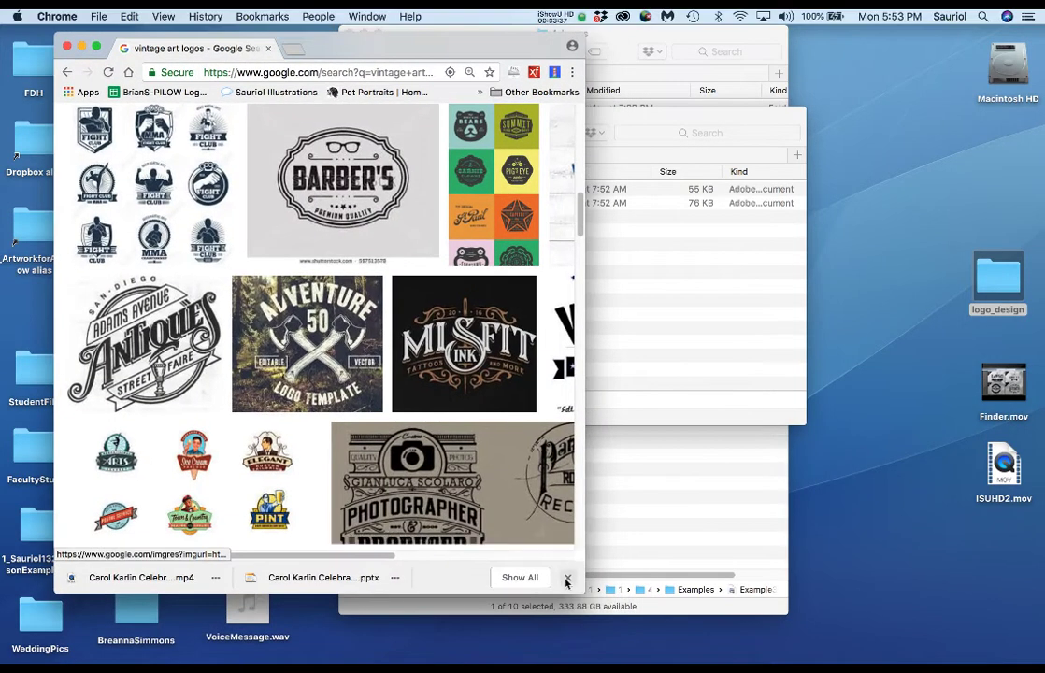
drag(581, 587, 968, 662)
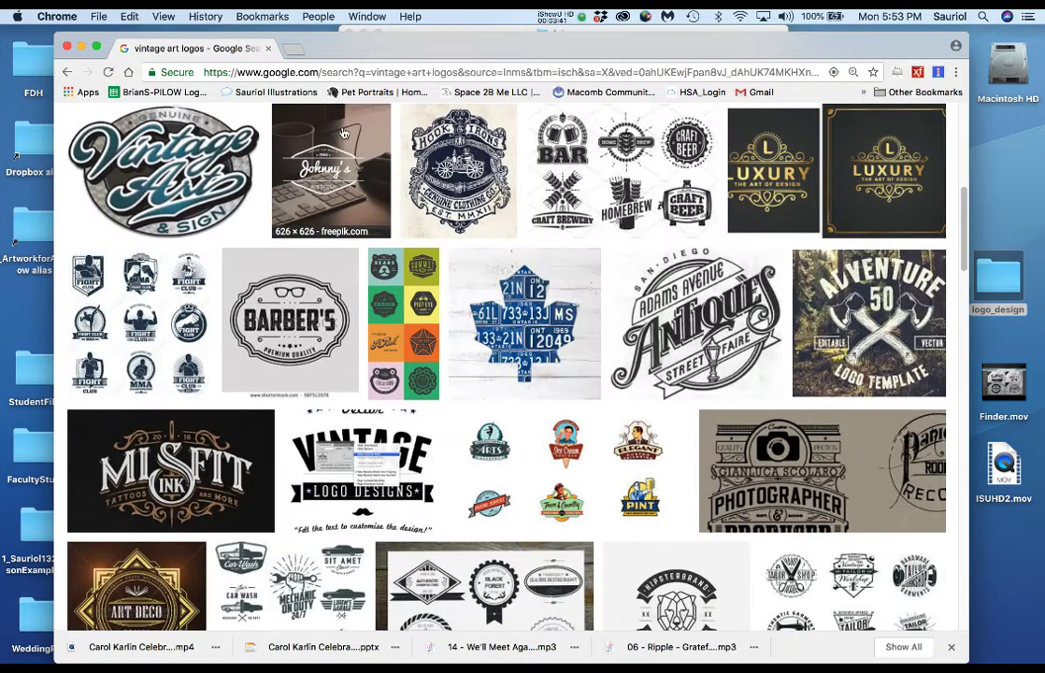
Limit the vintage art logos image results to Large images.
scroll(355, 150, up, 5)
triple_click(283, 135)
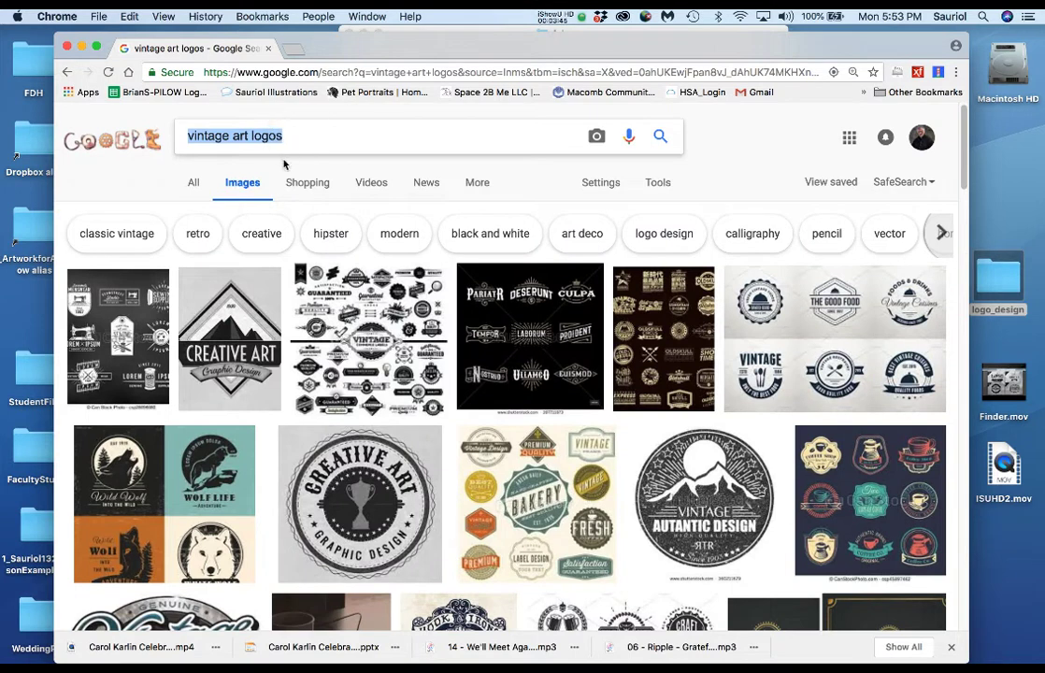
click(655, 181)
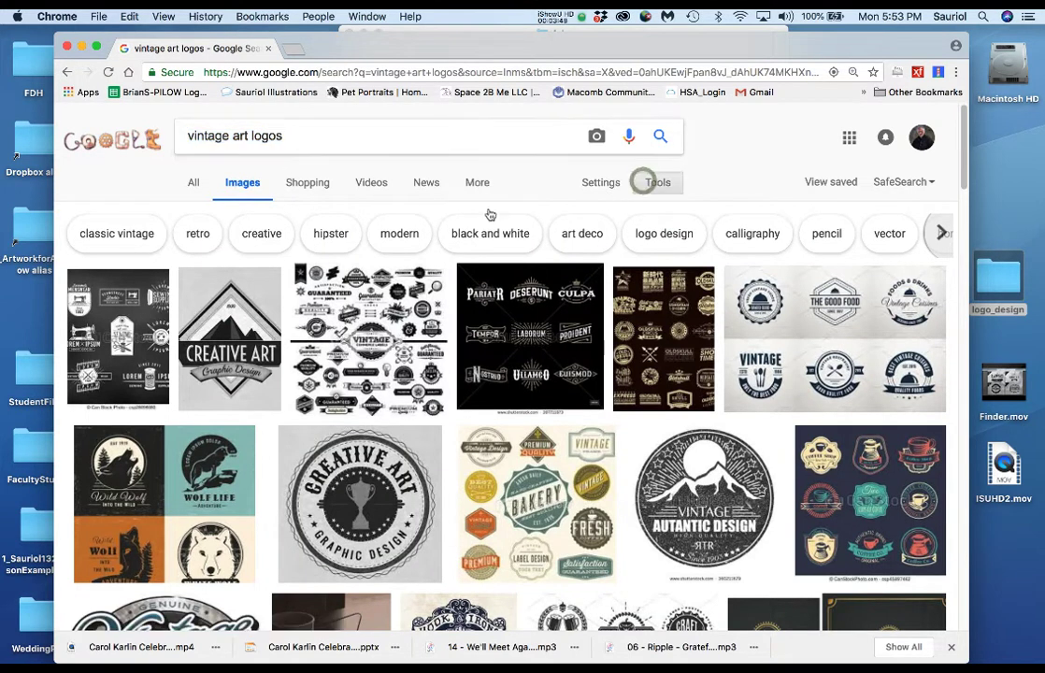
click(198, 212)
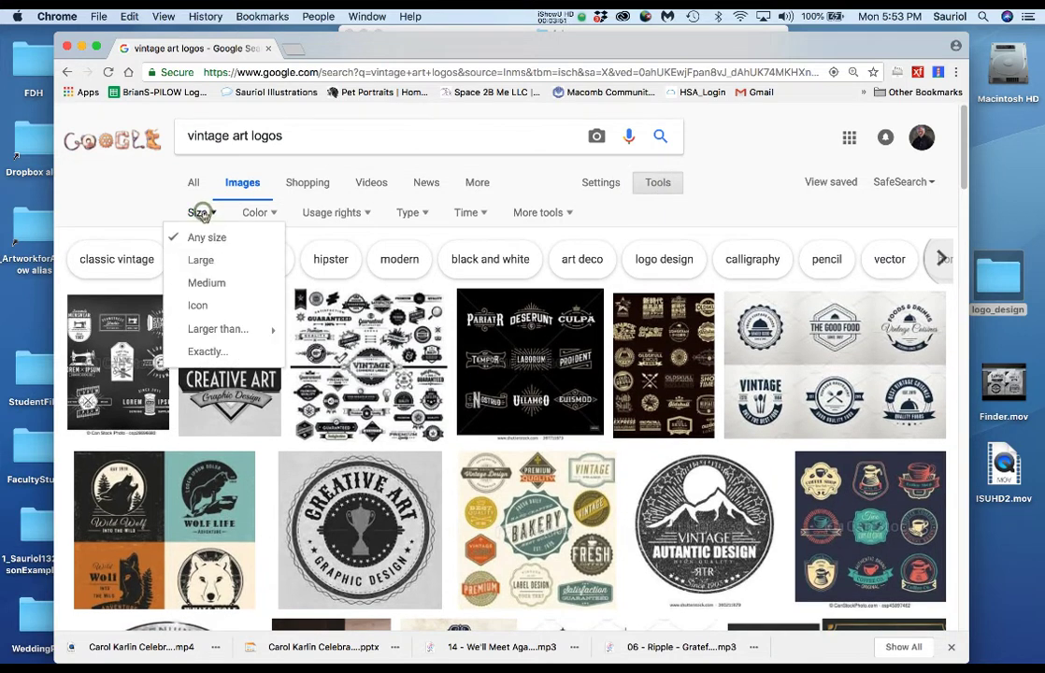
click(202, 261)
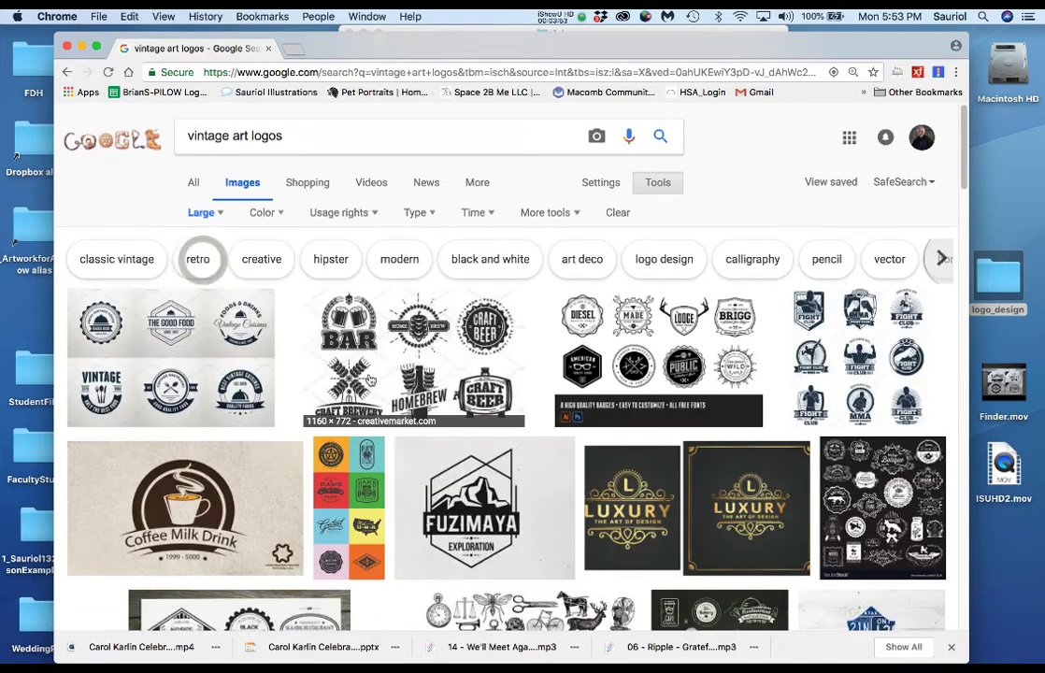
Browse the large vintage logo results, preview the Retro Ski Vector Emblems image and close the preview.
scroll(451, 377, down, 1)
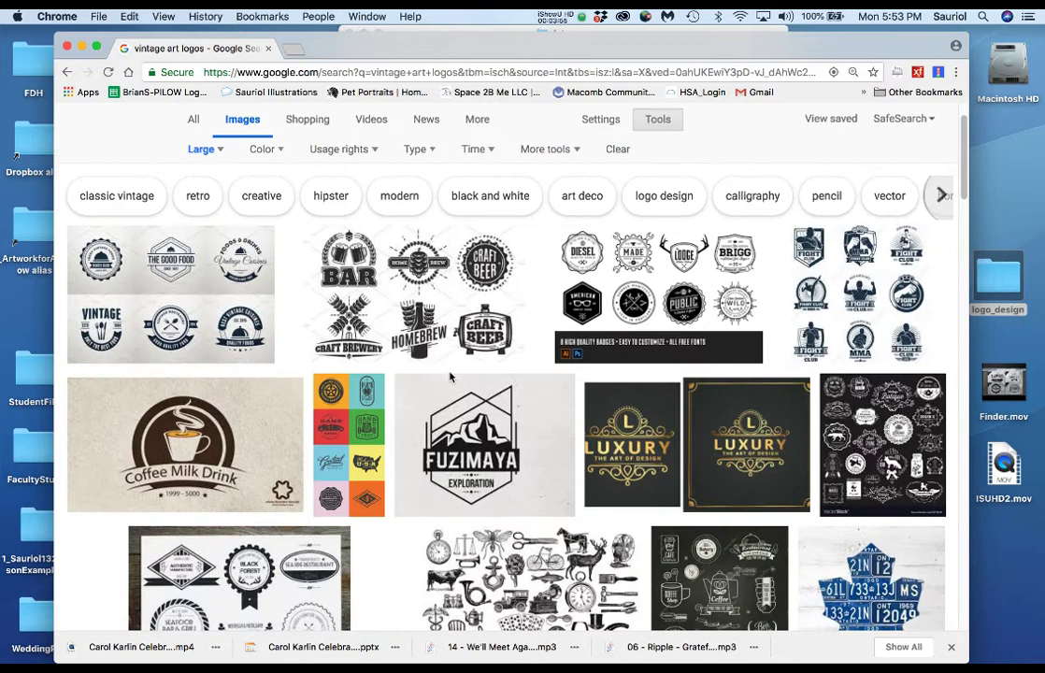
scroll(449, 378, down, 3)
scroll(450, 377, down, 1)
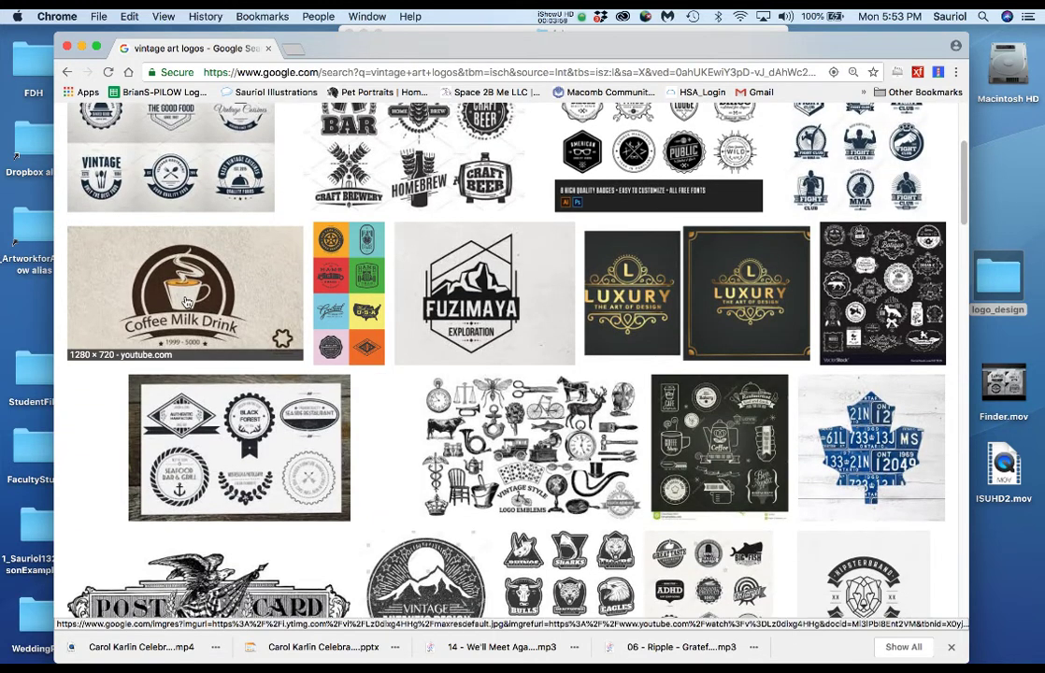
scroll(528, 329, down, 5)
scroll(528, 329, down, 8)
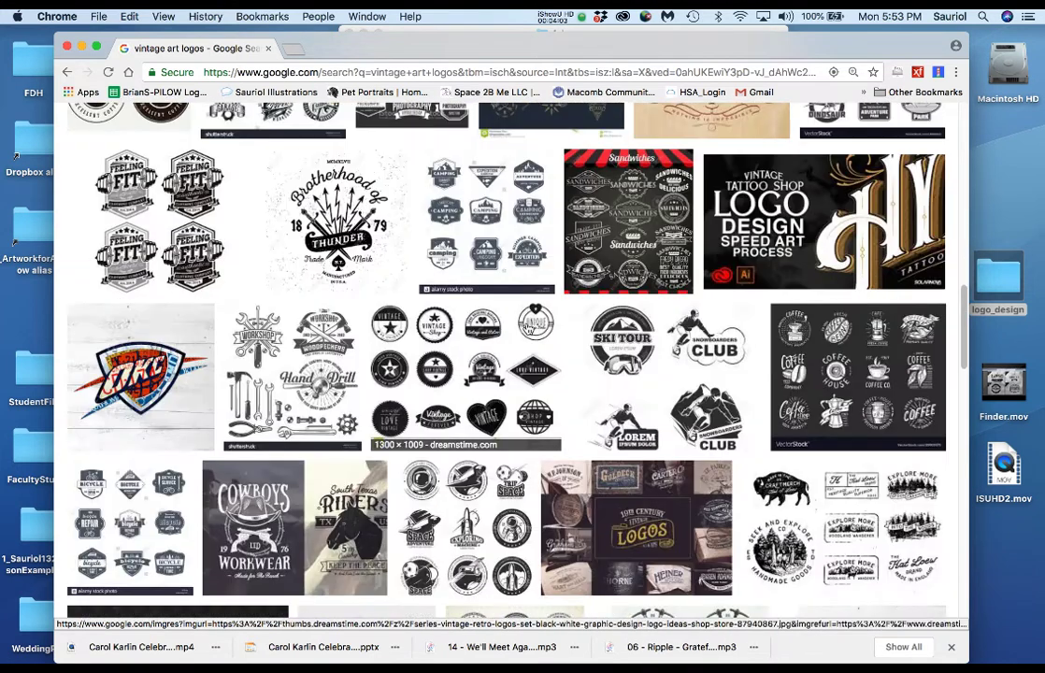
scroll(528, 329, down, 1)
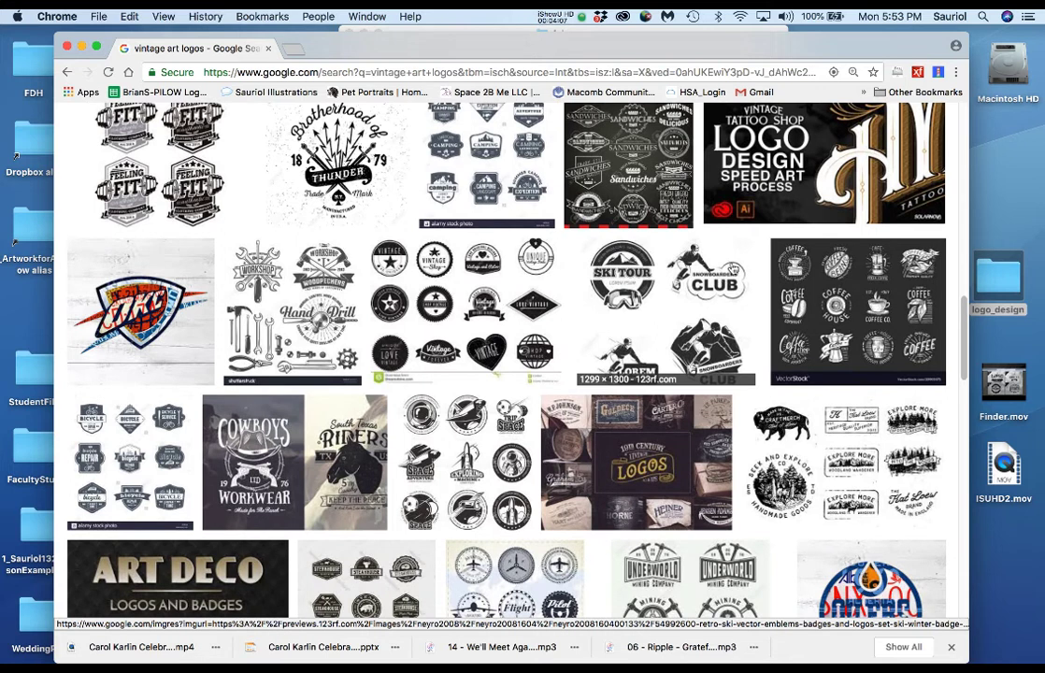
click(666, 309)
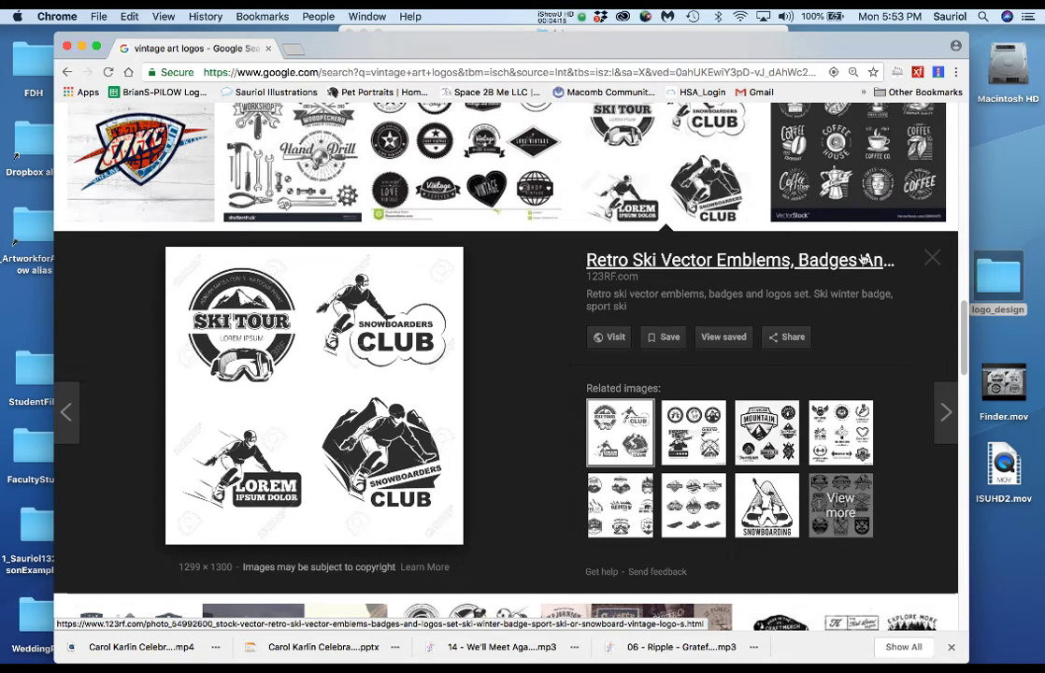
click(933, 259)
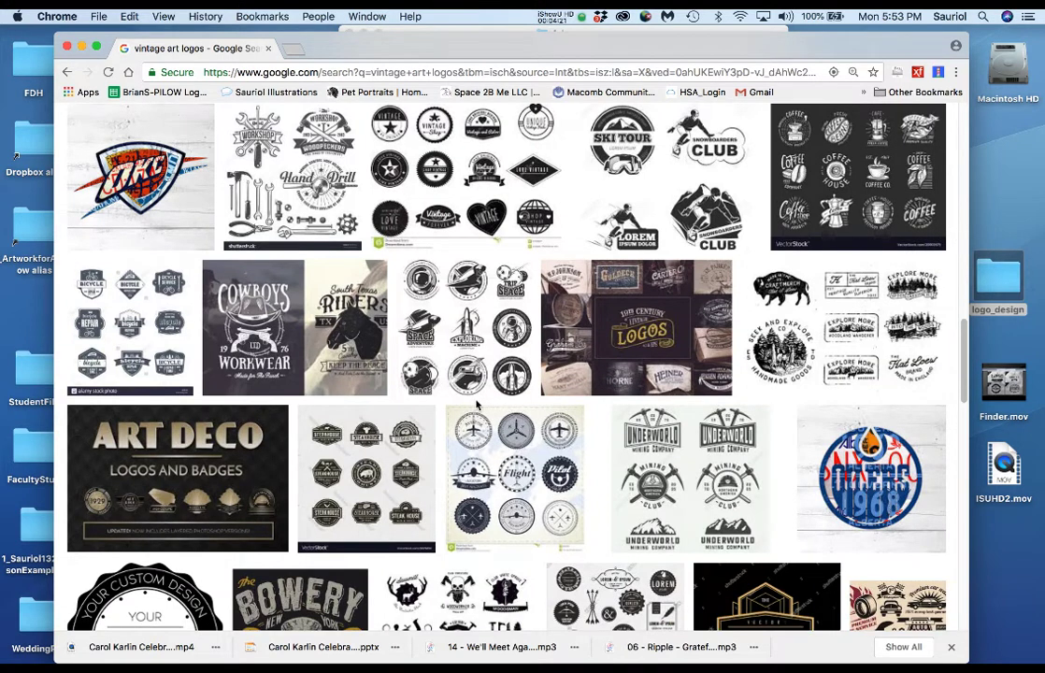
Move the browser window off the desktop, switch to Illustrator and examine the main logo and its variations in LogoDemoFinal.pdf.
drag(382, 45, 1044, 47)
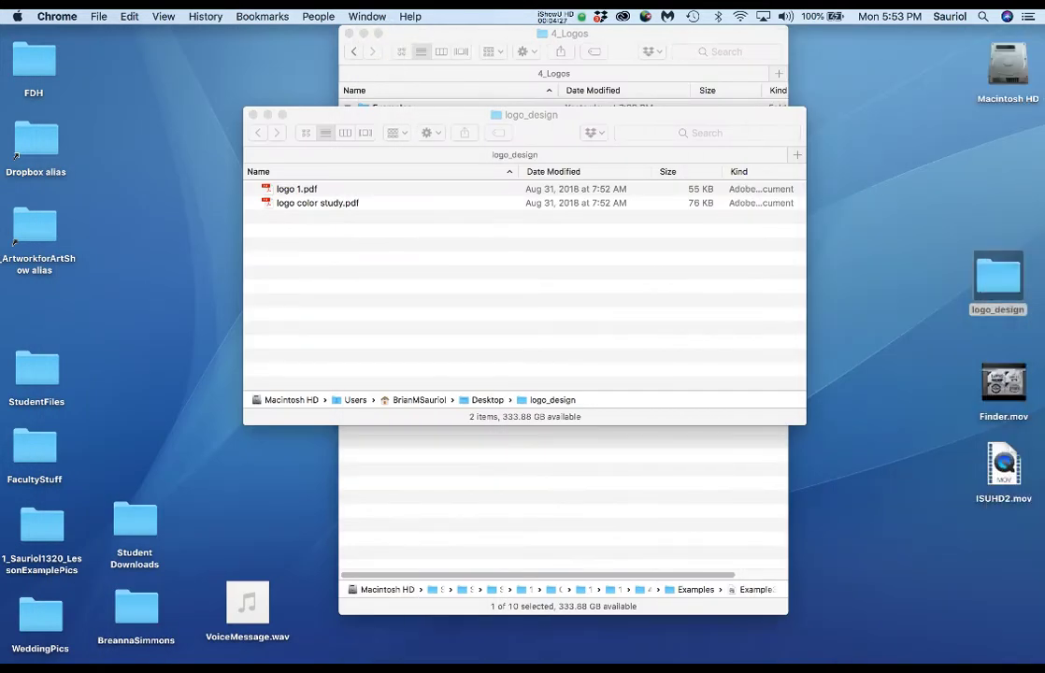
mouse_move(2, 314)
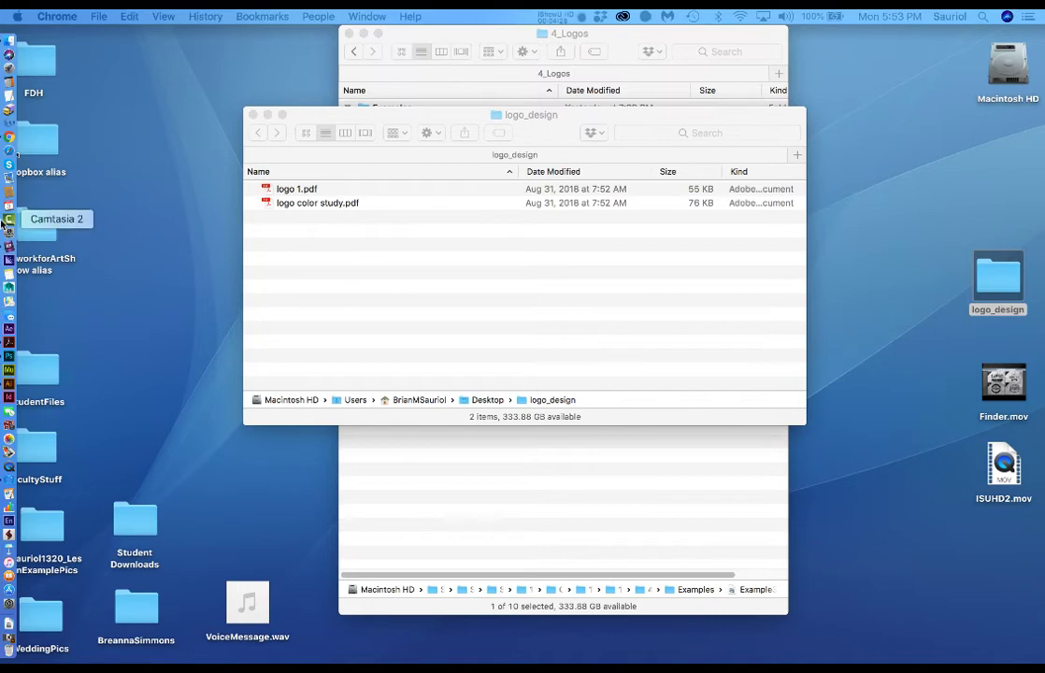
click(8, 375)
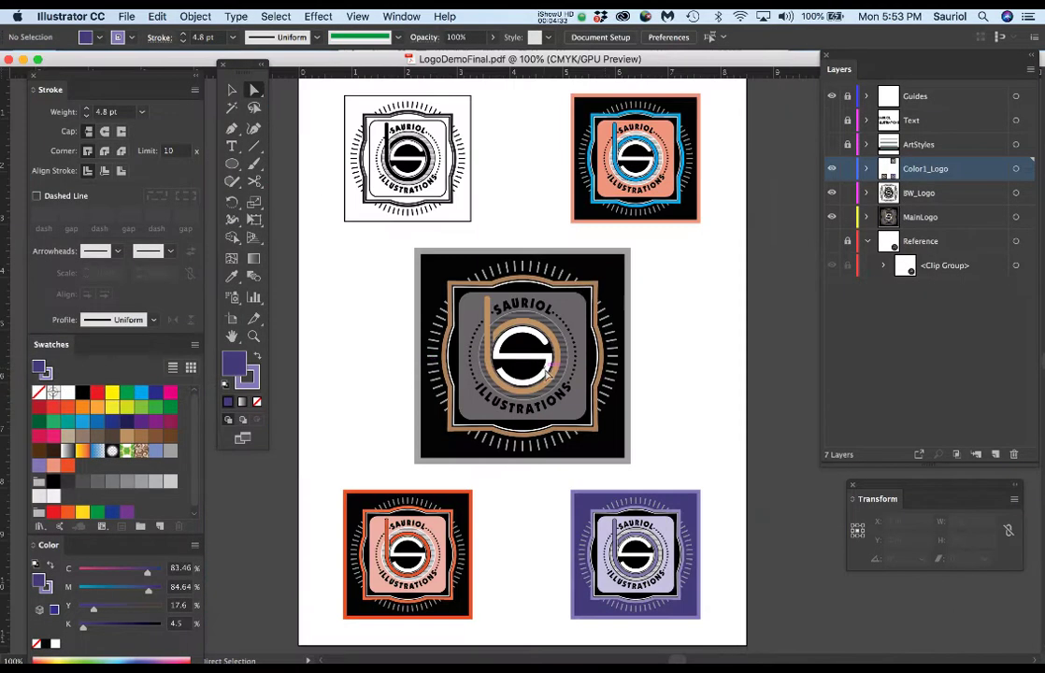
scroll(547, 371, up, 2)
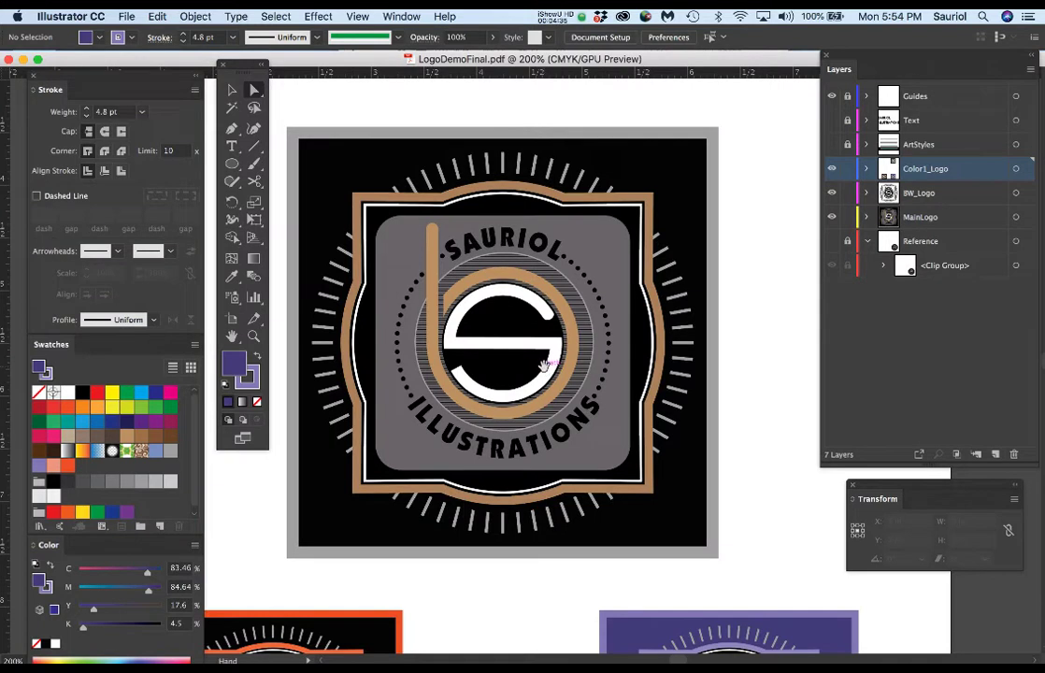
scroll(547, 372, left, 2)
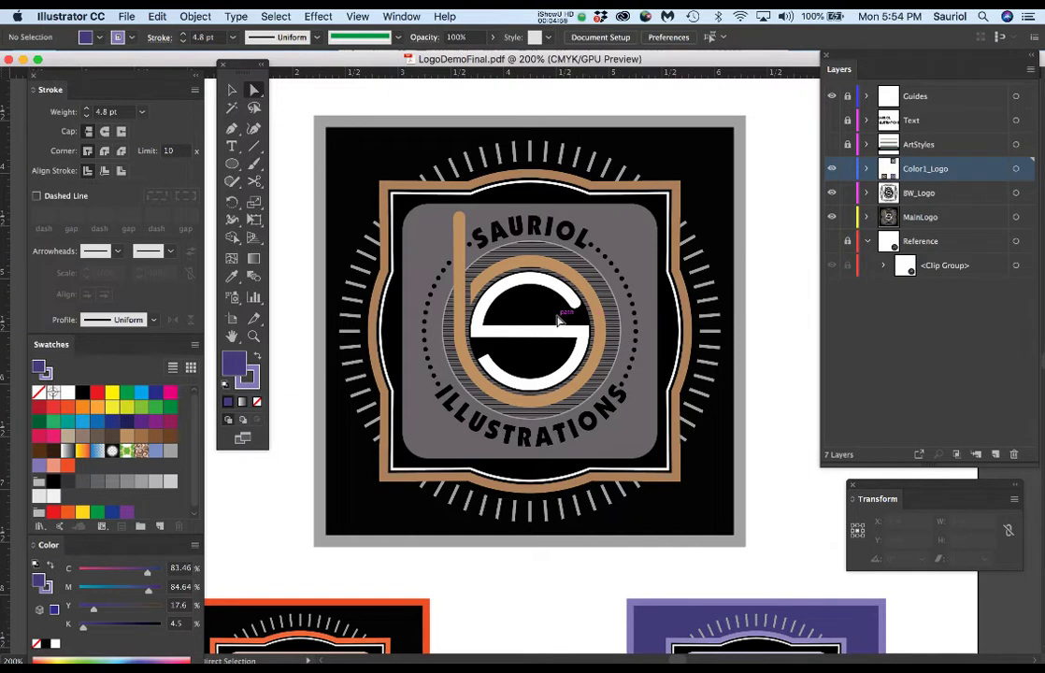
scroll(557, 321, down, 2)
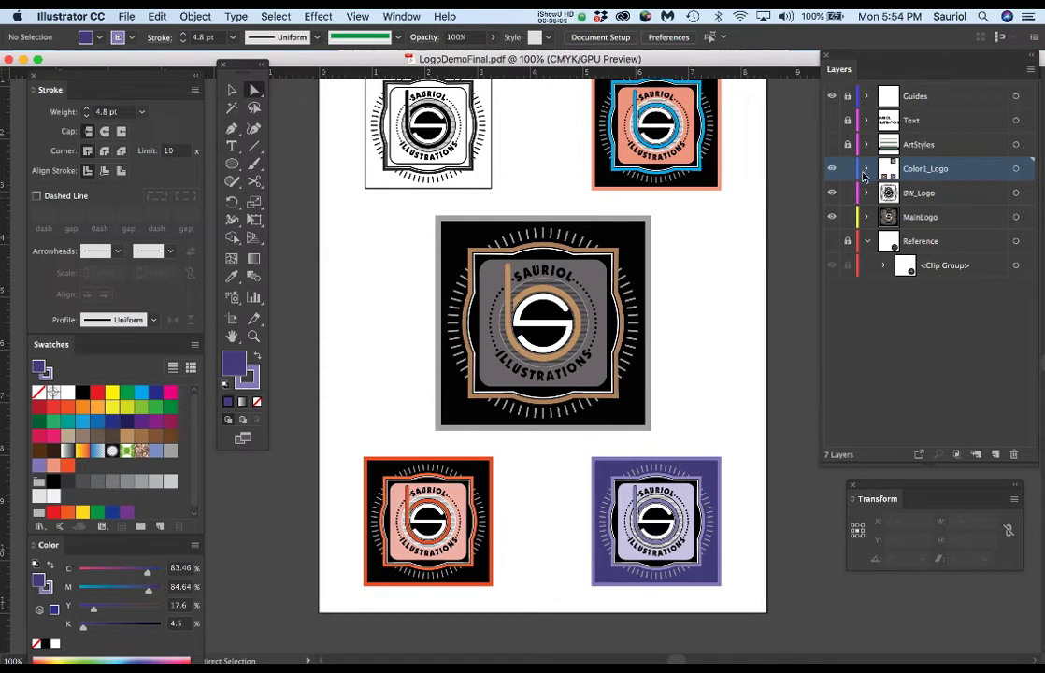
Save a copy of the document in the 4_Logos folder as Onscreen_LogoDemoFinal.ai in Adobe Illustrator format with the default Illustrator options.
key(super+shift+s)
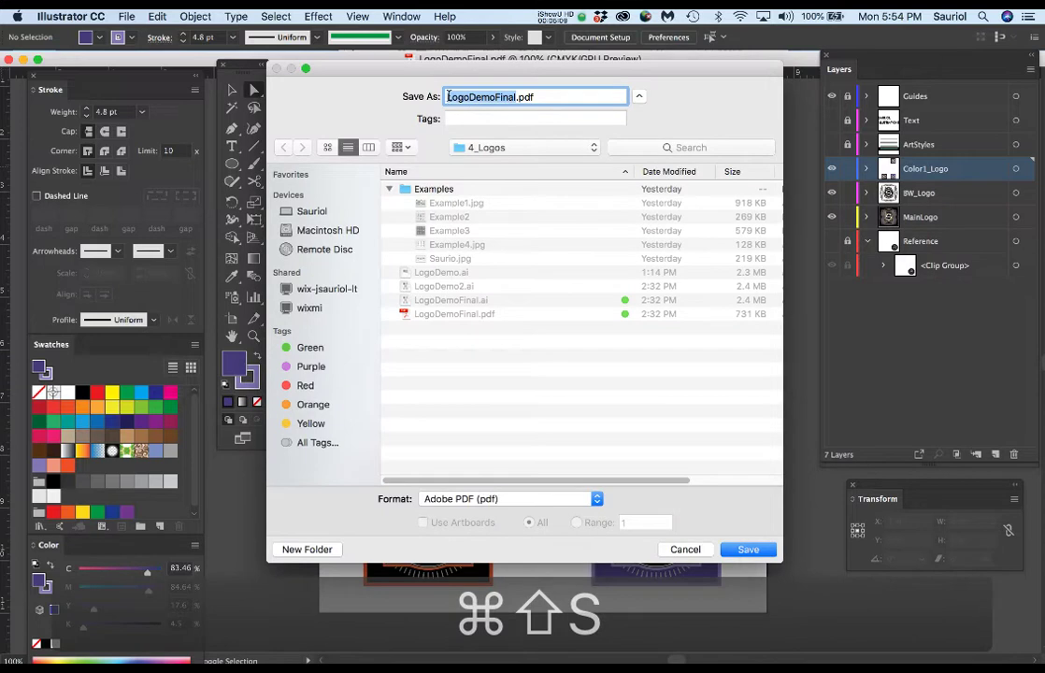
click(447, 96)
text(Onscreen)
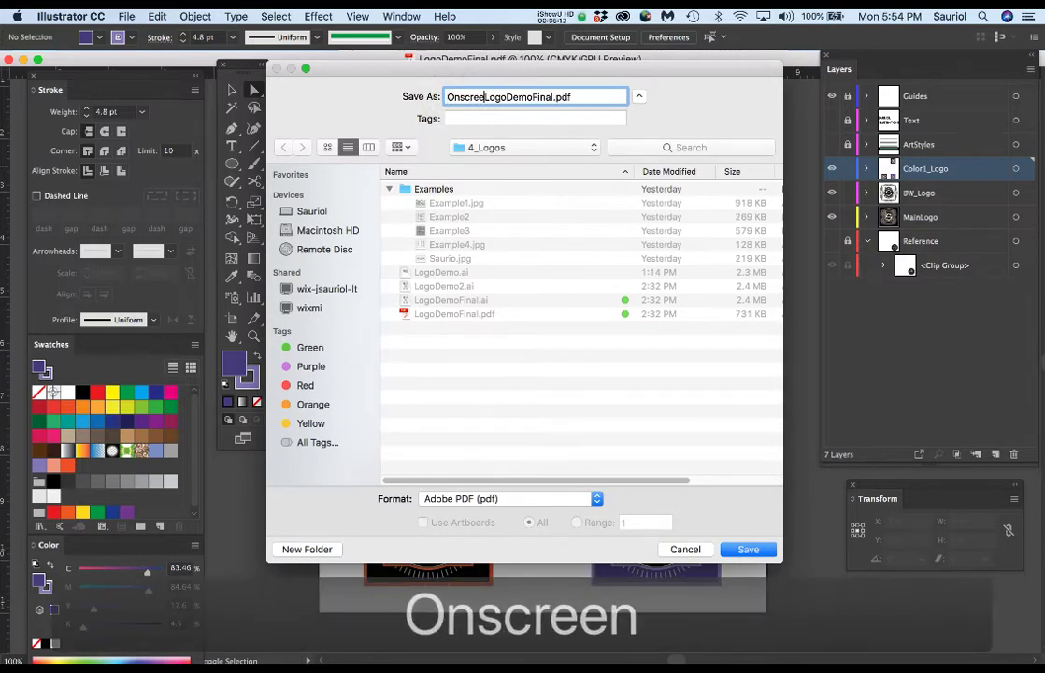
text(_)
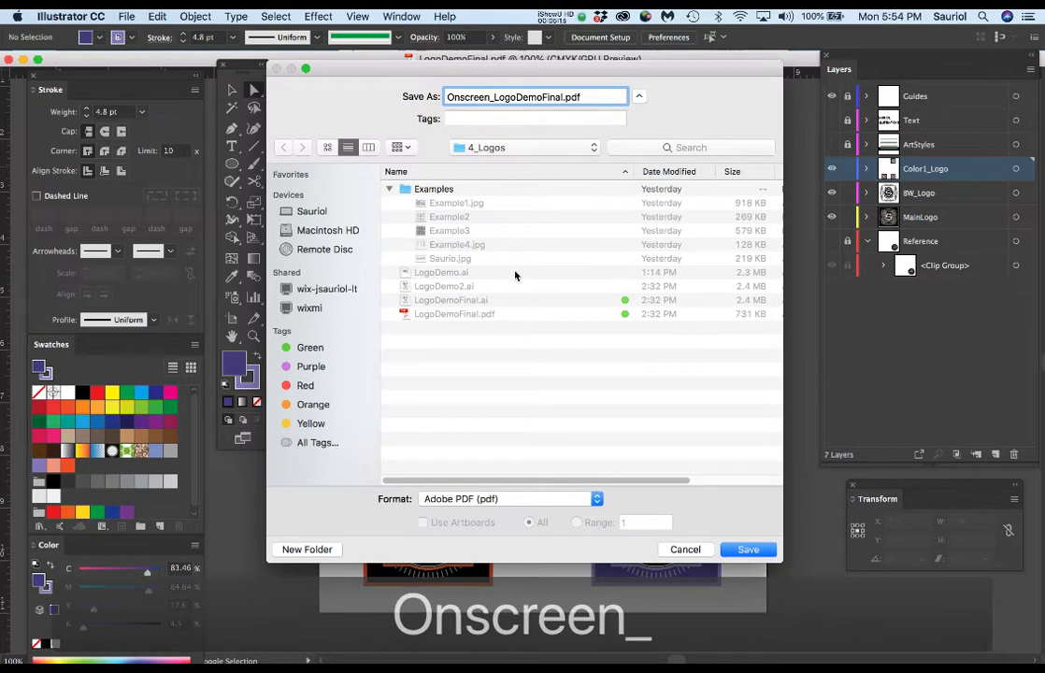
click(504, 498)
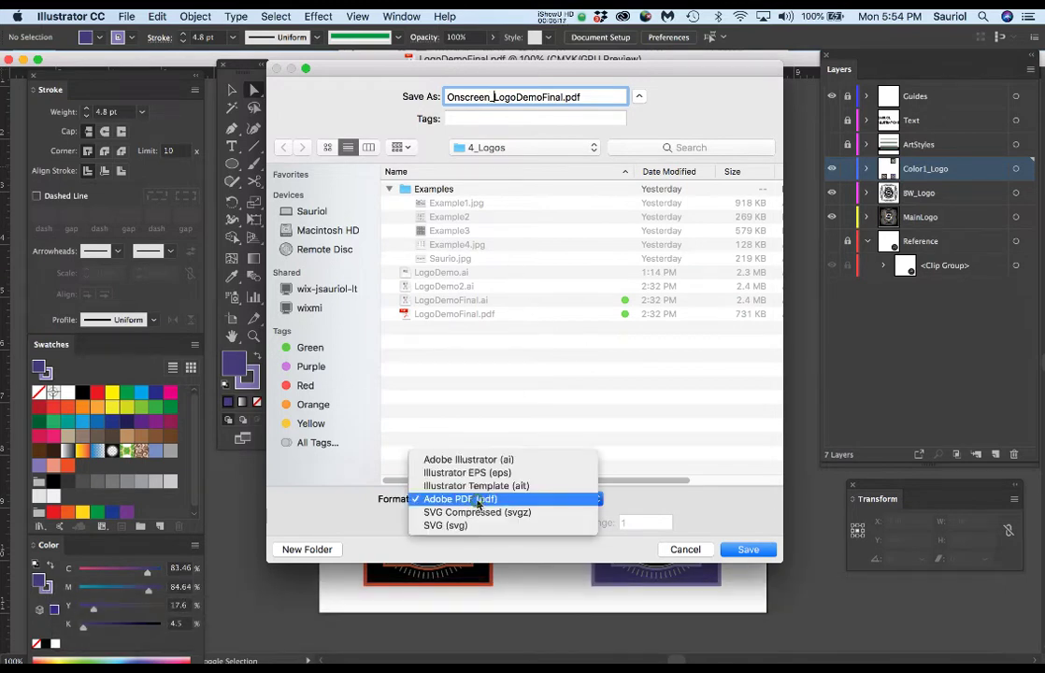
click(479, 459)
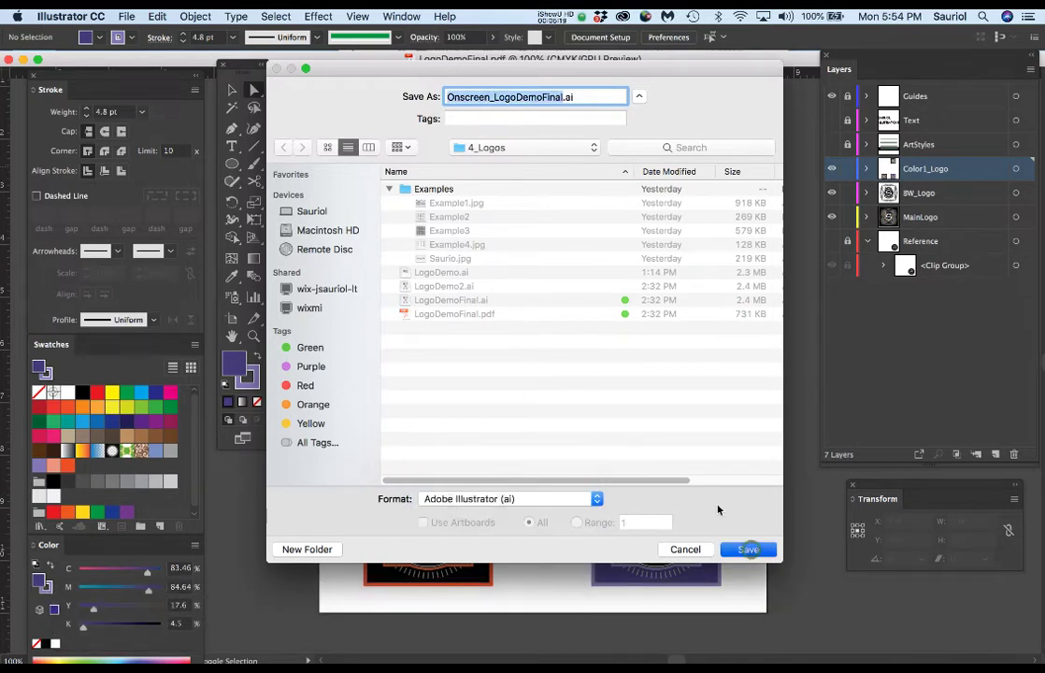
click(747, 550)
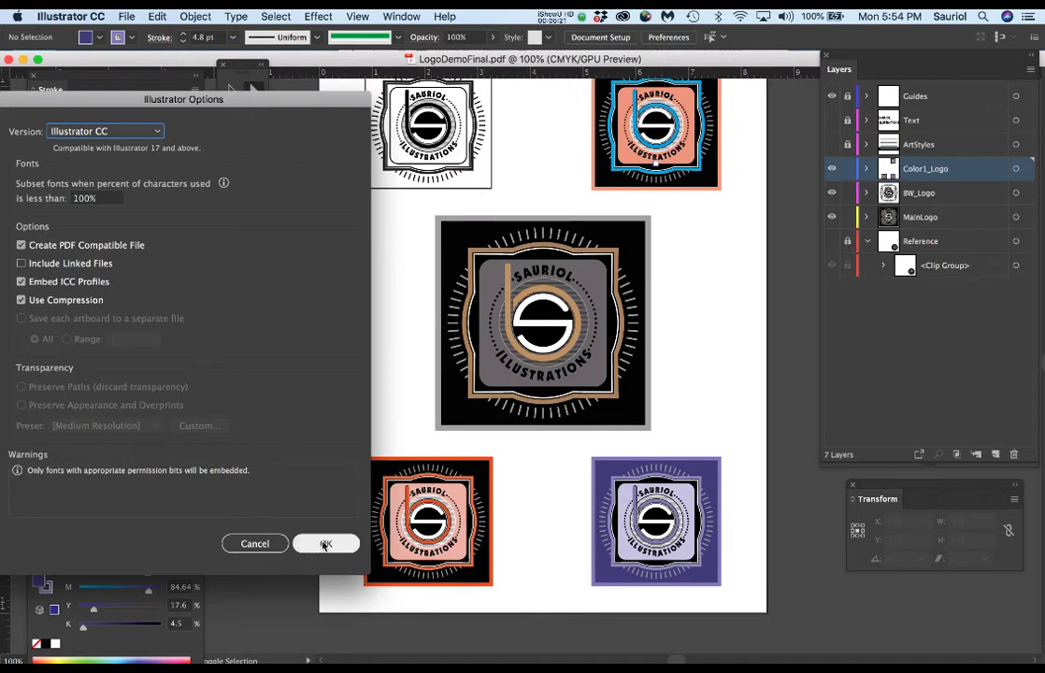
click(326, 543)
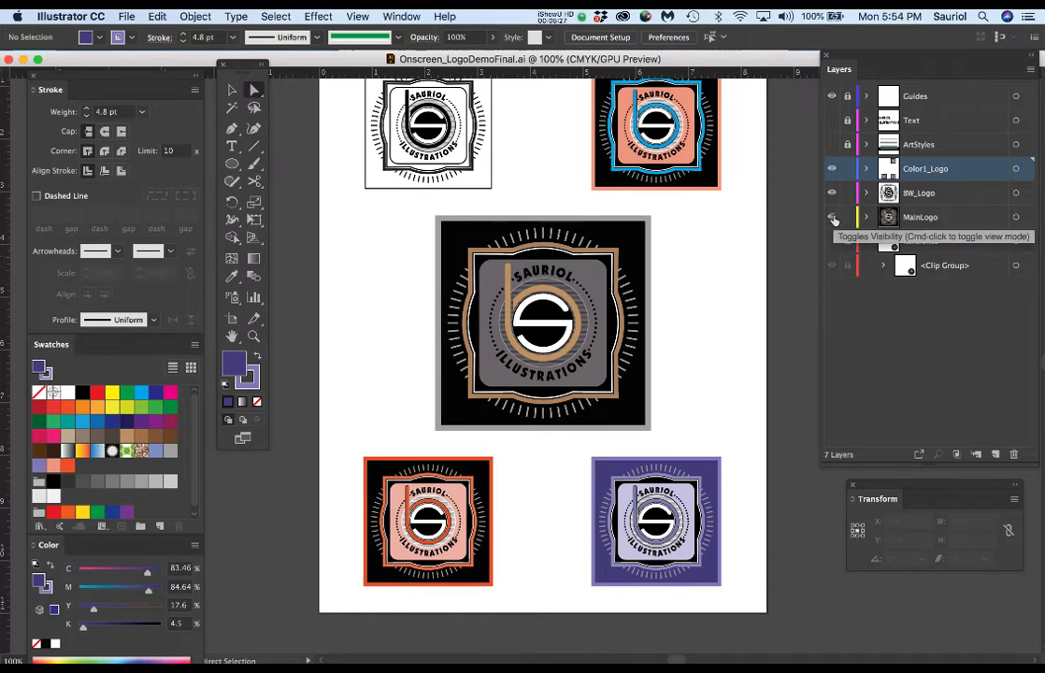
Hide the MainLogo, BW_Logo and Color1_Logo layers to leave an empty page.
click(832, 218)
click(834, 193)
click(834, 170)
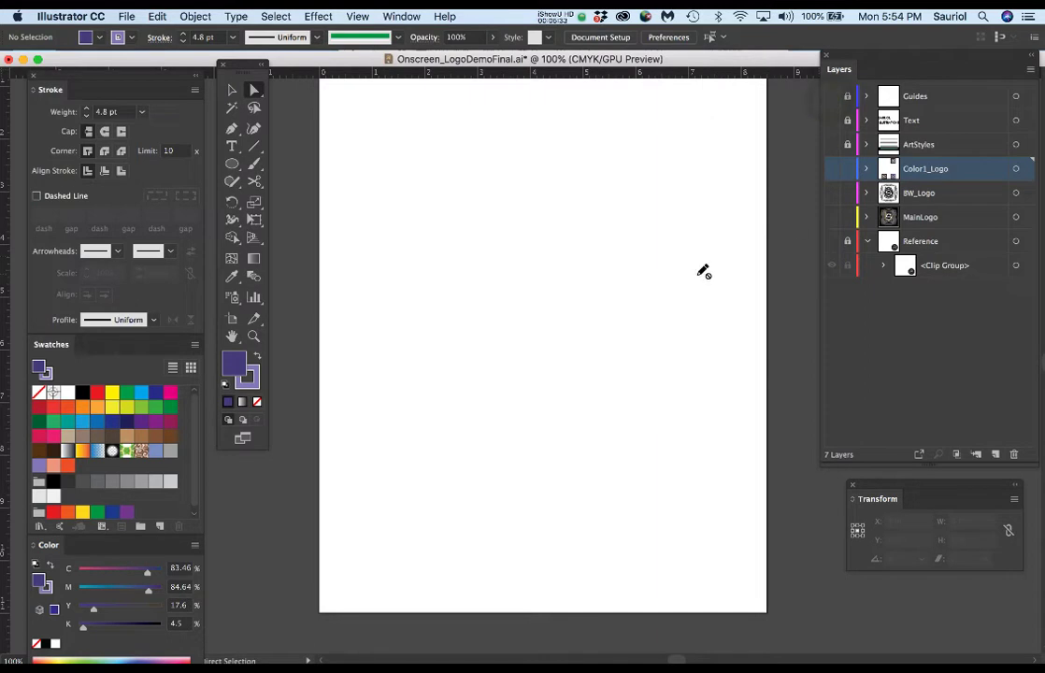
Make the Guides layer visible, unlock it and display the guides that cross the page.
scroll(700, 271, down, 1)
scroll(704, 271, up, 1)
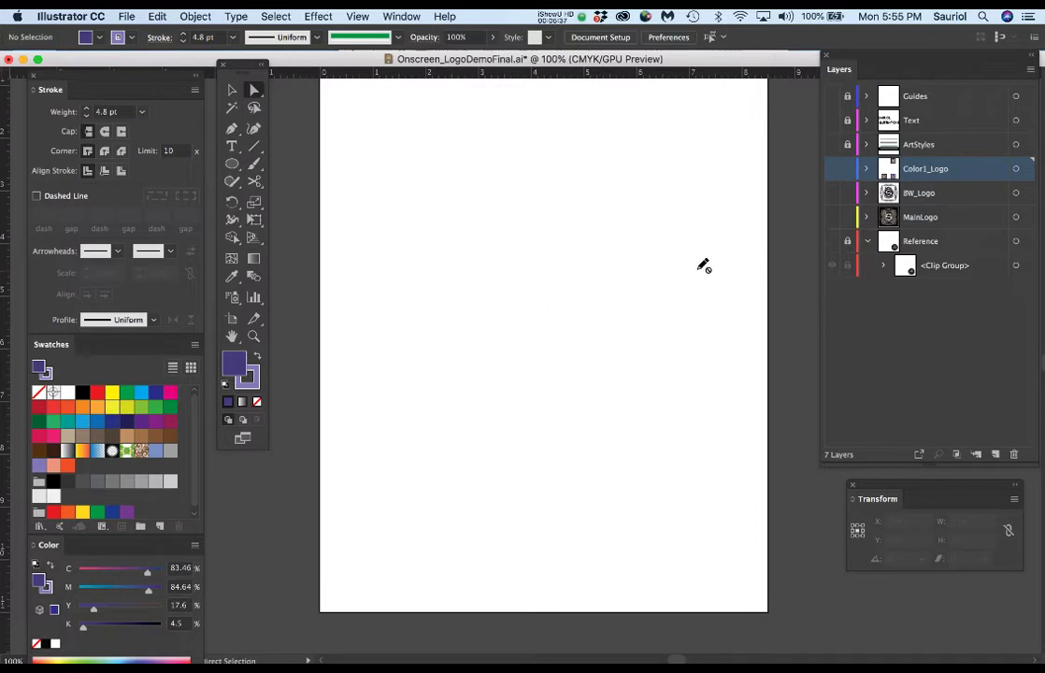
scroll(630, 298, down, 1)
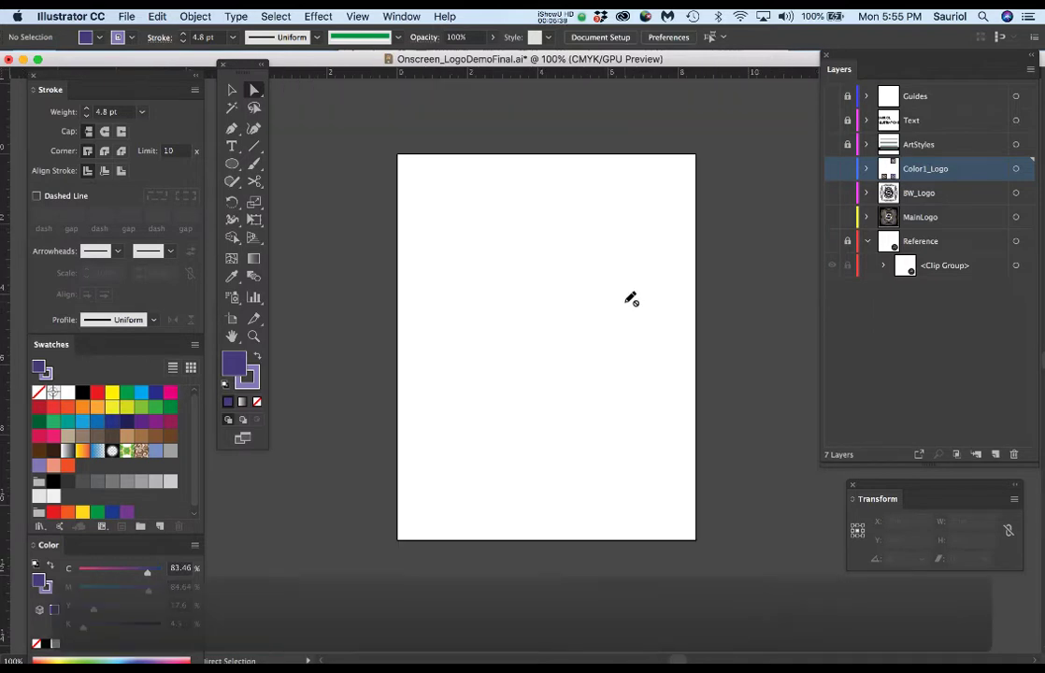
drag(616, 295, 682, 308)
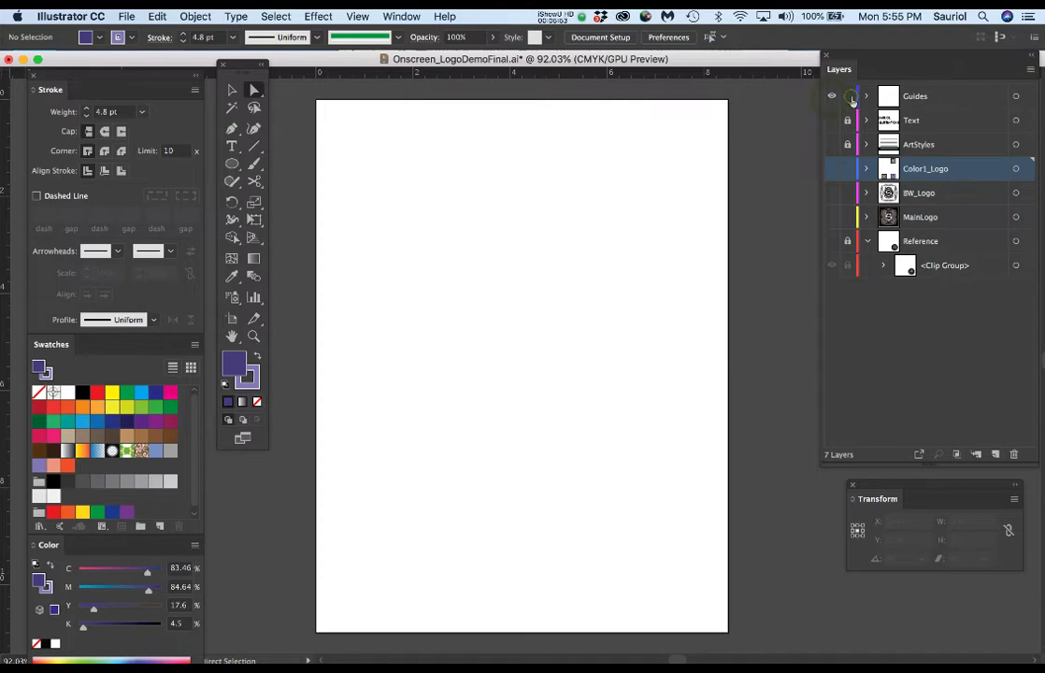
key(super+semicolon)
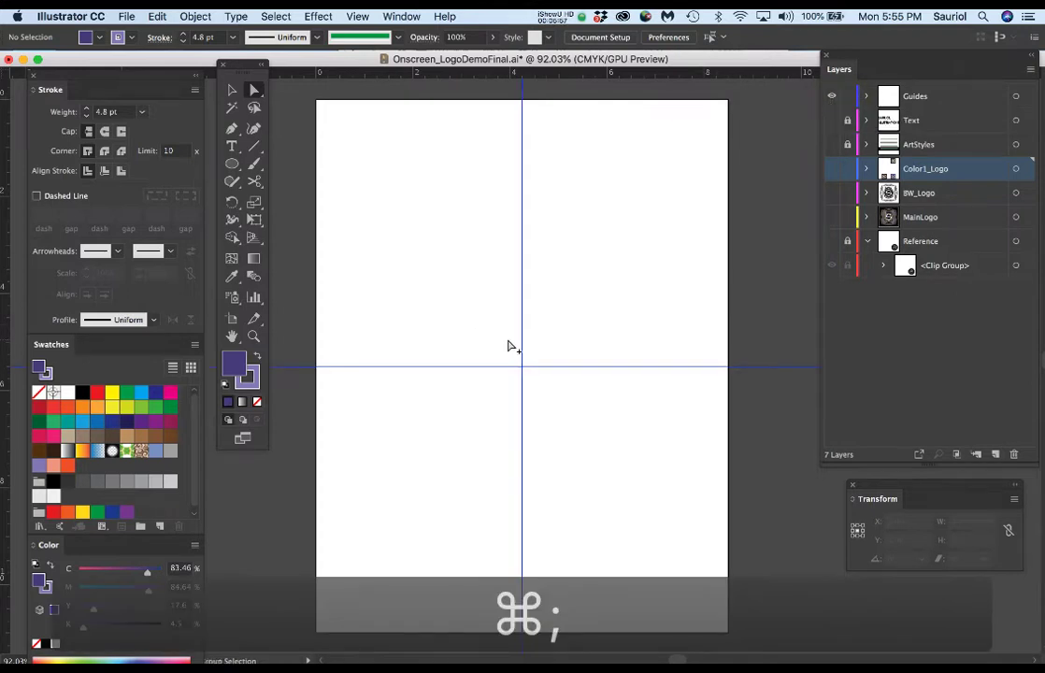
Select the vertical and horizontal guides in turn and check their X and Y positions in the Transform panel, moved closer to them.
scroll(508, 348, up, 3)
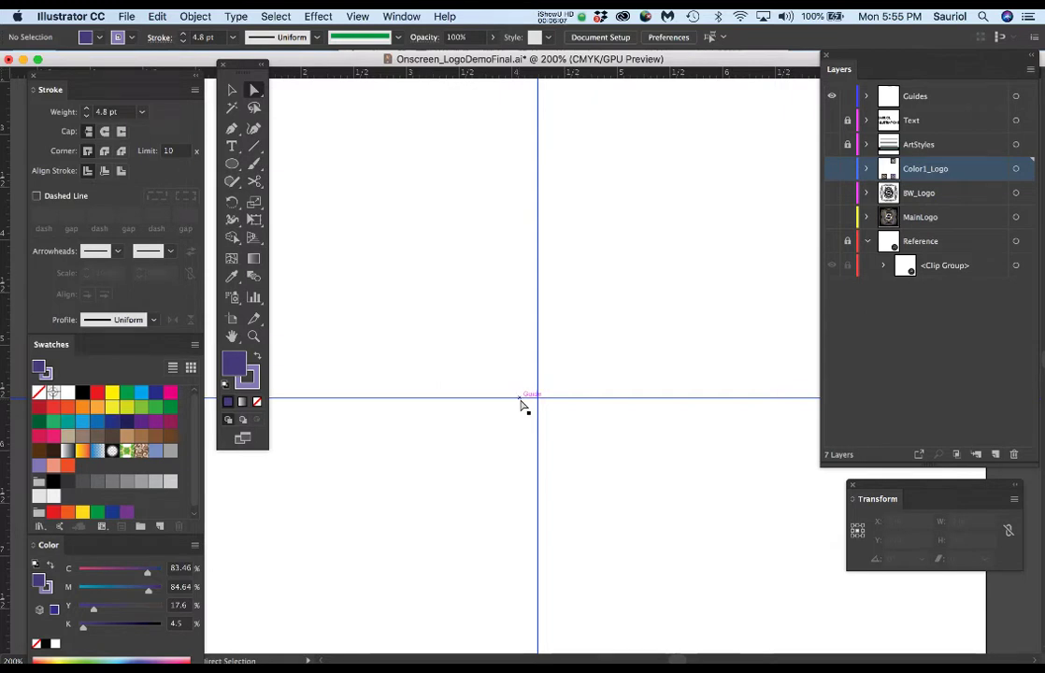
drag(918, 491, 813, 497)
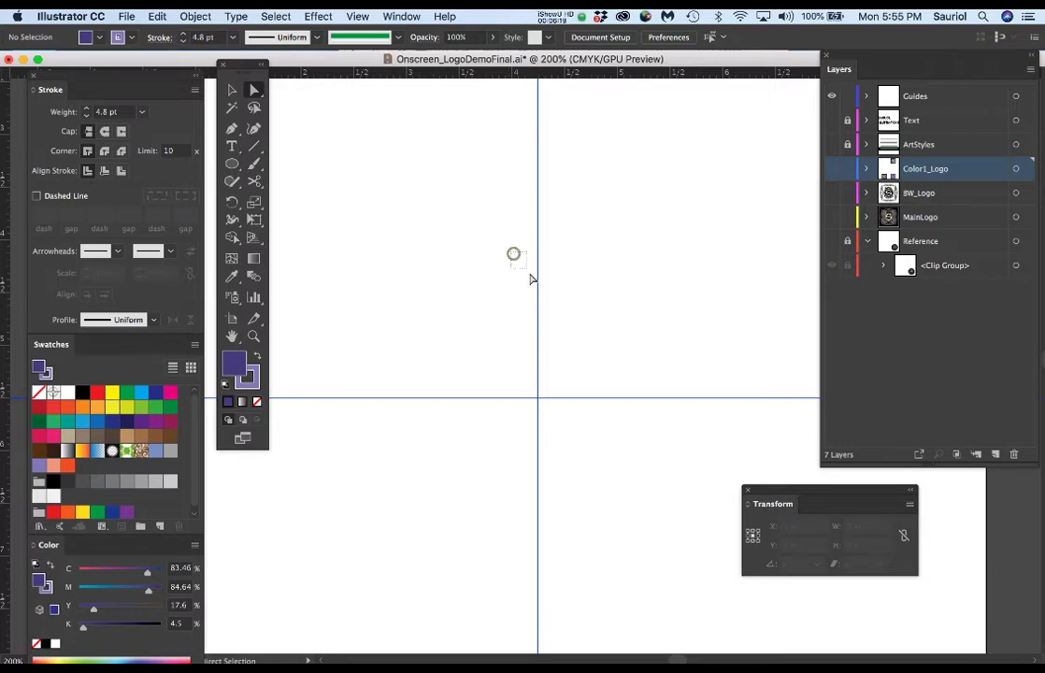
click(539, 269)
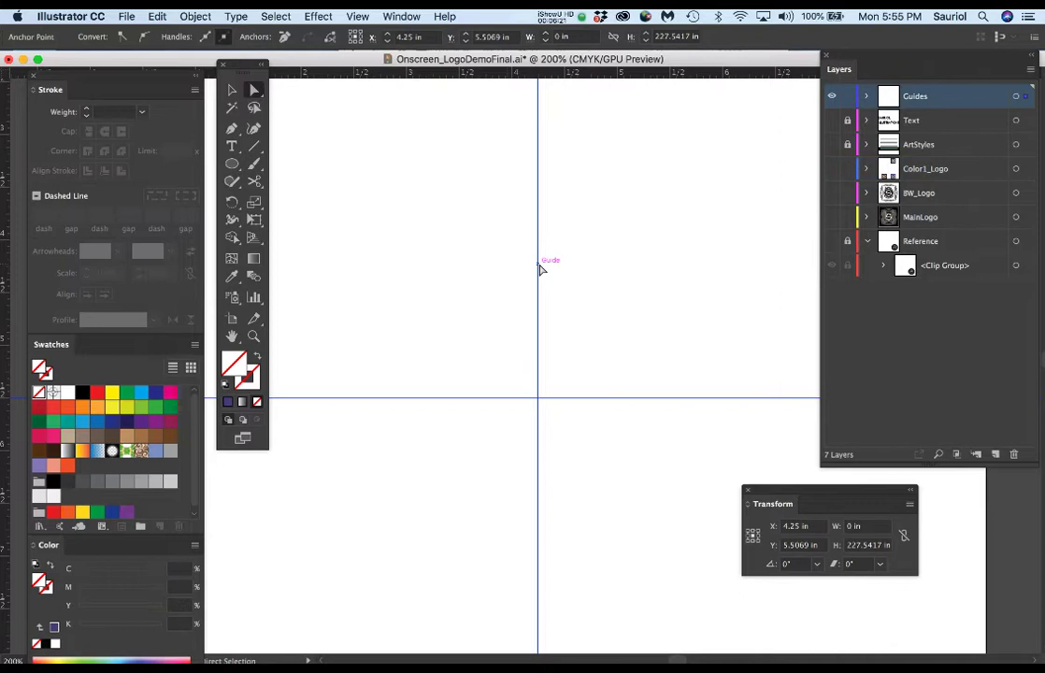
click(254, 89)
drag(487, 243, 561, 266)
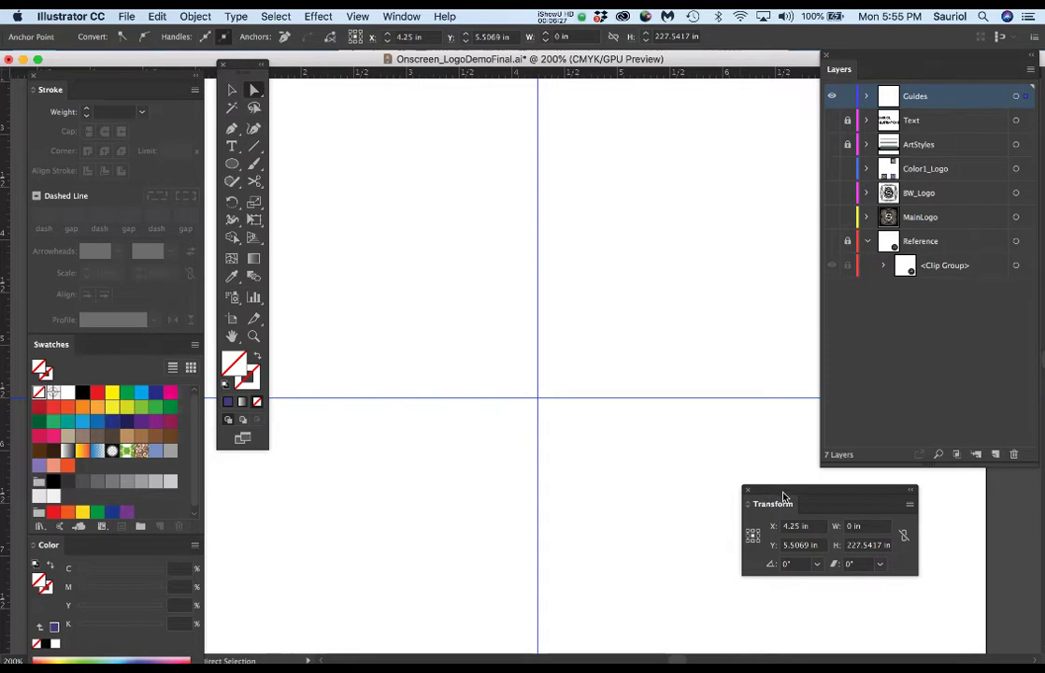
drag(783, 495, 650, 179)
click(662, 208)
click(443, 395)
click(661, 228)
click(485, 372)
Lock the Guides layer, review the options for locking guides and move the Transform panel clear of the page centre.
click(847, 96)
click(399, 16)
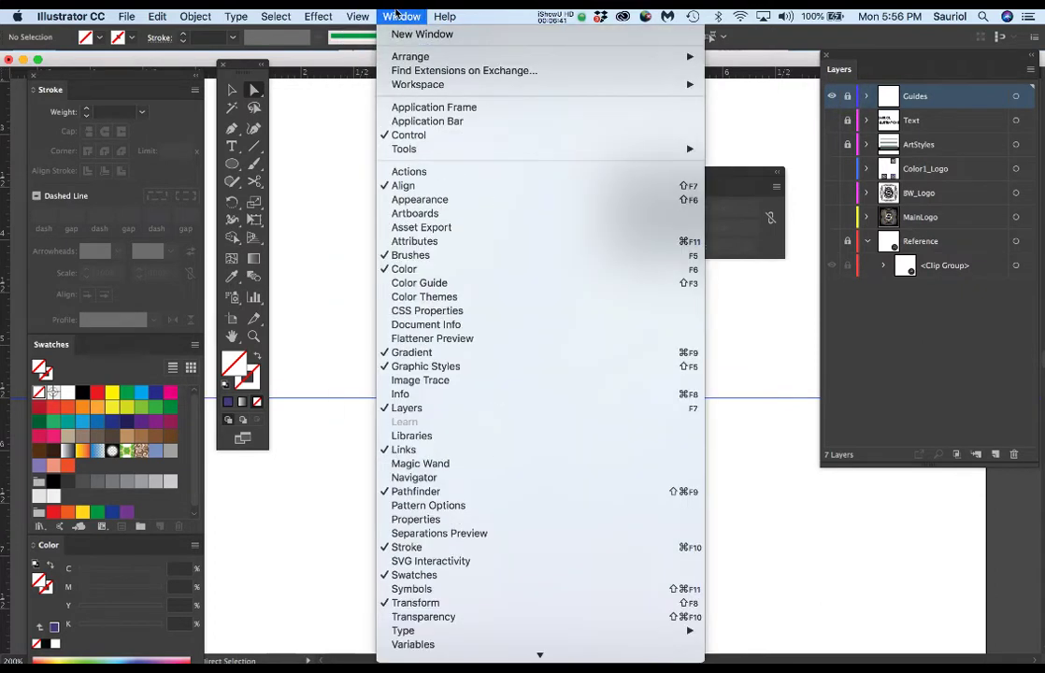
mouse_move(357, 16)
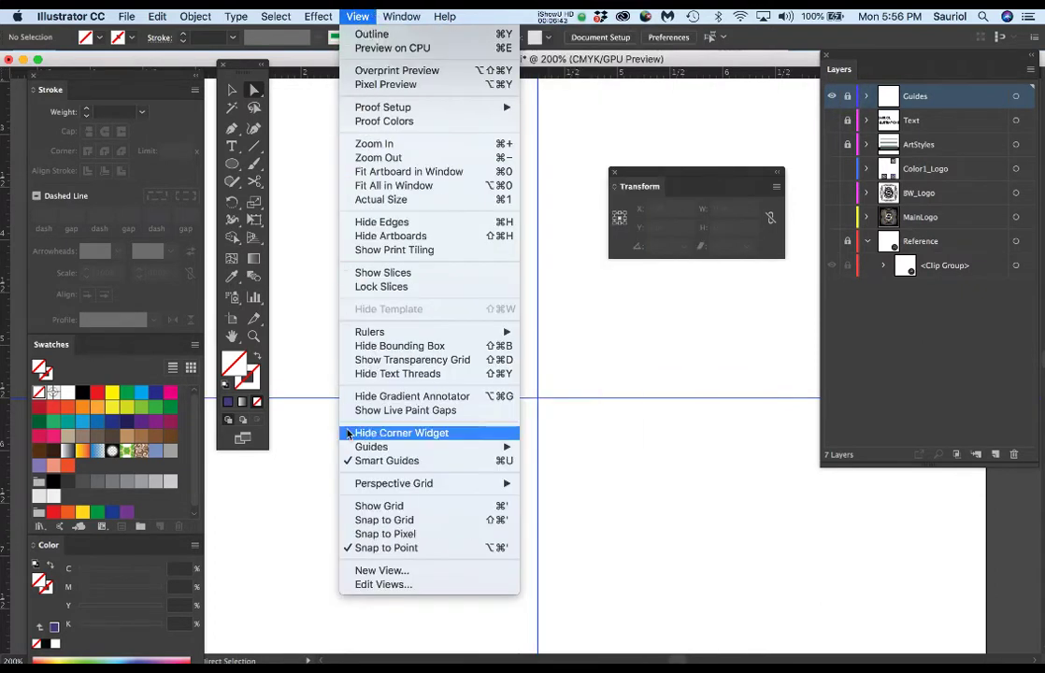
mouse_move(481, 451)
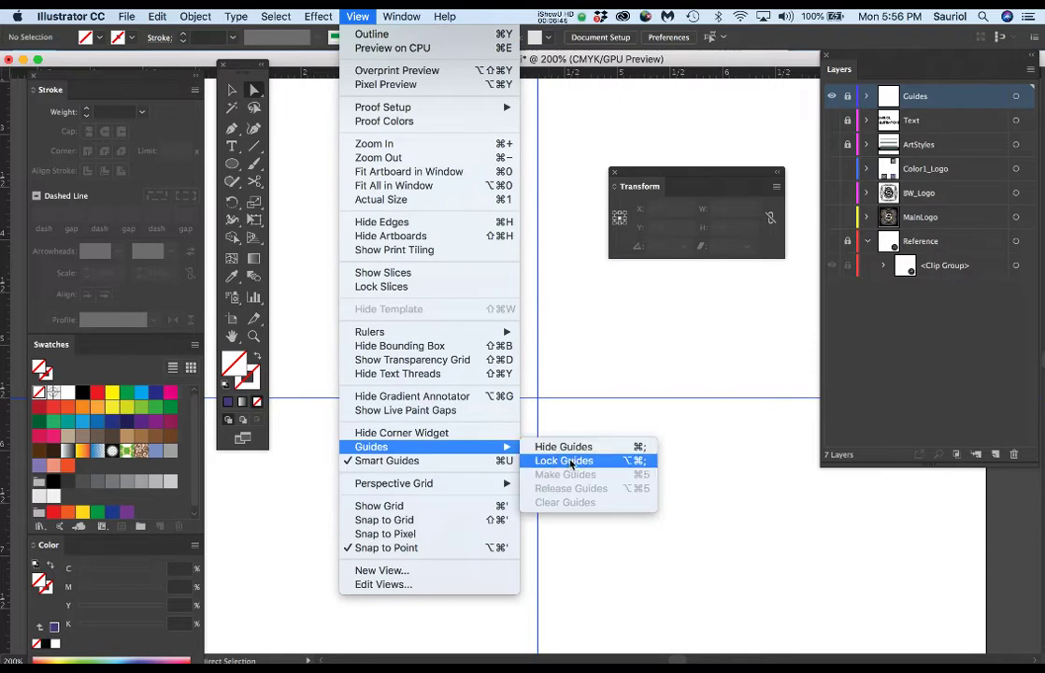
click(657, 175)
drag(672, 175, 671, 93)
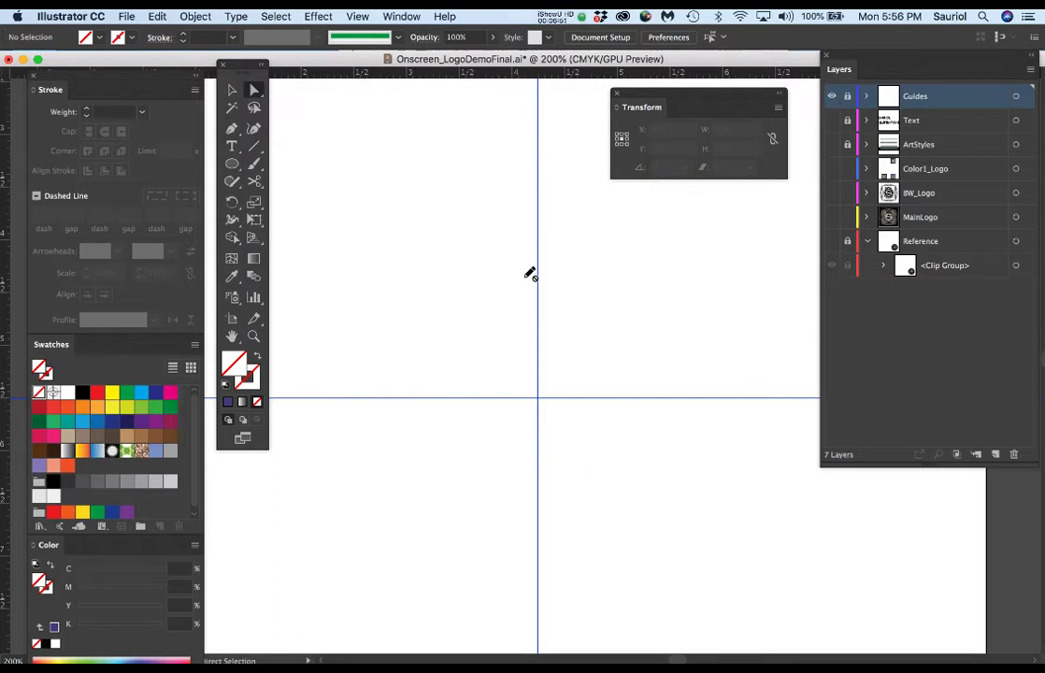
Make the Reference layer visible and unlock it, with the whole page width in view.
click(588, 396)
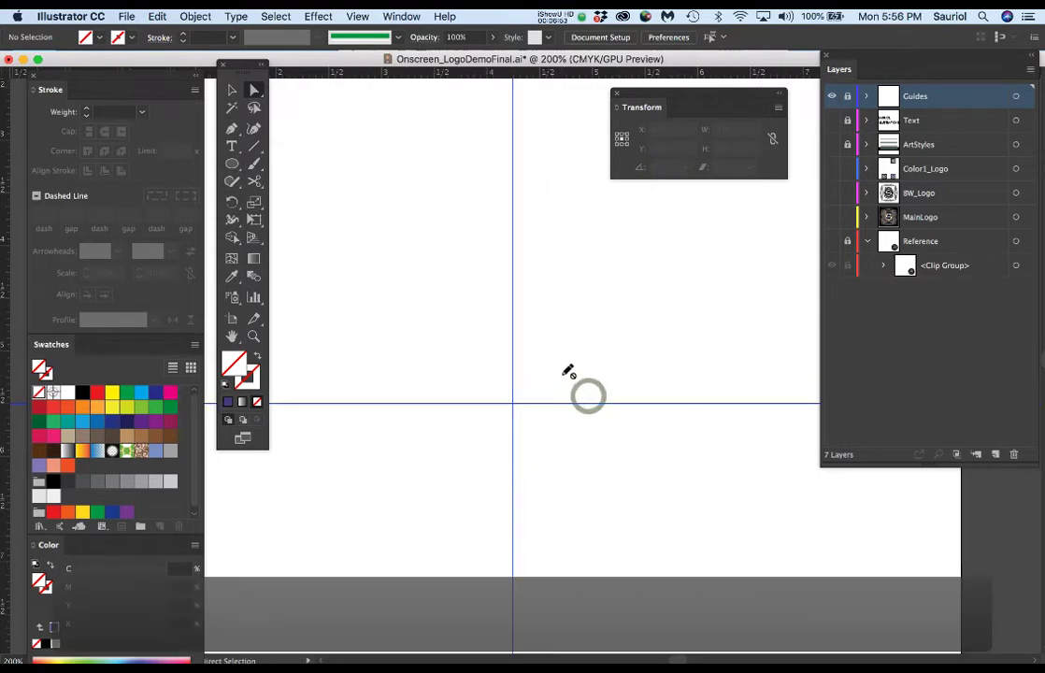
scroll(568, 368, down, 2)
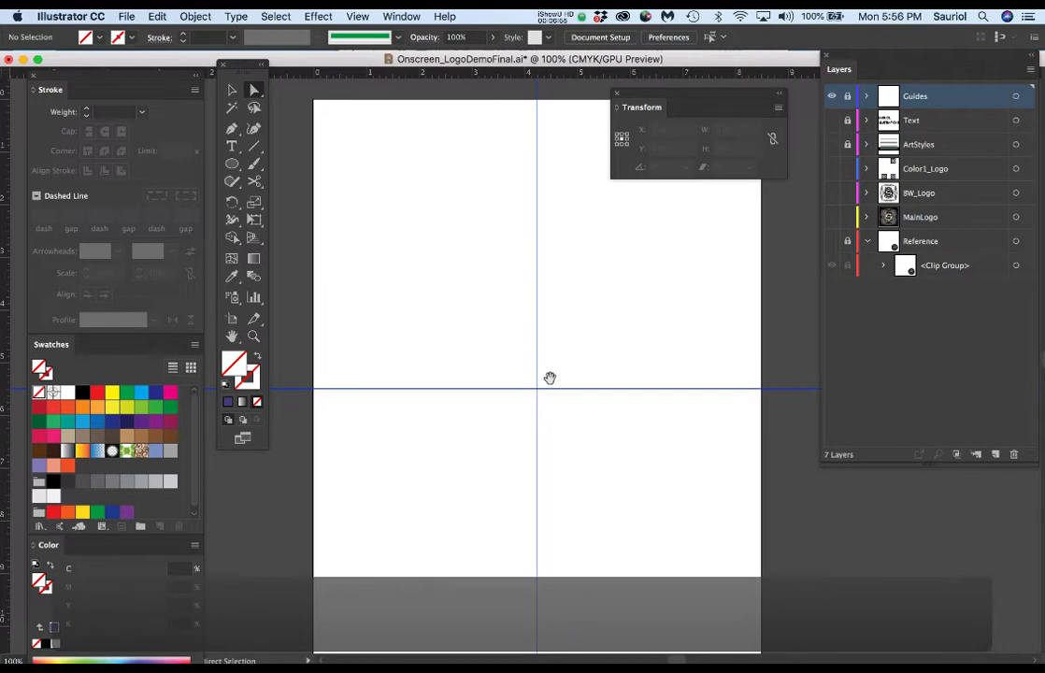
click(831, 241)
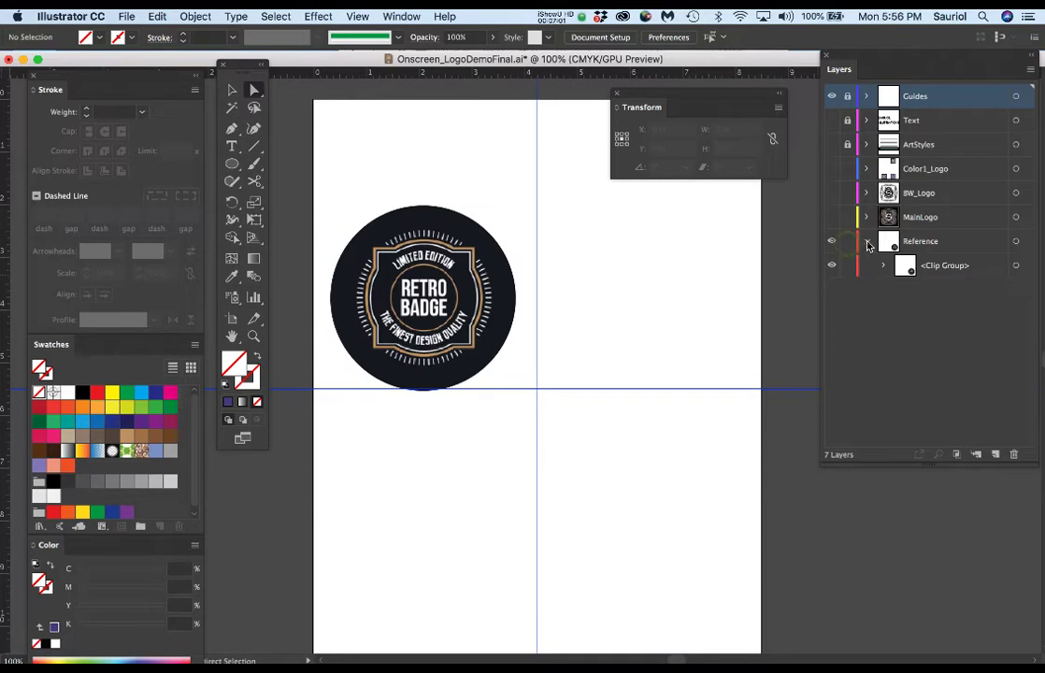
Expand the clip group in the Reference layer and delete its ellipse clipping path to uncover the full badge sheet.
click(866, 242)
click(884, 266)
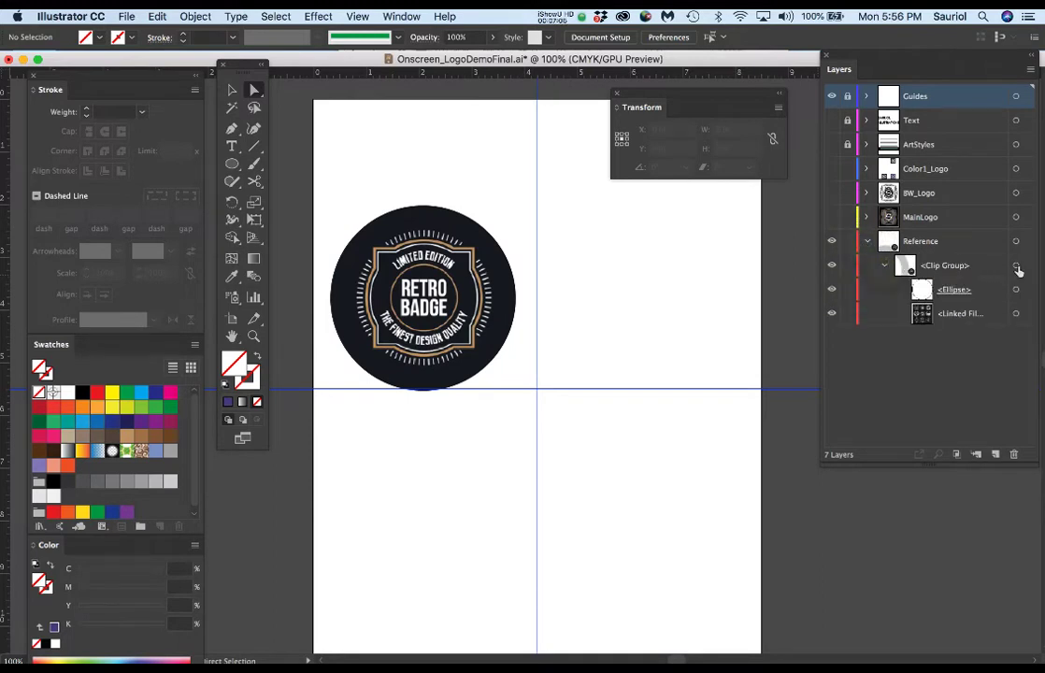
click(1015, 288)
key(Delete)
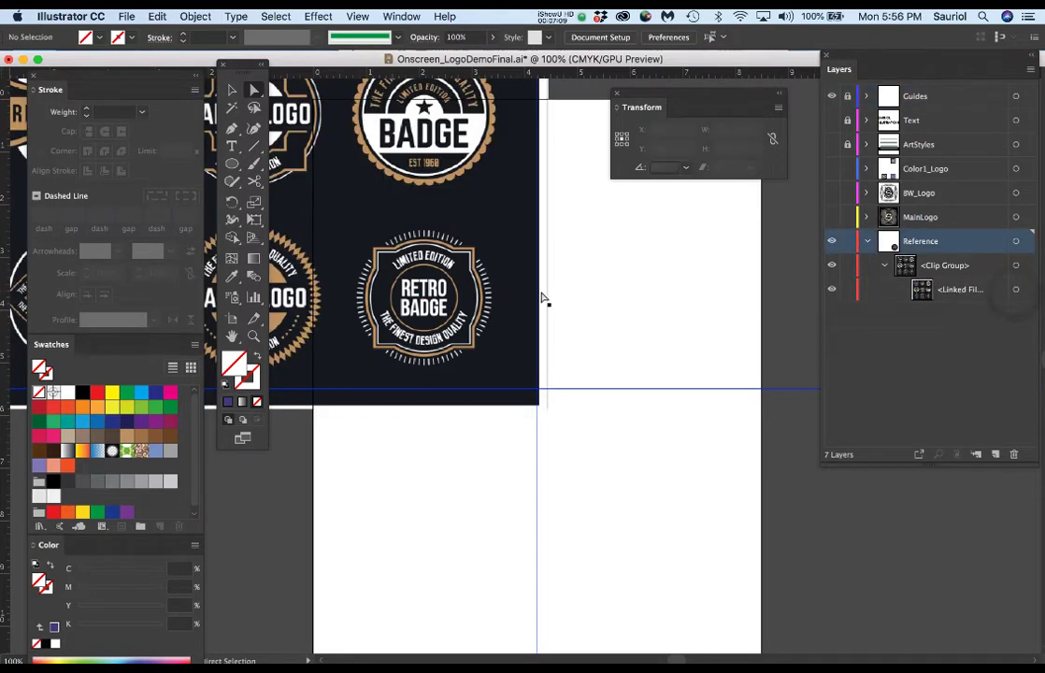
Examine the badge designs across the full reference sheet, including the round Badge Logo and the Retro Badge.
scroll(472, 290, down, 1)
drag(472, 289, 657, 474)
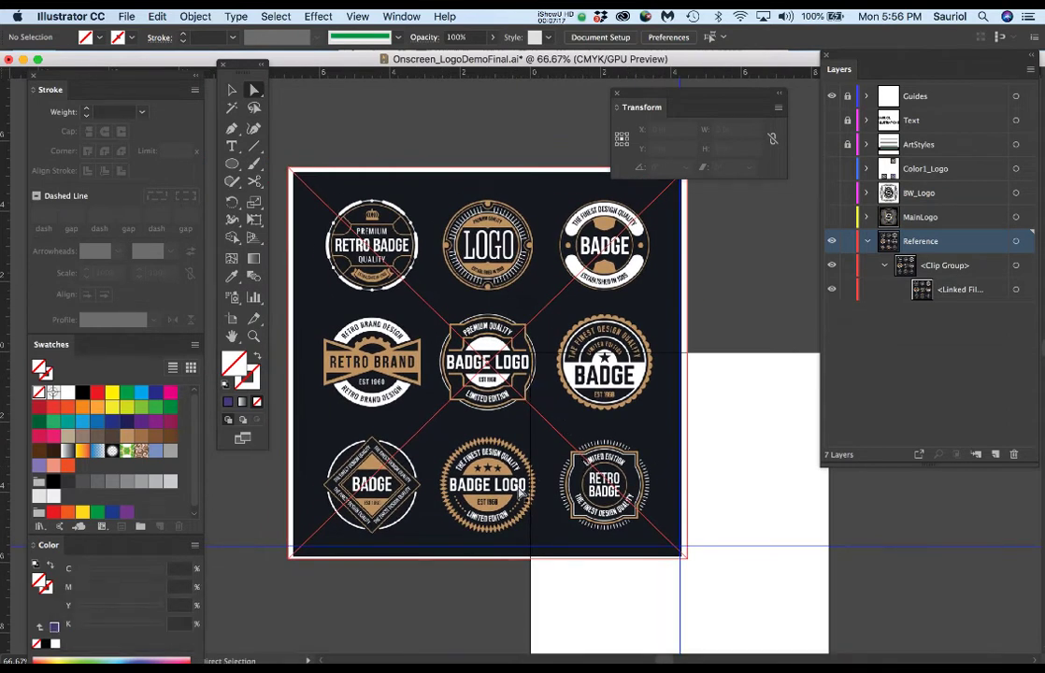
scroll(619, 491, up, 2)
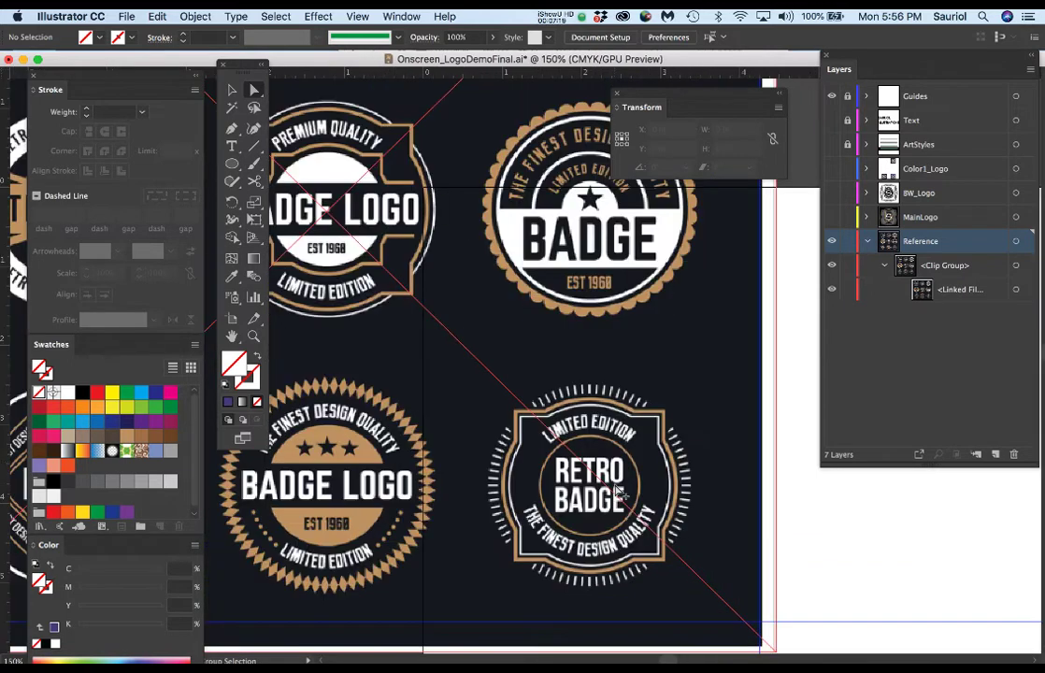
drag(426, 466, 584, 344)
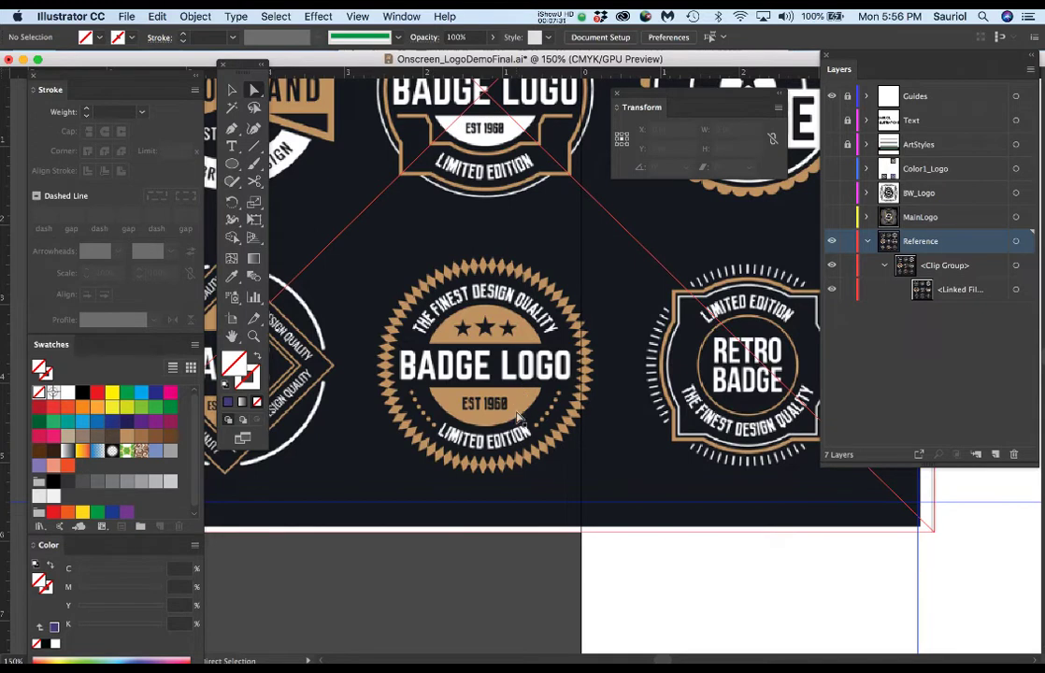
drag(671, 387, 632, 378)
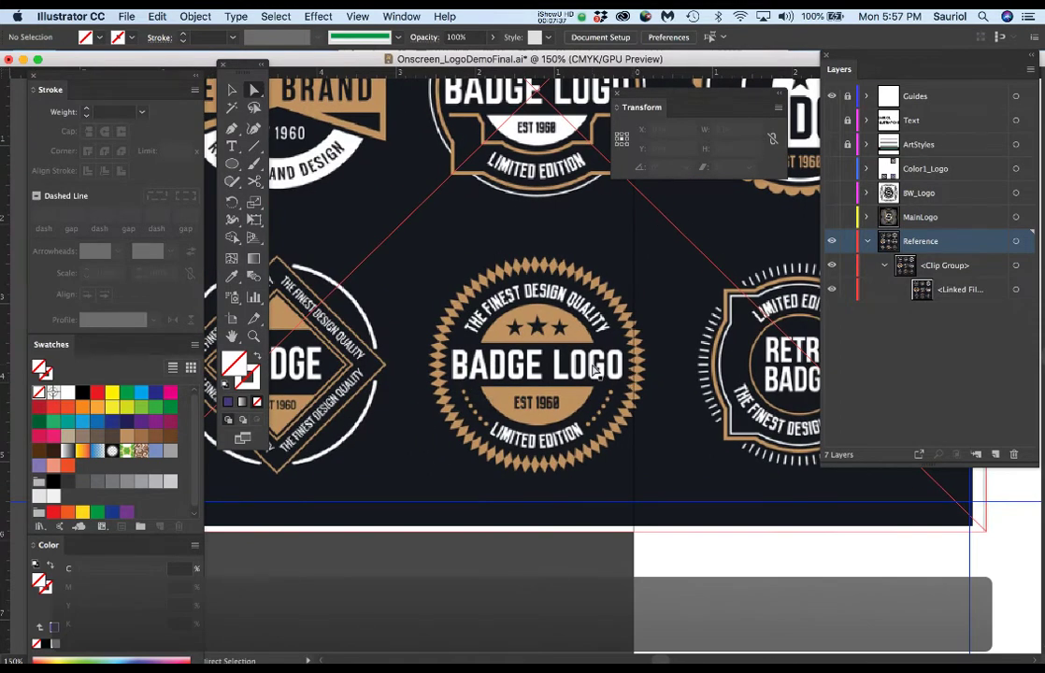
scroll(594, 371, down, 1)
scroll(531, 277, down, 1)
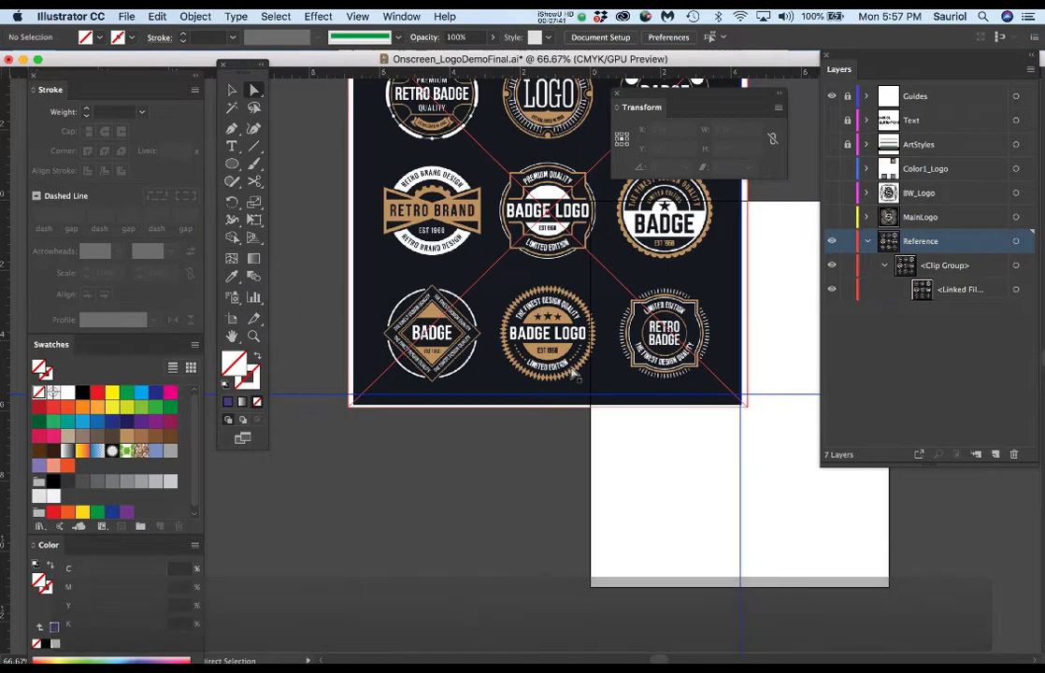
scroll(540, 352, up, 1)
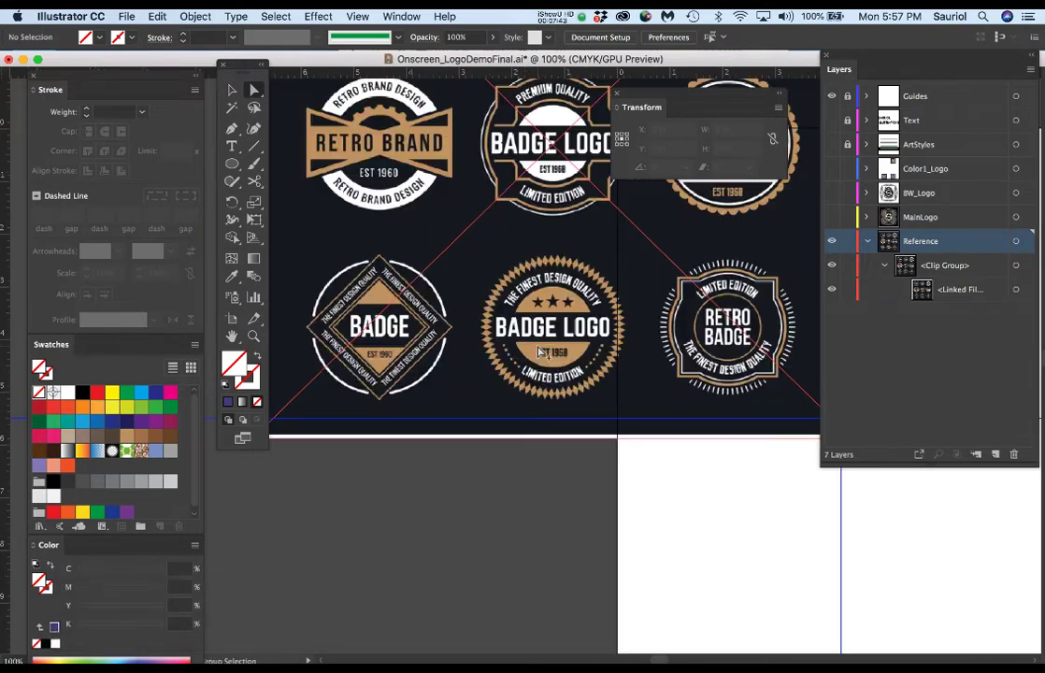
scroll(539, 353, up, 5)
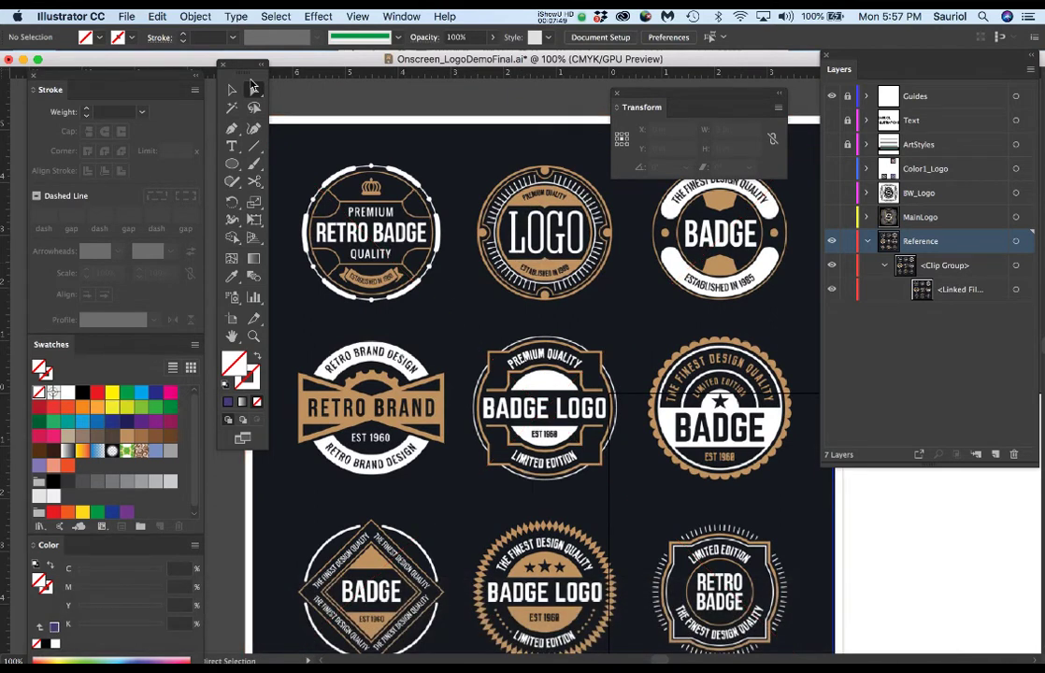
Start placing a file from the 4_Logos folder and preview the images Example2 to Example4.jpg.
click(154, 16)
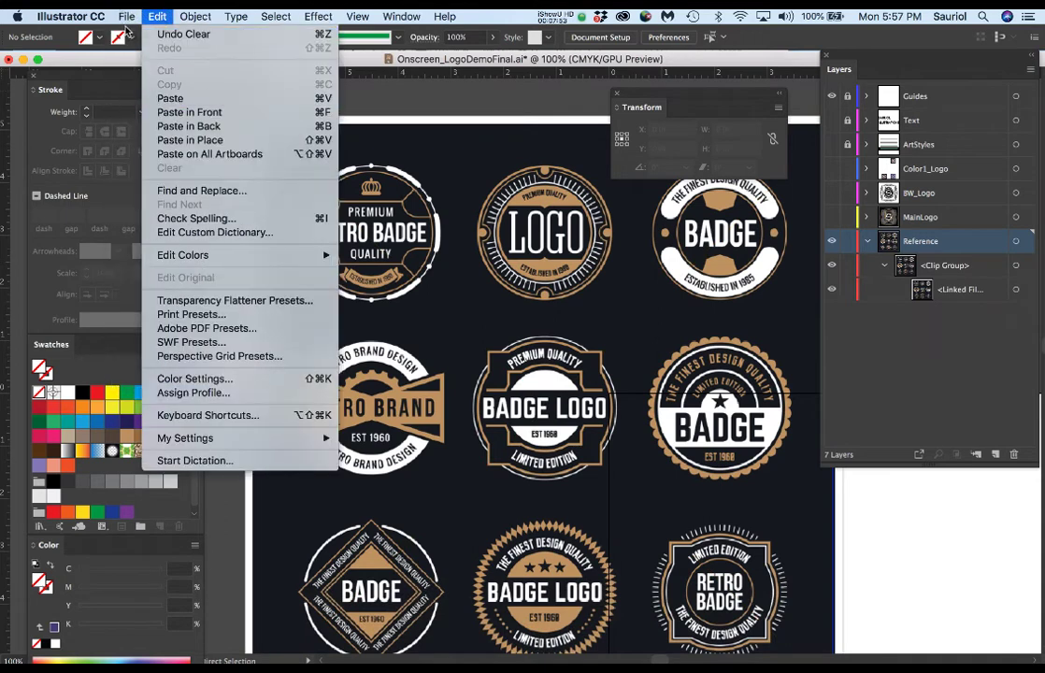
mouse_move(114, 17)
click(131, 235)
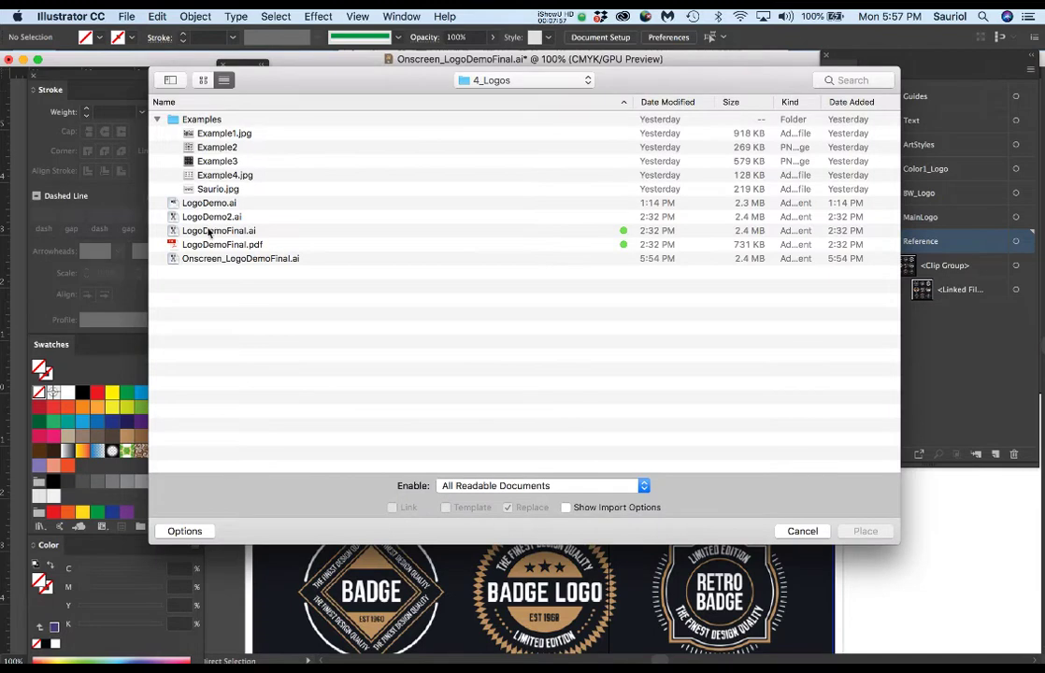
click(213, 147)
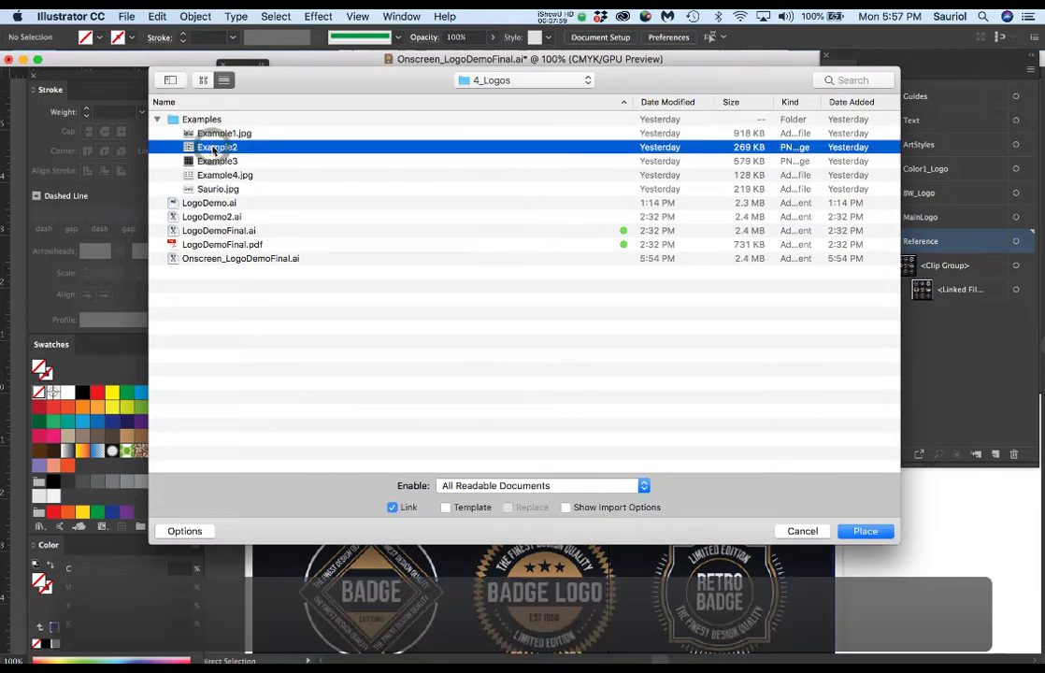
key(space)
key(Down)
key(Down)
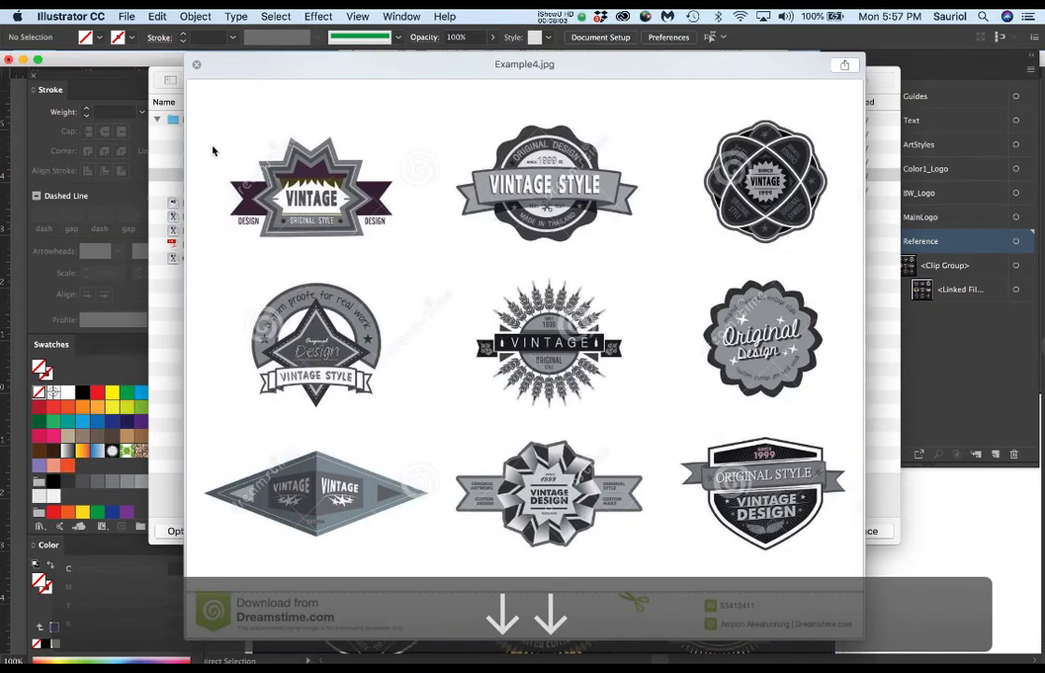
click(197, 66)
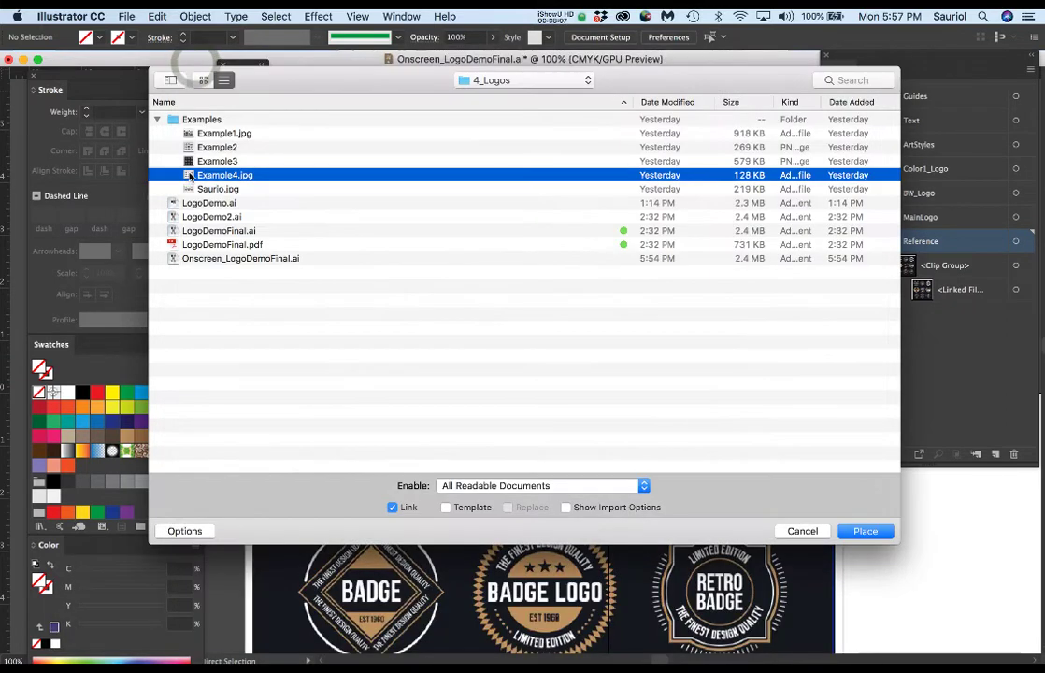
Place Example4.jpg as a linked image on the Reference layer, beside the dark badge sheet.
double_click(191, 175)
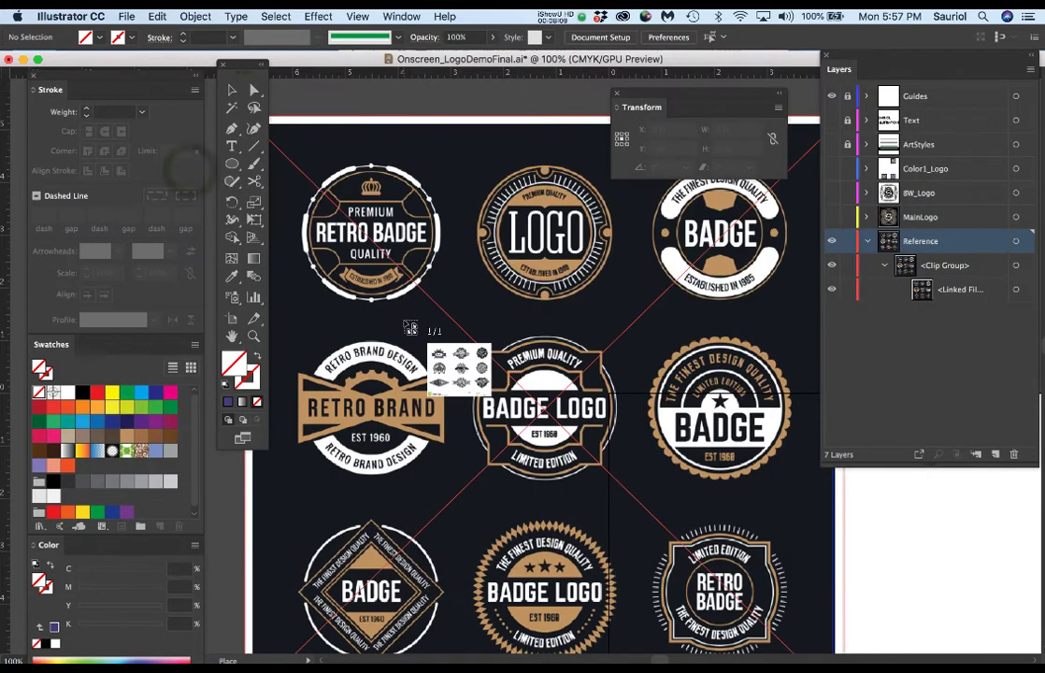
key(super+minus)
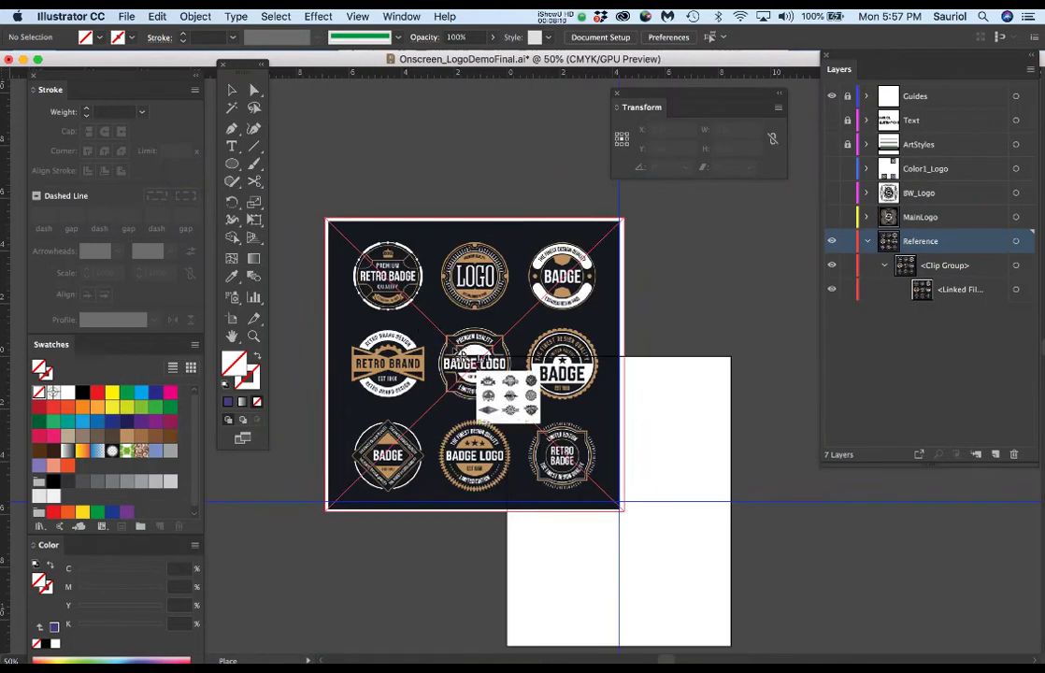
click(674, 268)
drag(671, 318, 518, 255)
Move the dark badge sheet's linked file out of its clip group, directly into the Reference layer, and highlight the Example4.jpg entry.
scroll(607, 350, up, 2)
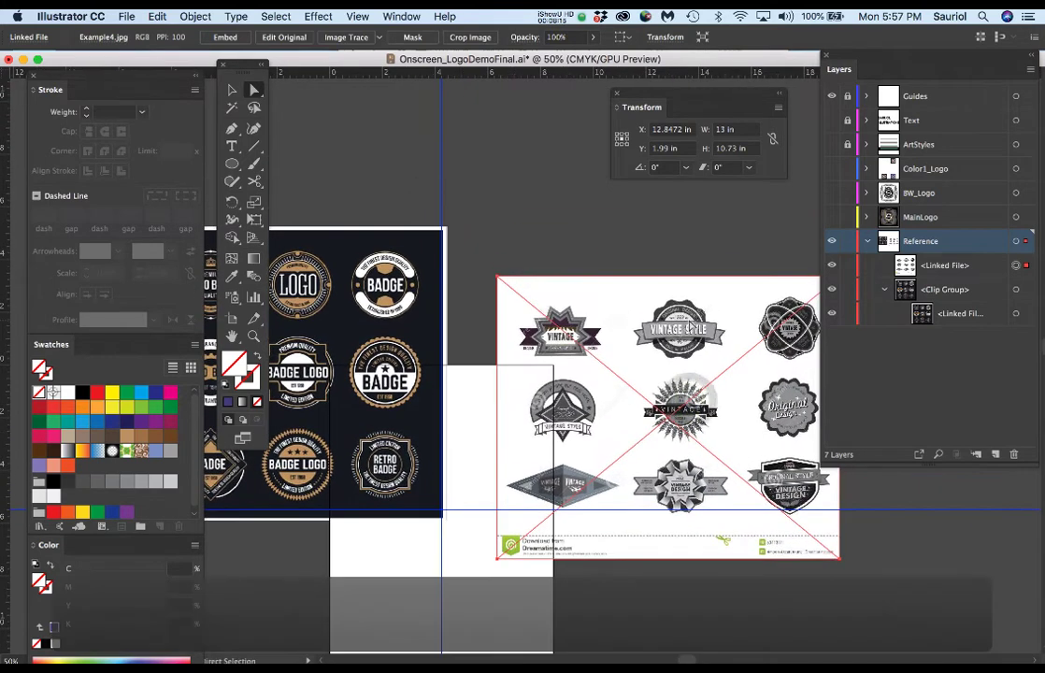
scroll(691, 322, up, 2)
scroll(692, 322, up, 2)
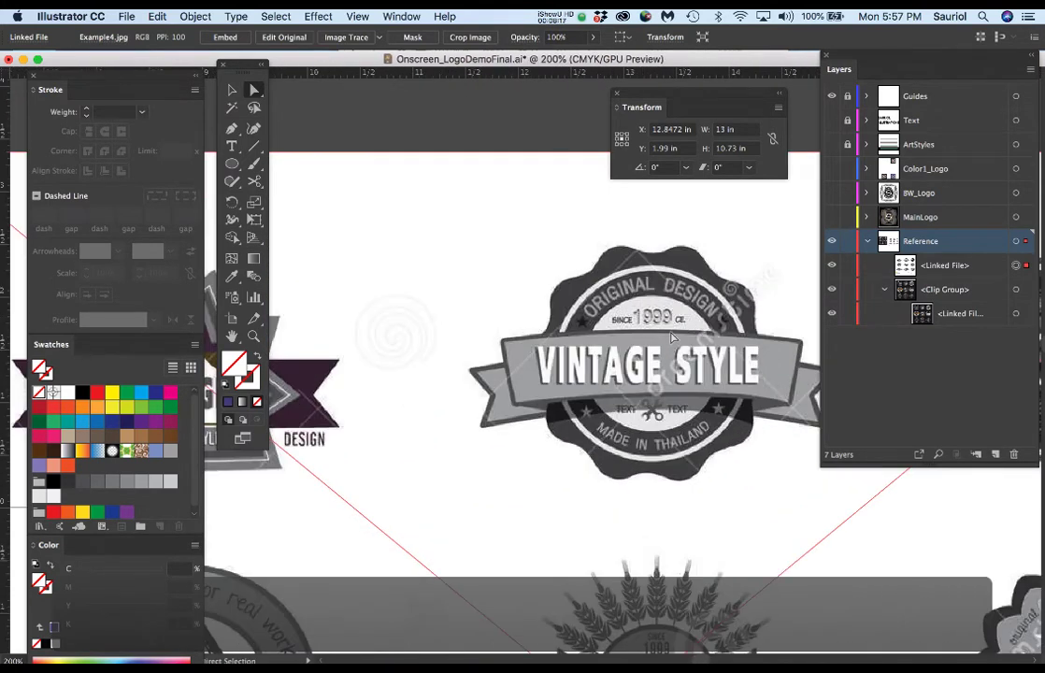
drag(653, 336, 573, 346)
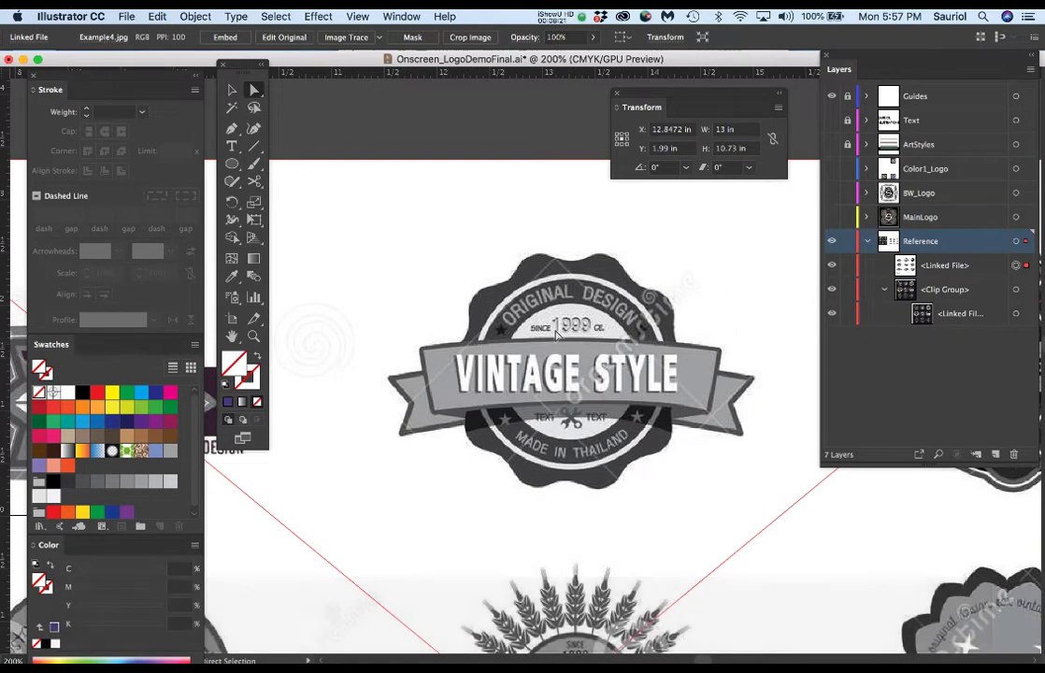
key(m)
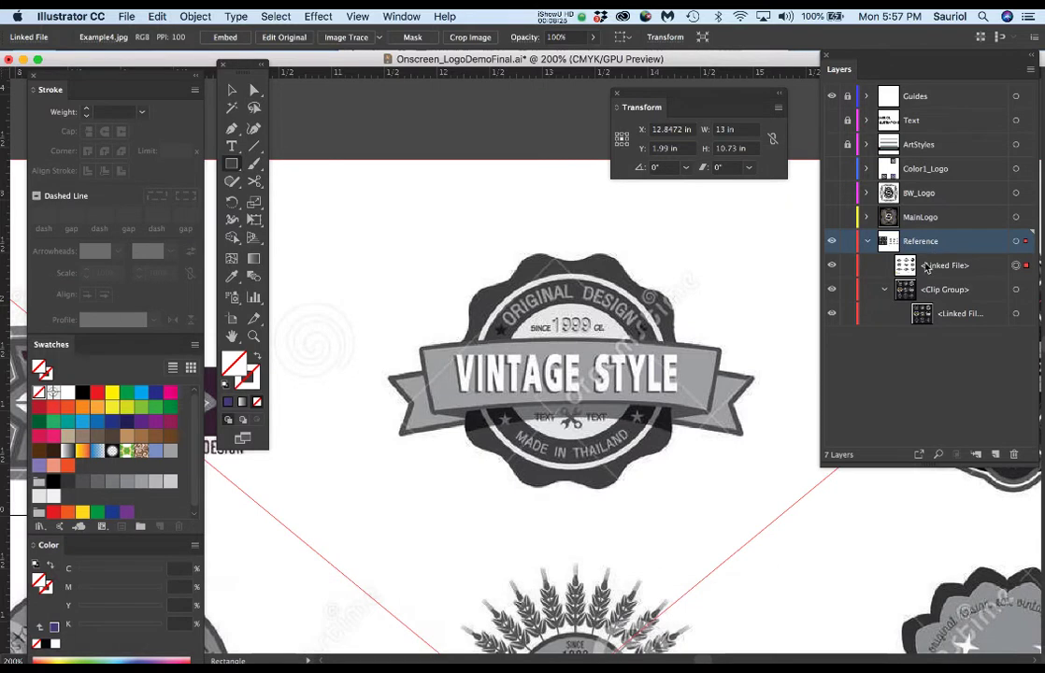
drag(958, 323, 930, 310)
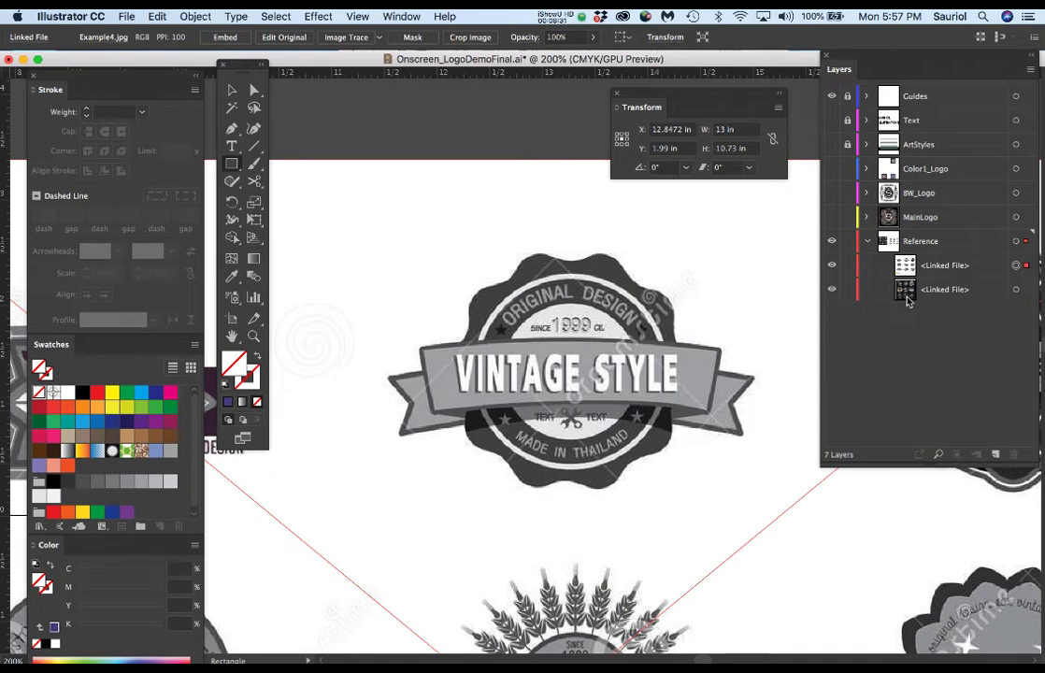
click(939, 267)
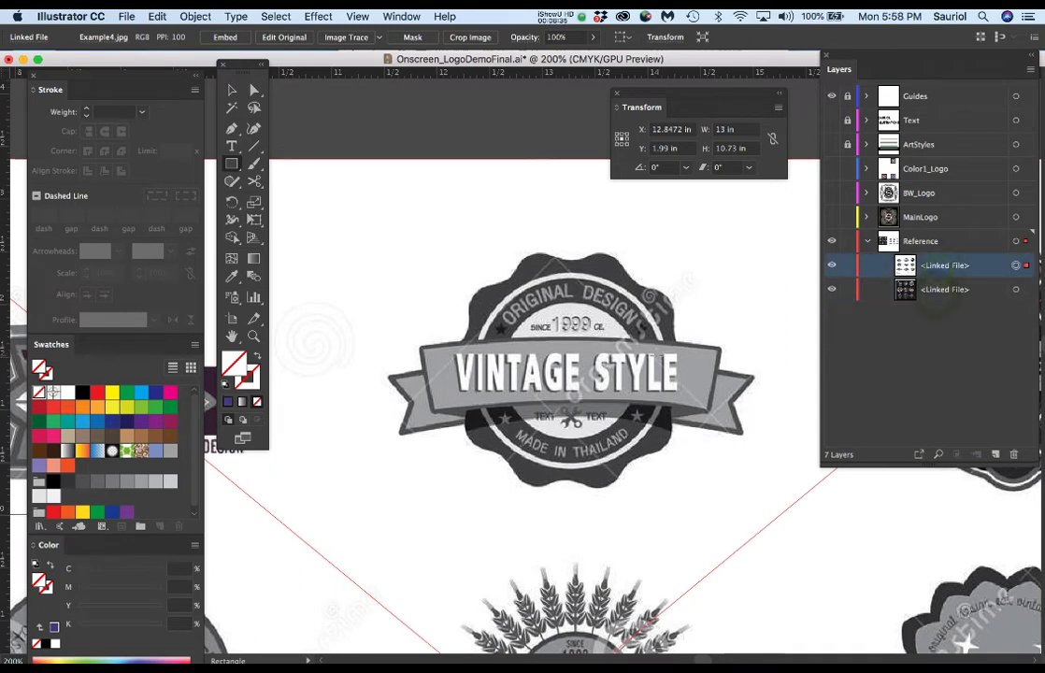
Toggle the visibility of each linked reference image off and on to identify it, and save the document.
scroll(759, 345, down, 5)
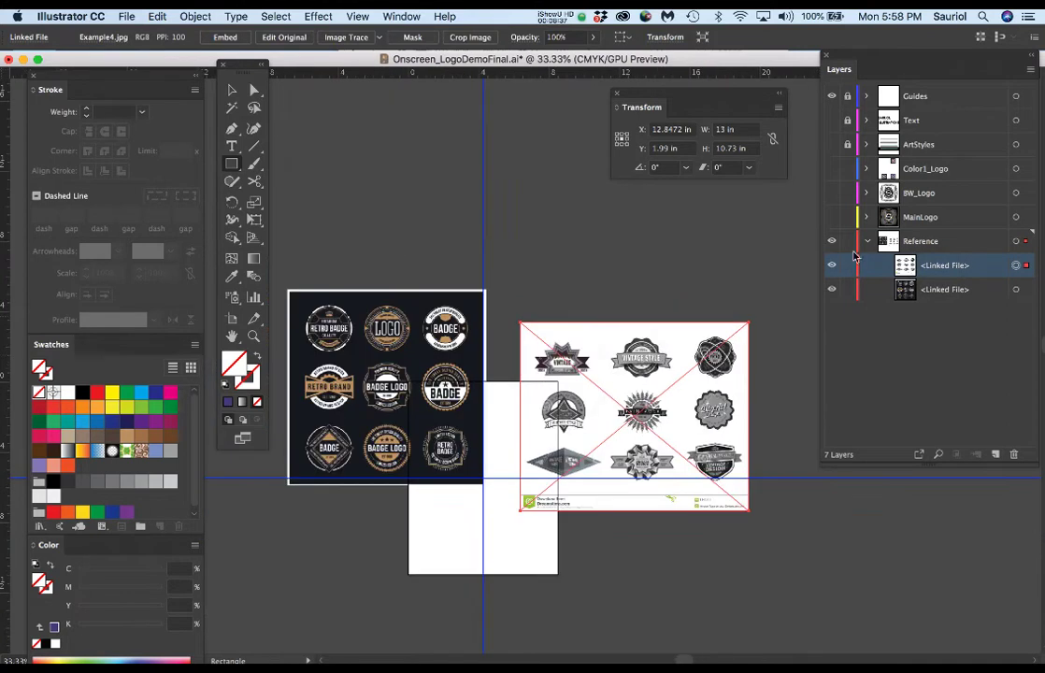
click(831, 265)
click(831, 266)
click(832, 289)
click(832, 288)
key(super+s)
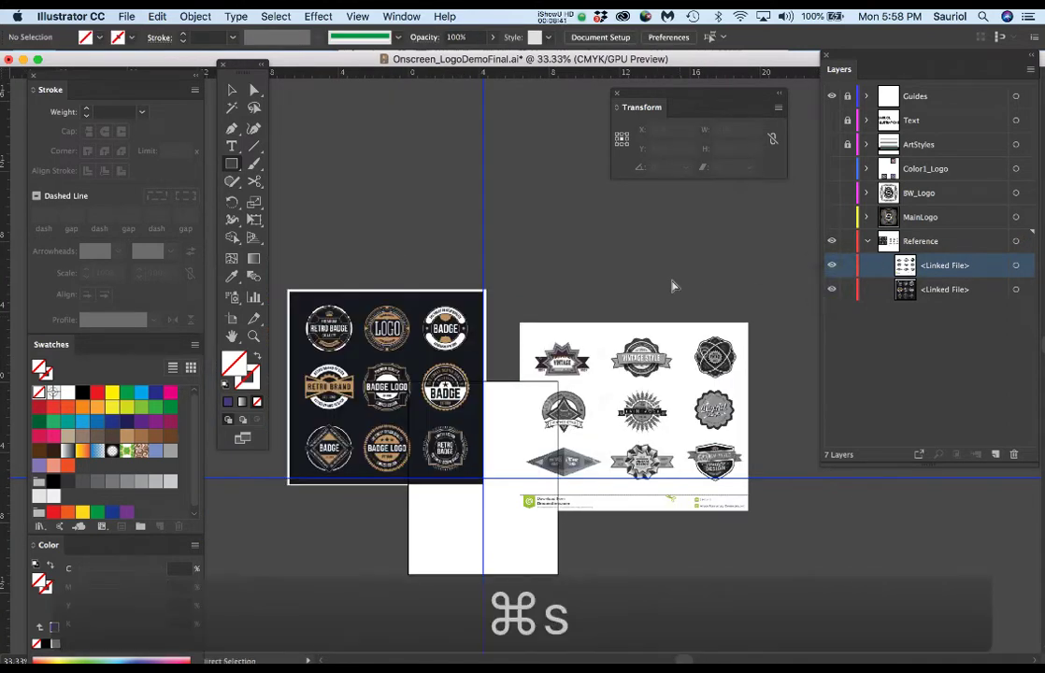
Draw a rectangle about 3.79 by 2.77 in around the Vintage Style badge and shift the Layers panel closer to it.
scroll(645, 404, up, 3)
scroll(632, 268, up, 2)
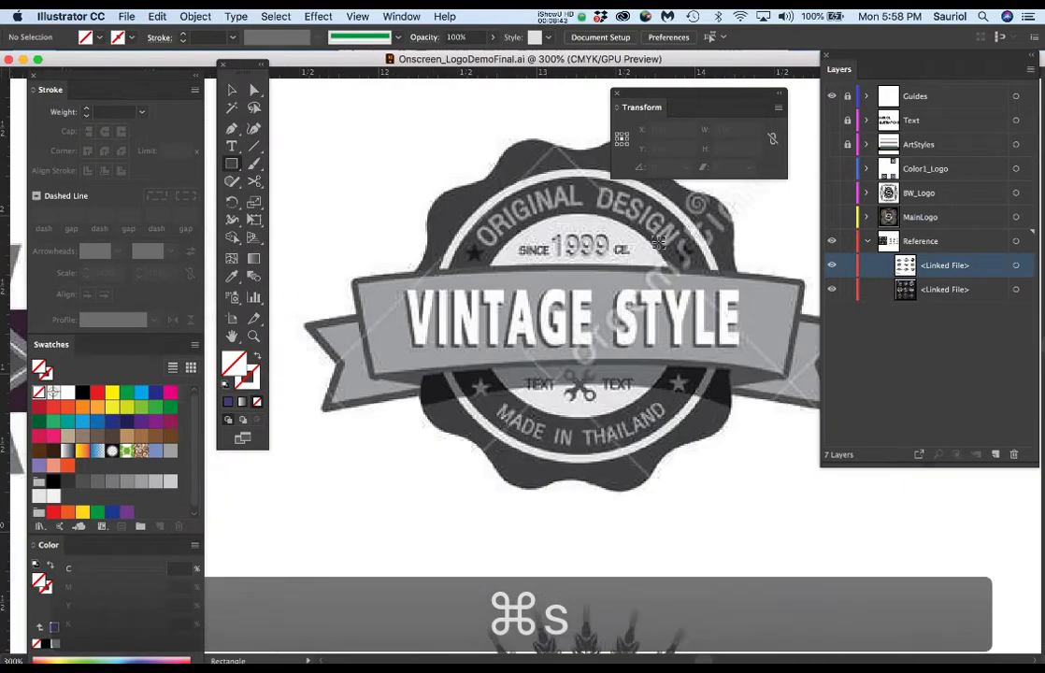
drag(556, 255, 512, 316)
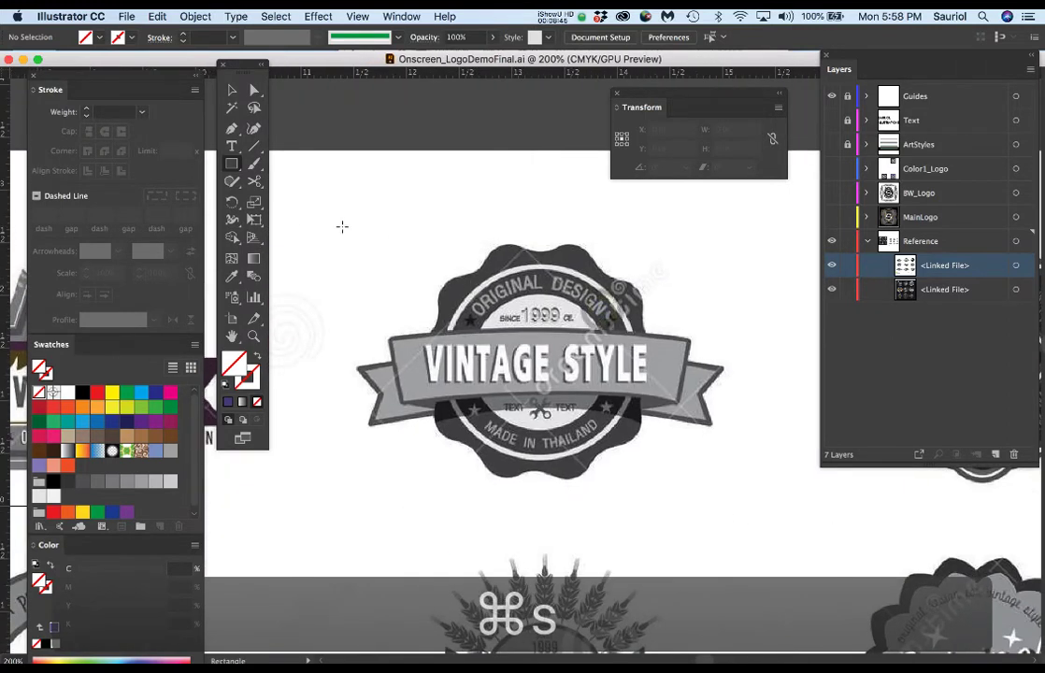
drag(339, 214, 738, 504)
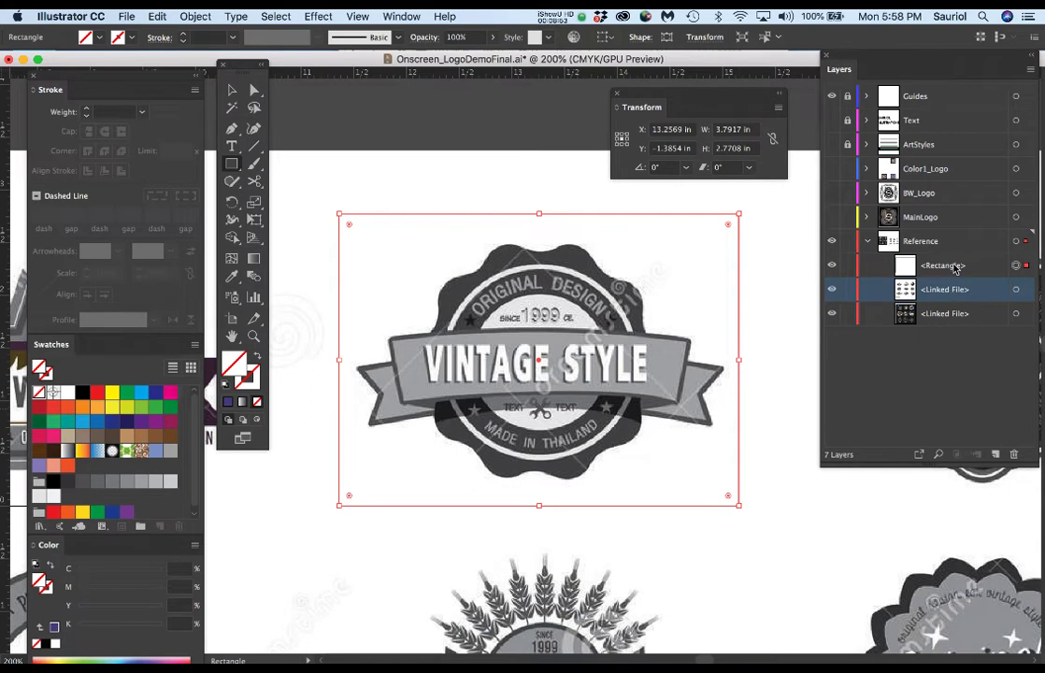
drag(900, 63, 880, 62)
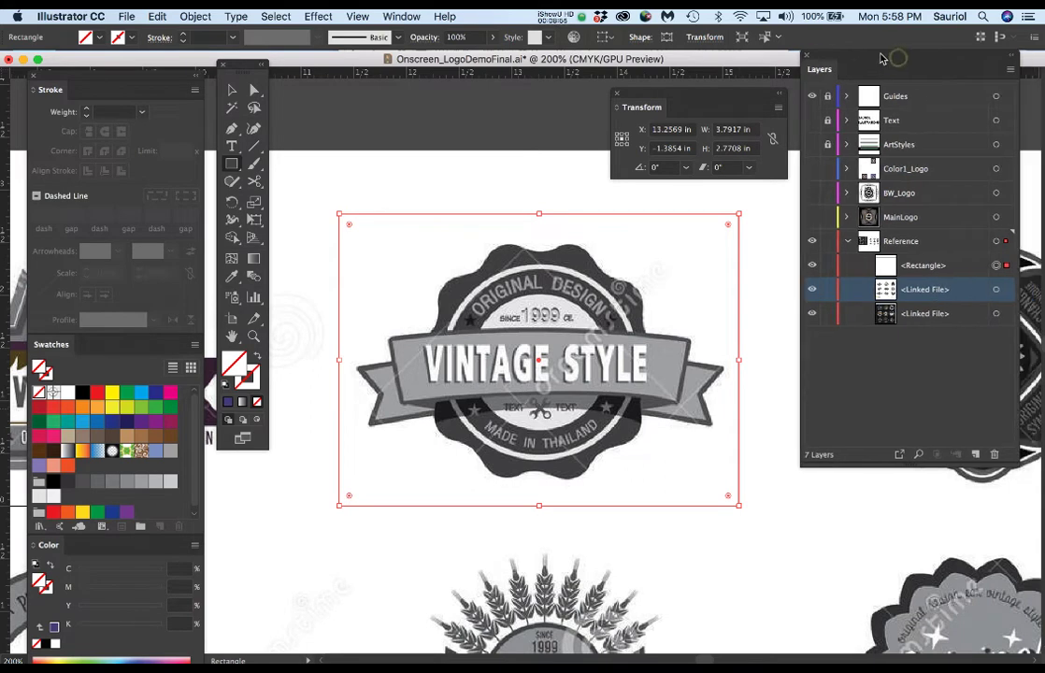
Make a clipping mask from the rectangle and the light badge sheet's linked file, leaving only the Vintage Style badge.
click(996, 290)
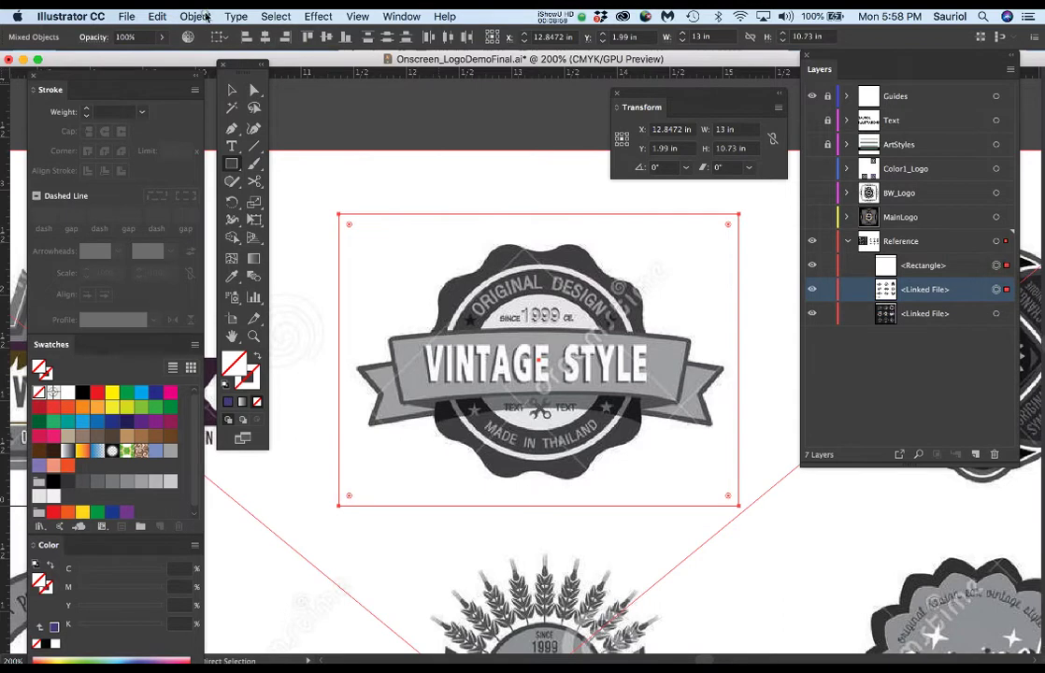
click(198, 16)
mouse_move(308, 476)
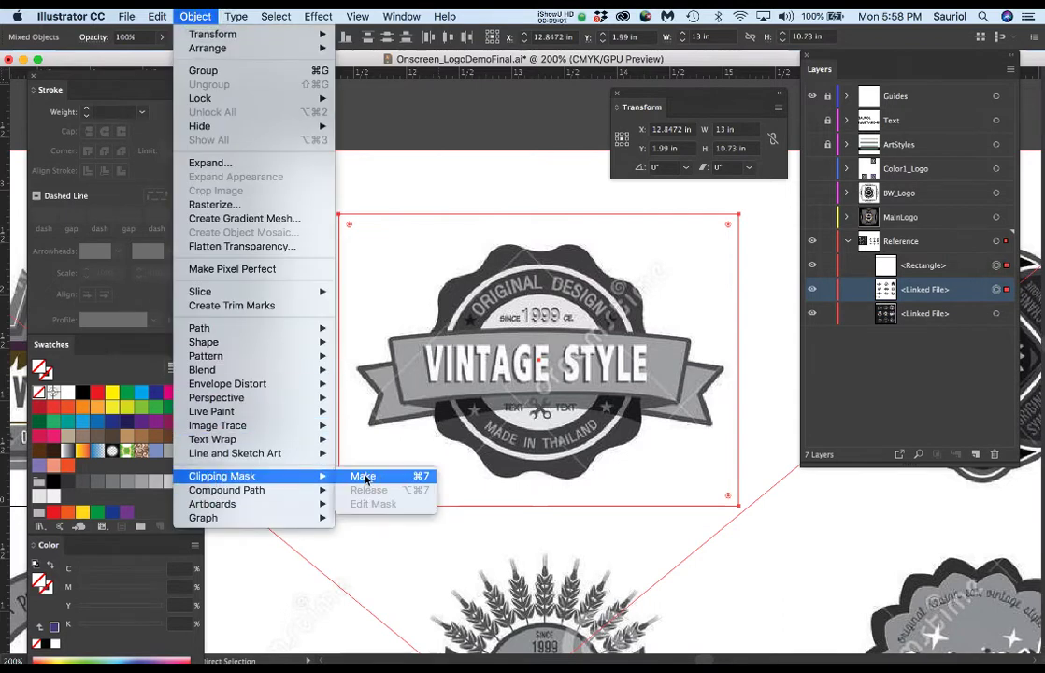
click(425, 478)
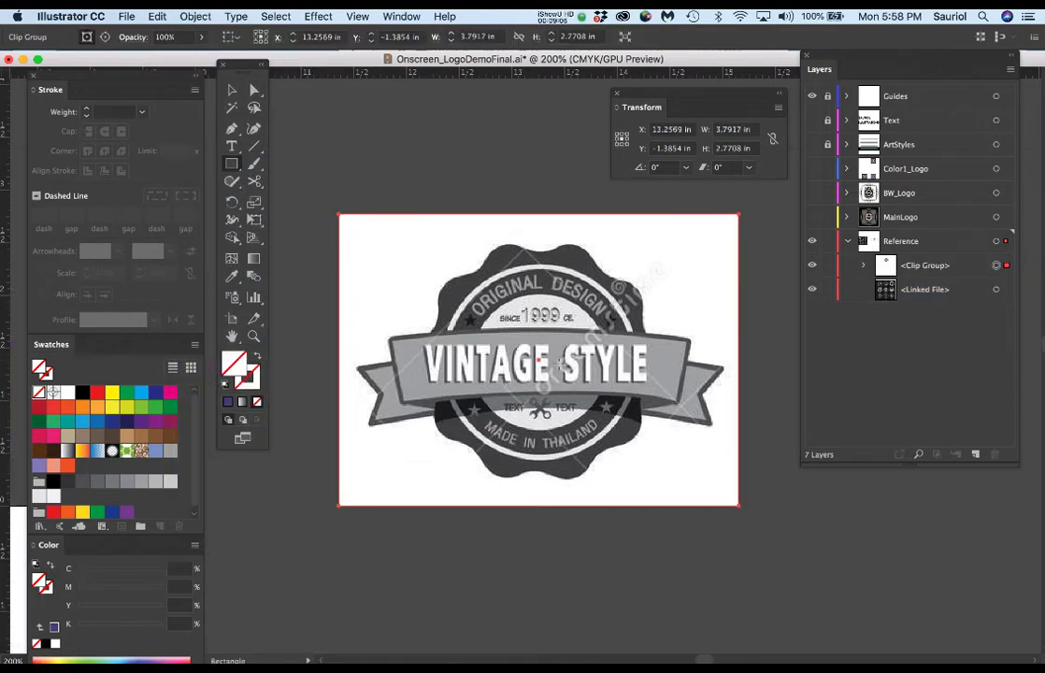
Rename the Vintage Style badge's clip group as Banner and save the document.
key(super+minus)
key(super+minus)
key(super+minus)
key(super+minus)
drag(569, 465, 726, 359)
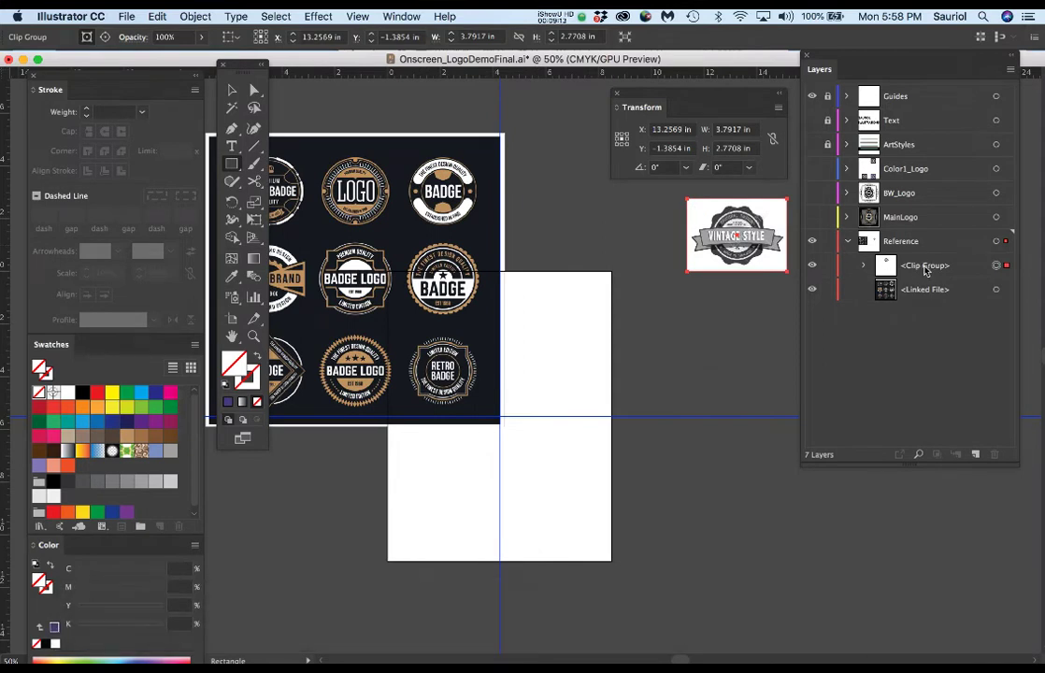
double_click(924, 265)
text(Banner)
key(Return)
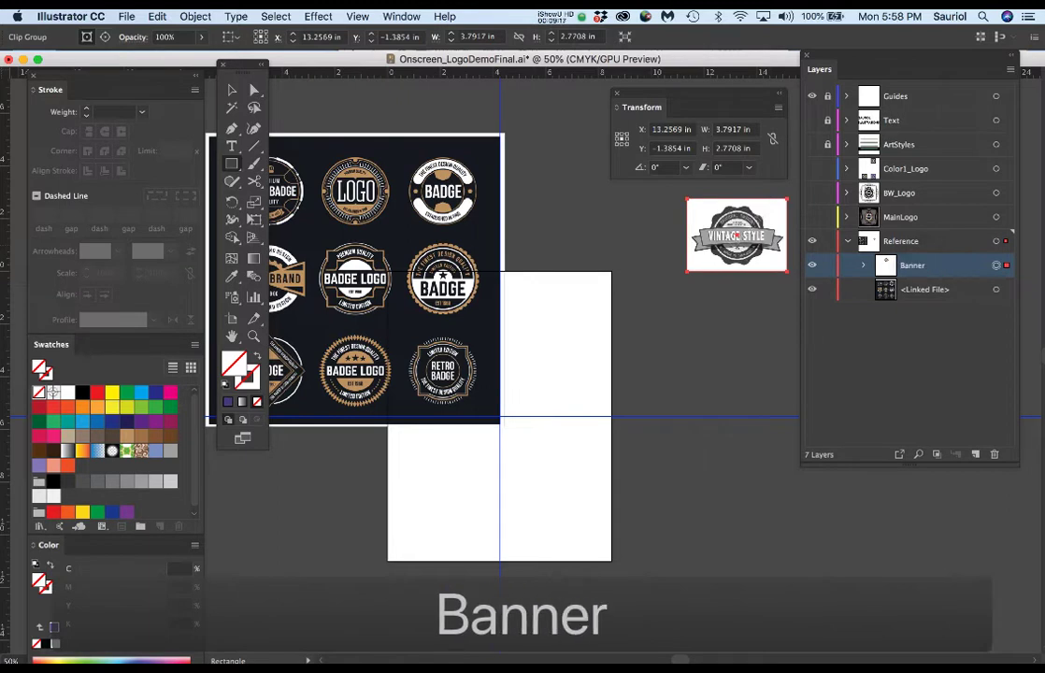
key(s)
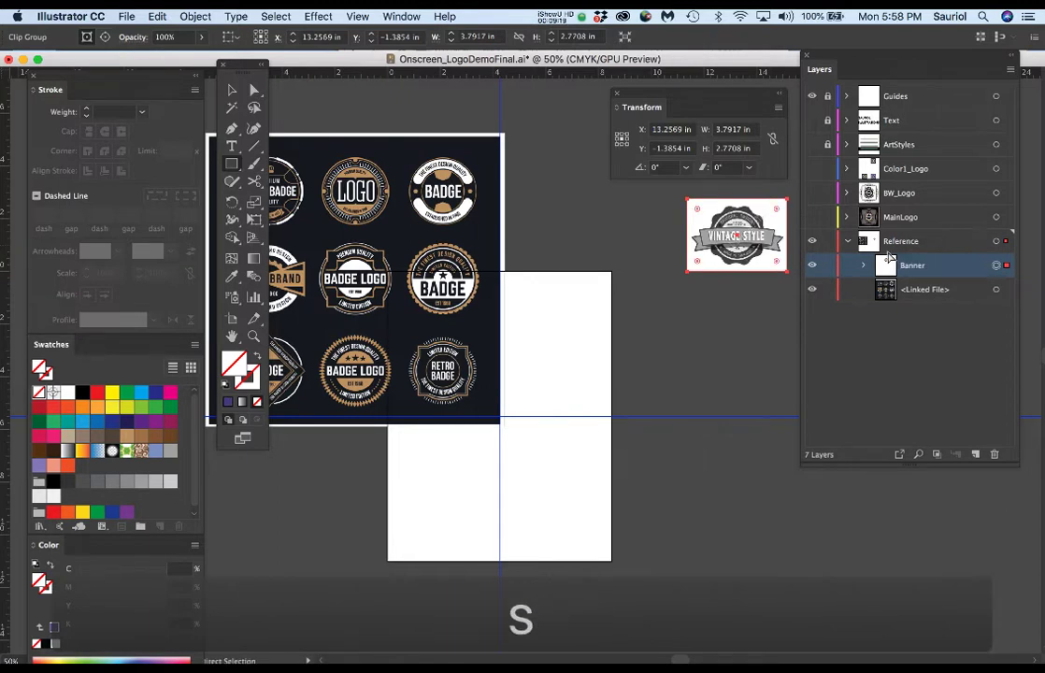
Draw a square about 3.27 in wide around the Badge Logo badge with the diamond-patterned rim on the dark sheet.
scroll(336, 375, up, 4)
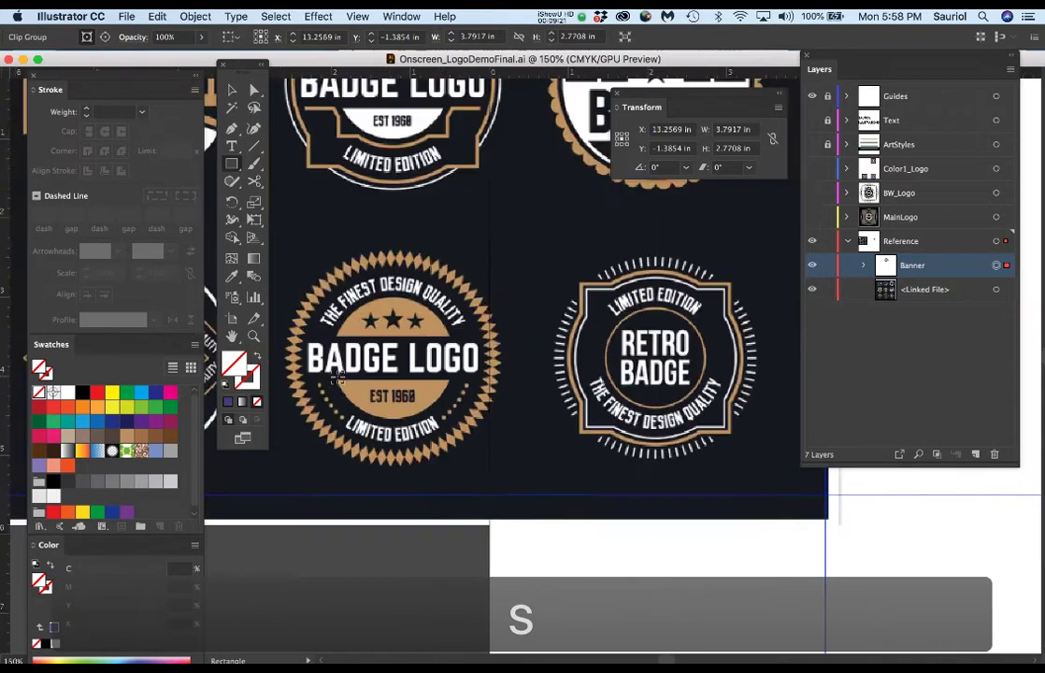
scroll(336, 375, left, 5)
scroll(336, 375, up, 3)
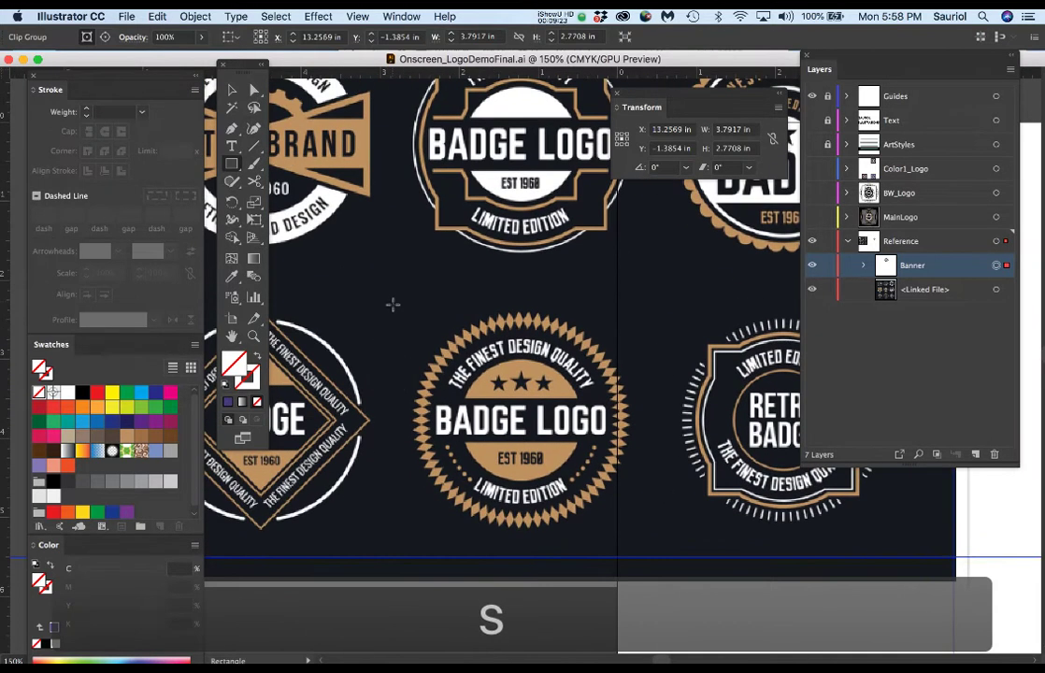
key(m)
drag(393, 290, 651, 549)
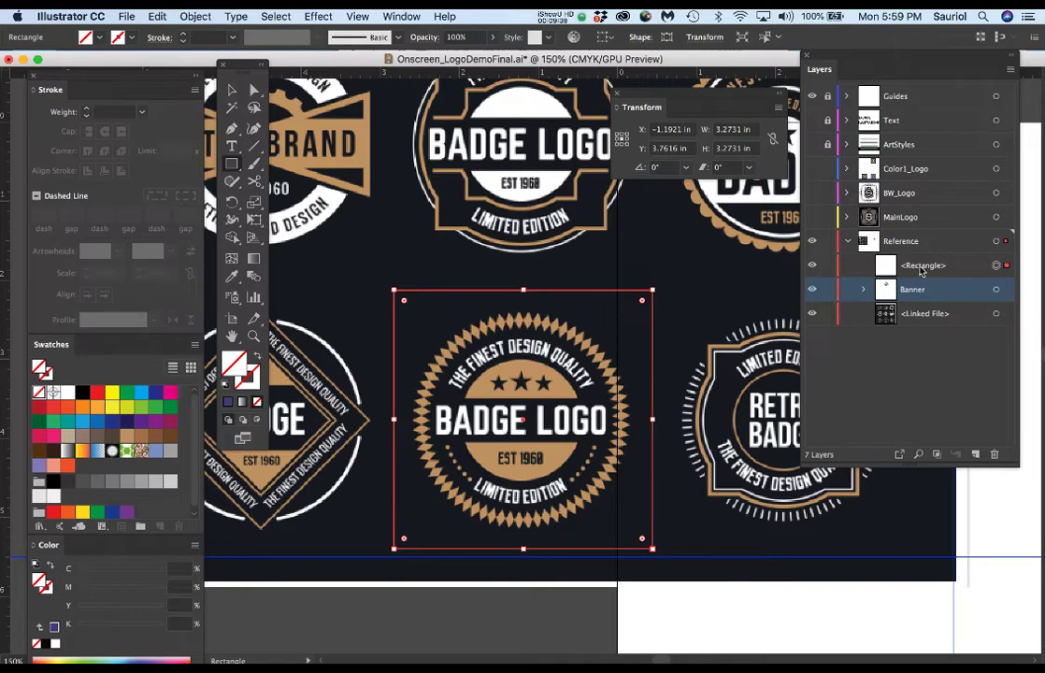
Clip the dark sheet's linked file with the square and rename the resulting clip group as Triangles.
click(997, 314)
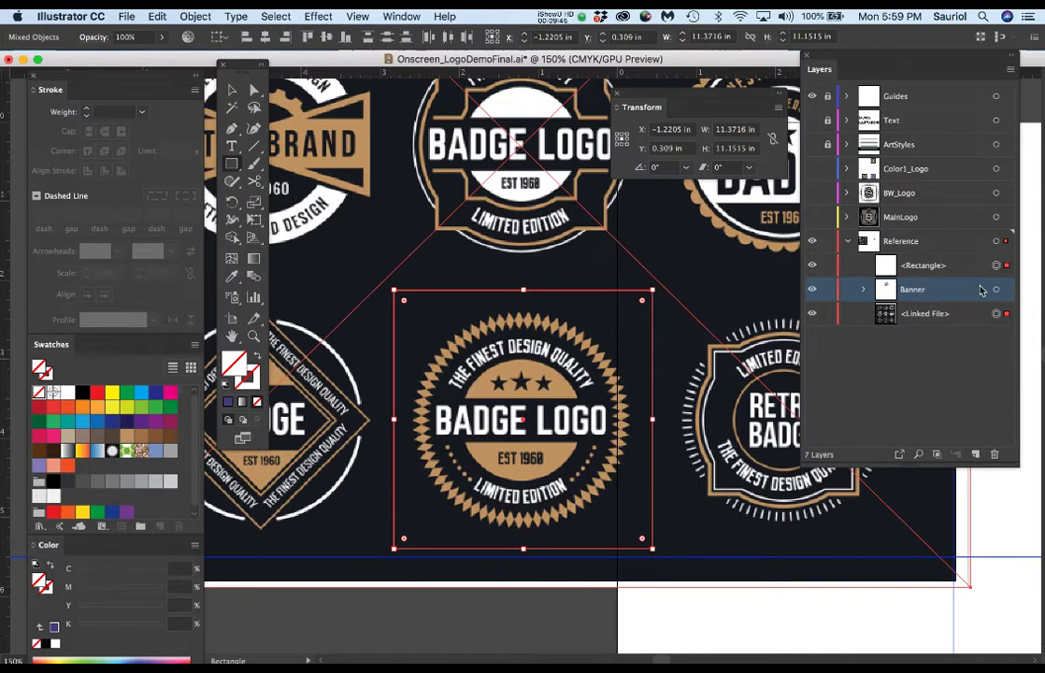
key(super+7)
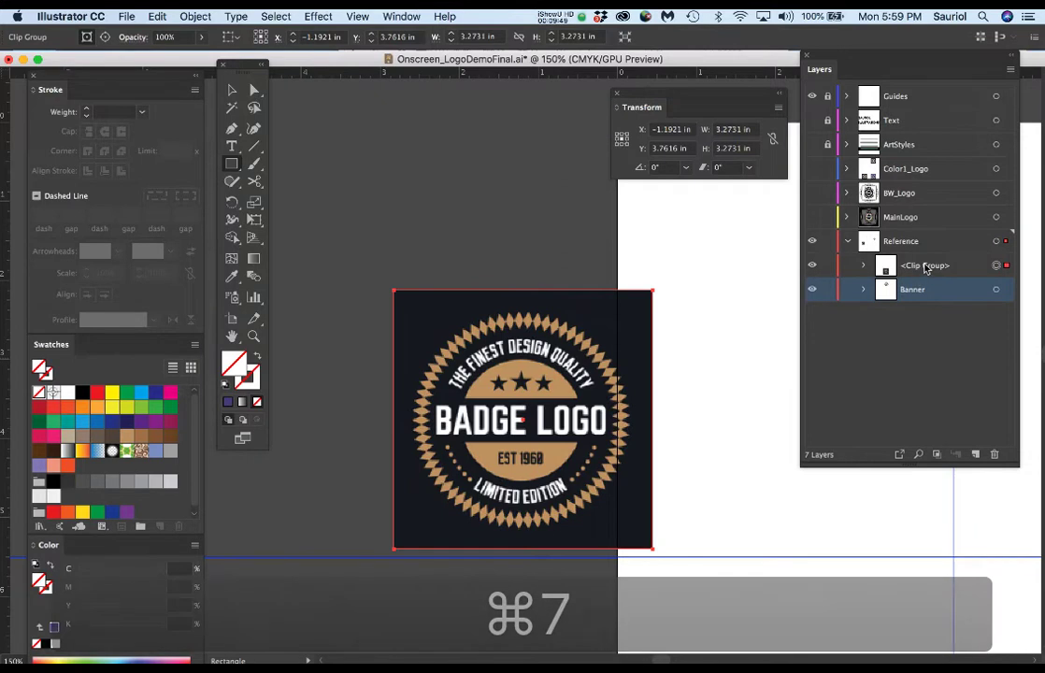
double_click(925, 266)
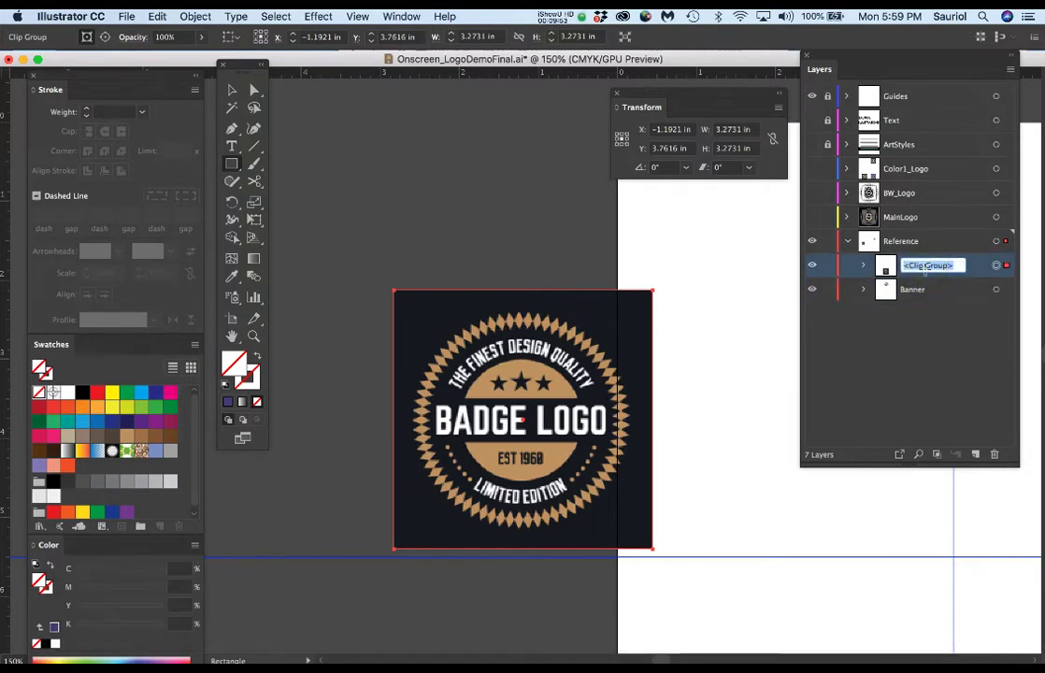
text(Triangles)
key(Return)
Move the Triangles clip group over the artboard's upper-left corner, centred at about X 2.12 in, Y 0.86 in.
key(super+minus)
key(super+minus)
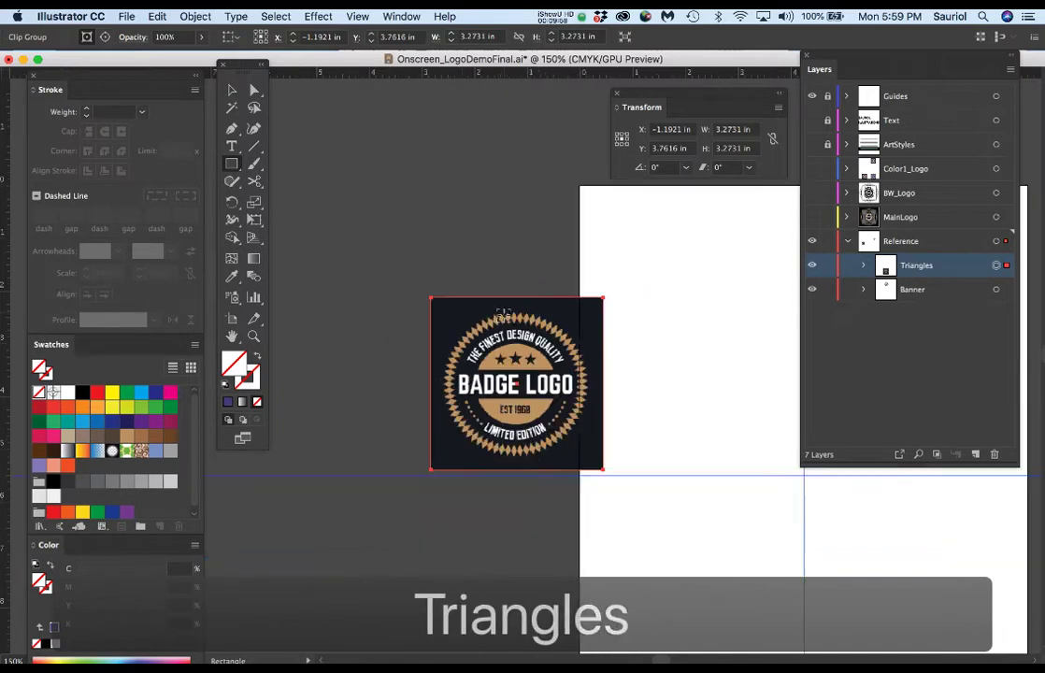
drag(466, 399, 408, 395)
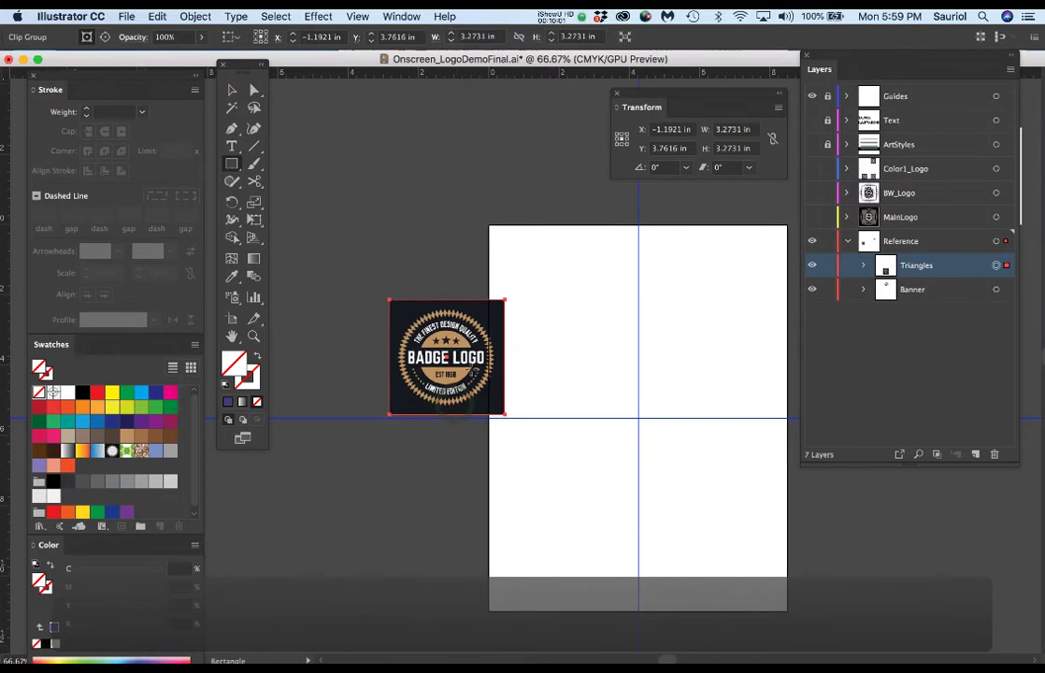
key(e)
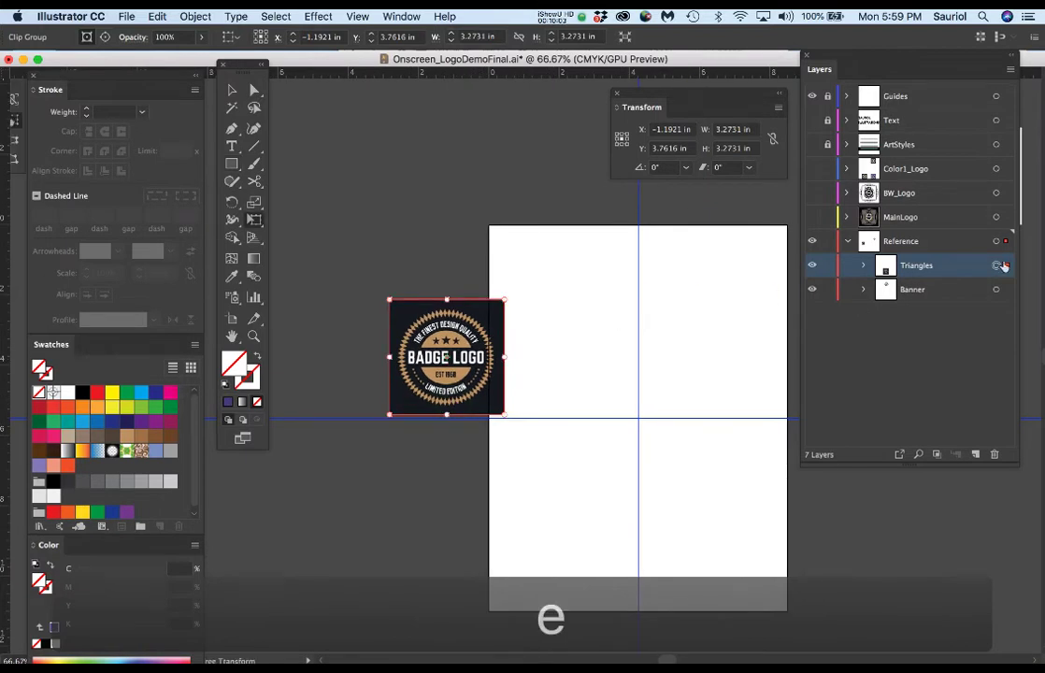
drag(485, 314, 599, 215)
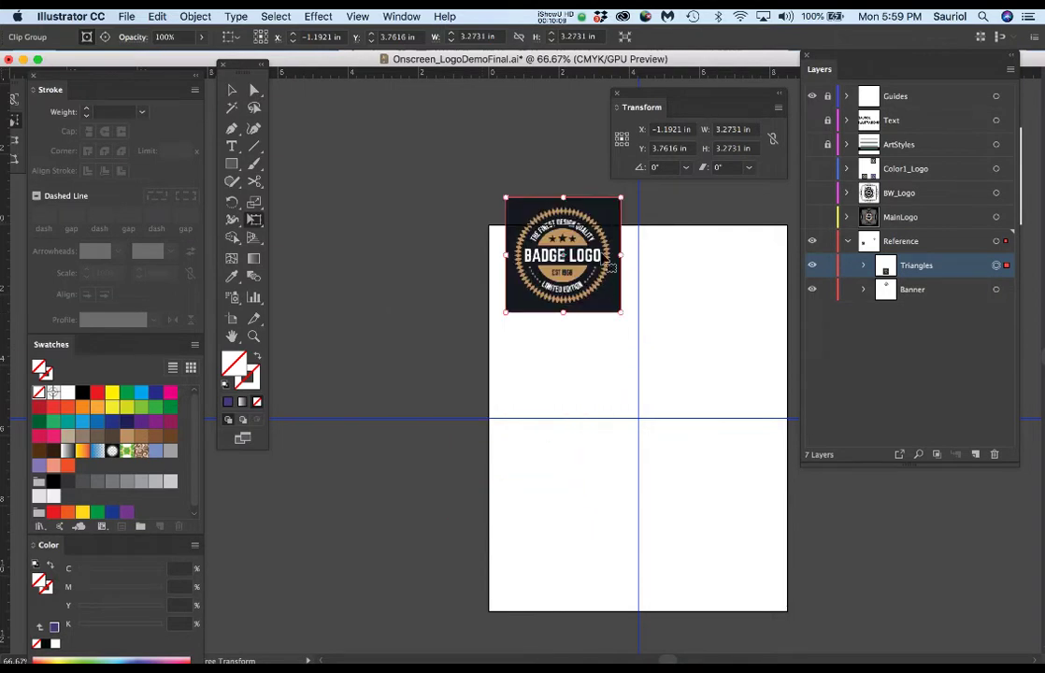
Move the Banner clip group onto the artboard beside the Triangles badge, centred at about X 6.19 in, Y 1.09 in.
click(995, 289)
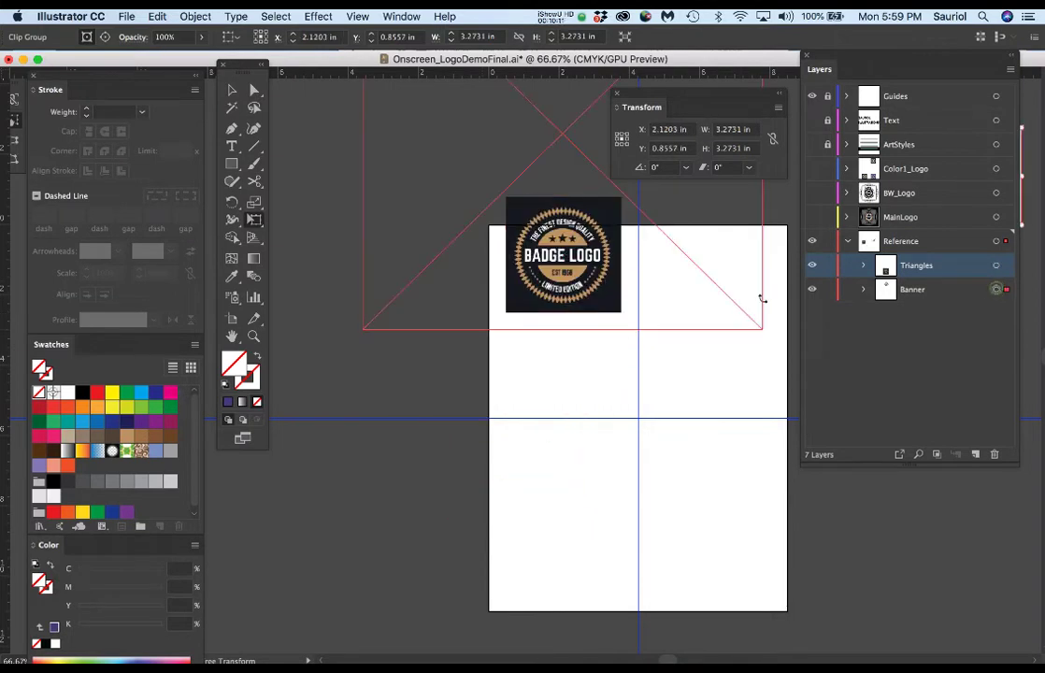
scroll(626, 319, right, 5)
scroll(626, 319, up, 4)
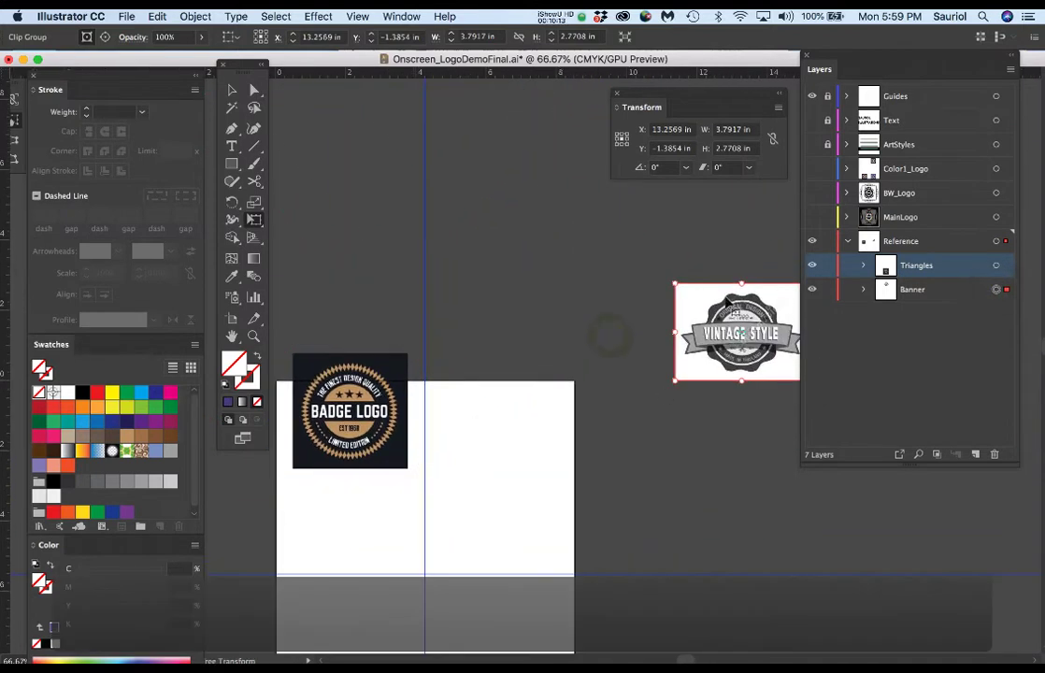
drag(720, 297, 483, 383)
drag(536, 460, 526, 458)
scroll(526, 458, down, 3)
scroll(526, 458, left, 3)
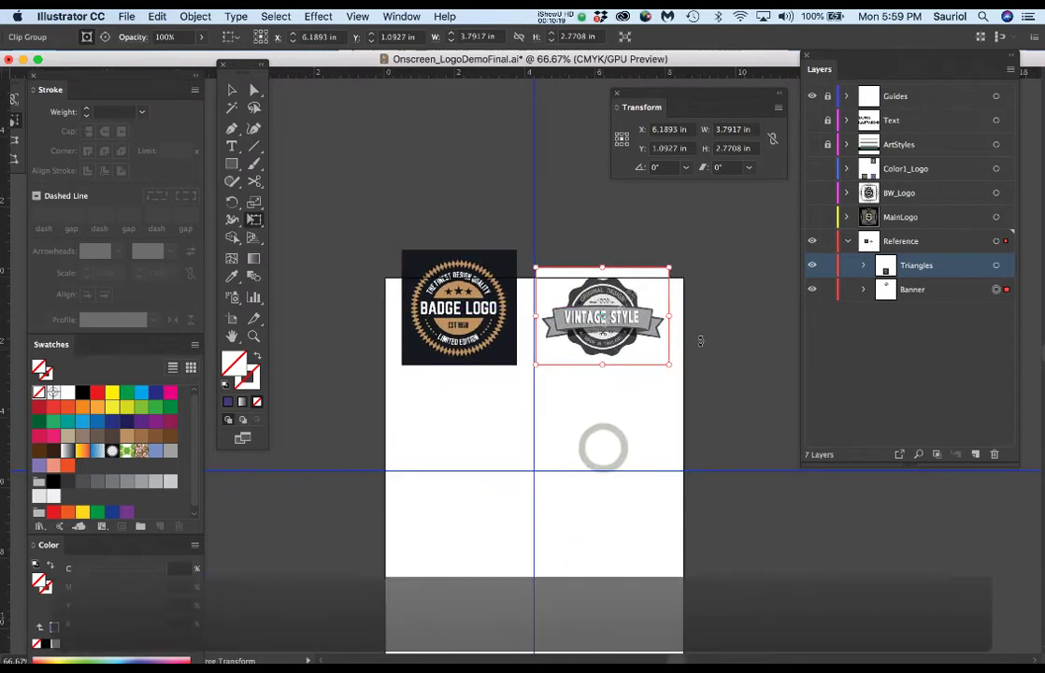
Lock the Reference layer and add a new layer named DemoArt directly above it.
click(827, 240)
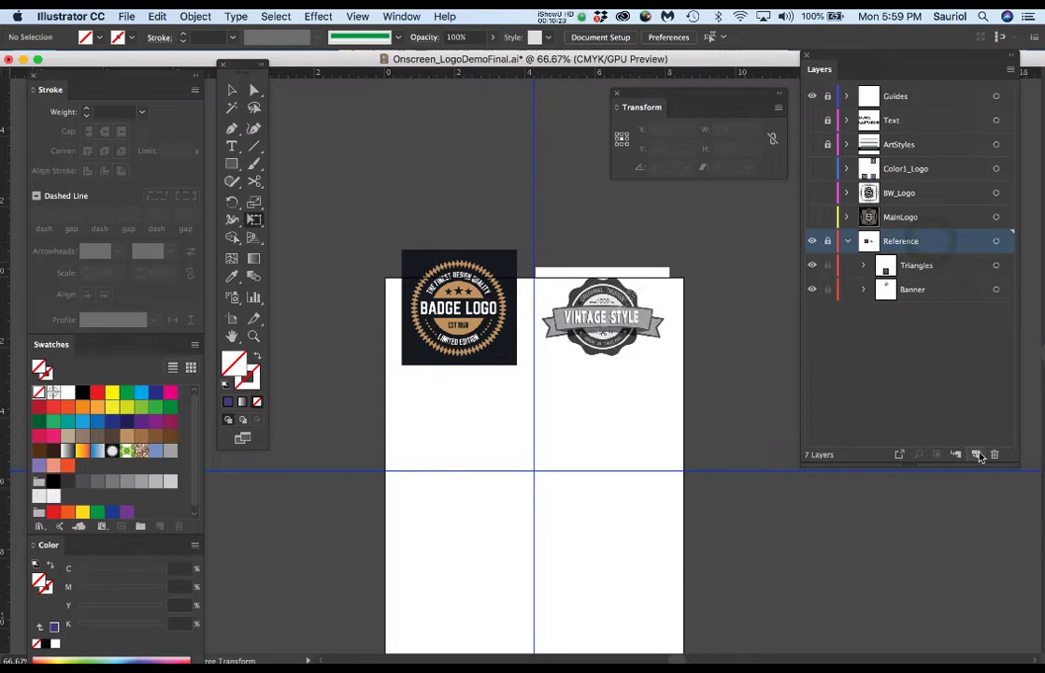
click(977, 455)
double_click(895, 241)
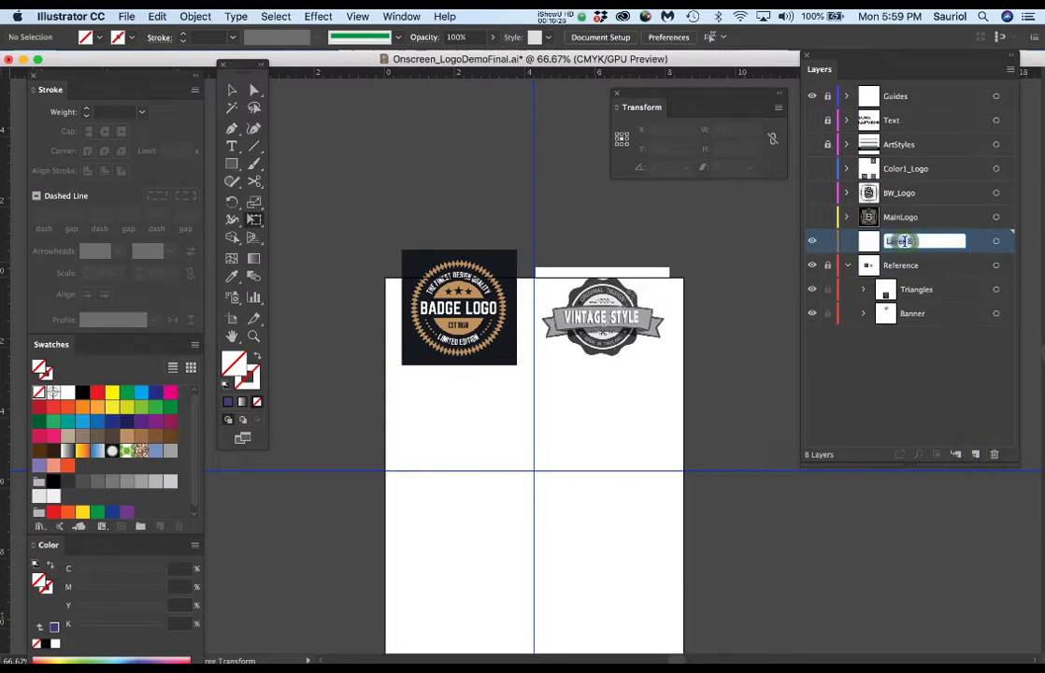
text(DemoArt)
key(Return)
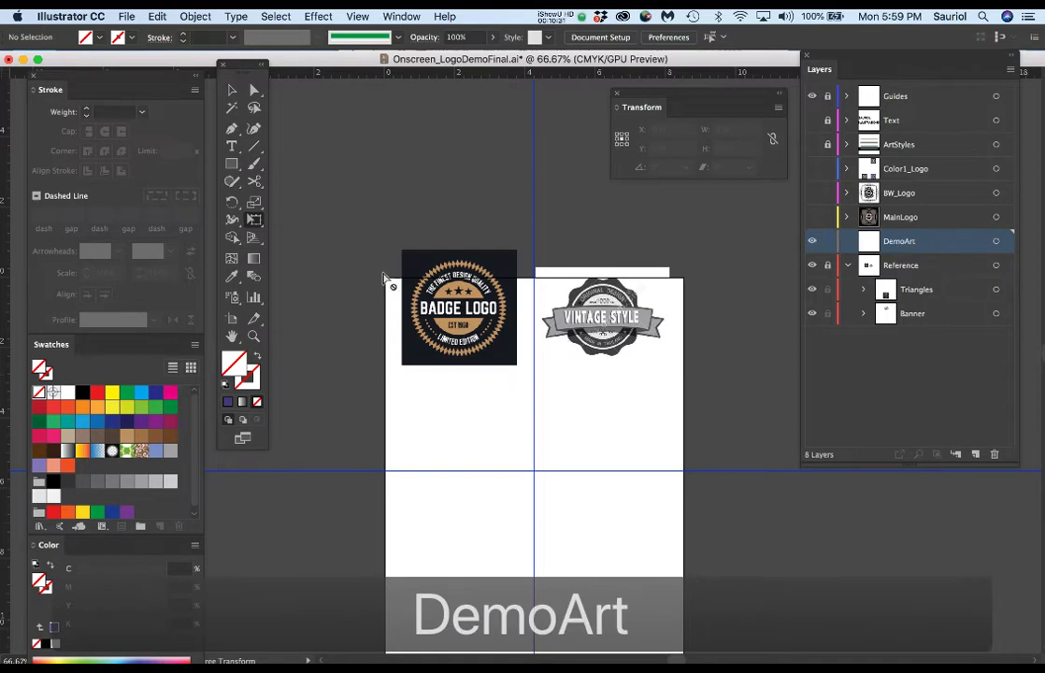
Move the Transform panel clear of the two reference badges.
scroll(452, 311, up, 2)
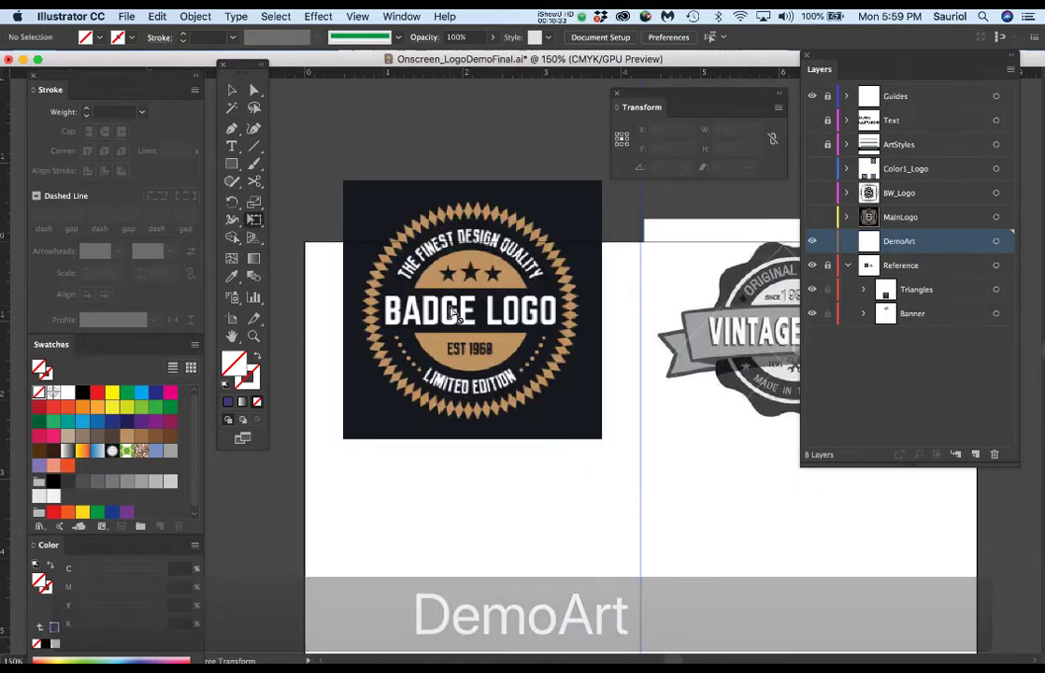
scroll(452, 313, up, 1)
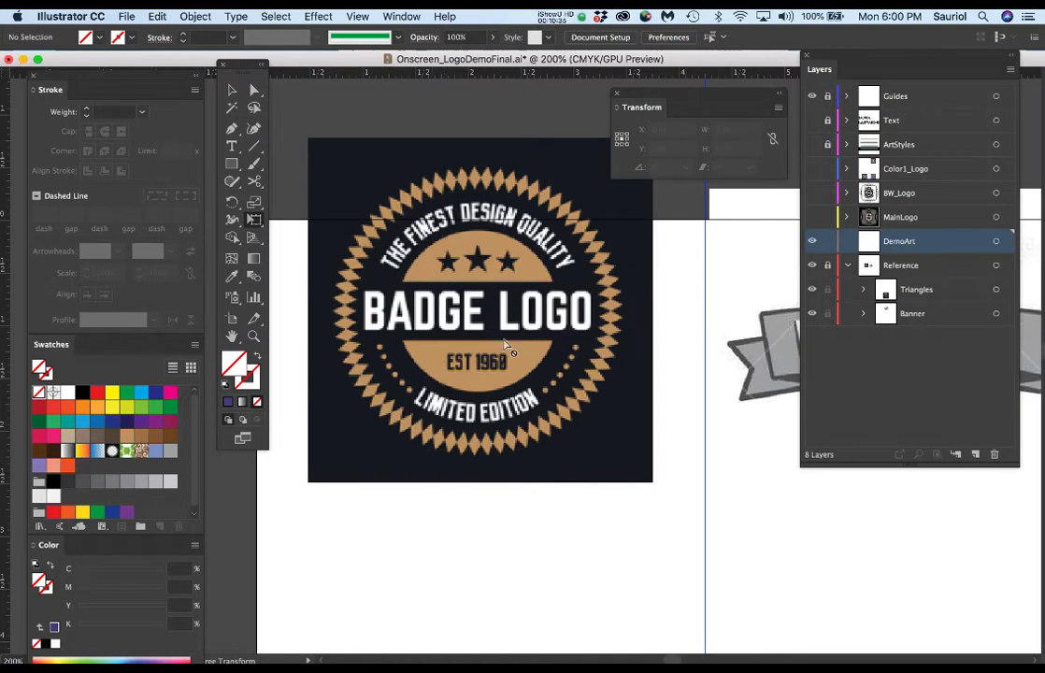
scroll(542, 391, down, 4)
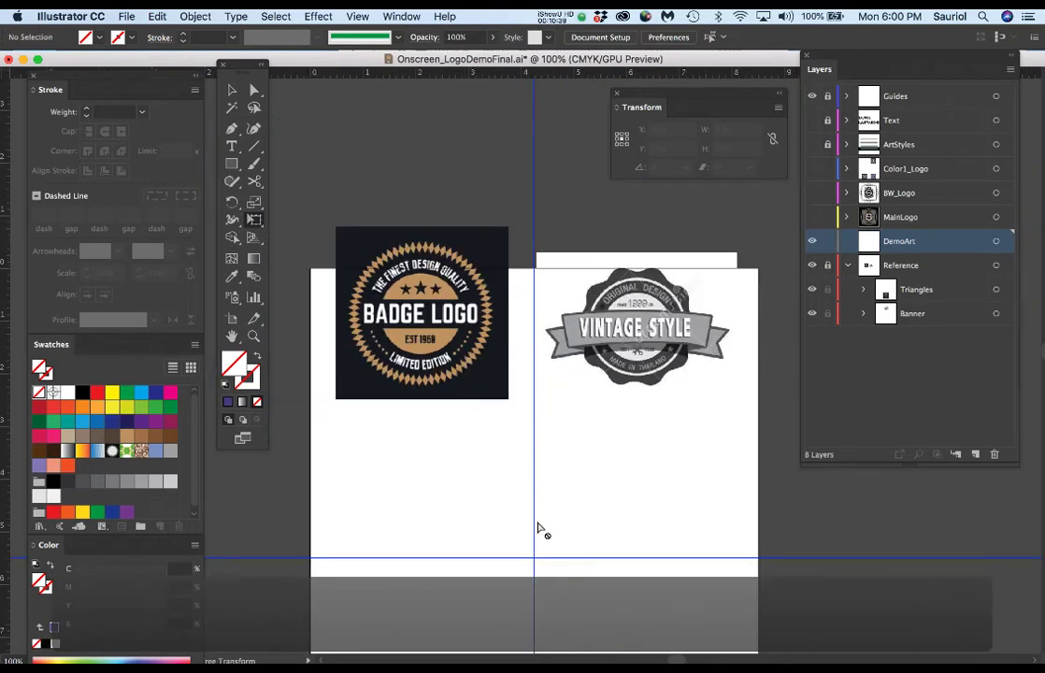
scroll(538, 504, down, 3)
scroll(529, 436, up, 2)
drag(540, 475, 537, 477)
drag(657, 99, 250, 583)
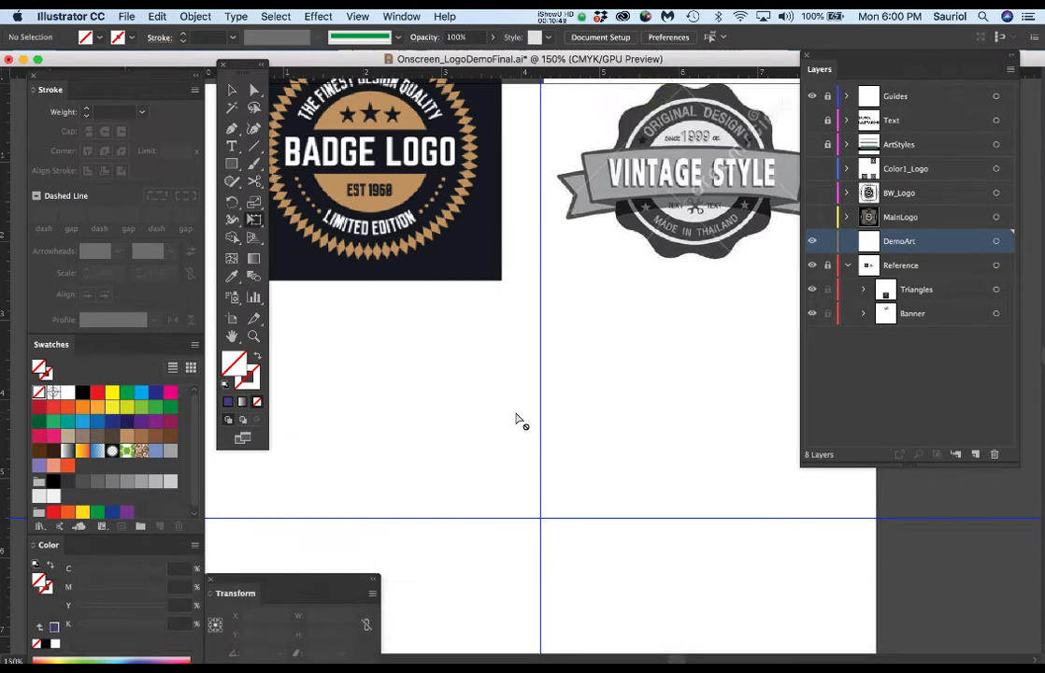
Draw a circle about 1.51 in across from the centre guides' intersection and give it a black stroke.
key(l)
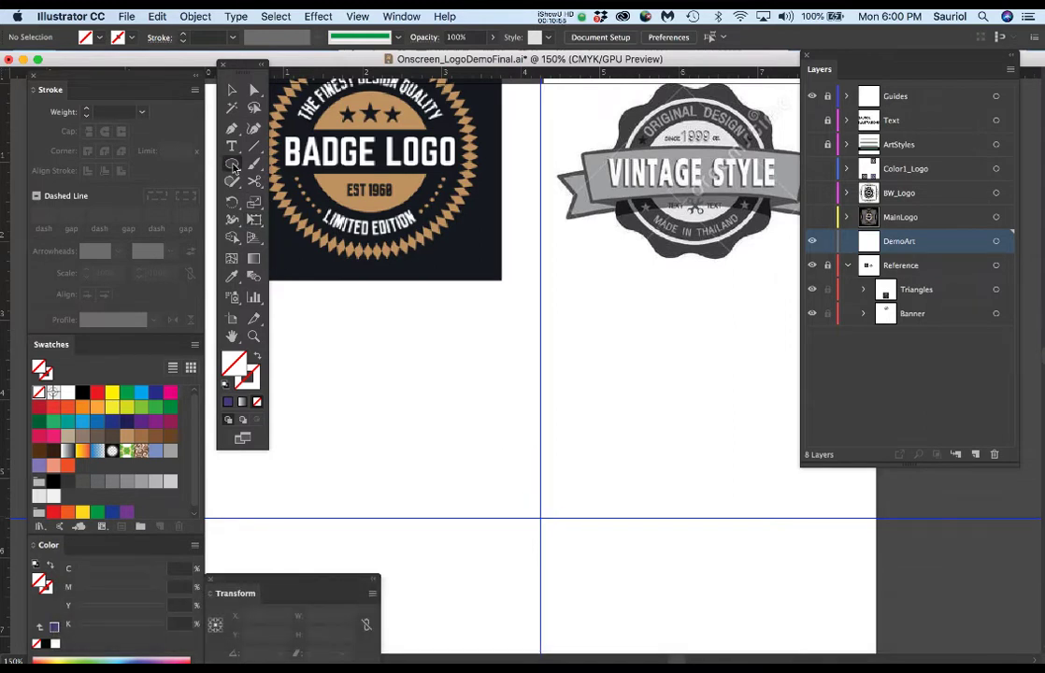
click(540, 517)
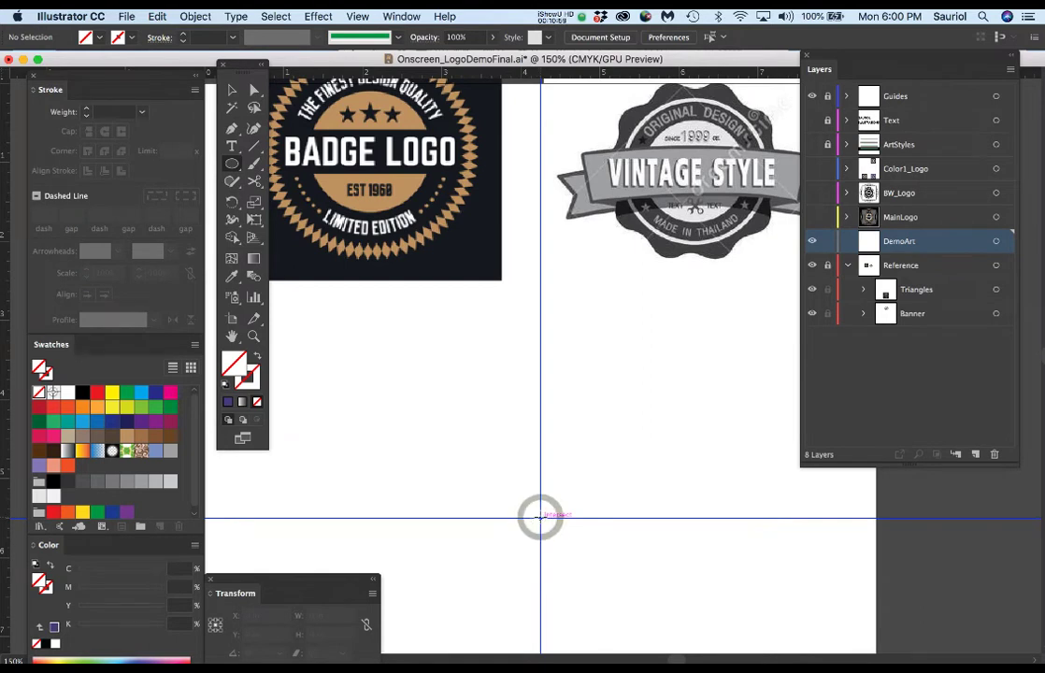
drag(539, 517, 585, 578)
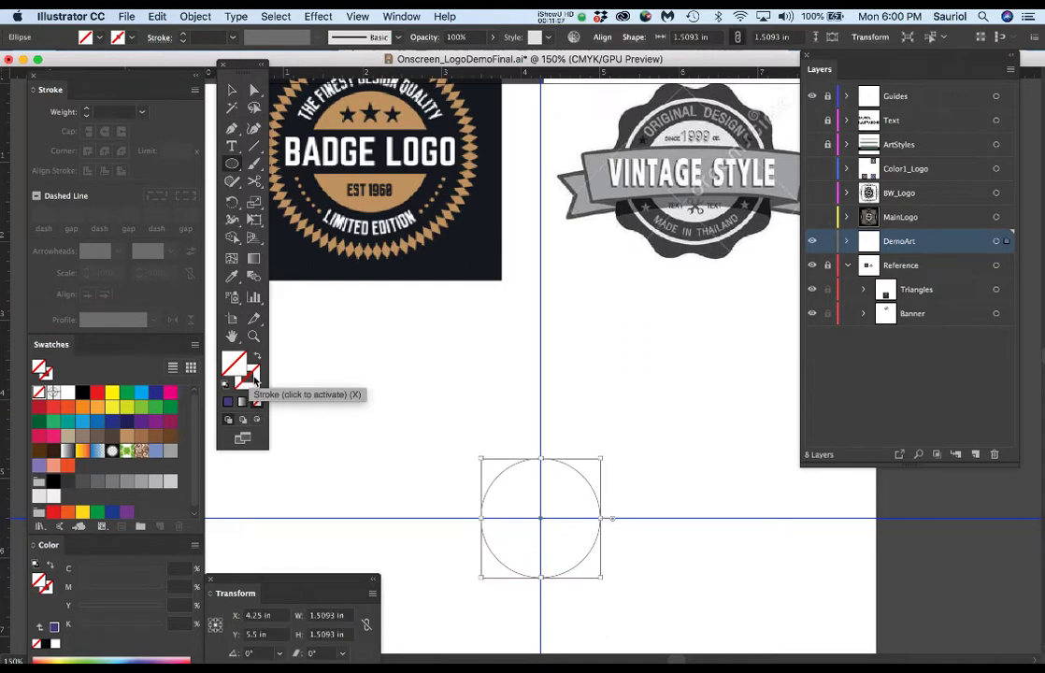
click(254, 376)
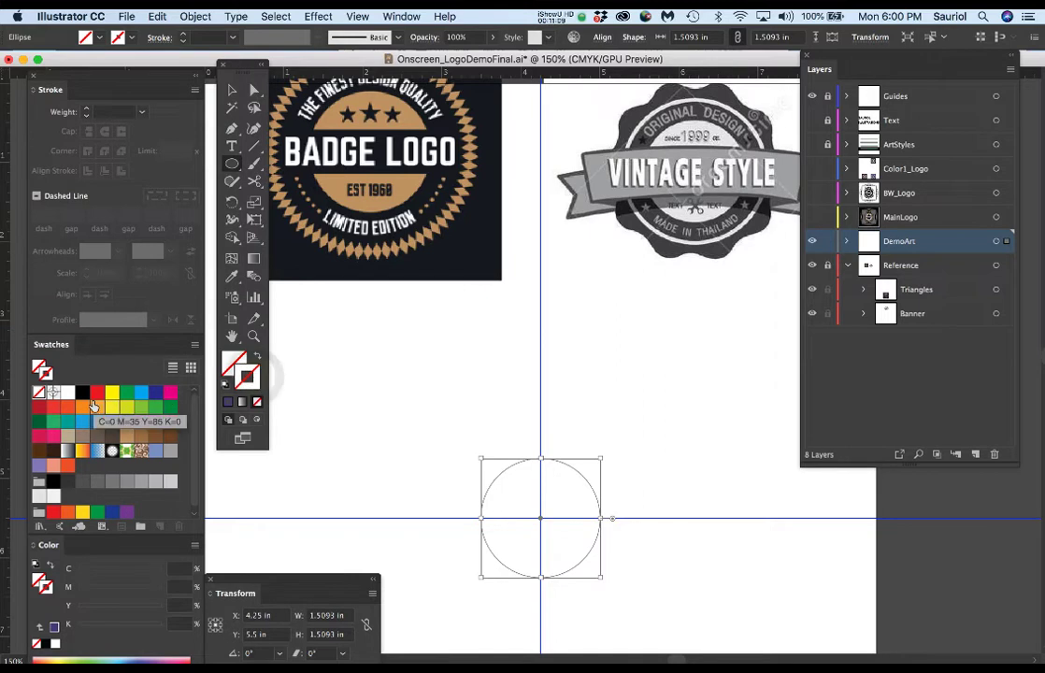
click(84, 392)
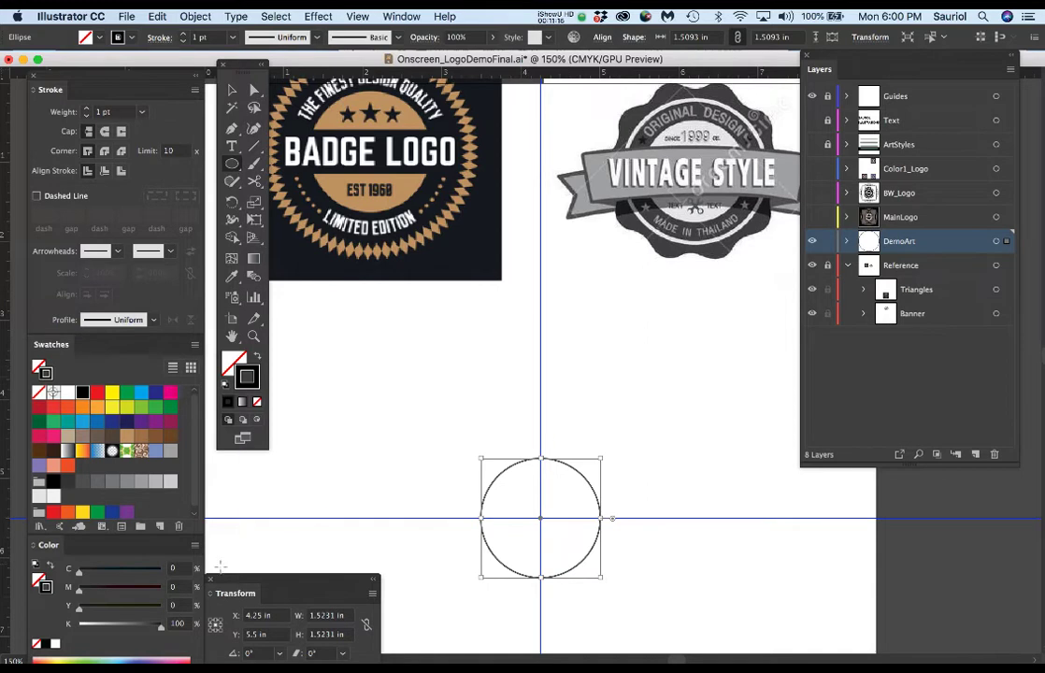
Bring the Transform panel beside the circle and check the X and Y values of its centre.
drag(242, 584, 303, 470)
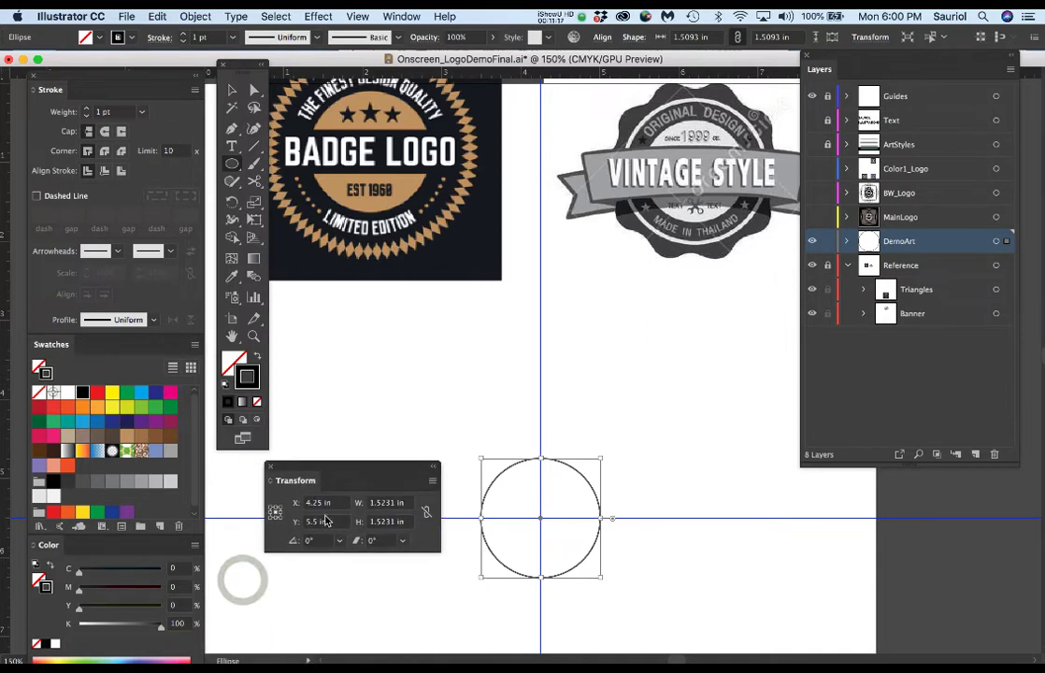
click(329, 504)
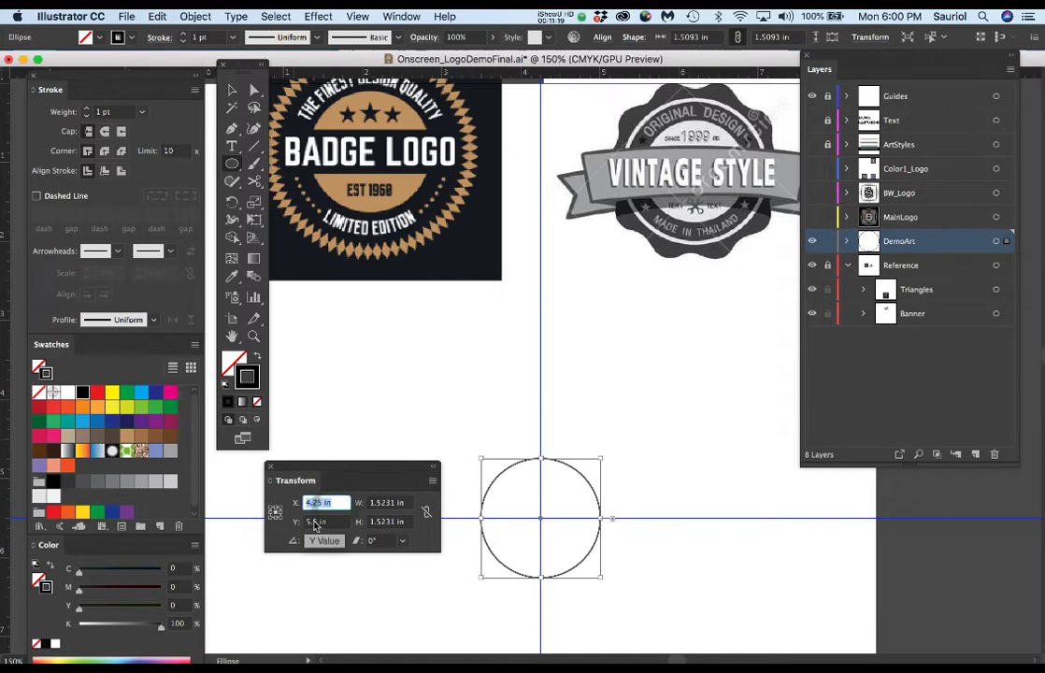
click(335, 527)
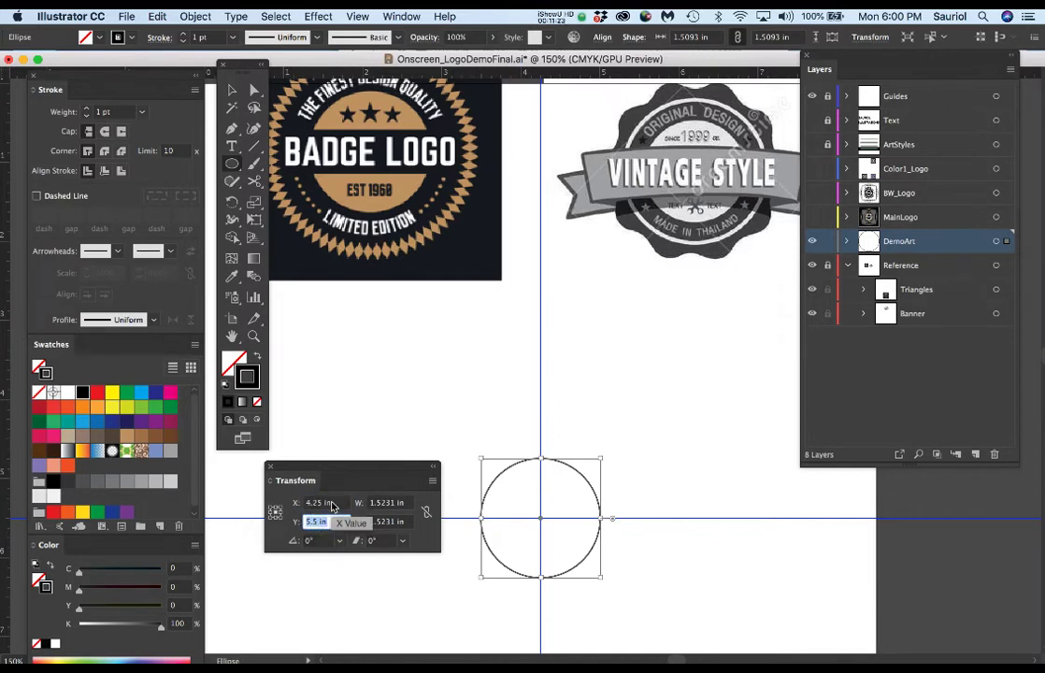
click(329, 503)
click(322, 521)
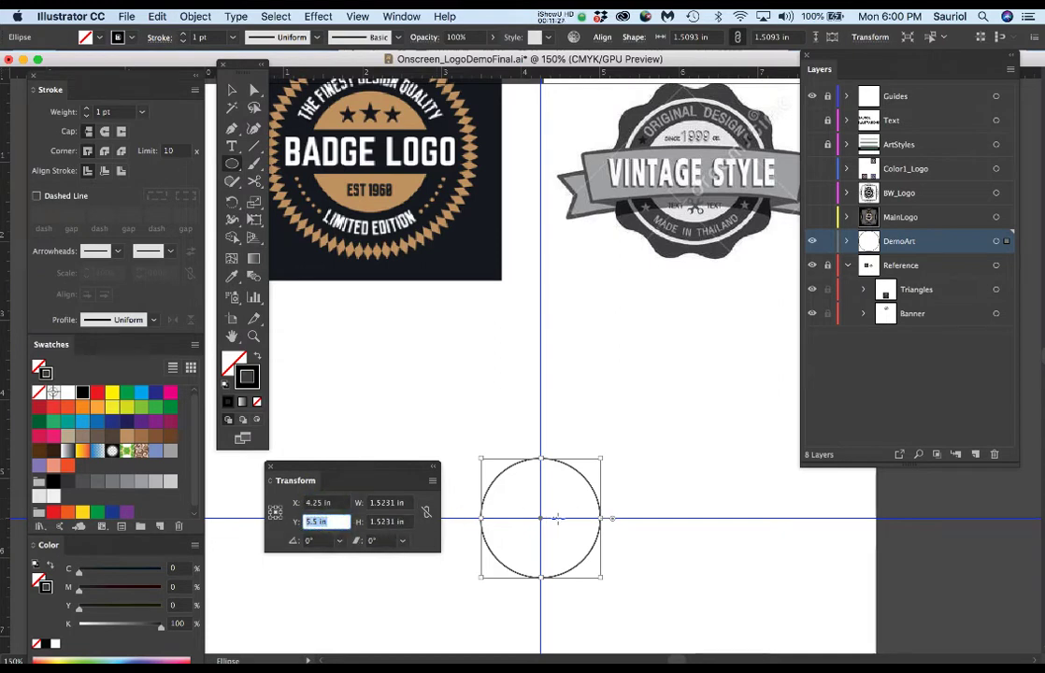
Save the document and examine the badge logo reference against the drawn circle.
key(super+s)
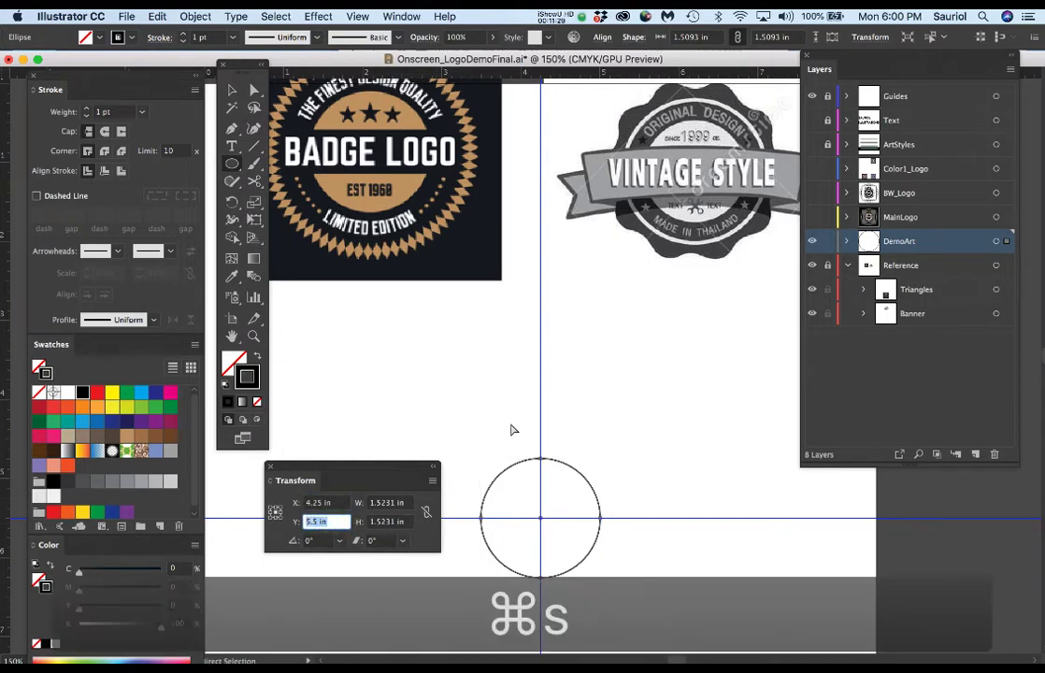
scroll(509, 443, up, 1)
drag(558, 489, 583, 428)
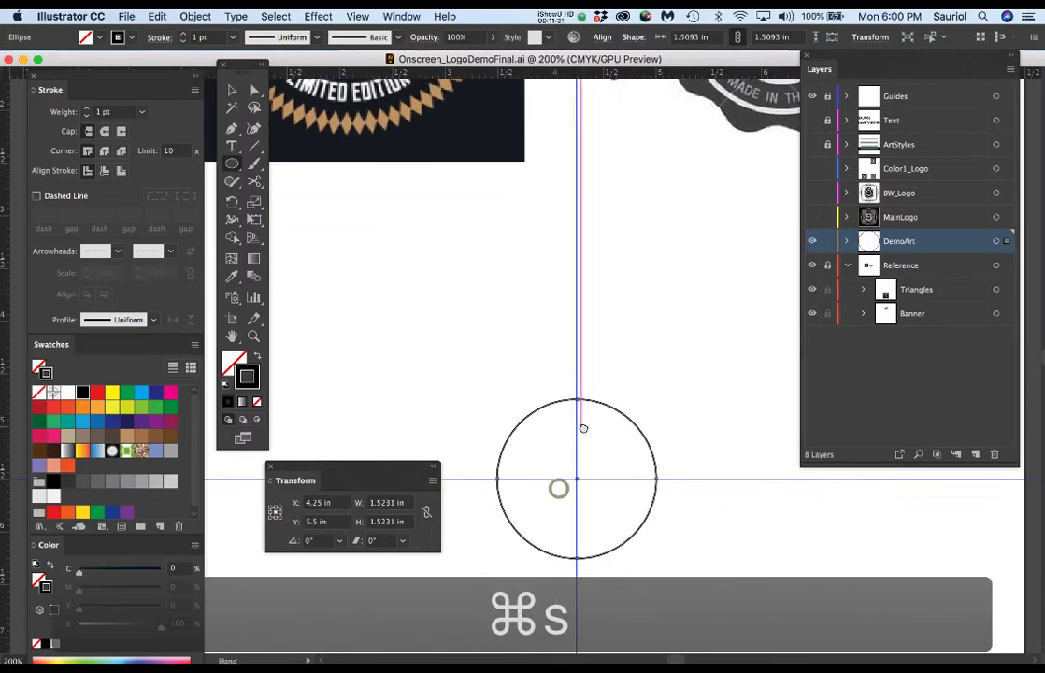
scroll(444, 283, down, 1)
drag(442, 246, 473, 345)
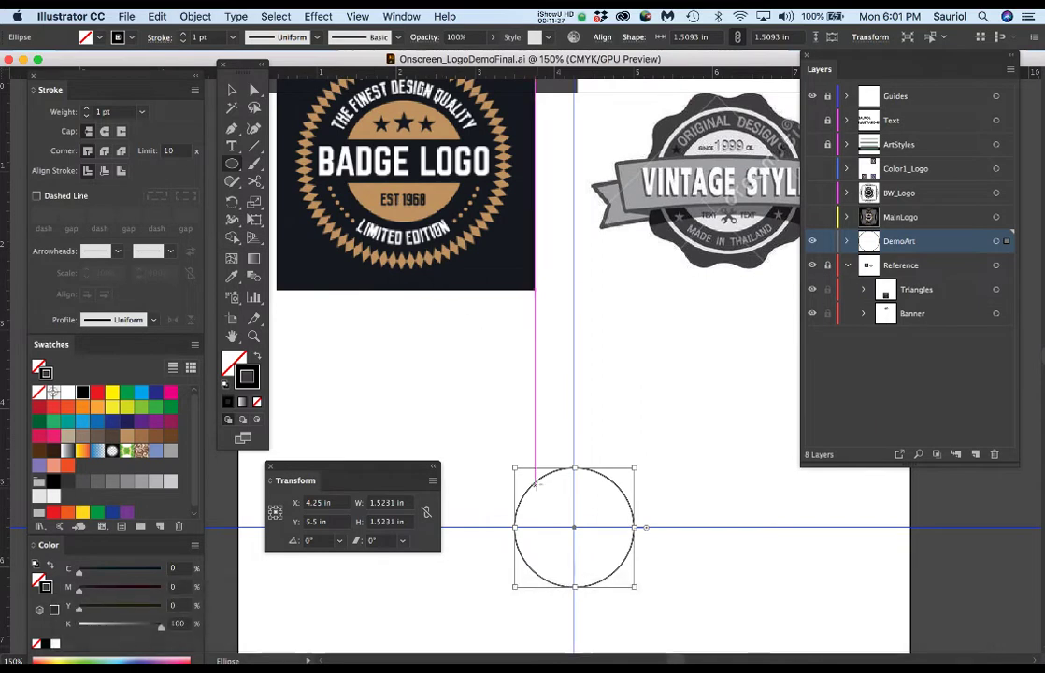
scroll(340, 133, up, 2)
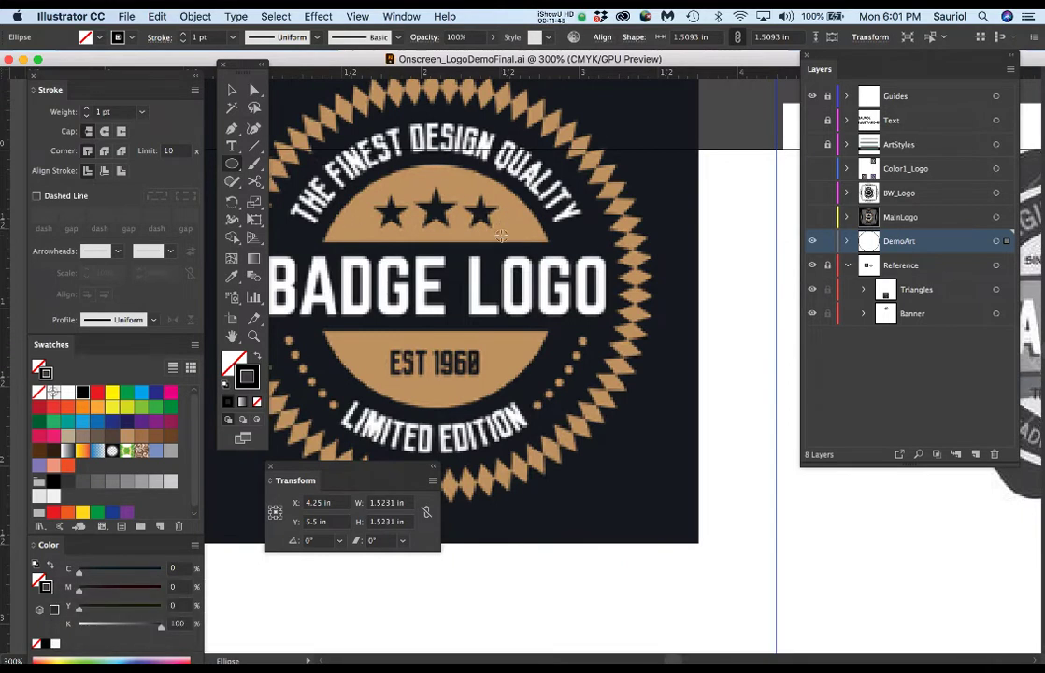
scroll(500, 237, down, 1)
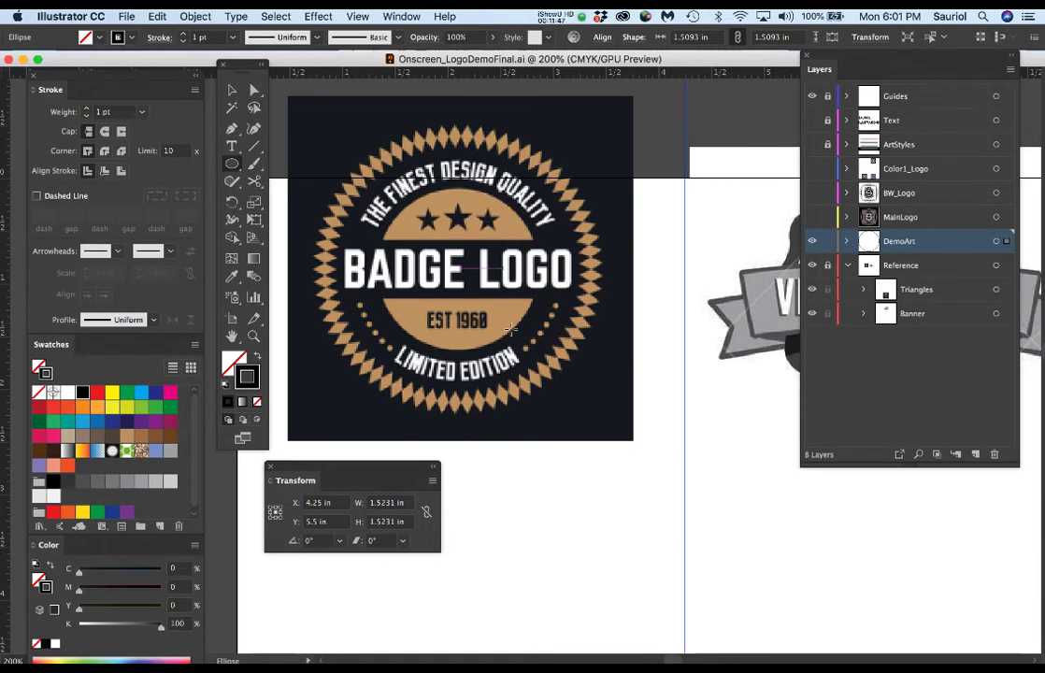
drag(649, 538, 566, 352)
drag(575, 413, 565, 310)
scroll(595, 447, up, 1)
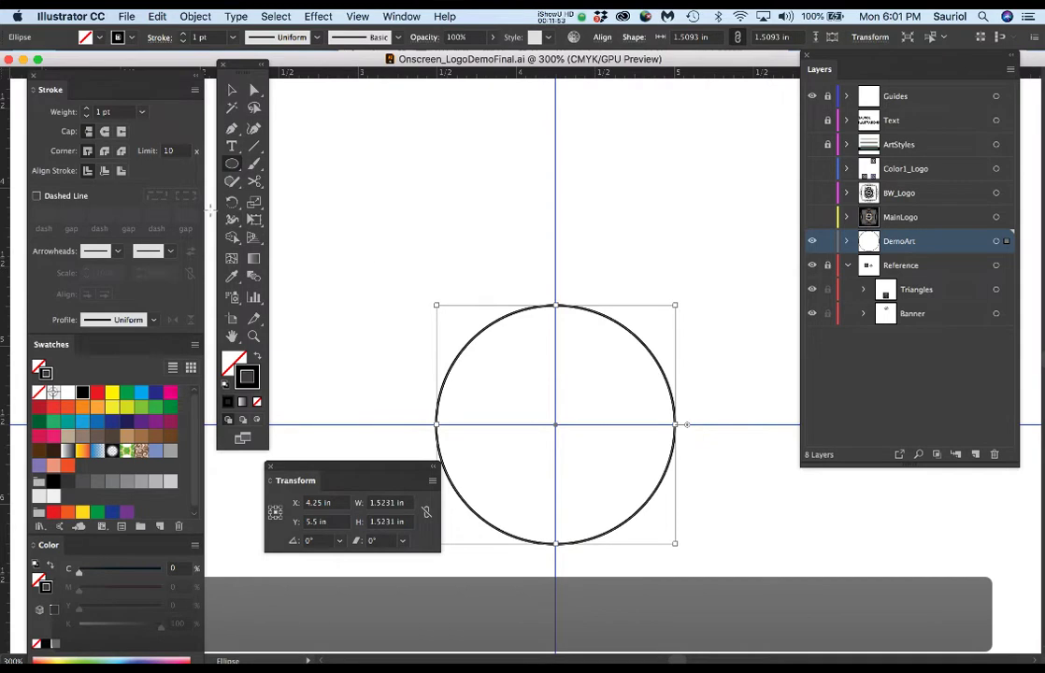
Switch to the Star tool and examine the badge logo reference and the blank area below it.
click(232, 165)
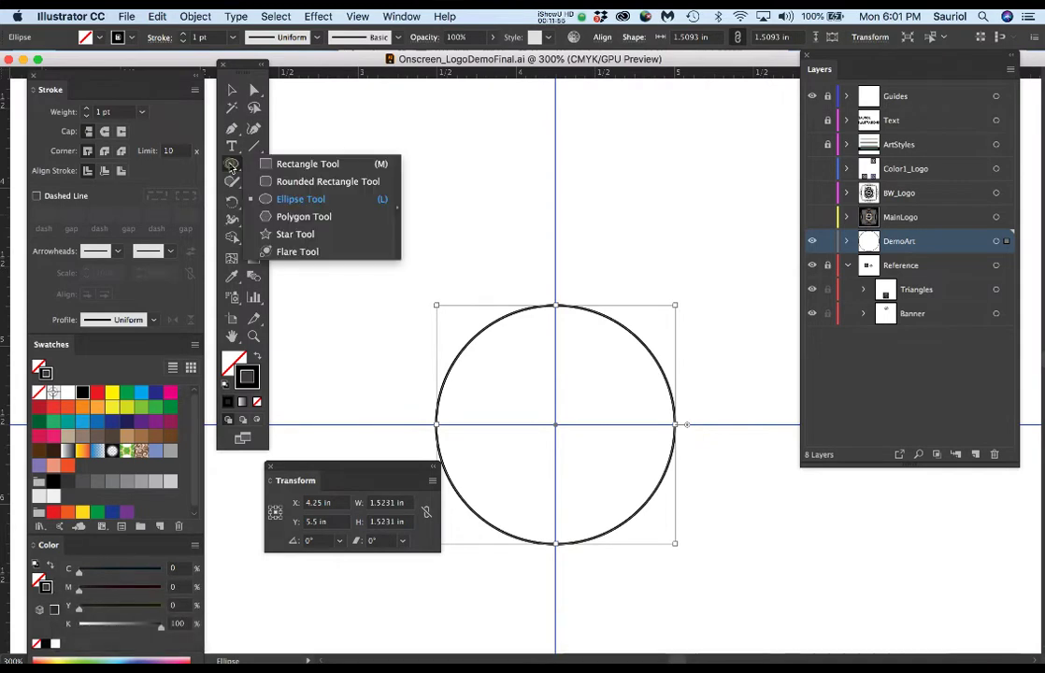
click(312, 235)
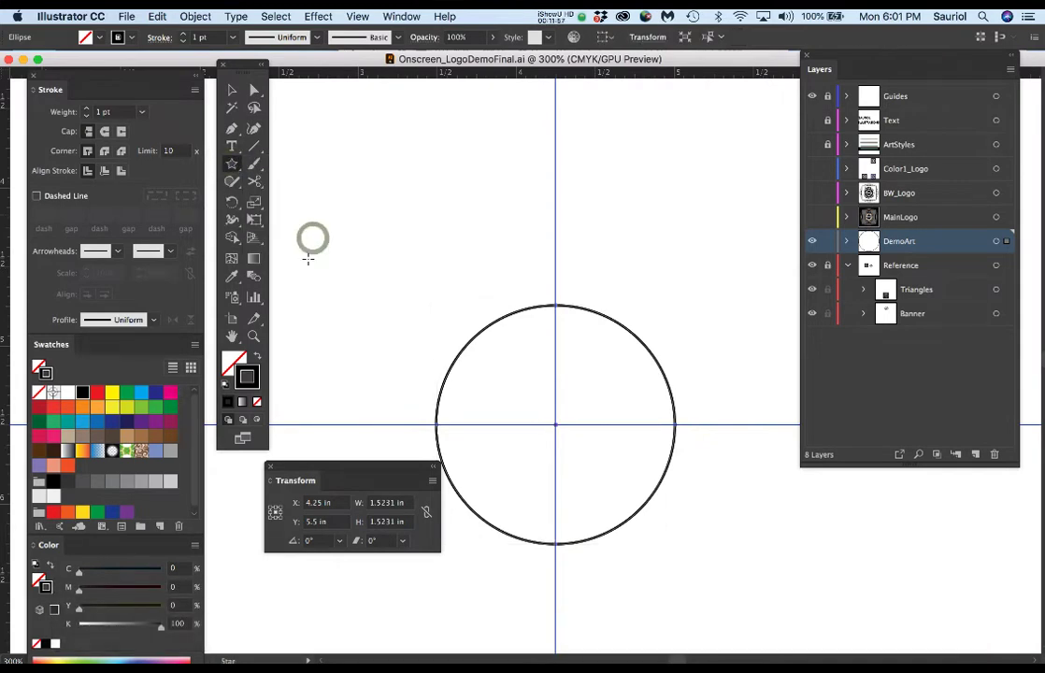
key(space)
drag(348, 217, 653, 455)
drag(450, 220, 469, 559)
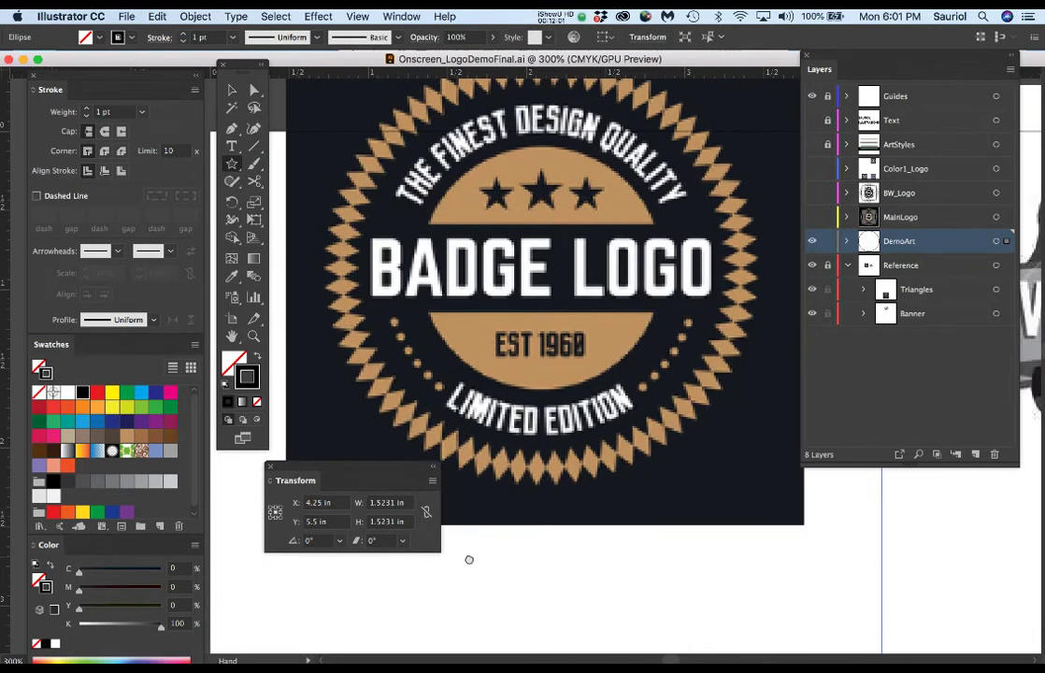
drag(468, 552, 414, 279)
drag(461, 354, 298, 292)
click(232, 164)
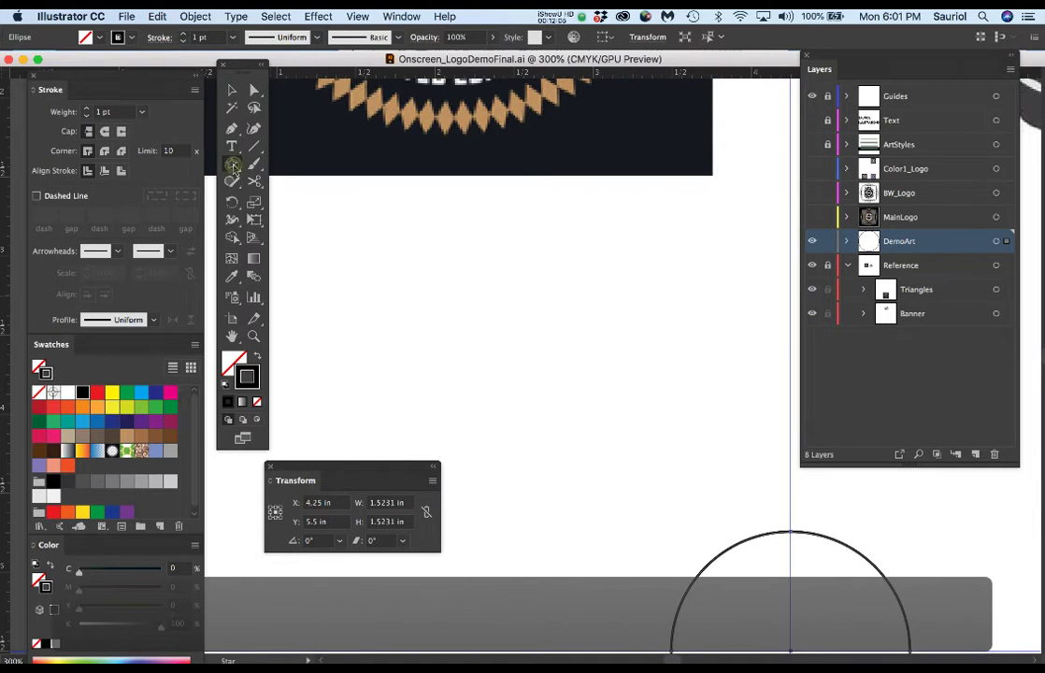
Try a five-point star with radii of 0.3472 in and 0.6944 in below the badge reference, and undo it.
click(488, 358)
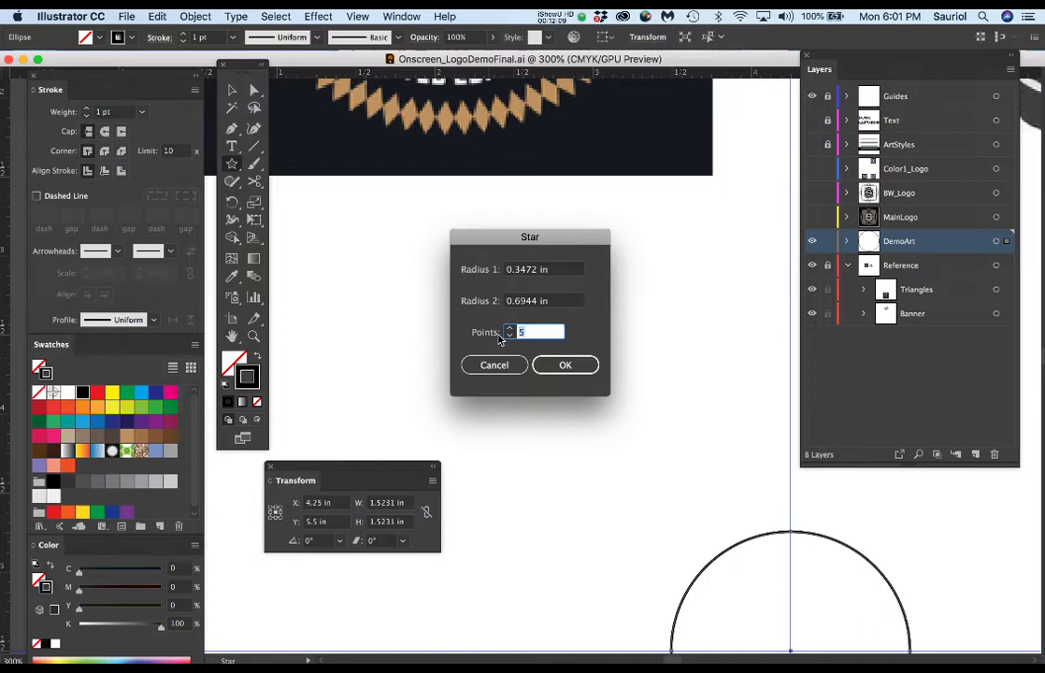
click(559, 366)
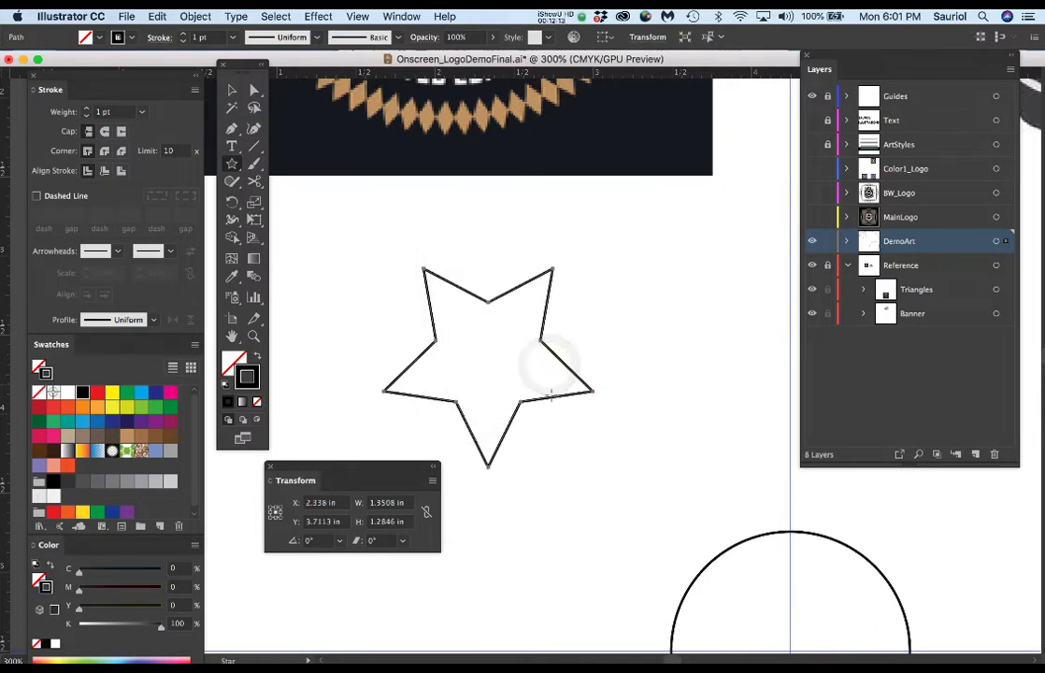
alt+scroll(552, 445, down, 2)
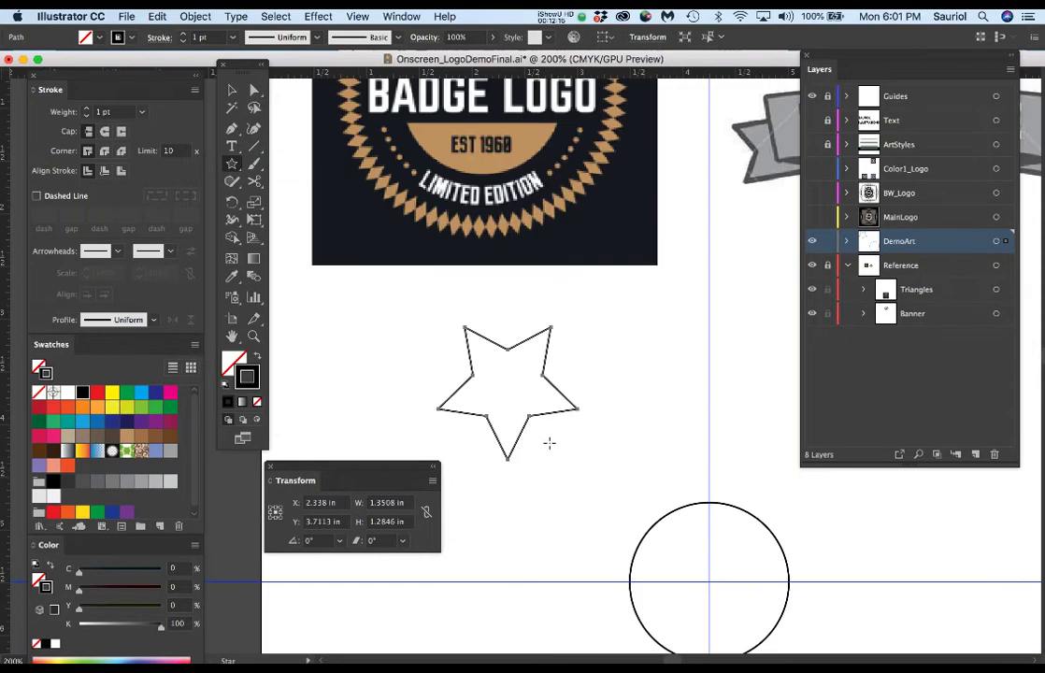
scroll(578, 444, down, 3)
scroll(577, 444, right, 2)
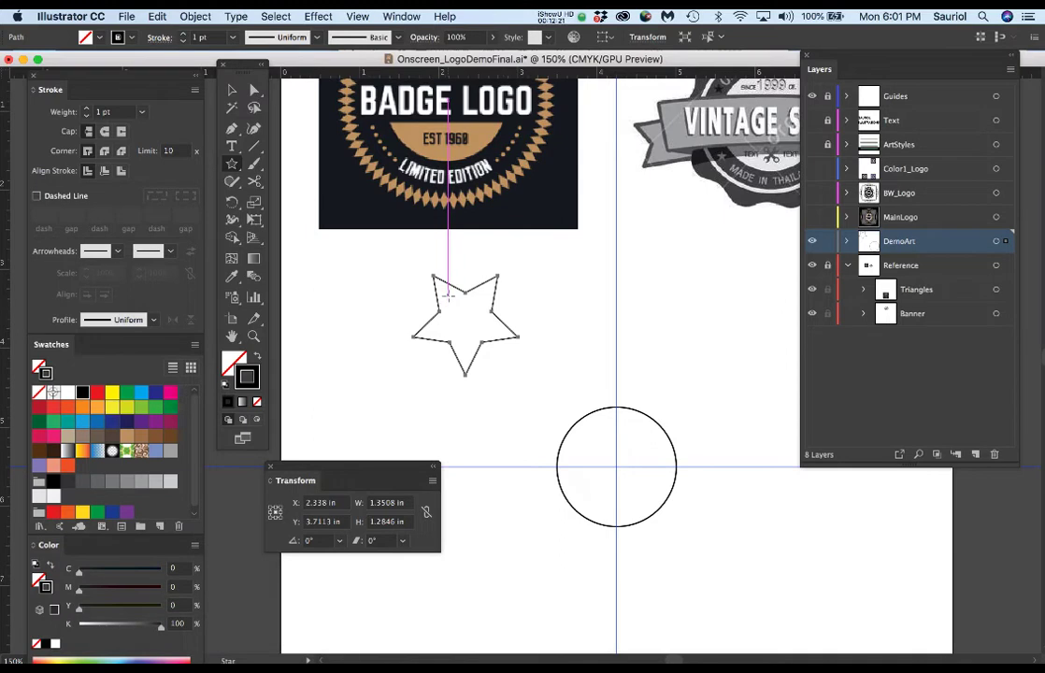
key(super+z)
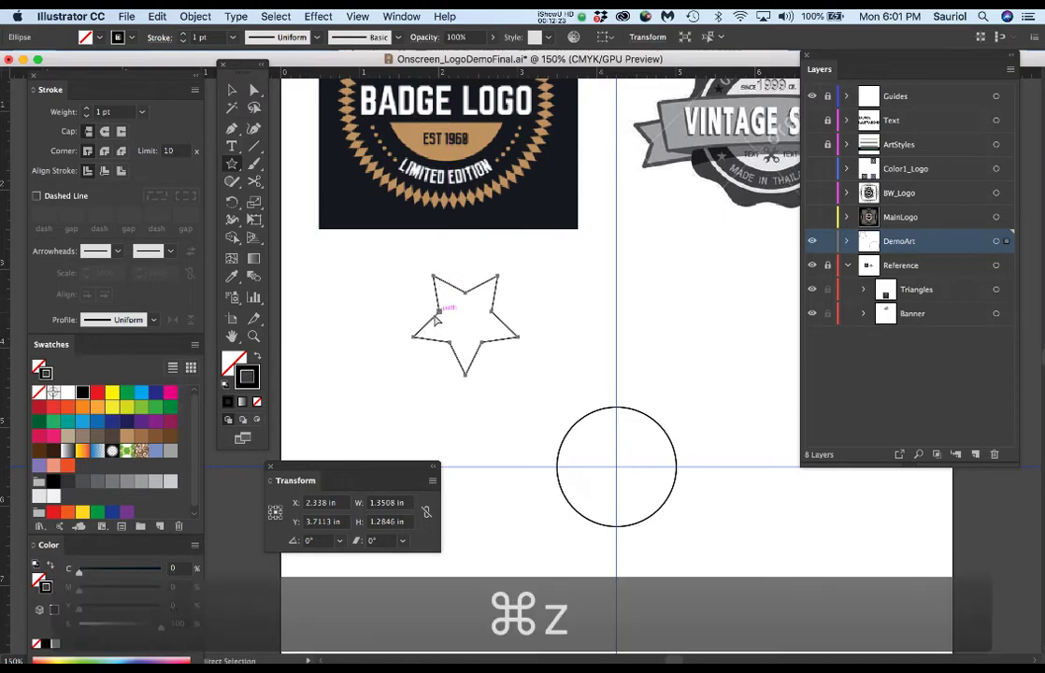
Create a five-point star with Radius 1 of 0.25 in and Radius 2 of 0.6944 in below the badge reference.
click(368, 306)
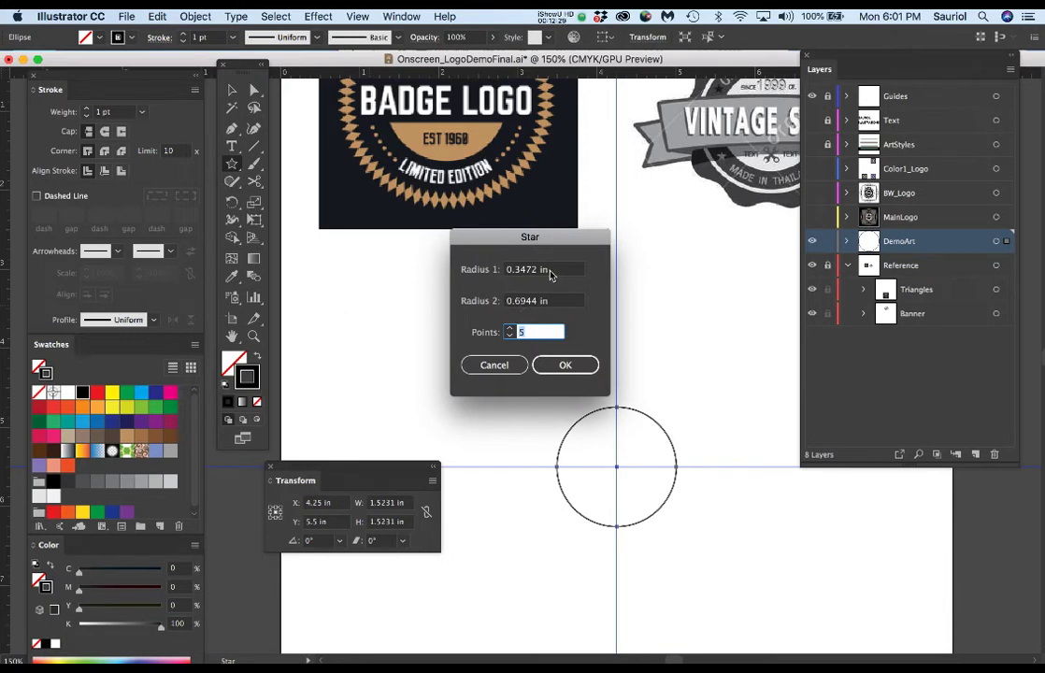
drag(564, 269, 519, 273)
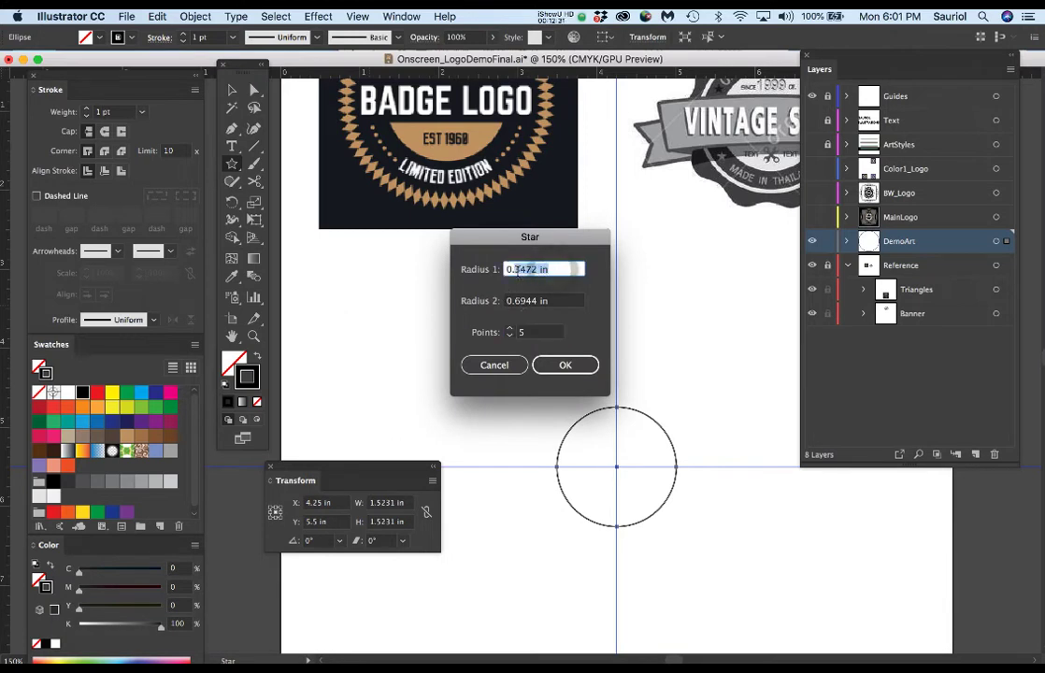
text(25)
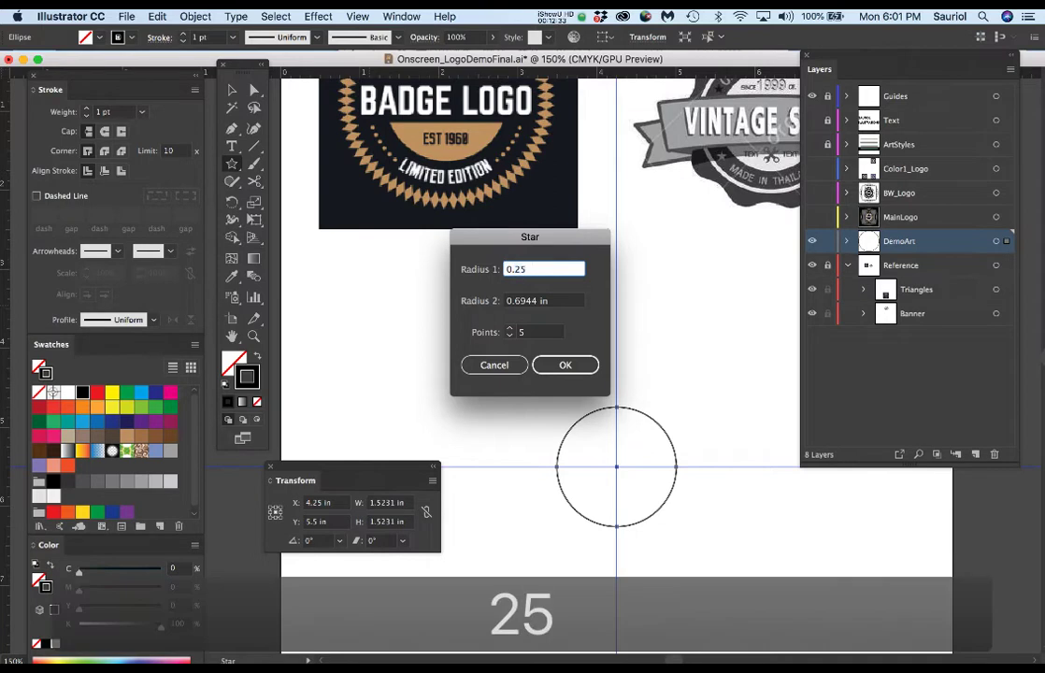
click(560, 364)
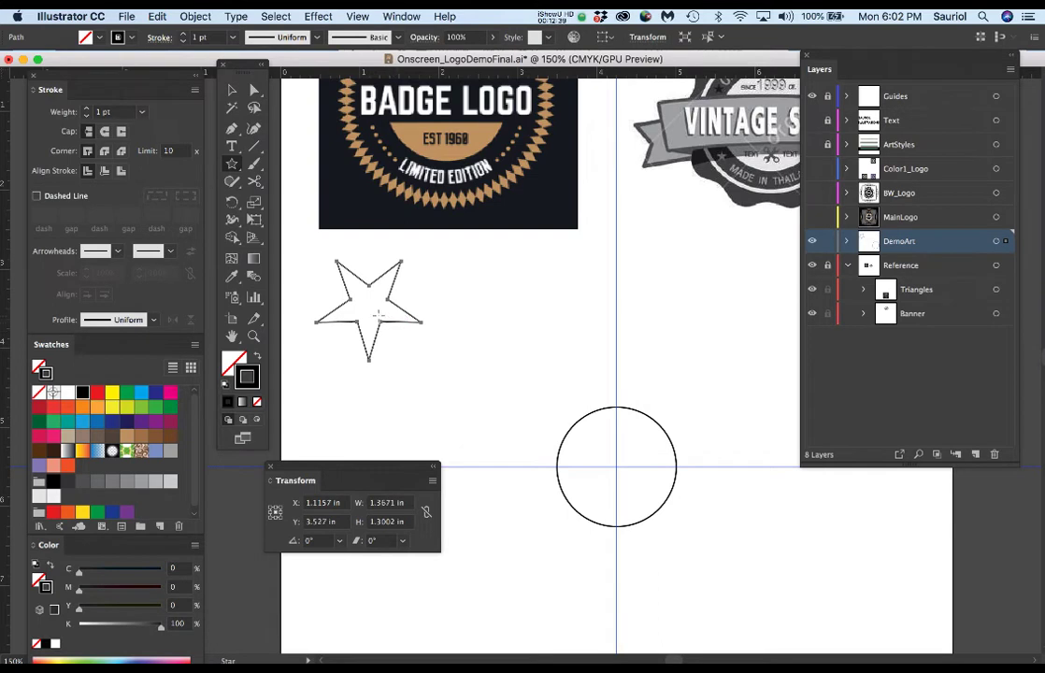
Move the star onto the vertical guide above the circle and rotate it about 38° so one point faces up.
key(e)
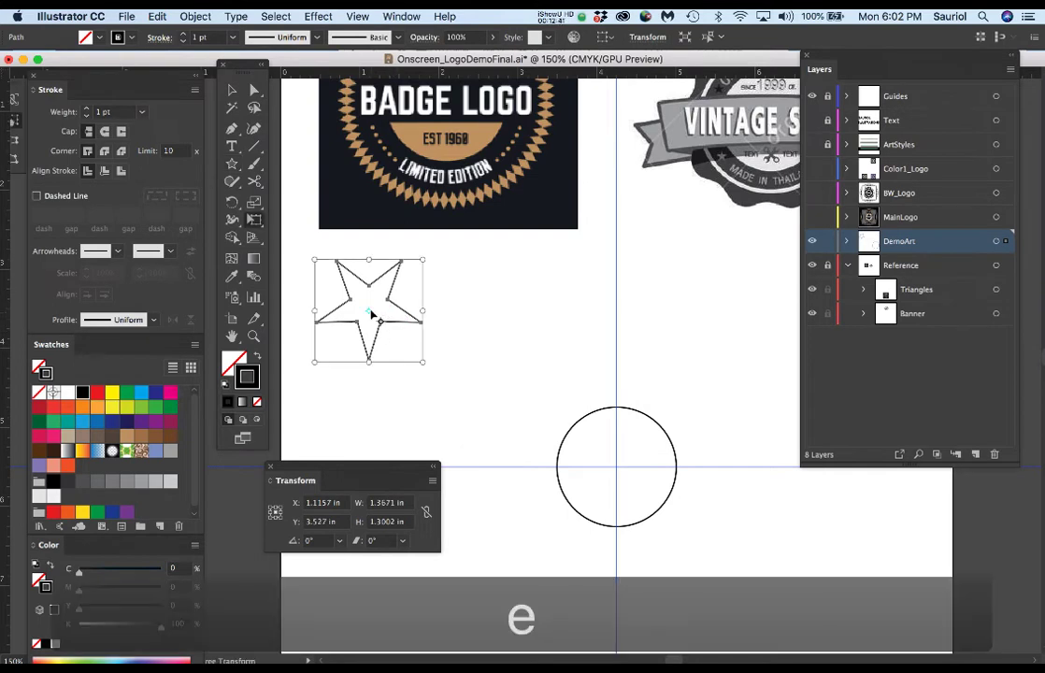
drag(380, 309, 652, 343)
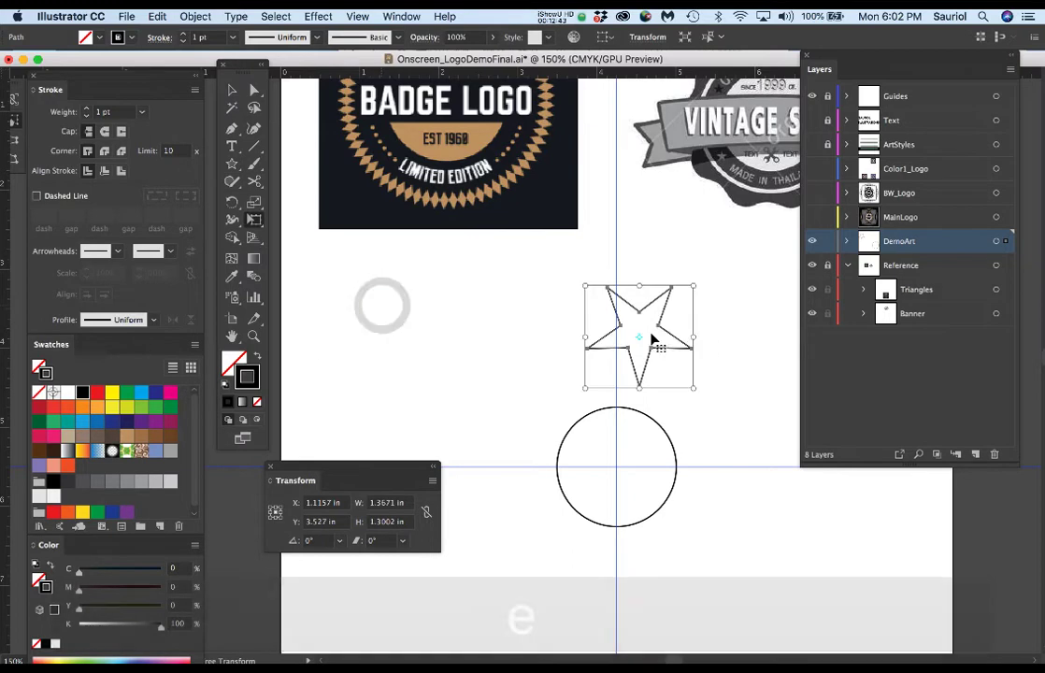
scroll(652, 340, up, 1)
drag(752, 365, 748, 293)
drag(641, 318, 615, 322)
drag(720, 304, 719, 301)
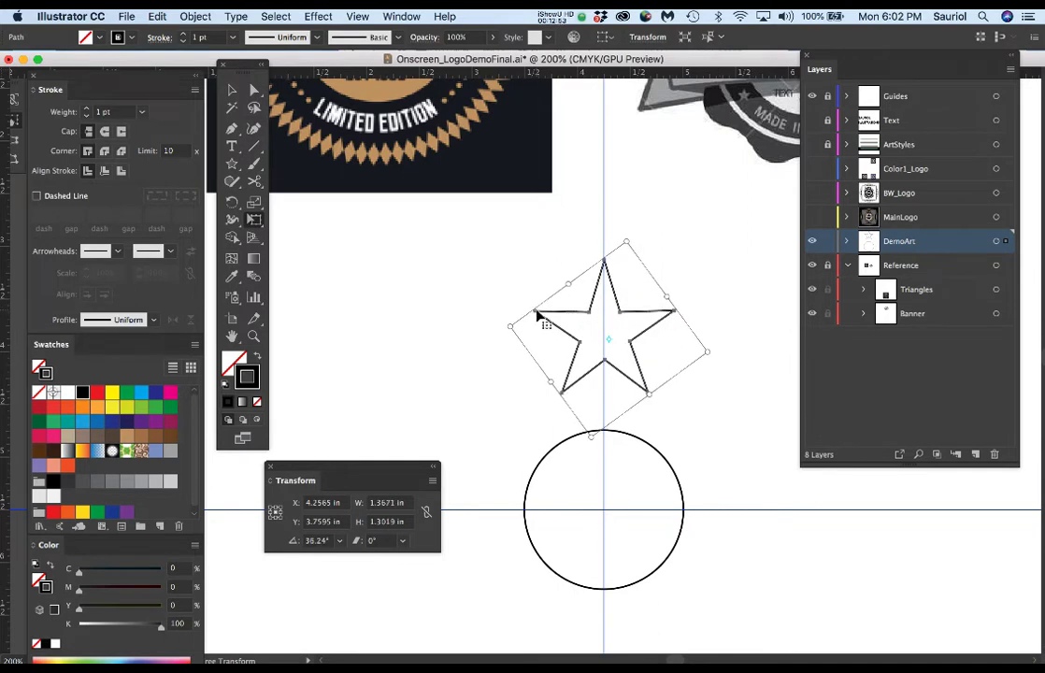
mouse_move(693, 297)
mouse_down()
mouse_move(711, 301)
mouse_move(702, 302)
mouse_up()
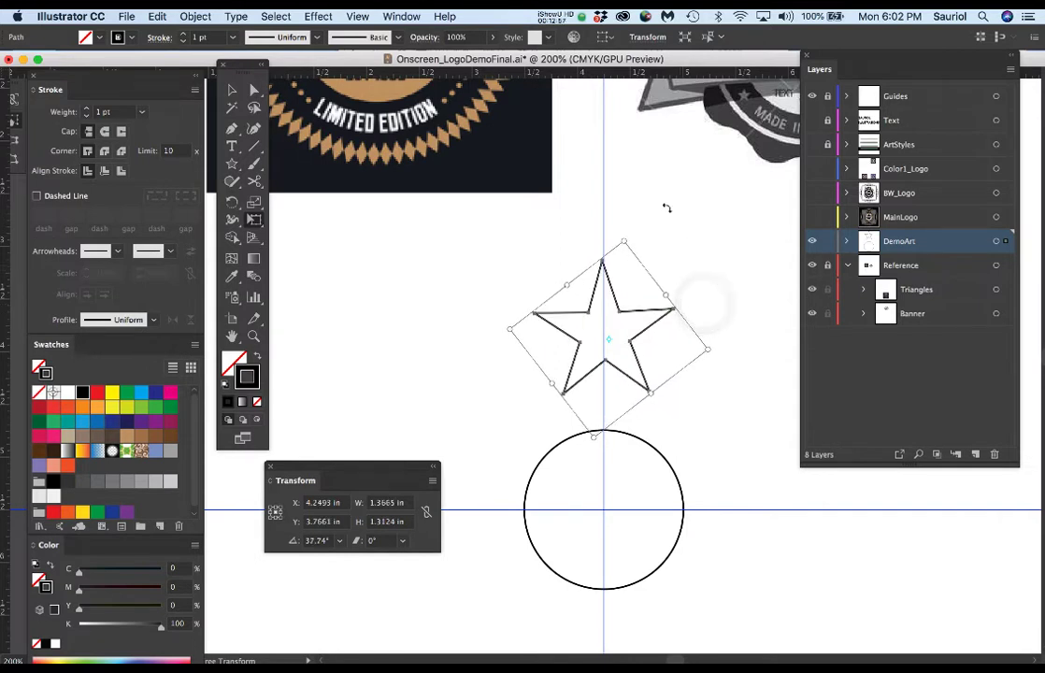
Move the star just to the right of the circle and adjust its rotation to about 36.24° to level its arms.
key(a)
key(e)
drag(639, 342, 819, 540)
scroll(819, 540, up, 3)
scroll(822, 544, down, 3)
scroll(822, 544, right, 3)
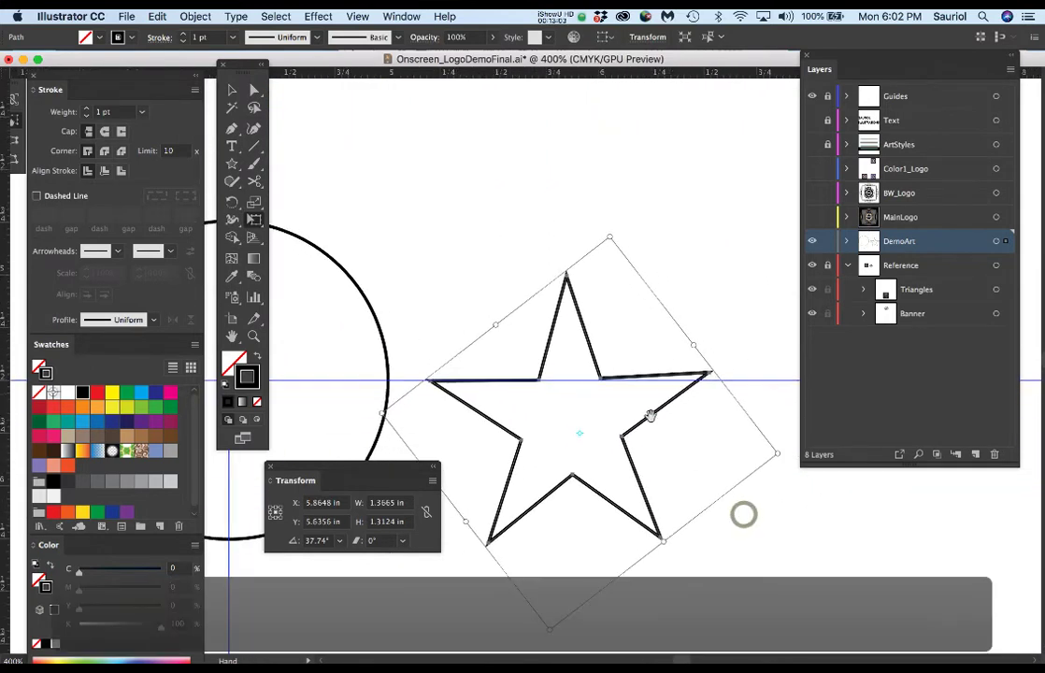
drag(741, 355, 741, 359)
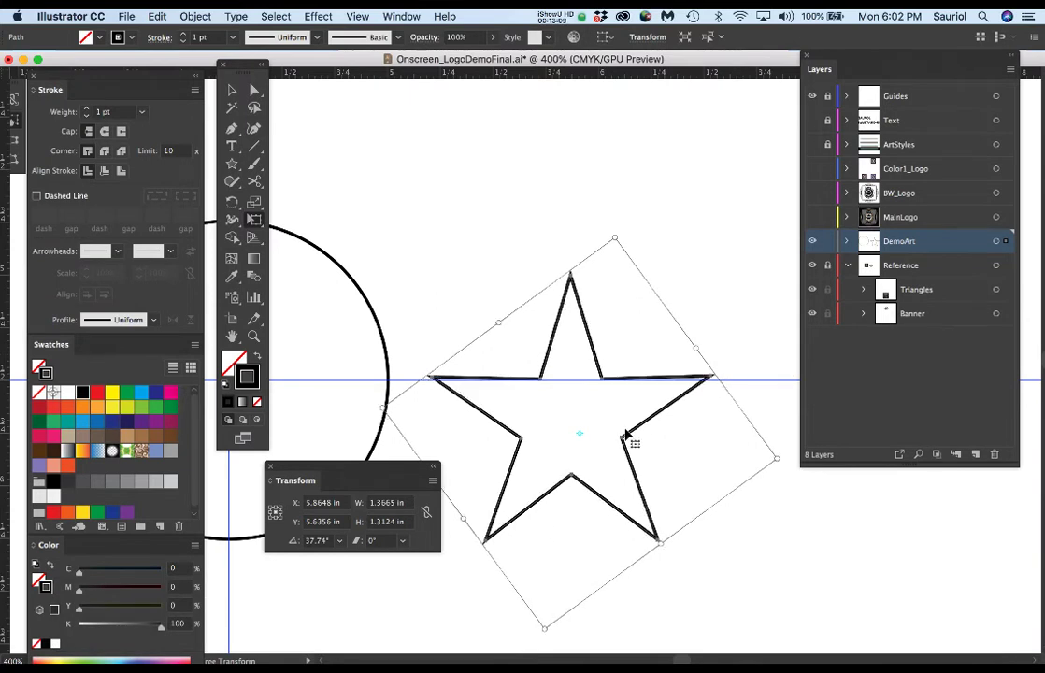
scroll(579, 446, down, 3)
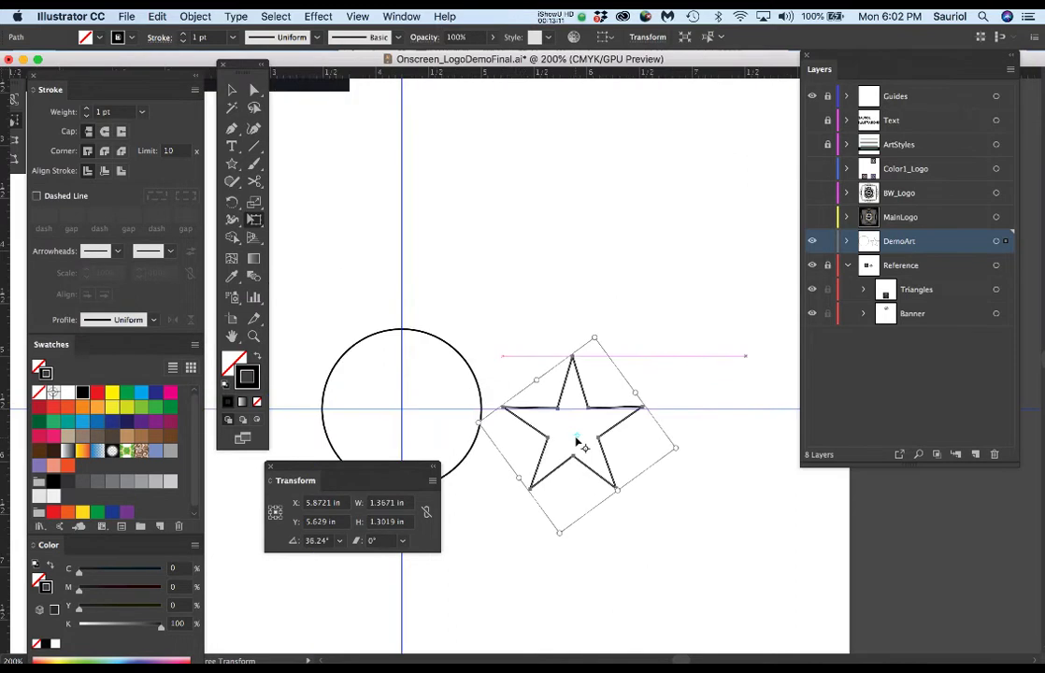
Select only the star's five inner anchor points with the Direct Selection tool.
scroll(579, 446, up, 2)
scroll(578, 442, up, 3)
drag(584, 410, 542, 281)
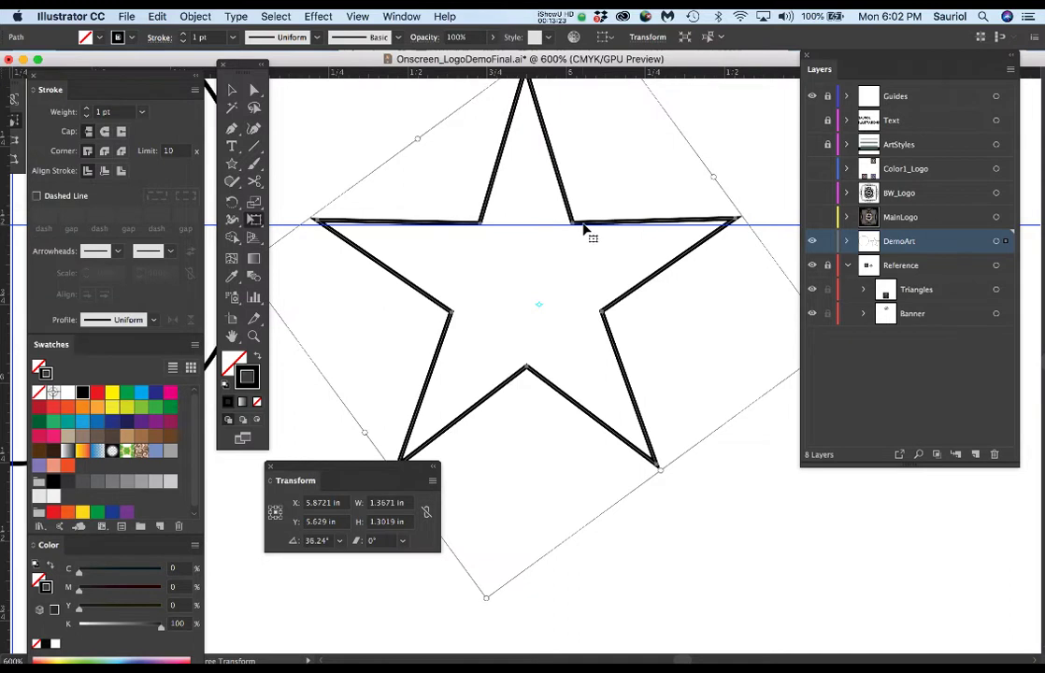
key(a)
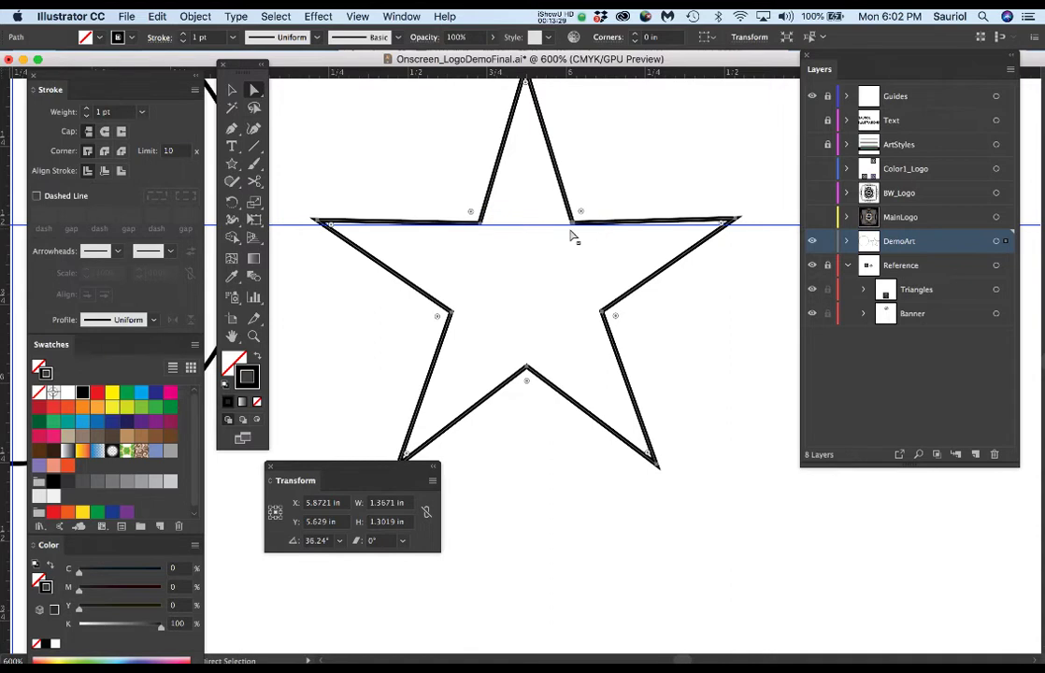
drag(414, 171, 525, 334)
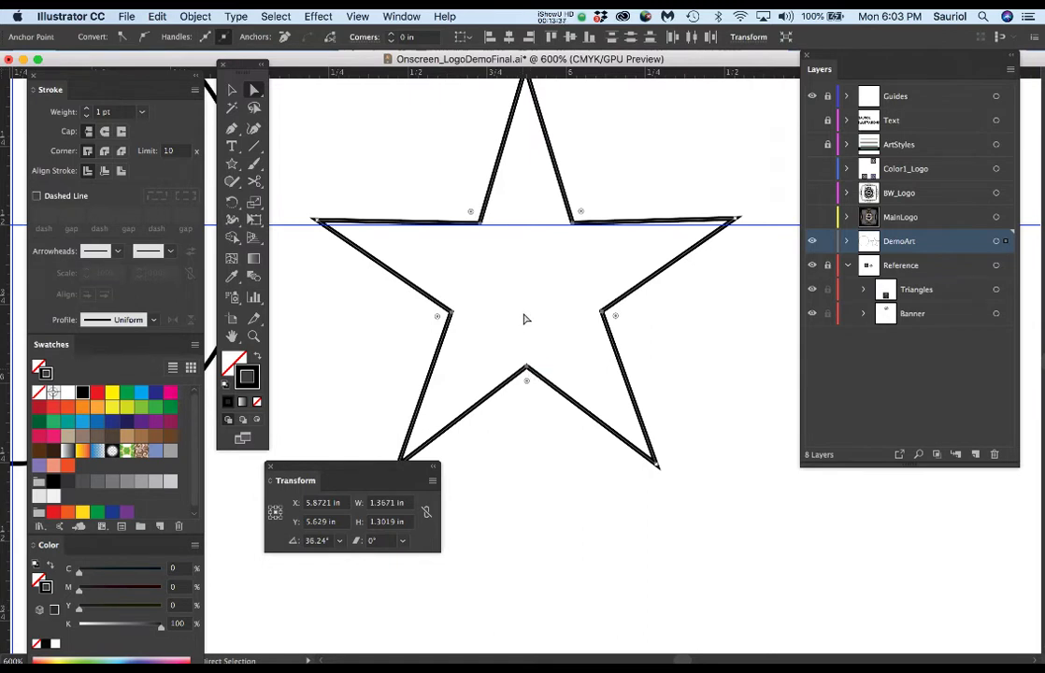
Change the DemoArt layer's colour to Light Red.
double_click(930, 242)
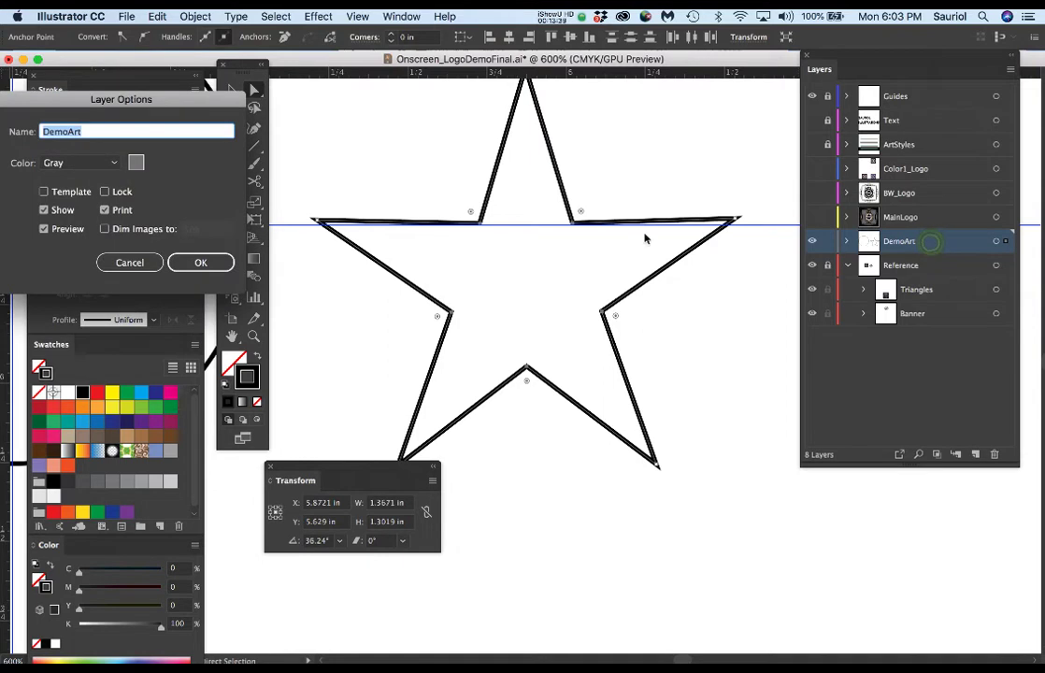
click(80, 162)
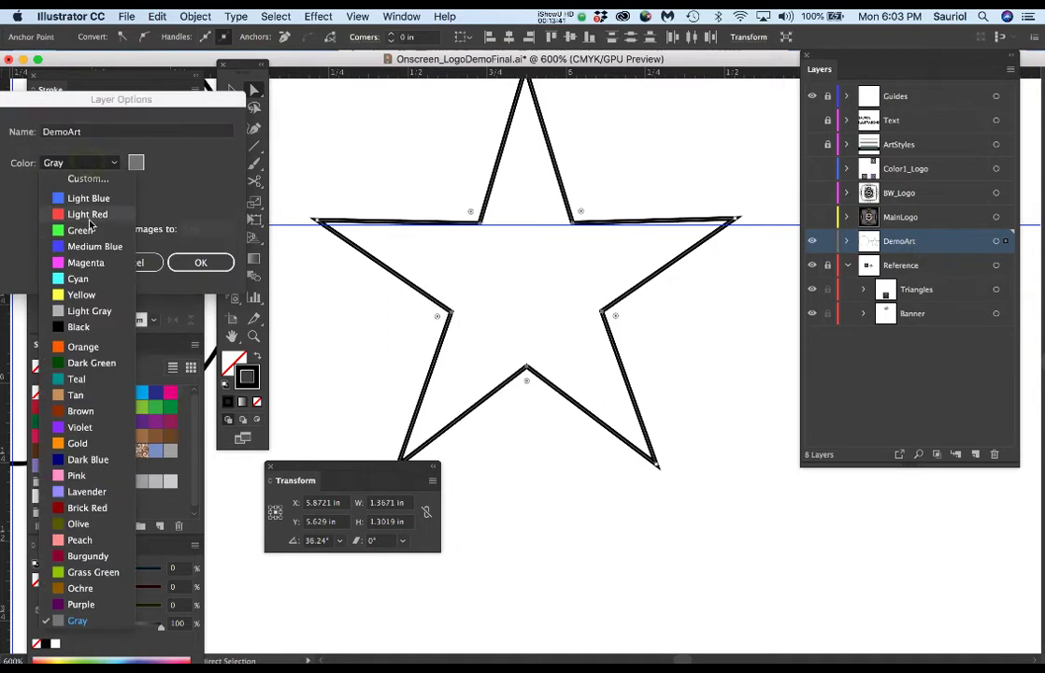
click(89, 215)
click(198, 262)
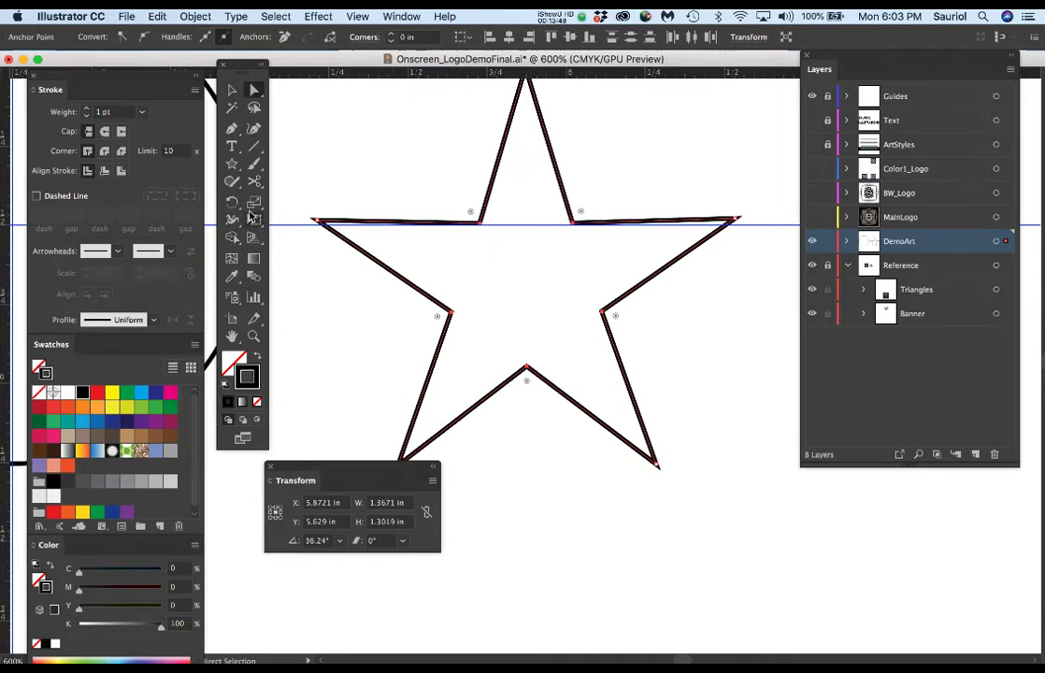
Switch to the Selection tool and examine the bounding box around the star.
key(v)
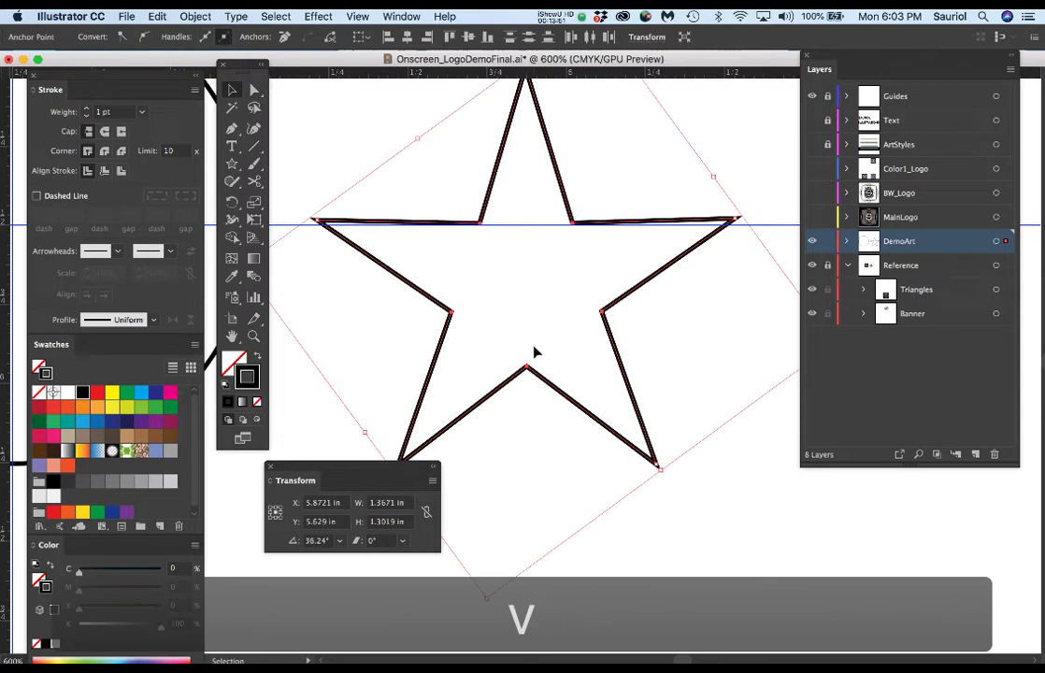
scroll(558, 482, down, 1)
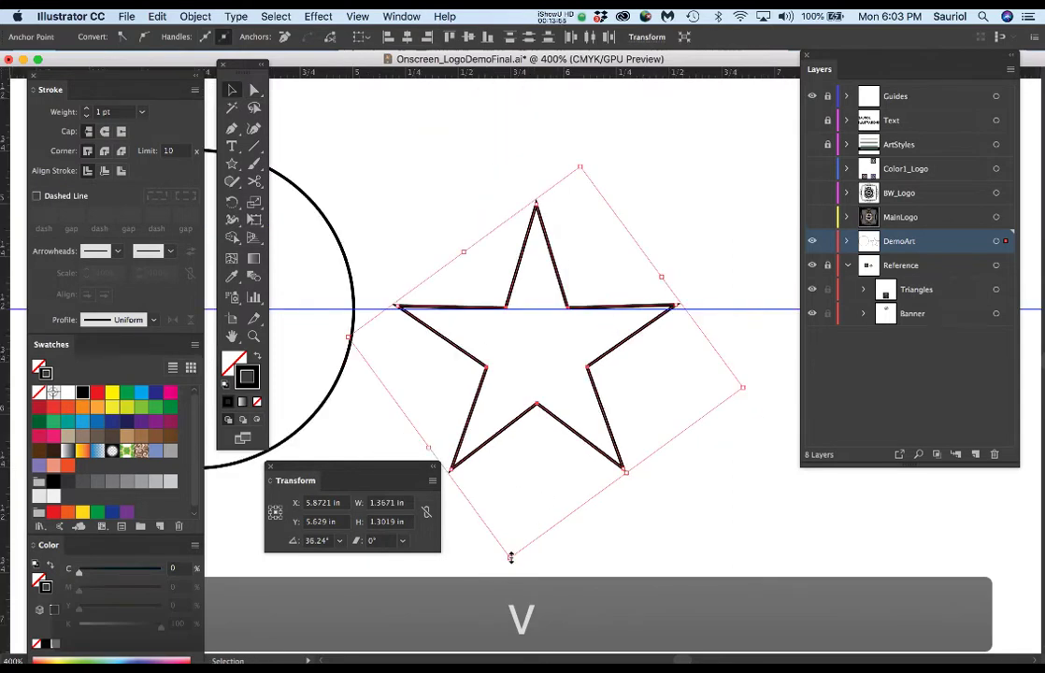
key(v)
scroll(542, 347, up, 1)
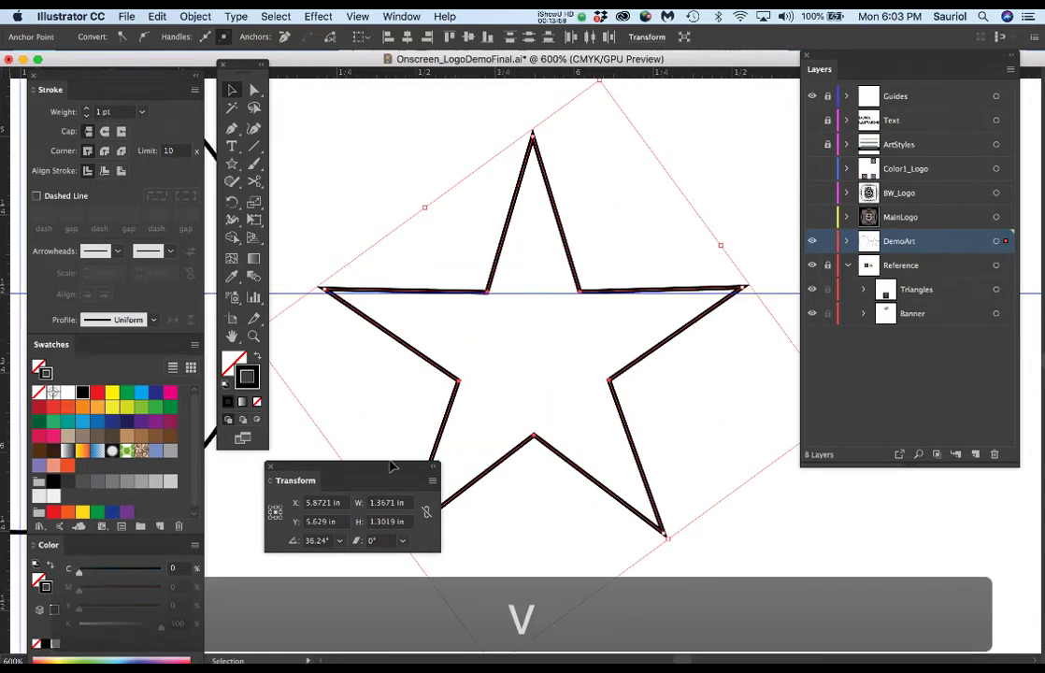
Select the whole star and reset its bounding box so it is upright around the shape.
drag(384, 470, 316, 571)
scroll(469, 389, down, 1)
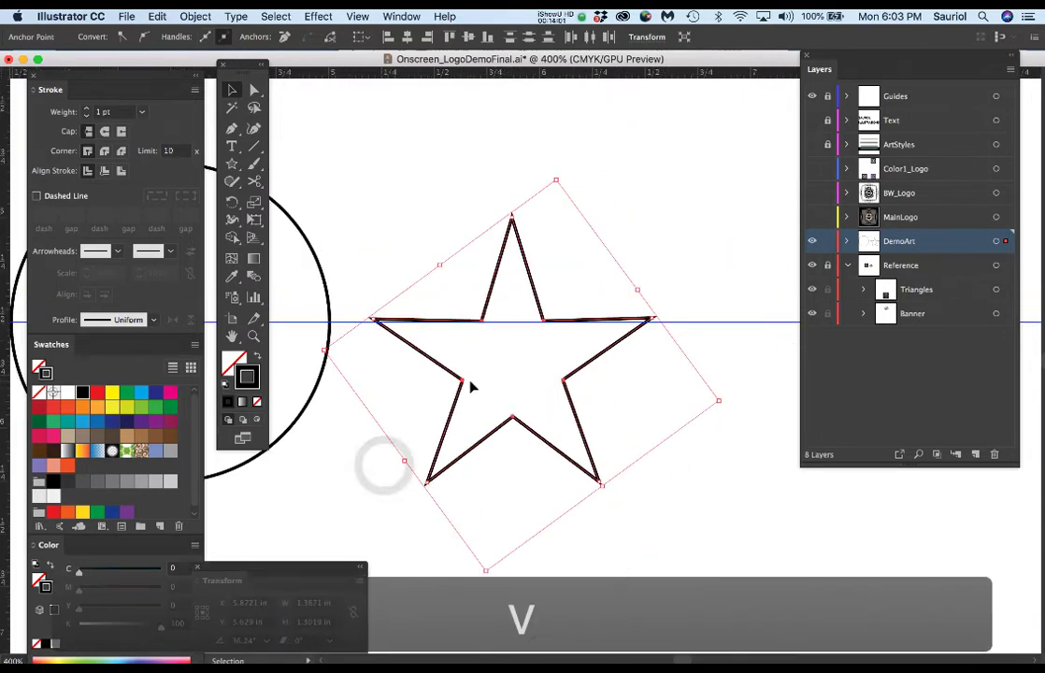
scroll(471, 389, down, 1)
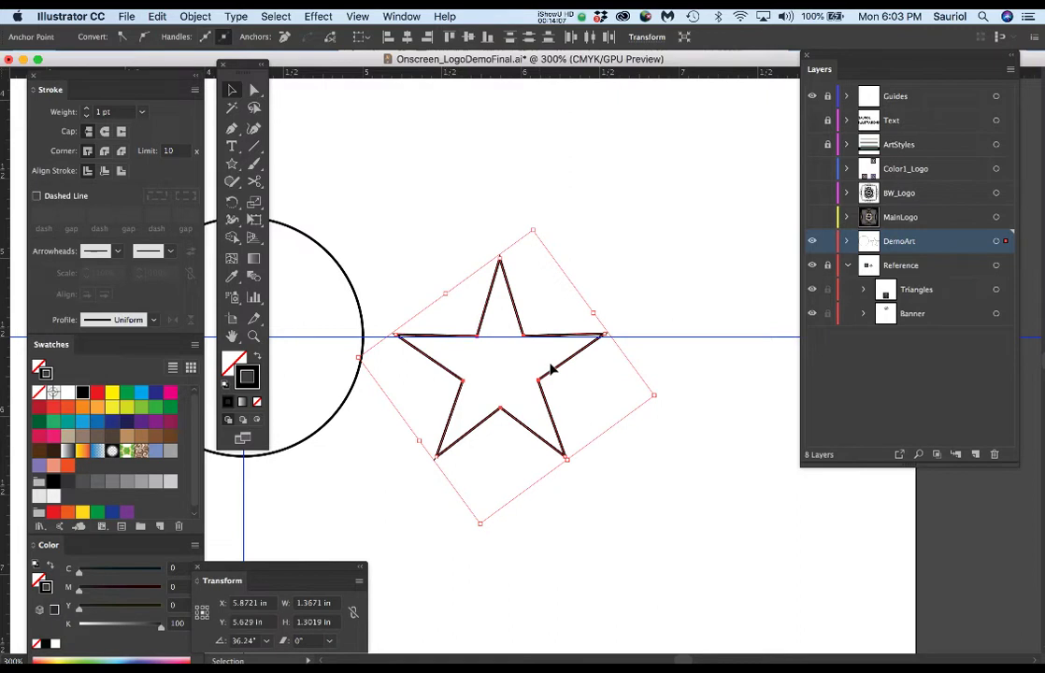
scroll(530, 383, up, 1)
scroll(556, 350, down, 2)
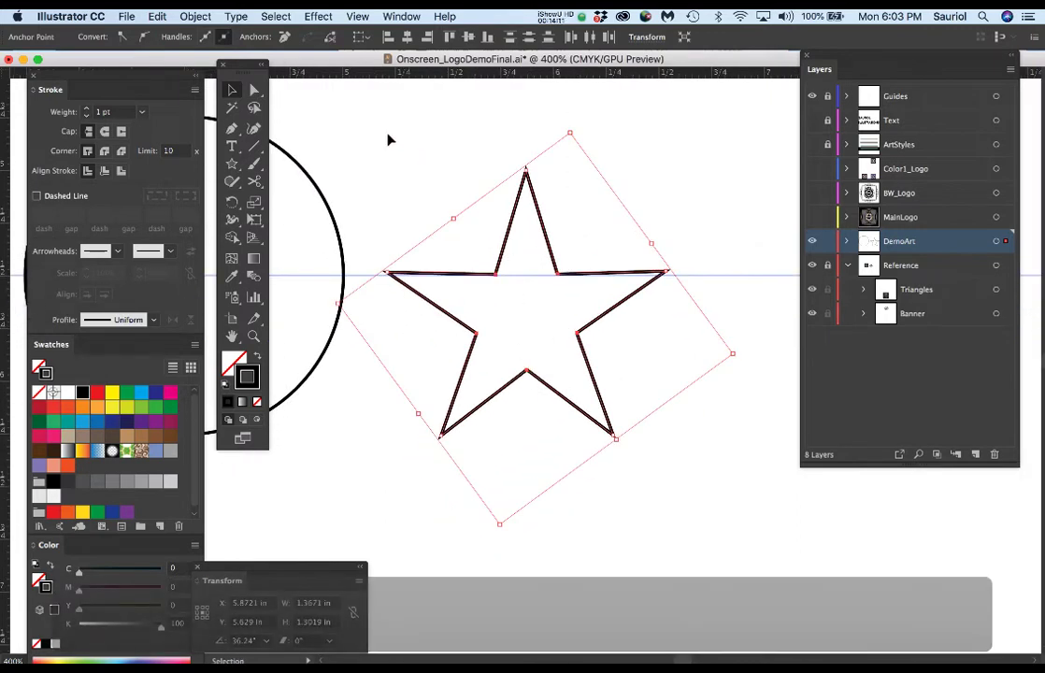
drag(380, 126, 685, 515)
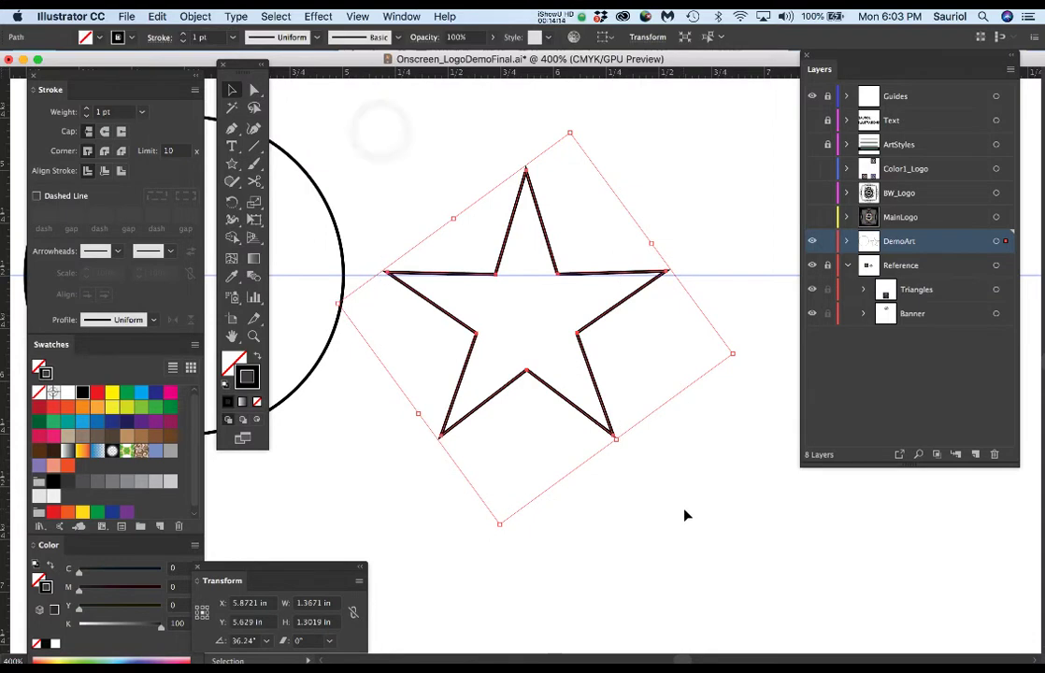
click(196, 17)
mouse_move(203, 36)
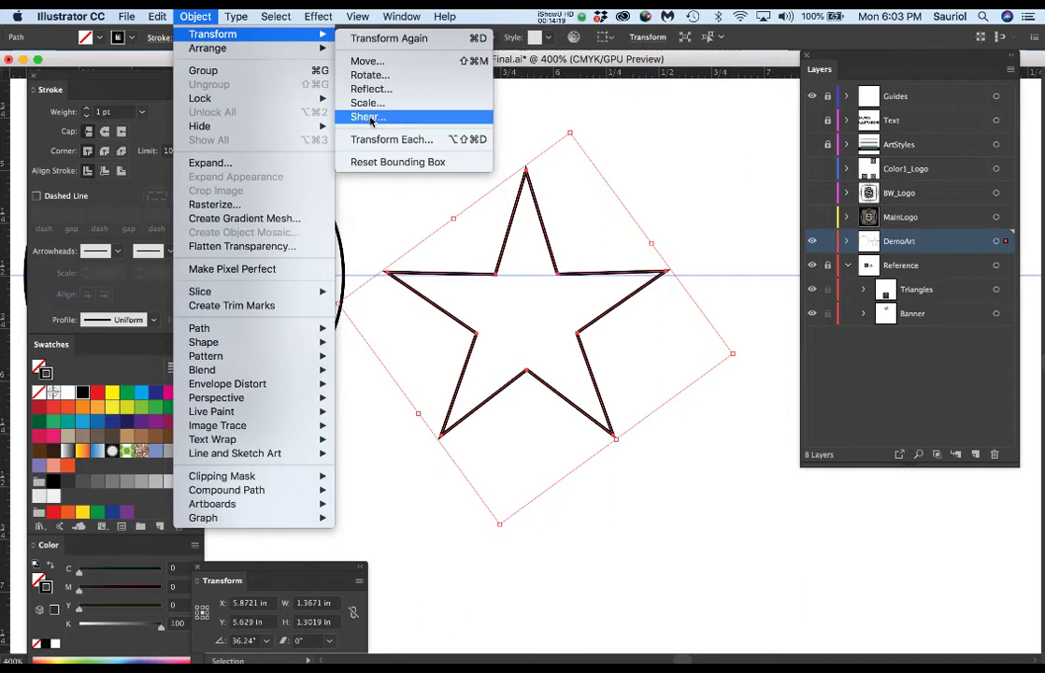
click(377, 163)
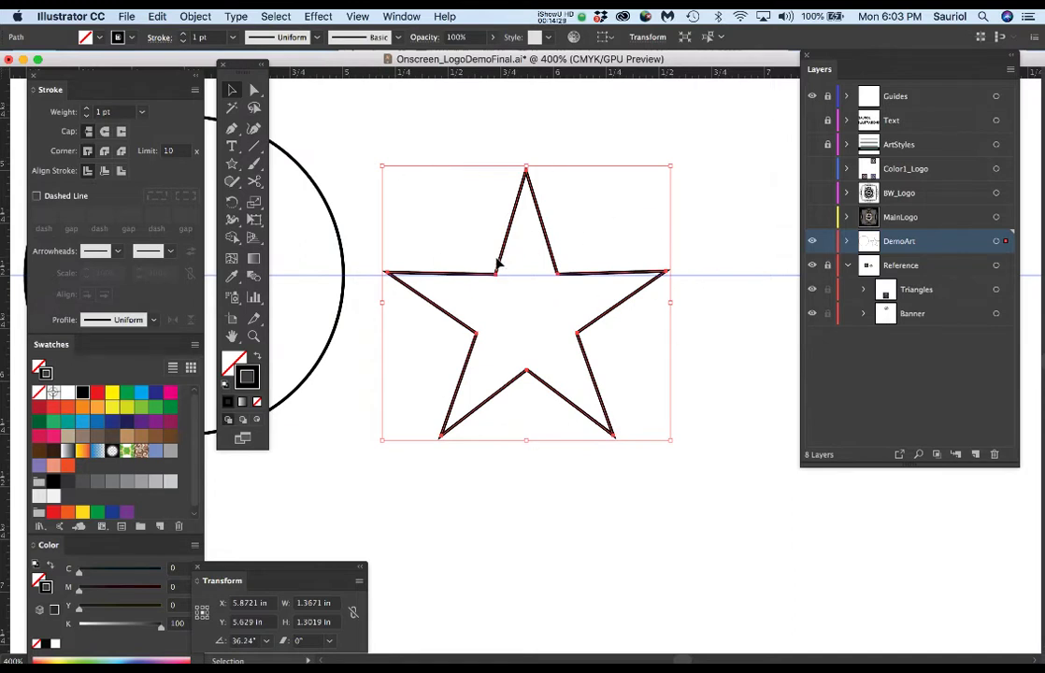
Try to scale the star's five inner anchor points with the Selection tool's bounding box, and undo the scaling.
key(a)
drag(453, 243, 606, 391)
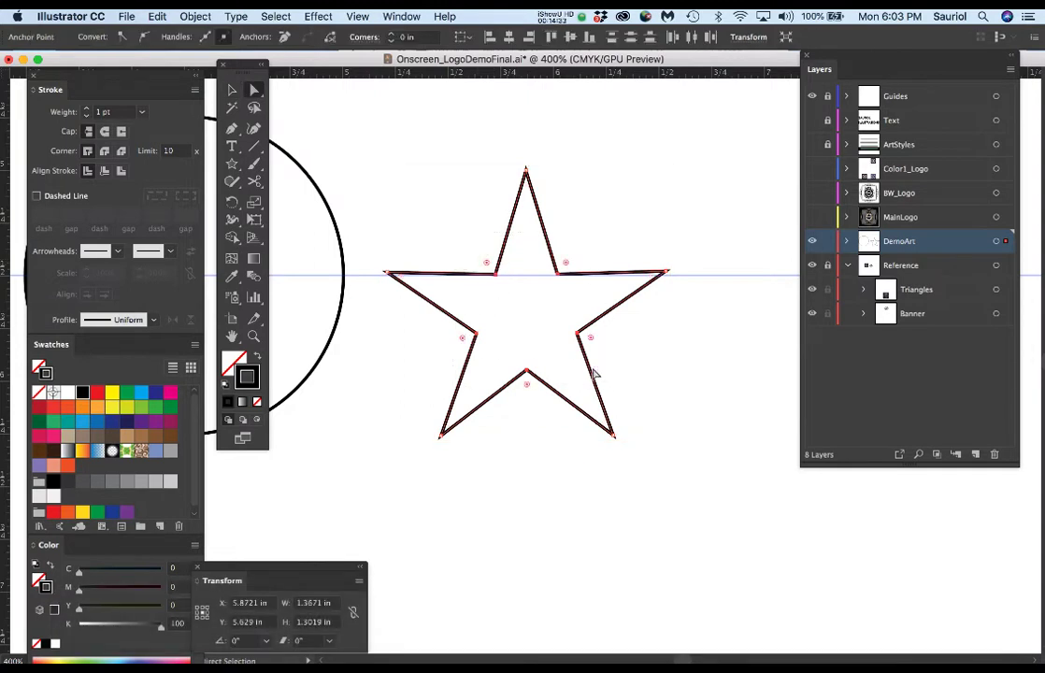
key(v)
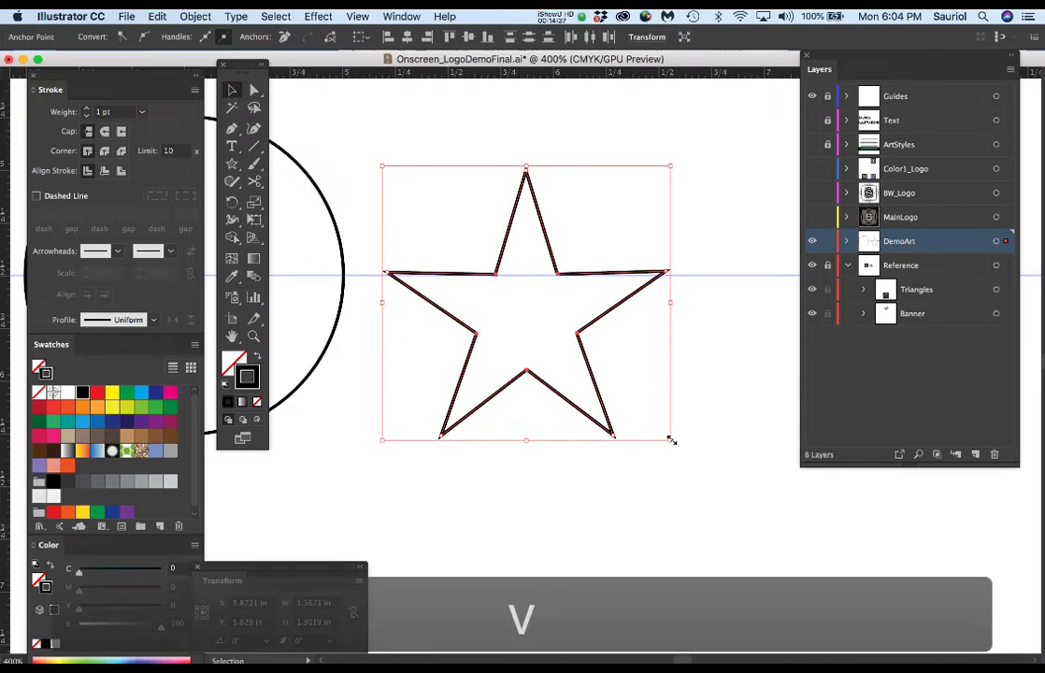
drag(667, 439, 683, 459)
key(super+z)
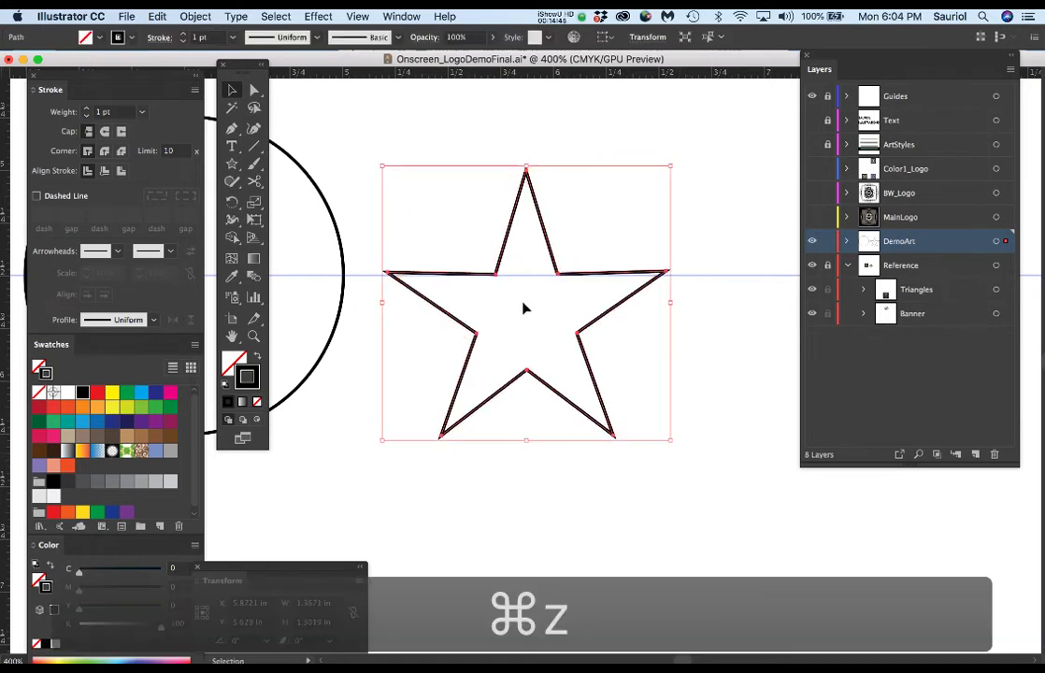
Select the star's five inner anchor points and scale them slightly outward from the centre with Free Transform until the upper arm edges are level.
key(a)
drag(458, 243, 607, 390)
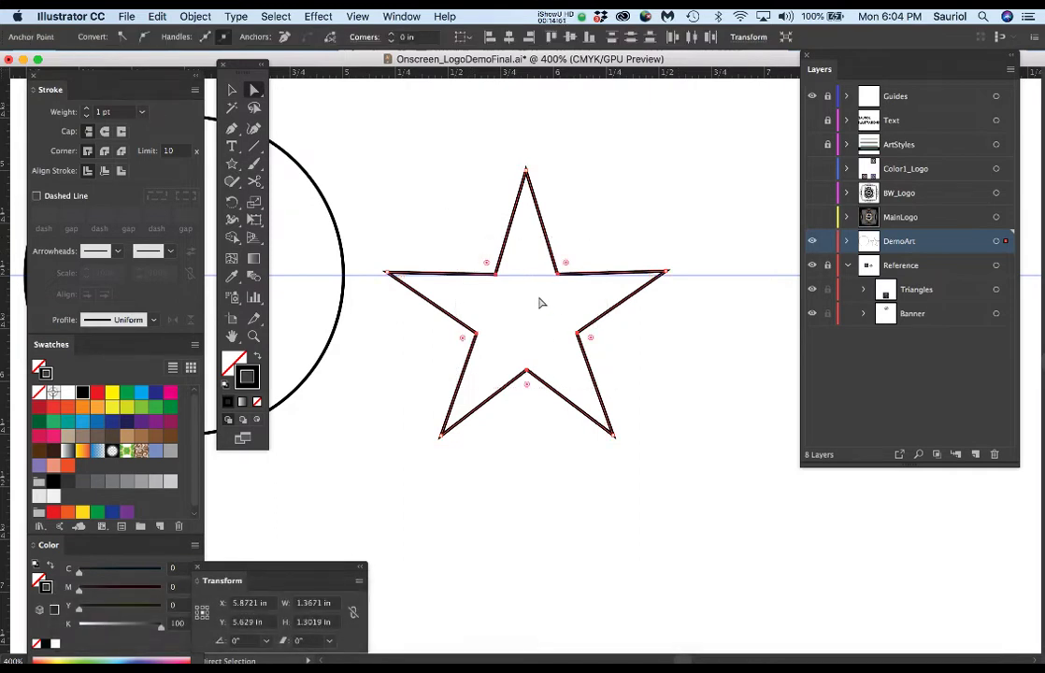
key(e)
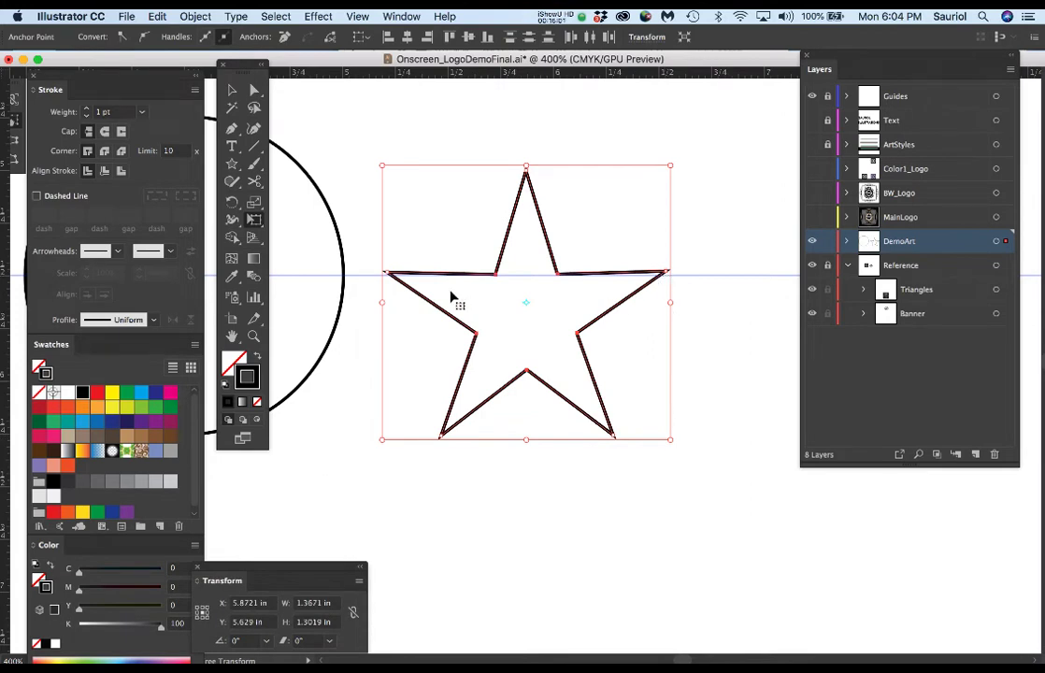
scroll(442, 285, up, 1)
scroll(483, 299, right, 2)
scroll(483, 299, down, 1)
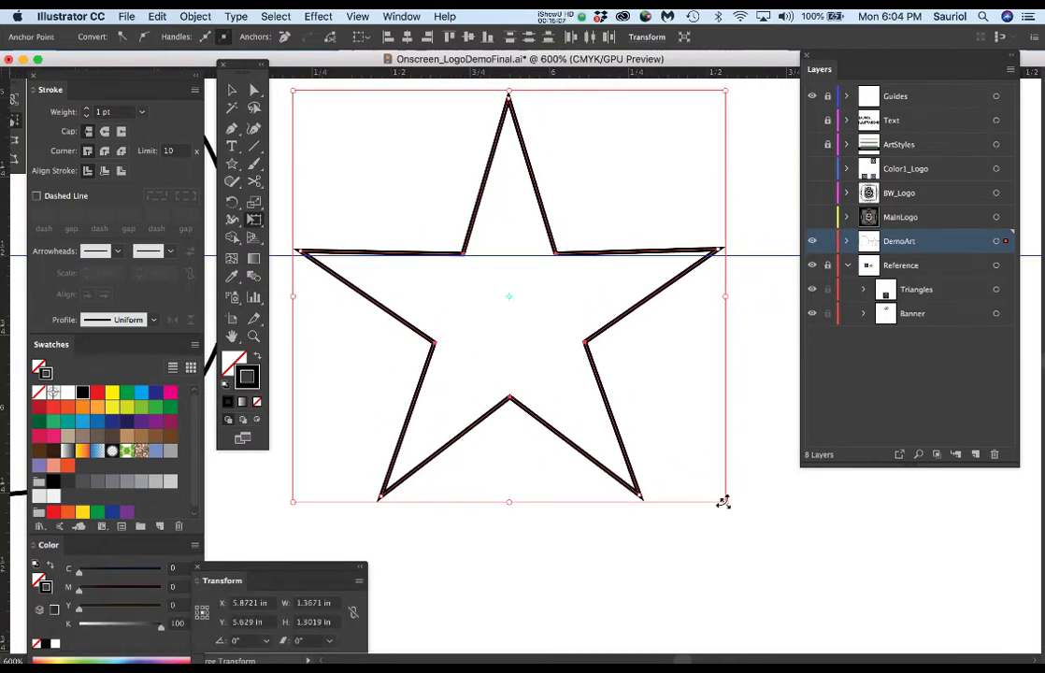
drag(723, 500, 746, 519)
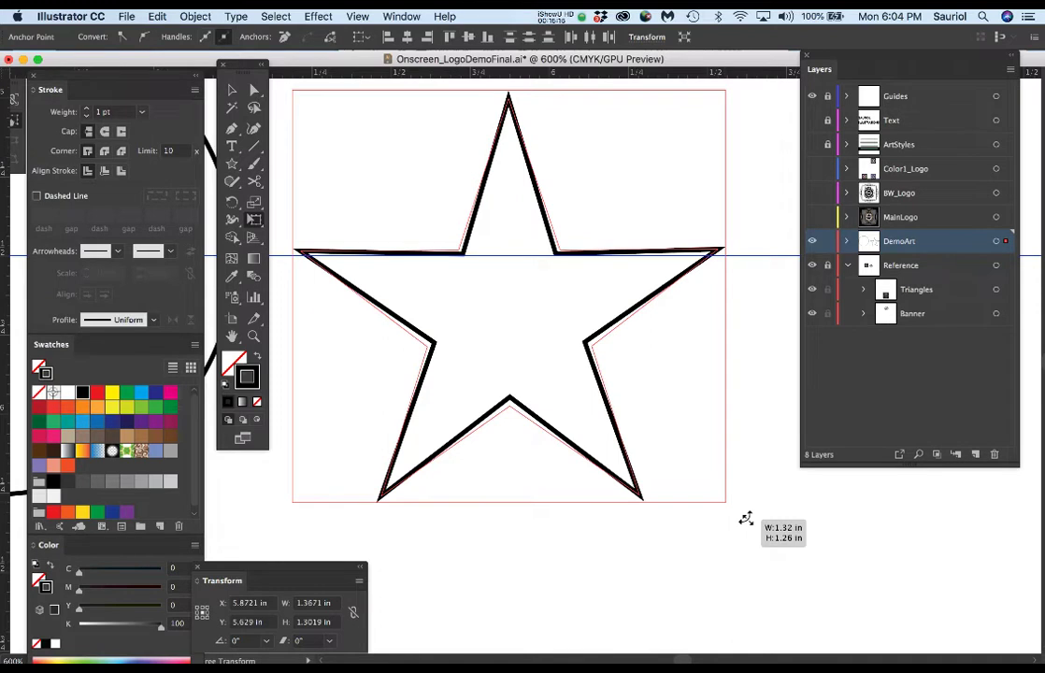
drag(745, 519, 745, 518)
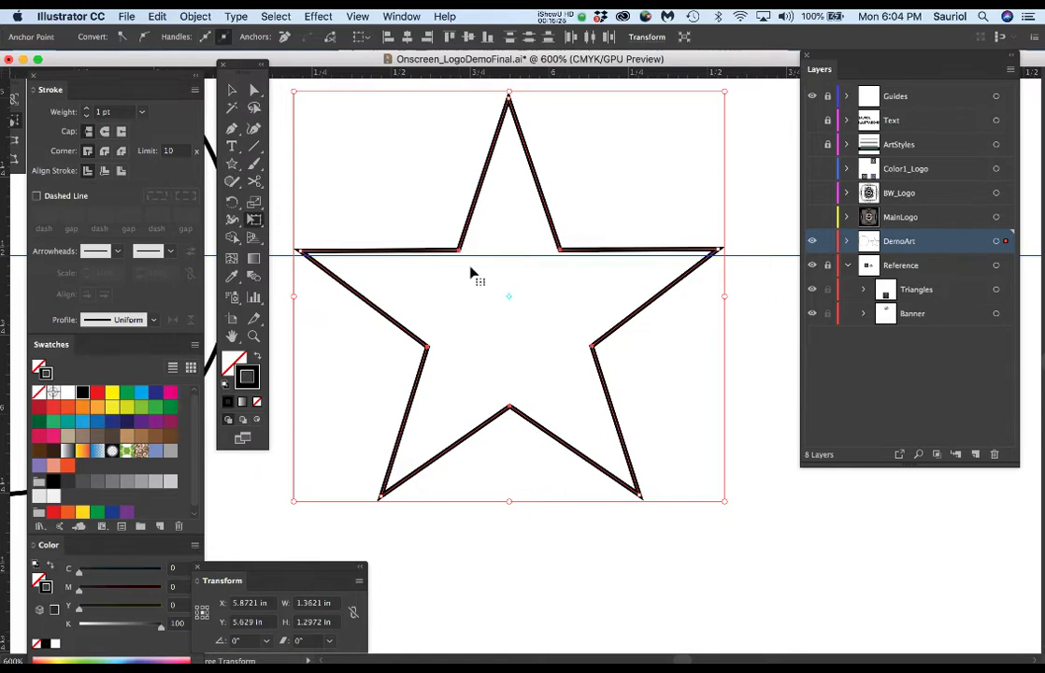
key(a)
drag(381, 192, 648, 430)
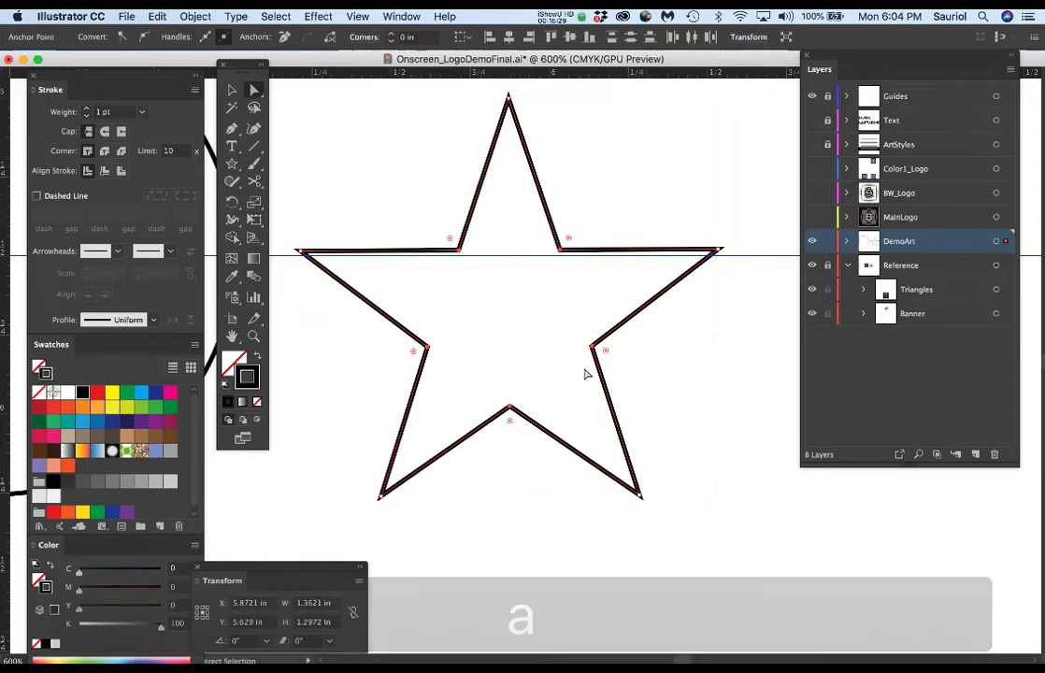
key(e)
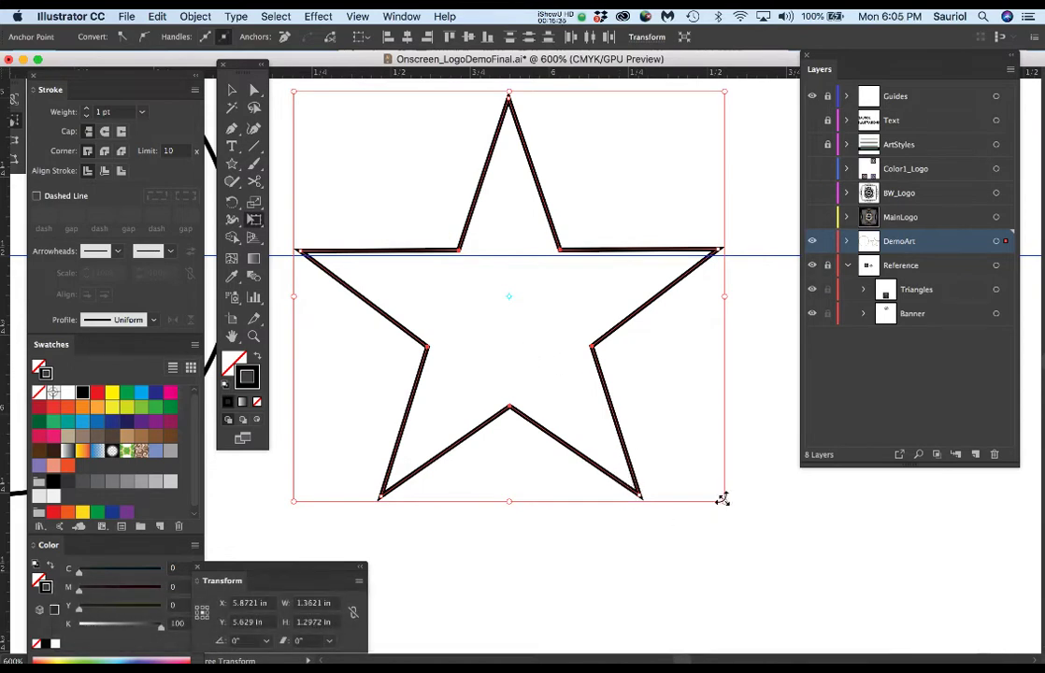
scroll(492, 315, down, 5)
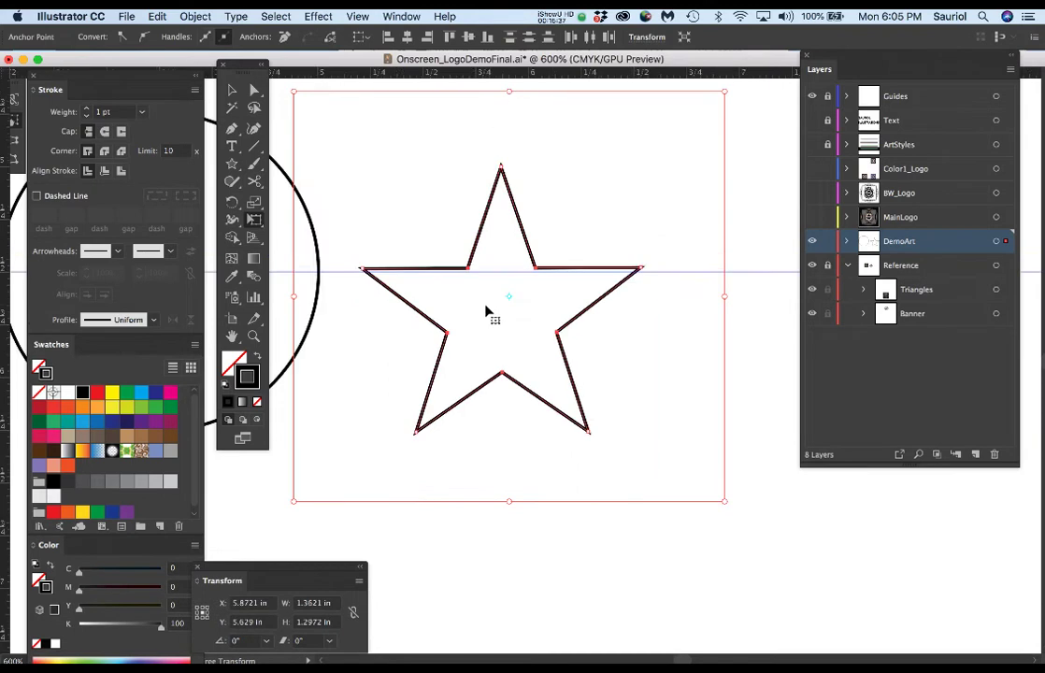
key(v)
key(v)
click(530, 364)
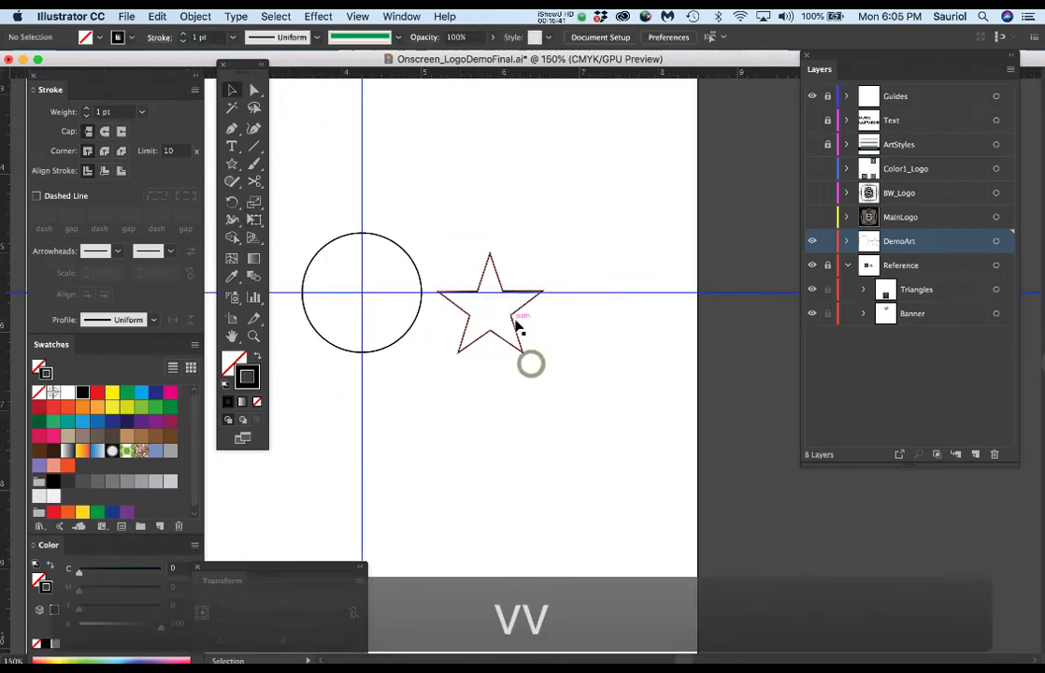
Scale the whole star down proportionally to about 0.20 in wide and 0.20 in high.
click(514, 324)
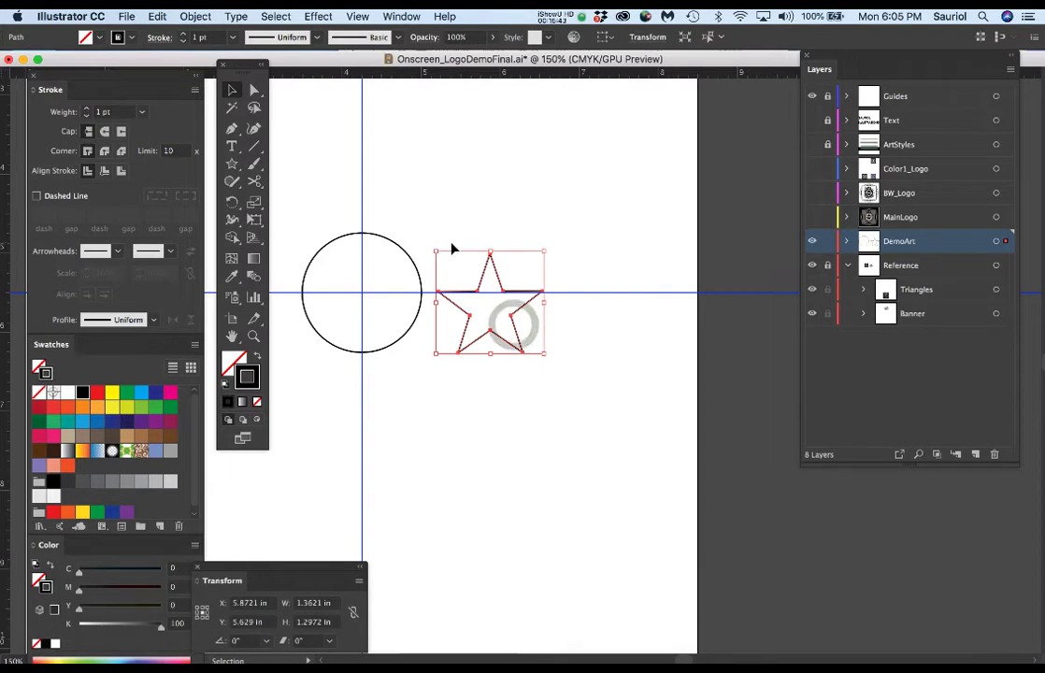
key(super+minus)
key(super+minus)
scroll(350, 120, up, 2)
scroll(352, 129, down, 3)
scroll(423, 263, up, 2)
scroll(427, 264, up, 1)
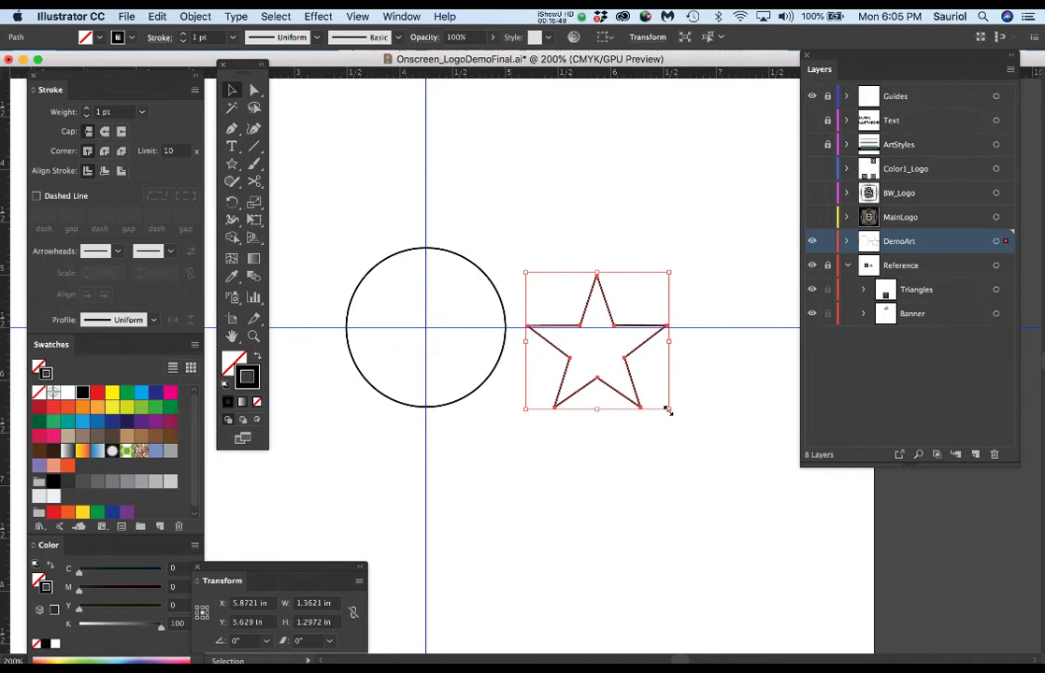
drag(668, 409, 543, 293)
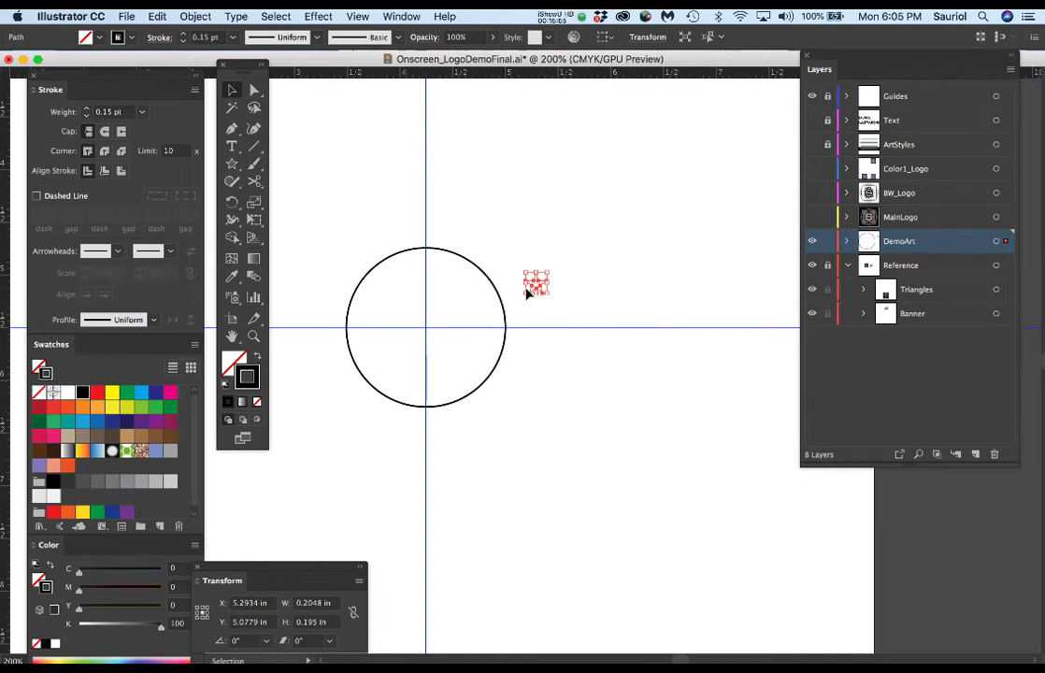
Move the small star inside the circle near its upper edge, at about X 4.26 in and Y 4.92 in.
scroll(482, 321, up, 2)
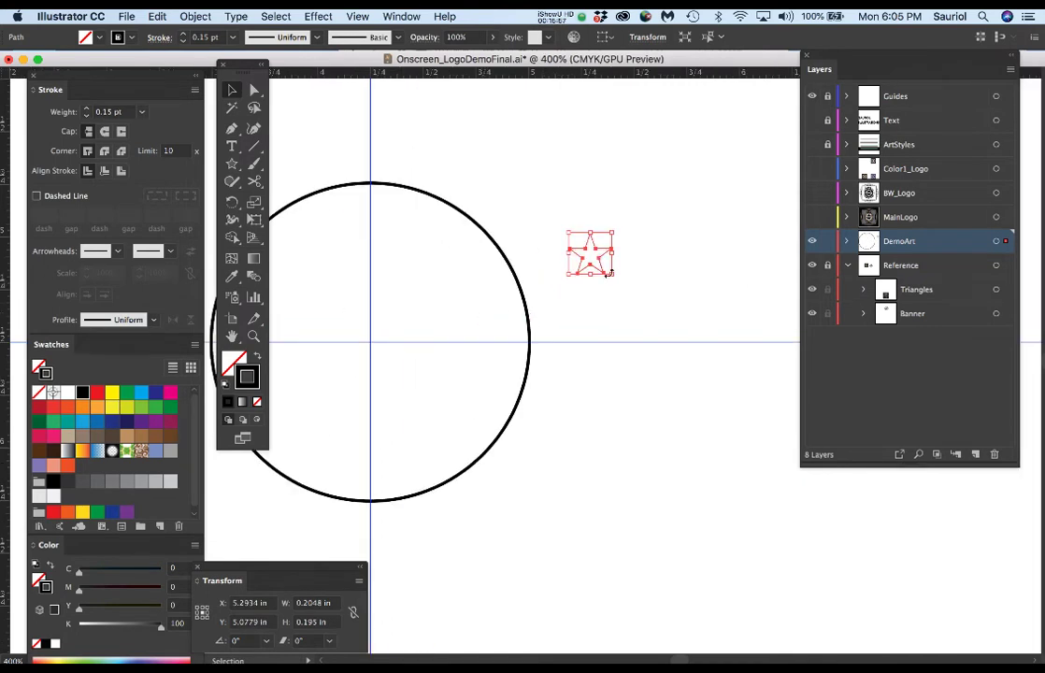
drag(571, 269, 455, 273)
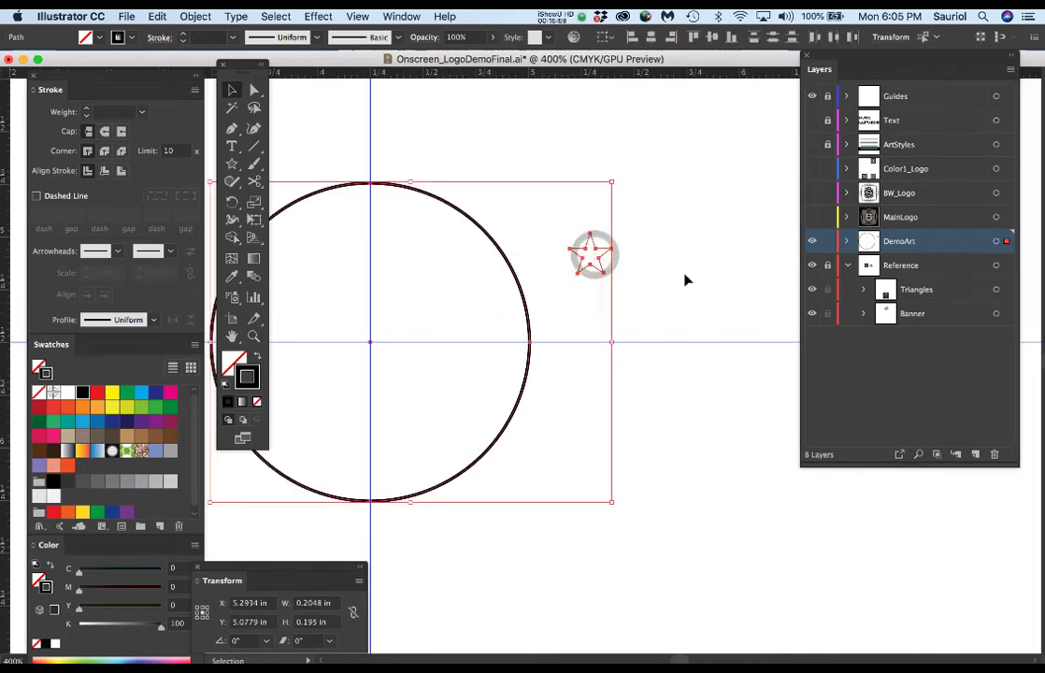
click(652, 267)
drag(636, 219, 500, 247)
click(600, 252)
key(e)
scroll(383, 239, down, 2)
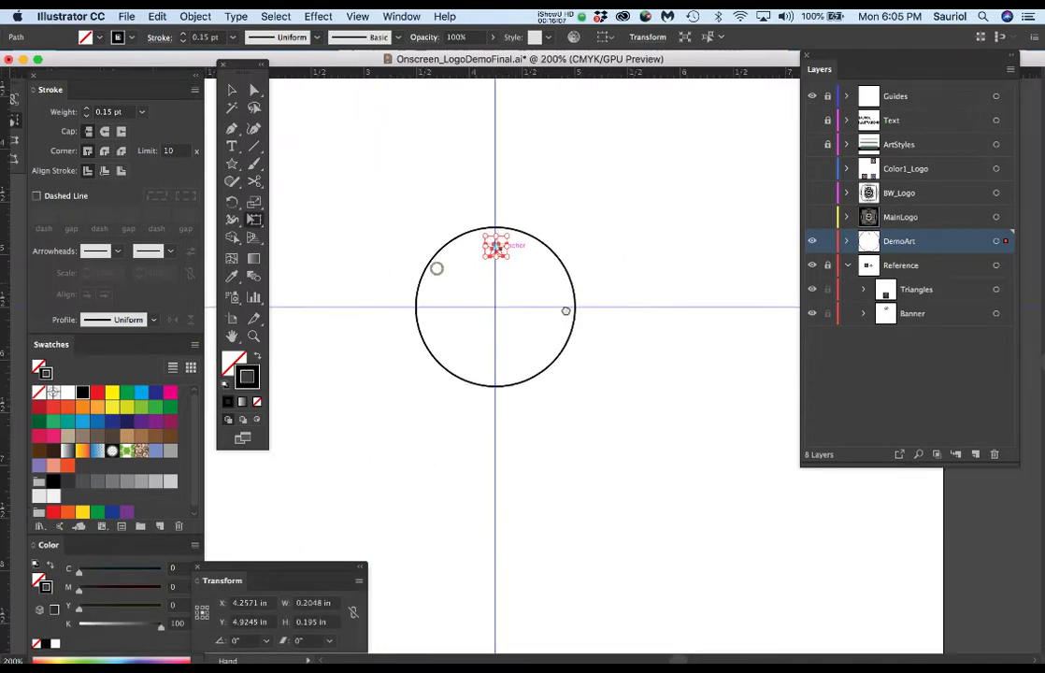
Unlock the Reference layer and move the Triangles badge image down beside the circle, to about X 1.64 in and Y 5.01 in.
drag(565, 311, 690, 442)
scroll(572, 338, down, 1)
drag(540, 285, 517, 345)
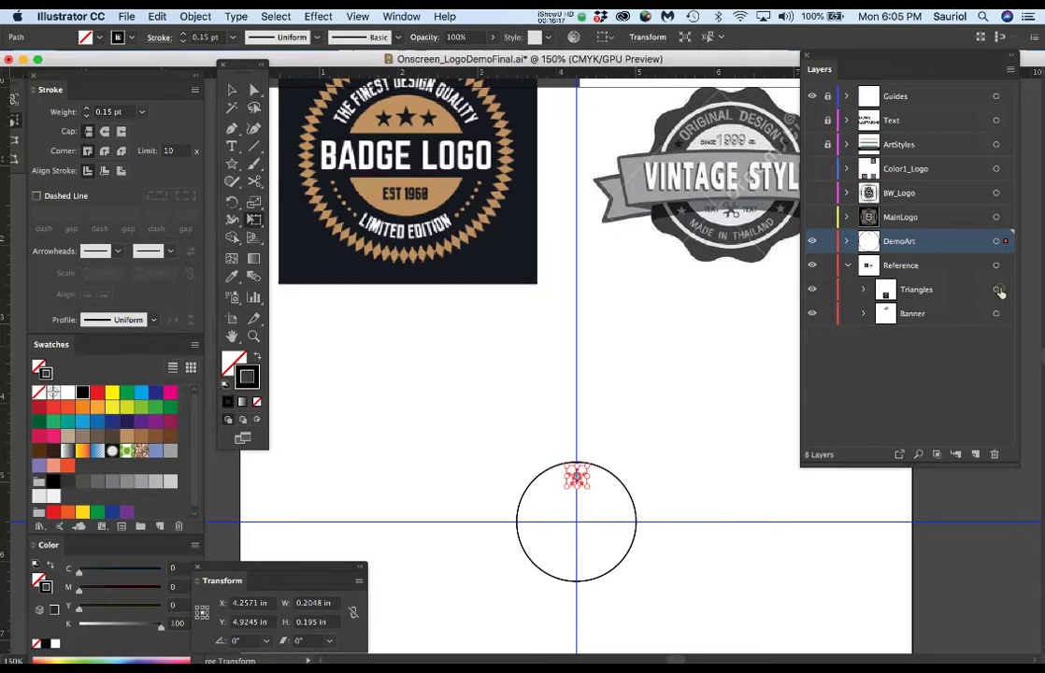
click(997, 290)
drag(469, 275, 430, 500)
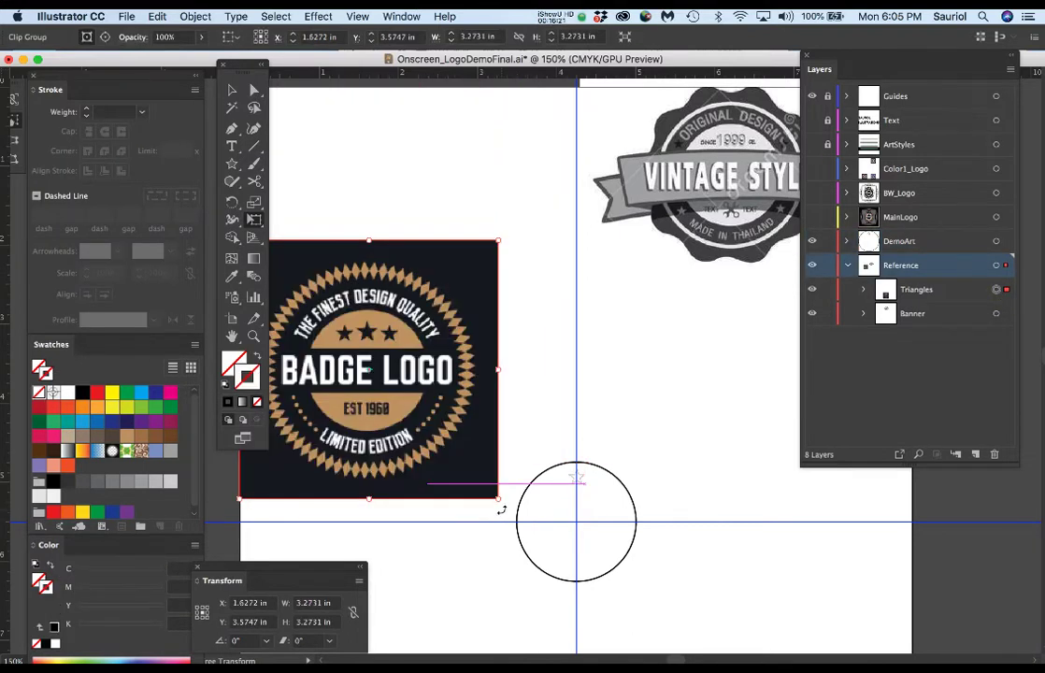
drag(415, 382, 417, 495)
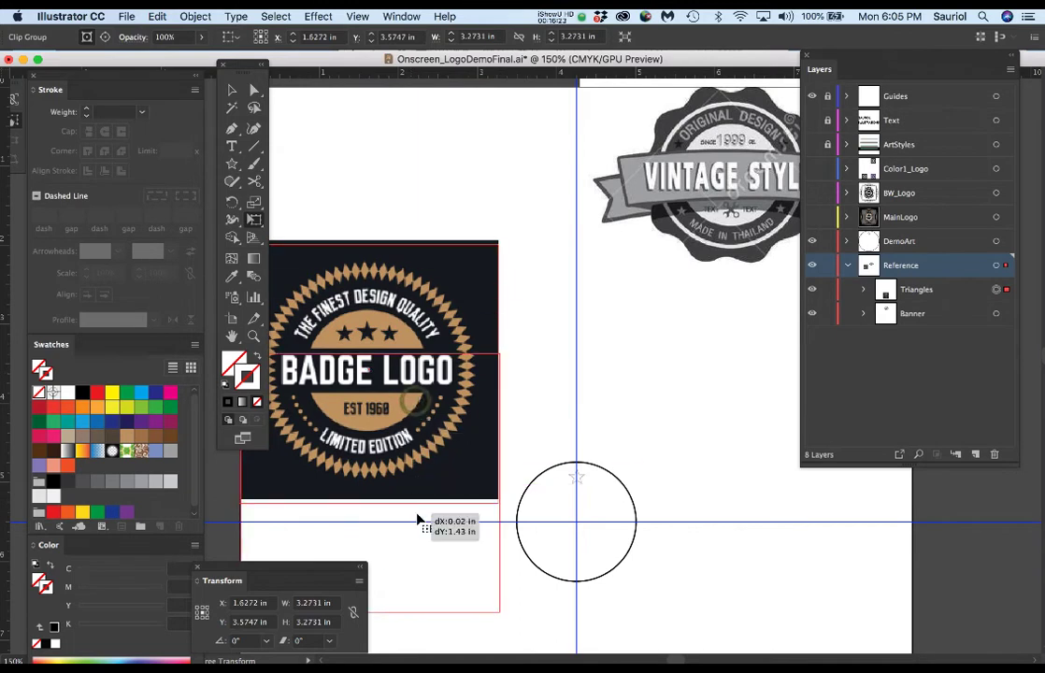
Shorten the Layers panel and move it clear of the artwork, keeping the badge image and circle in view together.
scroll(559, 507, up, 2)
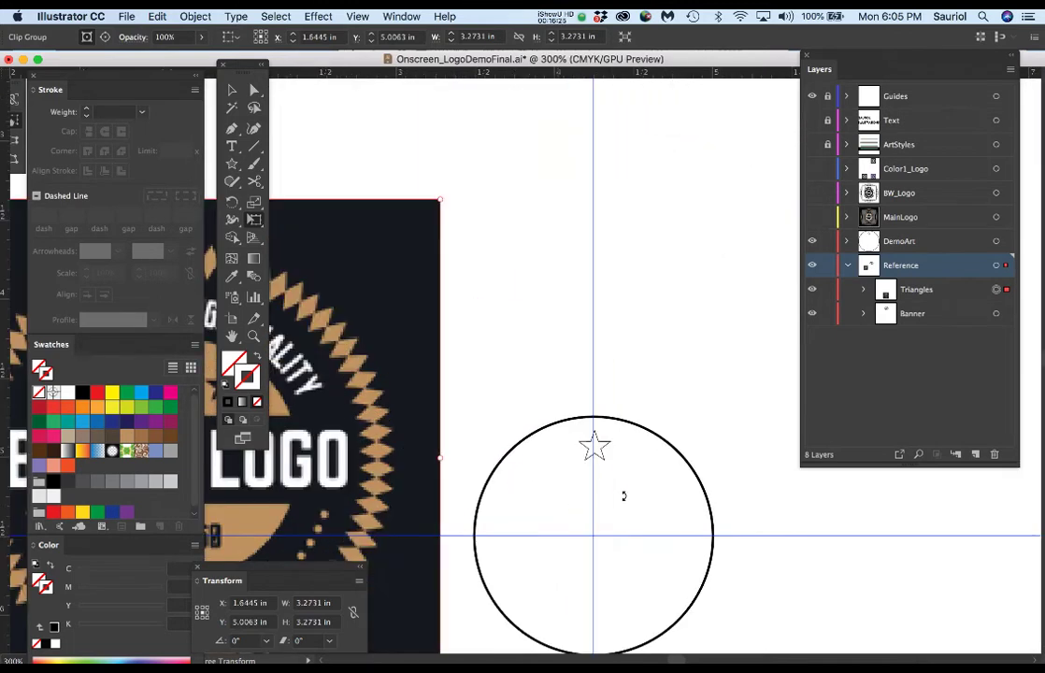
drag(637, 478, 733, 399)
drag(1017, 466, 1017, 368)
drag(892, 59, 910, 36)
drag(700, 410, 729, 408)
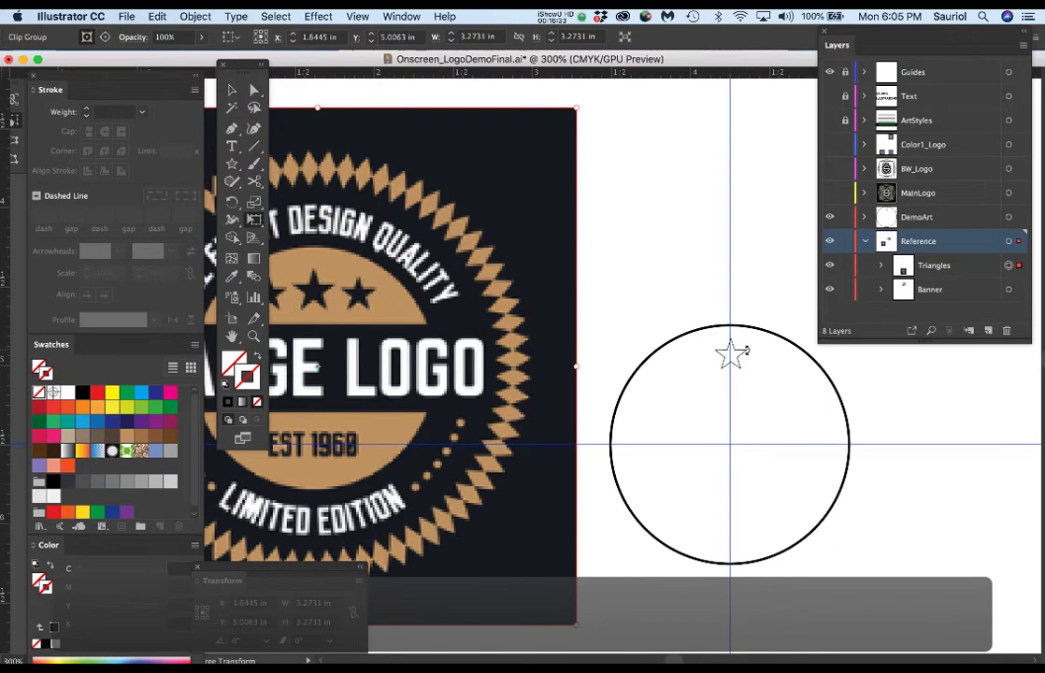
Select the small star, set its X position to 4.25 in so it sits on the vertical guide, and save the document.
super+click(746, 383)
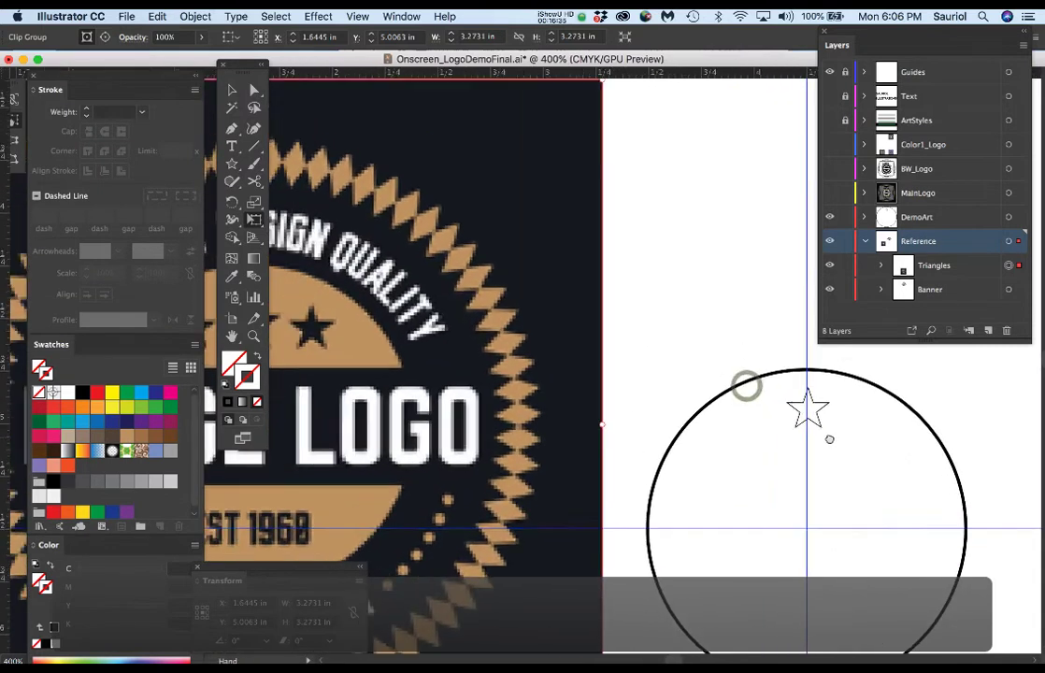
key(v)
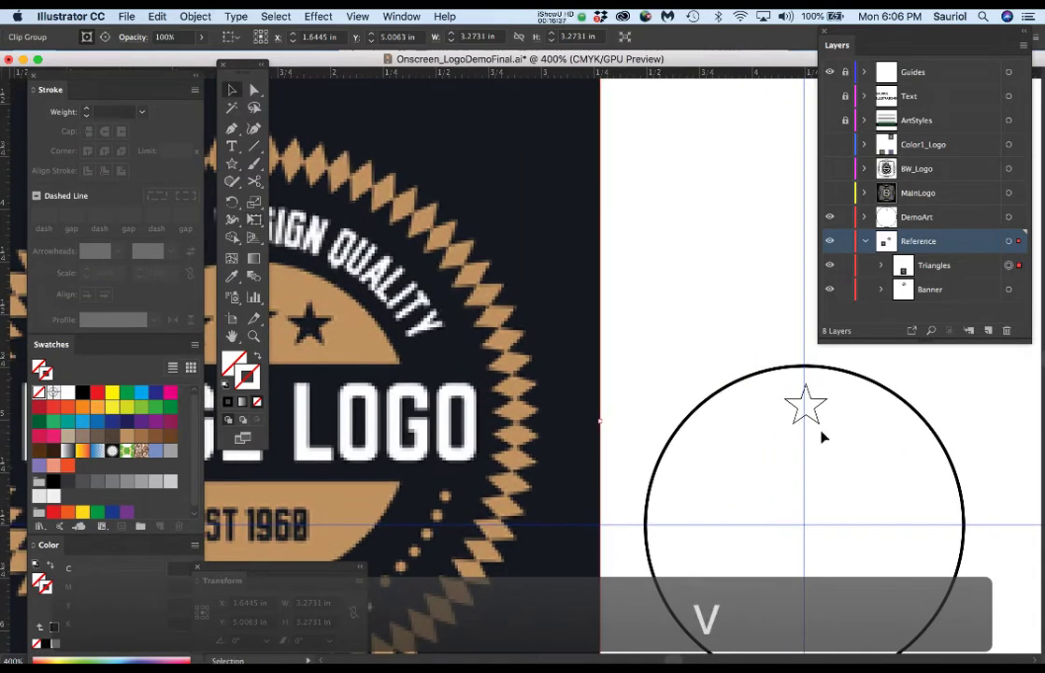
click(811, 422)
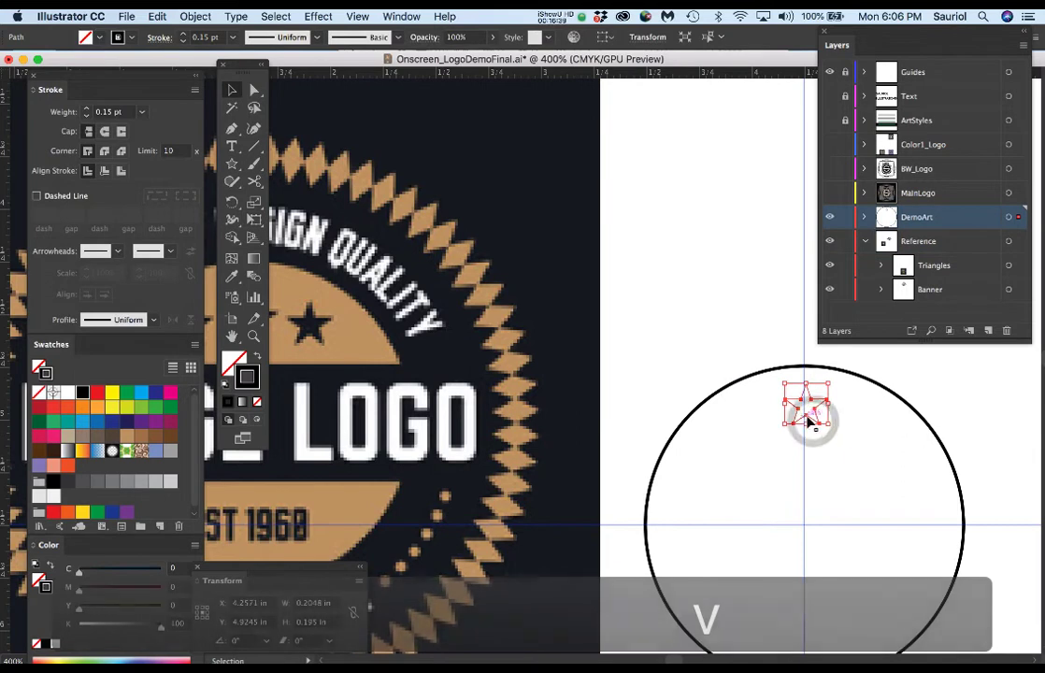
drag(237, 575, 589, 136)
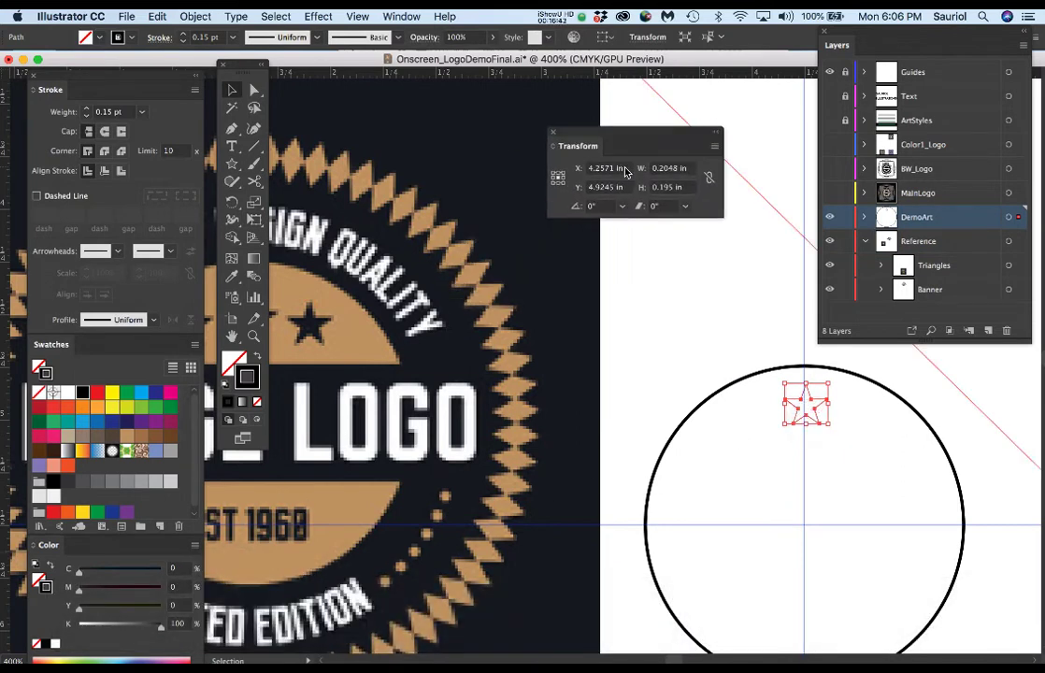
click(602, 168)
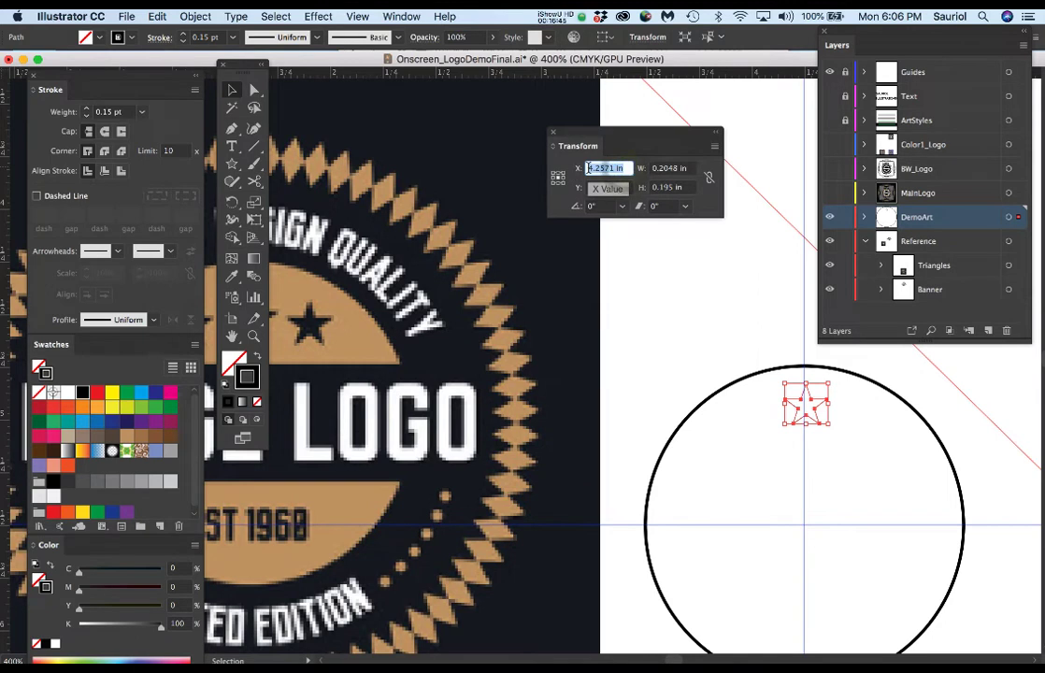
text(4.25)
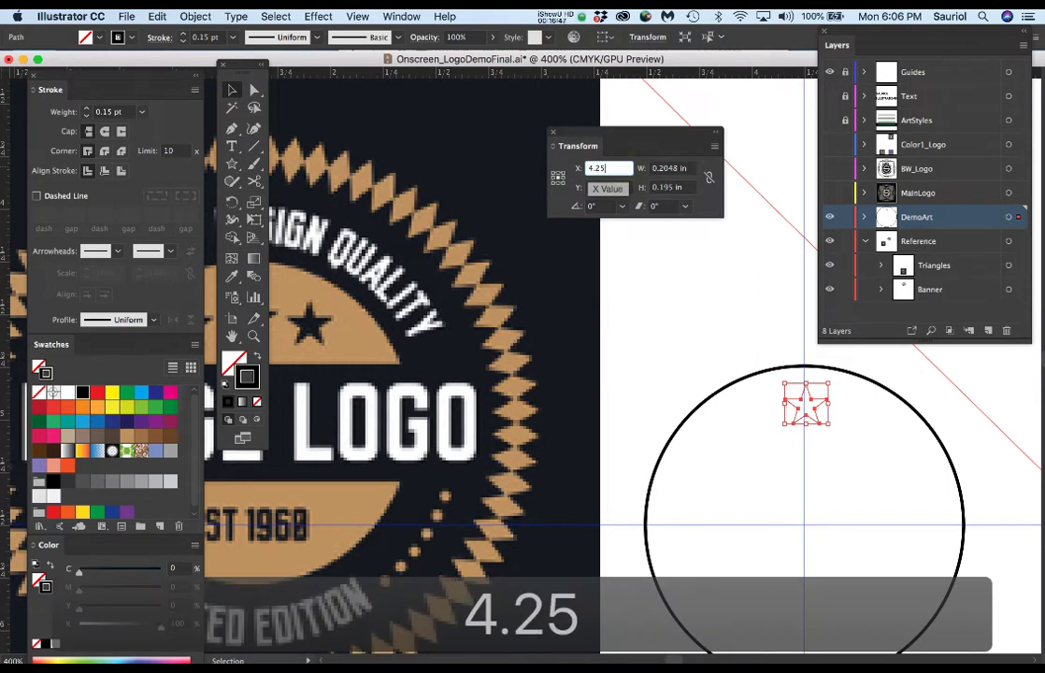
key(Return)
key(a)
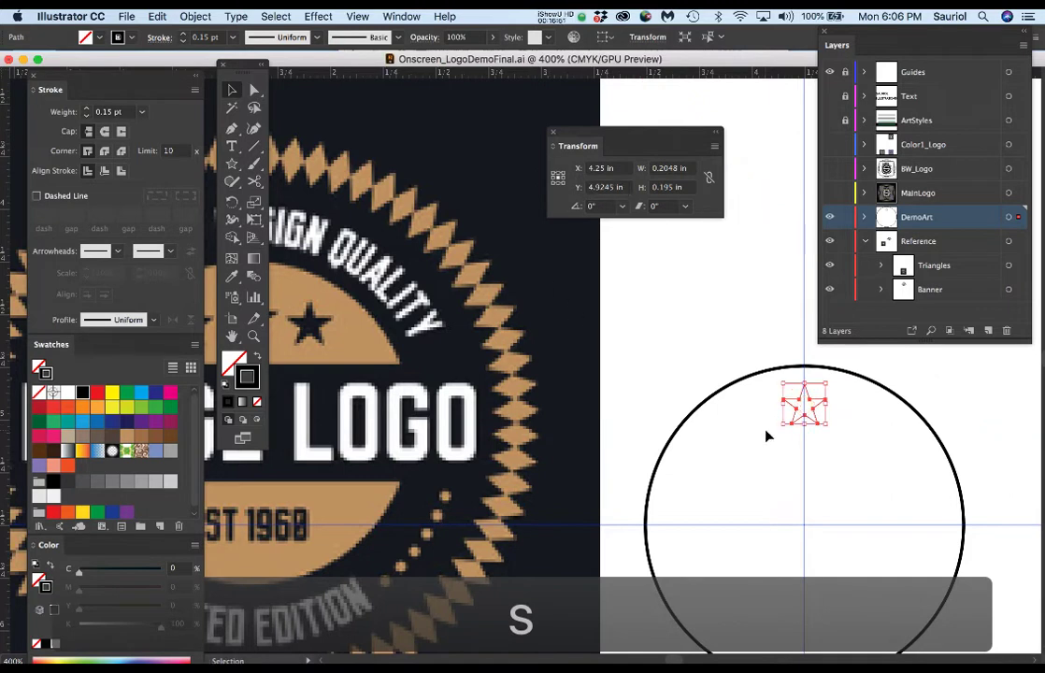
Remove the star's stroke and fill it with black.
click(240, 374)
key(slash)
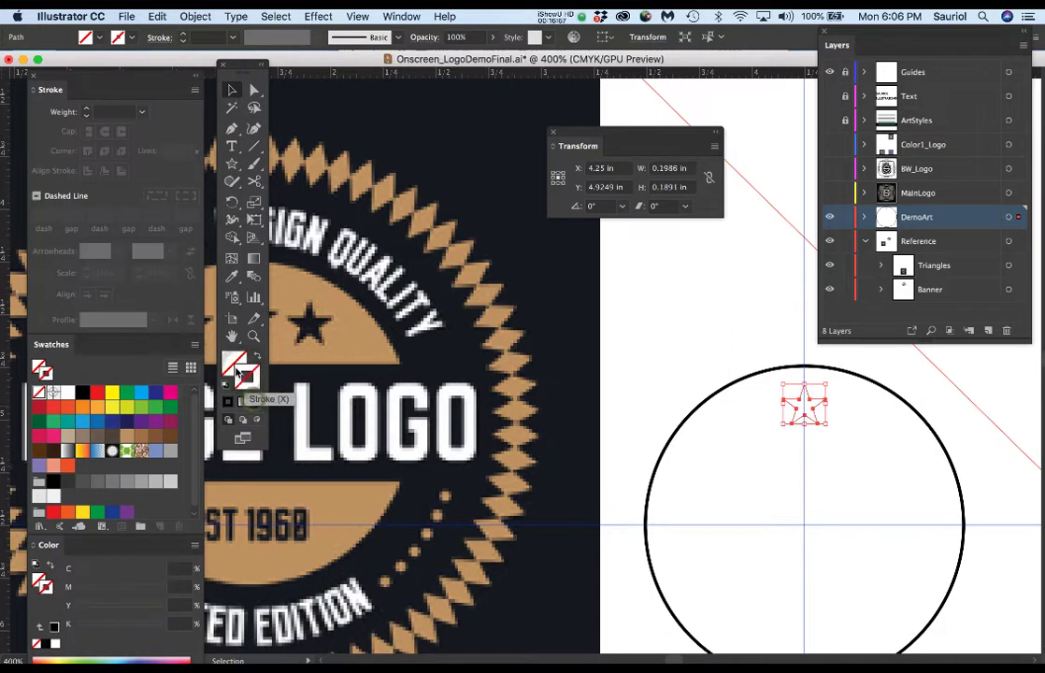
click(241, 360)
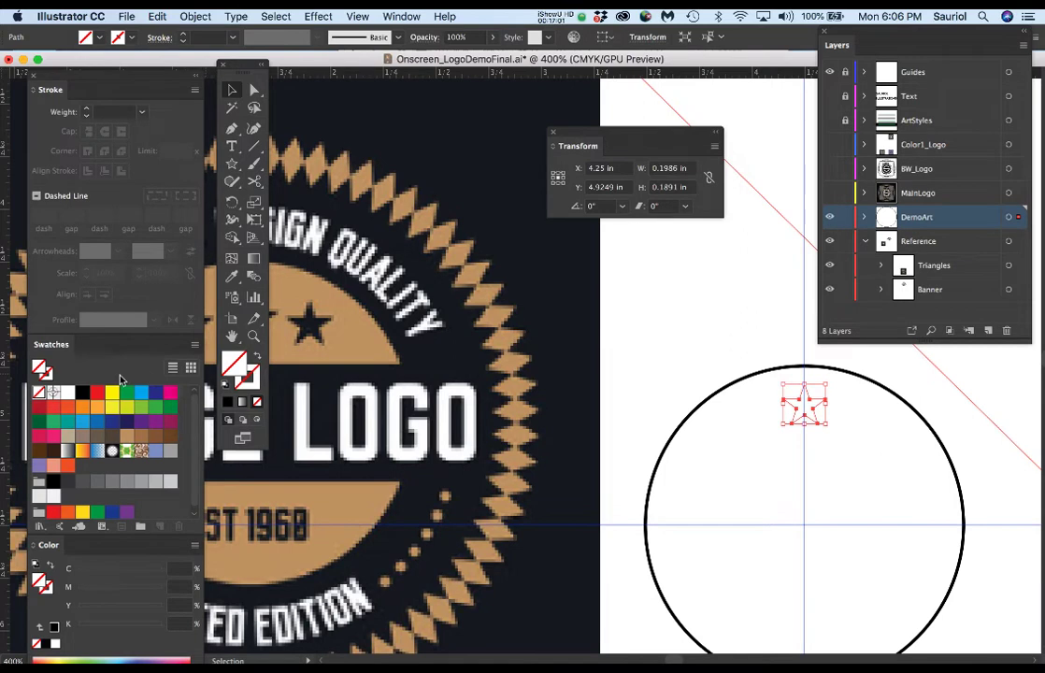
click(82, 394)
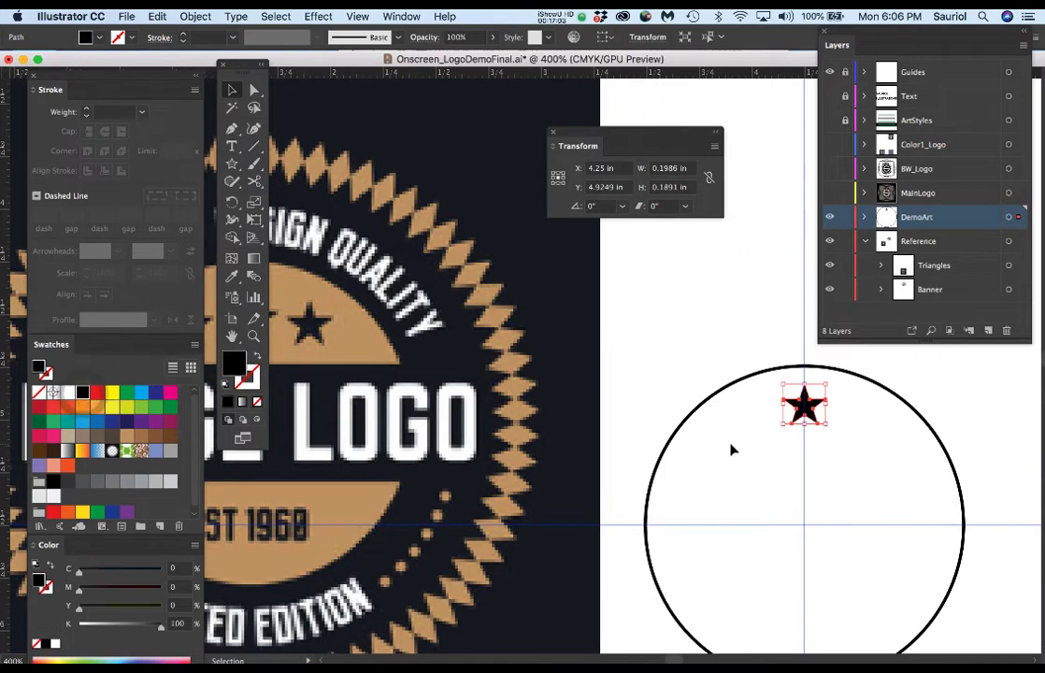
Scale the black star down proportionally to about 0.15 in wide and 0.14 in high, with its X position at 4.25 in.
scroll(727, 448, down, 1)
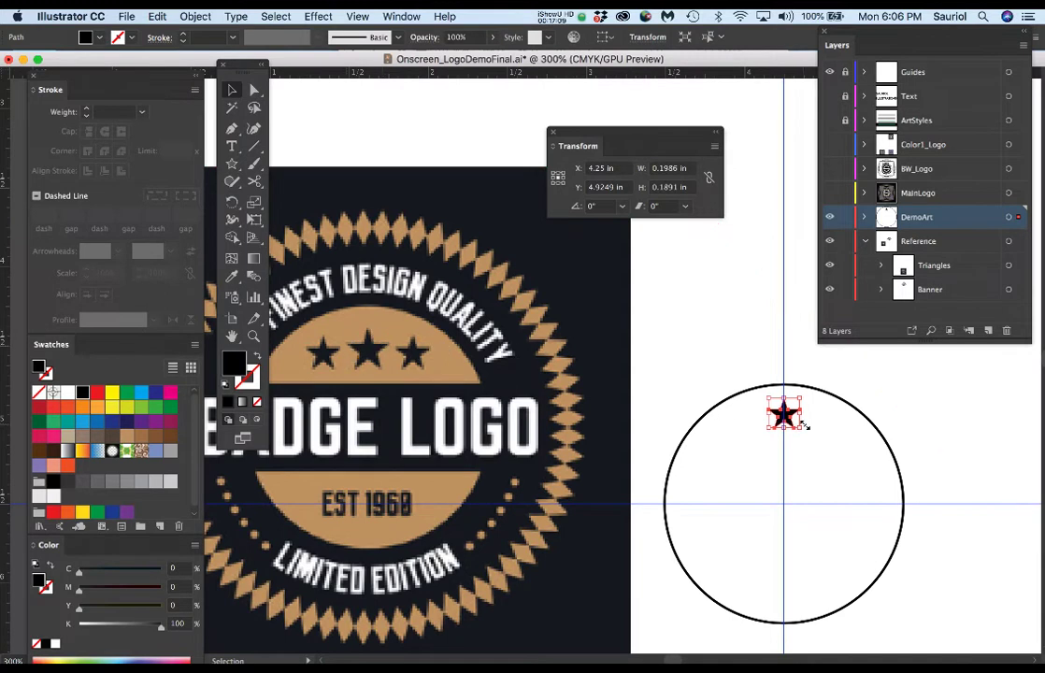
scroll(804, 425, up, 3)
drag(791, 431, 768, 412)
click(624, 170)
text(4)
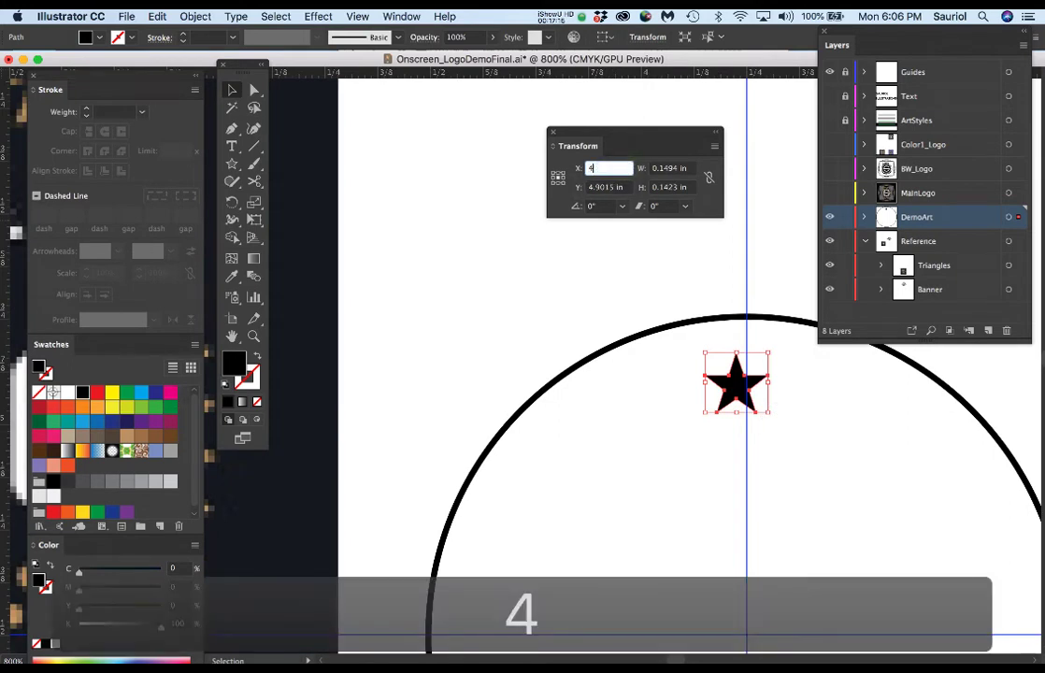
text(.25)
key(Return)
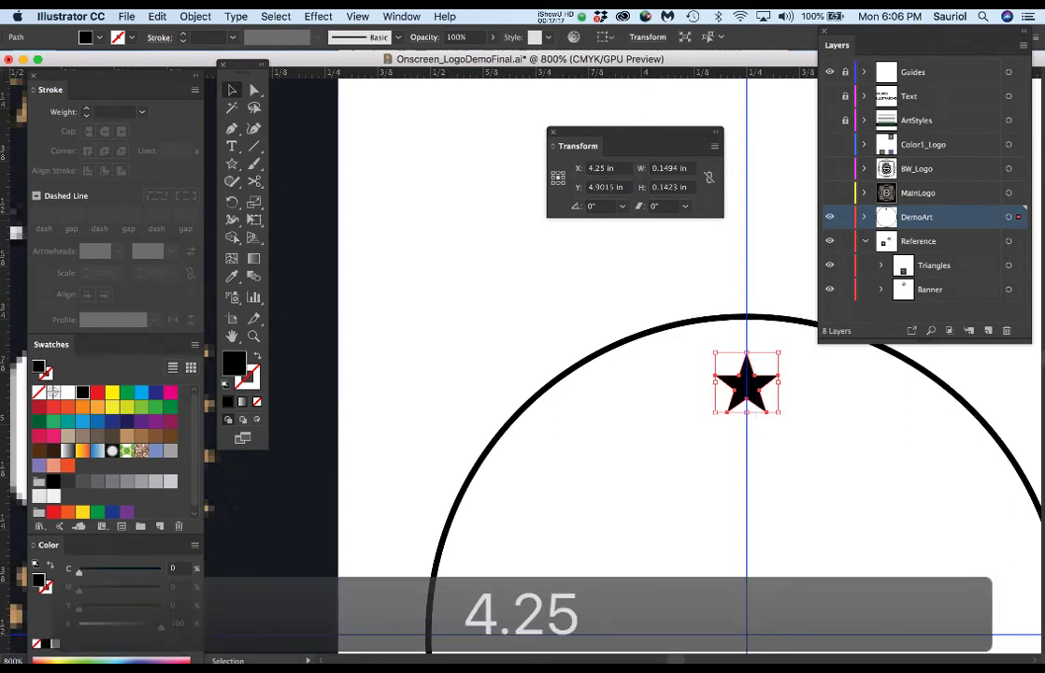
Move the Transform panel clear of the circle's upper edge, keeping the star in view.
key(super+minus)
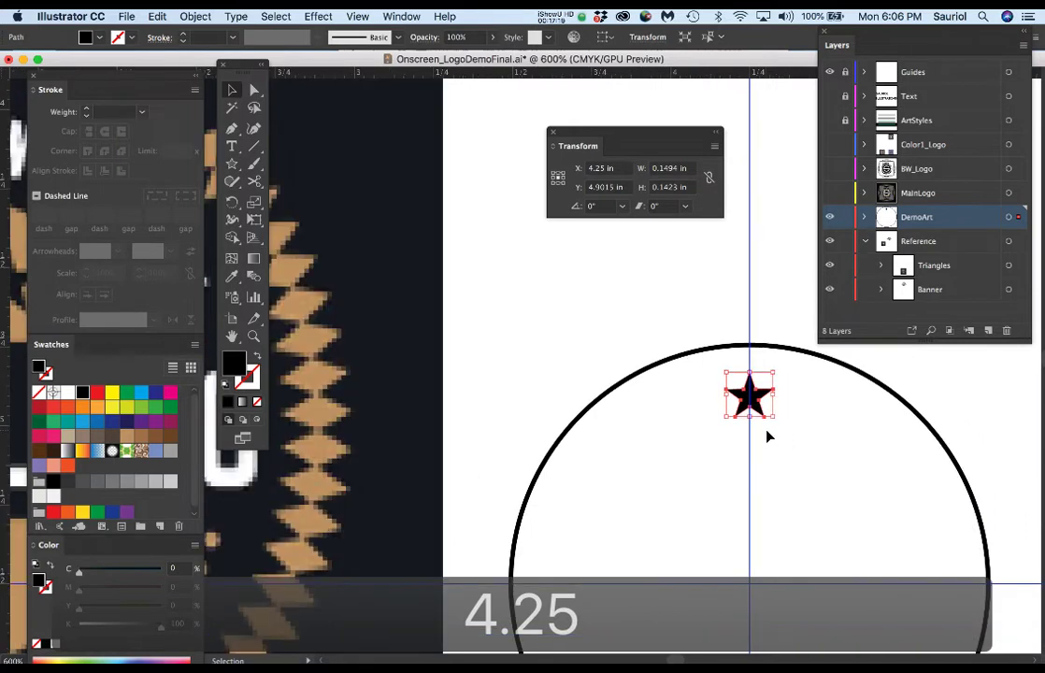
drag(773, 453, 728, 398)
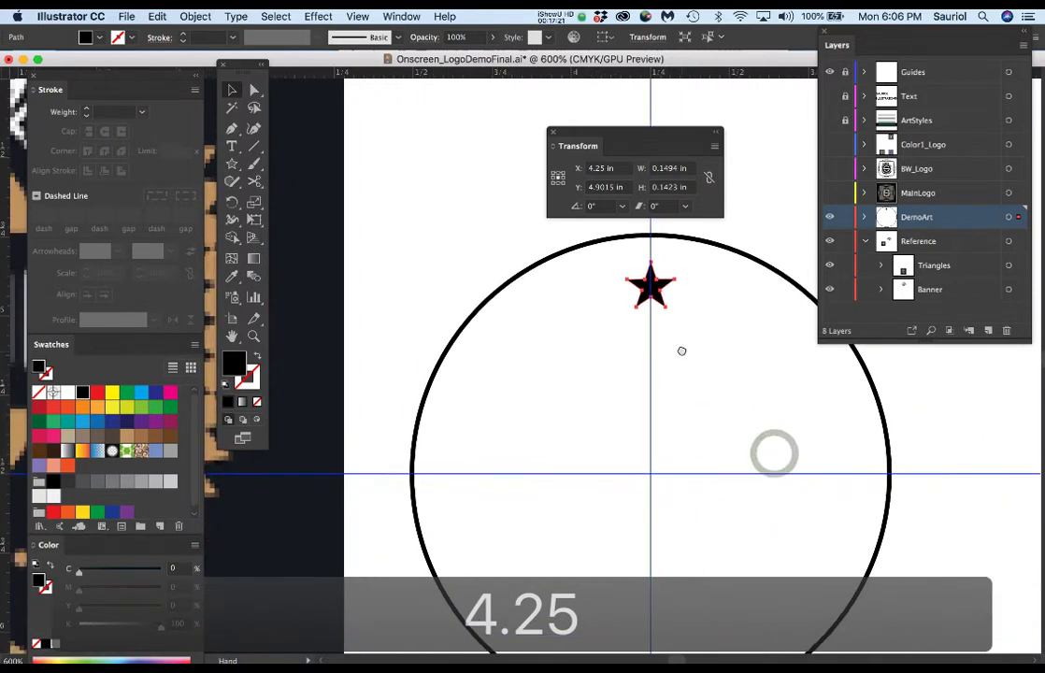
drag(644, 137, 527, 93)
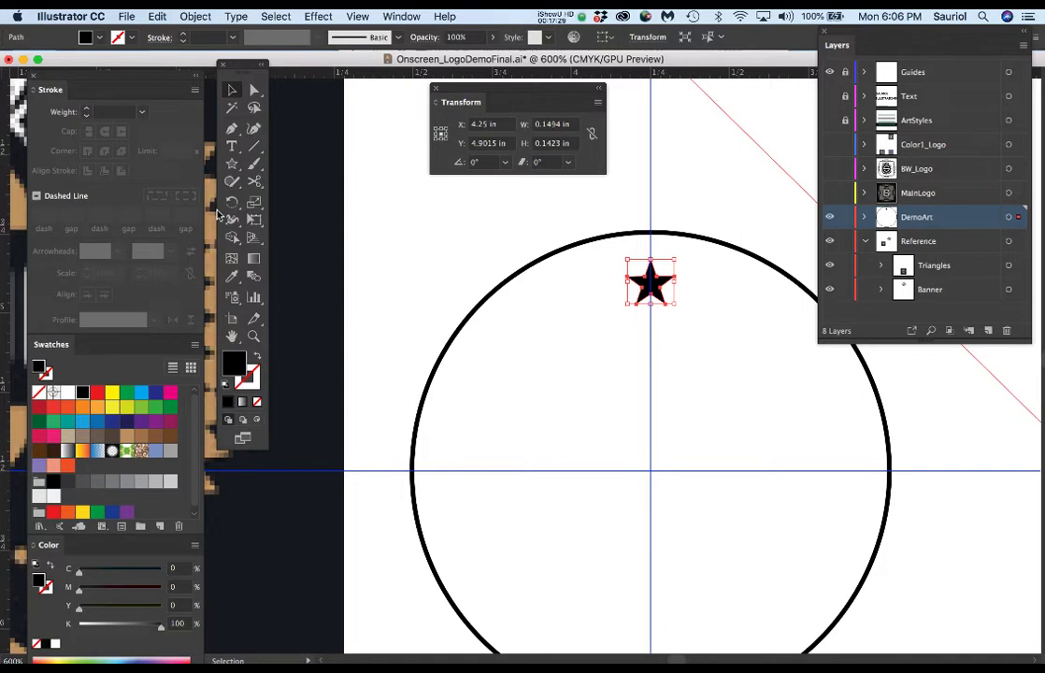
With the Scale tool active, examine the star's default reference point up close and check the DemoArt layer's colour in its options.
key(s)
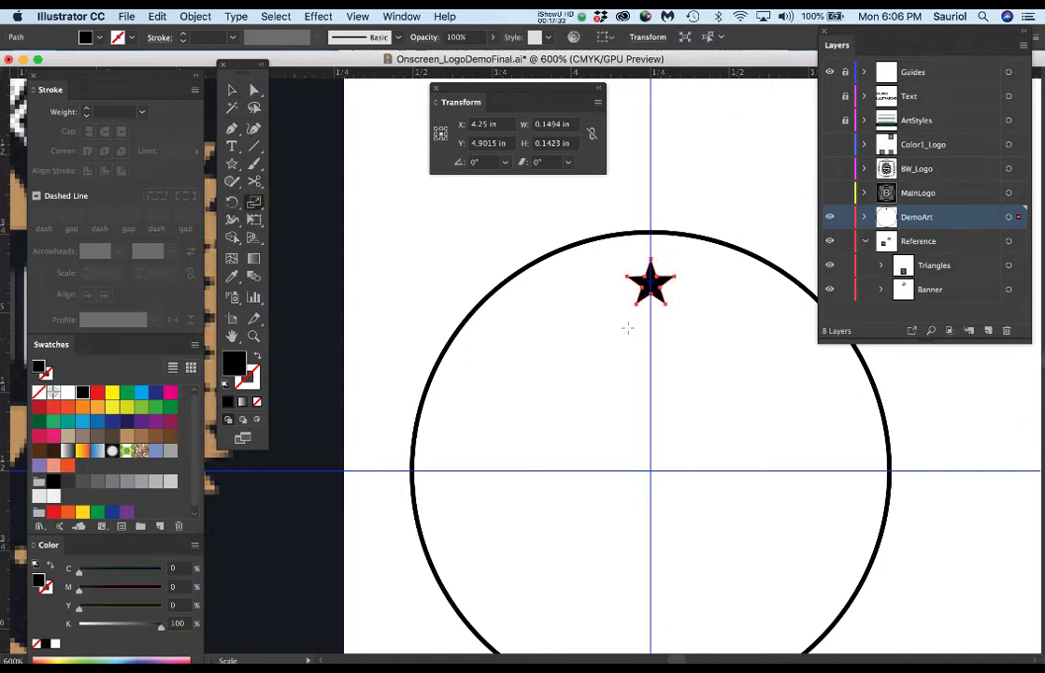
scroll(648, 250, up, 5)
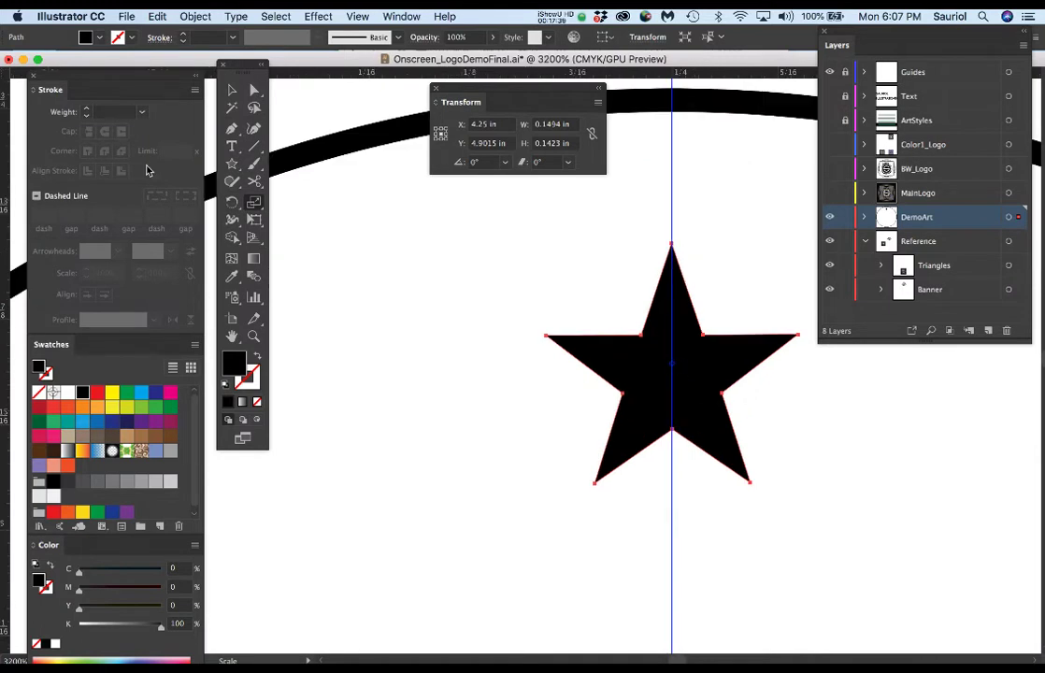
double_click(953, 227)
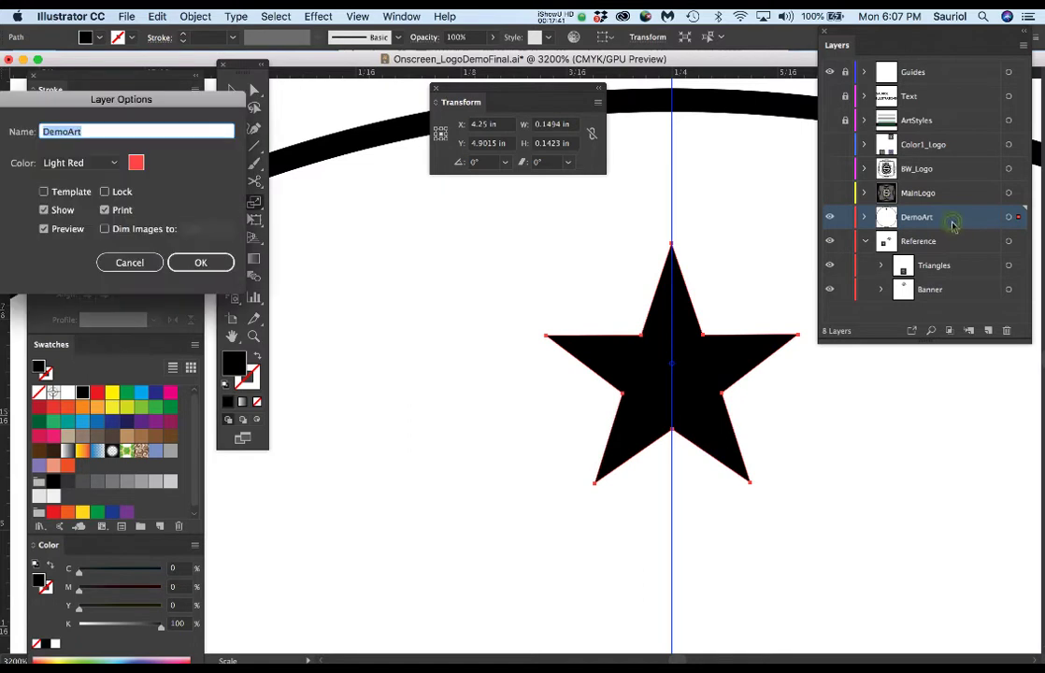
click(200, 262)
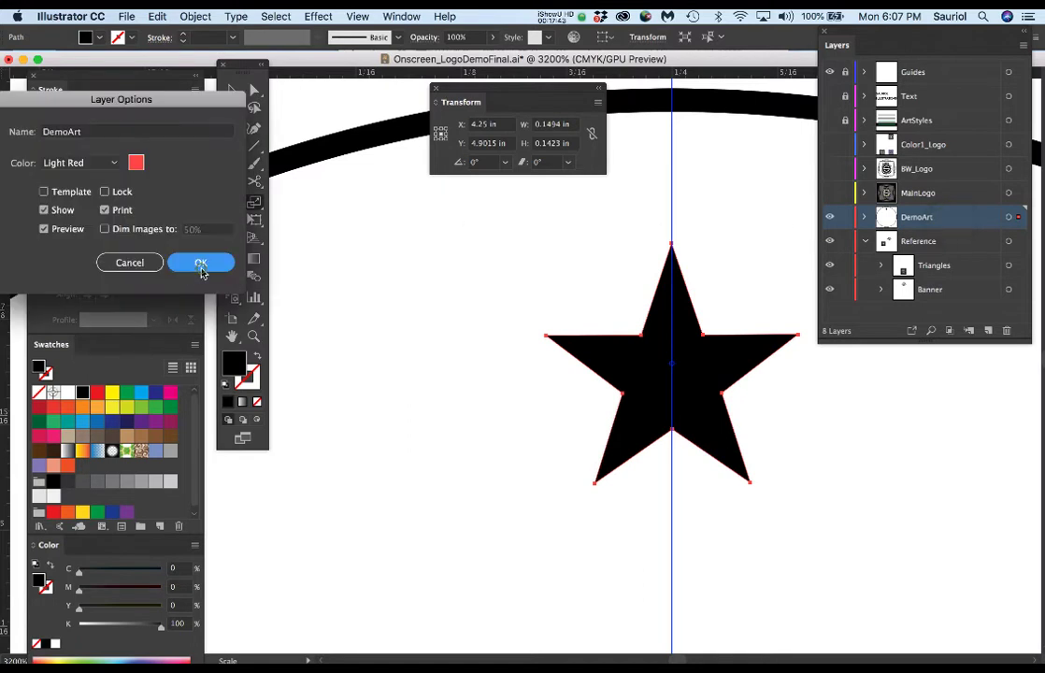
scroll(699, 359, up, 1)
scroll(649, 366, up, 1)
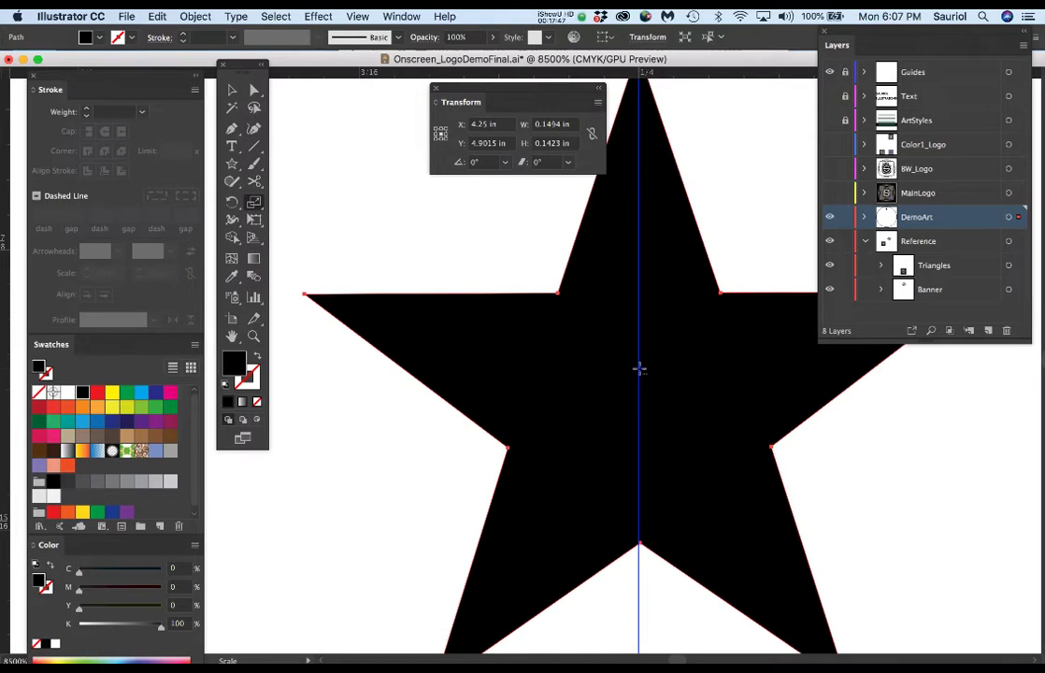
scroll(674, 358, down, 4)
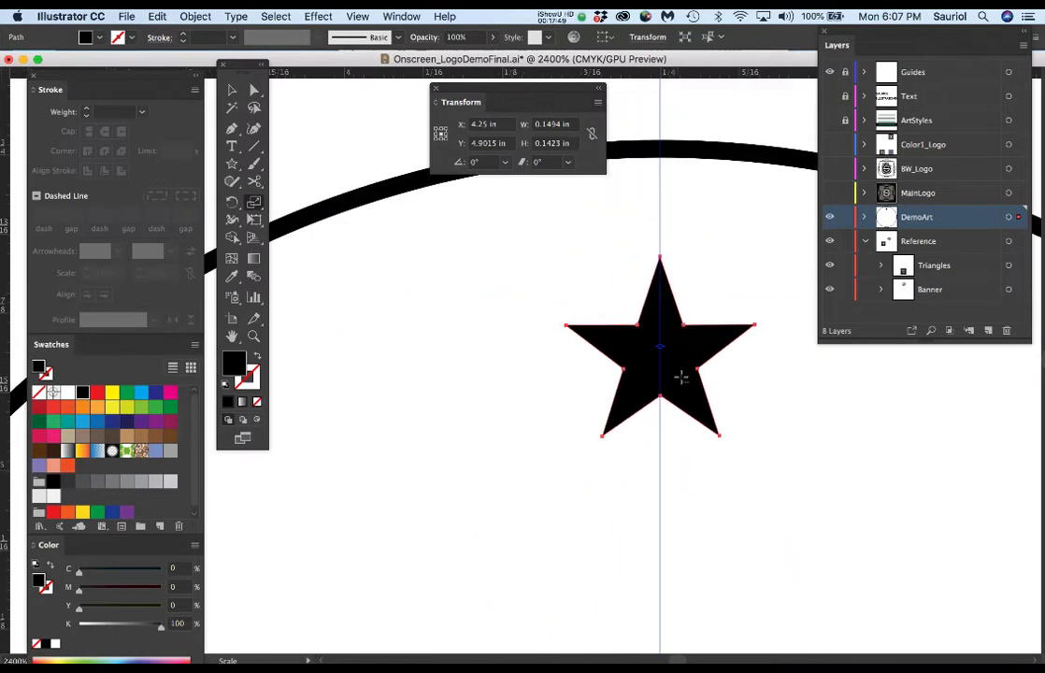
scroll(681, 376, down, 2)
scroll(703, 392, down, 3)
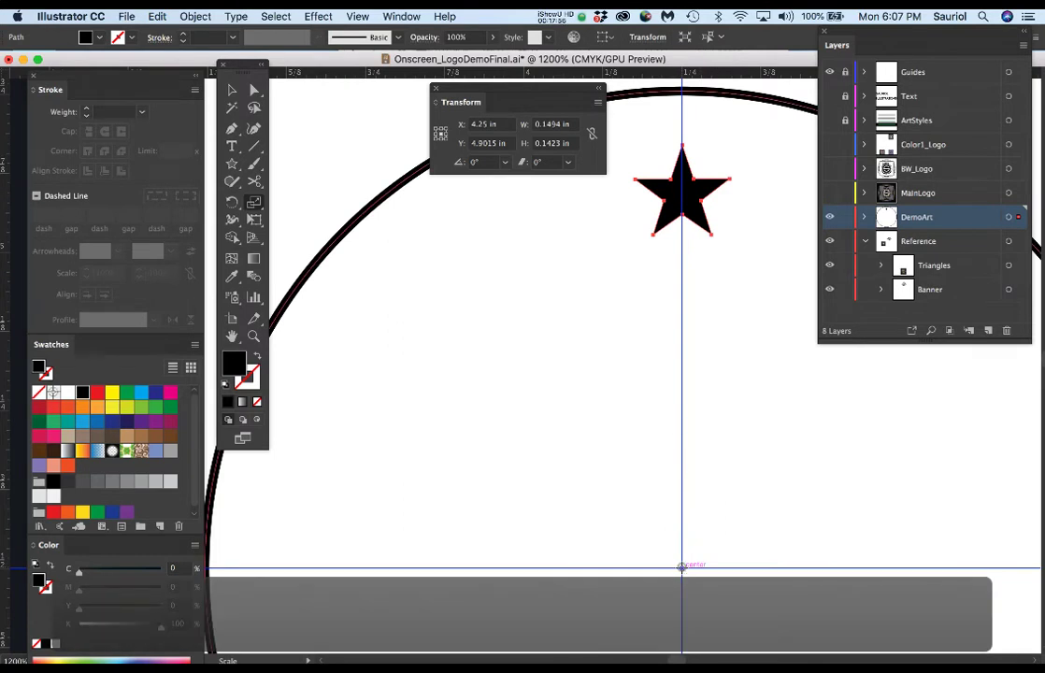
alt+click(680, 566)
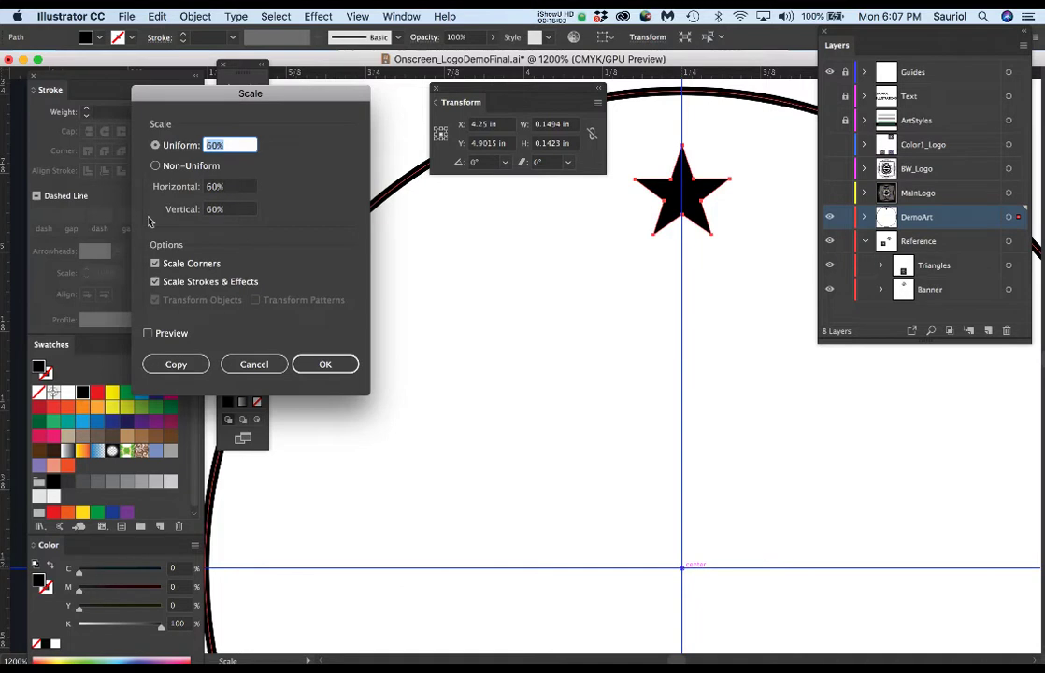
drag(175, 105, 244, 130)
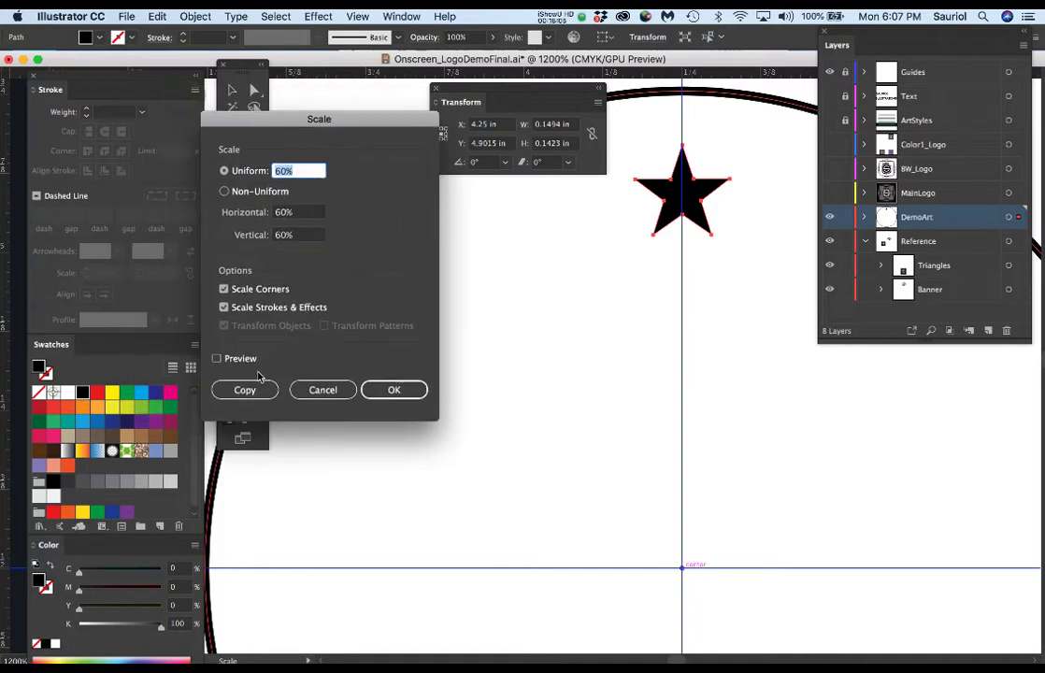
click(304, 391)
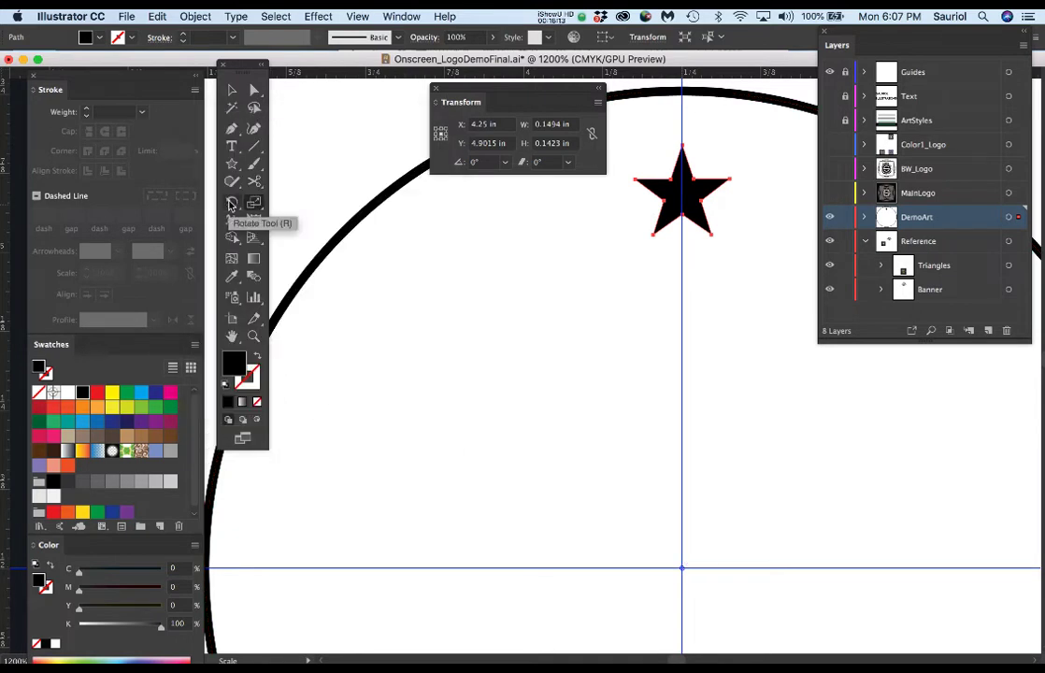
Set up a numeric rotation of the star about the circle's centre and preview it at 10°.
click(232, 203)
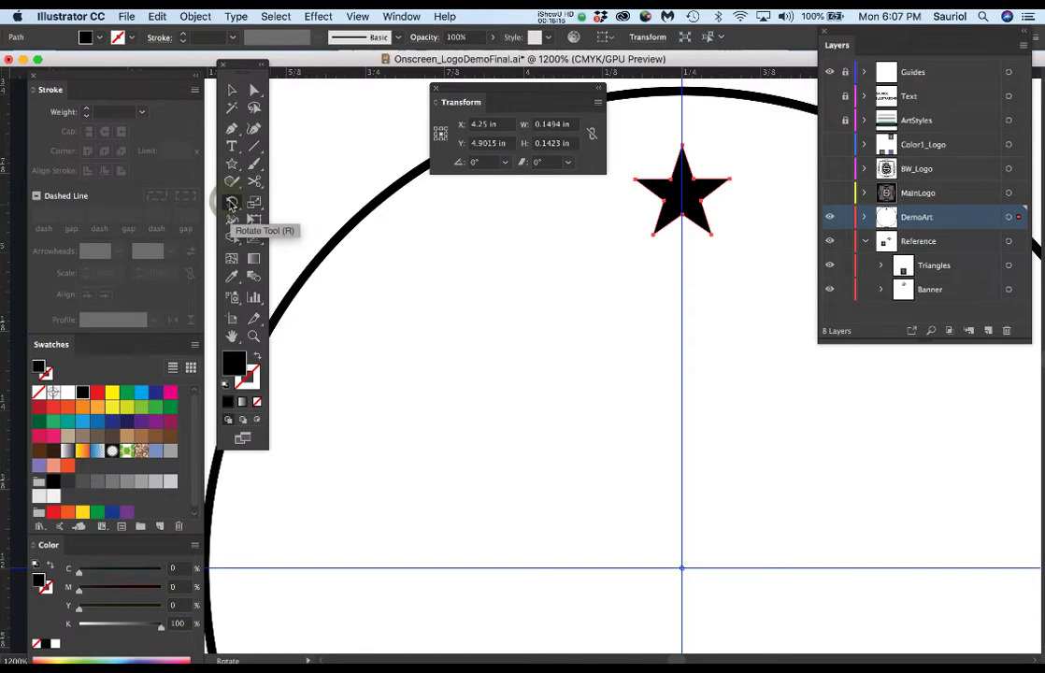
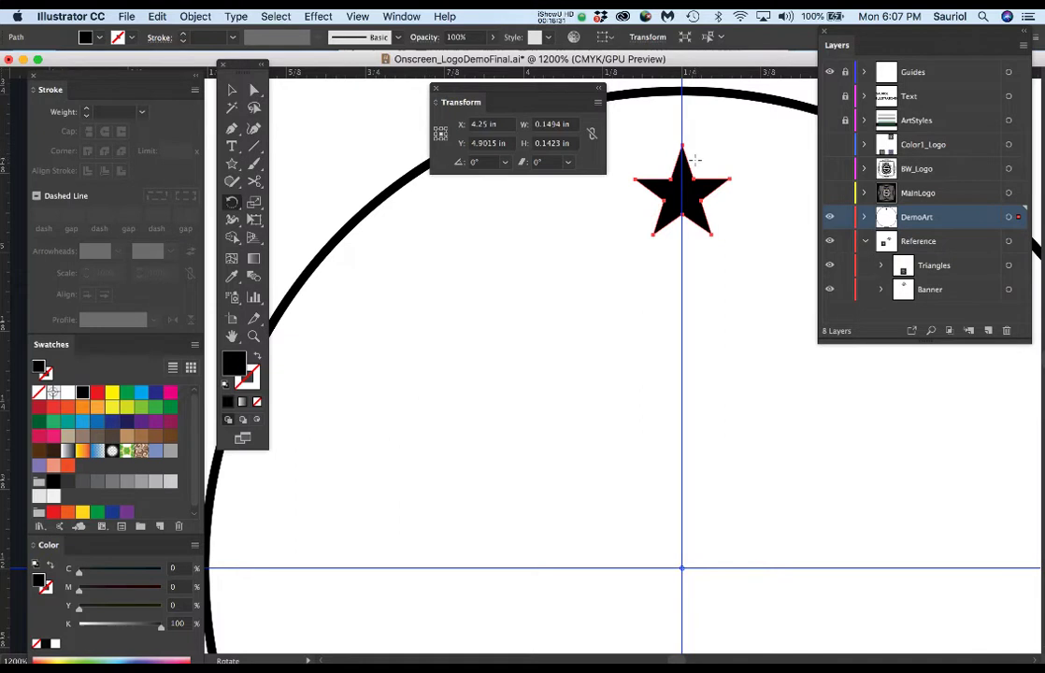
key(v)
key(super+equal)
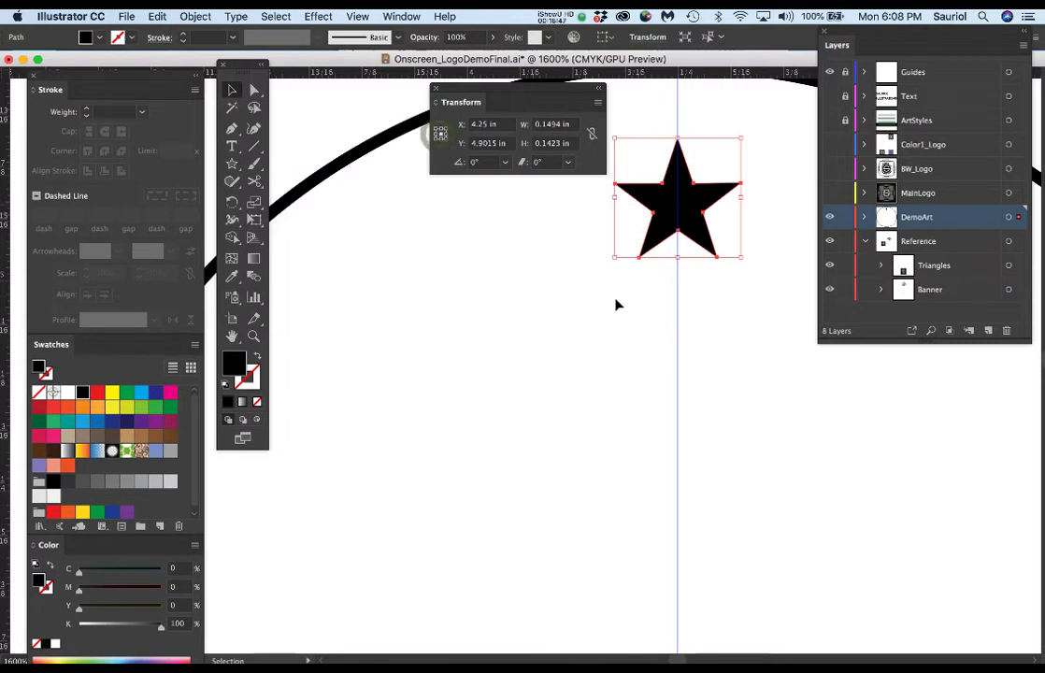
scroll(614, 320, down, 1)
scroll(614, 321, down, 1)
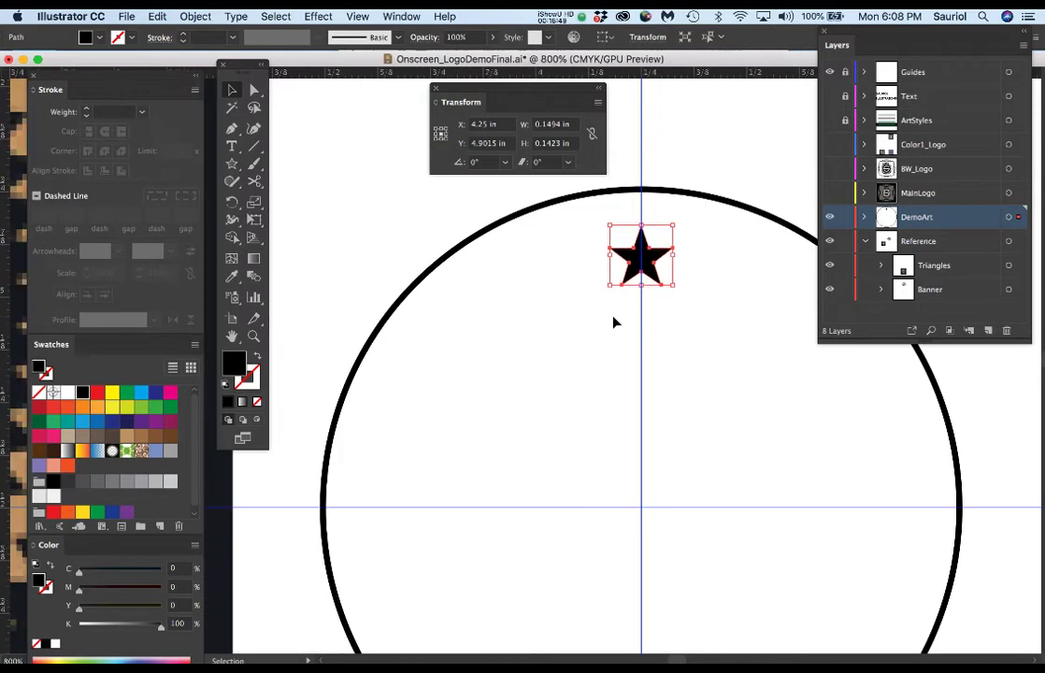
key(r)
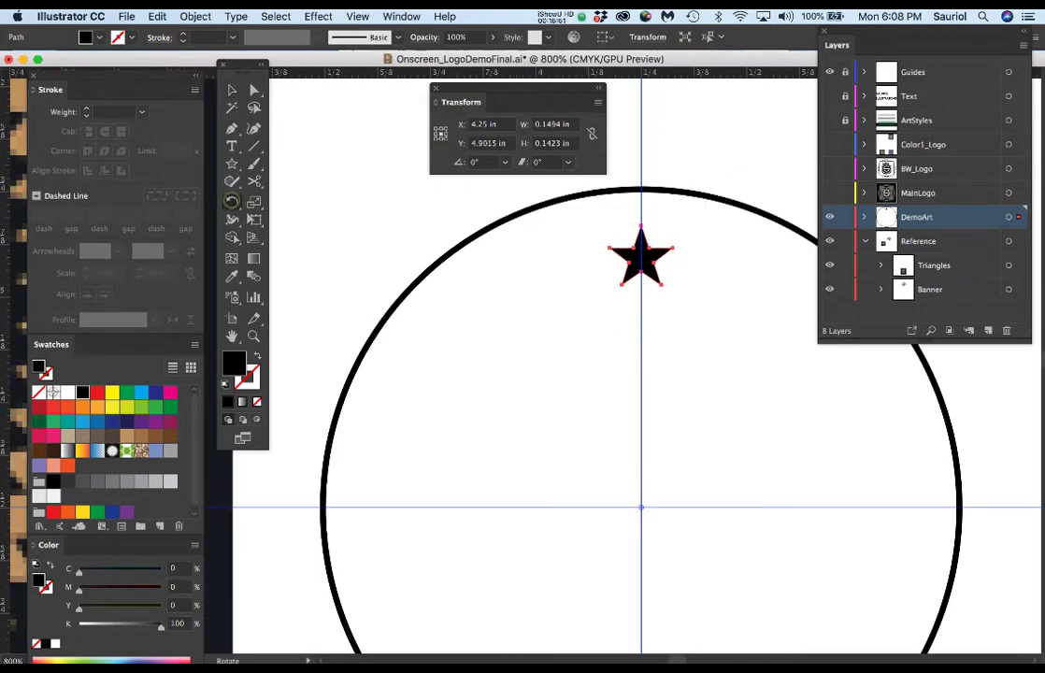
alt+click(641, 507)
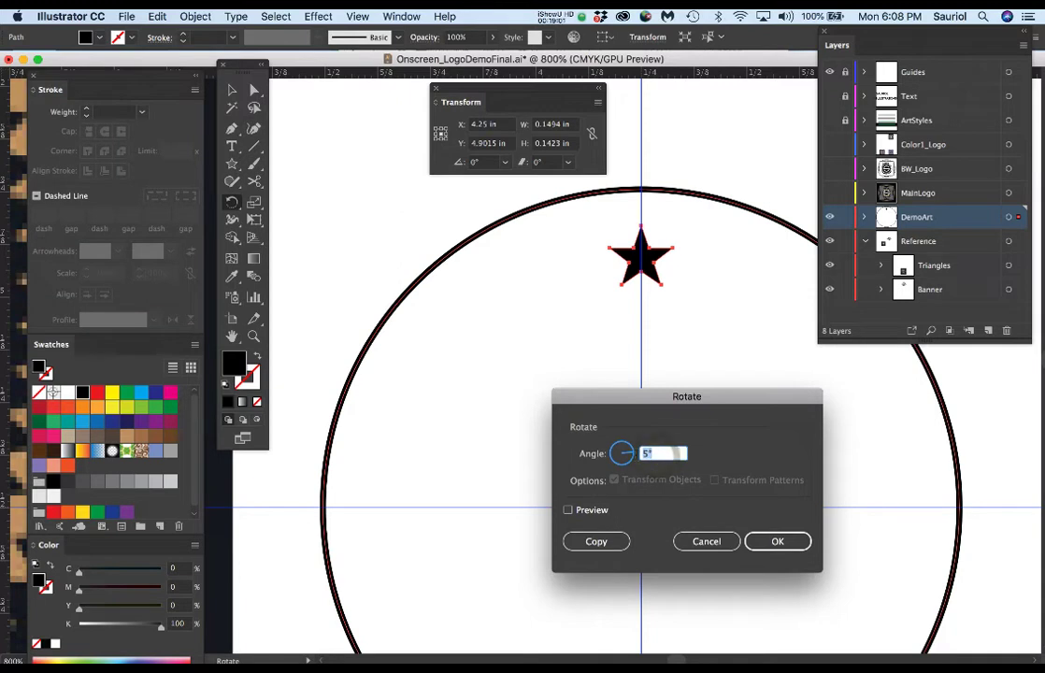
text(10)
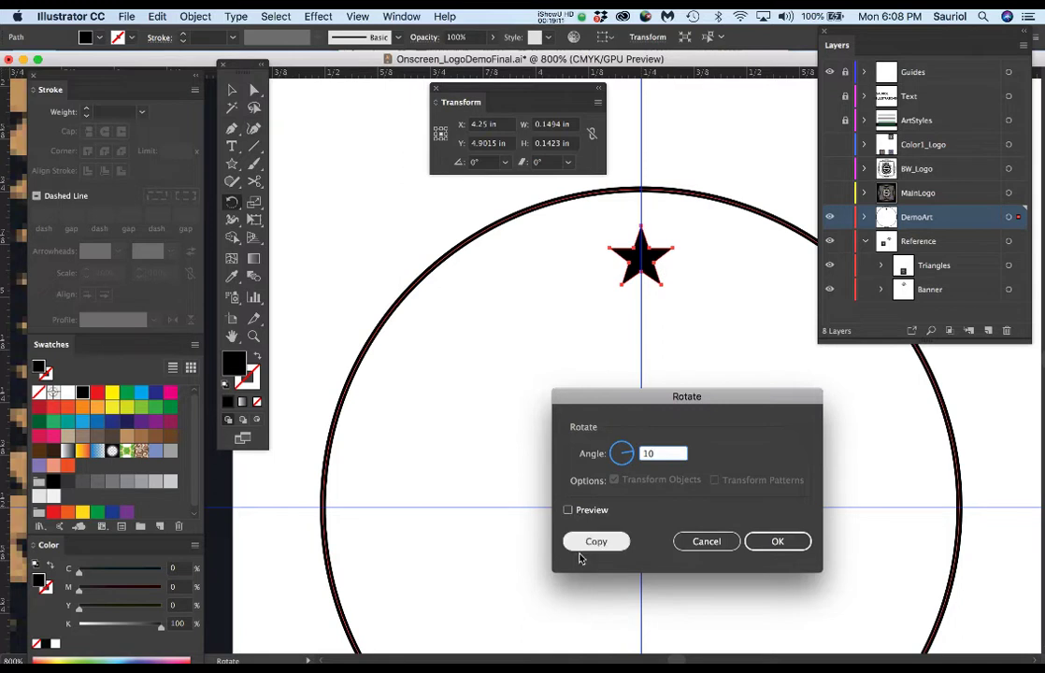
click(568, 510)
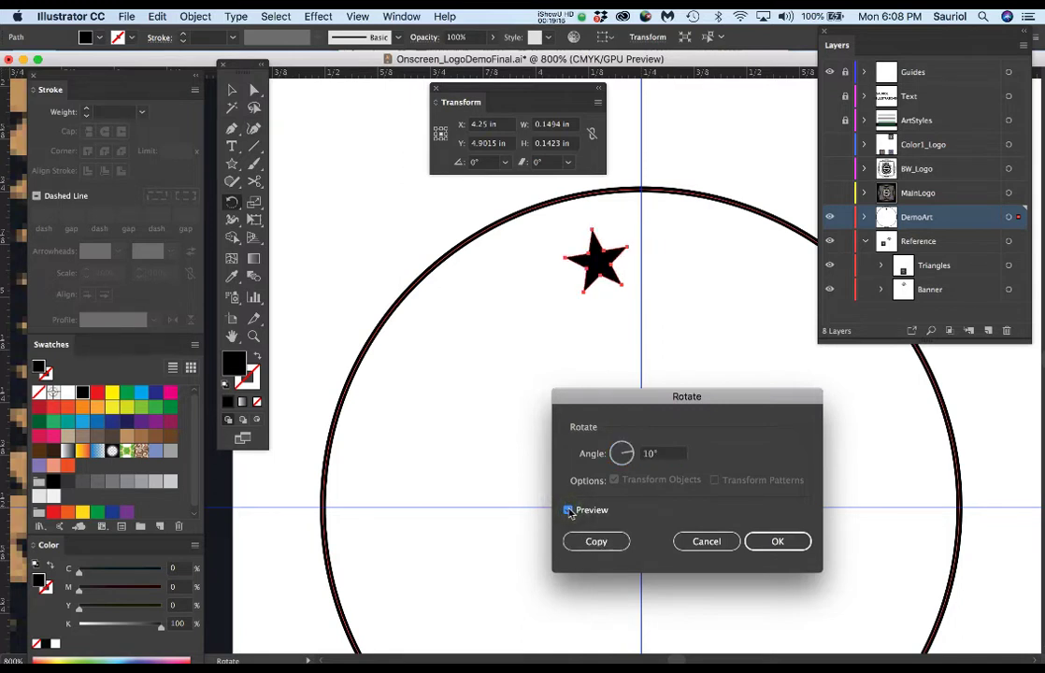
click(568, 511)
Set the rotation angle to 15°, preview it, and create a rotated copy of the star about the circle's centre.
click(662, 454)
text(15)
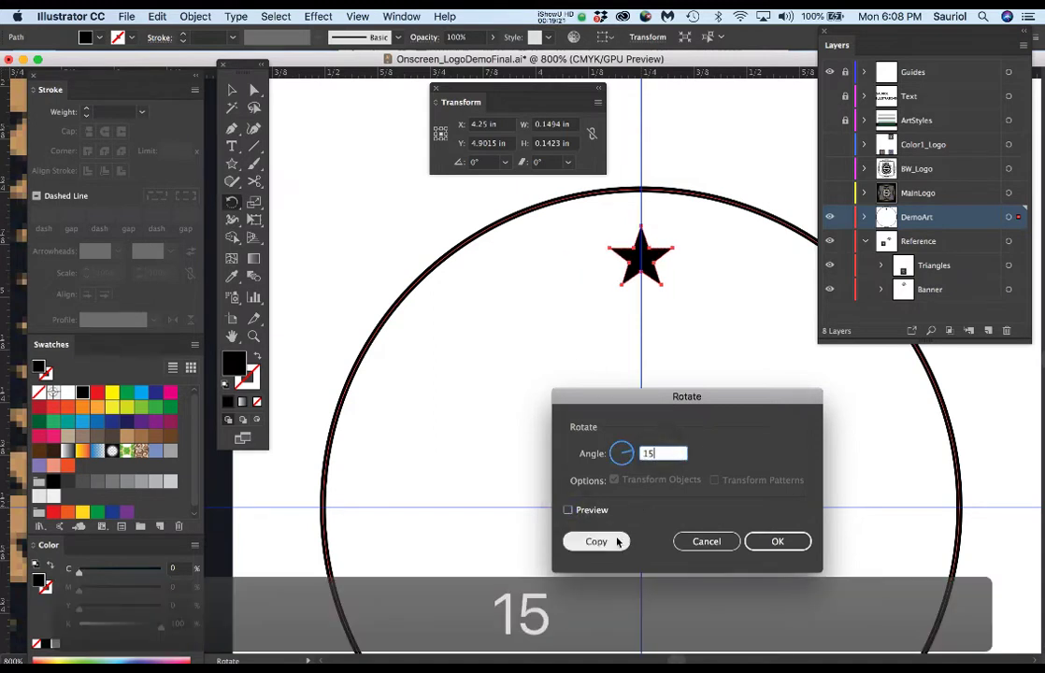
click(567, 510)
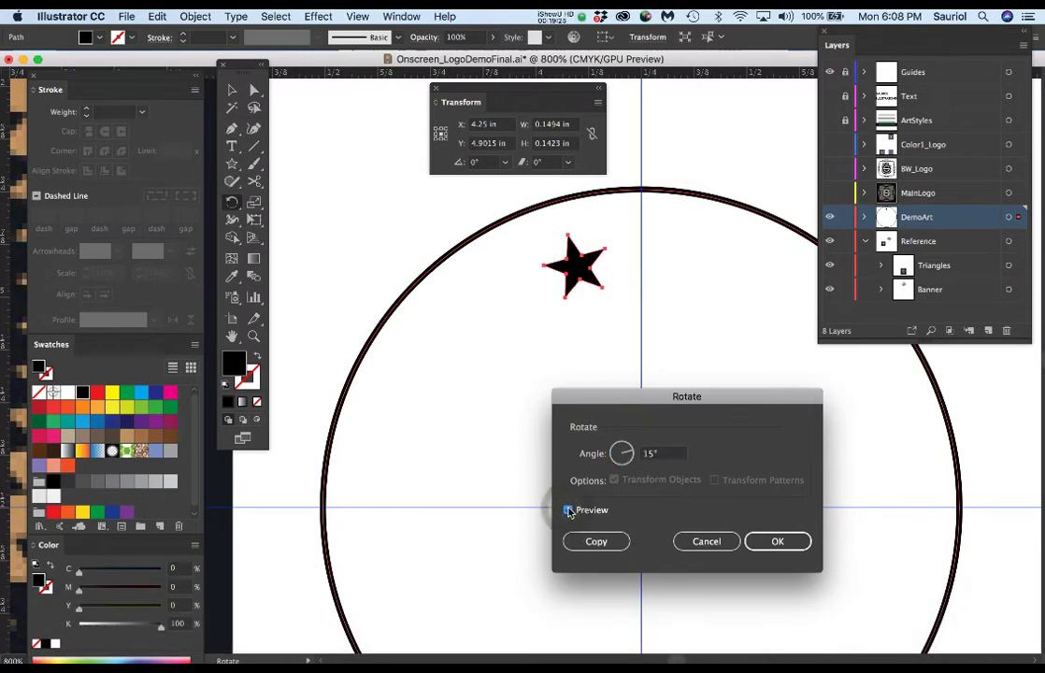
click(568, 510)
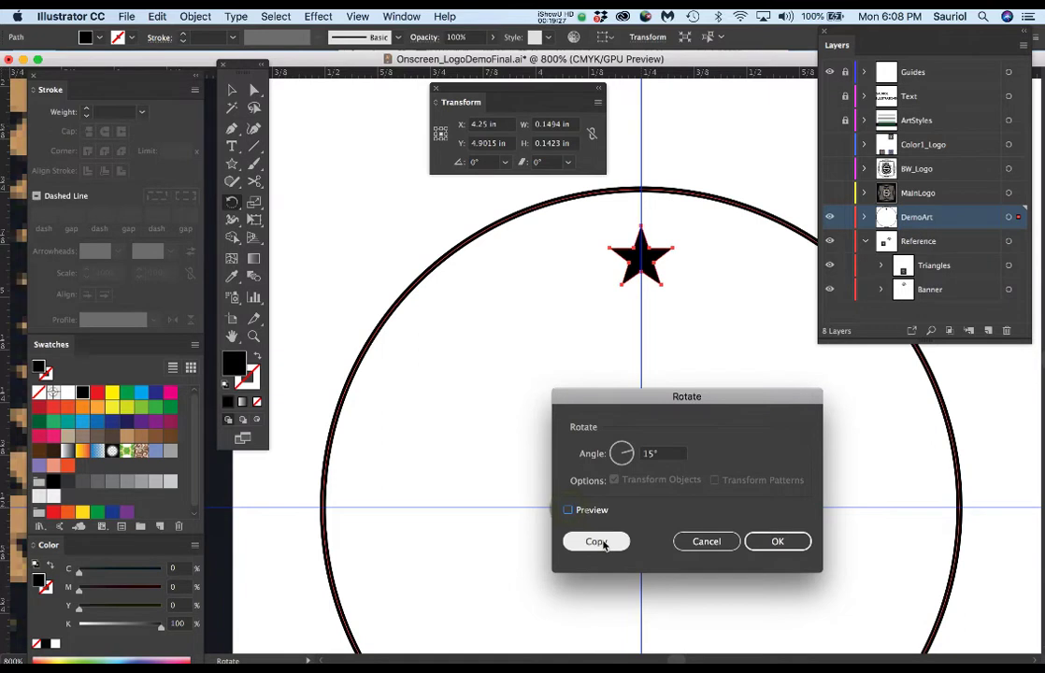
click(604, 543)
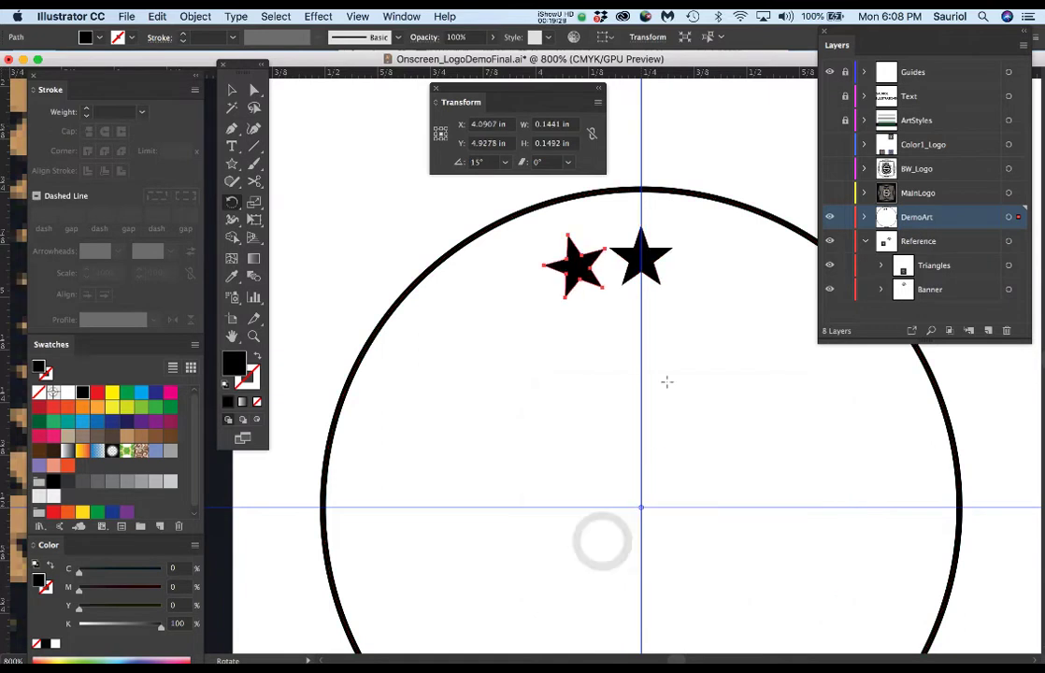
Repeat the 15° rotated copy until stars run all the way around inside the circle, then deselect and save the file.
scroll(667, 389, down, 1)
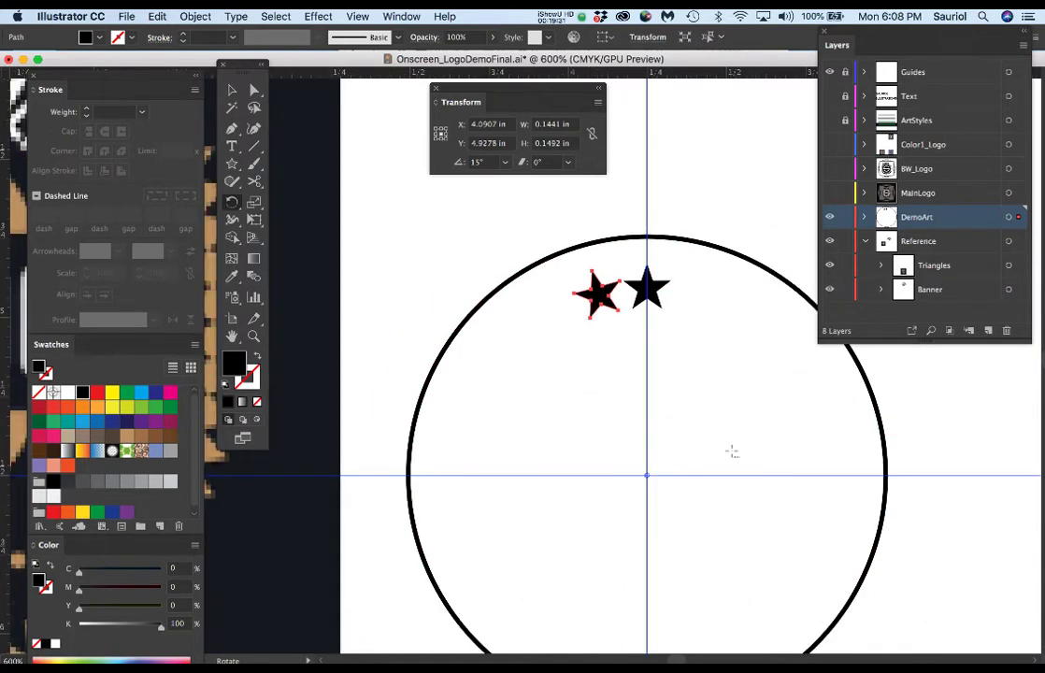
scroll(732, 451, down, 2)
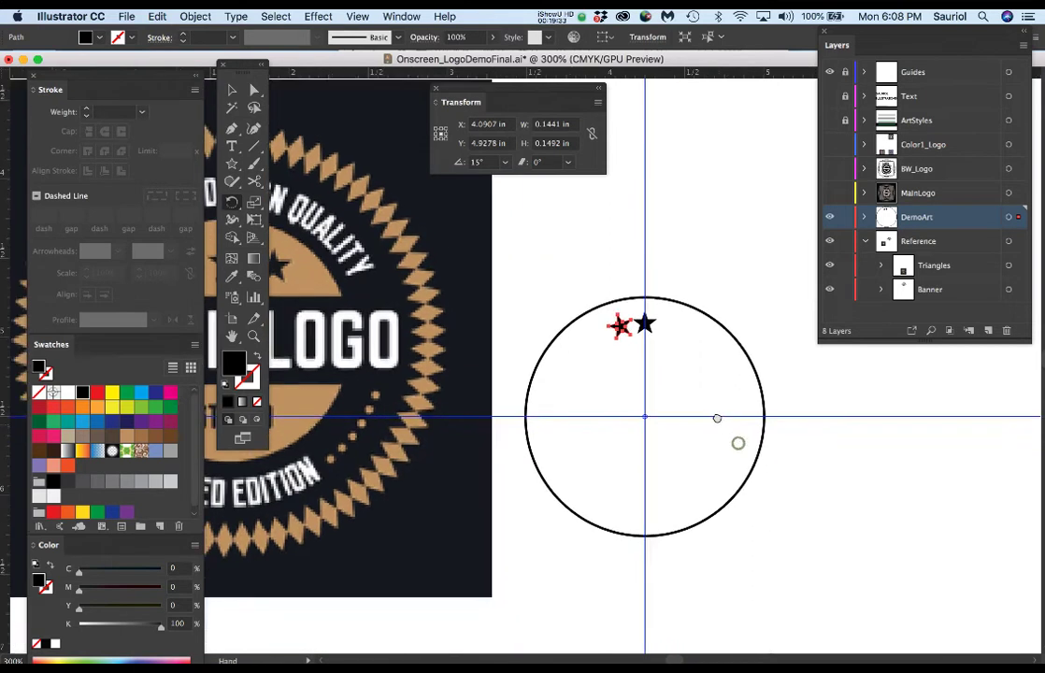
key(super+d)
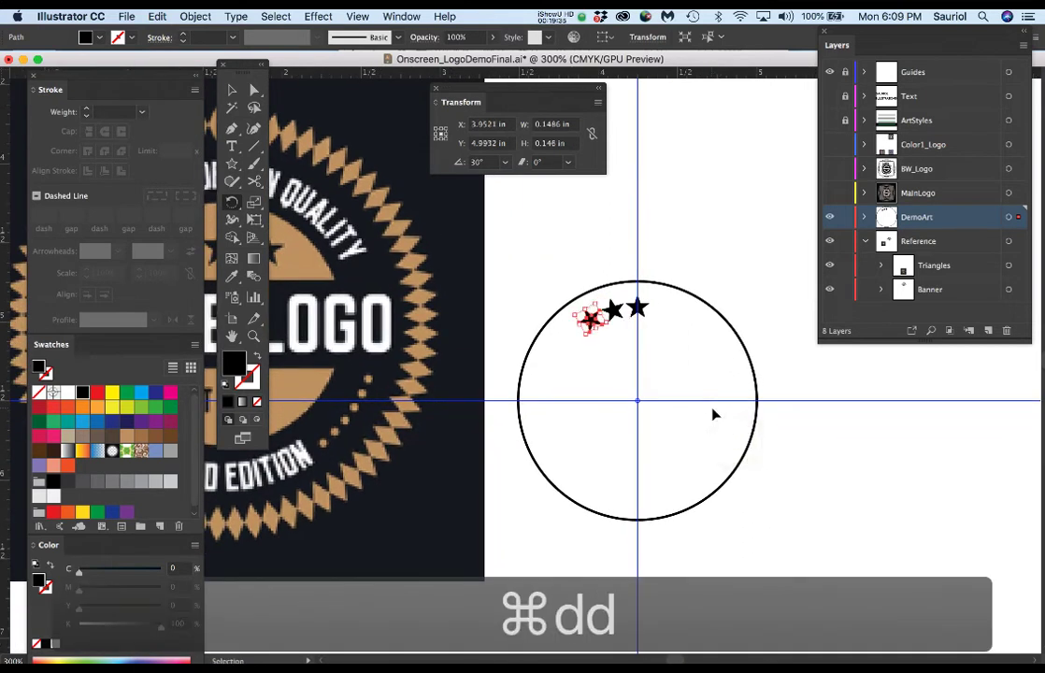
key(super+d)
key(super+d)
key(super+d)
key(super+d)
key(super+d)
key(super+d)
key(super+d)
key(super+d)
key(super+d)
key(super+d)
key(super+d)
key(super+d)
key(super+d)
key(super+d)
key(super+d)
key(super+d)
key(super+d)
key(super+d)
key(super+d)
key(super+d)
key(super+d)
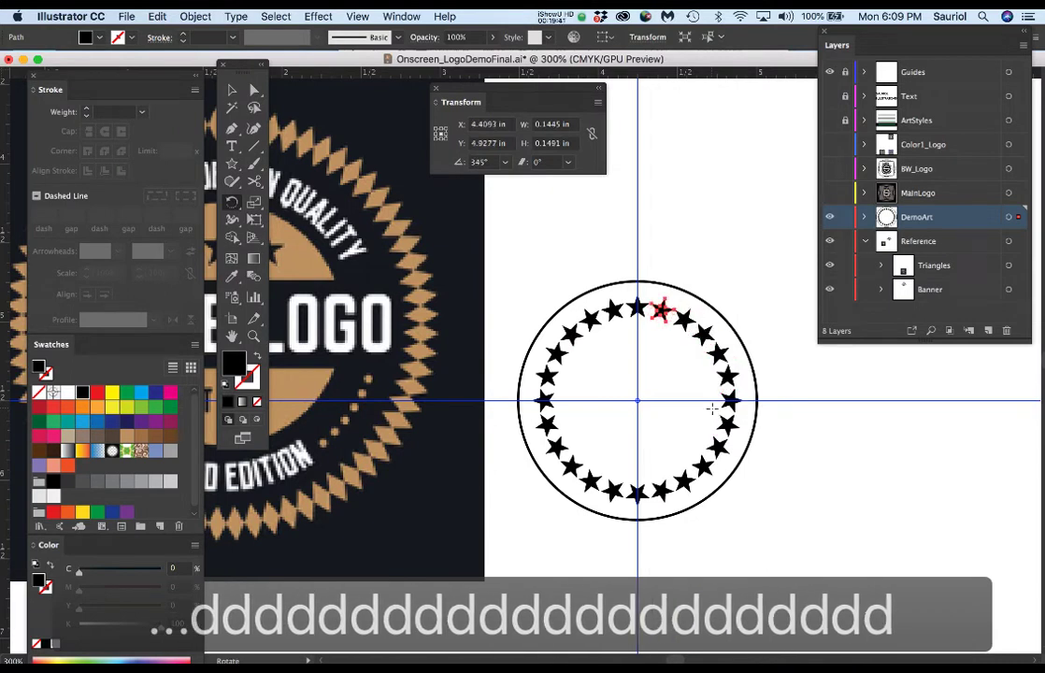
click(802, 491)
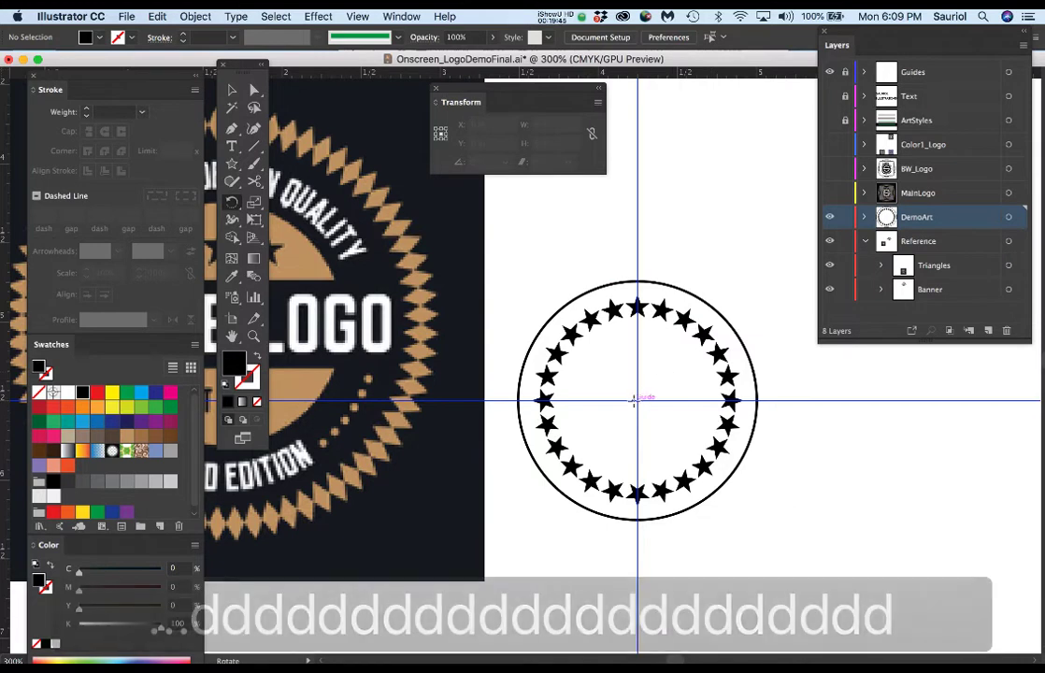
key(super+s)
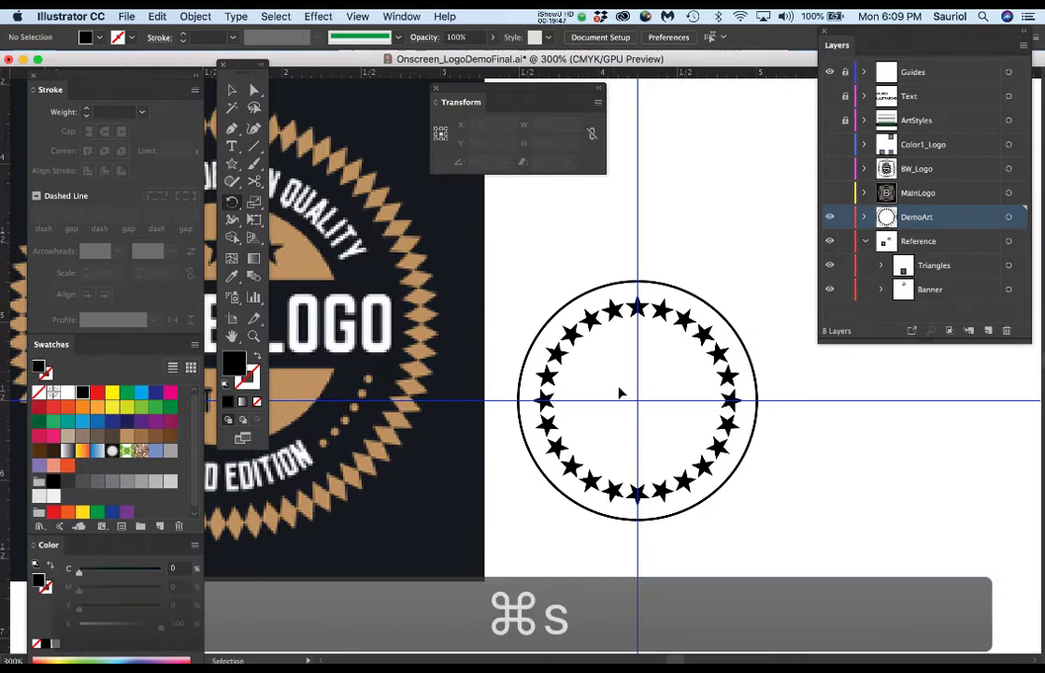
Lengthen the Layers panel, expand the DemoArt layer's contents and lock the circle's ellipse path.
scroll(632, 356, down, 2)
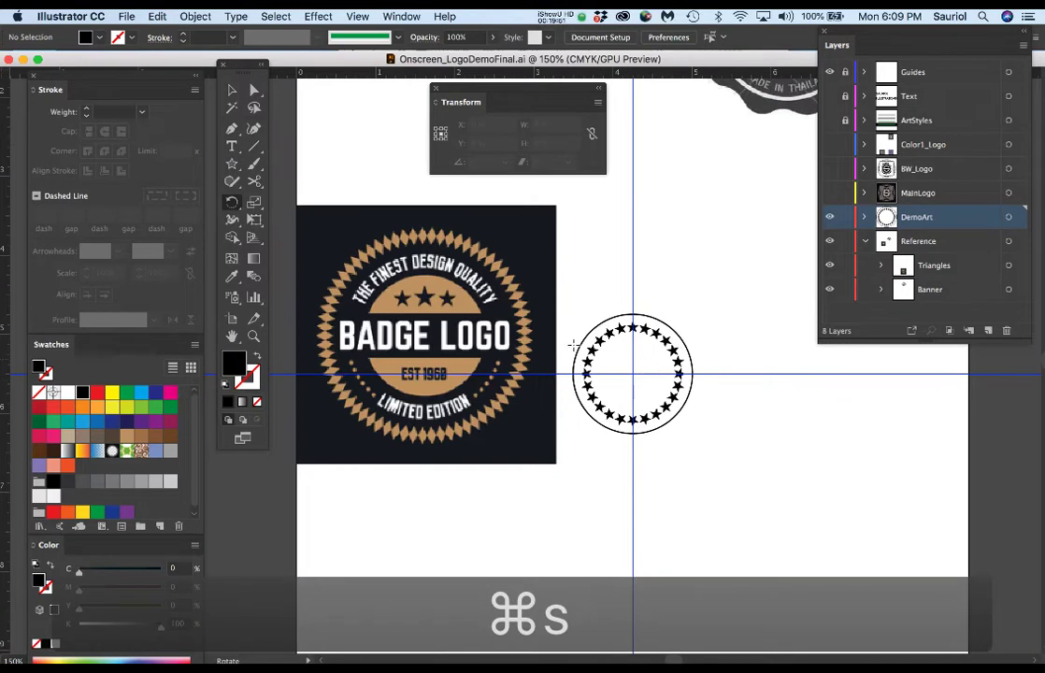
scroll(611, 378, up, 1)
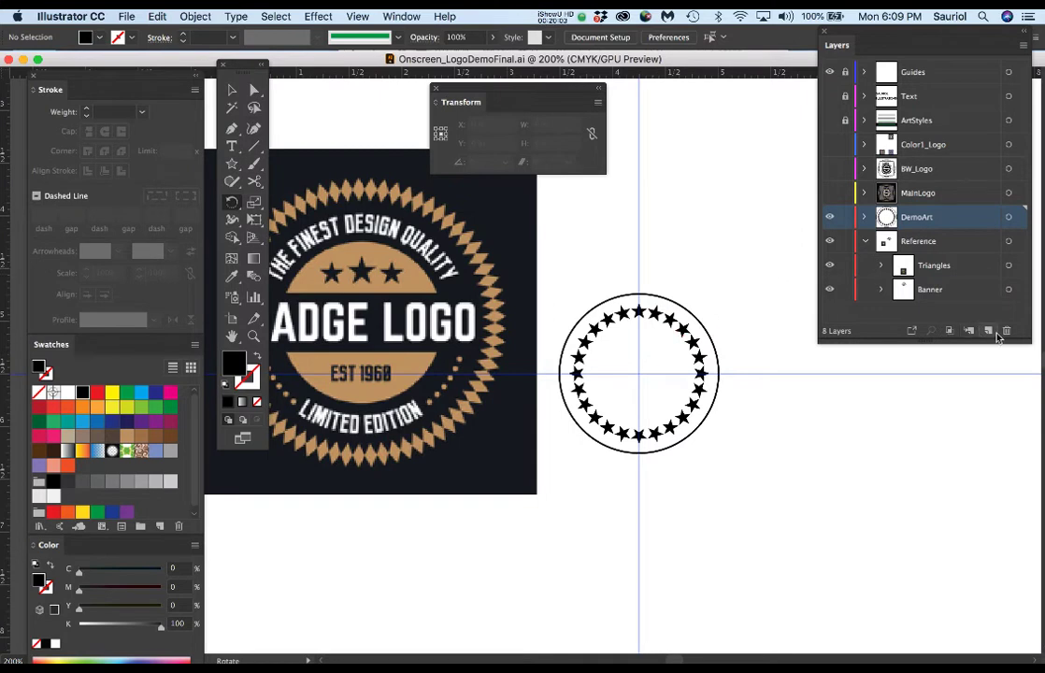
drag(1025, 342, 1023, 520)
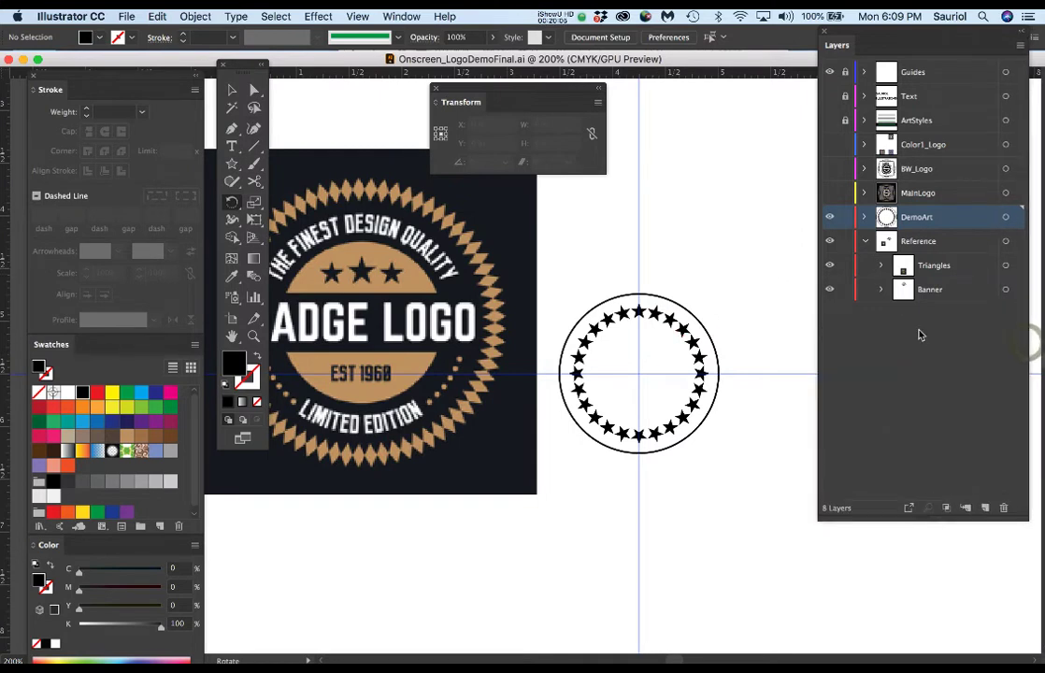
click(863, 218)
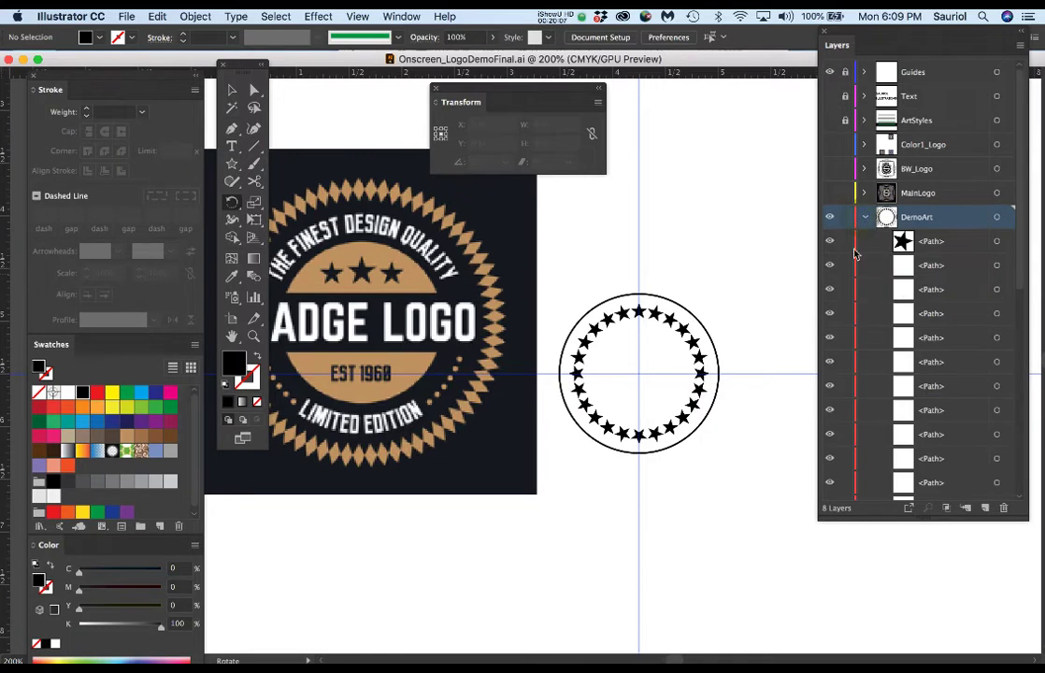
scroll(930, 343, down, 10)
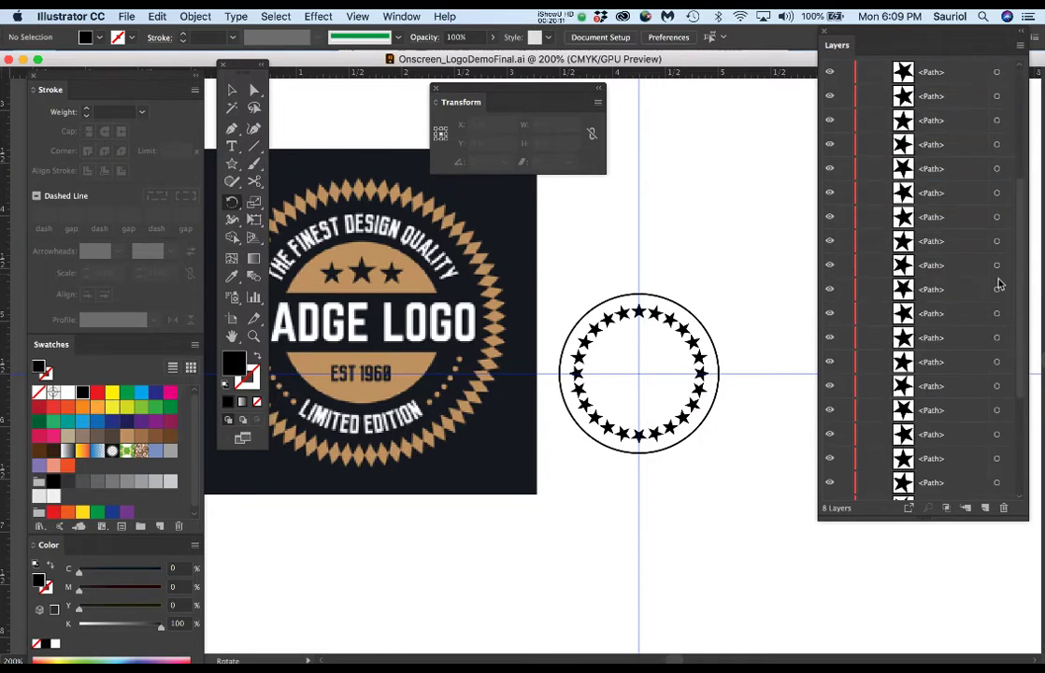
scroll(956, 411, down, 3)
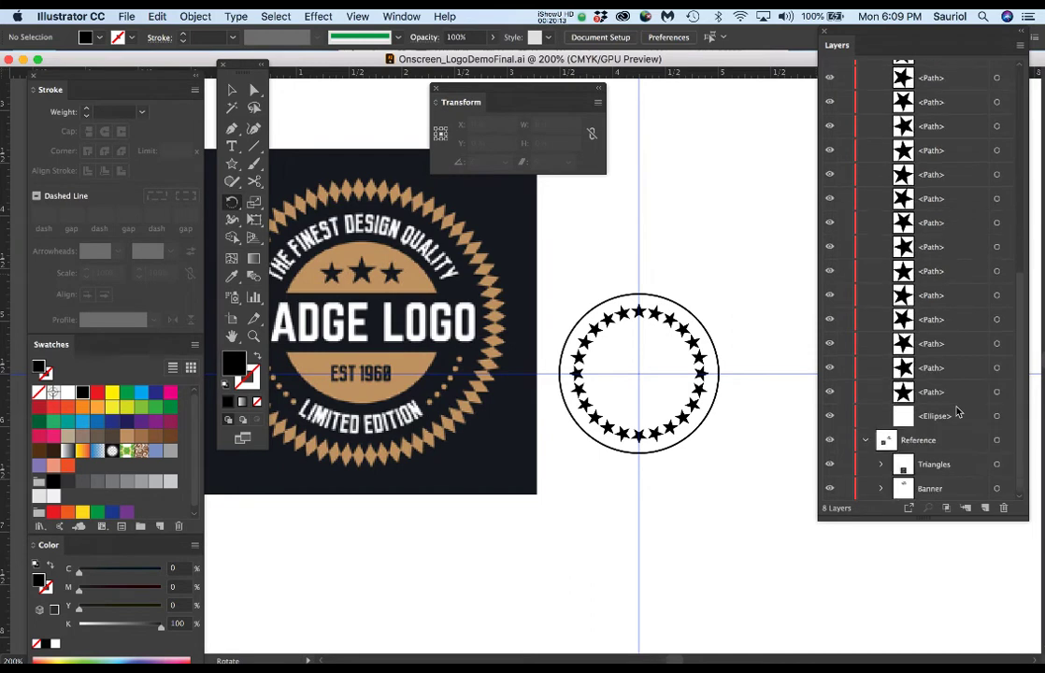
click(844, 416)
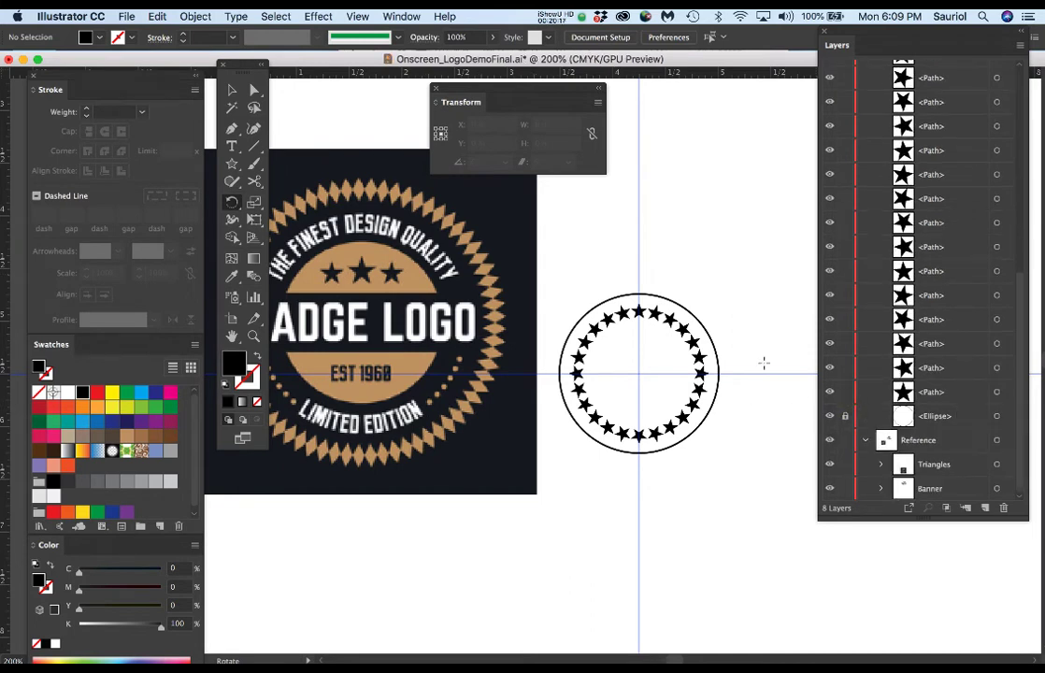
Select every star in the ring with the Direct Selection tool and group them.
key(a)
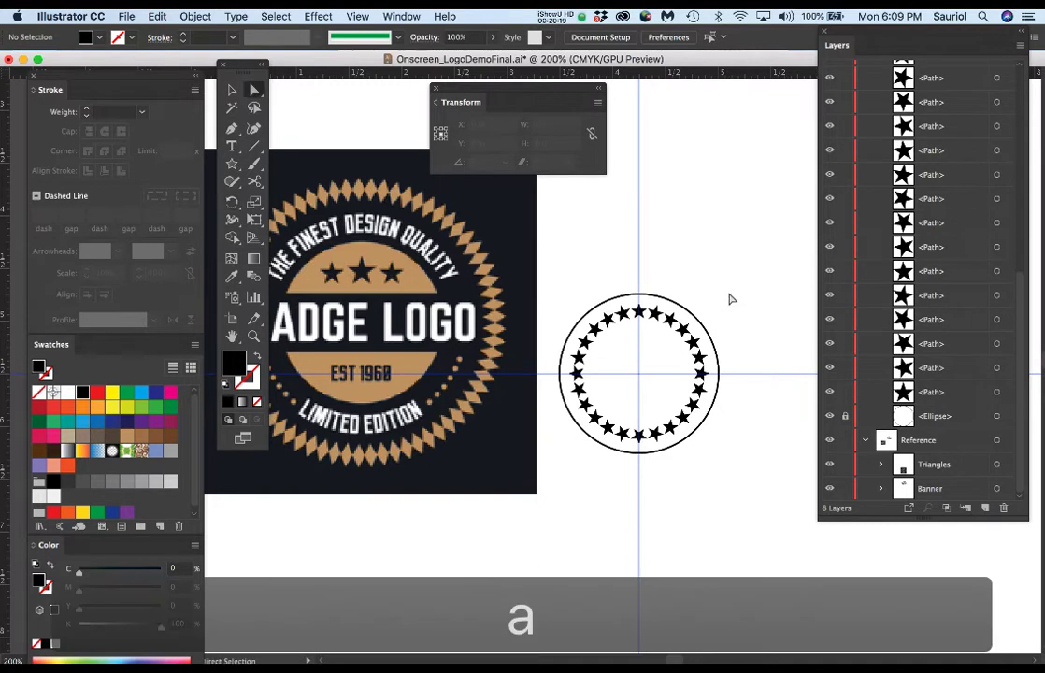
drag(745, 272, 557, 467)
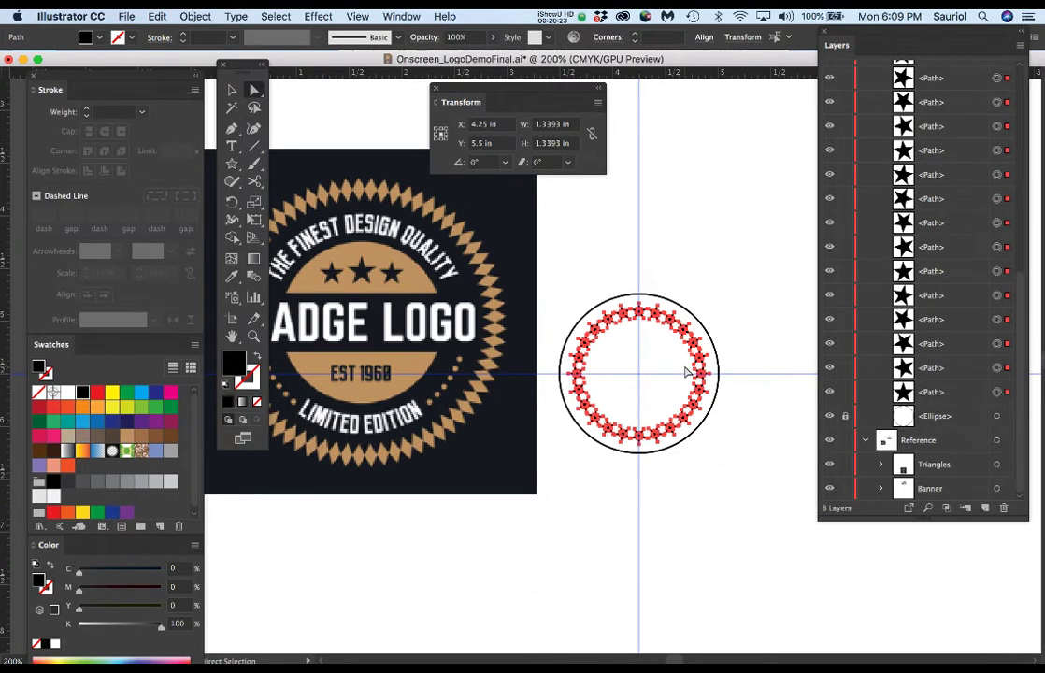
key(super+g)
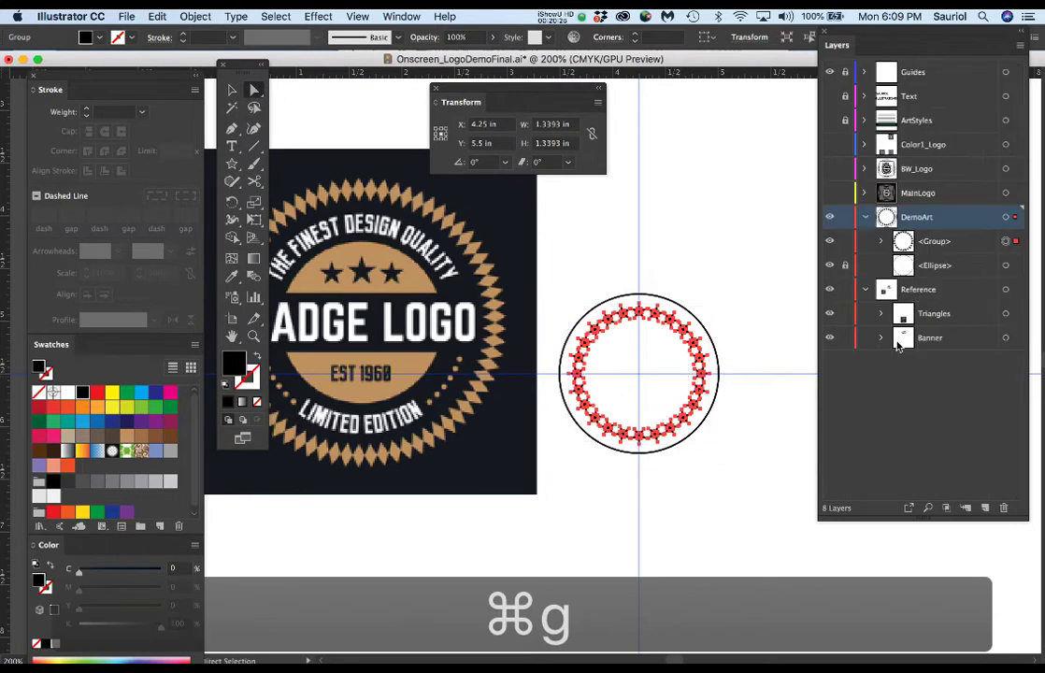
Check the new group's contents, rename the group Stars and lock it.
click(883, 243)
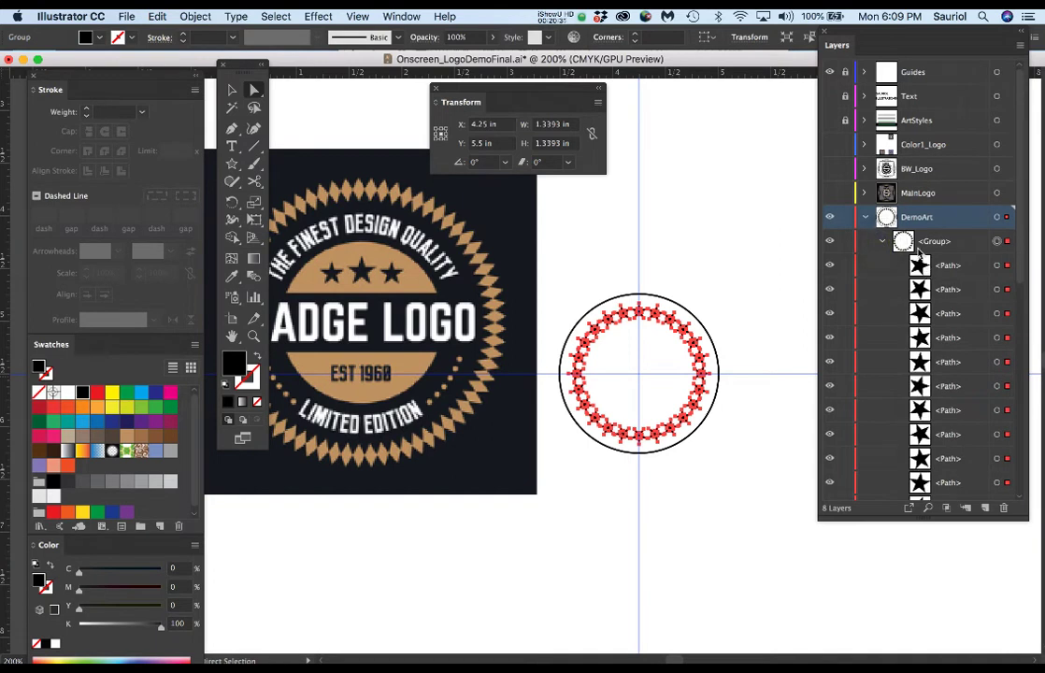
click(883, 243)
double_click(925, 241)
text(Stars)
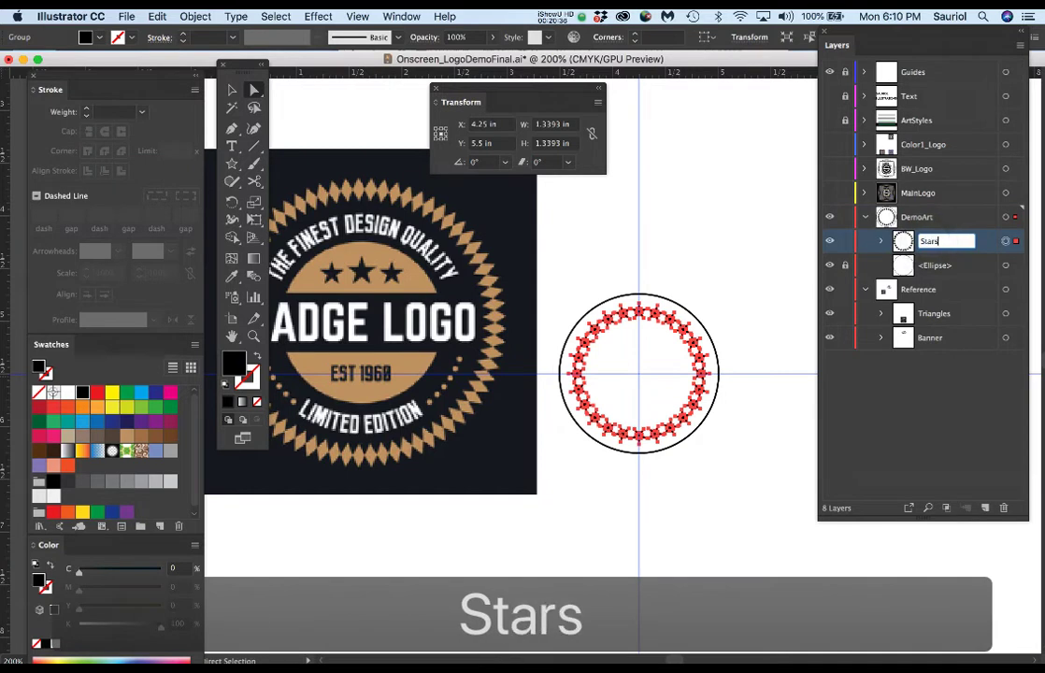
key(Return)
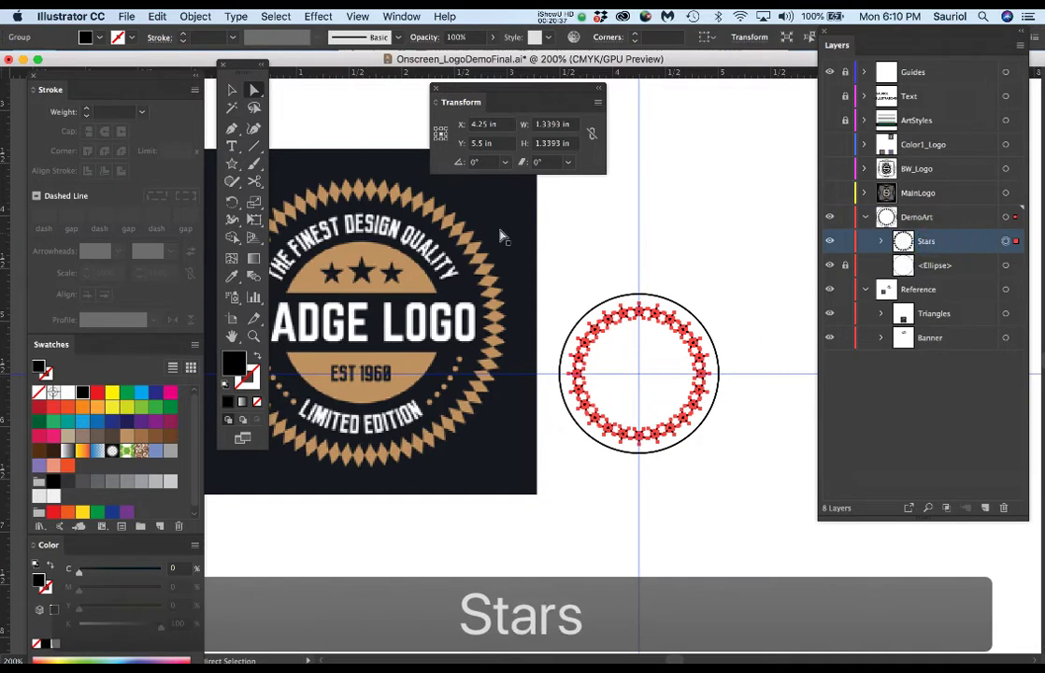
click(846, 242)
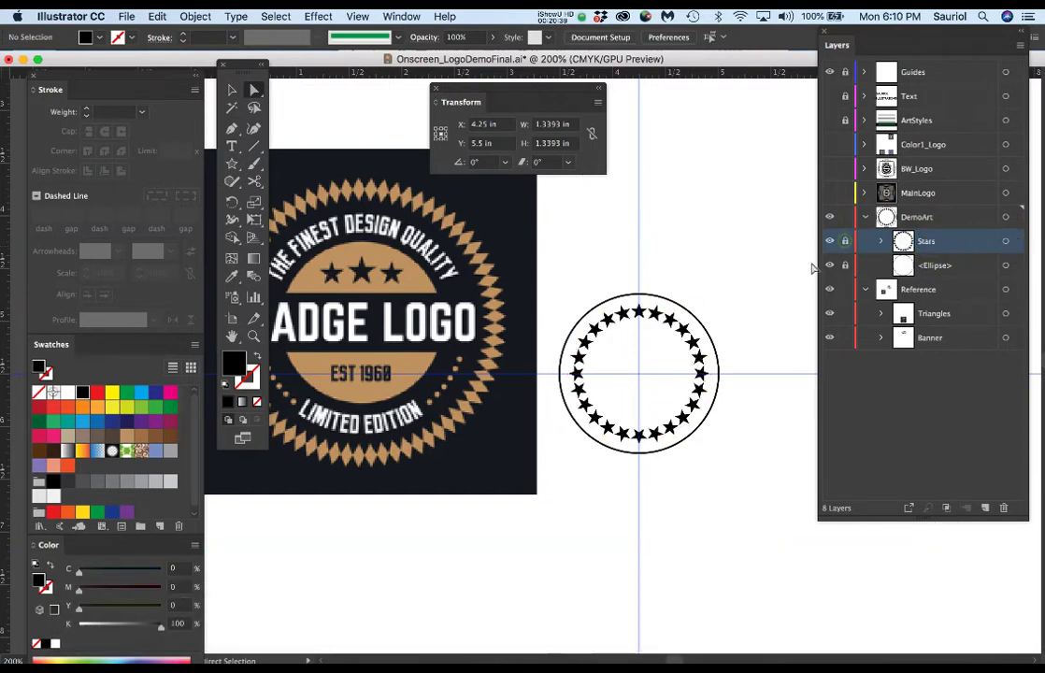
Move the Triangles reference image partly off the artboard's left edge, to about X -0.54 in and Y 5.34 in.
drag(556, 299, 578, 339)
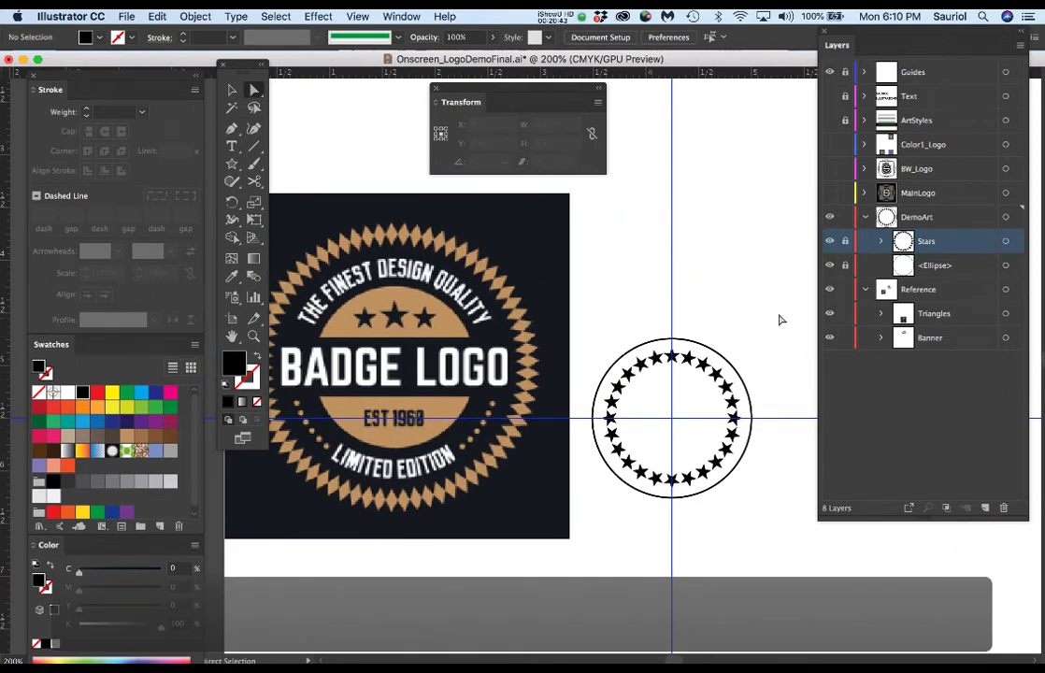
click(1005, 315)
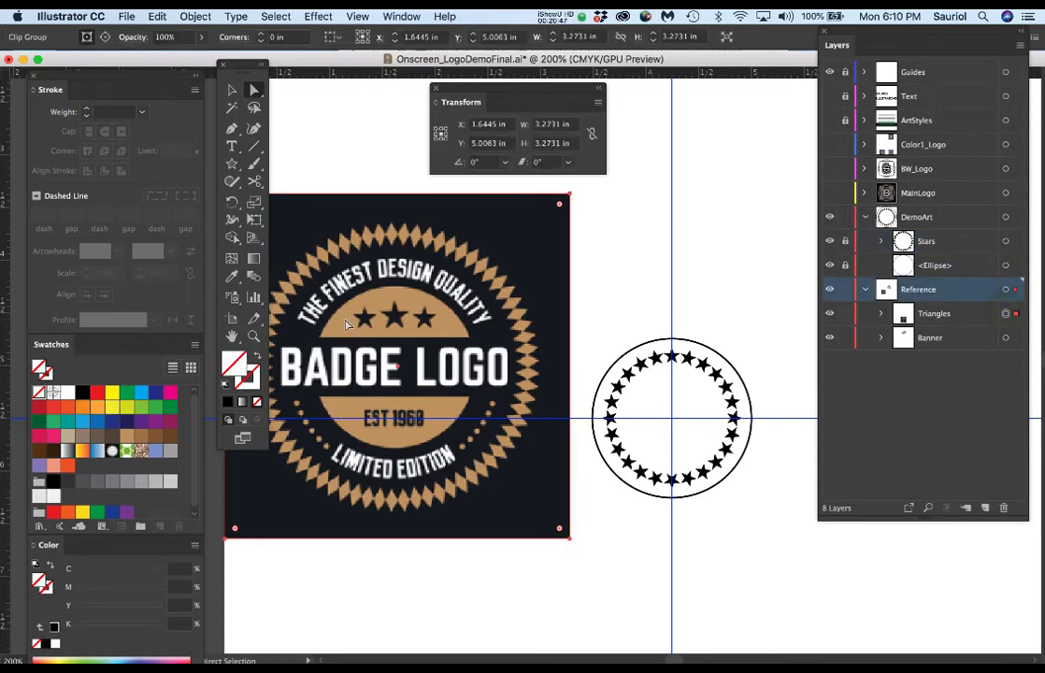
key(super+minus)
key(super+minus)
drag(381, 366, 510, 372)
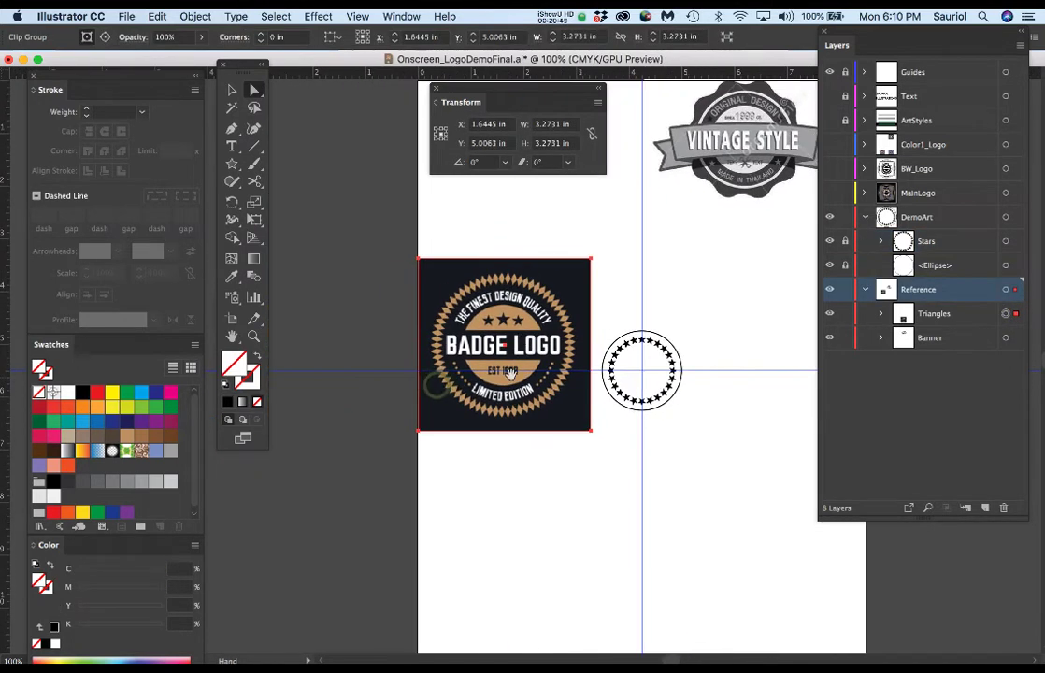
key(e)
drag(565, 297, 449, 313)
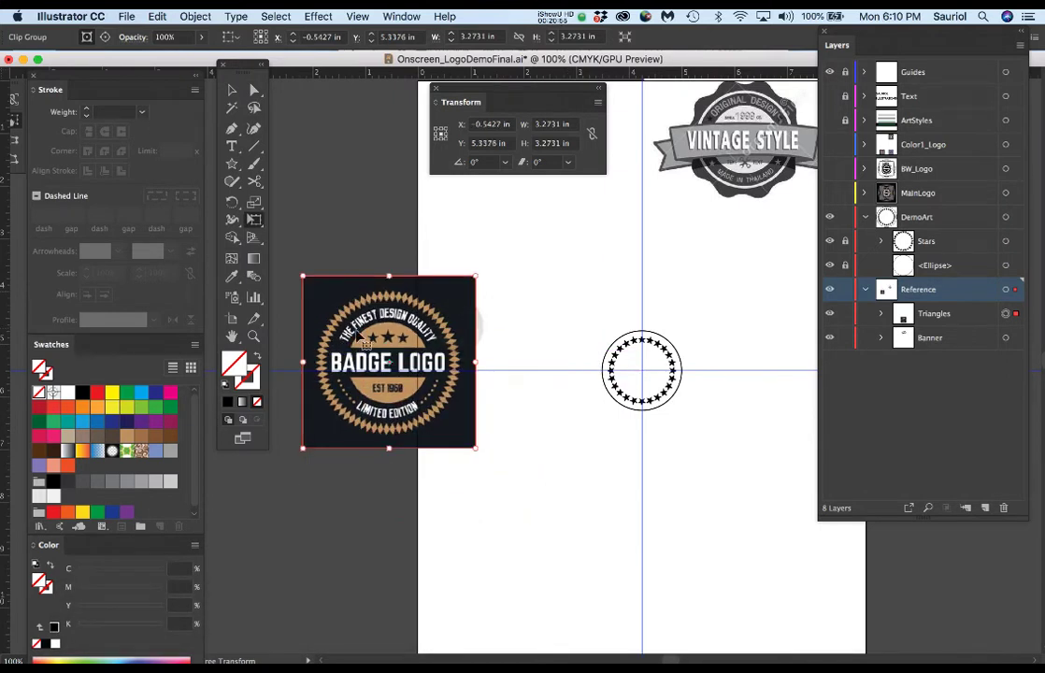
Examine the diamond border of the reference badge up close and compare it with the space around the star circle.
scroll(378, 323, up, 2)
scroll(381, 316, up, 1)
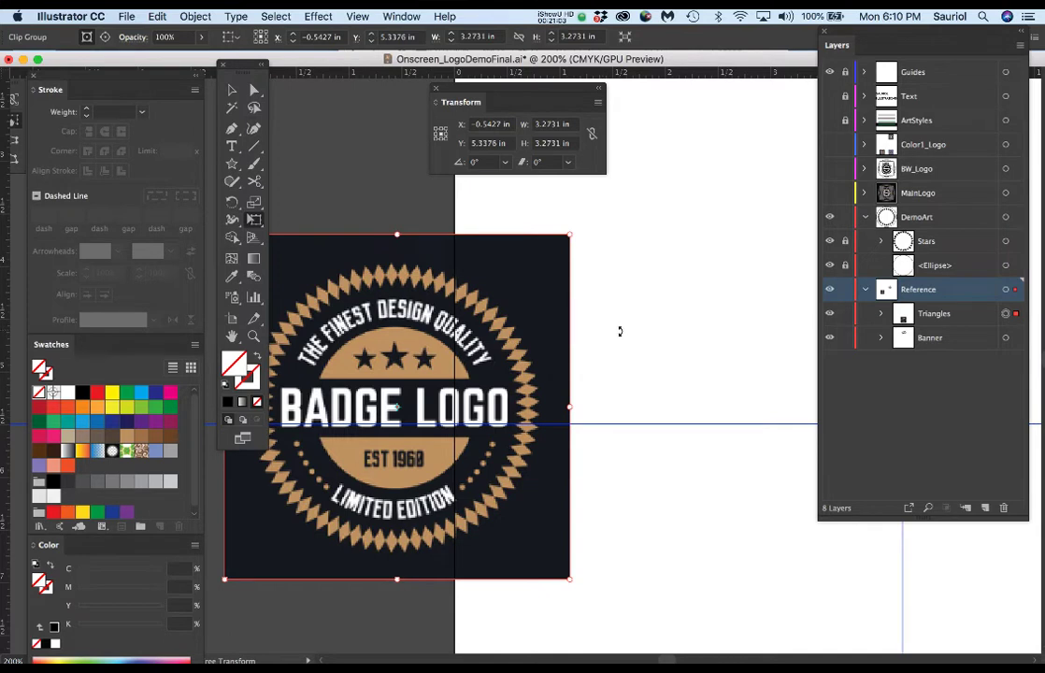
drag(683, 373, 345, 350)
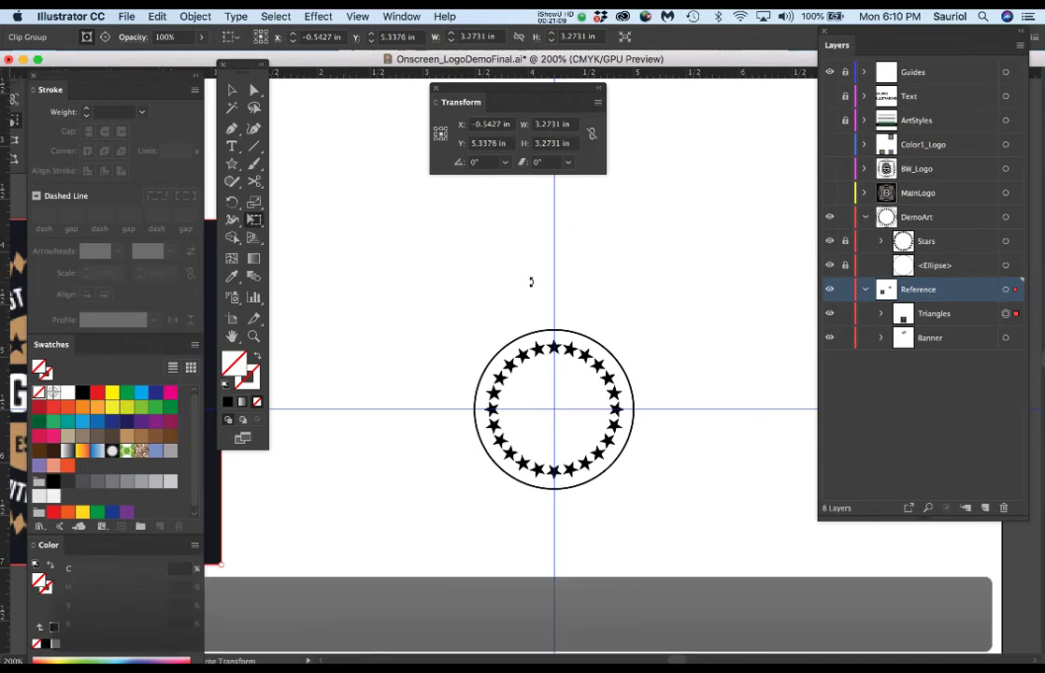
scroll(539, 279, up, 2)
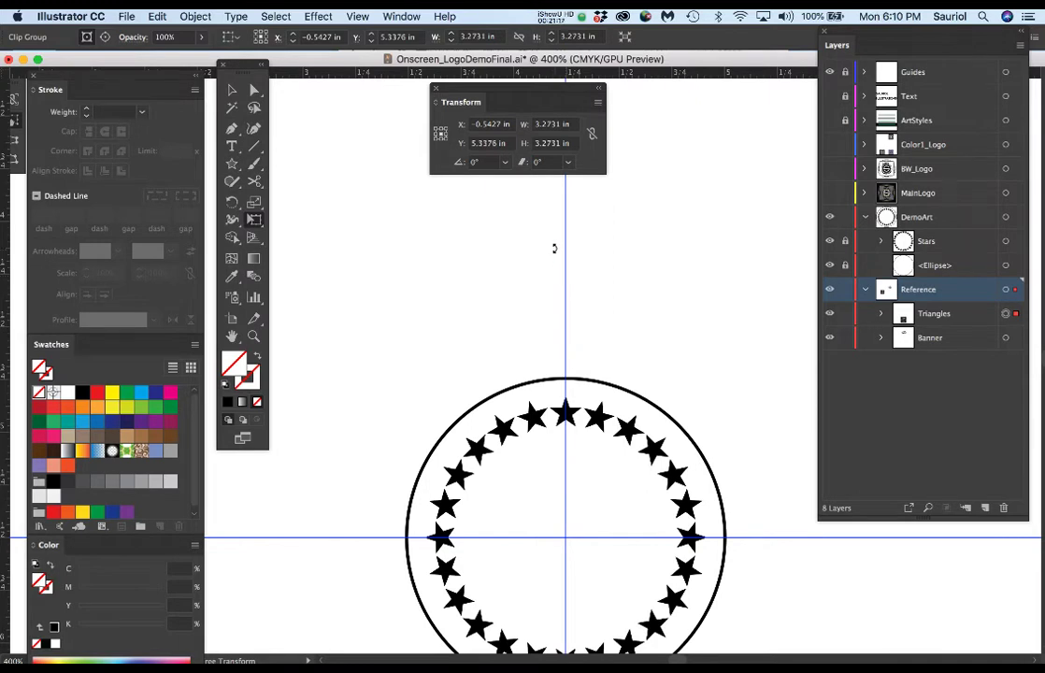
scroll(408, 336, left, 10)
scroll(397, 299, left, 3)
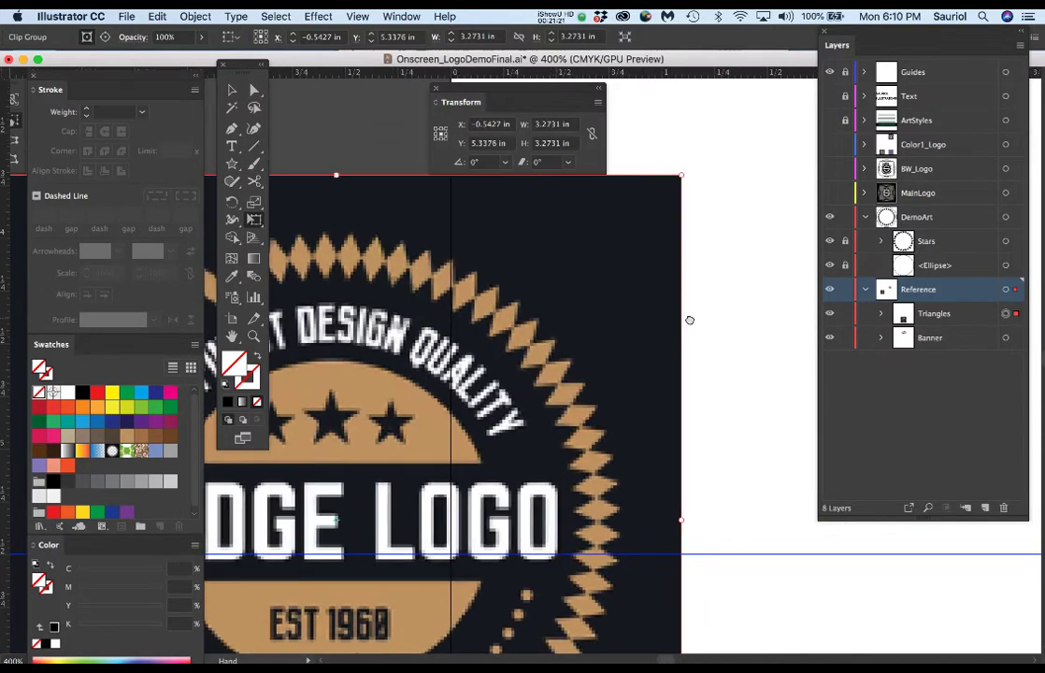
scroll(689, 320, left, 5)
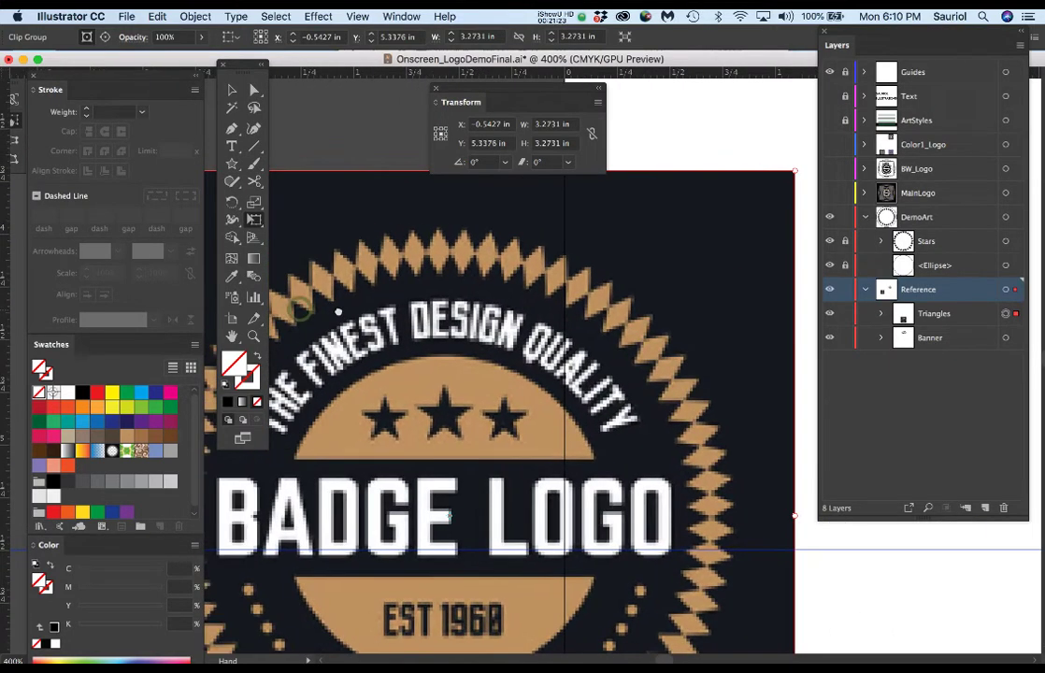
scroll(338, 311, right, 15)
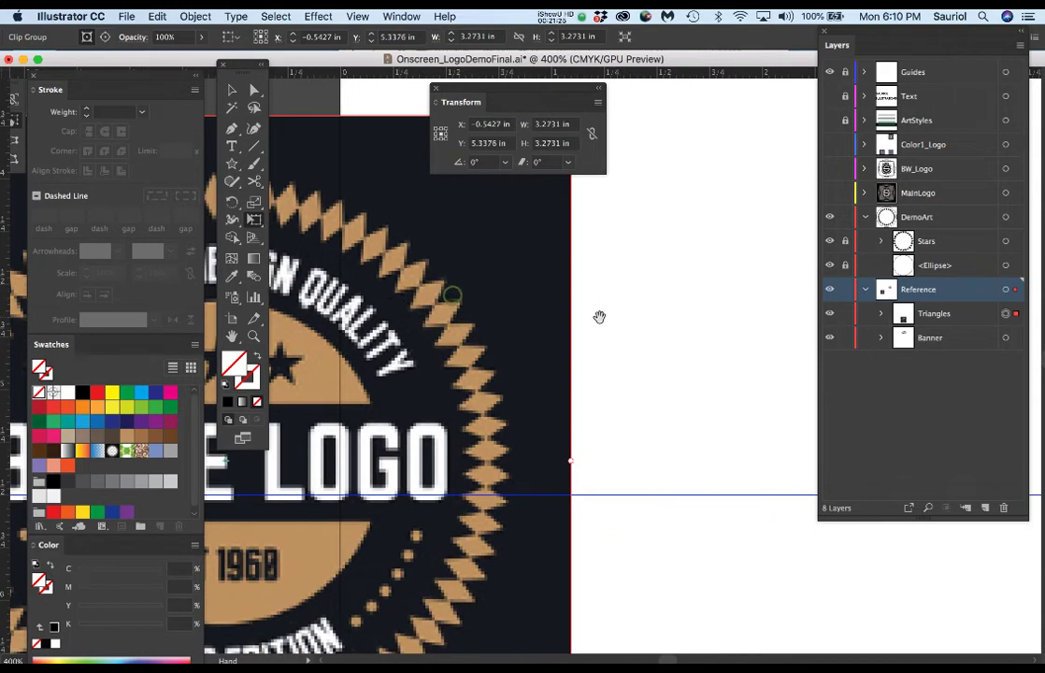
scroll(359, 343, right, 15)
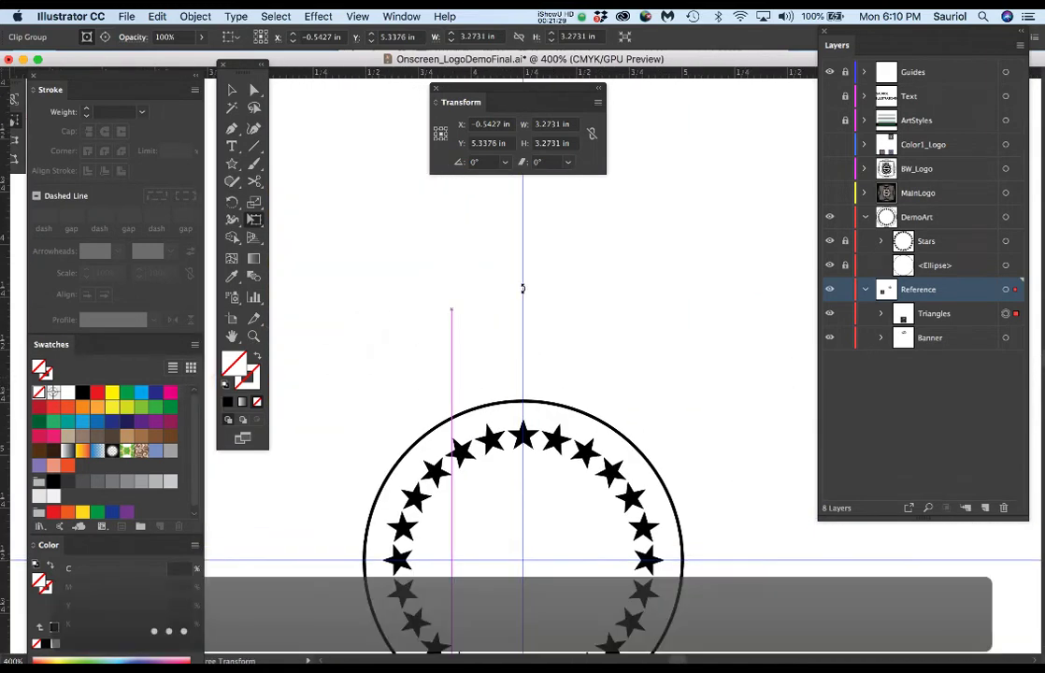
Draw a rectangle about 0.17 by 0.44 in, centred on the vertical guide above the star circle, and fill it black.
key(m)
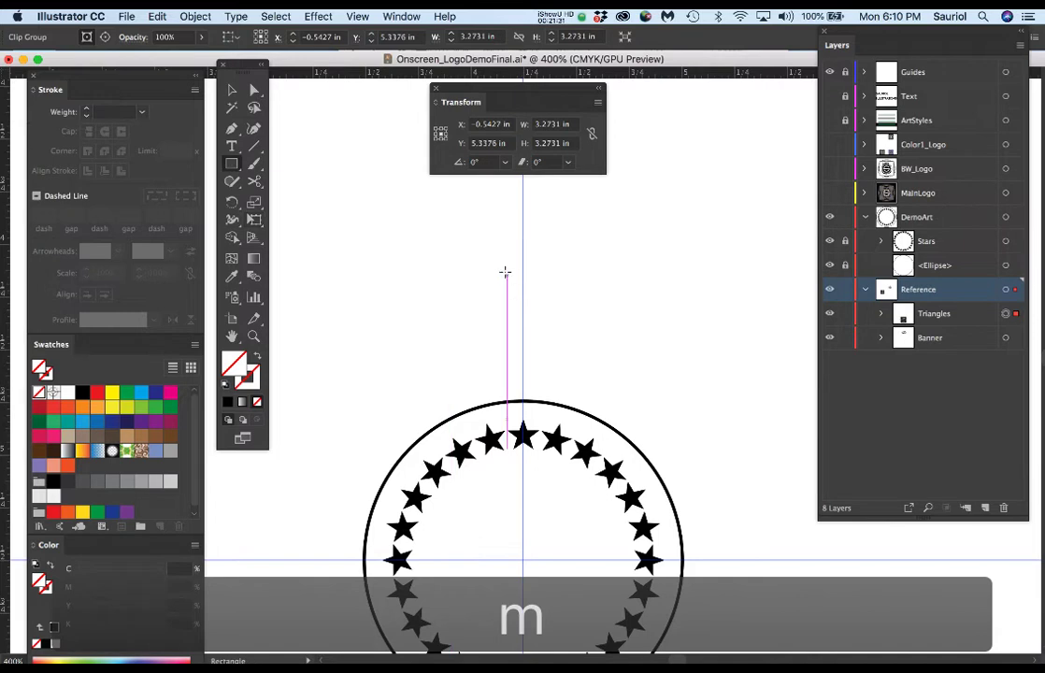
drag(505, 237, 544, 328)
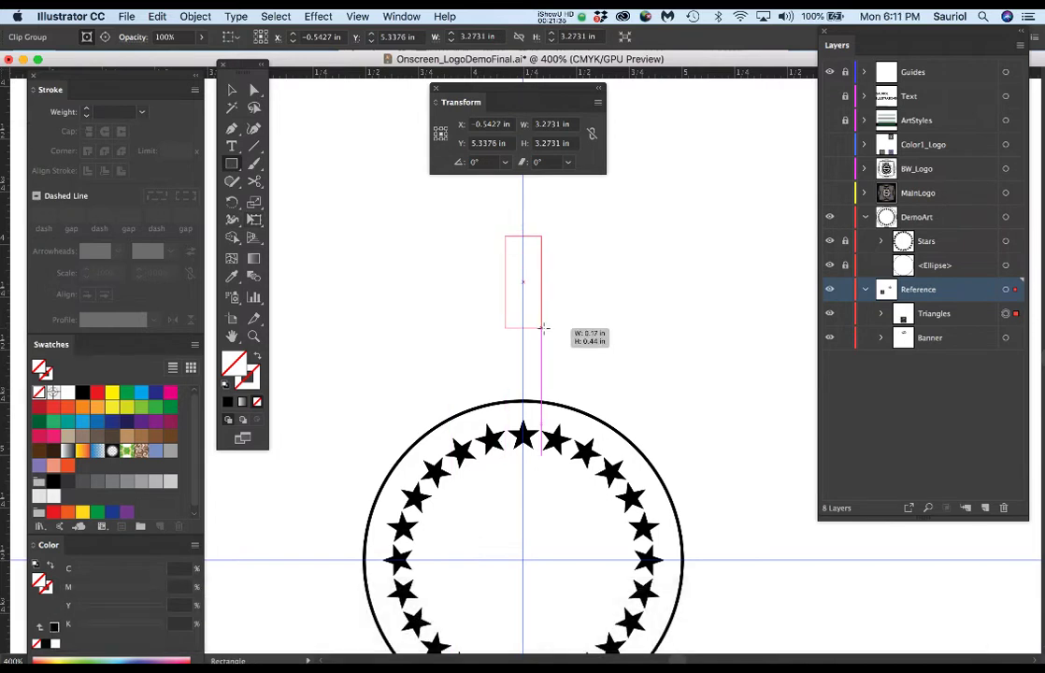
drag(541, 329, 542, 329)
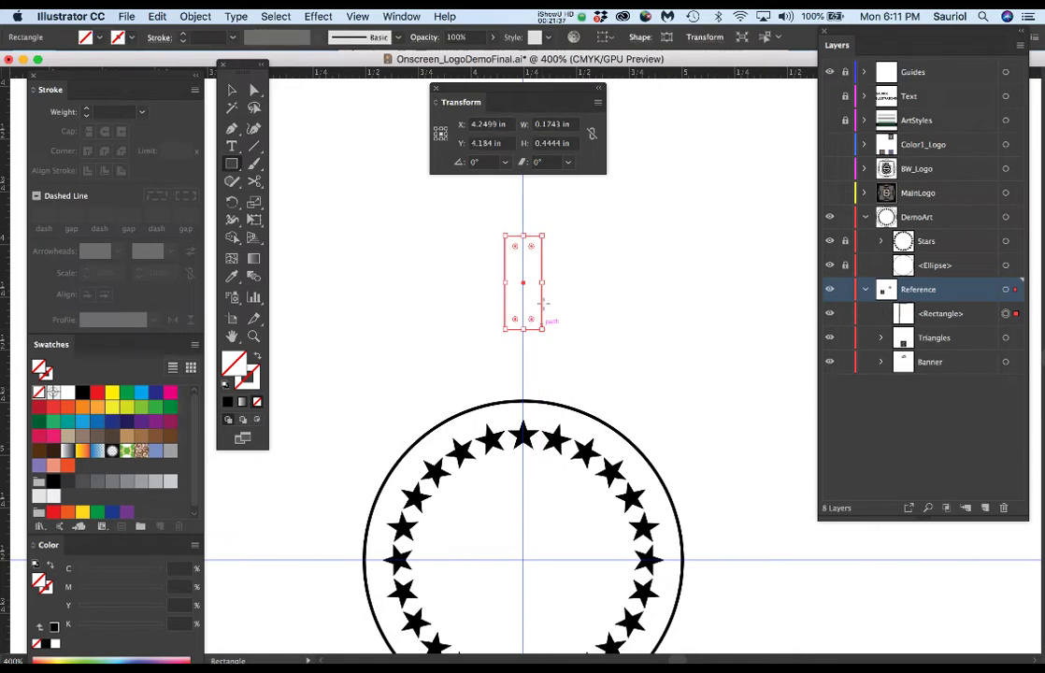
scroll(498, 274, up, 2)
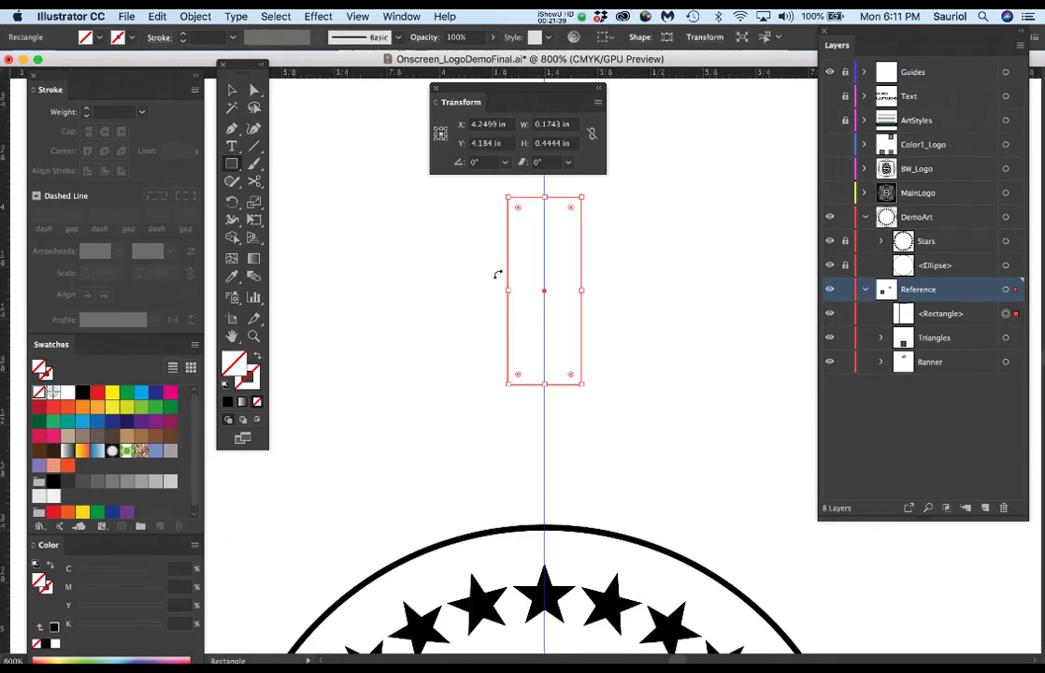
click(225, 399)
drag(649, 301, 648, 348)
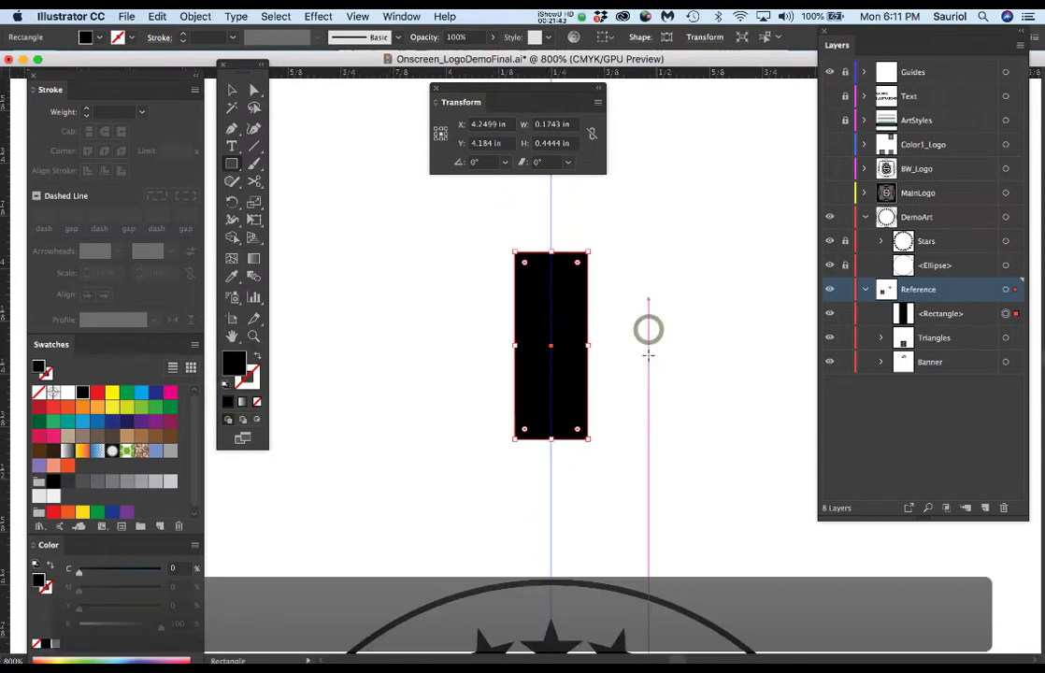
Set the black rectangle's horizontal position to X 4.25 in.
key(super+equal)
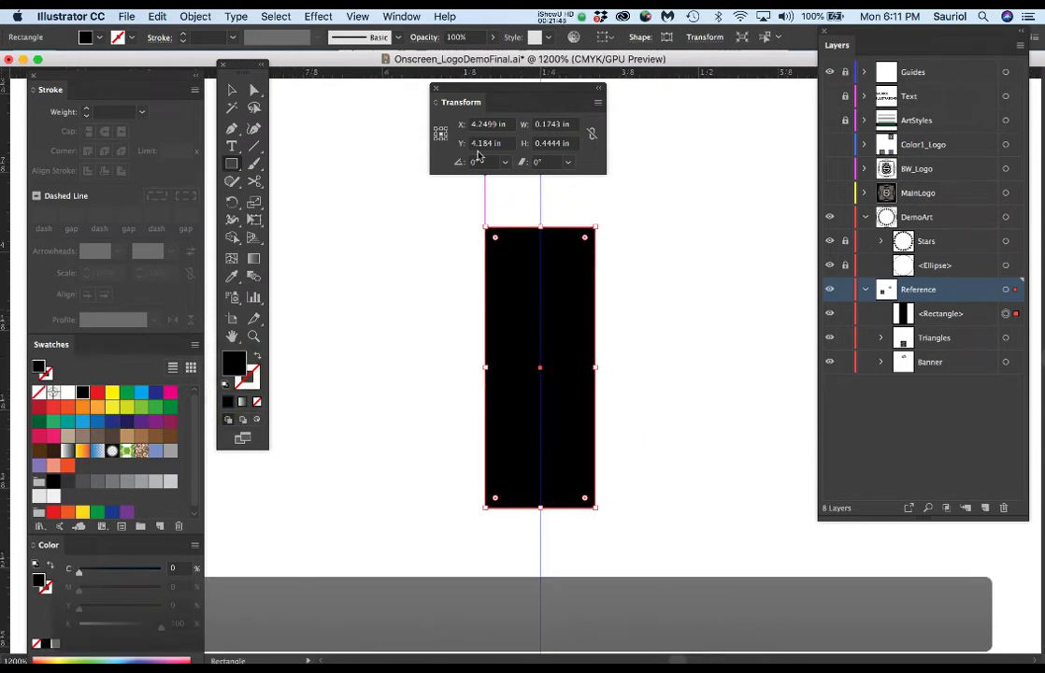
click(498, 127)
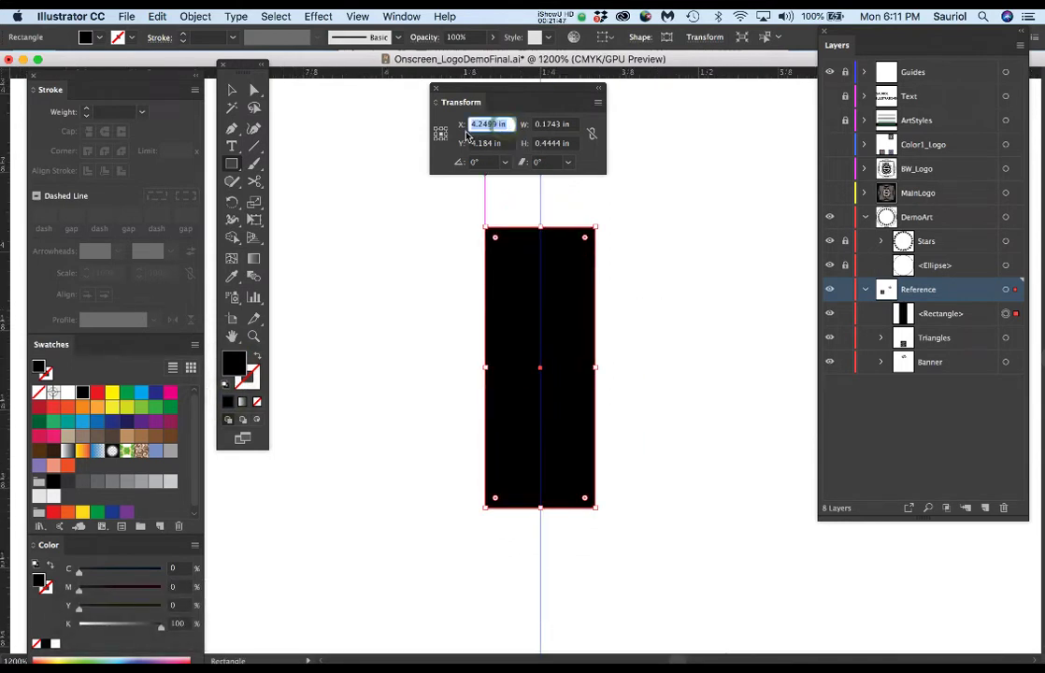
text(4.25)
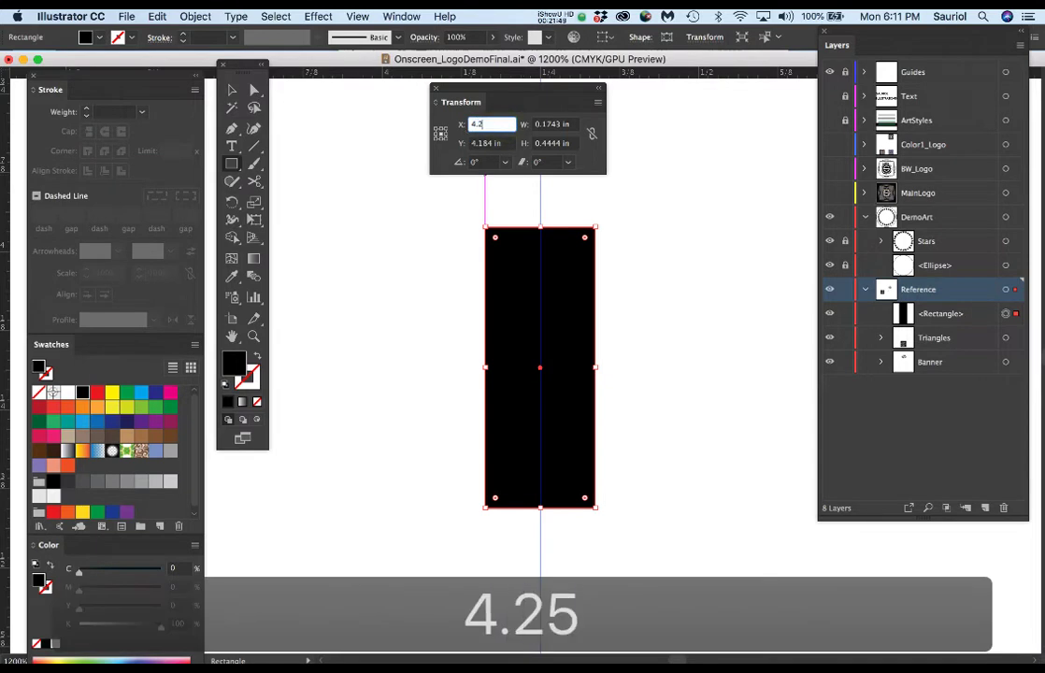
key(Return)
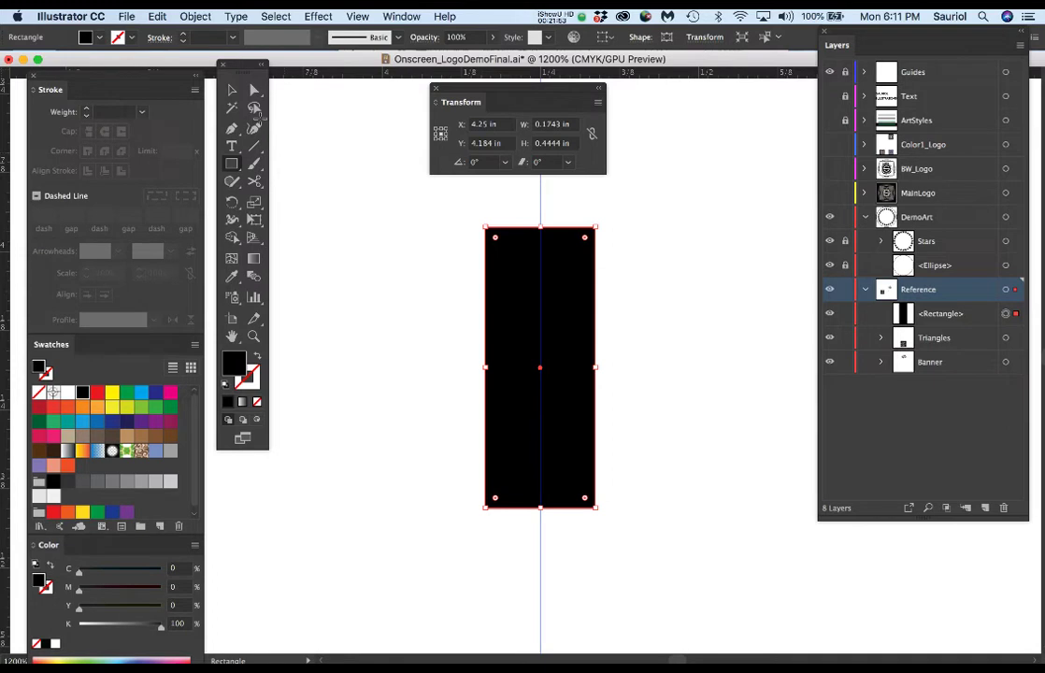
click(195, 17)
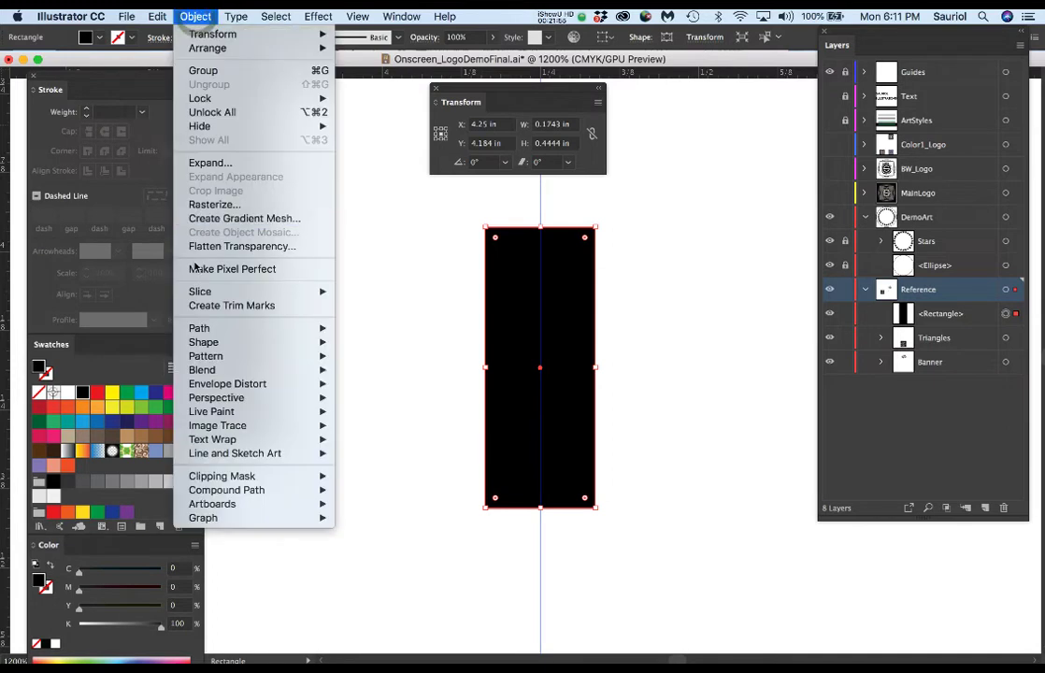
mouse_move(201, 329)
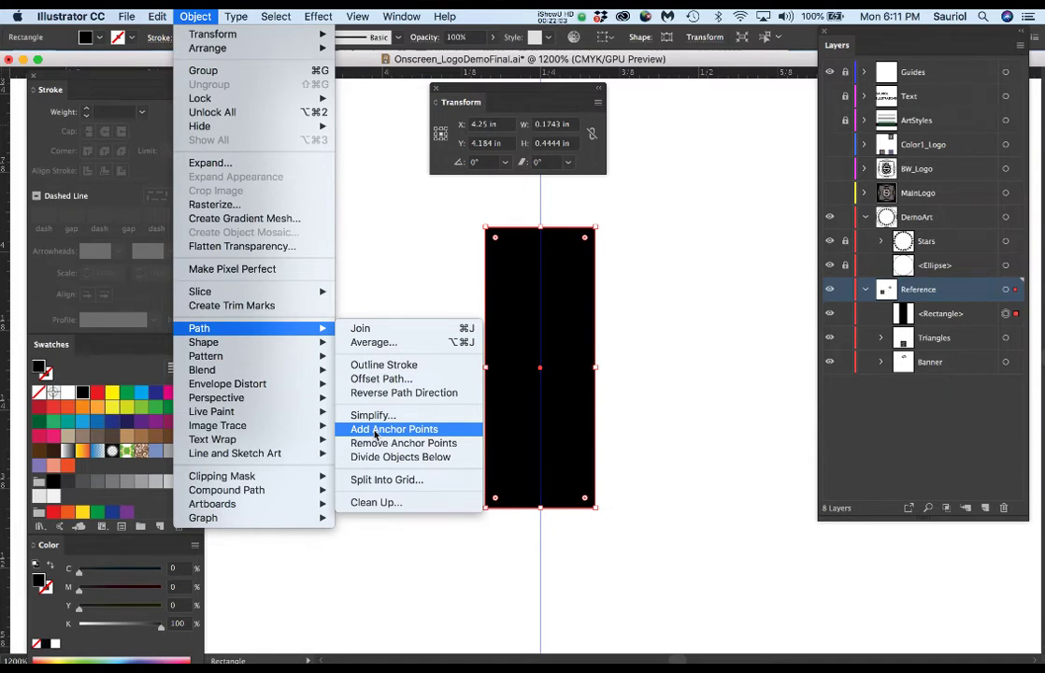
click(427, 282)
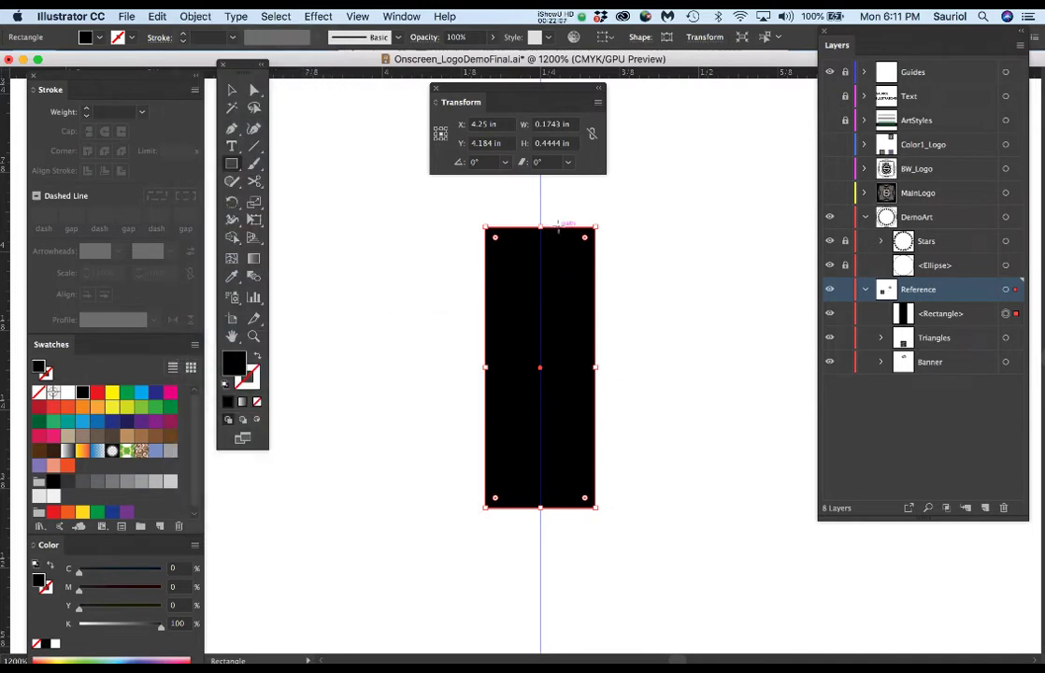
Select the whole rectangle with the Direct Selection tool and add anchor points midway along its sides.
key(a)
click(651, 249)
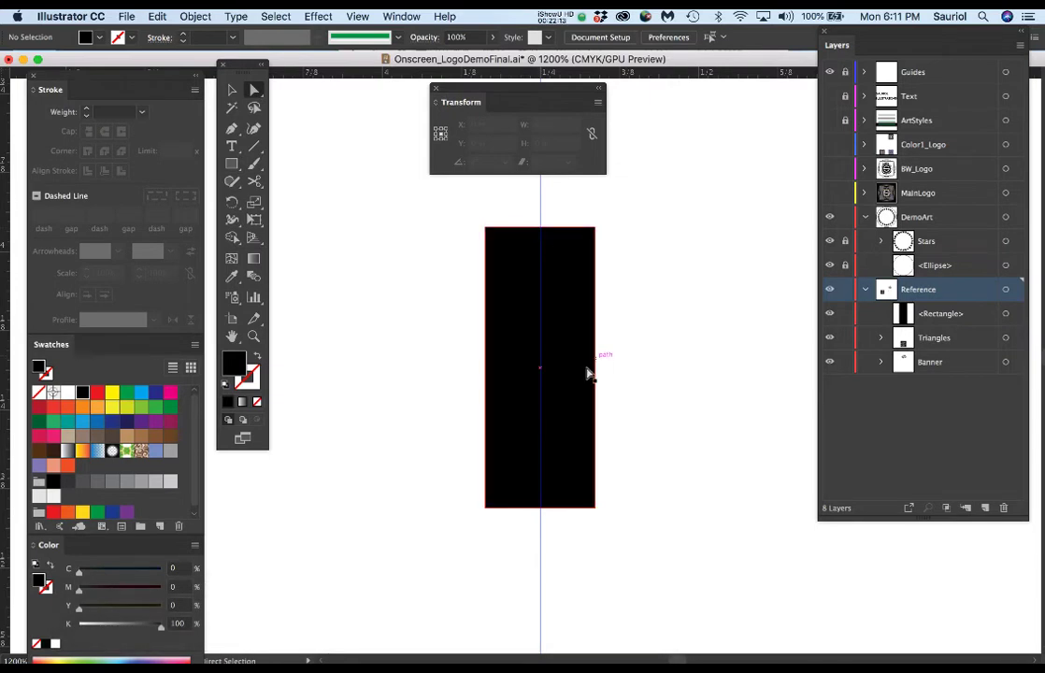
click(512, 412)
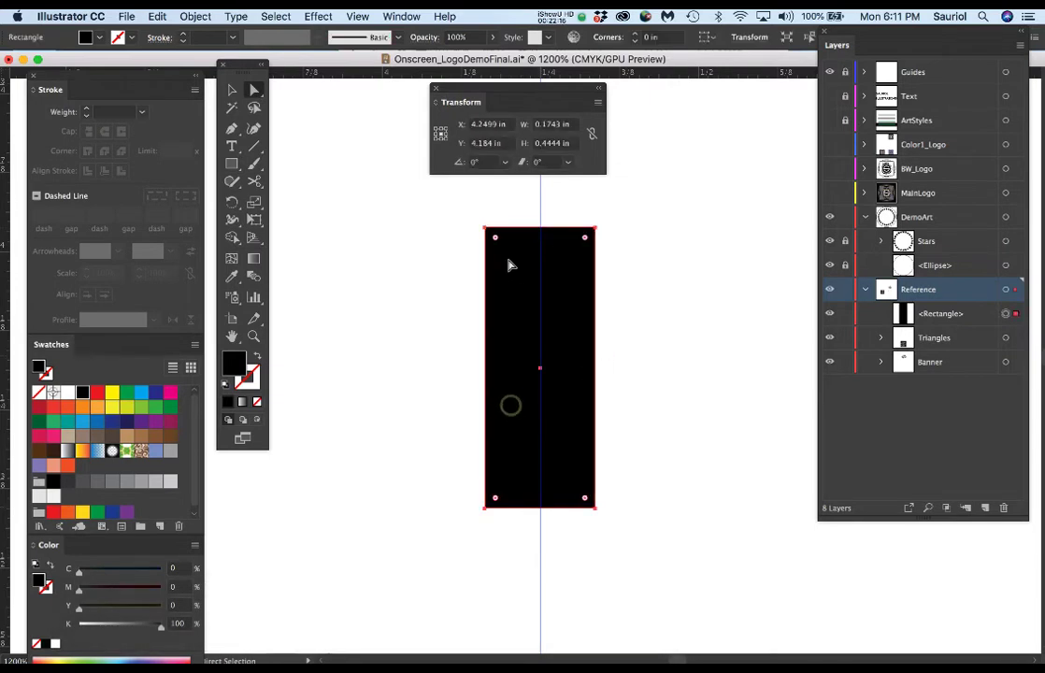
click(192, 16)
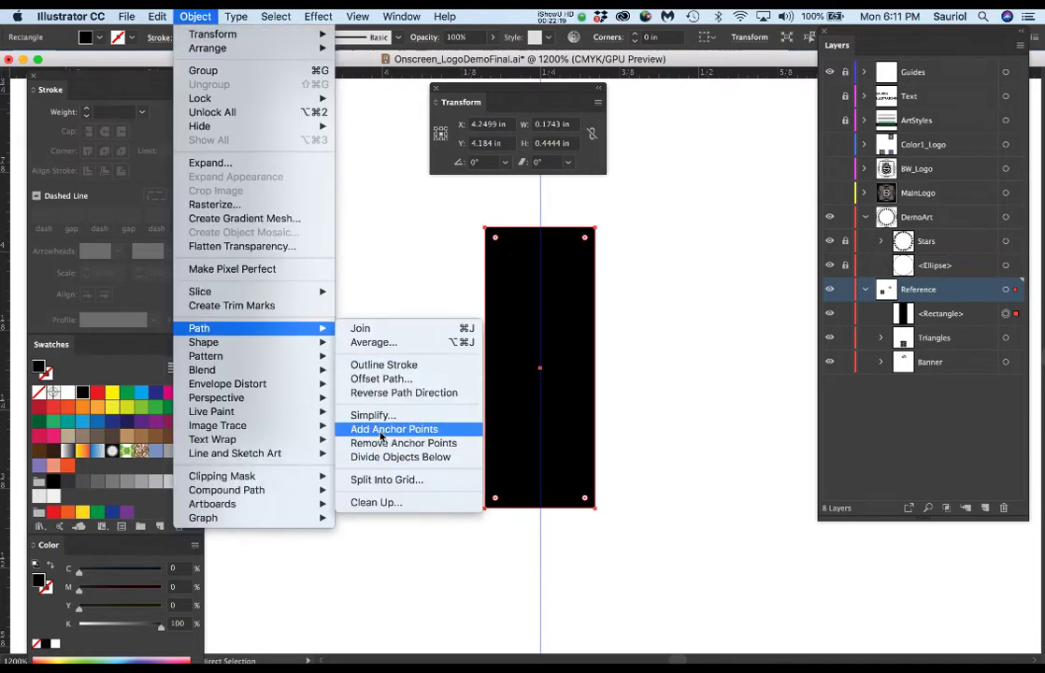
click(383, 429)
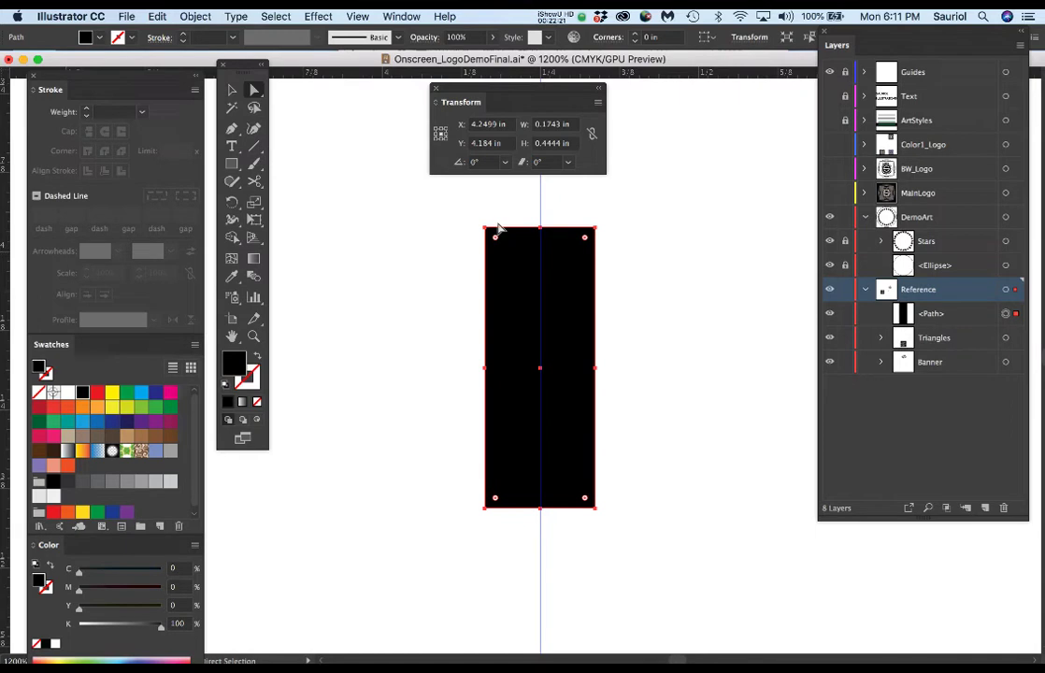
Delete the rectangle's four corner anchor points with the Pen tool to turn it into a diamond.
key(p)
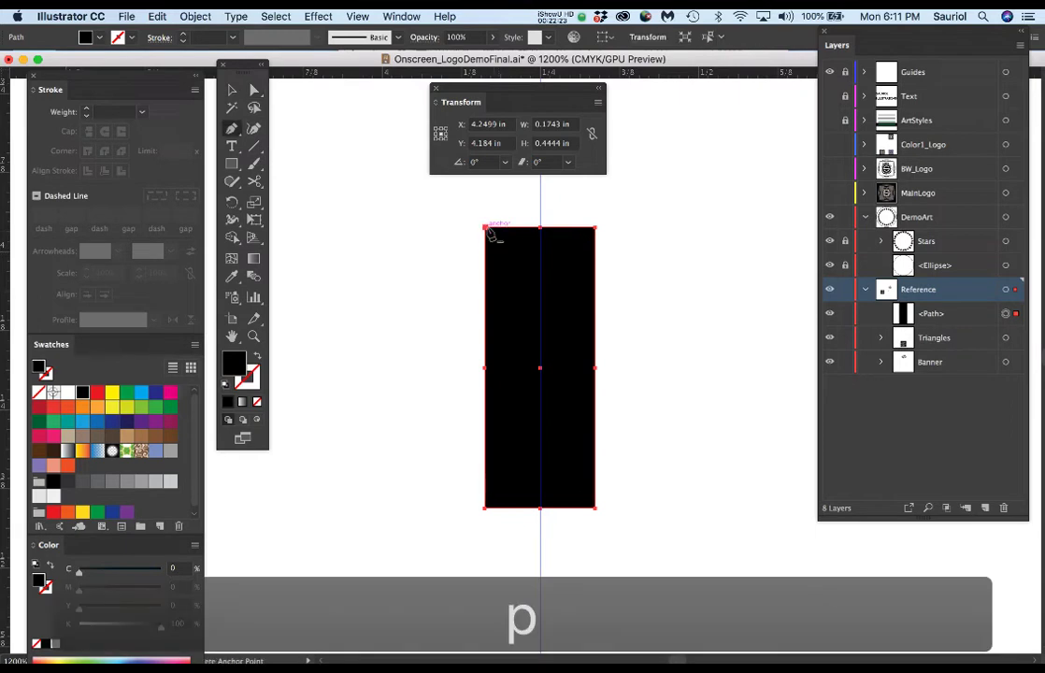
click(486, 227)
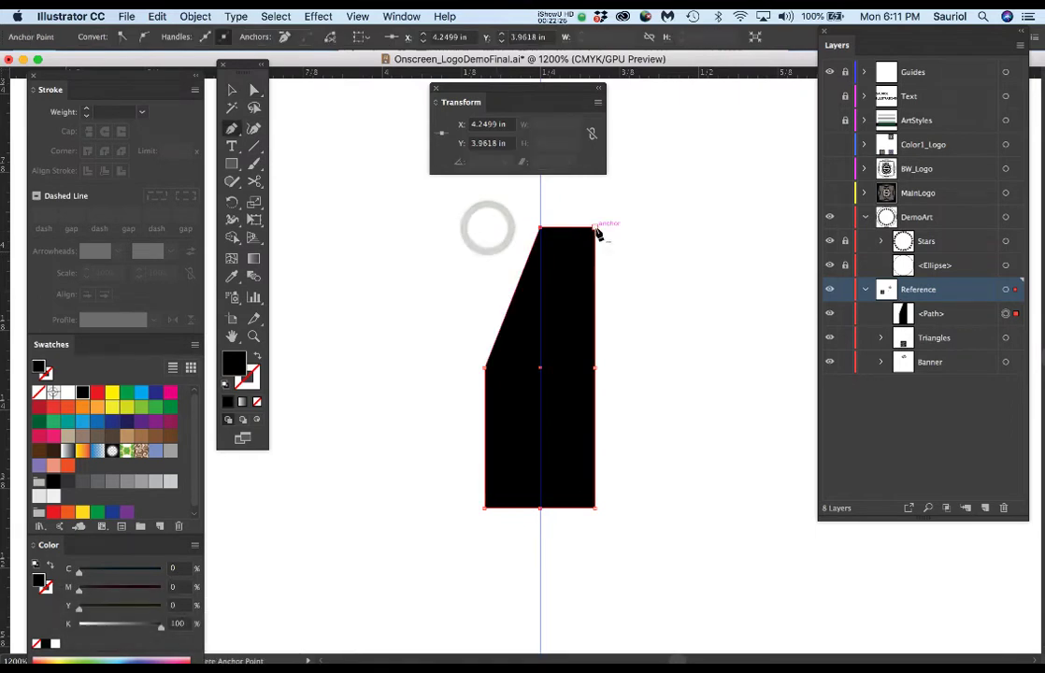
click(594, 228)
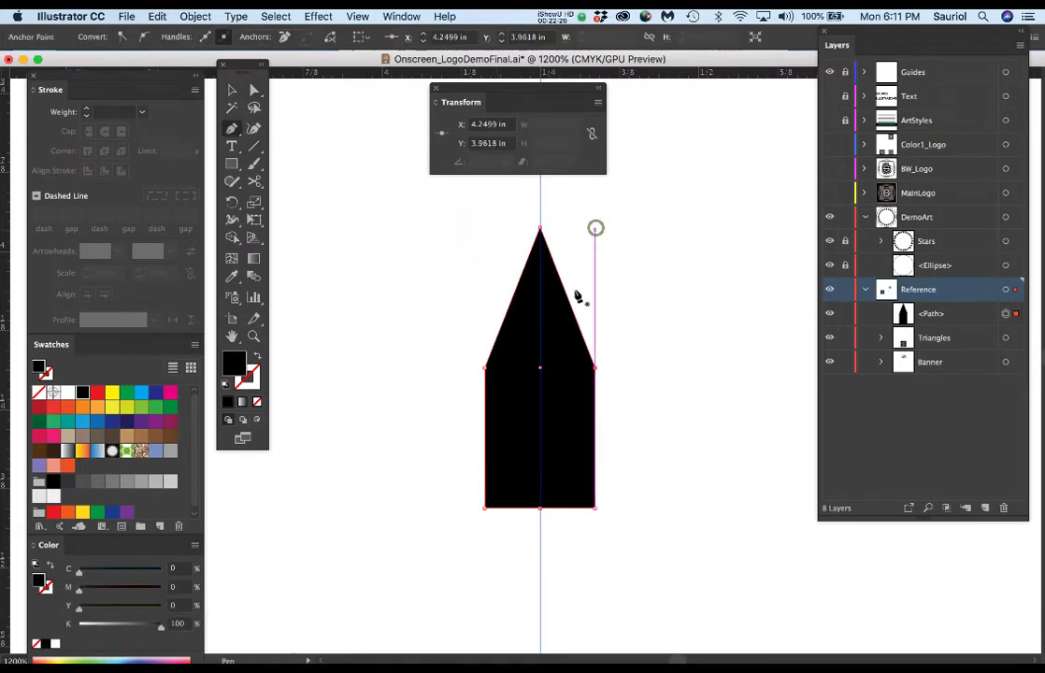
click(594, 508)
click(485, 508)
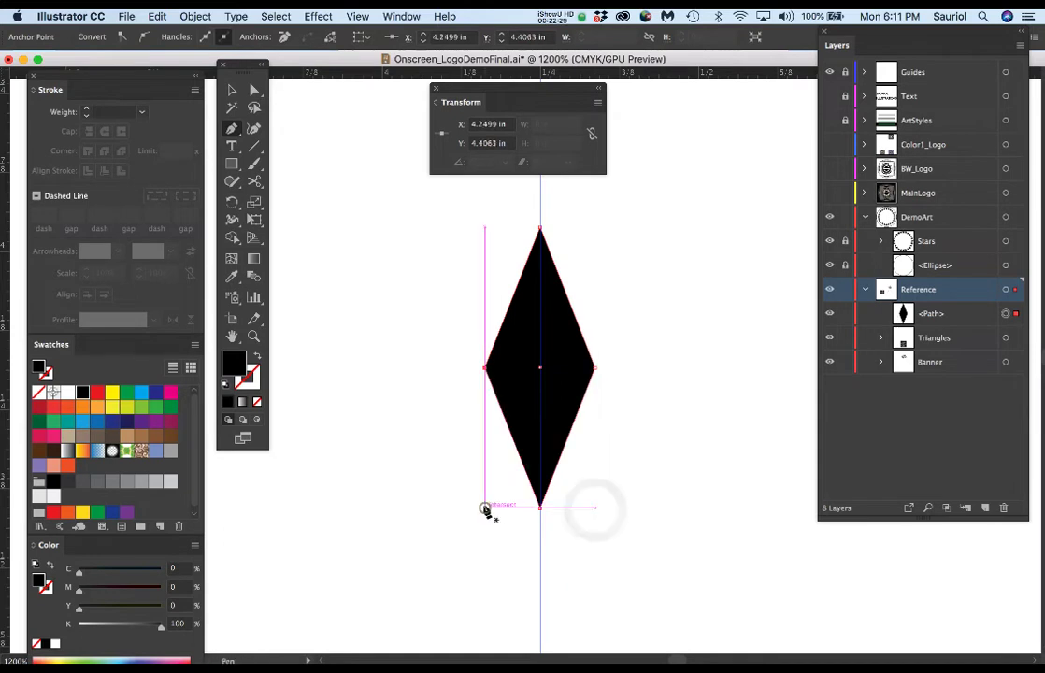
Compare the diamond's size with the star circle and the diamond border of the reference badge.
scroll(573, 479, down, 4)
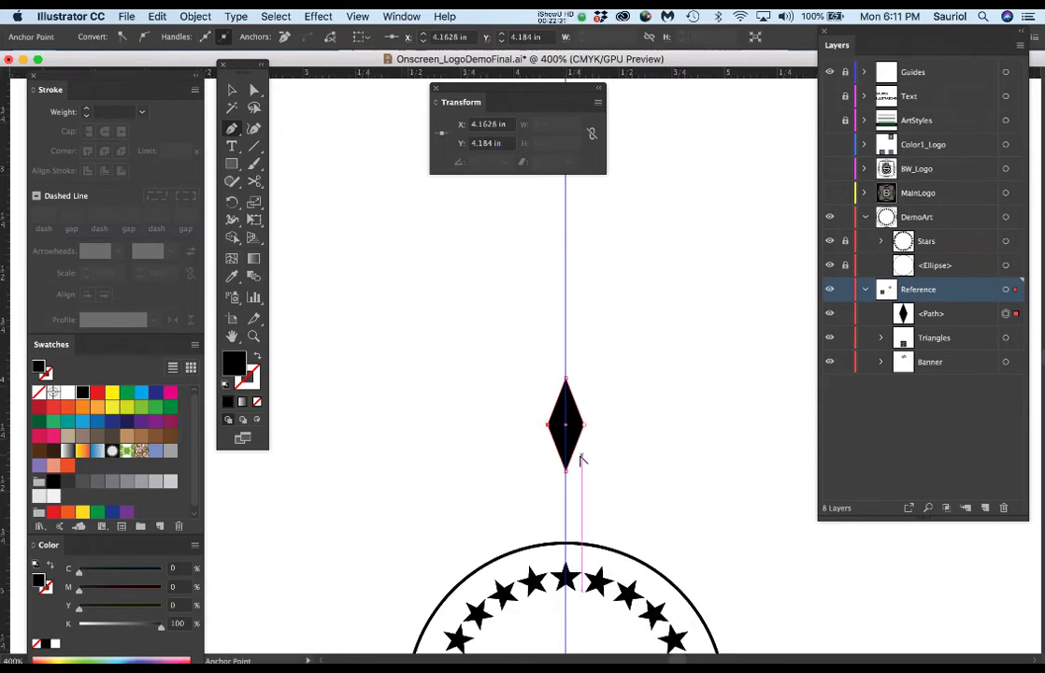
scroll(587, 463, down, 3)
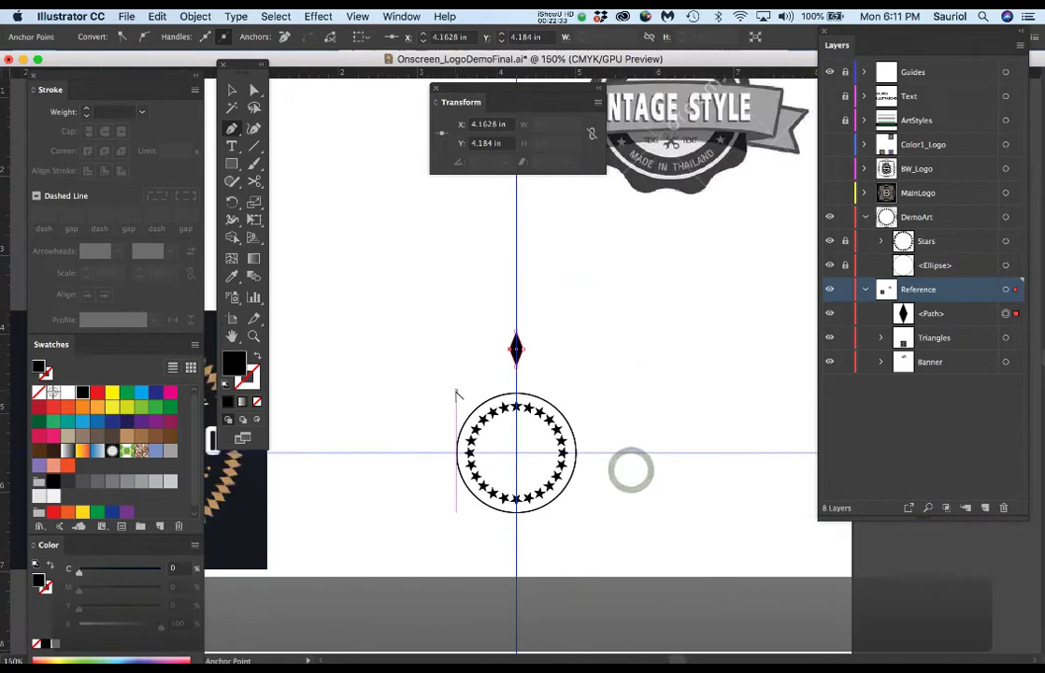
scroll(529, 363, up, 4)
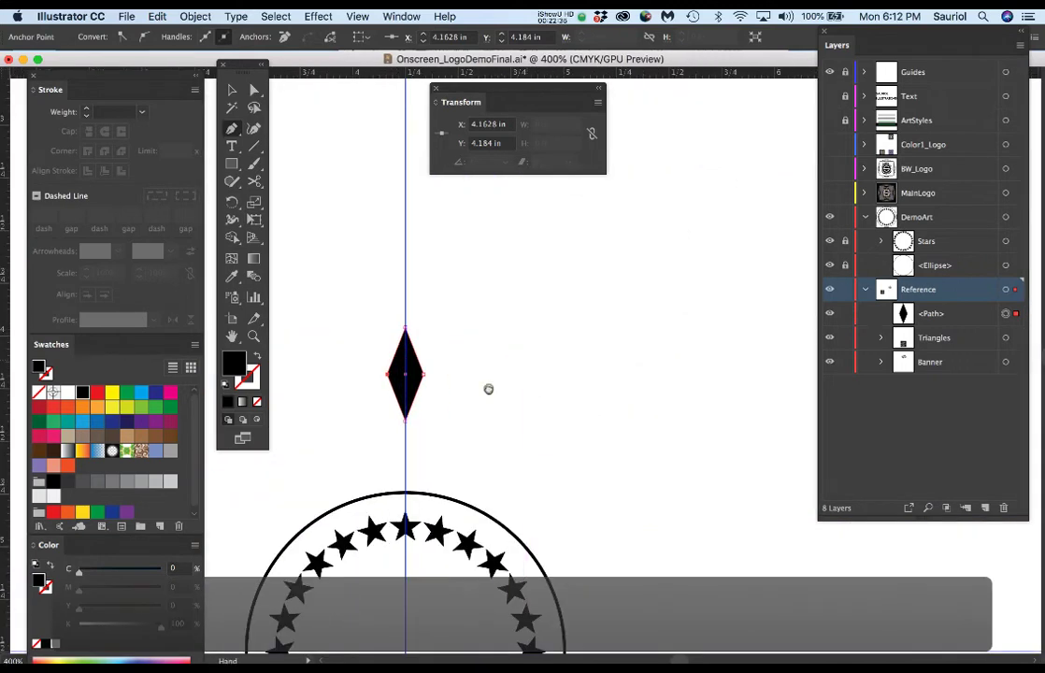
scroll(489, 393, down, 4)
drag(422, 399, 515, 373)
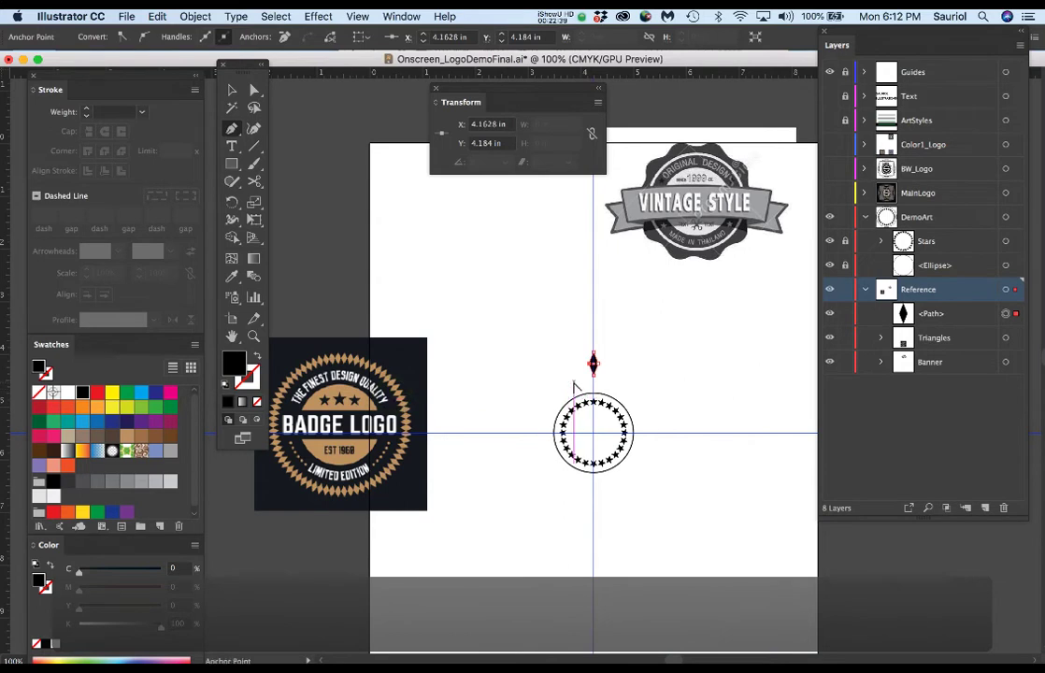
scroll(571, 387, up, 5)
scroll(603, 367, right, 5)
scroll(603, 367, up, 1)
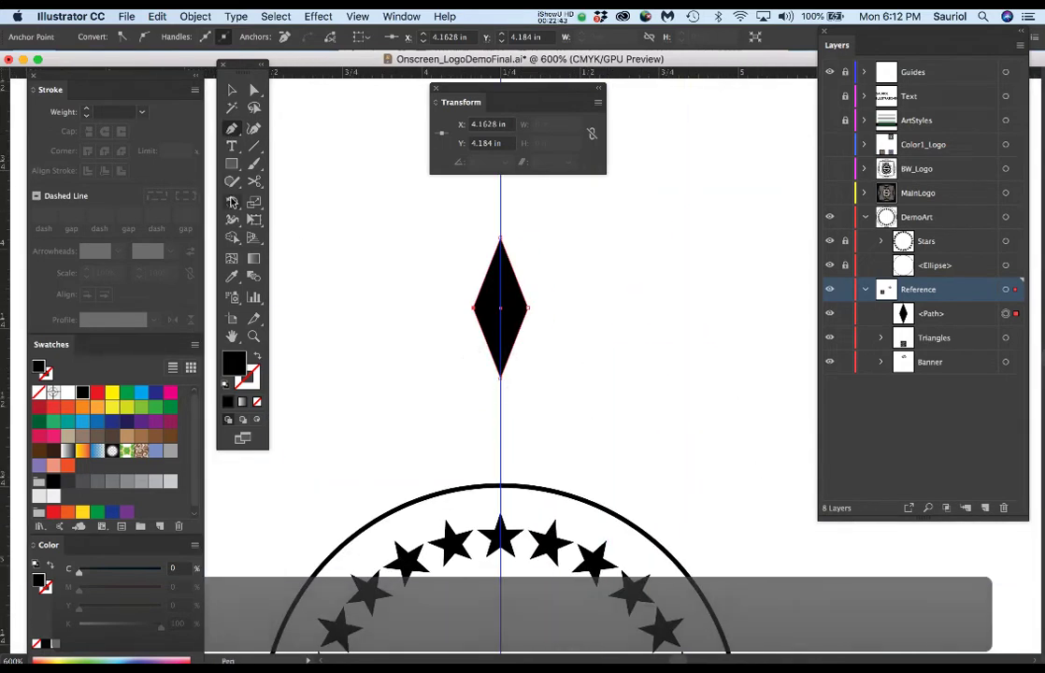
Scale the diamond uniformly to 50% with the preview turned on.
click(231, 90)
click(442, 267)
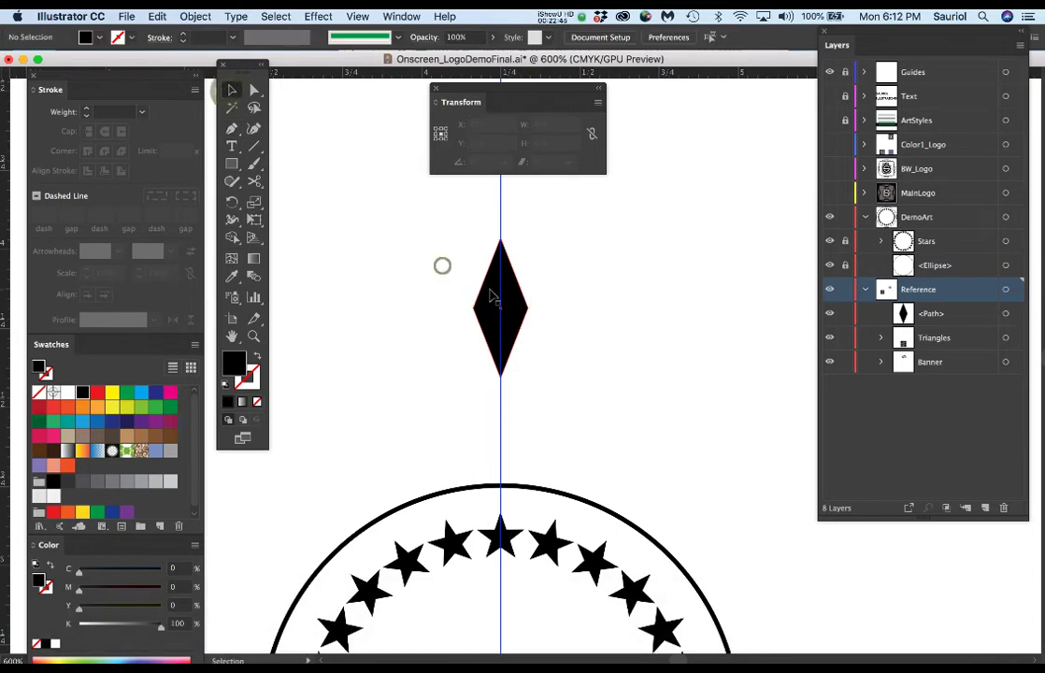
click(492, 297)
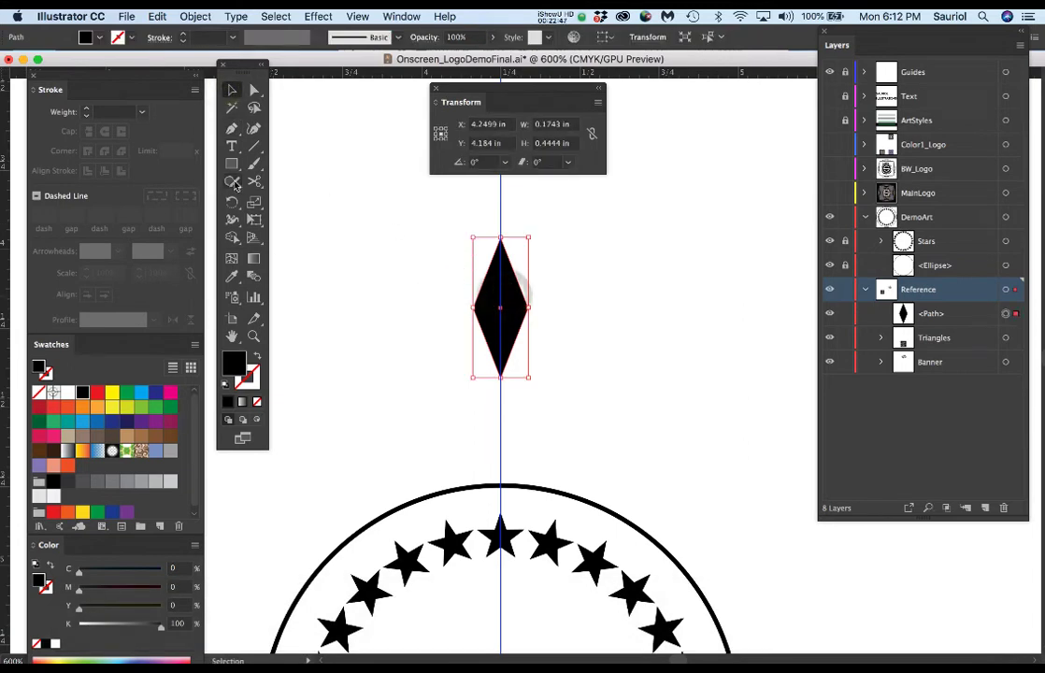
double_click(253, 200)
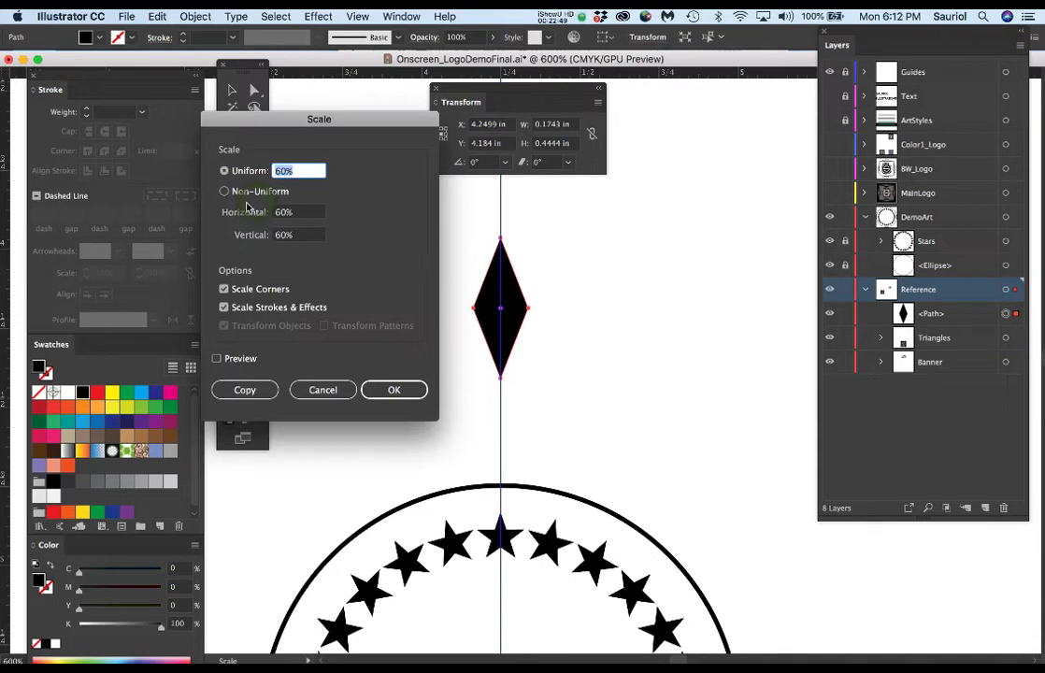
drag(267, 137, 274, 206)
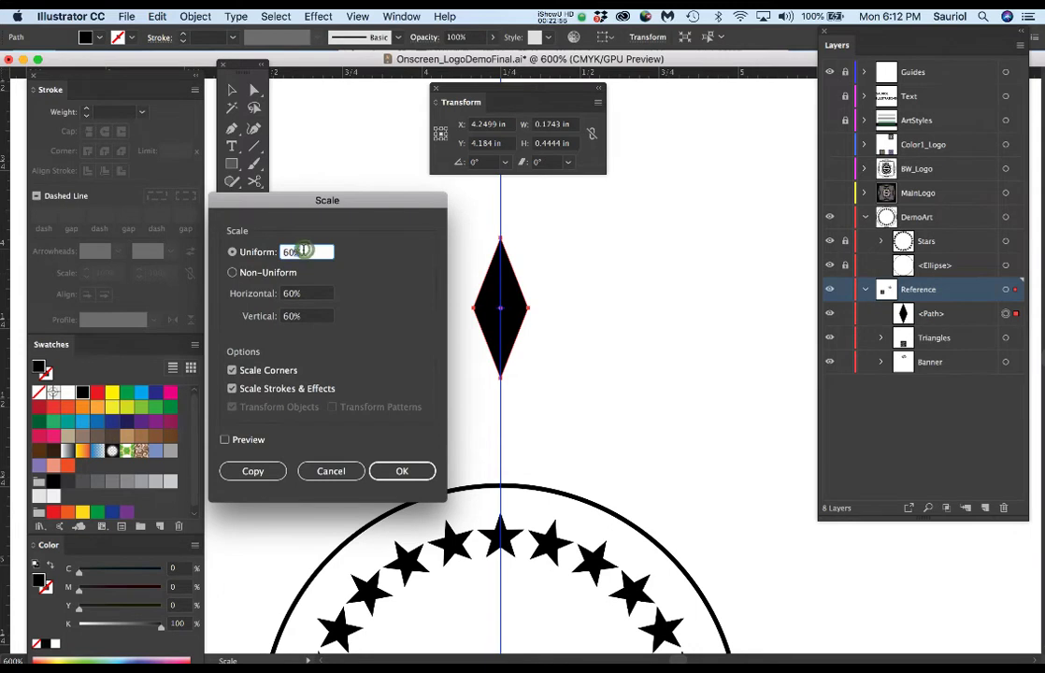
text(50)
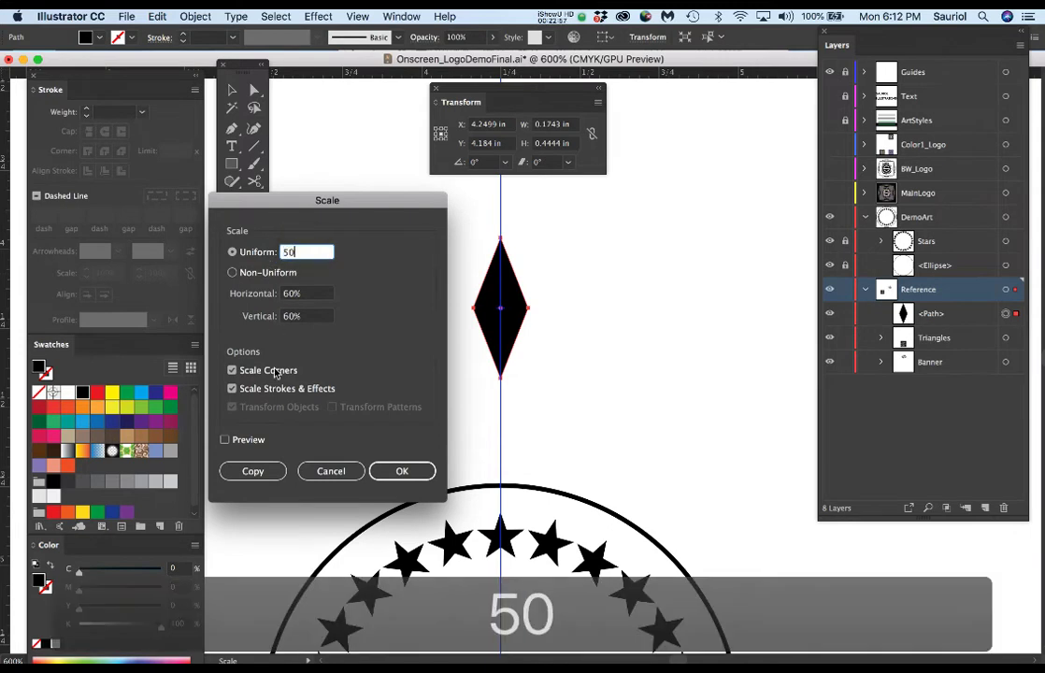
click(224, 439)
click(402, 472)
Check the reduced diamond's proportions against the star circle, moving the Transform panel clear of the artwork.
key(super+minus)
key(super+minus)
key(super+minus)
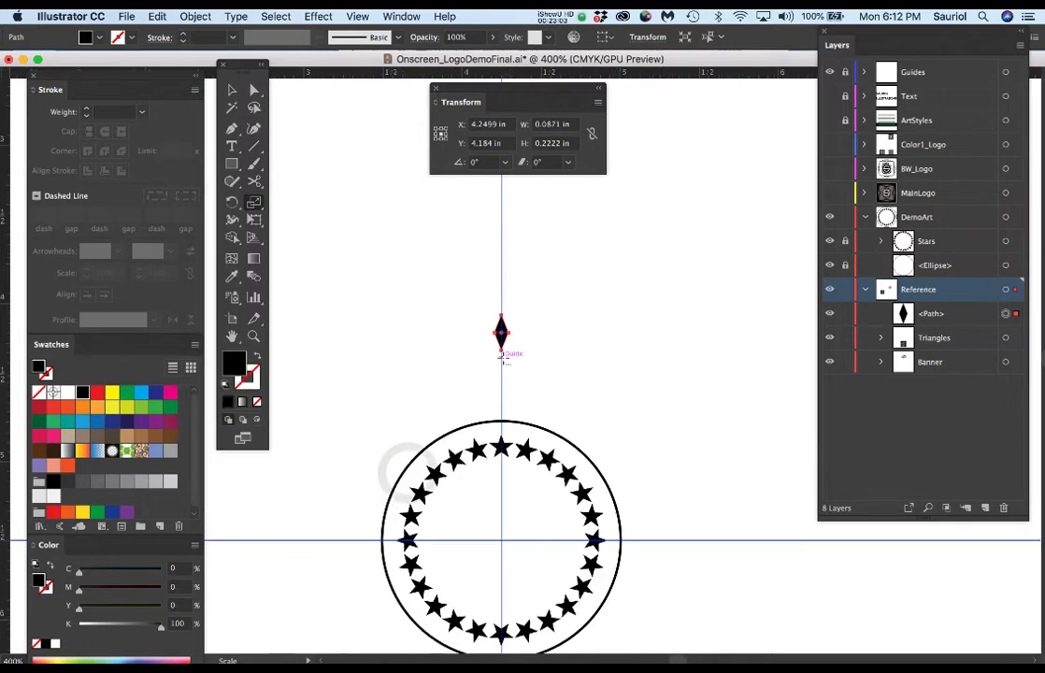
drag(538, 381, 575, 337)
key(super+minus)
key(super+minus)
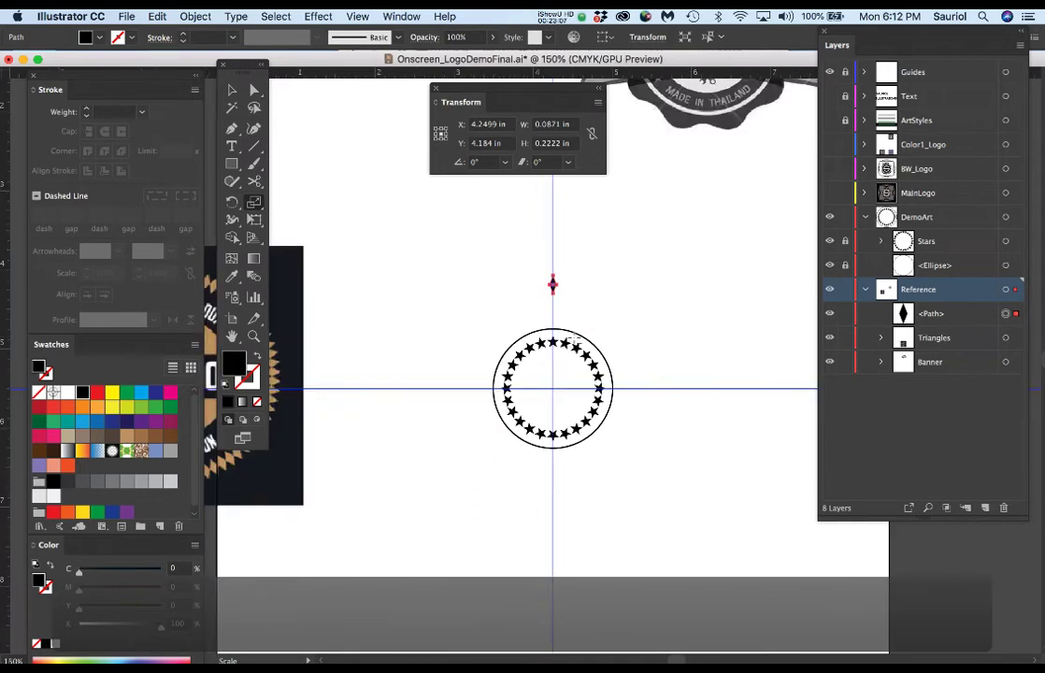
scroll(563, 362, up, 3)
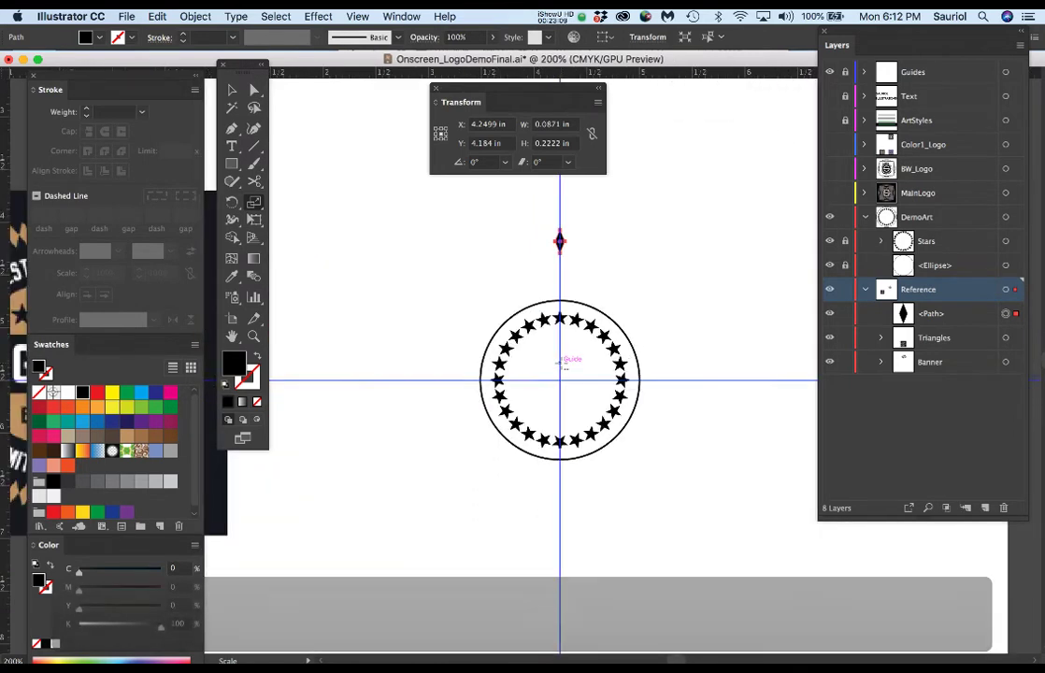
drag(500, 94, 417, 67)
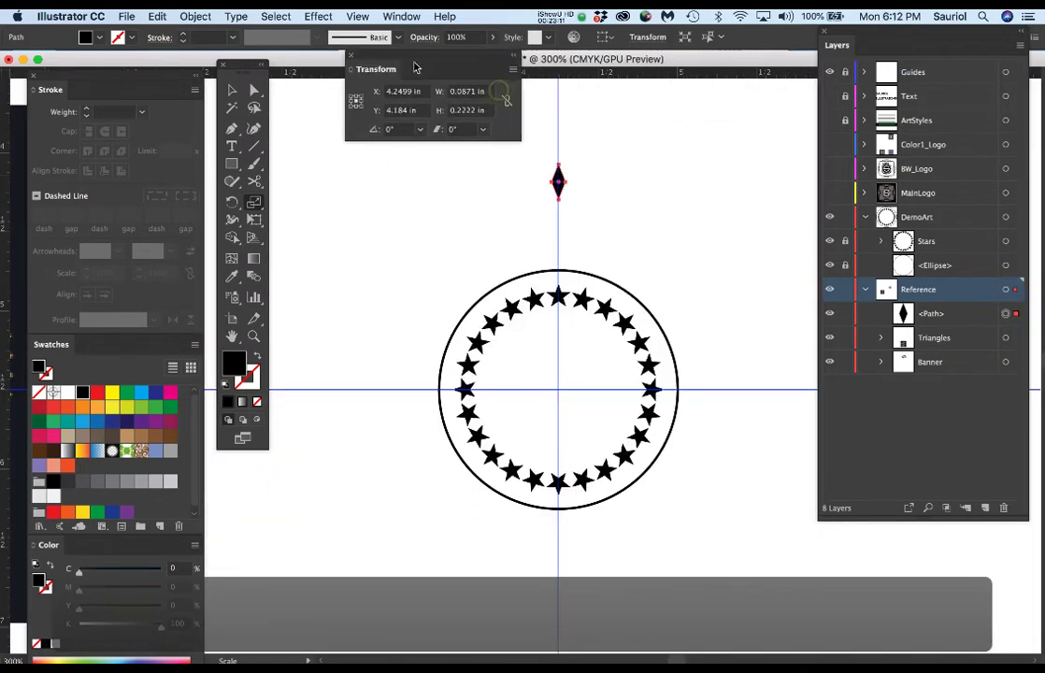
drag(506, 270, 468, 302)
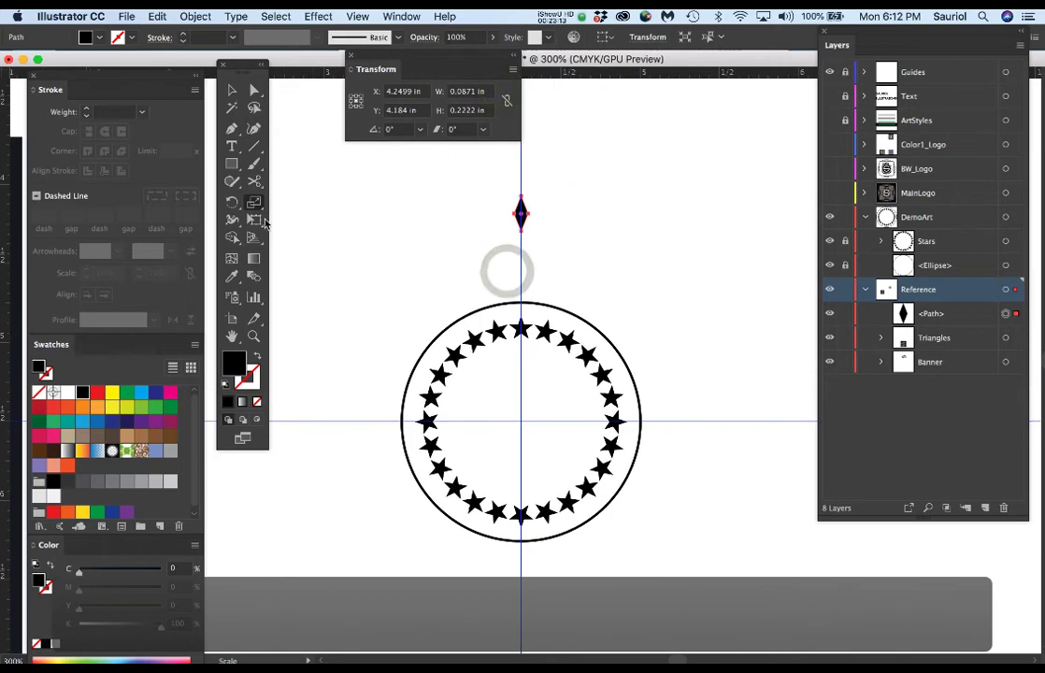
Move the Transform panel clear of the artwork and open the diamond's Rotate options with the star circle's center as the rotation origin.
click(232, 202)
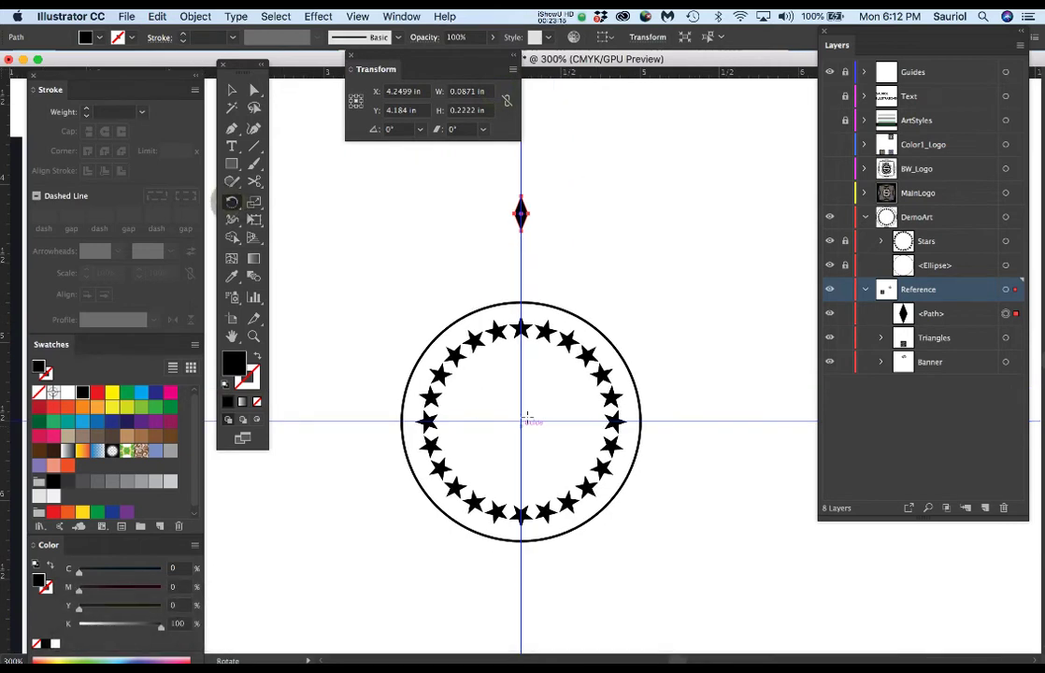
key(super+space)
click(555, 392)
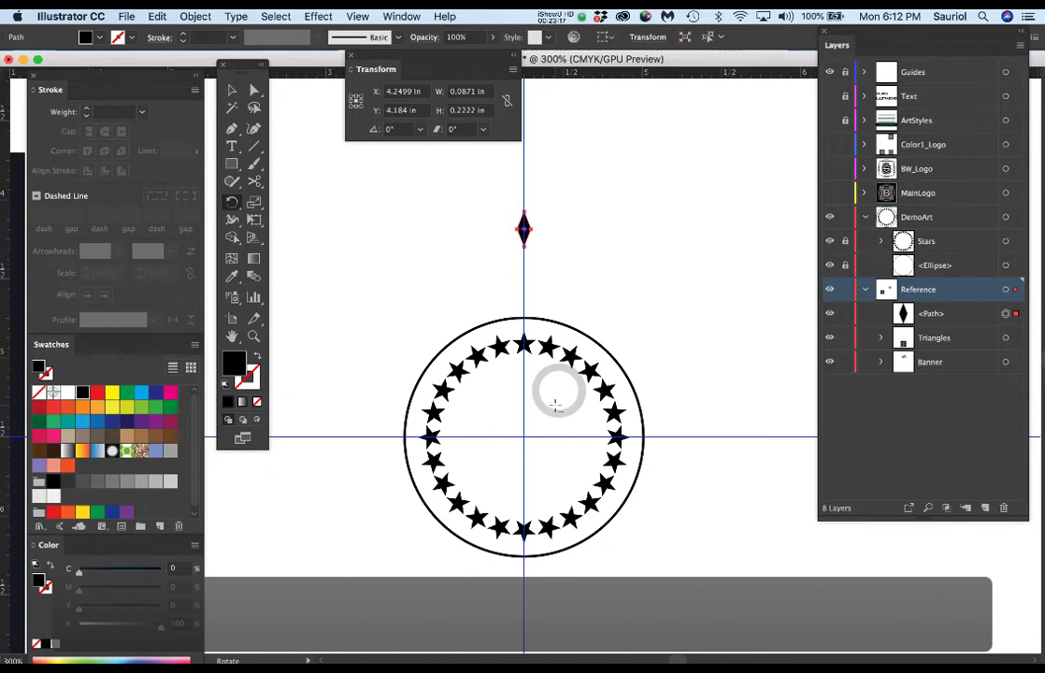
drag(458, 58, 956, 537)
key(super+space)
click(509, 265)
drag(558, 252, 570, 262)
key(r)
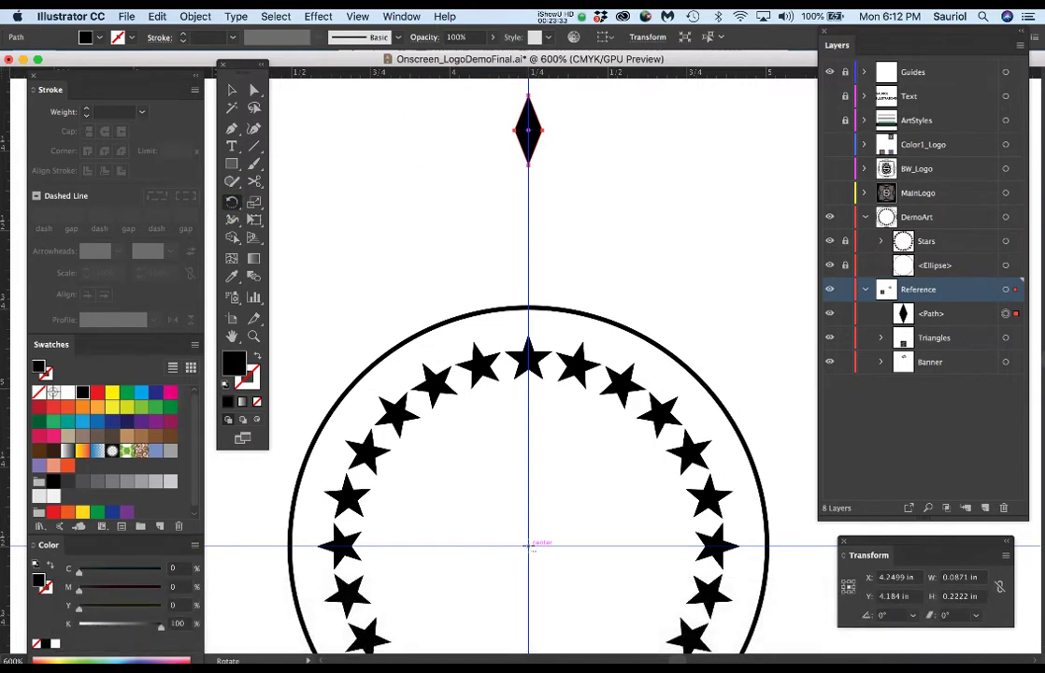
alt+click(528, 545)
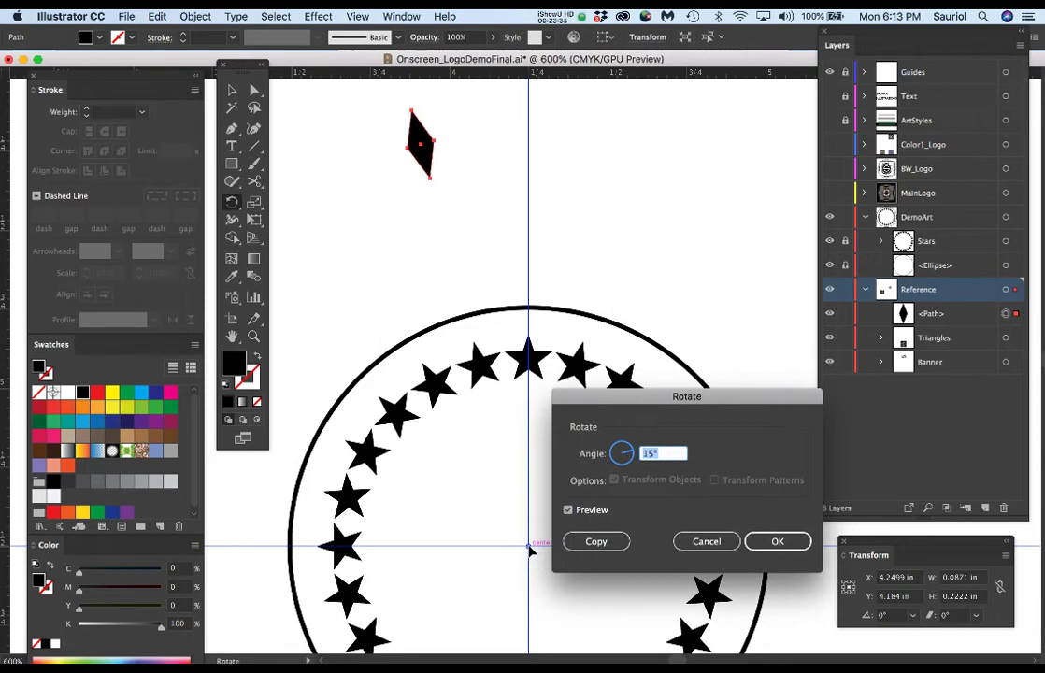
Set the diamond's rotation angle to 5° and preview its offset around the star circle, leaving the preview off.
click(567, 510)
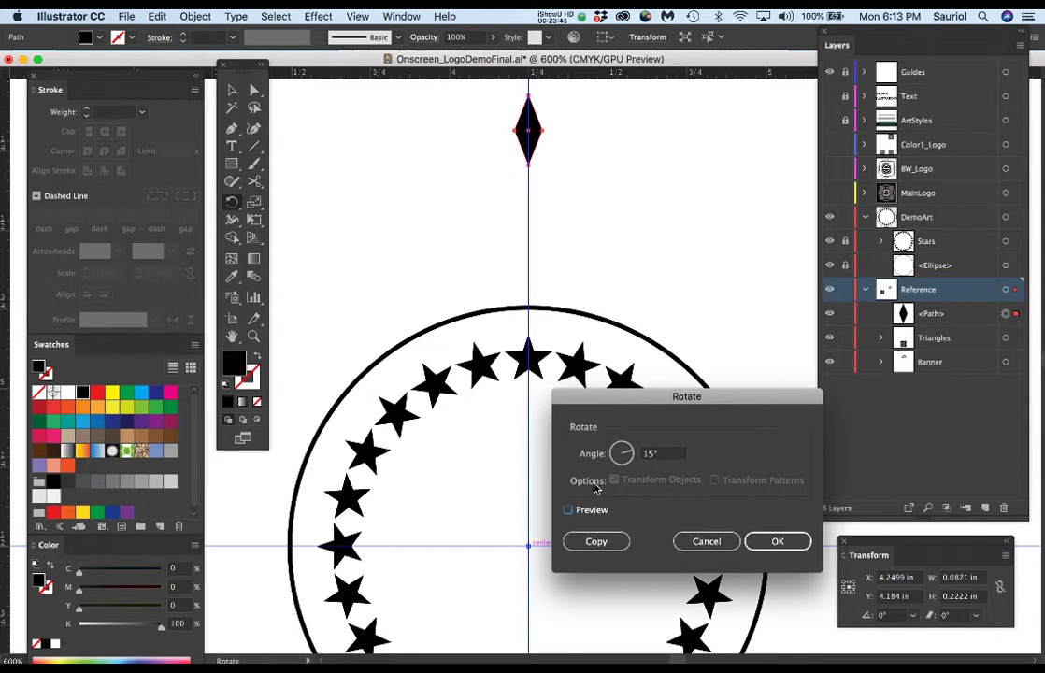
click(654, 454)
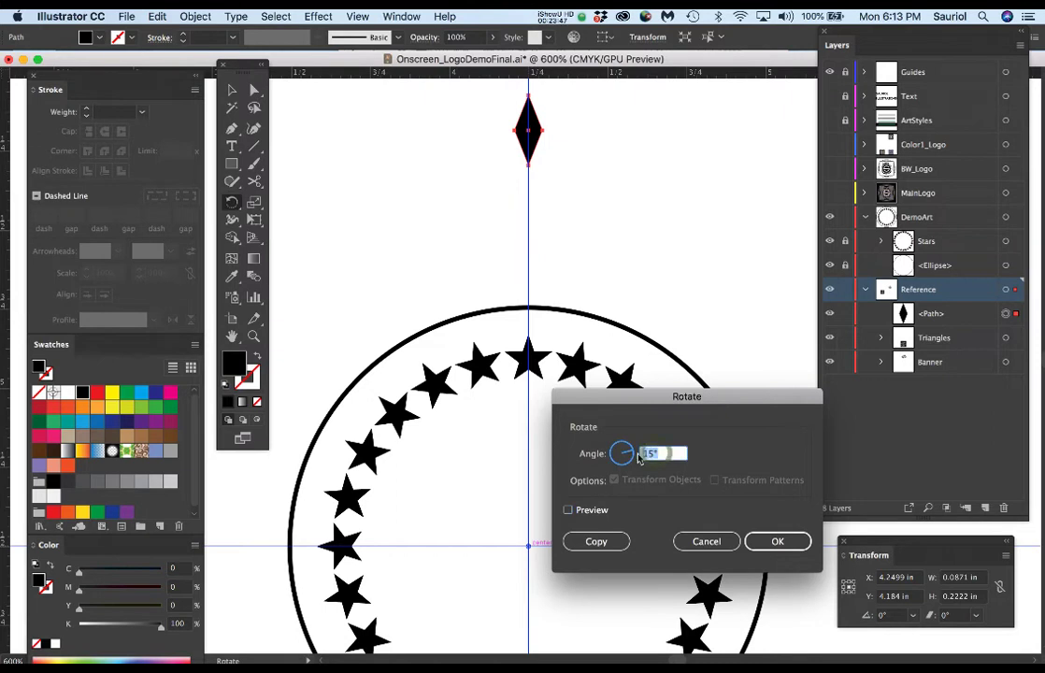
text(5)
click(568, 510)
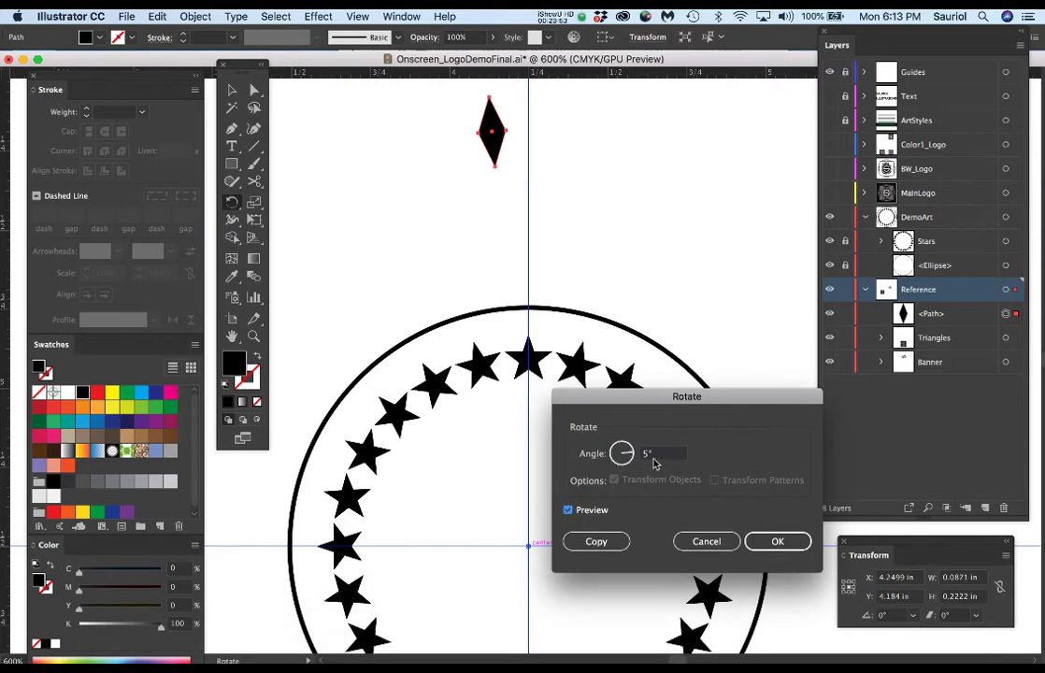
click(568, 510)
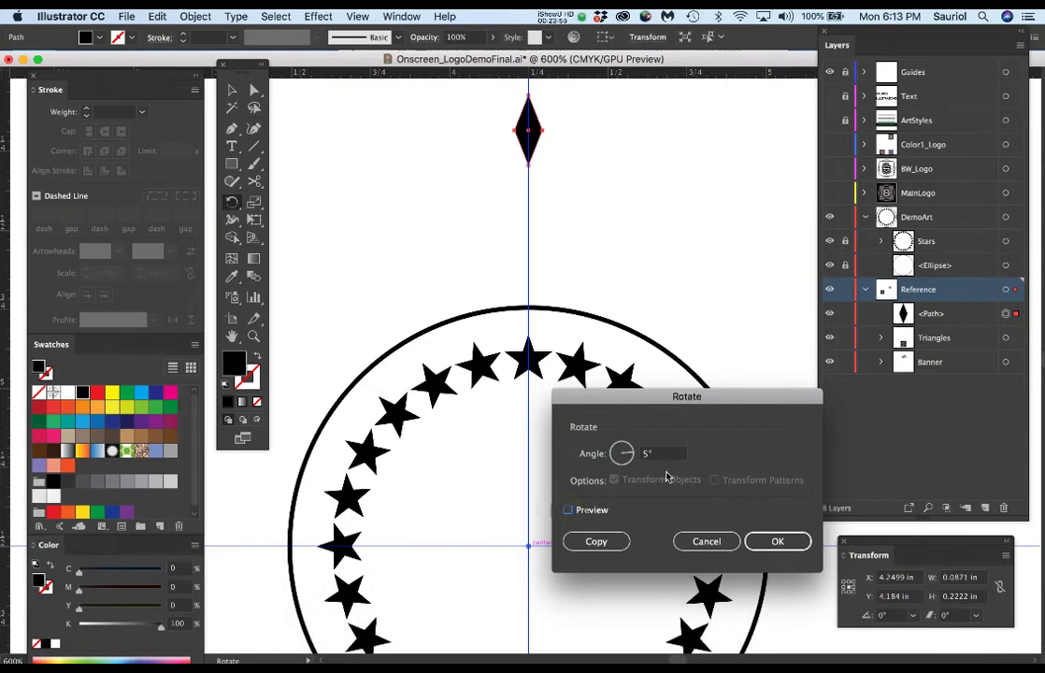
Try a copy of the diamond rotated 4° around the circle's centre, previewing 3° first.
key(Tab)
text(3)
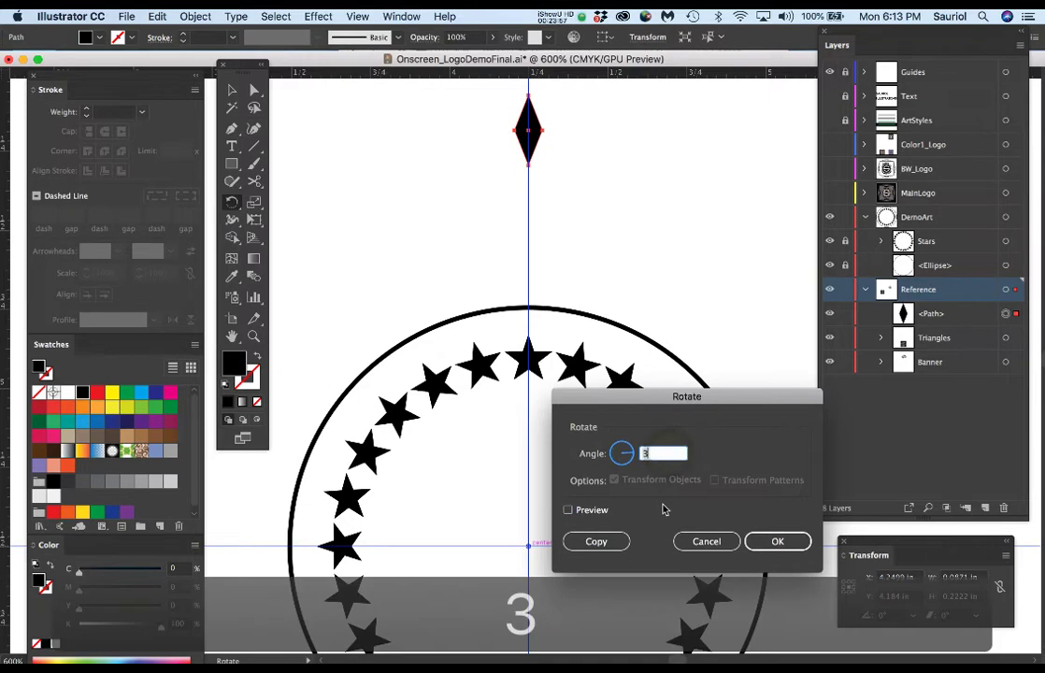
click(567, 510)
key(Tab)
text(4)
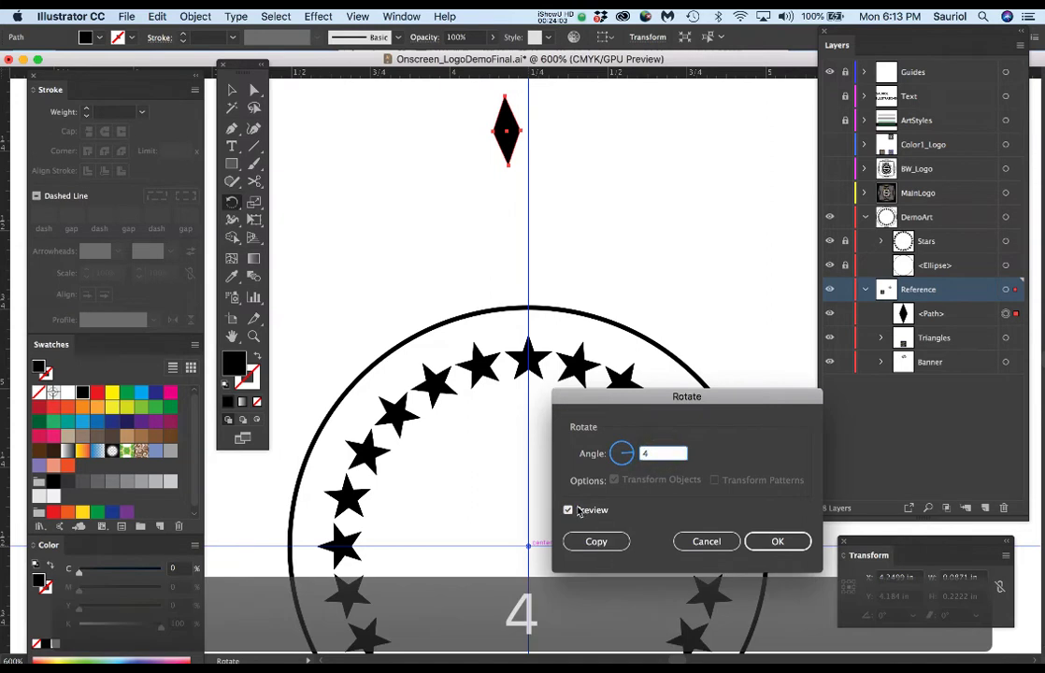
click(567, 510)
click(567, 510)
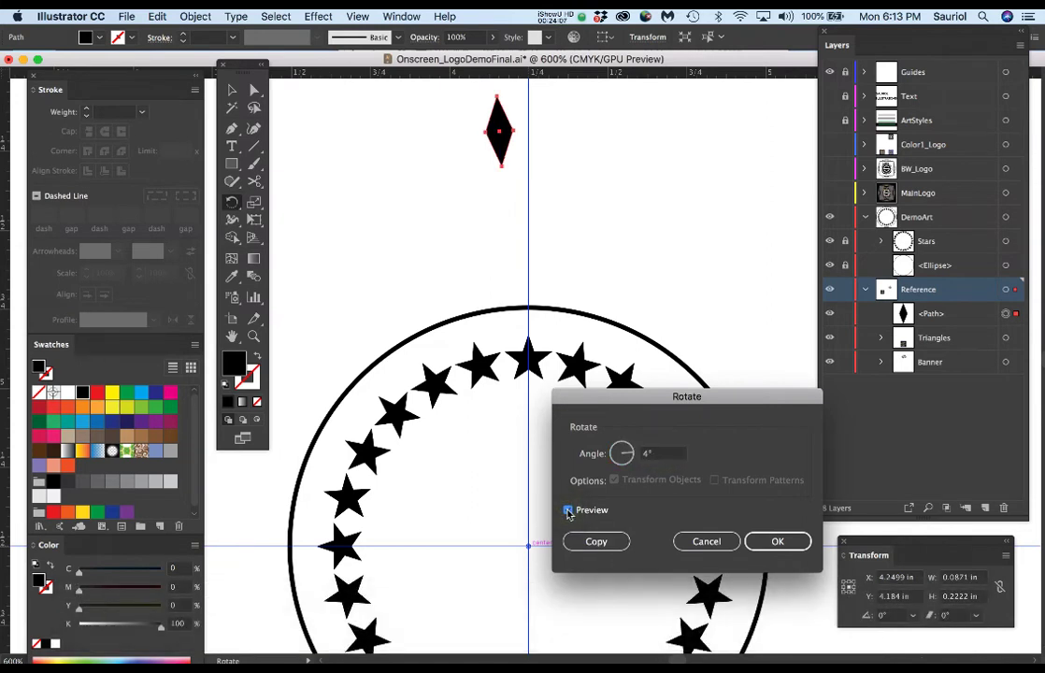
click(567, 510)
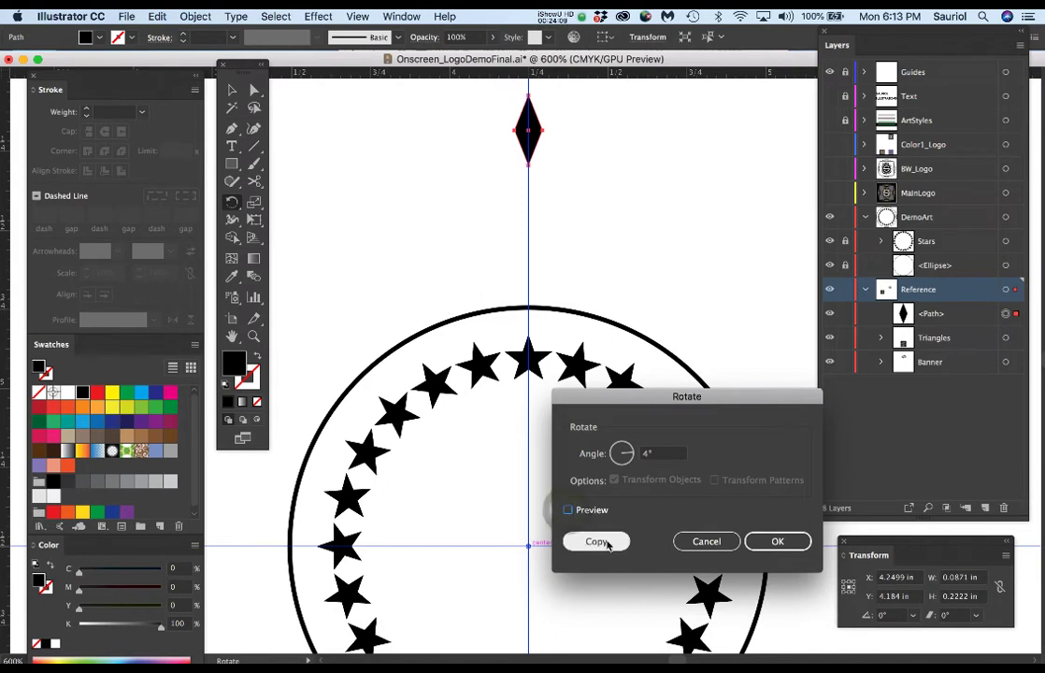
click(607, 545)
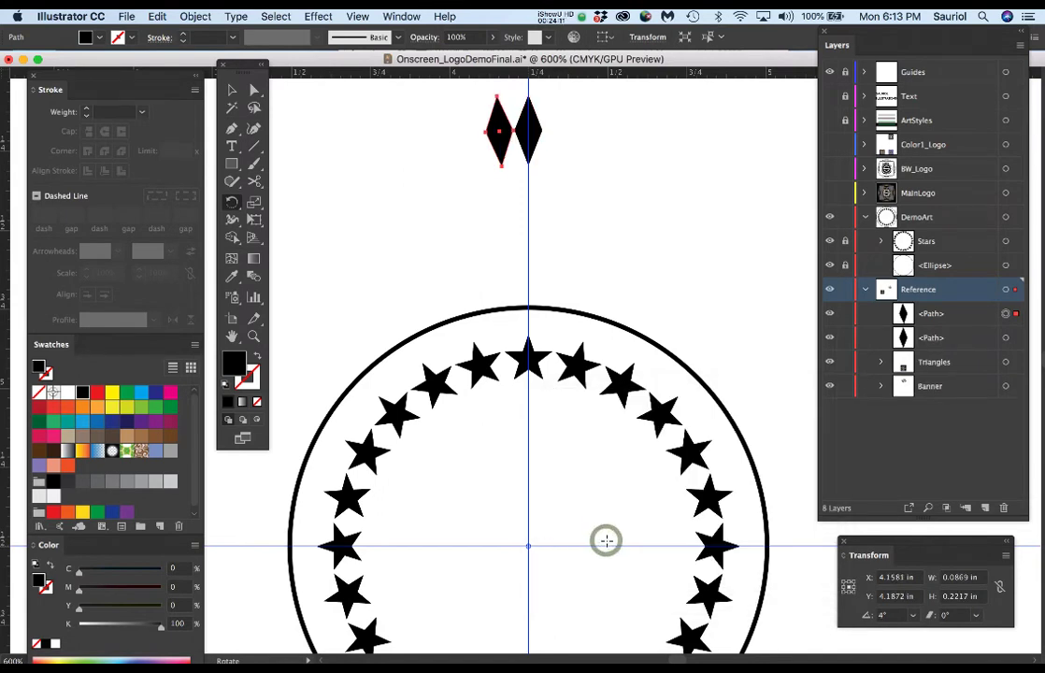
Check the spacing between the two diamonds up close and undo the rotated copy.
click(488, 190)
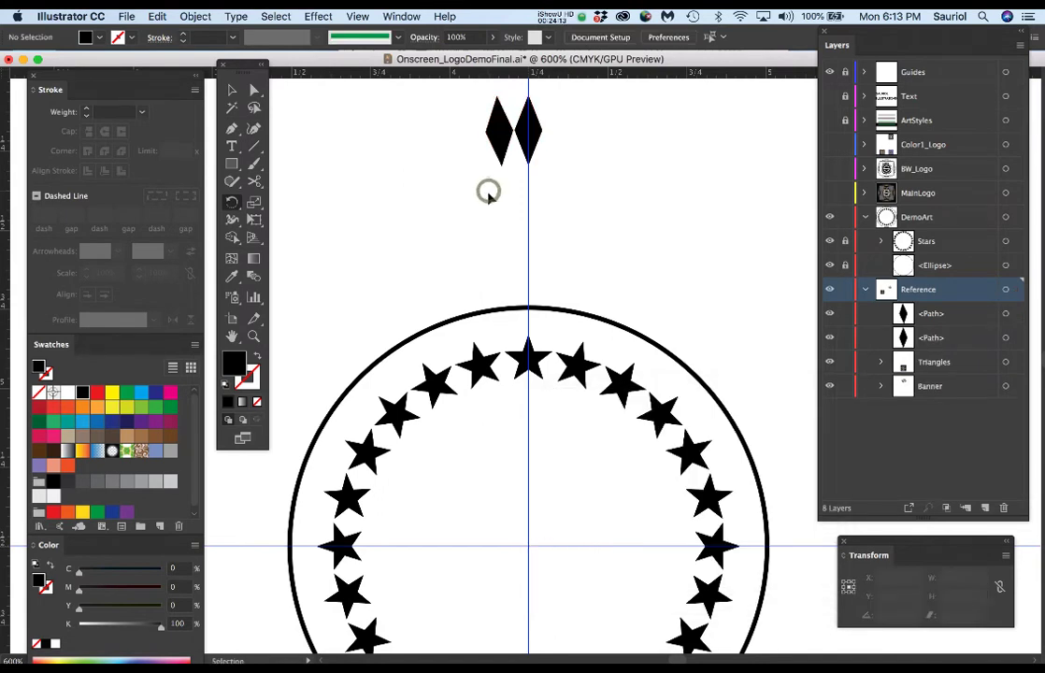
scroll(489, 132, up, 1)
scroll(487, 132, up, 2)
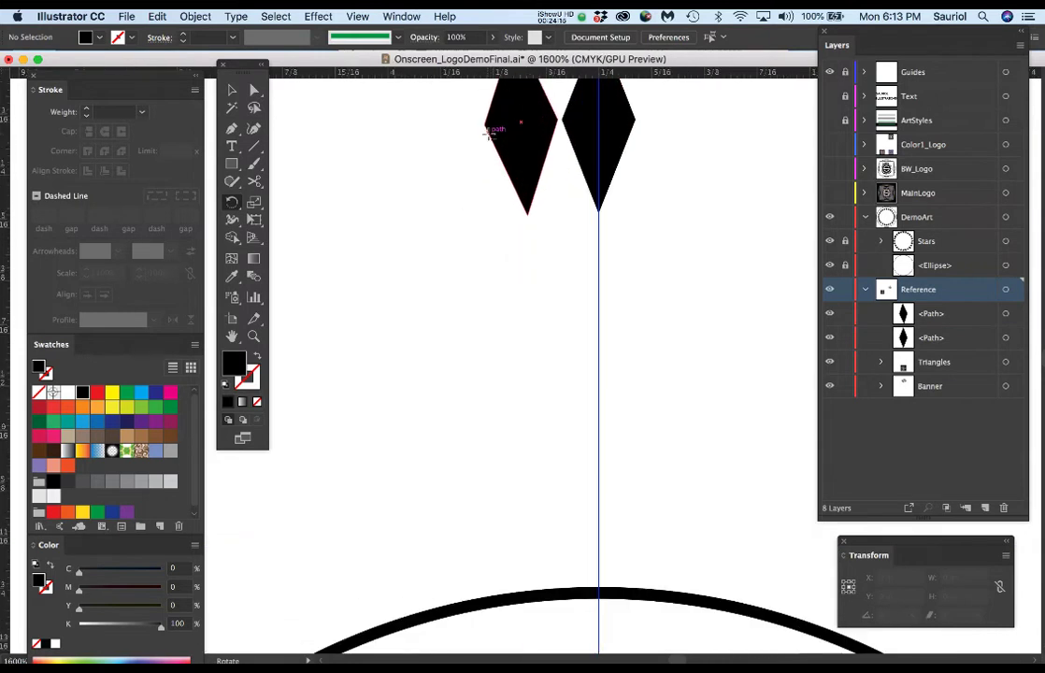
drag(478, 182, 456, 272)
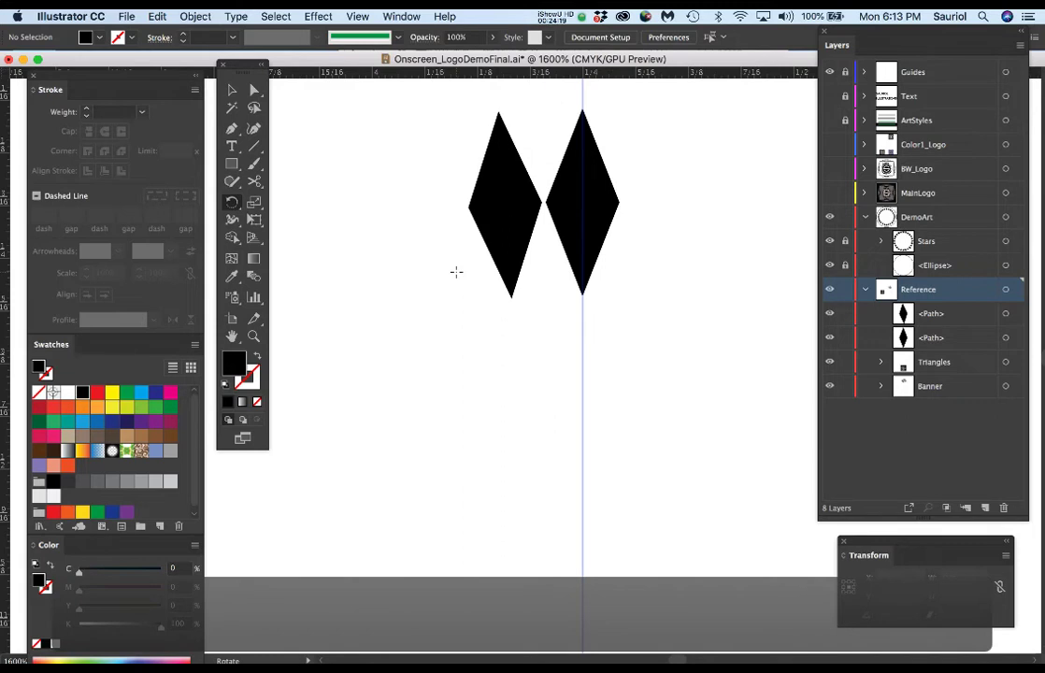
key(super+z)
Make a copy of the diamond rotated 3.8° around the centre of the circle.
scroll(467, 310, down, 3)
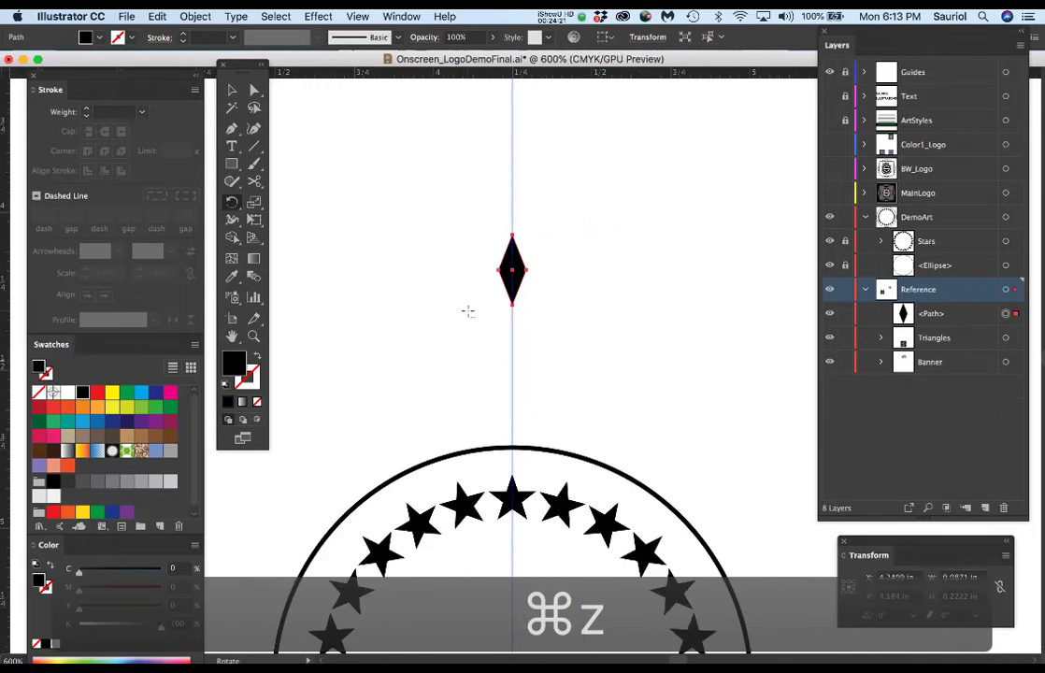
scroll(467, 310, down, 1)
scroll(591, 336, down, 3)
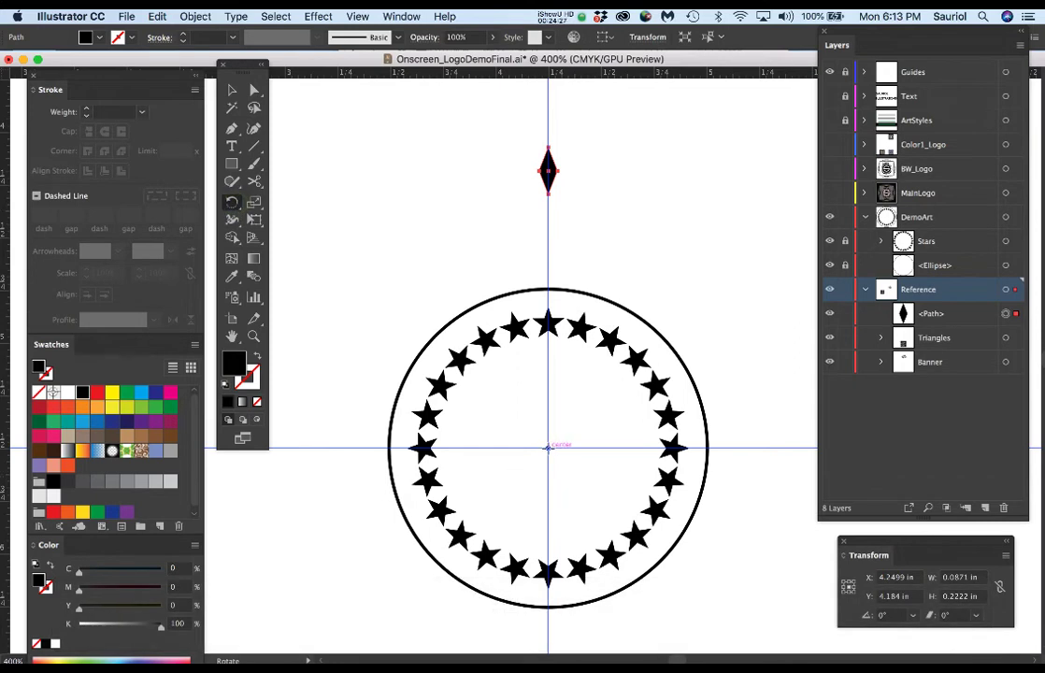
alt+click(547, 448)
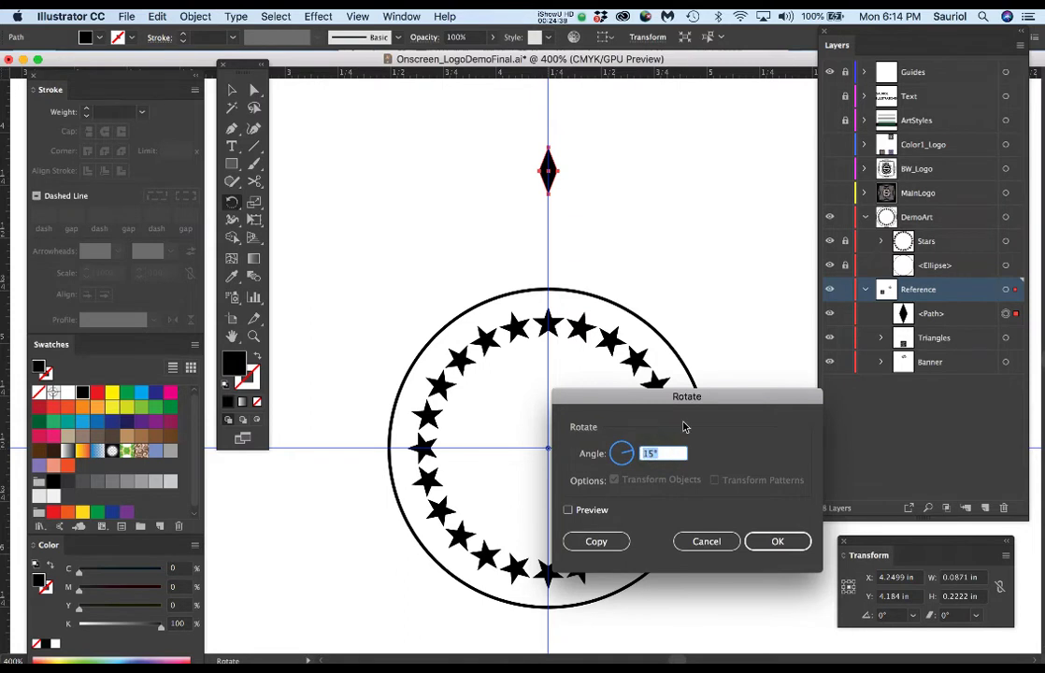
text(3.8)
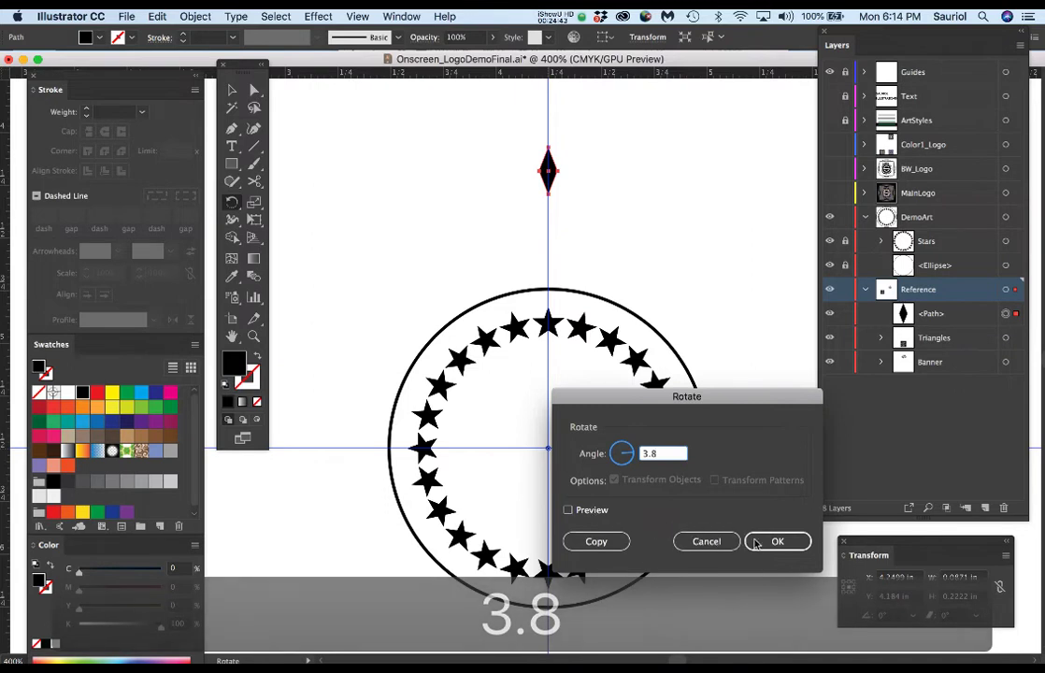
click(601, 541)
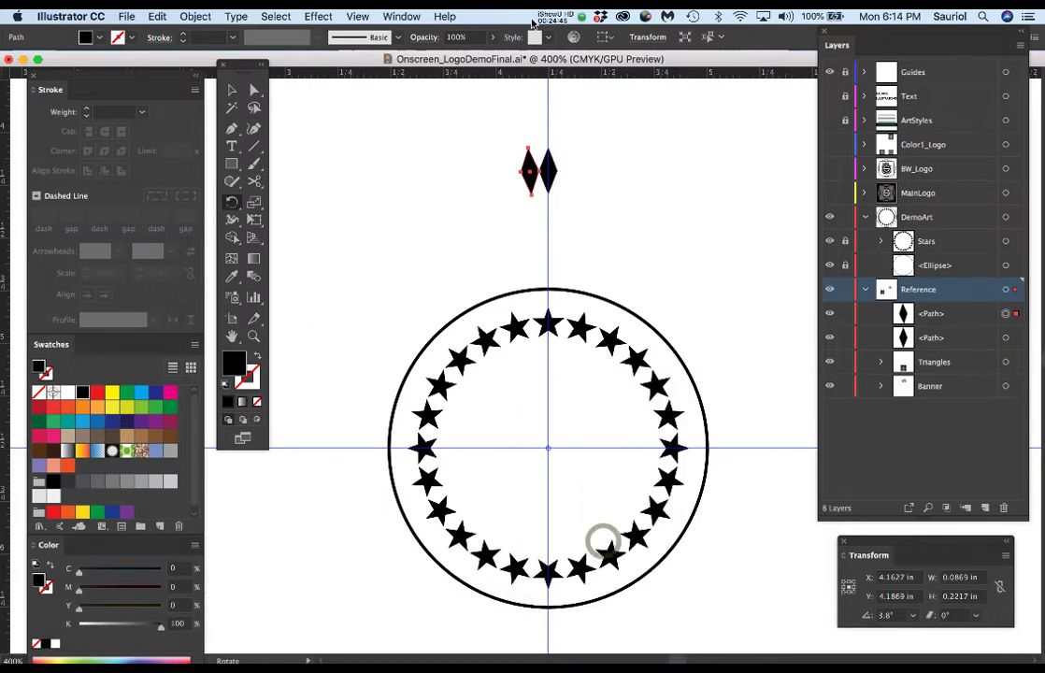
Examine how closely the two diamonds meet and compare them with the diamond ring on the badge logo reference.
scroll(617, 156, up, 3)
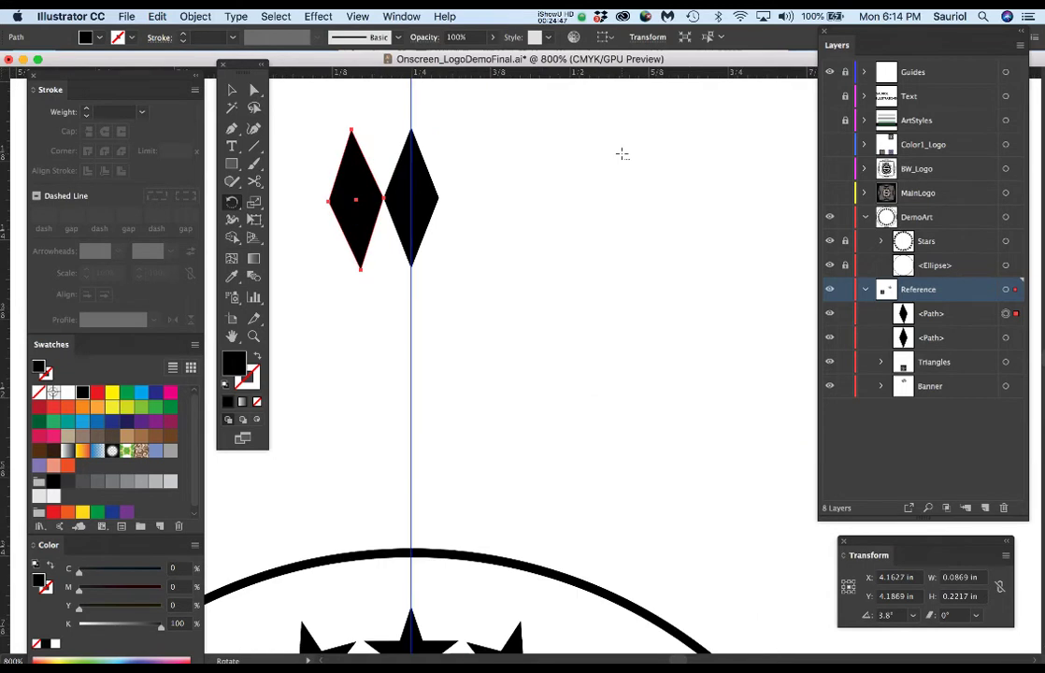
click(378, 285)
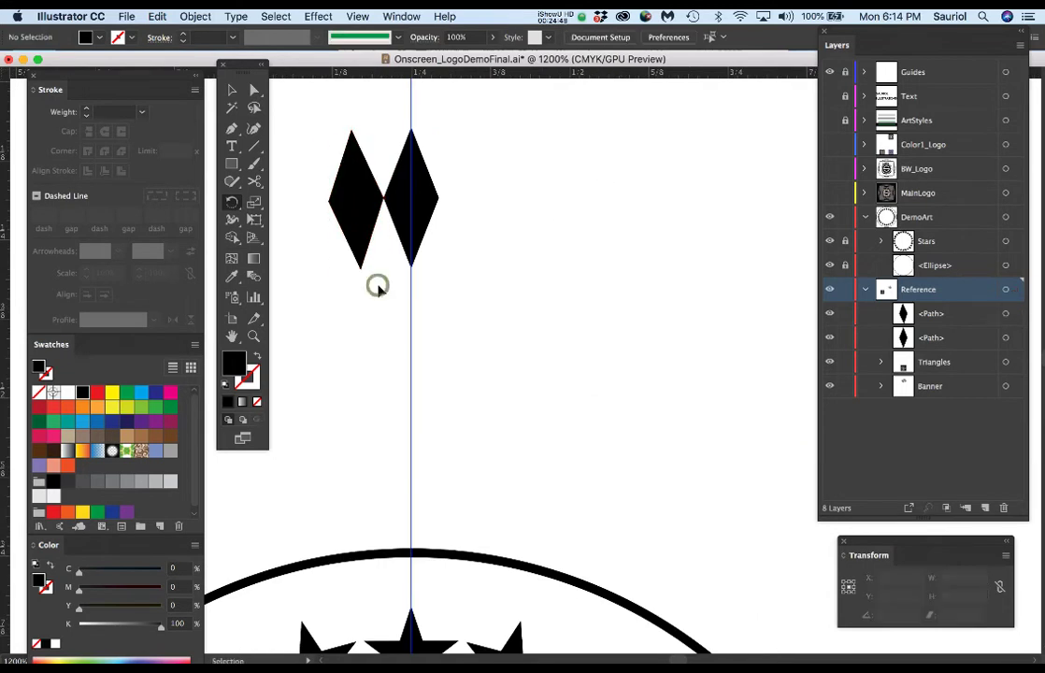
scroll(377, 285, up, 2)
scroll(384, 191, up, 1)
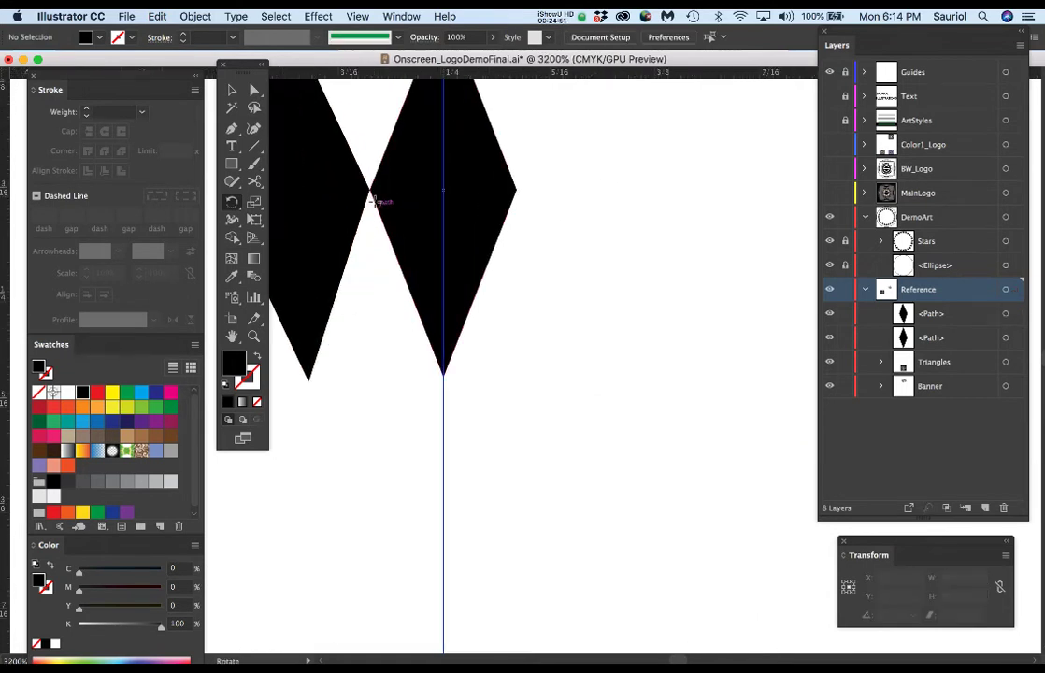
scroll(355, 178, up, 2)
scroll(355, 179, down, 5)
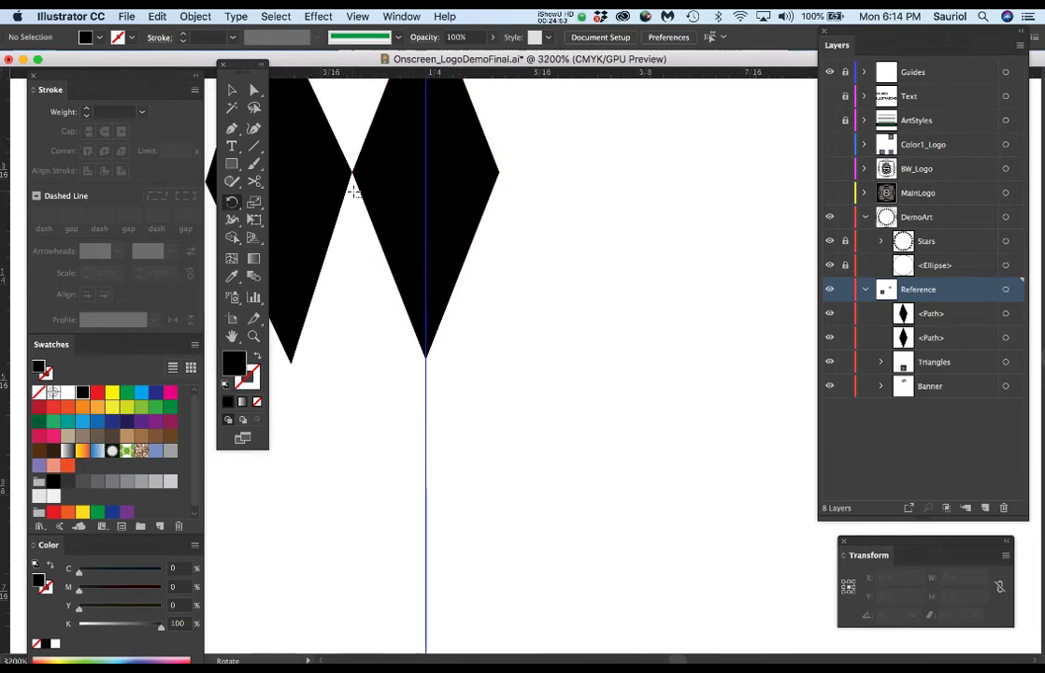
scroll(353, 191, down, 4)
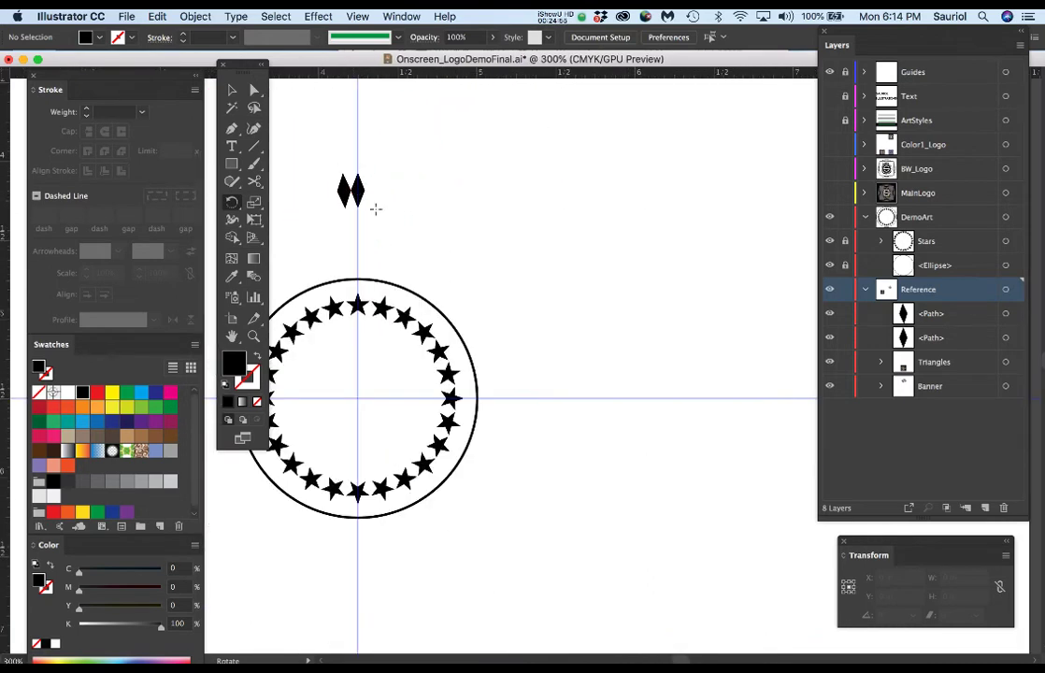
scroll(376, 210, left, 5)
scroll(509, 207, down, 2)
scroll(478, 241, down, 3)
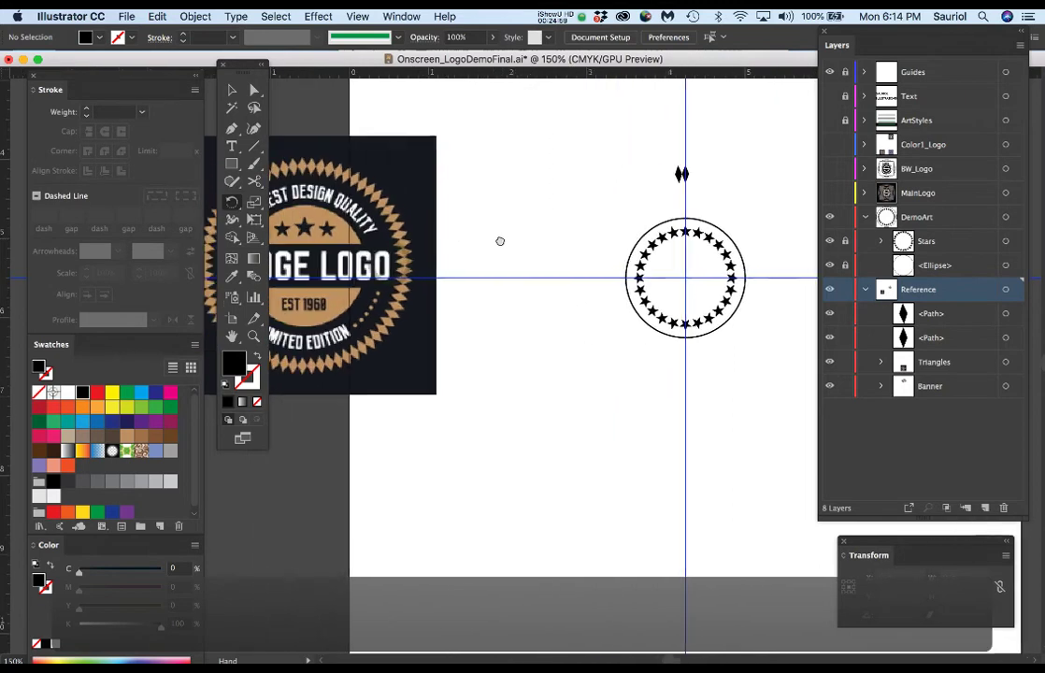
drag(543, 293, 594, 299)
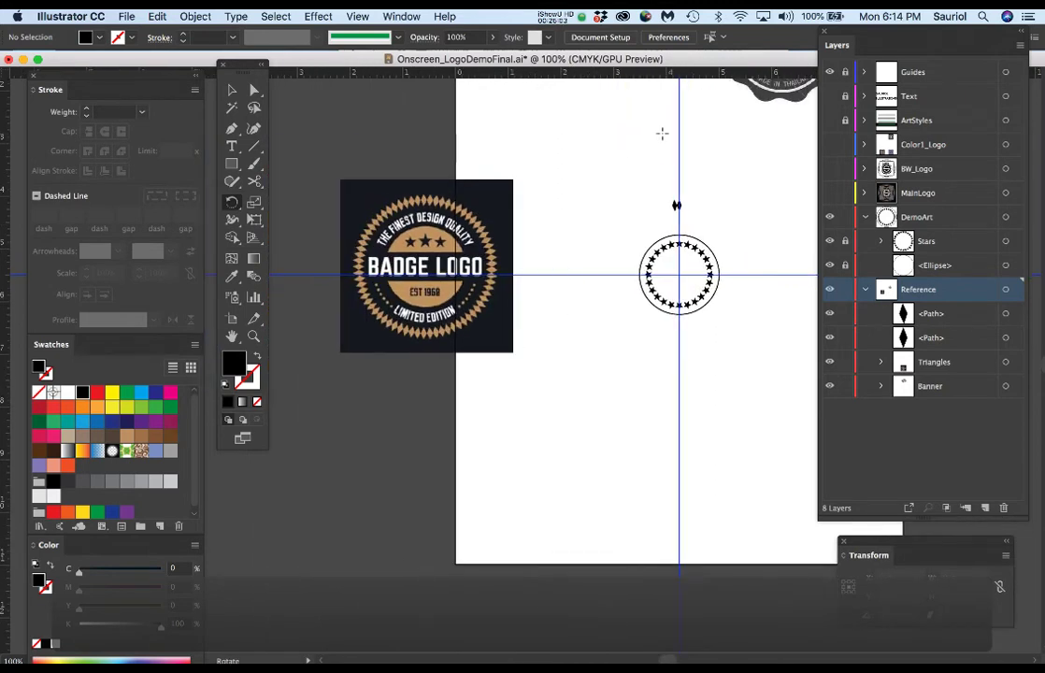
key(super+d)
key(super+d)
key(super+d)
key(super+d)
key(super+d)
key(super+d)
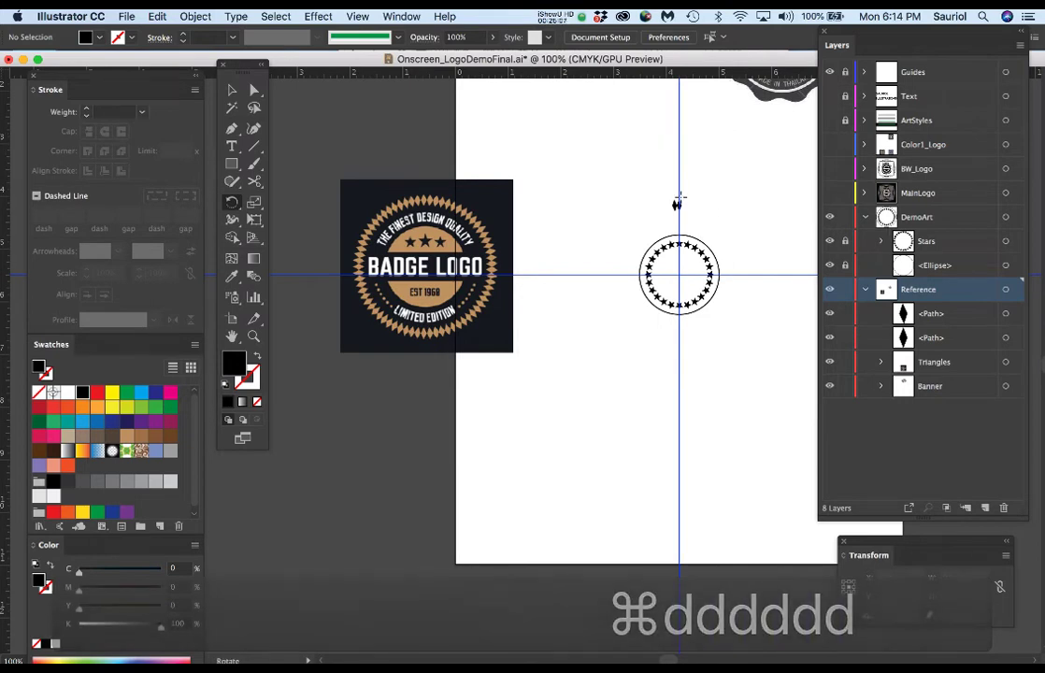
Select the rotated diamond copy and repeat its transformation until the diamonds form a complete ring around the circle, then deselect.
scroll(672, 193, up, 5)
key(v)
click(685, 253)
key(super+d)
key(super+d)
key(super+d)
key(super+d)
key(super+d)
key(super+d)
key(super+d)
key(super+d)
key(super+d)
key(super+d)
key(super+d)
key(super+d)
key(super+d)
key(super+d)
key(super+d)
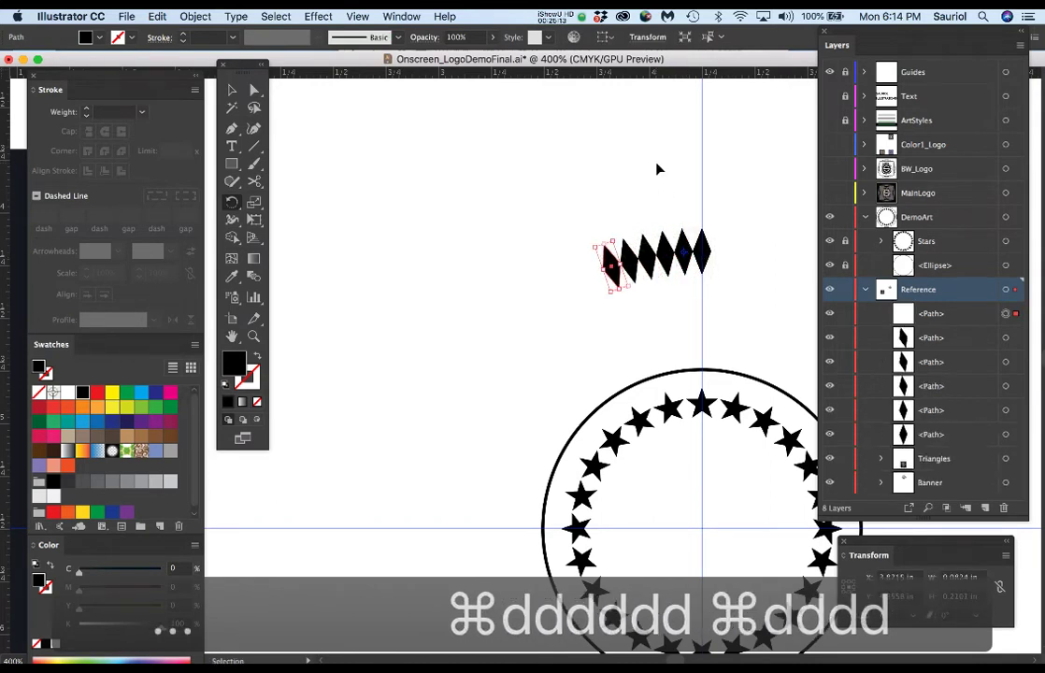
key(super+d)
key(super+d)
key(super+d)
key(super+d)
key(super+d)
key(super+d)
key(super+d)
key(super+d)
key(super+d)
key(super+d)
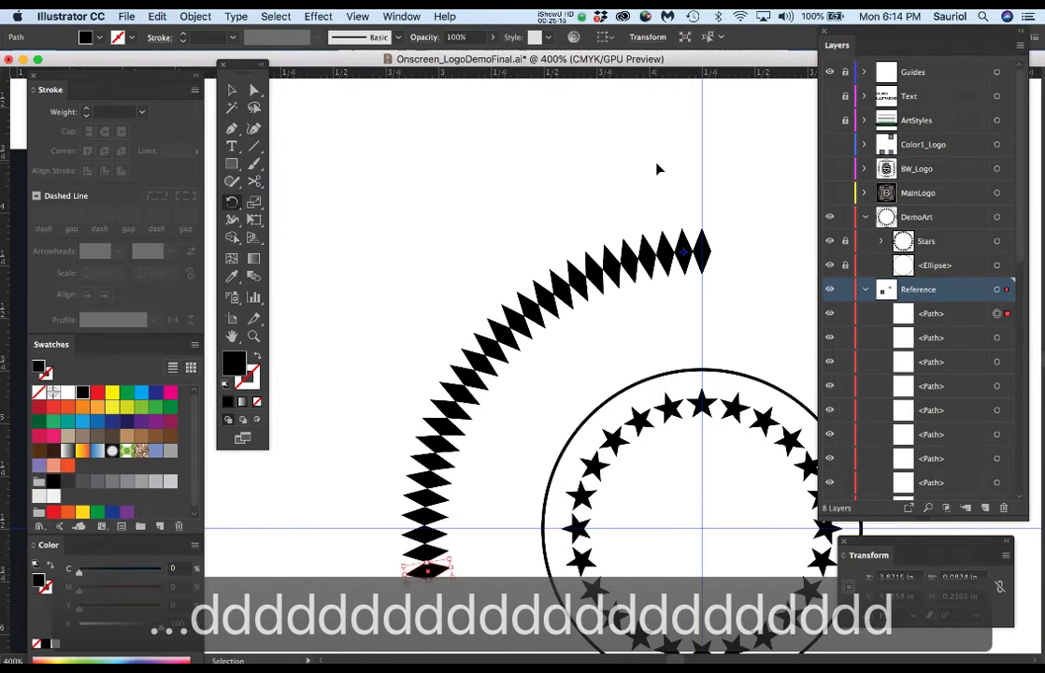
key(r)
scroll(567, 378, down, 3)
scroll(579, 388, down, 3)
scroll(580, 388, right, 2)
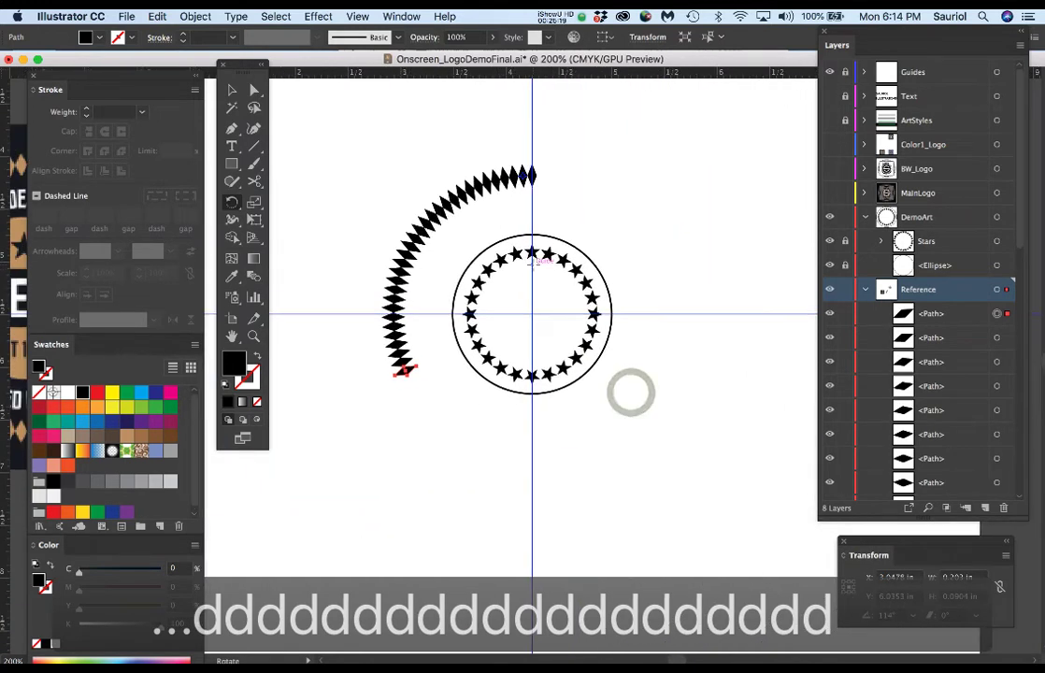
key(super+d)
key(super+d)
key(super+d)
key(super+d)
key(super+d)
key(super+d)
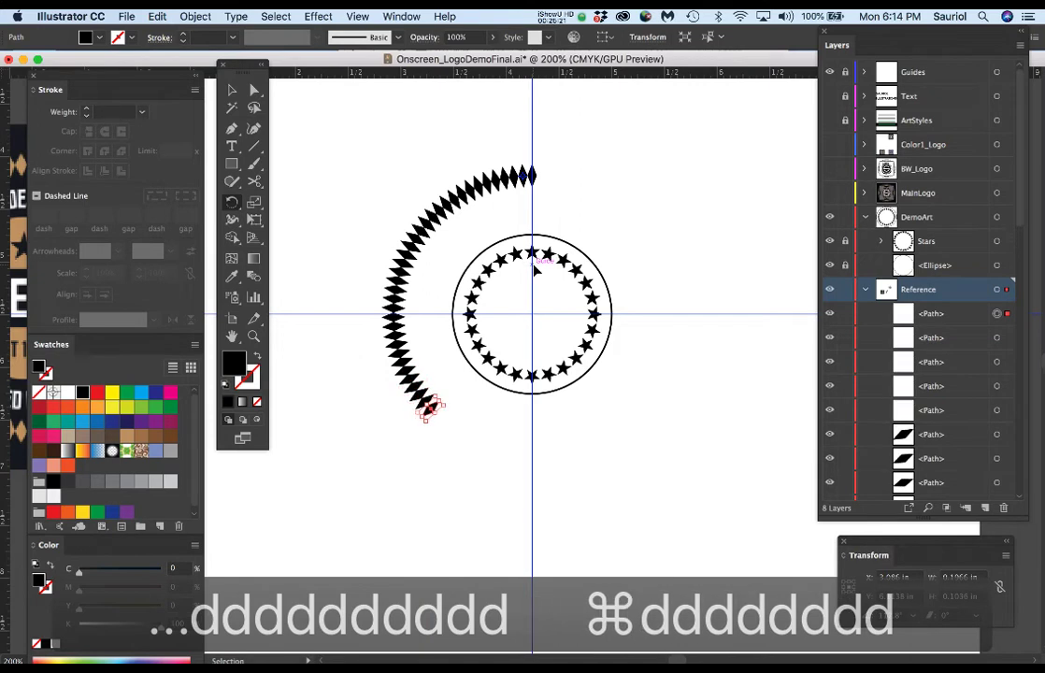
key(super+d)
key(super+d)
key(super+d)
key(super+d)
key(super+d)
key(super+d)
key(super+d)
key(super+d)
key(super+d)
key(super+d)
key(super+d)
key(super+d)
key(super+d)
key(super+d)
key(super+d)
key(super+d)
key(super+d)
key(super+d)
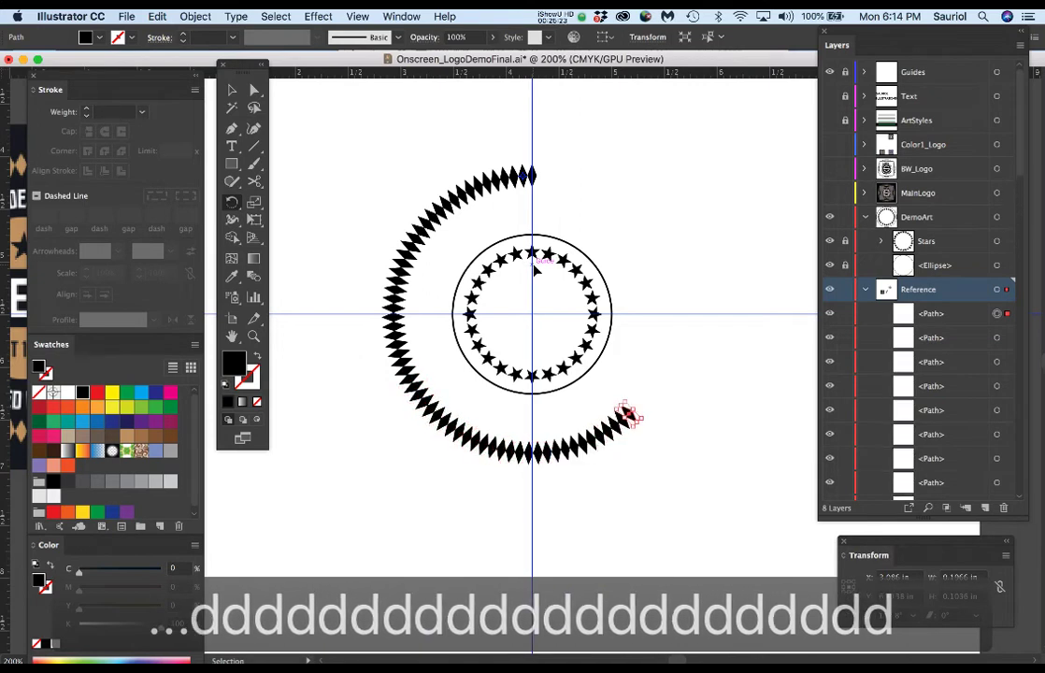
key(super+d)
key(super+d)
key(super+d)
key(super+d)
key(super+d)
key(super+d)
key(super+d)
key(super+d)
key(super+d)
key(super+d)
key(super+d)
key(super+d)
key(super+d)
key(super+d)
key(super+d)
key(super+d)
key(super+d)
key(super+d)
key(super+d)
key(super+d)
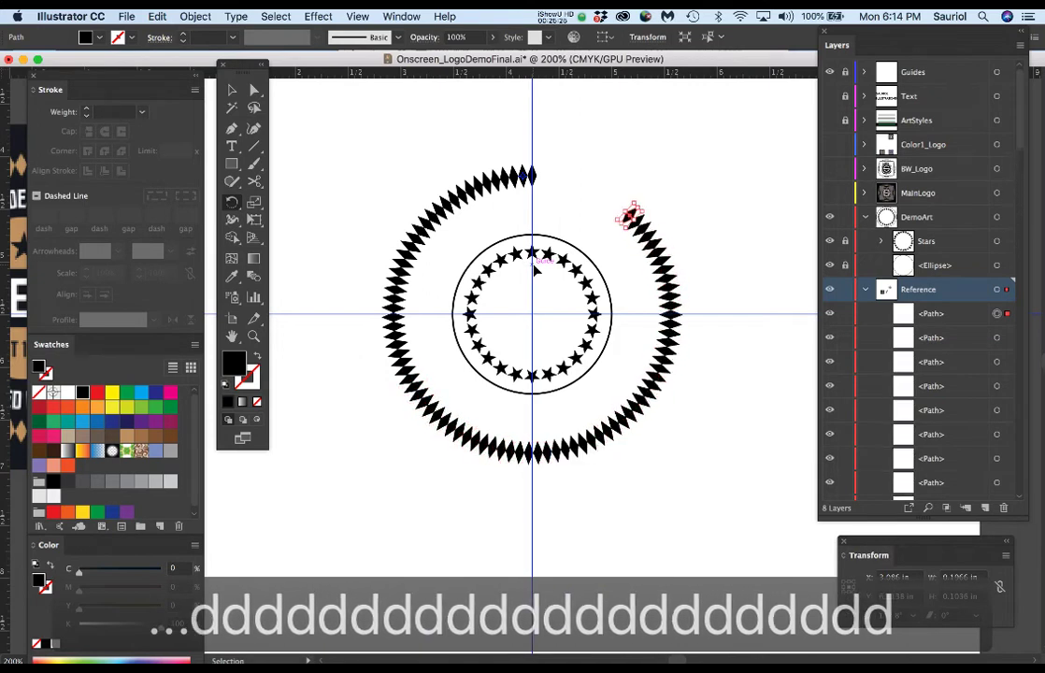
key(super+d)
key(super+d)
key(super+d)
key(super+d)
key(super+d)
key(super+d)
key(super+d)
key(super+d)
key(super+d)
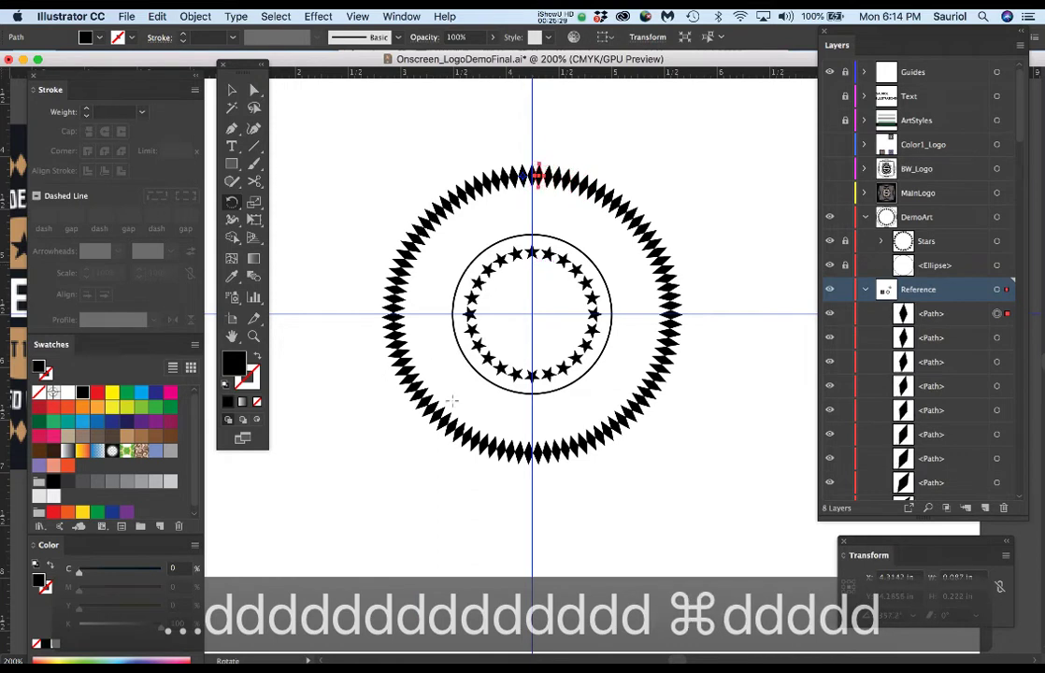
super+click(680, 561)
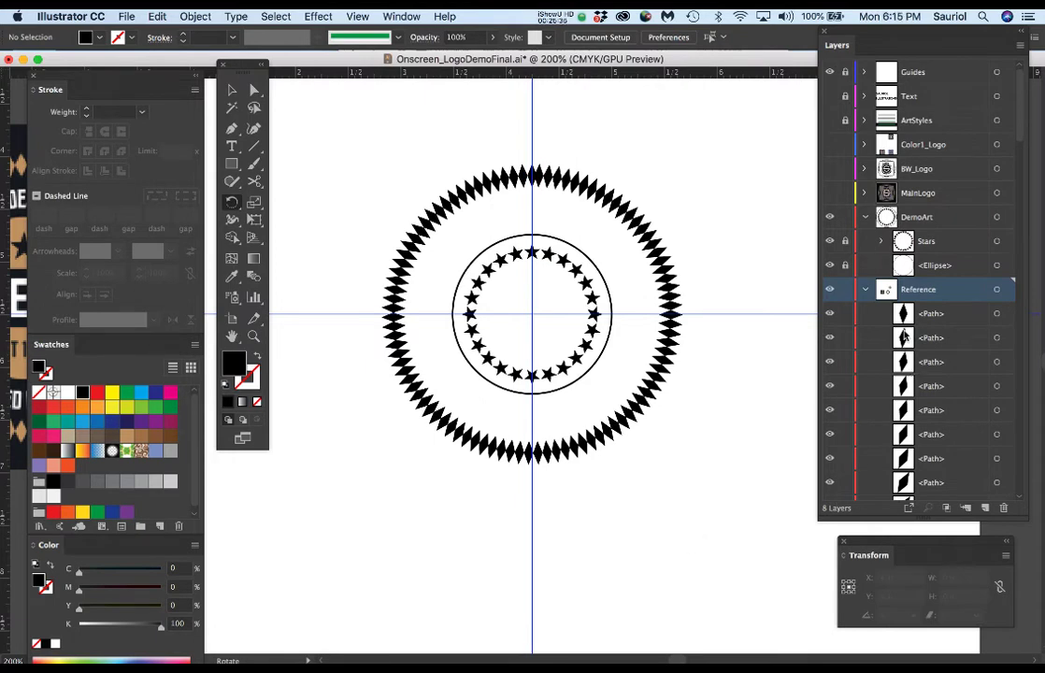
Lock the Triangles and Banner groups in the Reference layer.
scroll(871, 339, down, 10)
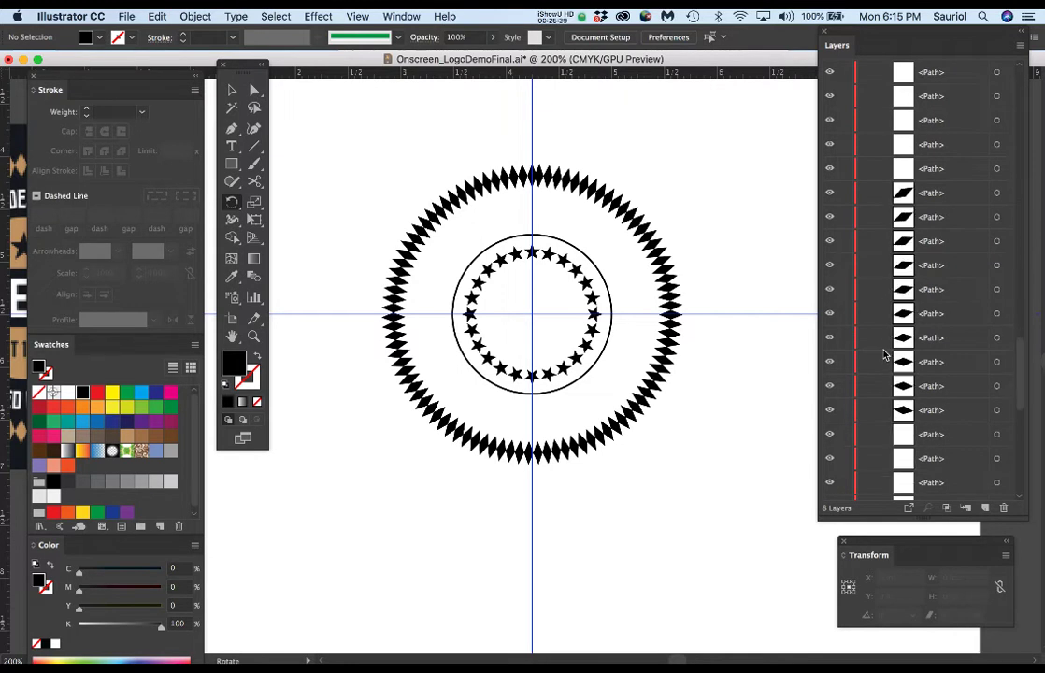
scroll(884, 353, down, 5)
scroll(884, 353, down, 3)
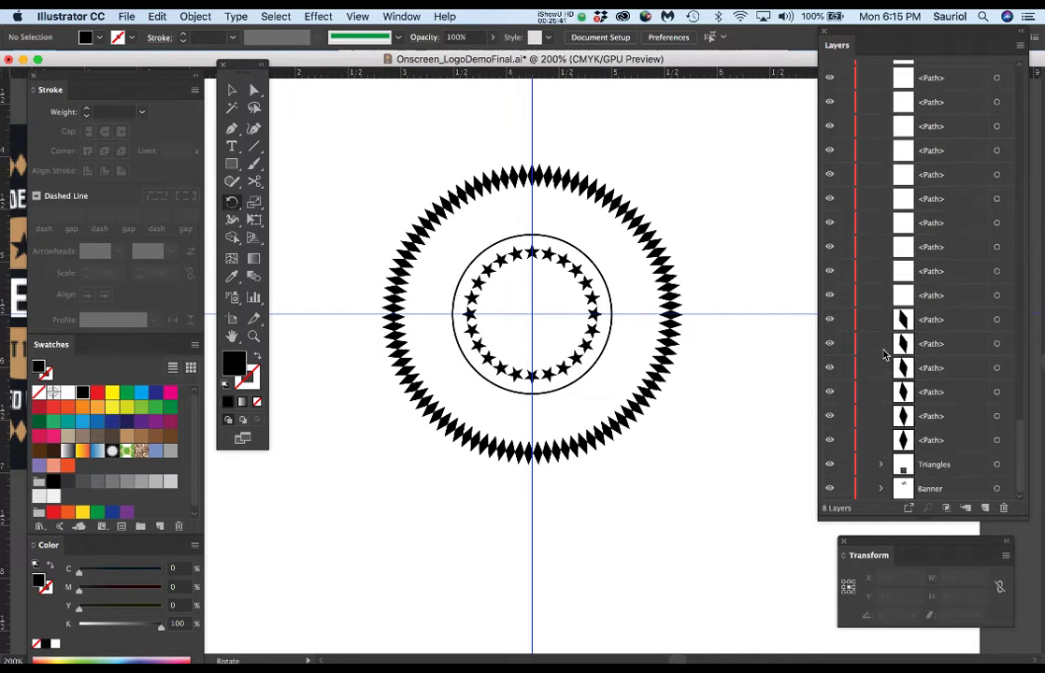
click(845, 464)
click(845, 488)
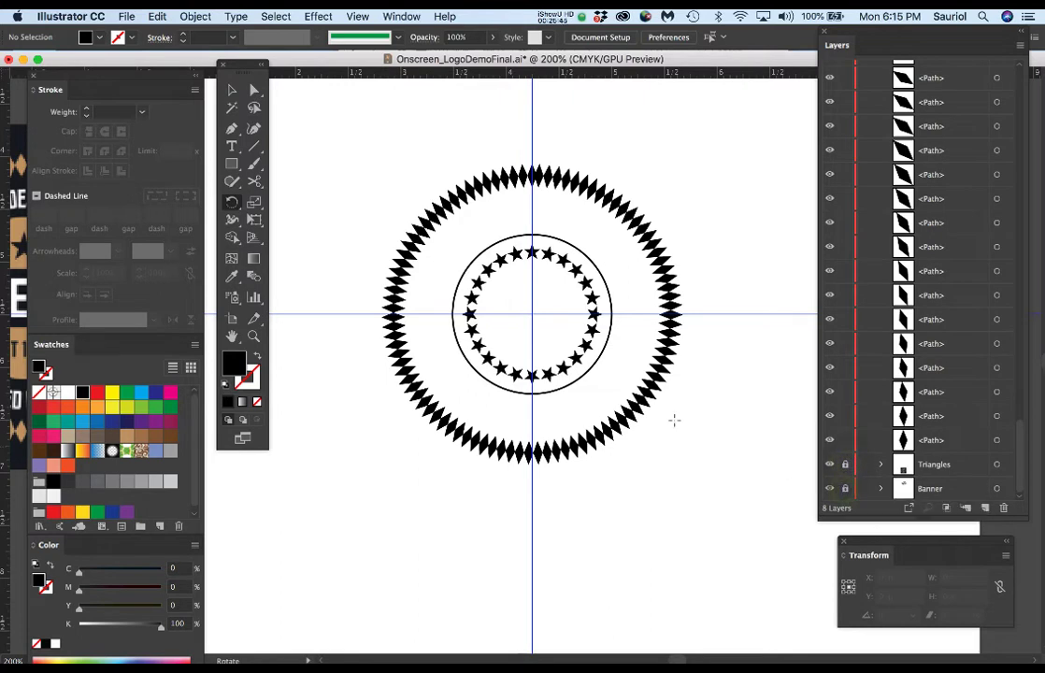
Group all the diamonds of the ring, name the group Diamonds, and save the document.
key(v)
drag(376, 121, 717, 518)
key(super+g)
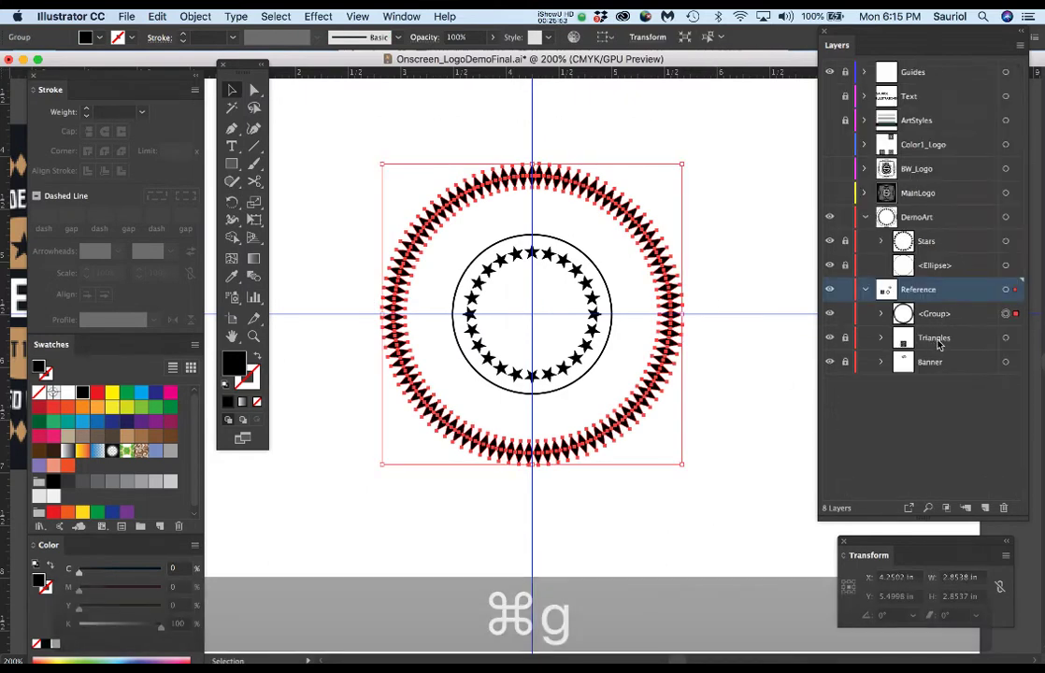
double_click(936, 314)
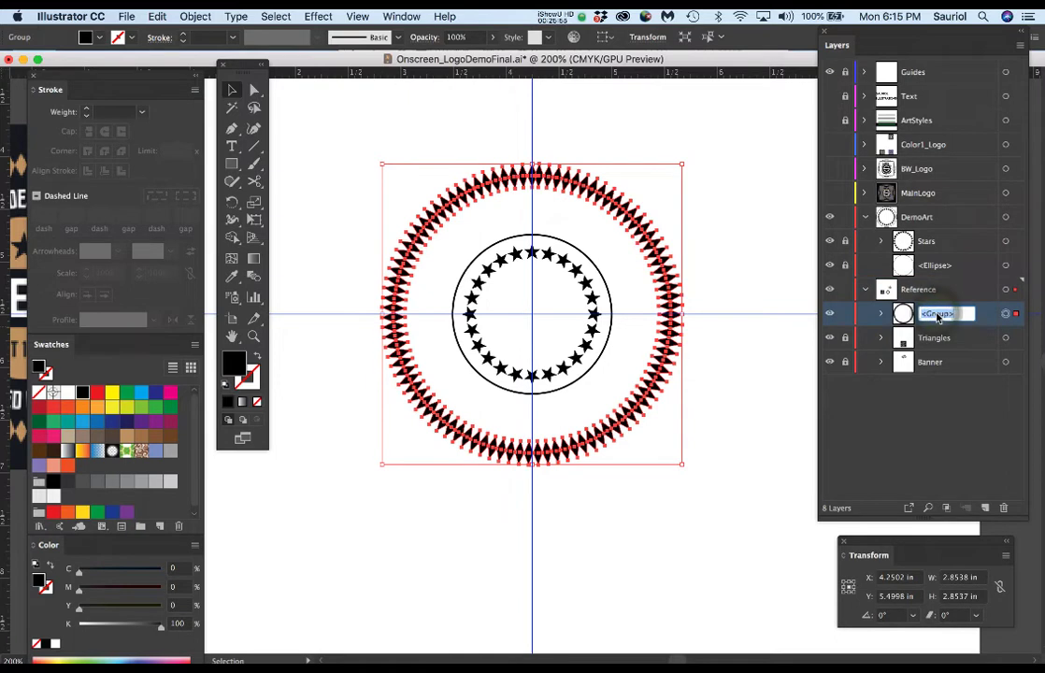
text(Diamonds)
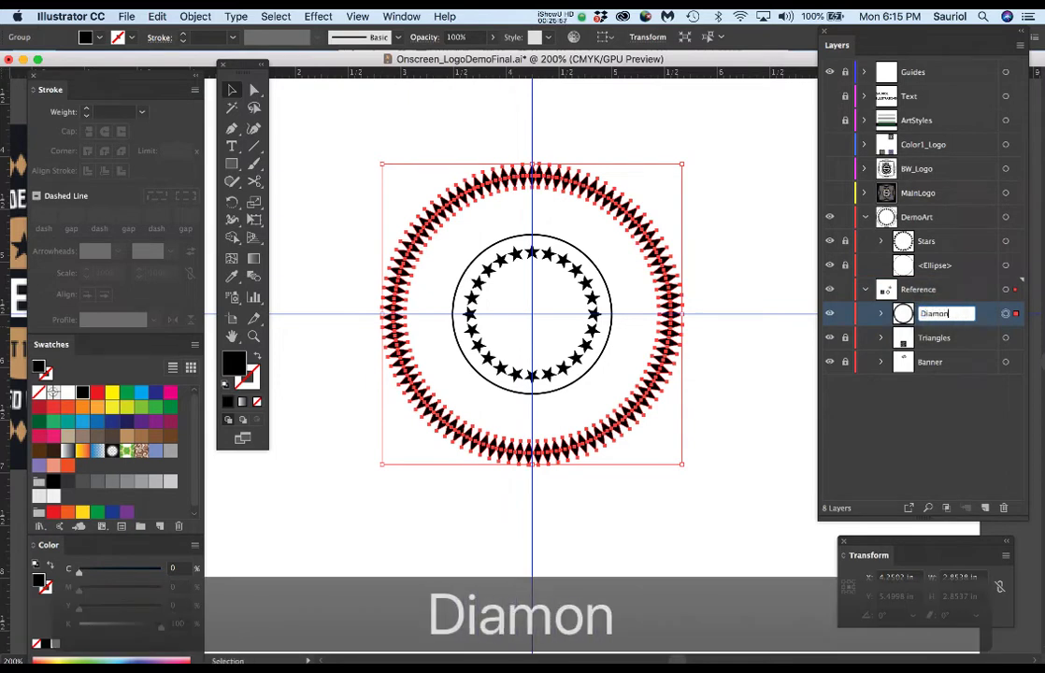
key(Return)
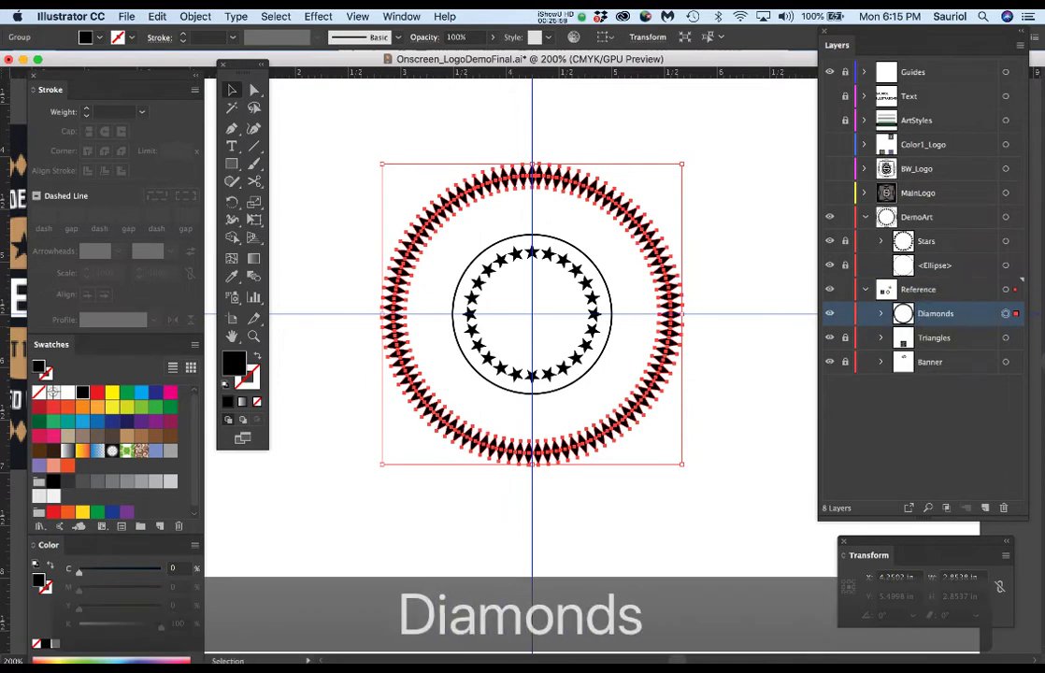
key(a)
Deselect the diamond ring and compare it with the diamond border on the badge logo reference.
key(super+minus)
key(super+minus)
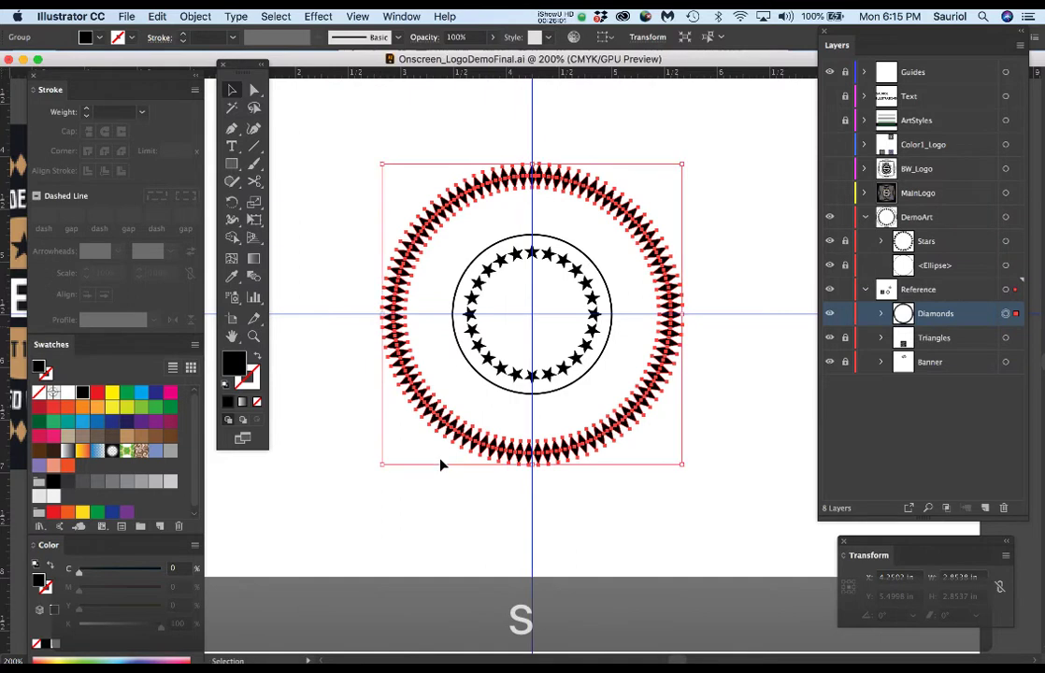
drag(377, 434, 433, 392)
key(v)
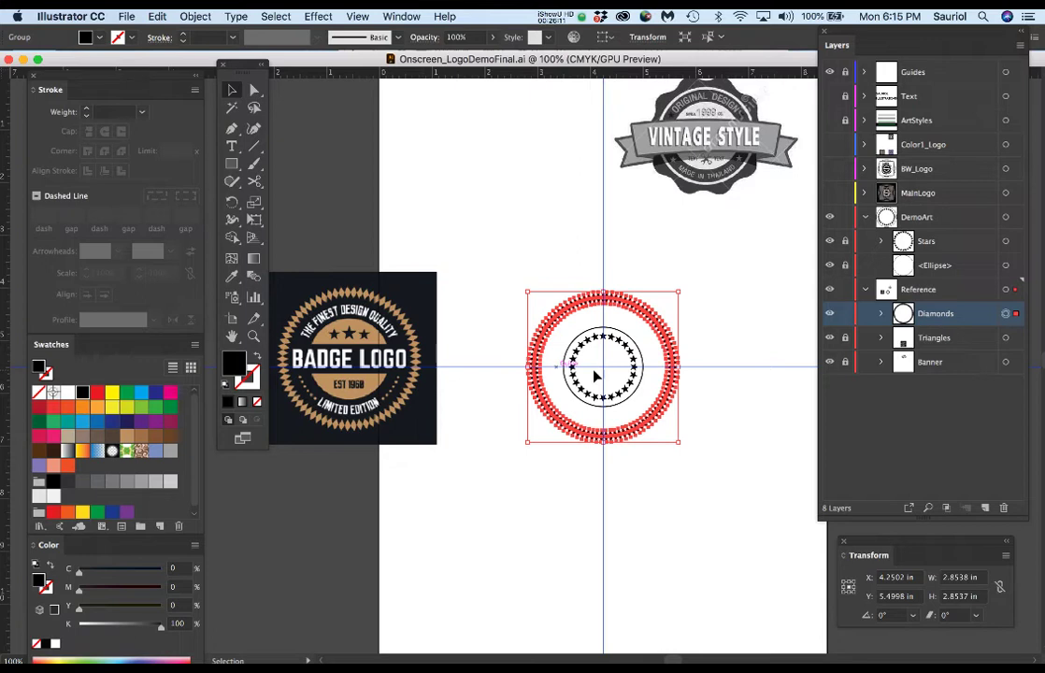
scroll(622, 371, up, 1)
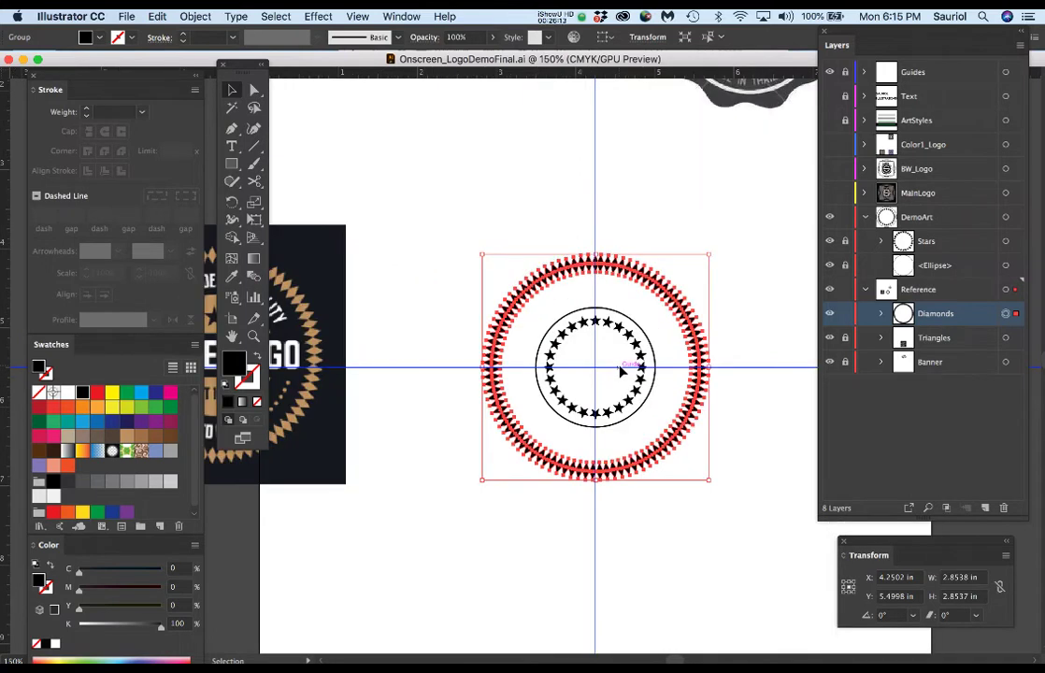
drag(585, 552, 561, 428)
click(615, 436)
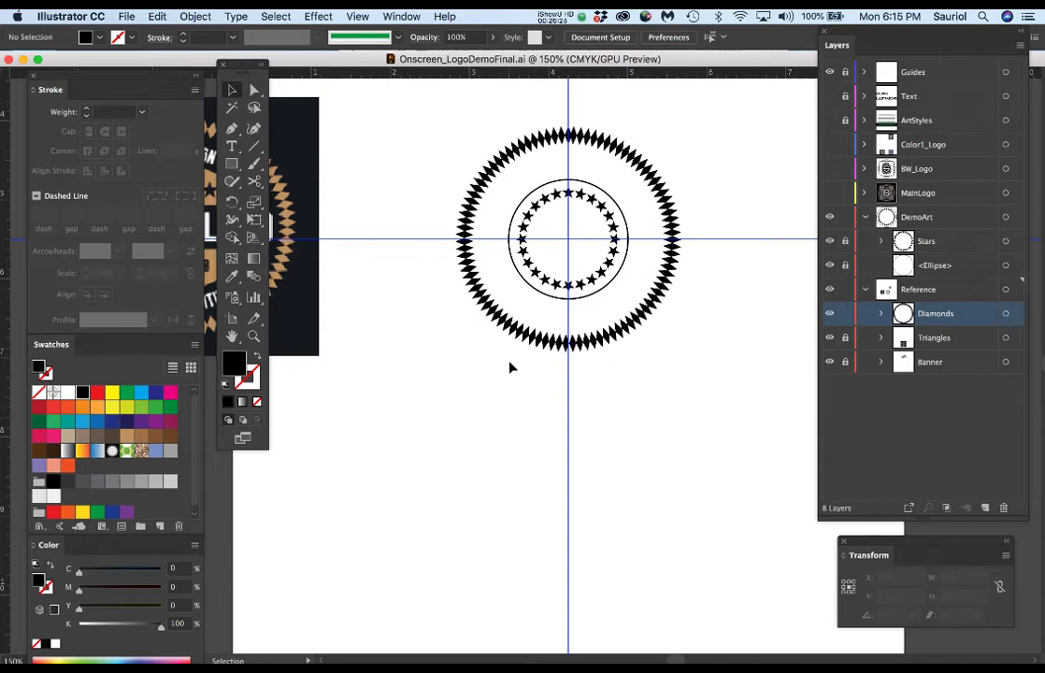
scroll(510, 368, down, 1)
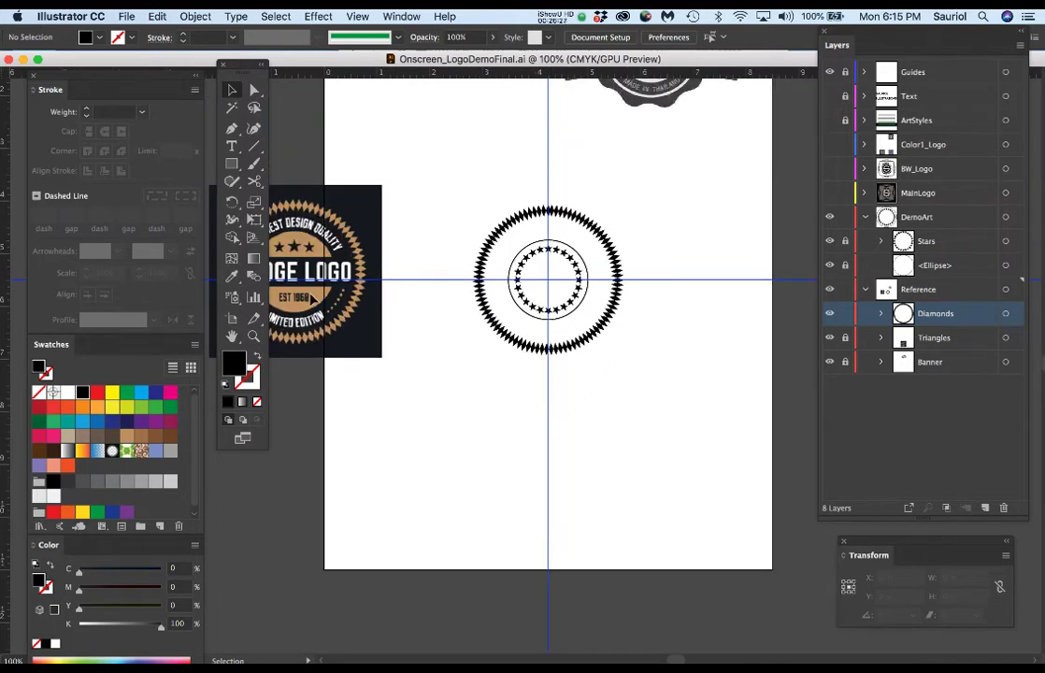
scroll(558, 294, up, 1)
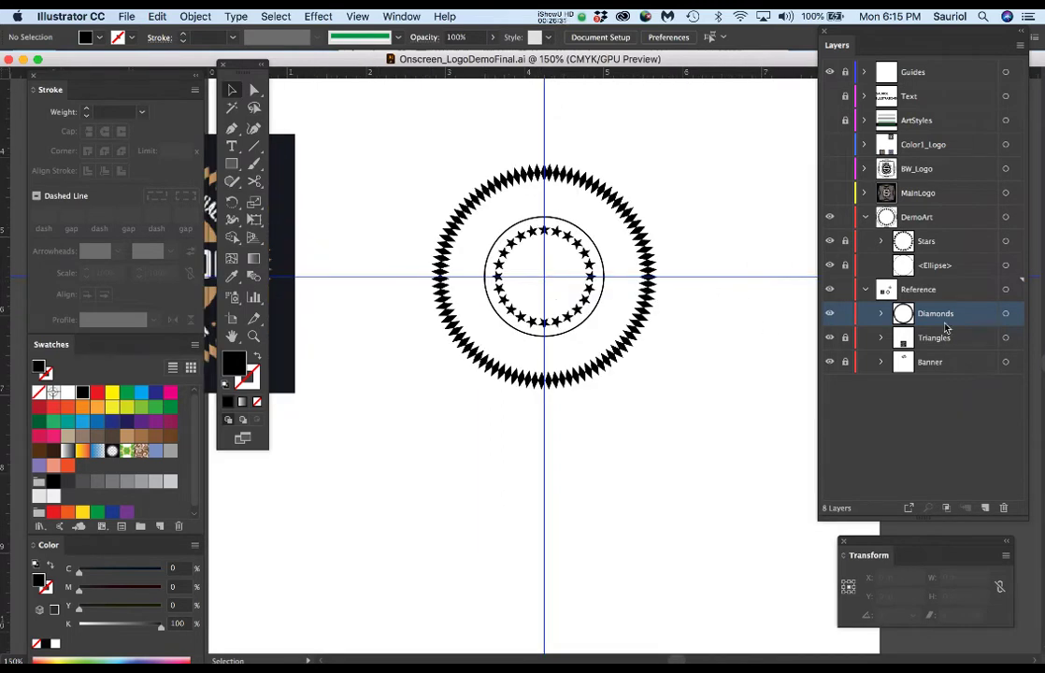
Draw a black circle about 4.21 in wide from the guides' center and move it below Banner in the Reference layer.
key(l)
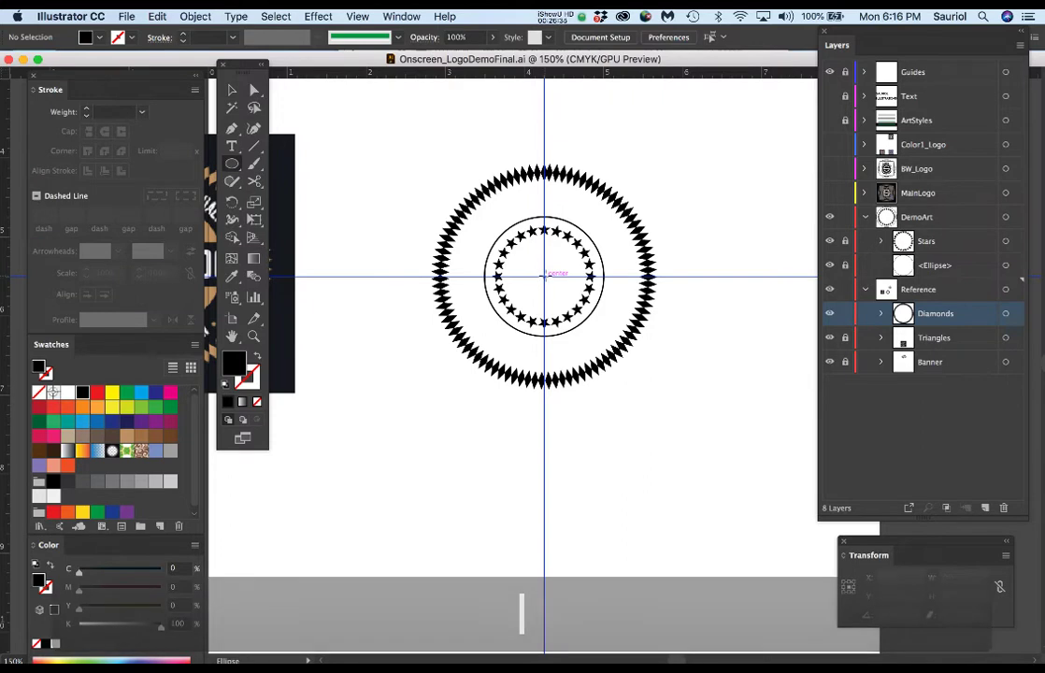
click(544, 275)
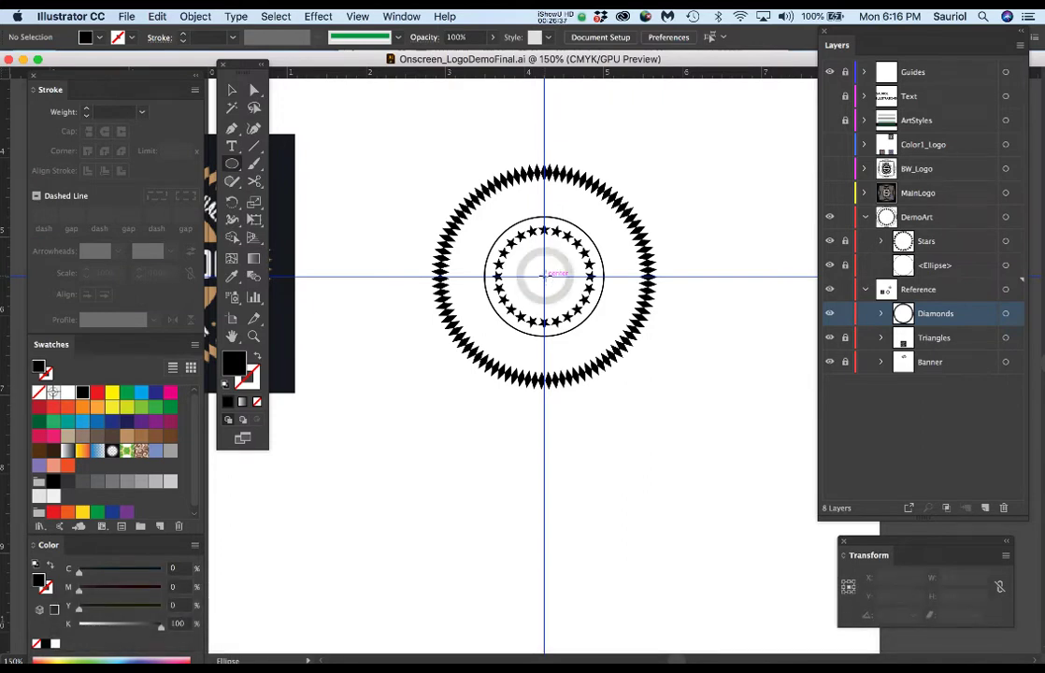
drag(543, 276, 611, 443)
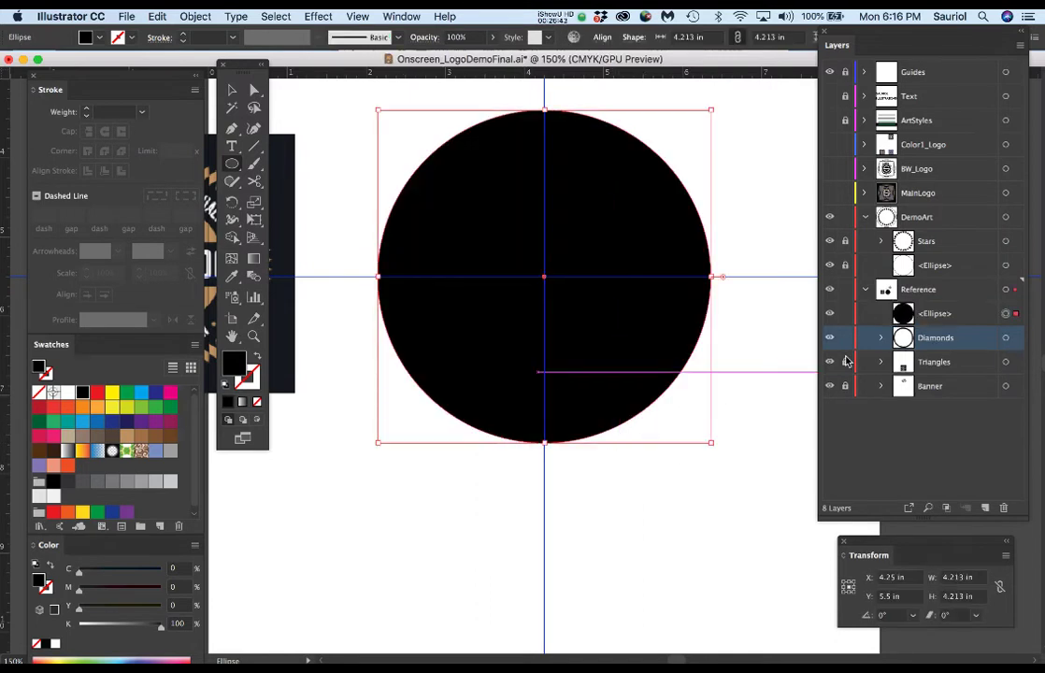
click(946, 314)
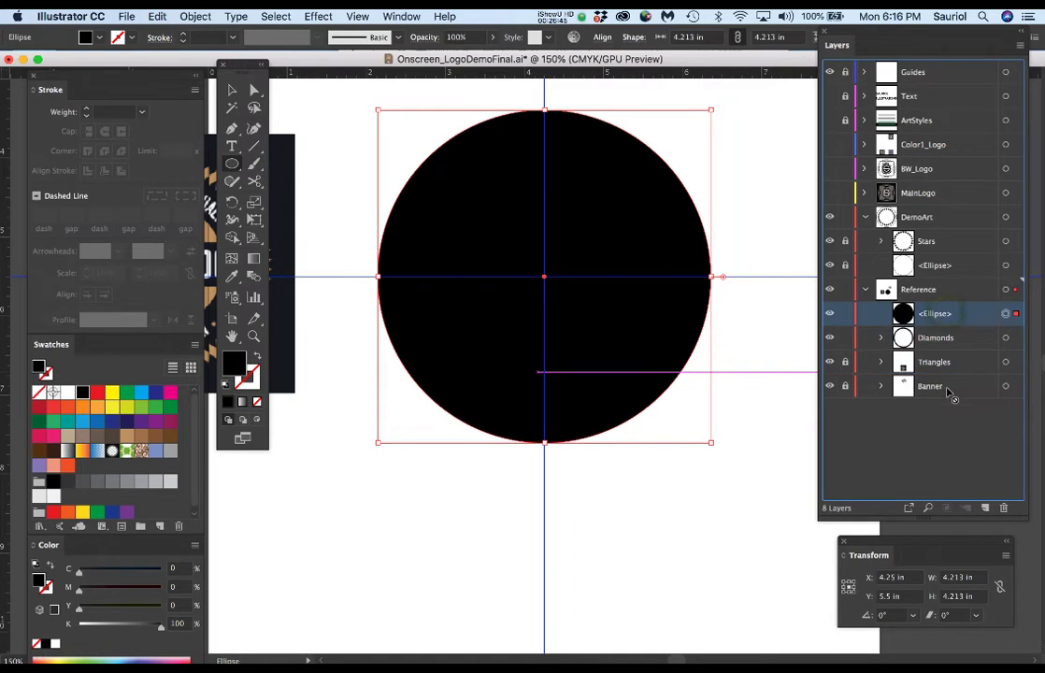
drag(944, 318, 935, 391)
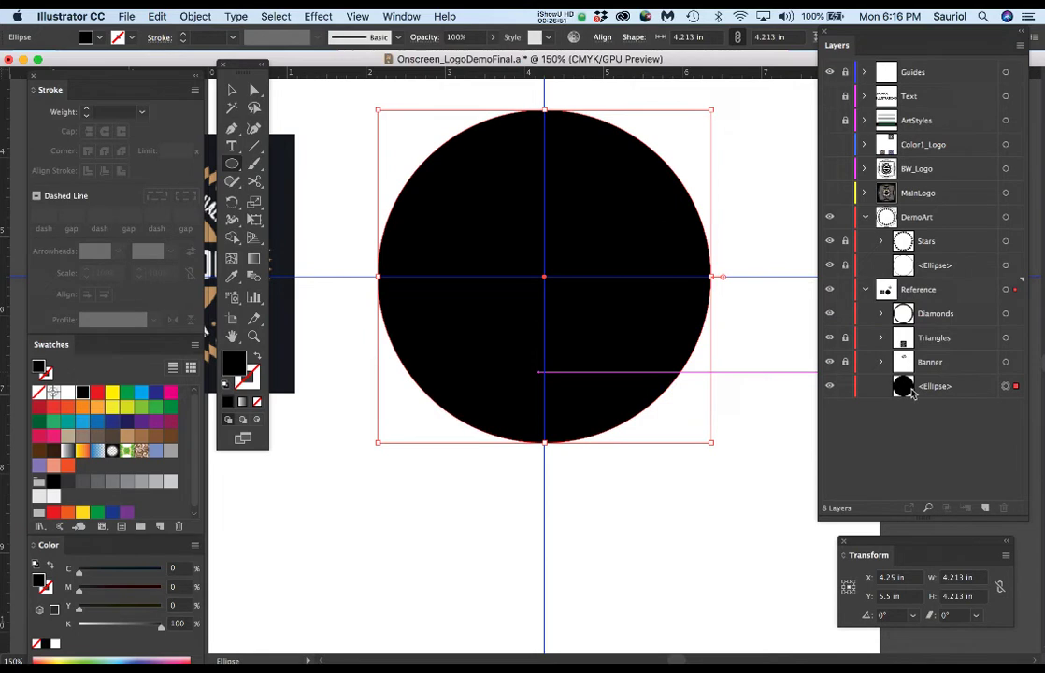
Rename the large black circle BackgroundCircle and save the document.
double_click(938, 387)
text(B)
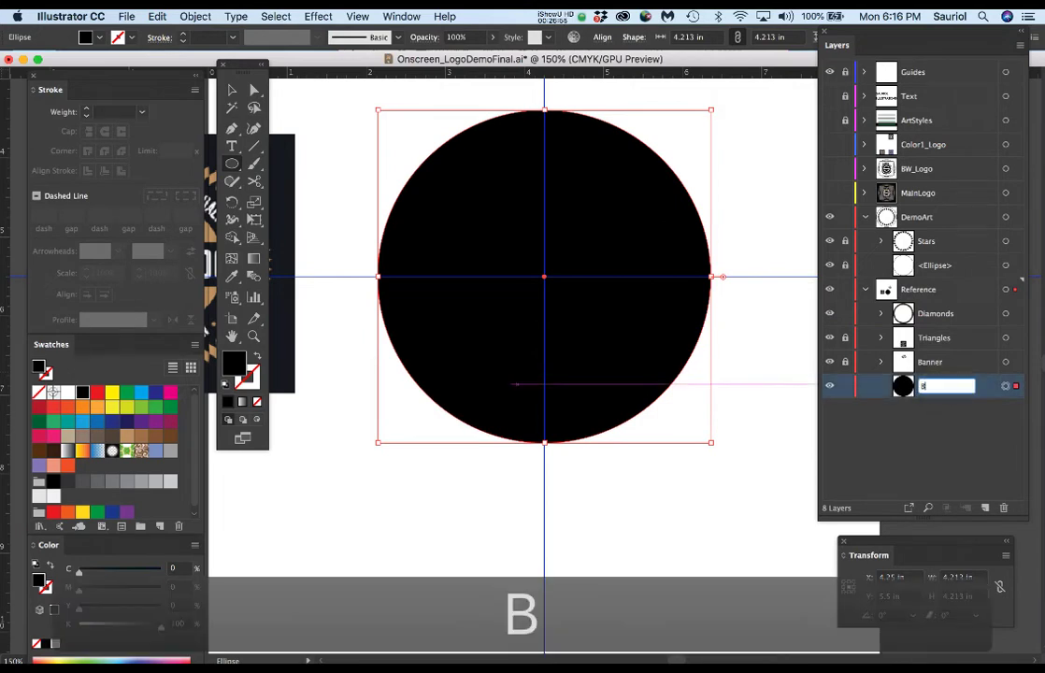
text(ackgroun)
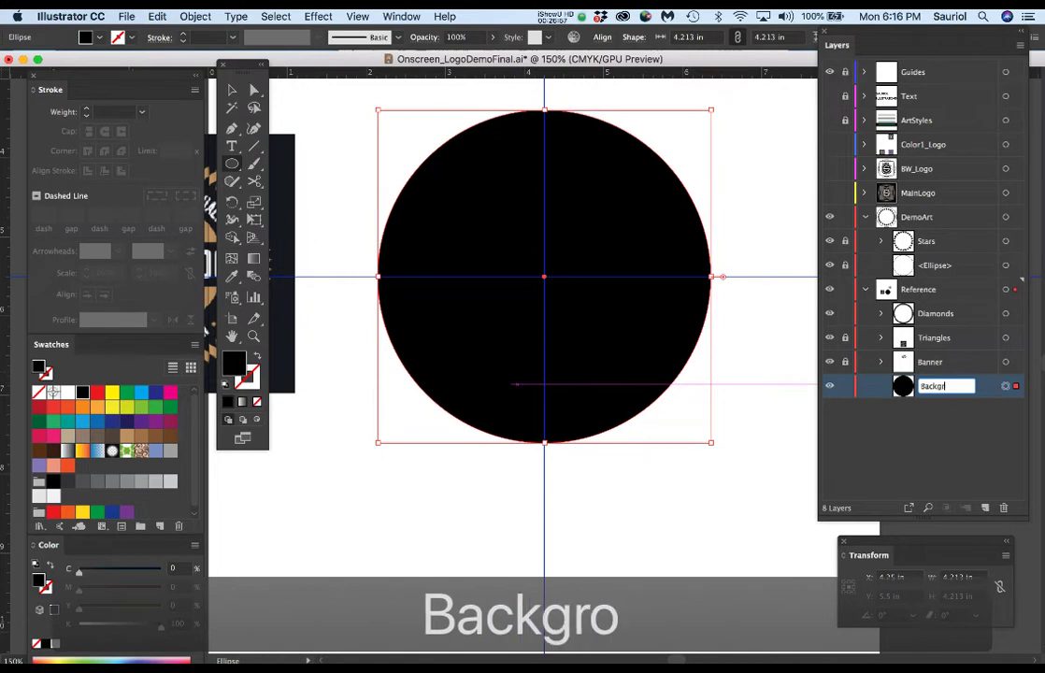
text(d)
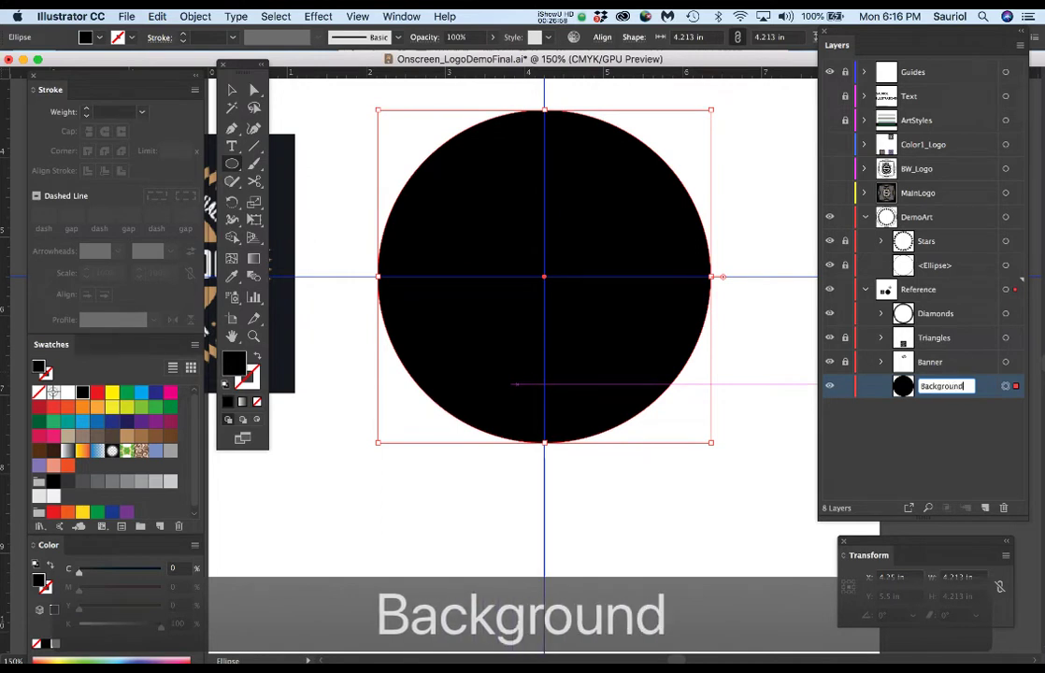
text(Circle)
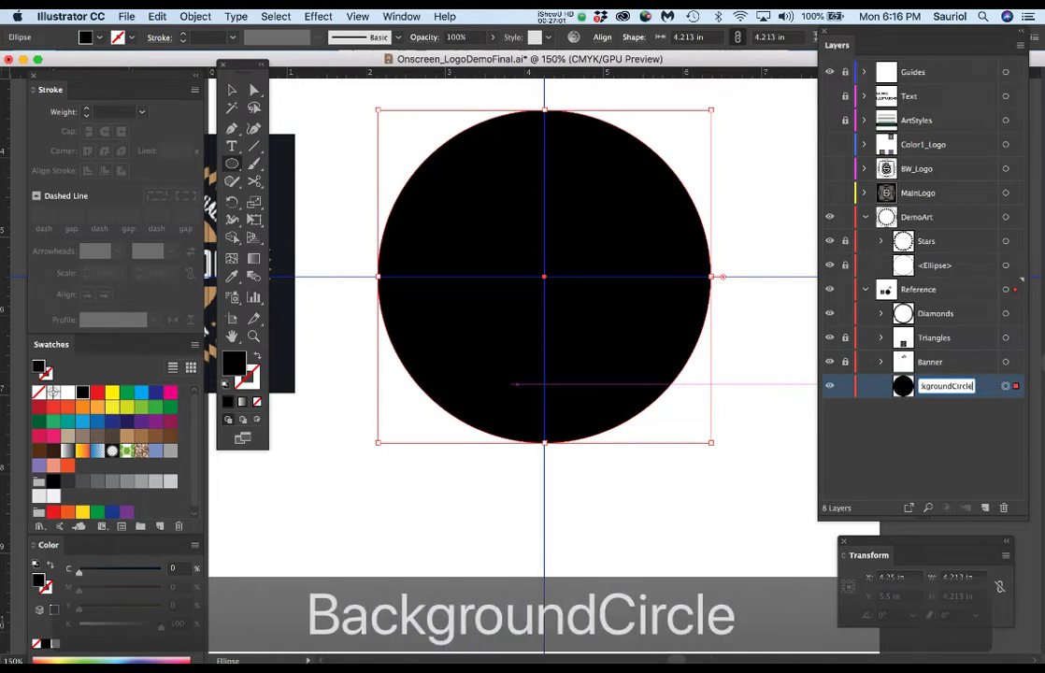
key(Return)
key(super+s)
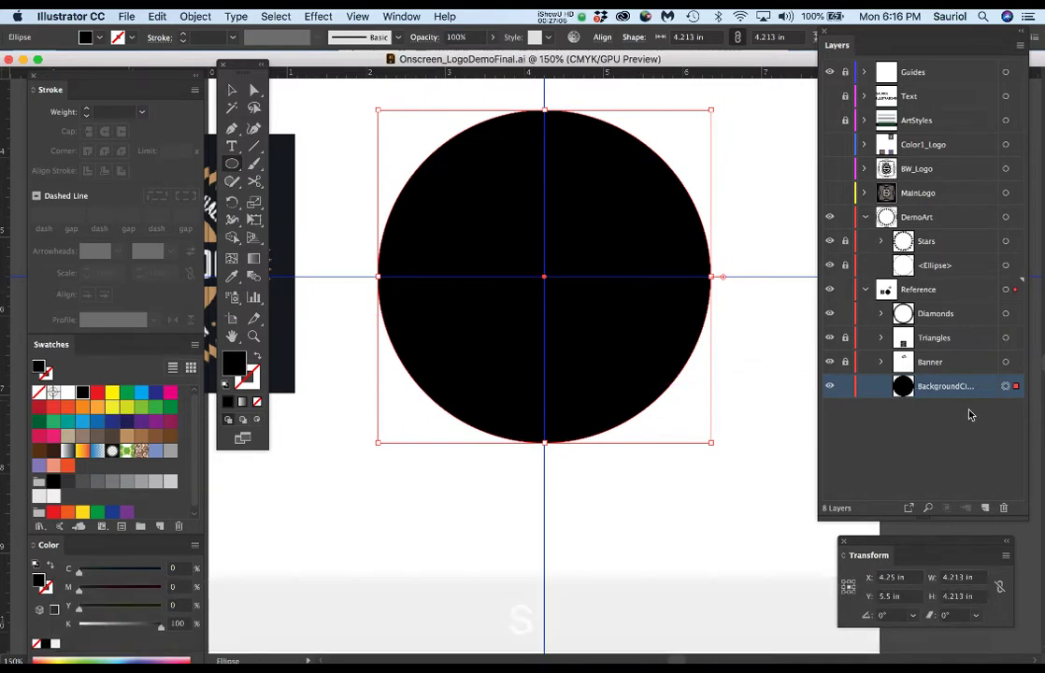
Fill the Diamonds group with the brown swatch C=30 M=50 Y=75 K=10 and deselect it.
key(super+minus)
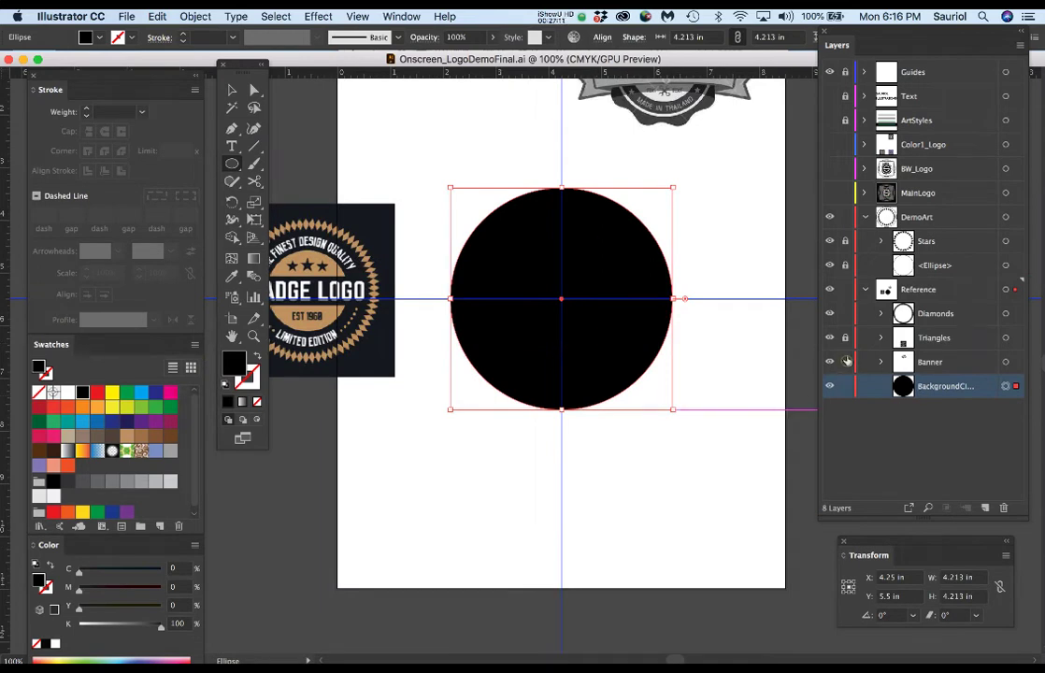
click(1004, 313)
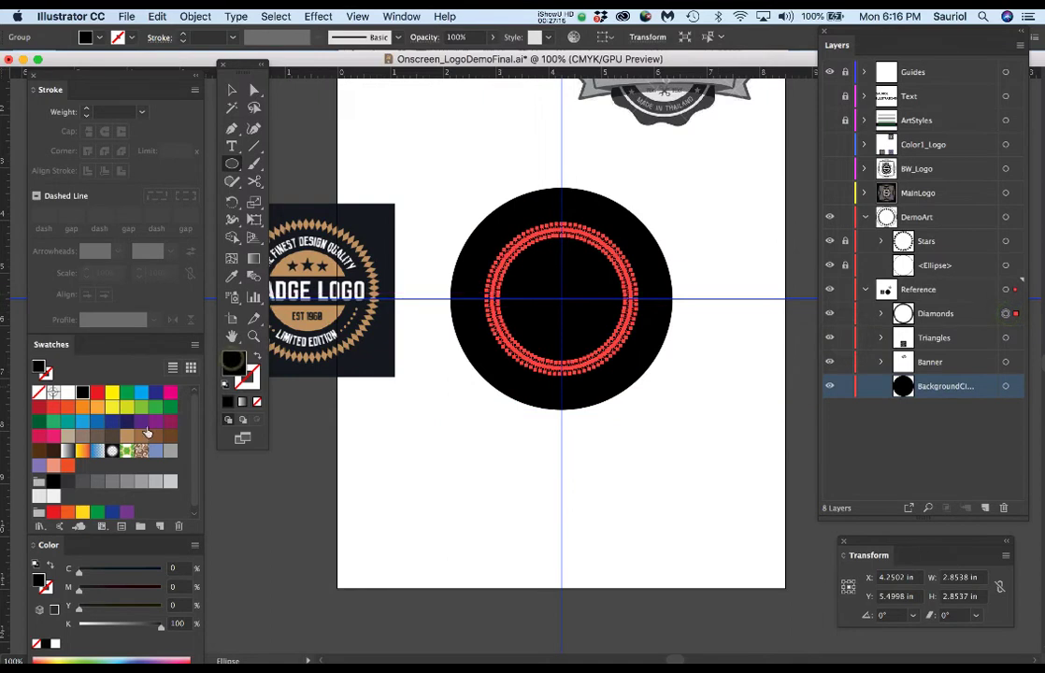
click(140, 435)
click(475, 469)
key(super+equal)
drag(458, 325, 550, 285)
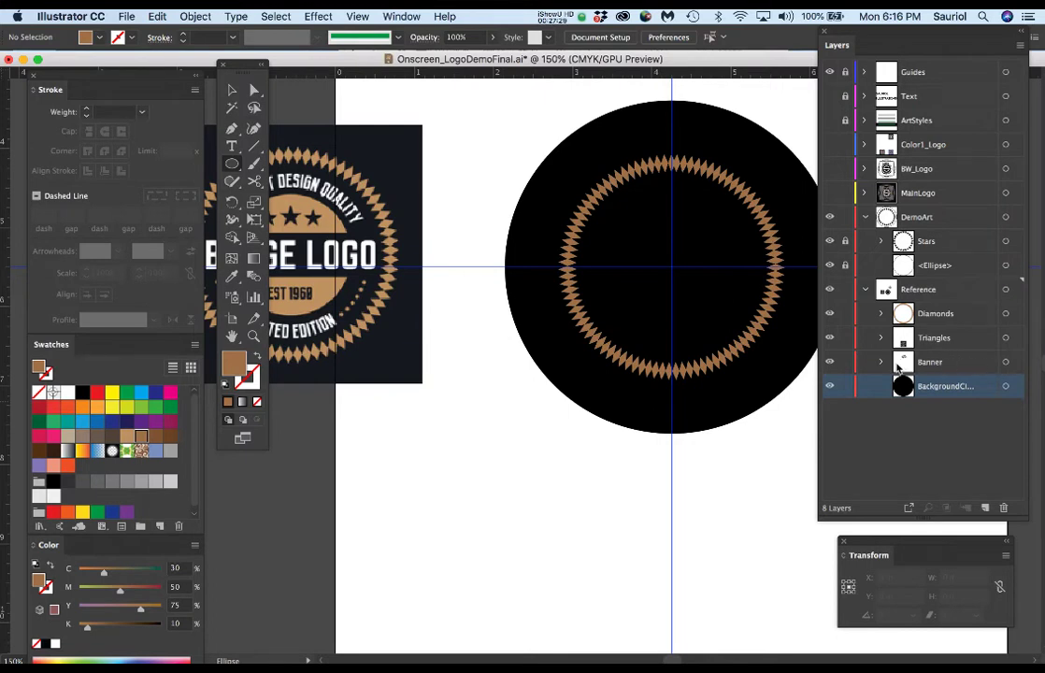
click(1007, 364)
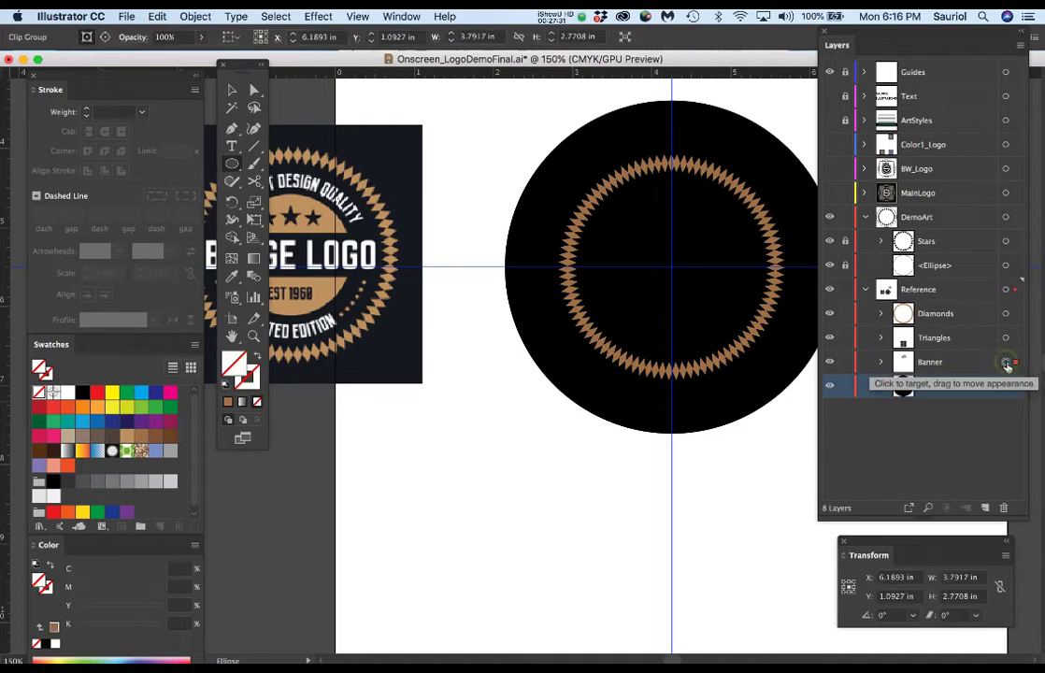
scroll(618, 322, down, 5)
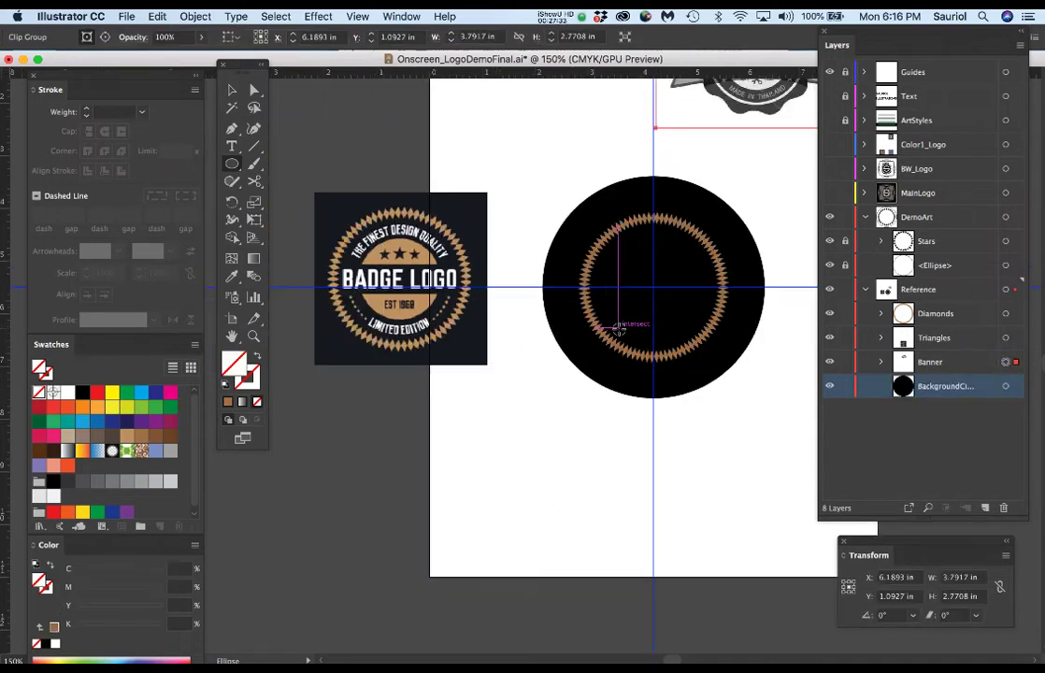
scroll(712, 215, up, 2)
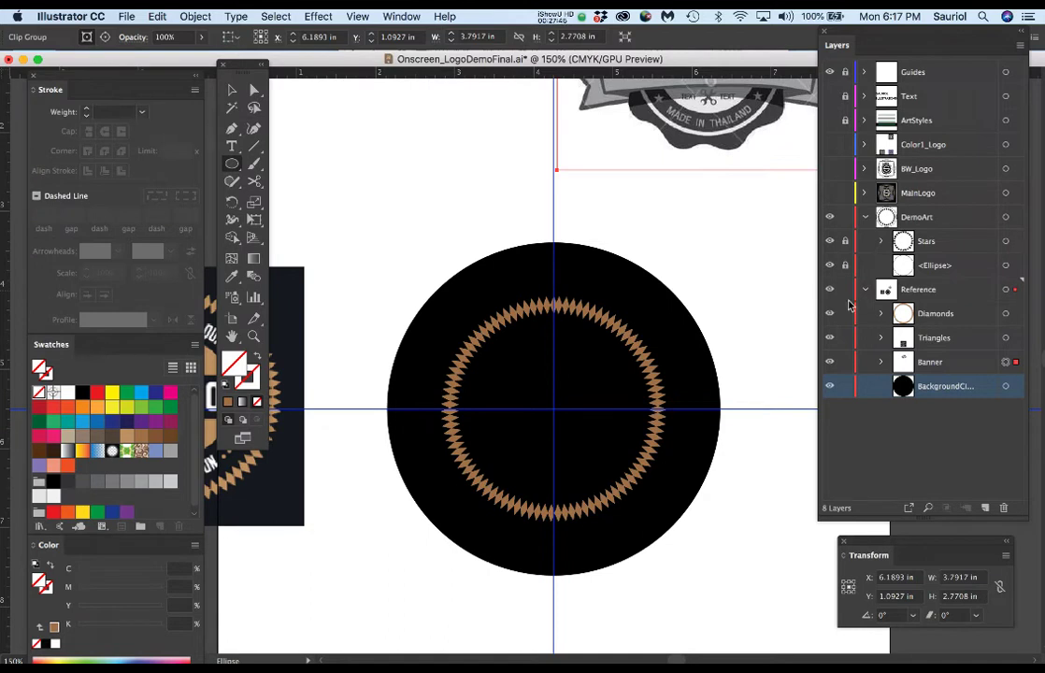
Move the Diamonds group above Stars in the DemoArt layer and BackgroundCircle to the bottom of that layer.
click(925, 318)
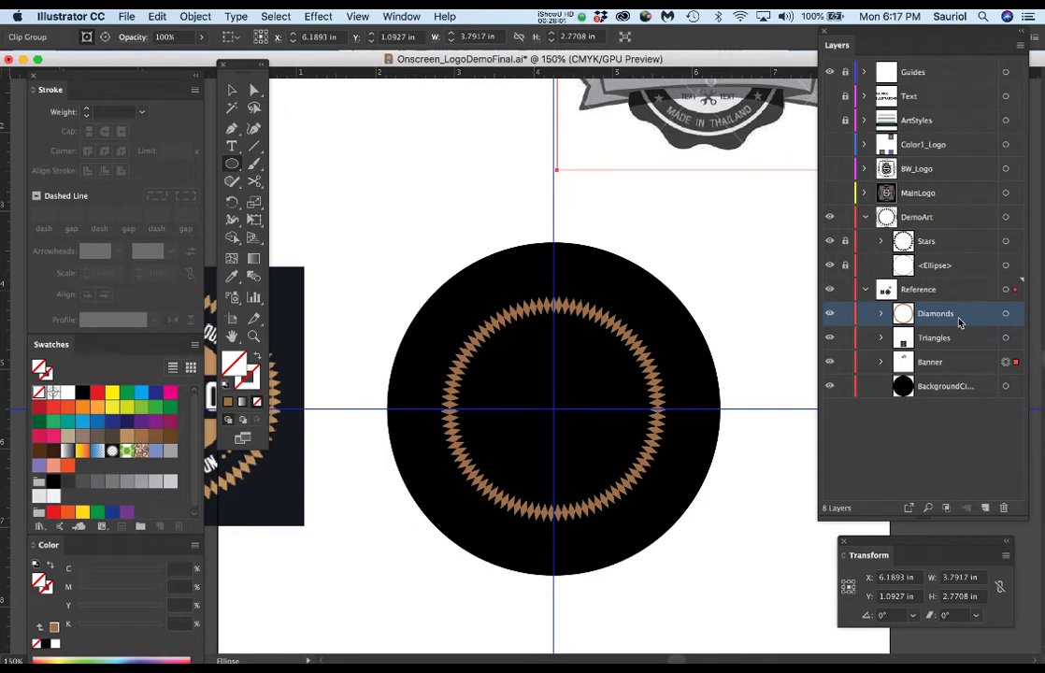
drag(958, 322, 947, 240)
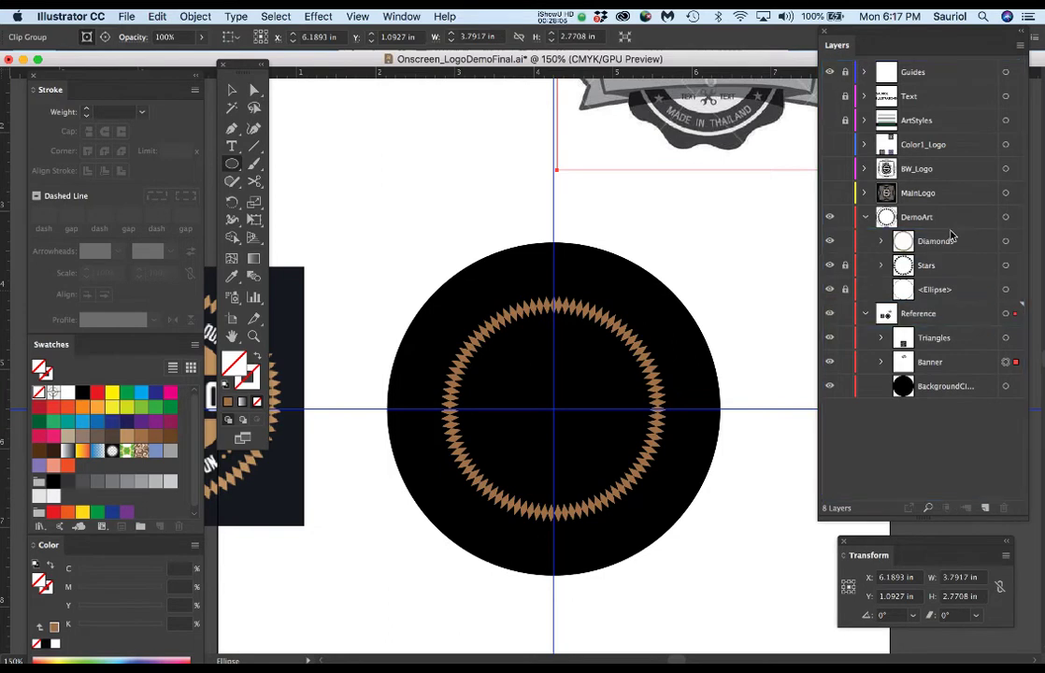
drag(942, 396, 936, 307)
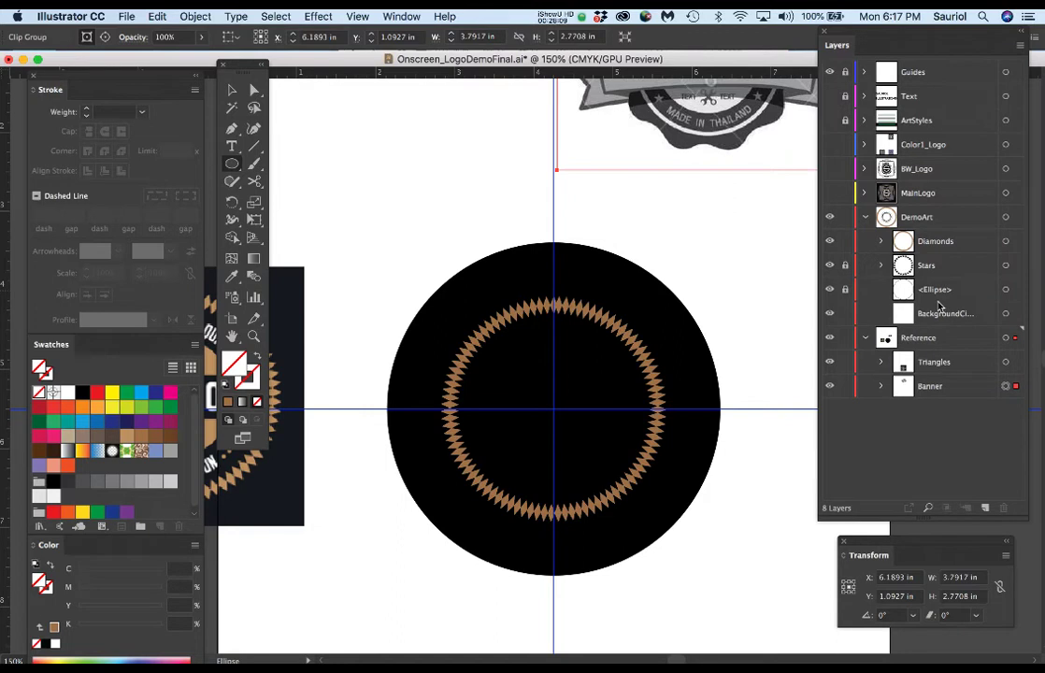
Unlock the inner ellipse in the DemoArt layer and fill it with the tan swatch C=25 M=40 Y=65 K=0.
click(843, 292)
click(1005, 289)
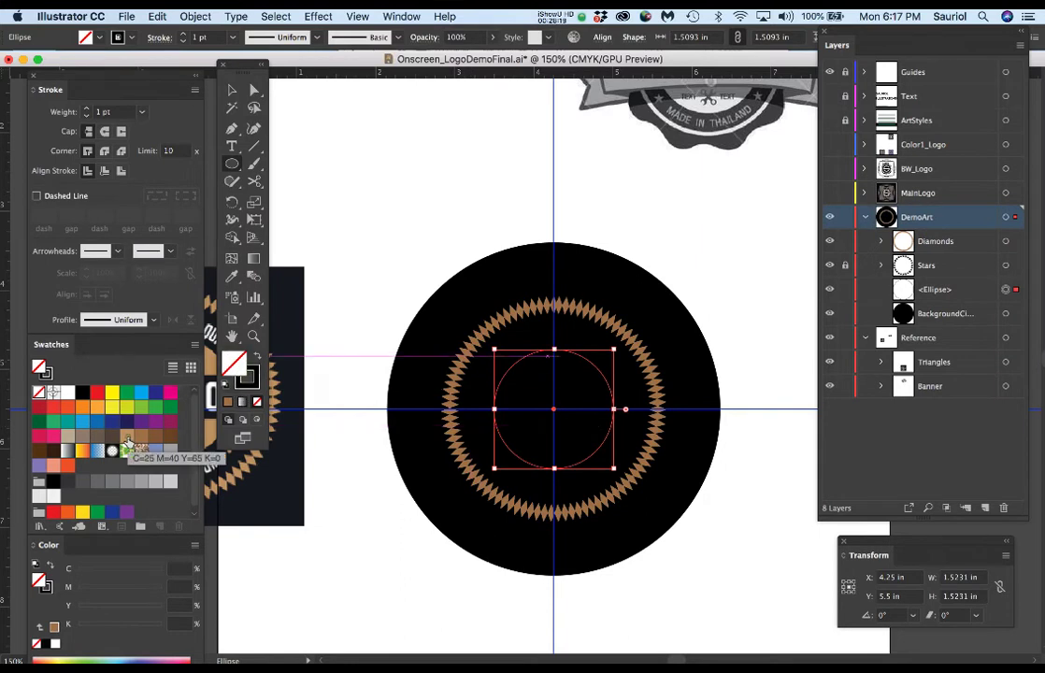
click(127, 444)
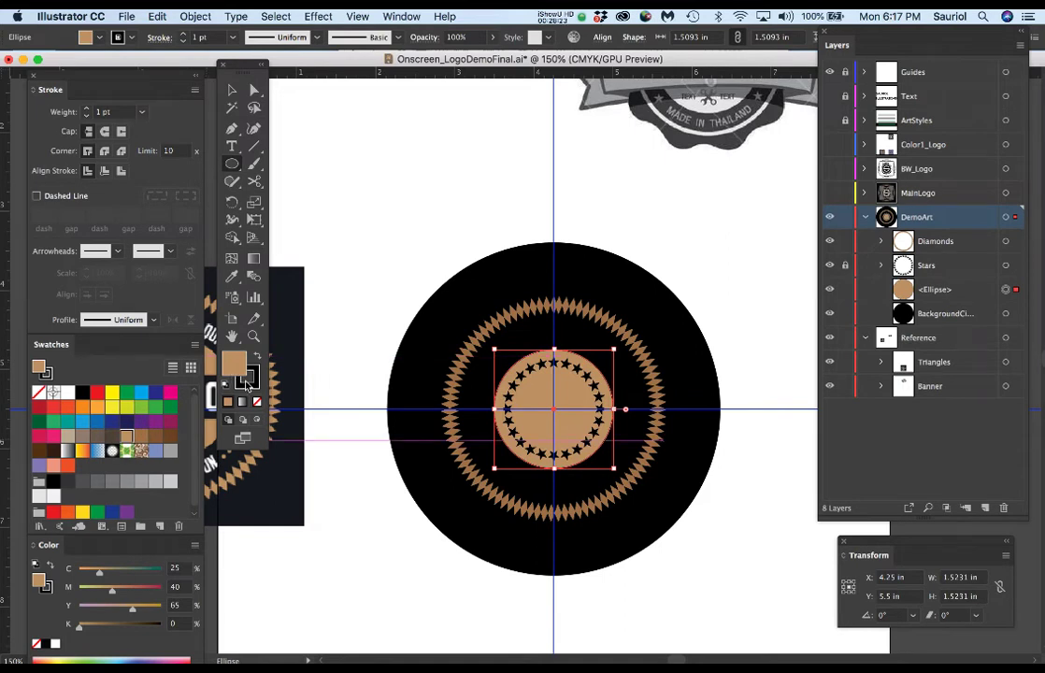
Give the tan inner circle a 6 pt stroke in light gray, K=20.
click(251, 383)
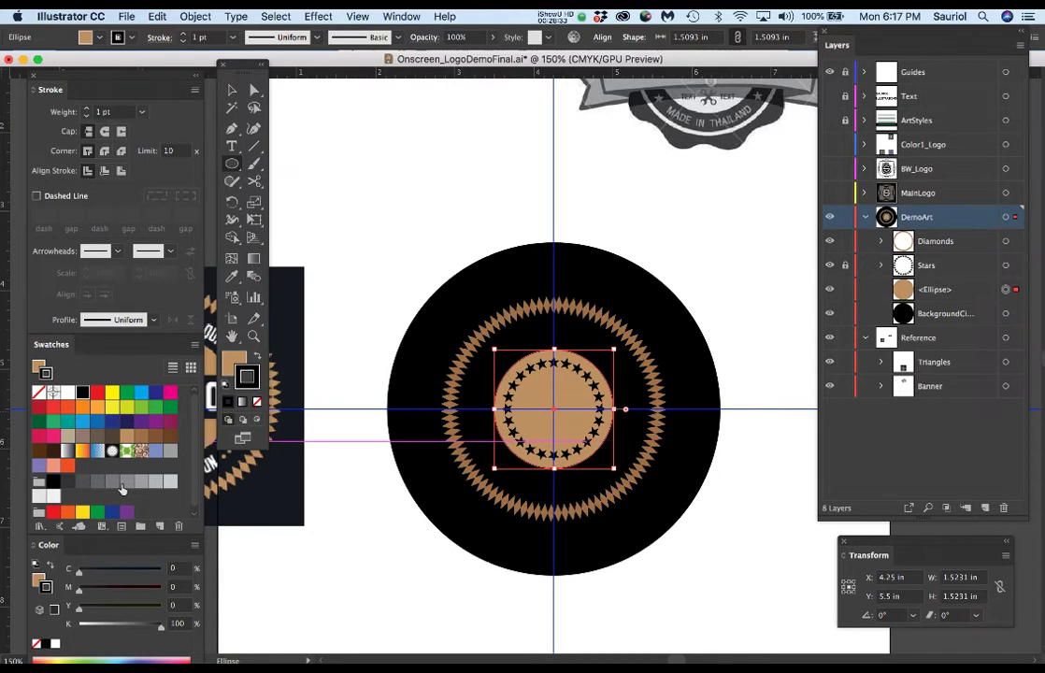
click(126, 480)
drag(247, 377, 247, 378)
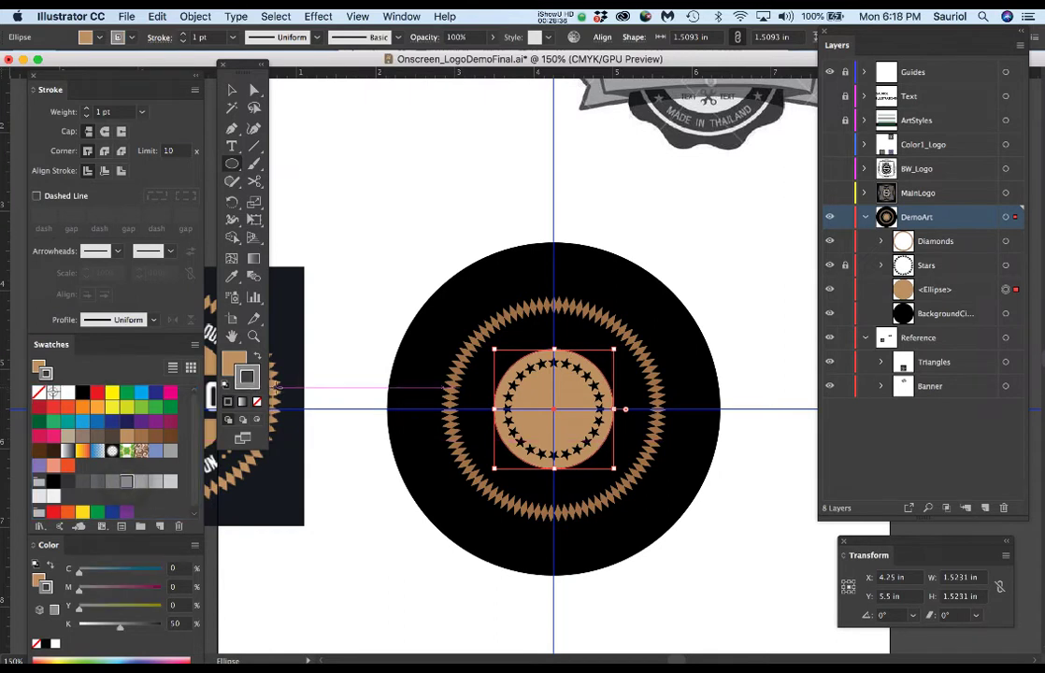
click(183, 34)
click(184, 34)
click(184, 35)
click(183, 35)
click(184, 35)
click(183, 35)
click(183, 34)
click(183, 40)
click(184, 40)
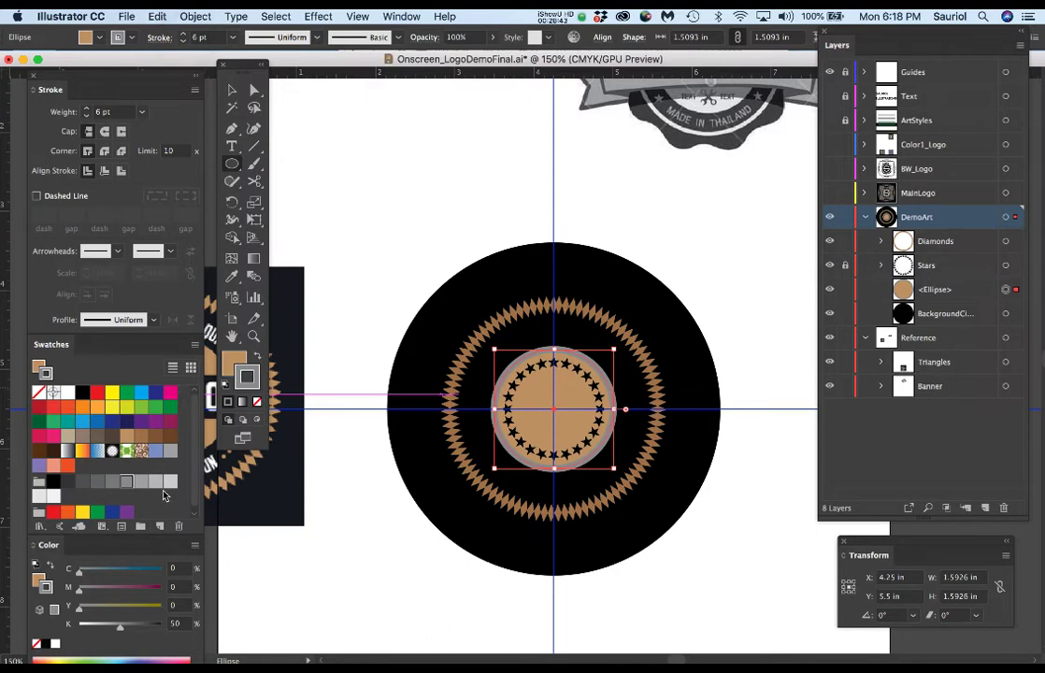
click(172, 483)
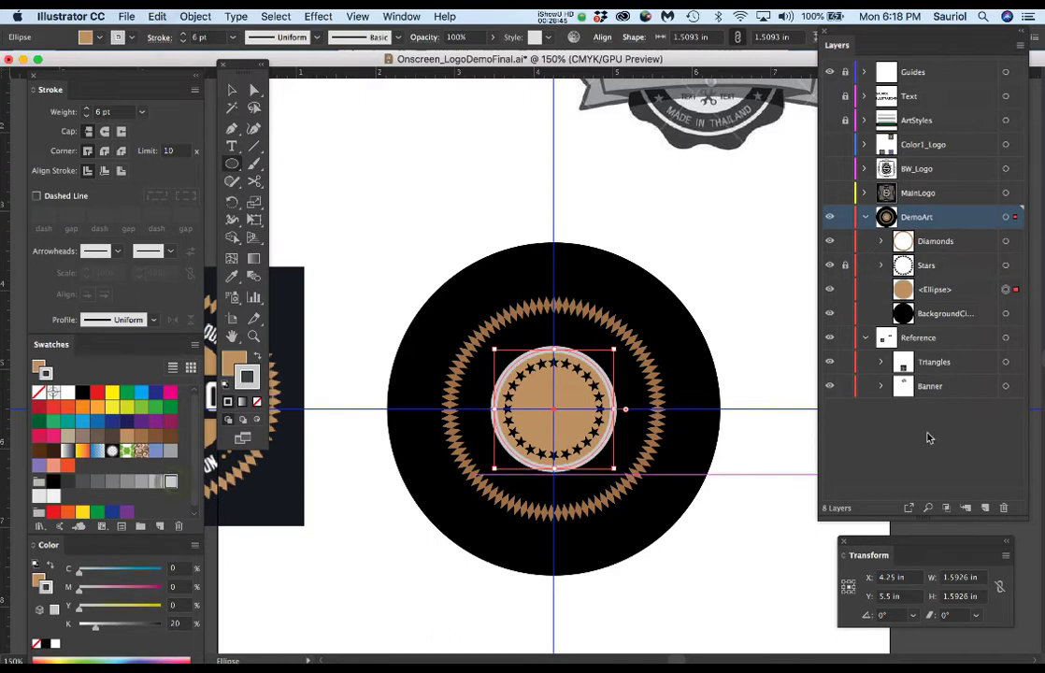
Deselect the stroked inner circle, check the badge up close and save the document.
click(737, 228)
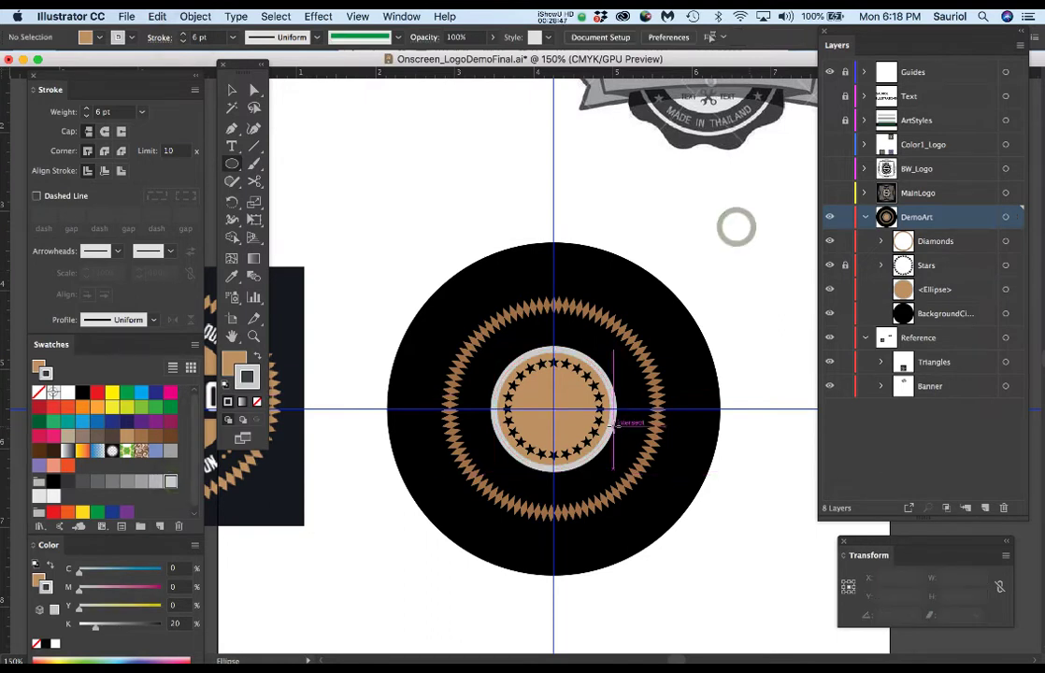
scroll(598, 420, up, 1)
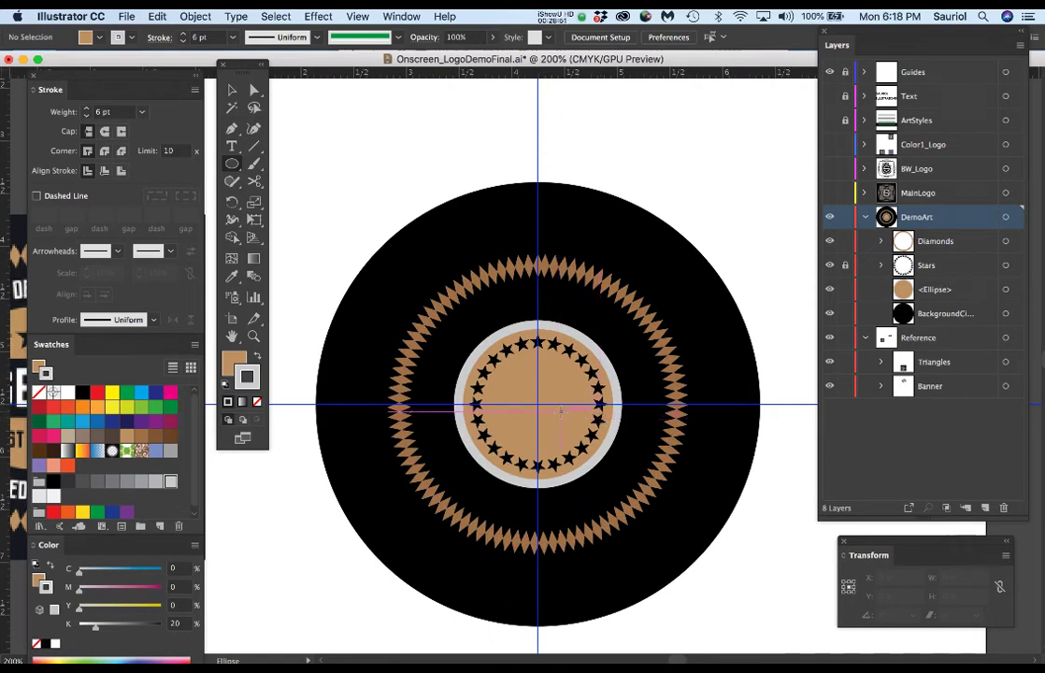
scroll(561, 411, up, 1)
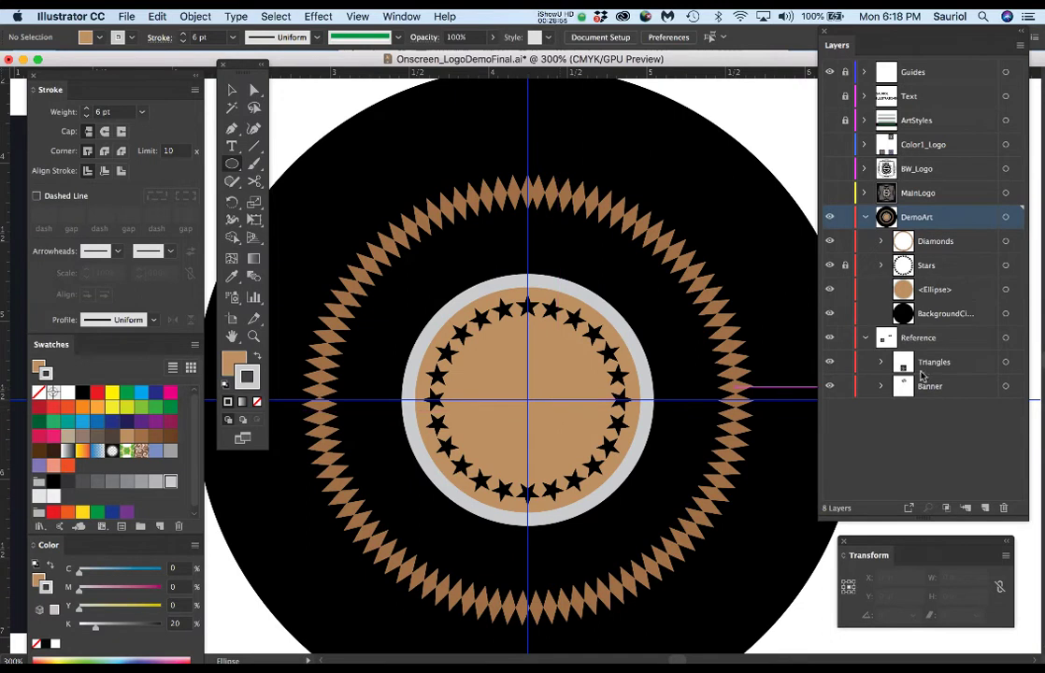
scroll(663, 339, down, 1)
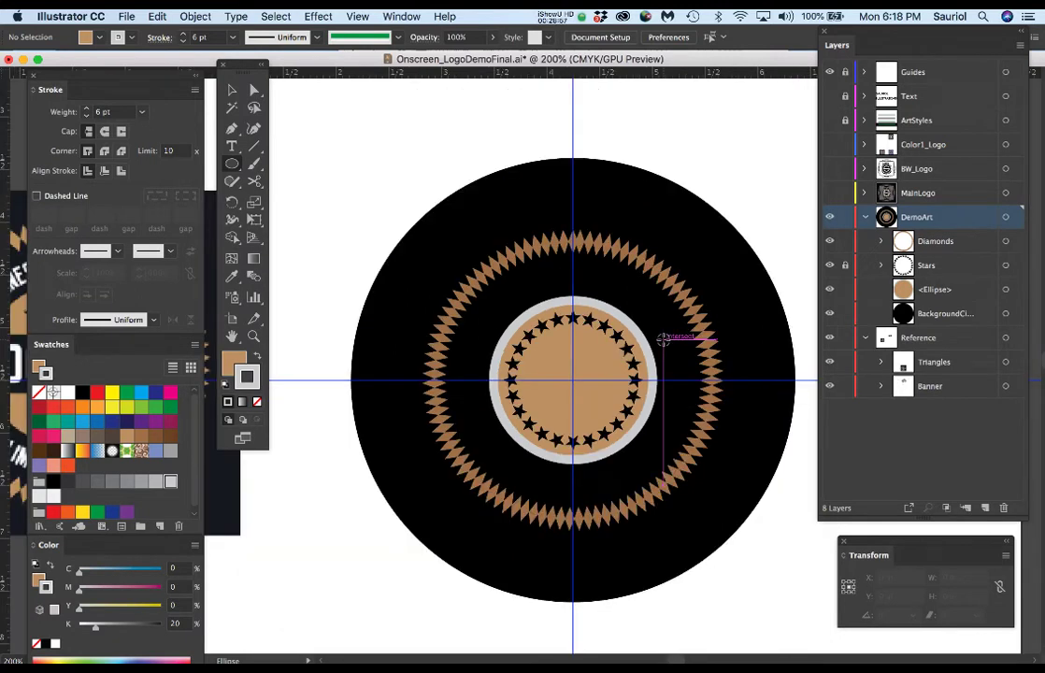
key(super+s)
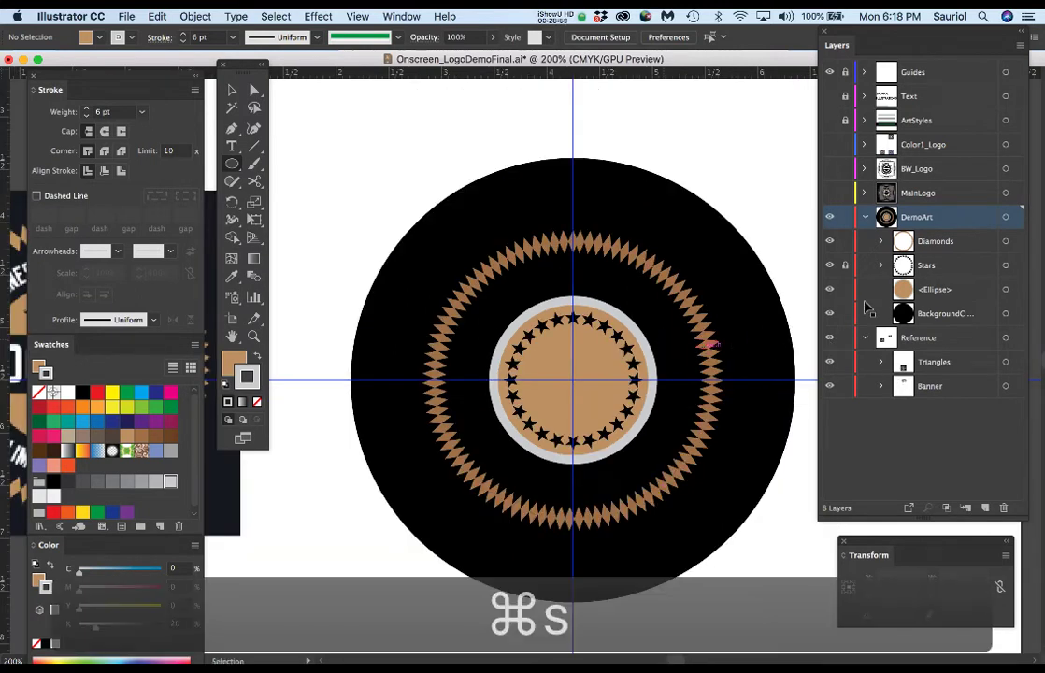
Lock the Diamonds group and the inner ellipse in the DemoArt layer, and rename the ellipse InnerCircle.
click(845, 240)
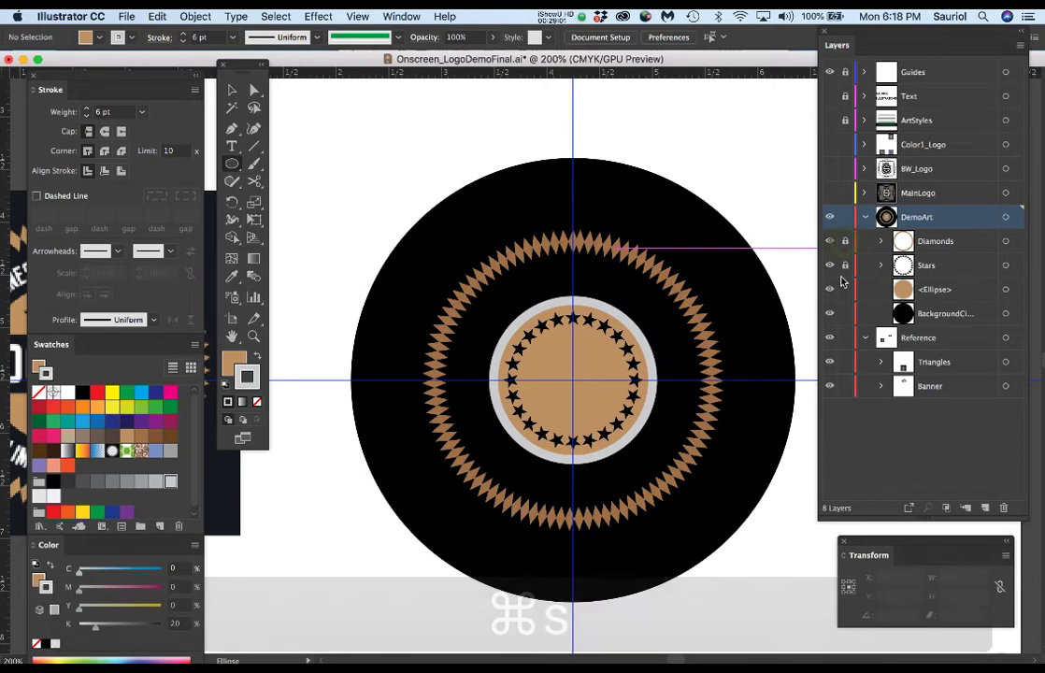
click(845, 290)
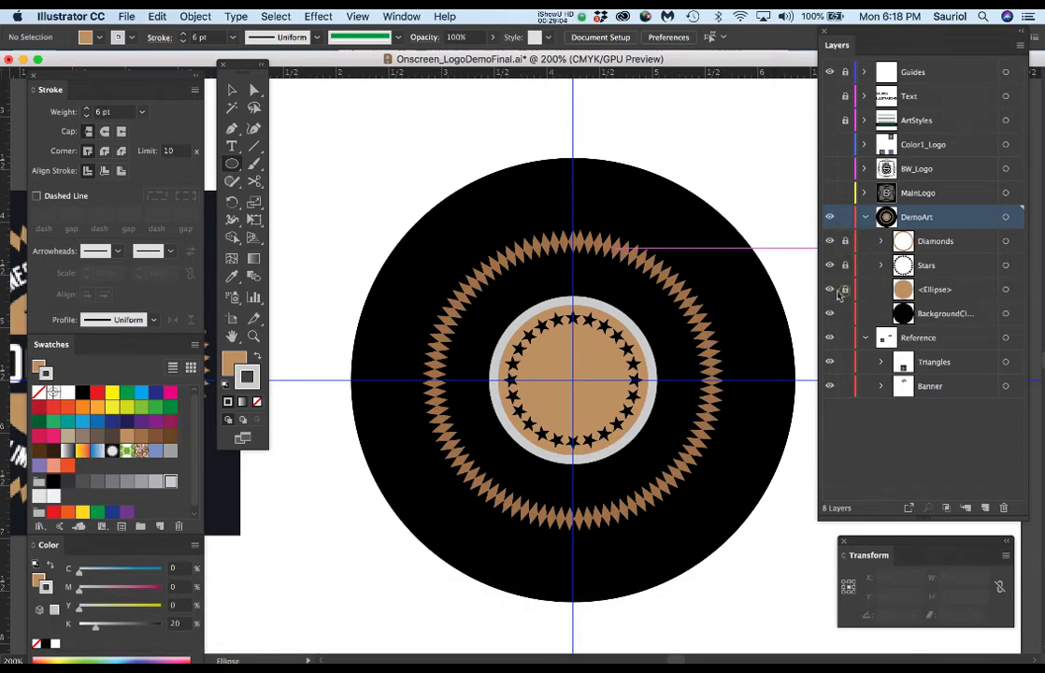
double_click(934, 292)
text(In)
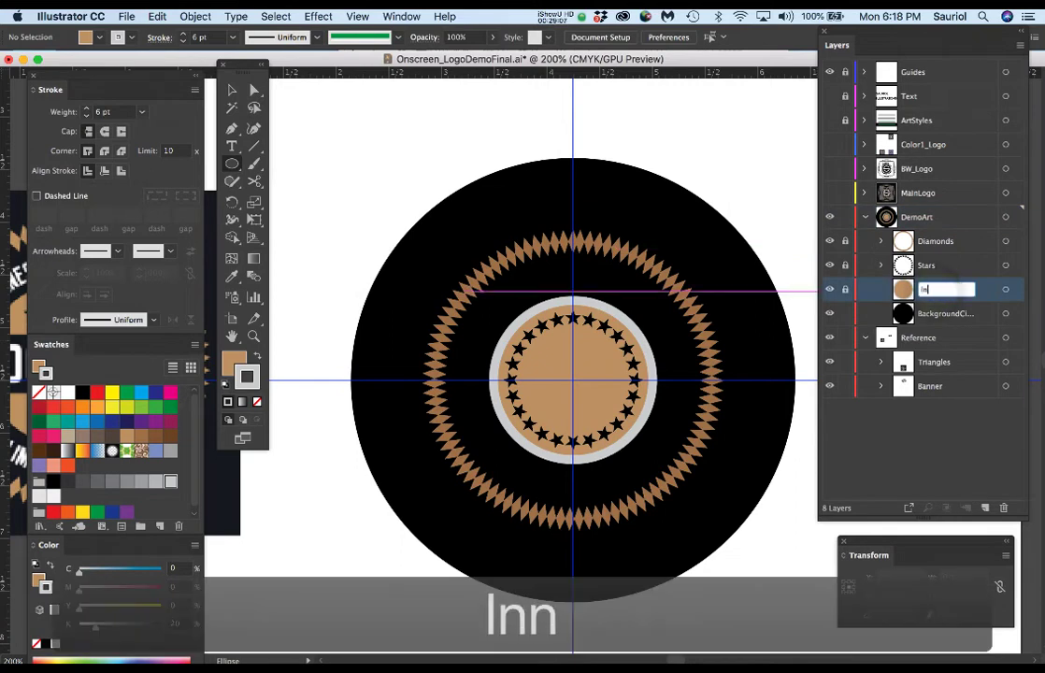
text(nerCircle)
key(Return)
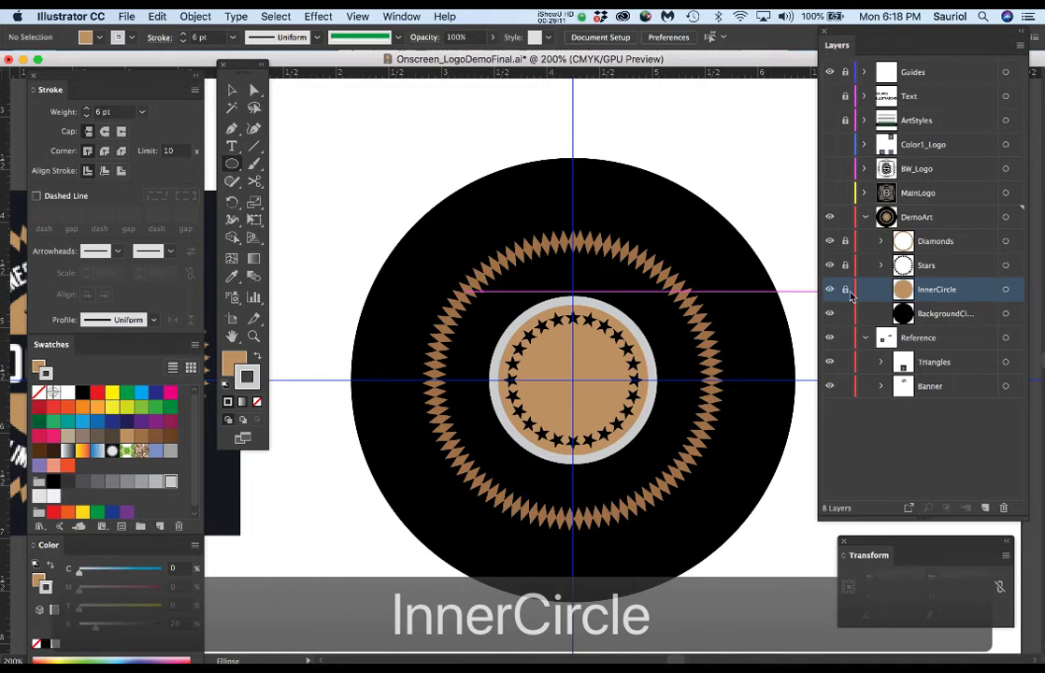
Draw a rectangle about 2.85 × 0.63 in over the front panel of the VINTAGE STYLE reference banner.
scroll(541, 329, down, 2)
scroll(541, 329, up, 1)
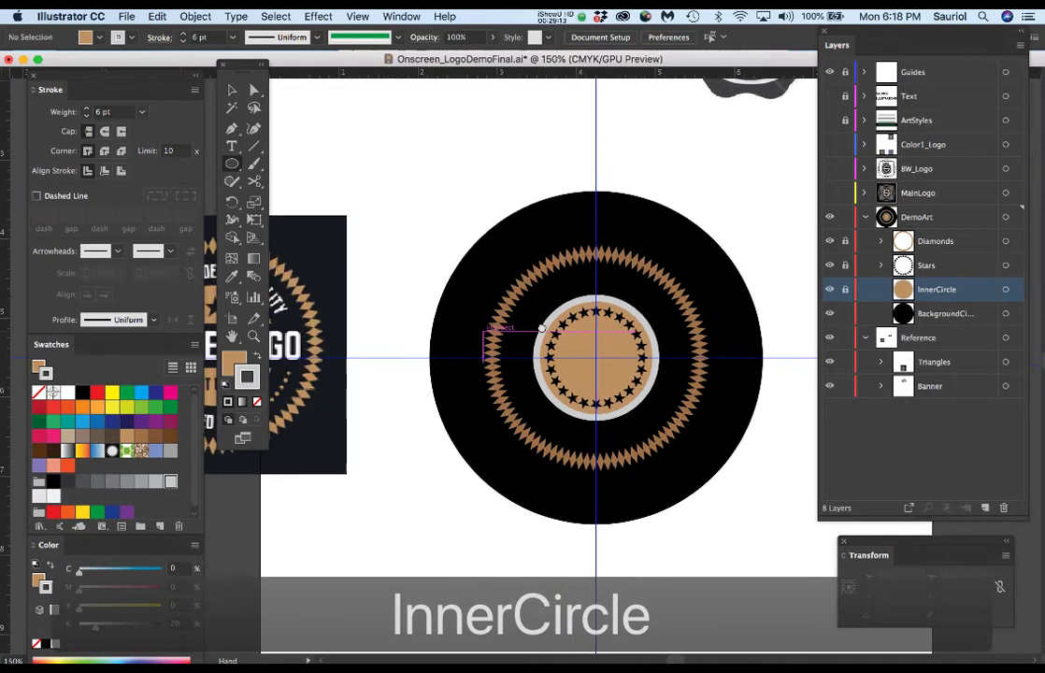
scroll(541, 329, left, 5)
drag(618, 311, 459, 243)
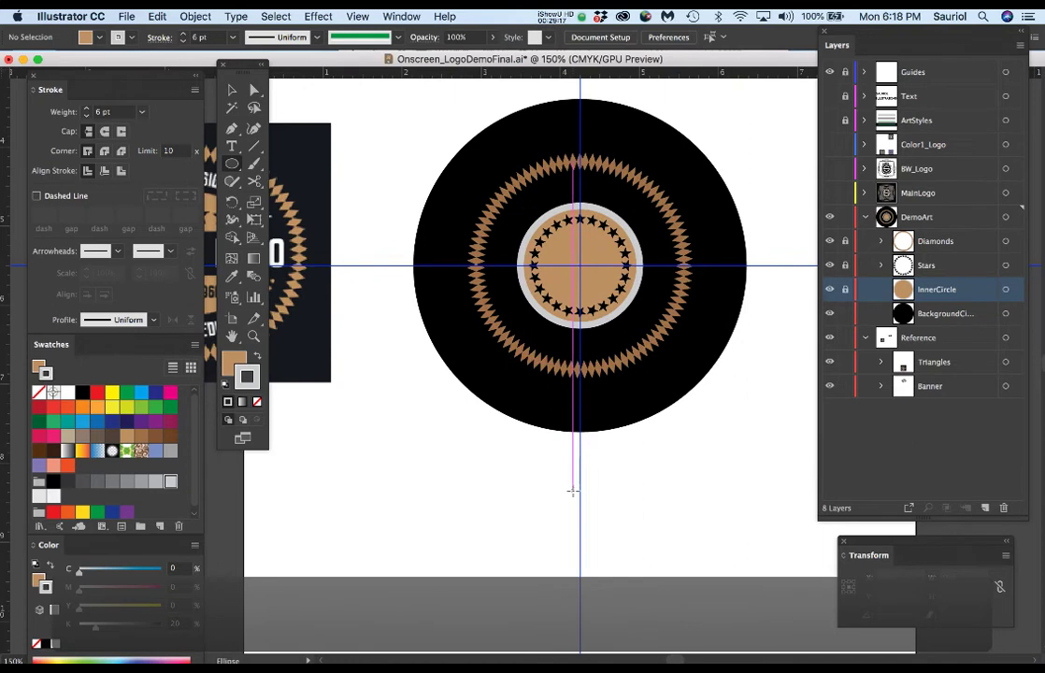
mouse_move(590, 497)
mouse_down()
mouse_move(585, 401)
mouse_move(676, 382)
mouse_move(720, 444)
mouse_move(554, 398)
mouse_move(552, 518)
mouse_move(423, 593)
mouse_up()
drag(590, 284, 667, 485)
key(super+plus)
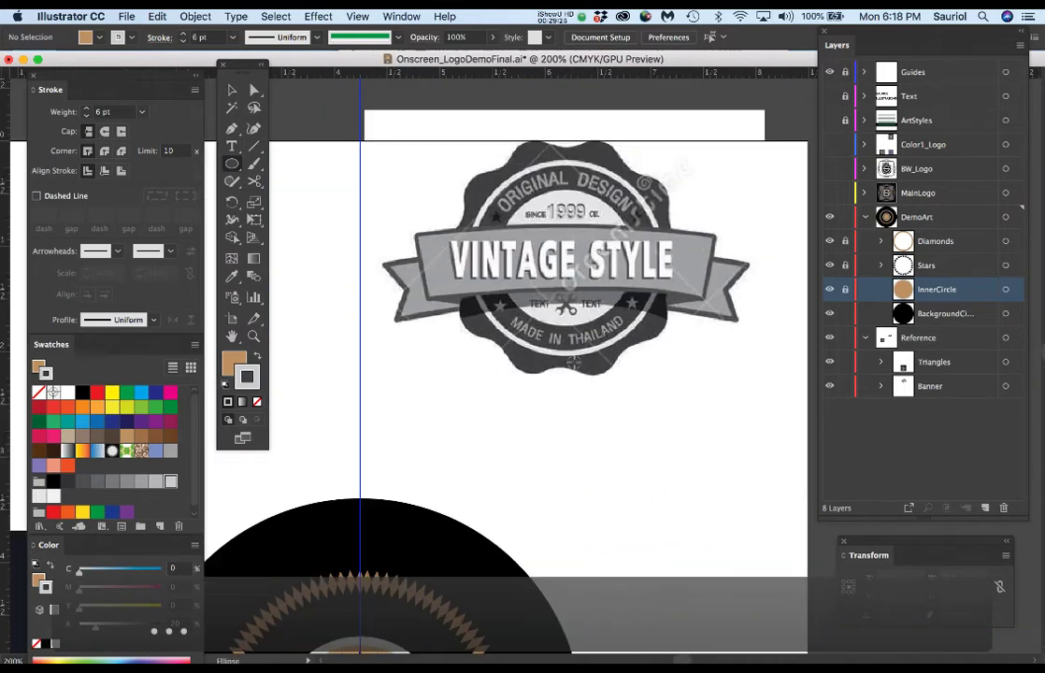
drag(594, 408, 611, 329)
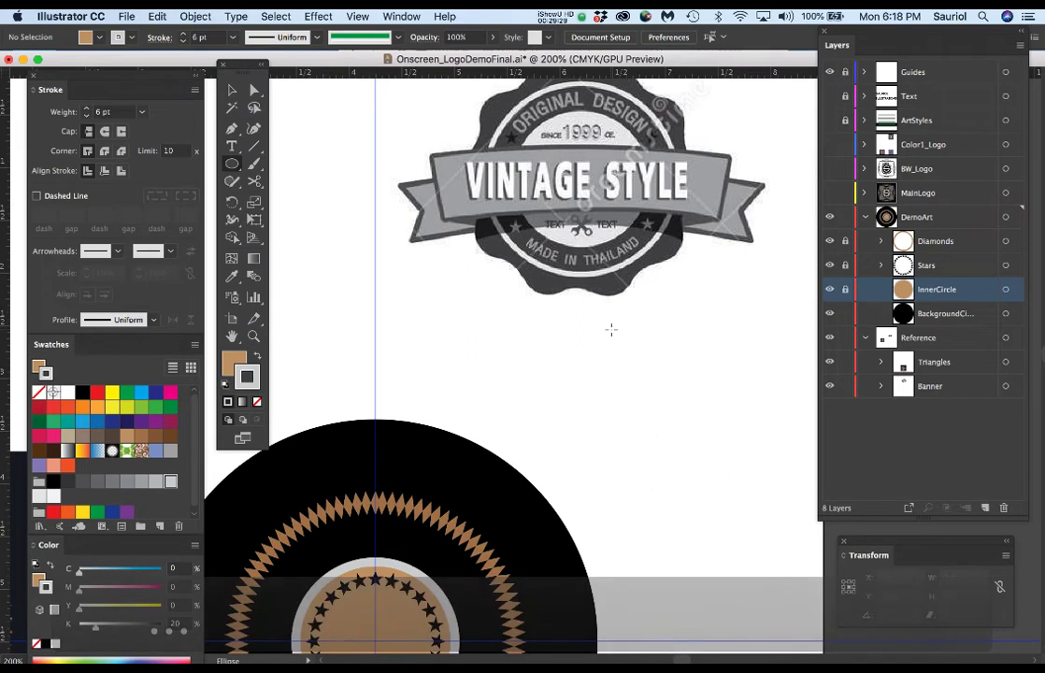
key(m)
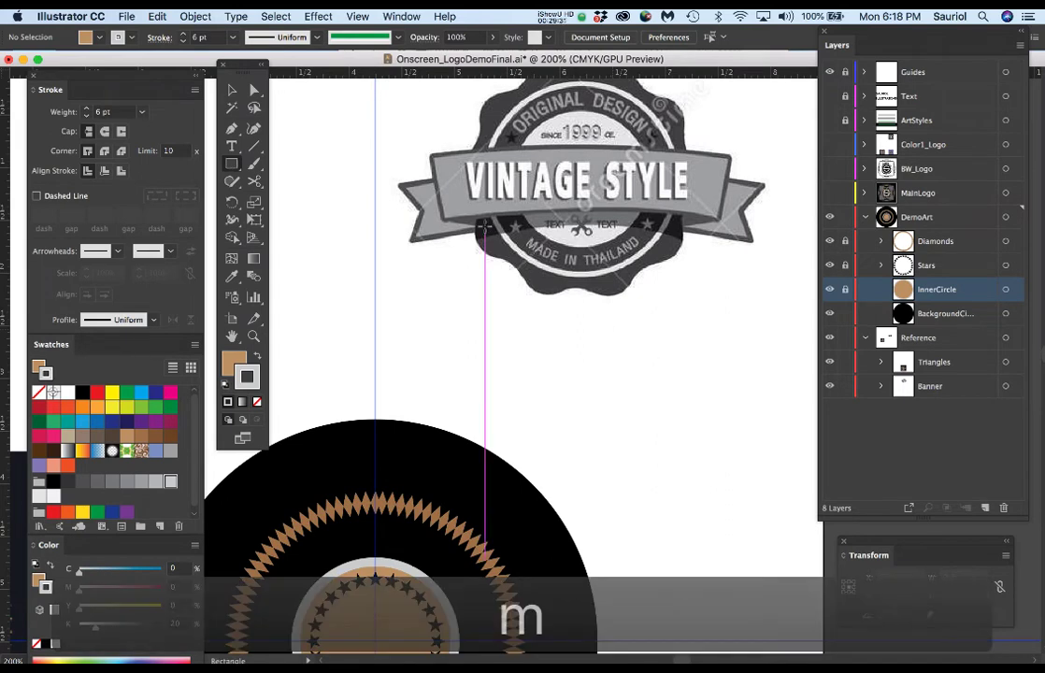
drag(431, 160, 734, 228)
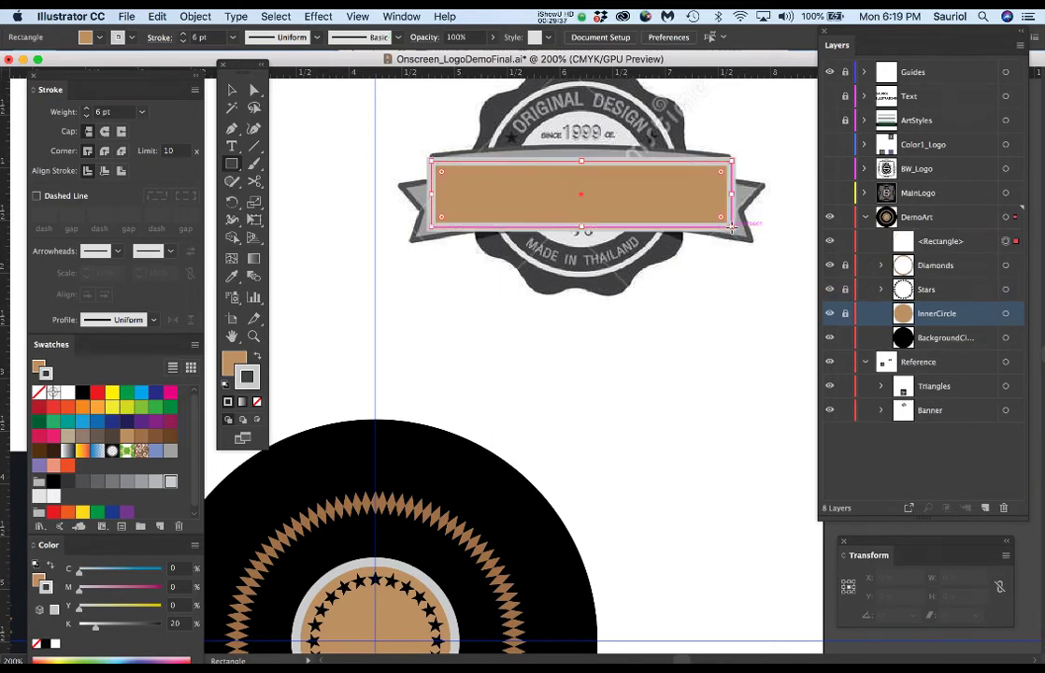
Give the banner rectangle a 1 pt black stroke and no fill.
click(246, 376)
click(257, 401)
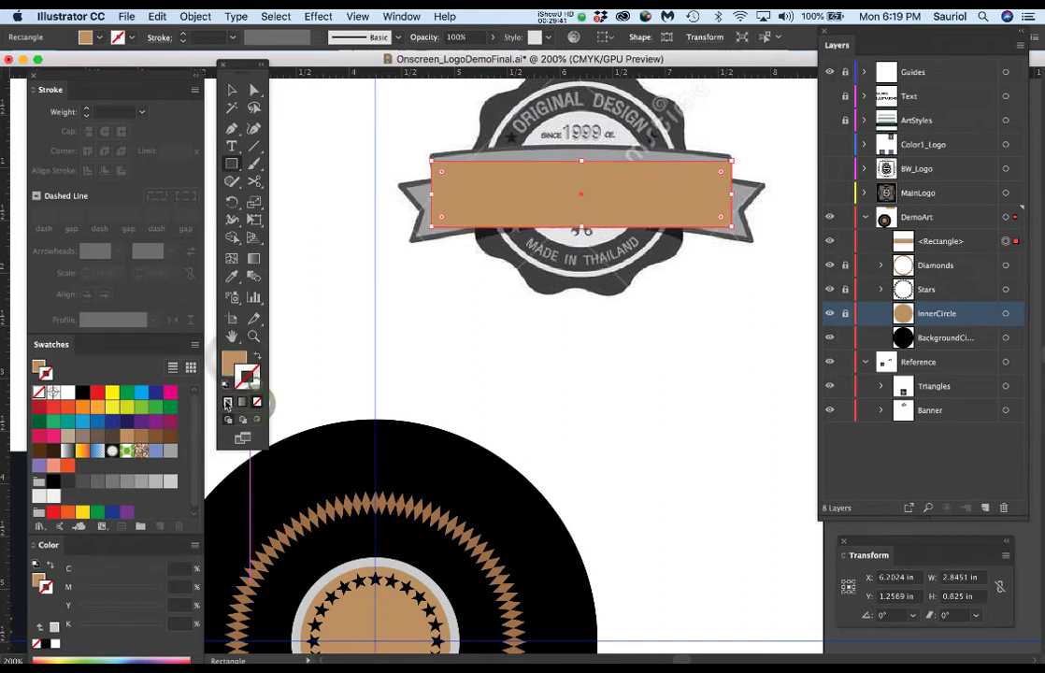
click(82, 392)
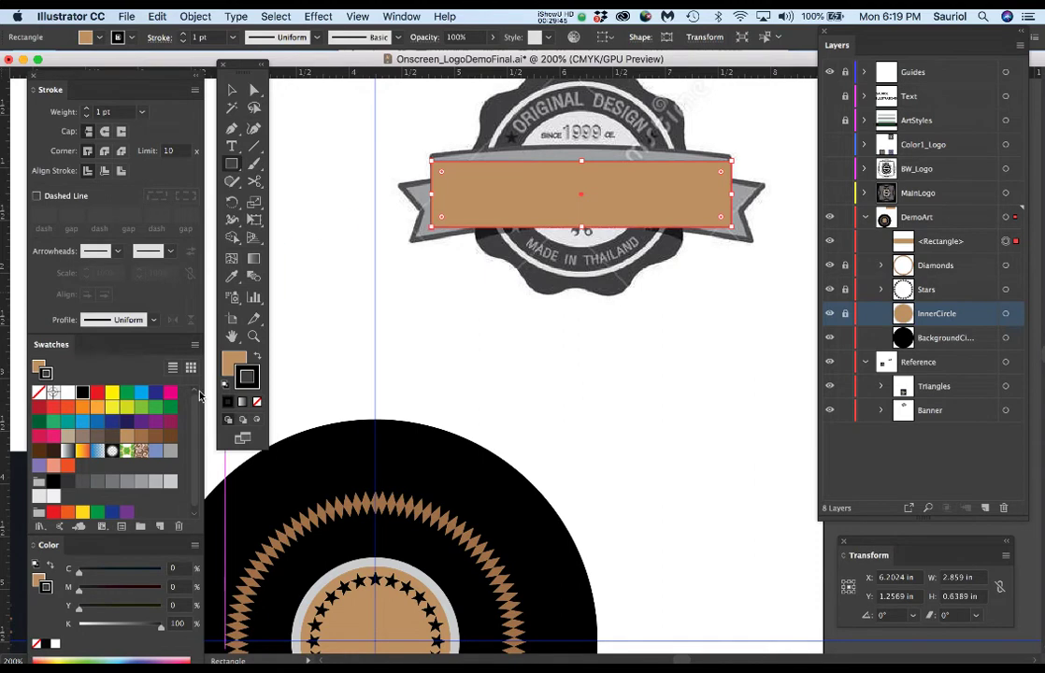
click(232, 357)
click(258, 403)
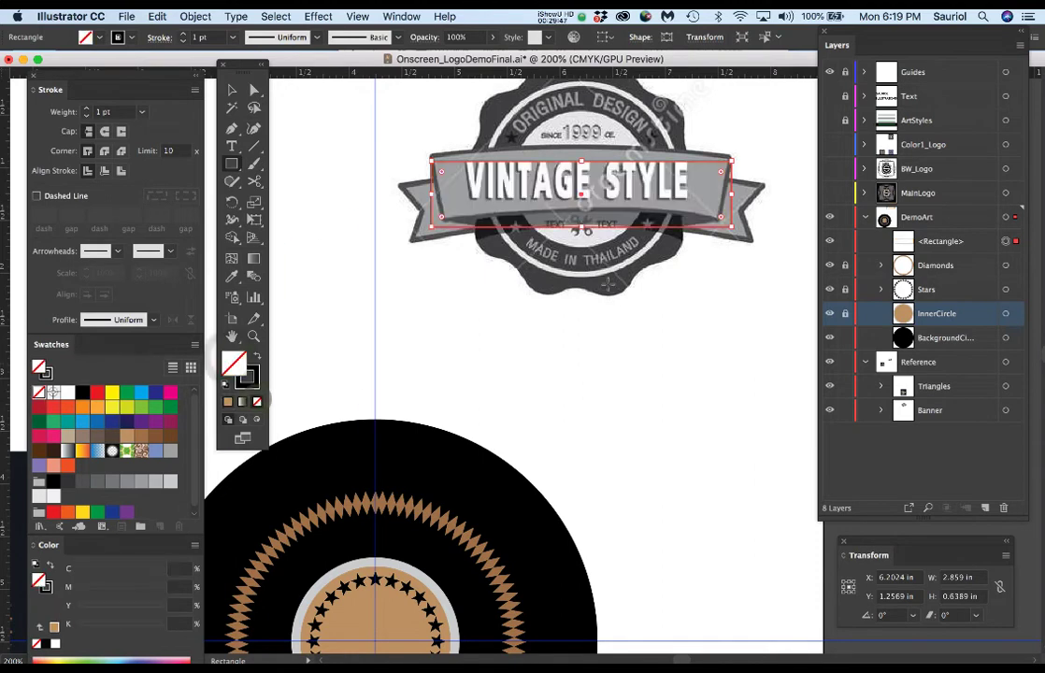
Move the rectangle straight down into the empty area below the reference badge with Free Transform.
key(e)
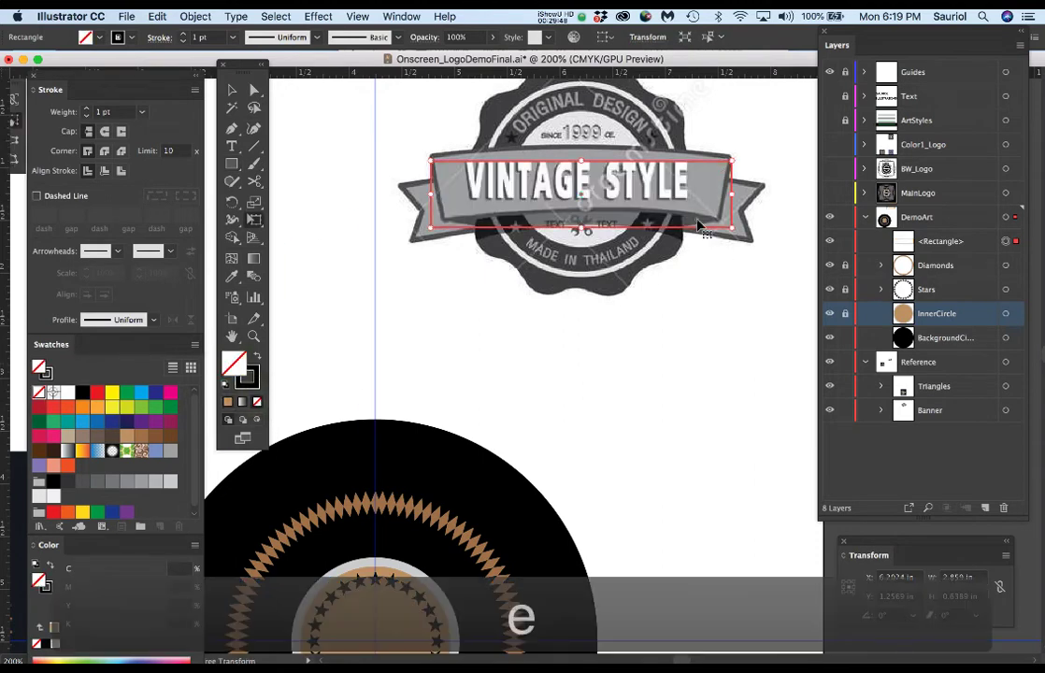
drag(696, 224, 696, 383)
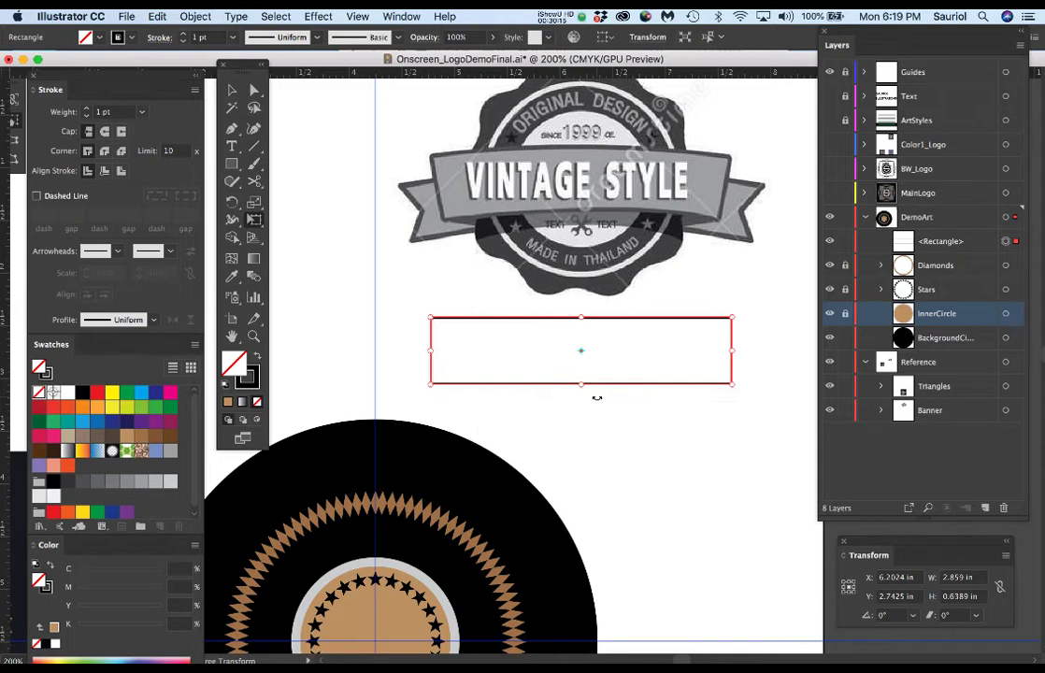
key(e)
scroll(731, 384, up, 1)
scroll(731, 384, down, 1)
Try distorting the rectangle from its lower-right corner with Free Transform, undoing each attempt.
click(732, 384)
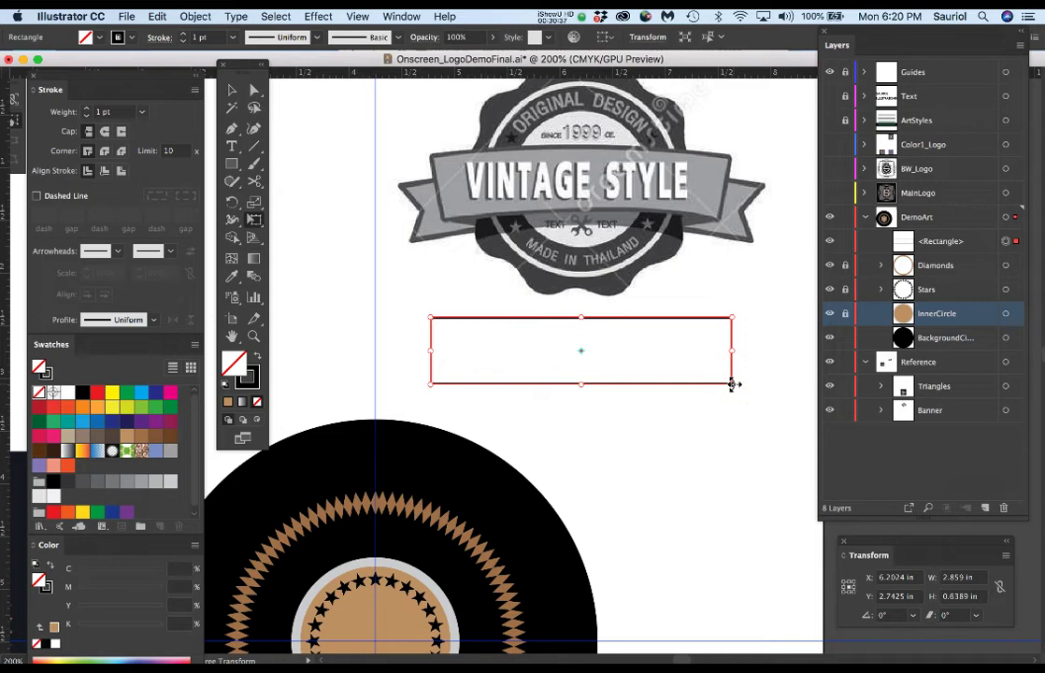
drag(732, 384, 719, 387)
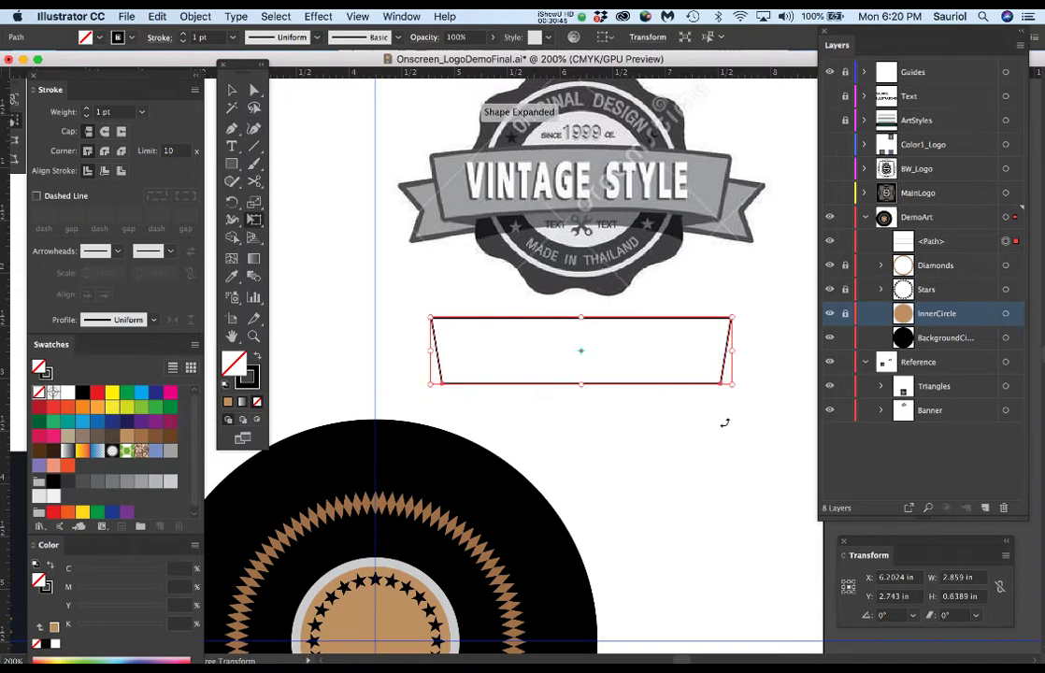
key(super+z)
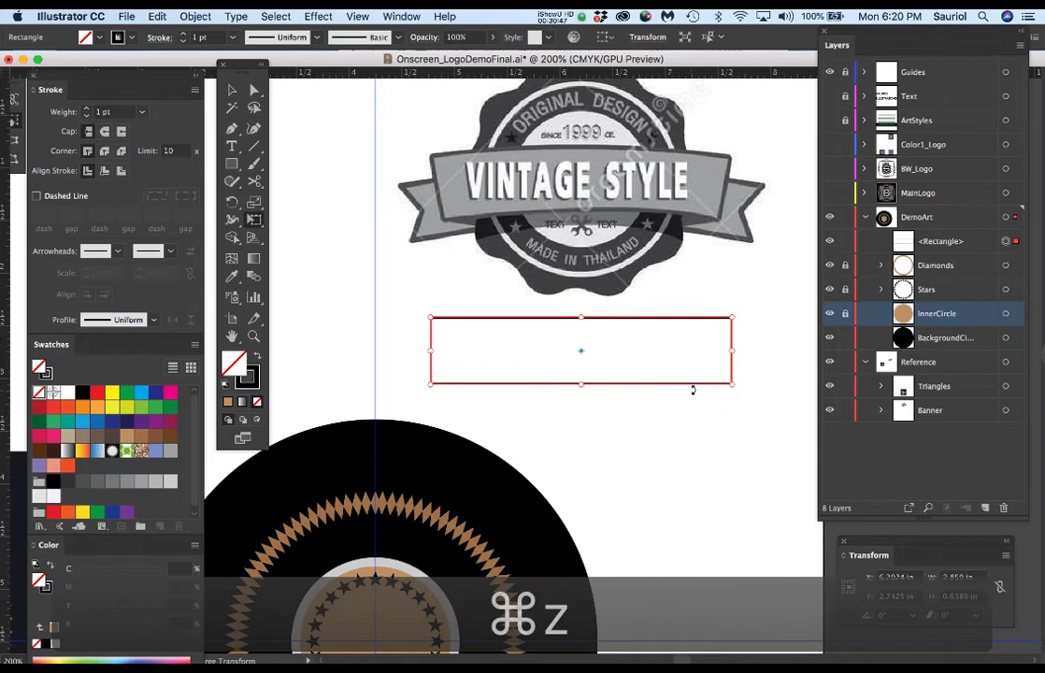
key(e)
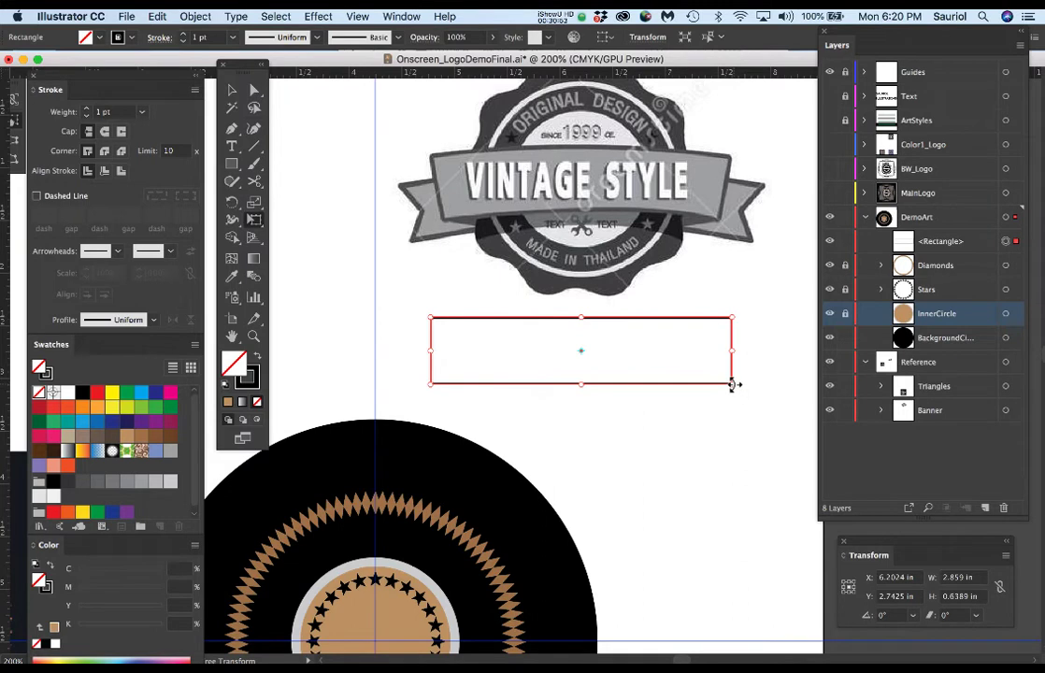
drag(733, 382, 705, 368)
key(super+z)
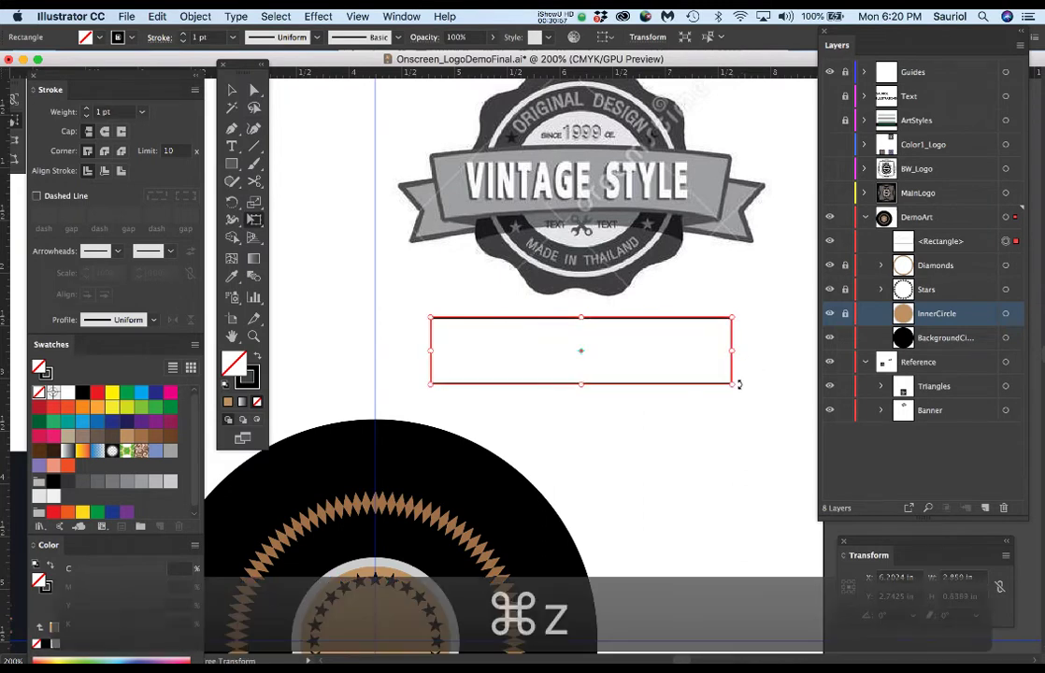
drag(733, 384, 705, 394)
key(super+z)
key(super+z)
key(e)
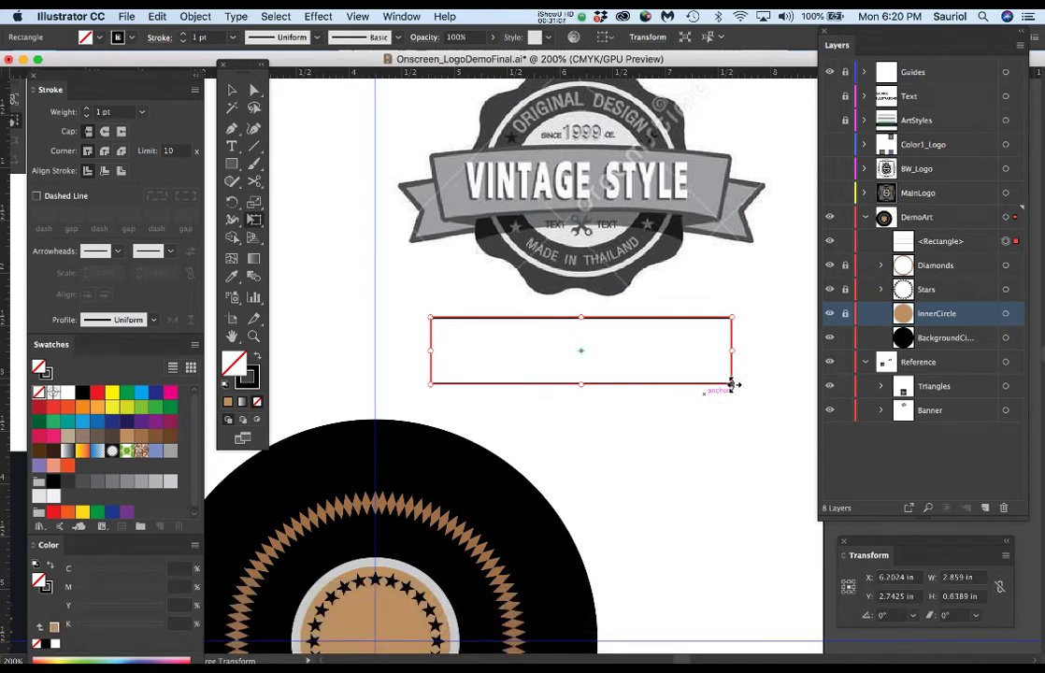
drag(733, 384, 711, 368)
key(super+z)
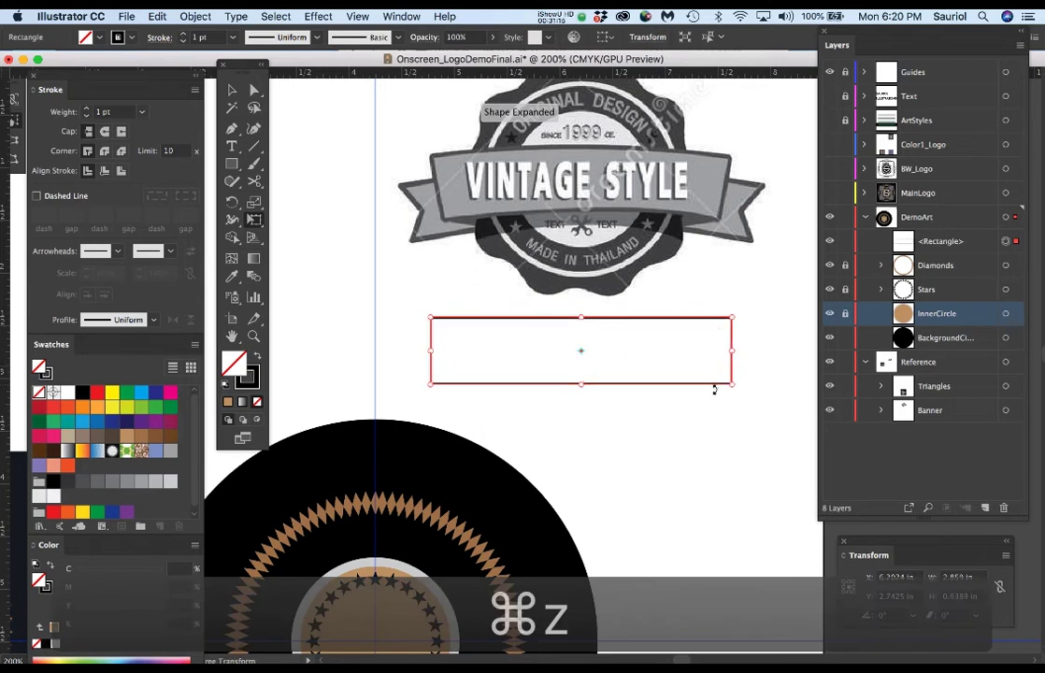
click(733, 384)
drag(733, 383, 703, 370)
key(super+z)
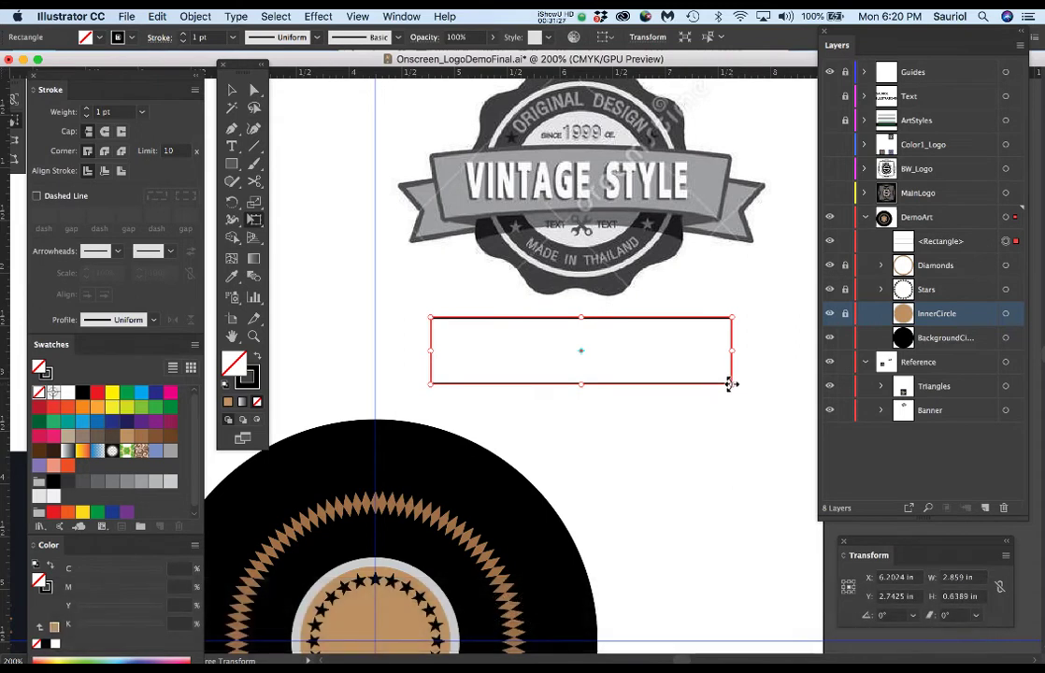
click(733, 384)
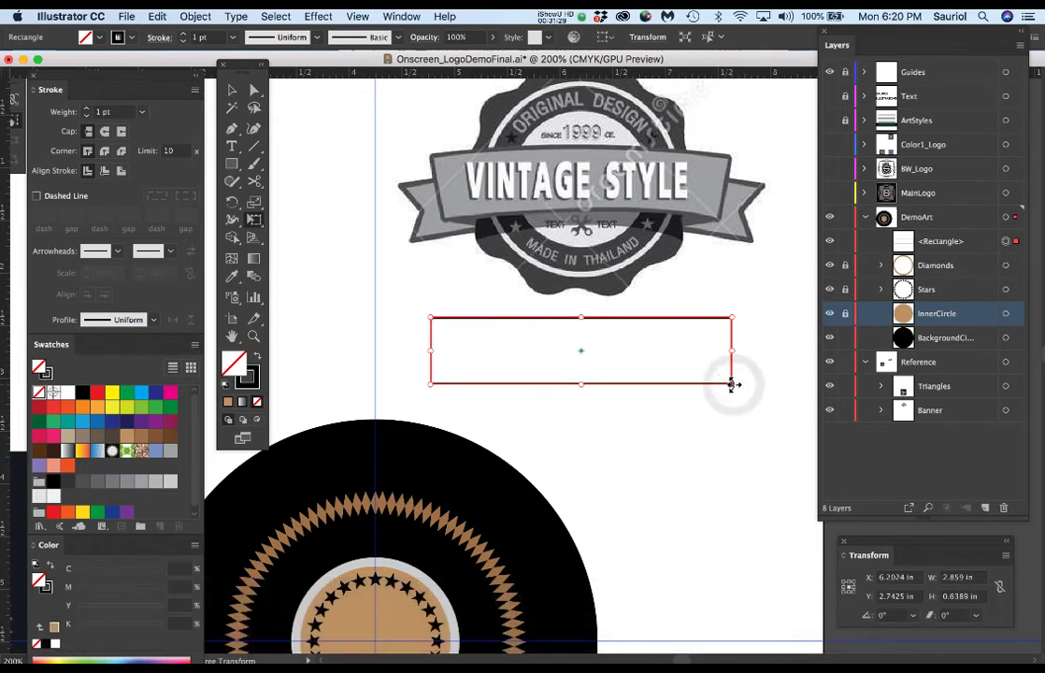
drag(732, 384, 711, 384)
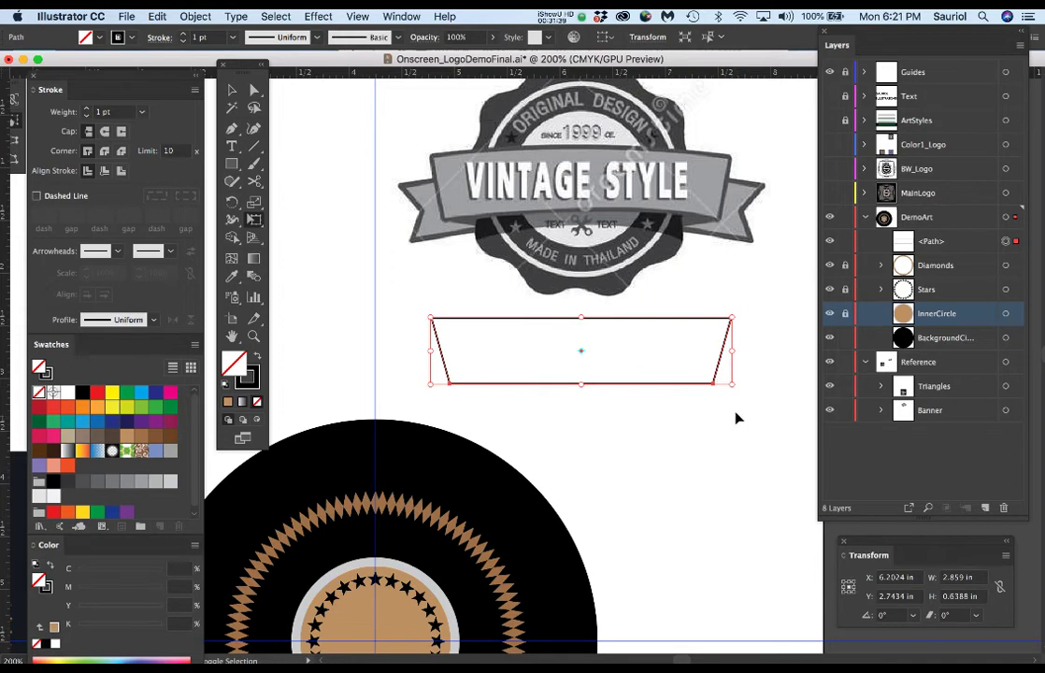
key(super+z)
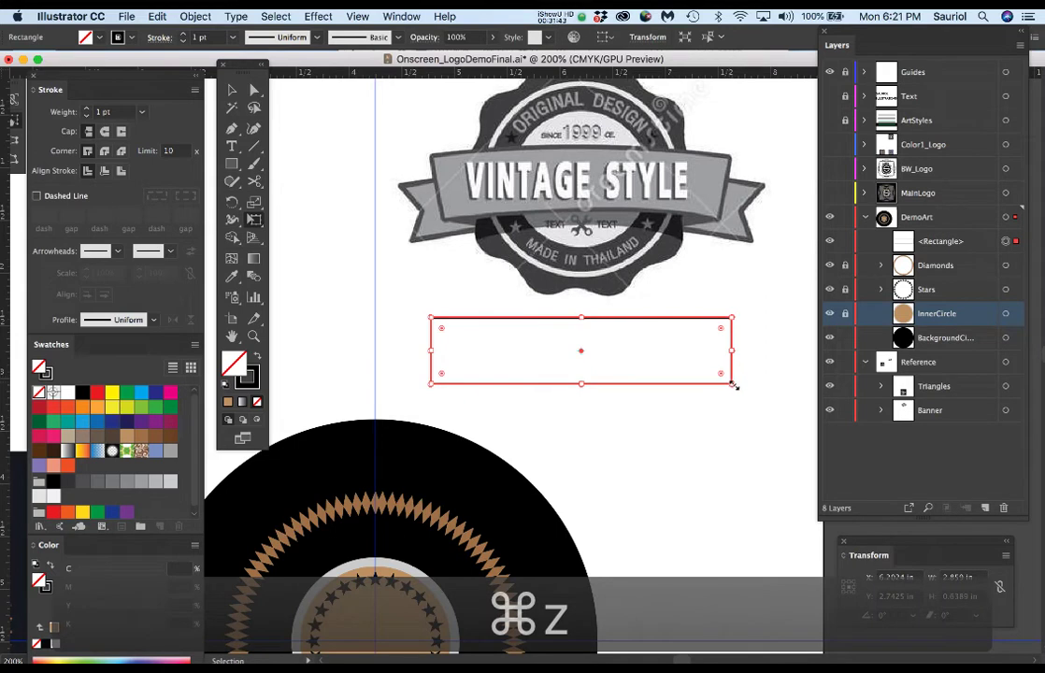
mouse_move(731, 382)
mouse_down()
mouse_move(716, 362)
mouse_move(719, 369)
mouse_up()
key(super+z)
click(730, 384)
mouse_move(731, 384)
mouse_down()
mouse_move(702, 370)
mouse_move(733, 401)
mouse_up()
key(super+z)
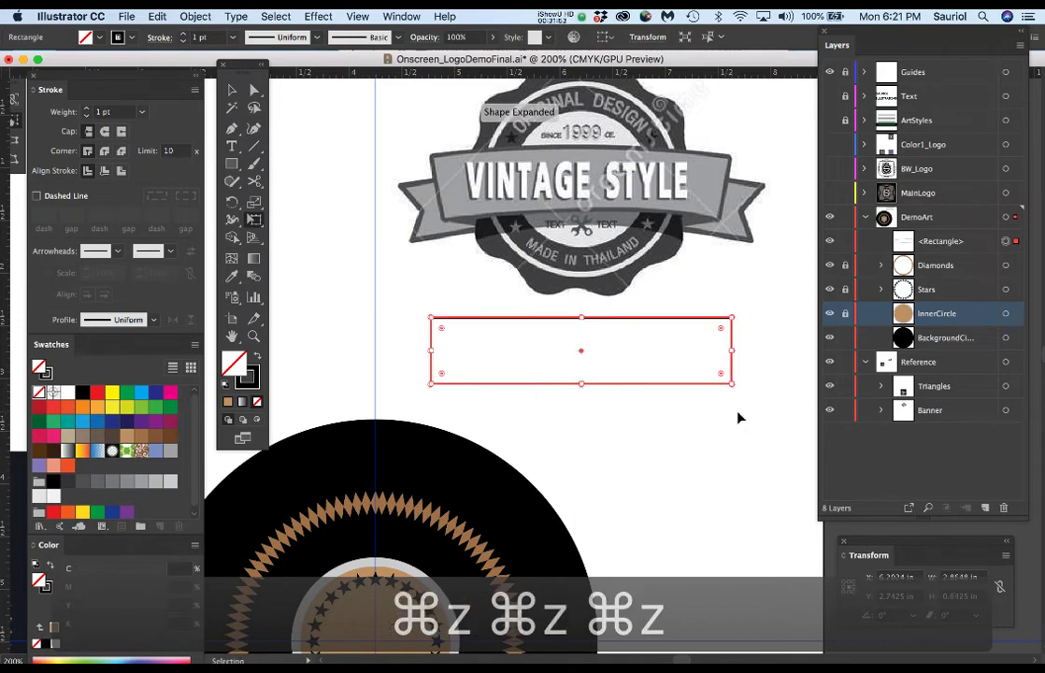
Taper the rectangle symmetrically with a Free Transform perspective distortion so its lower edge is slightly narrower than its upper edge.
click(730, 383)
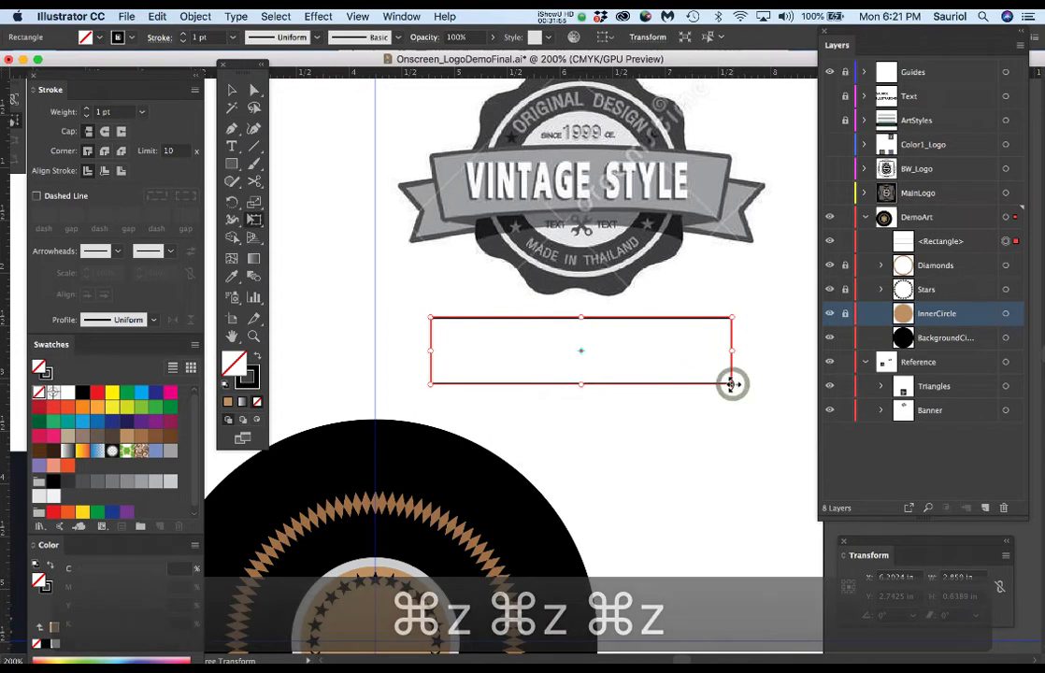
drag(732, 384, 716, 385)
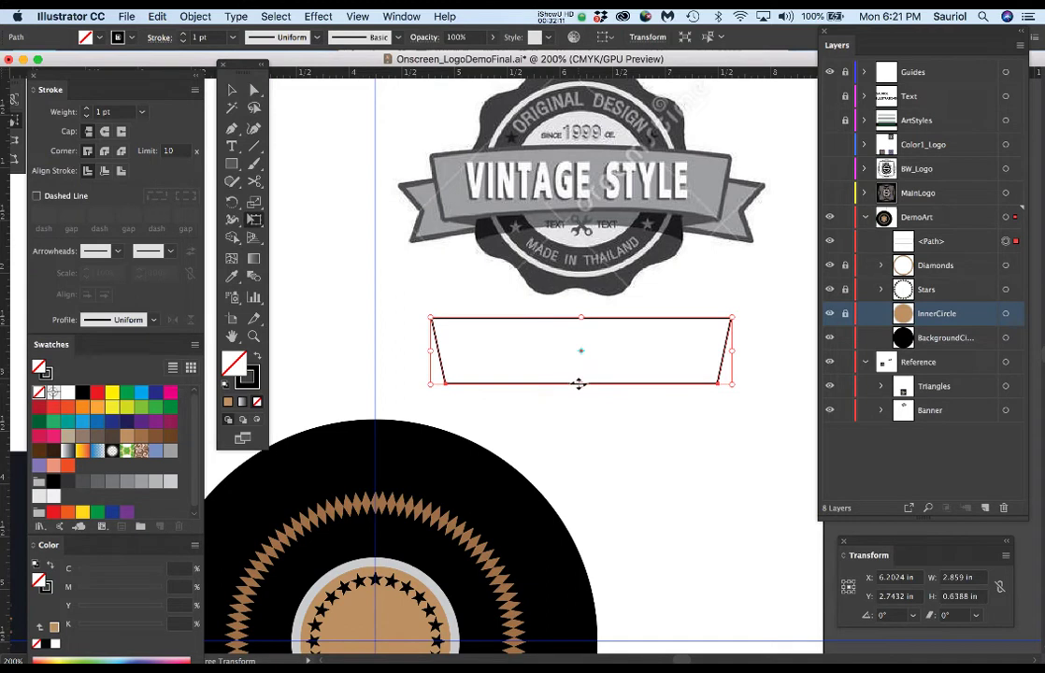
Add anchor points with the Pen tool at the midpoints of the tapered banner shape's upper and lower edges.
key(p)
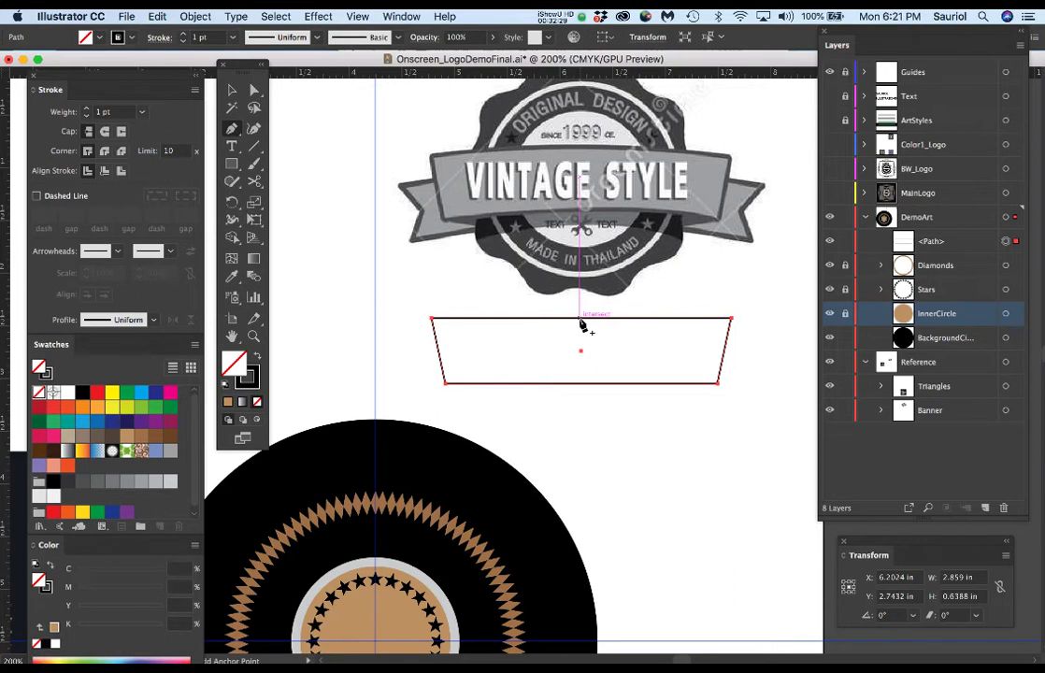
scroll(580, 324, up, 2)
scroll(580, 324, up, 2)
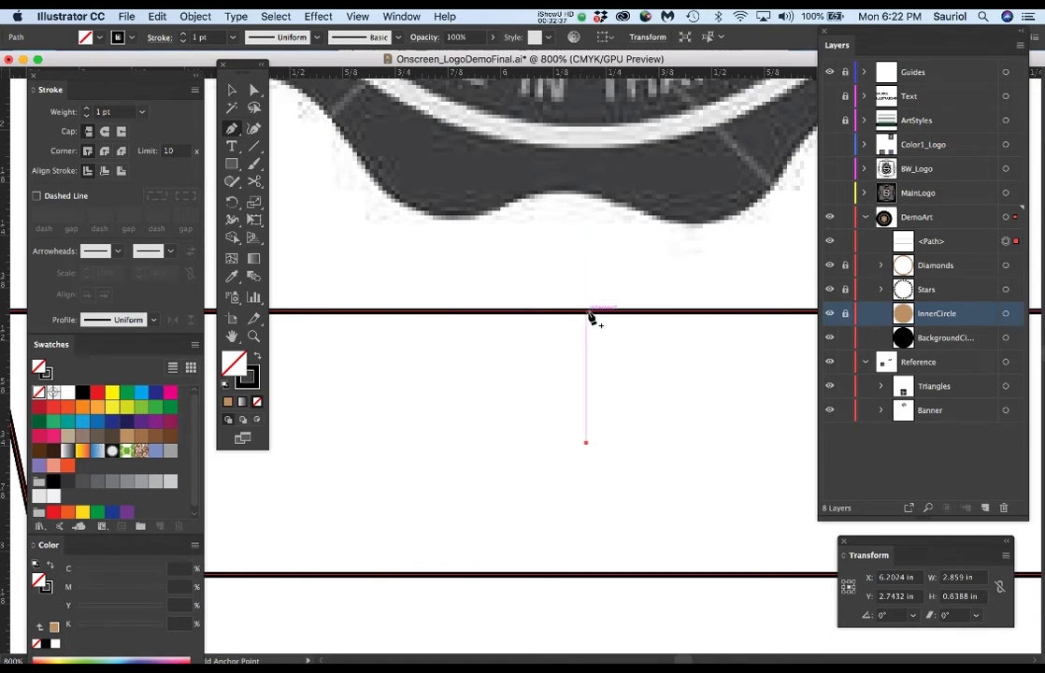
click(588, 312)
scroll(583, 456, down, 2)
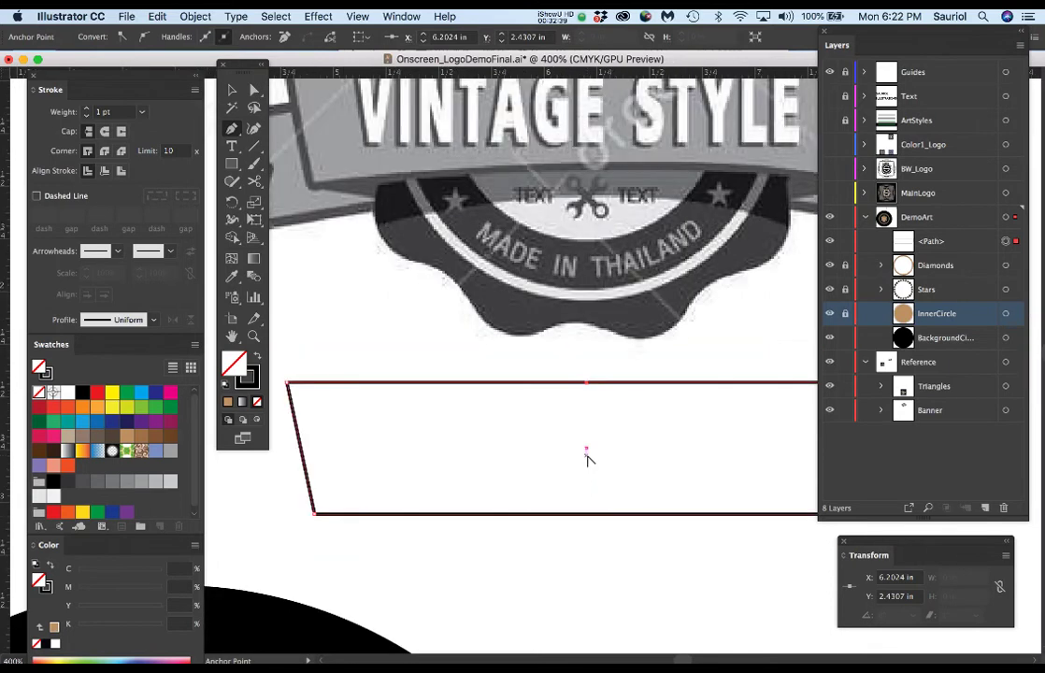
drag(617, 503, 589, 390)
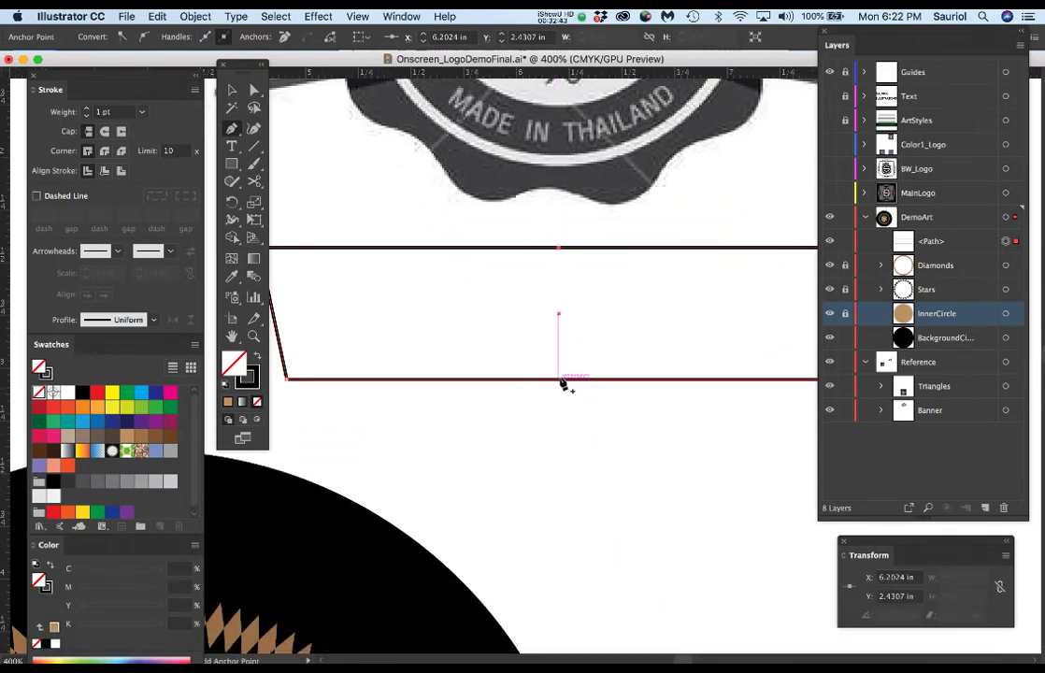
super+click(561, 380)
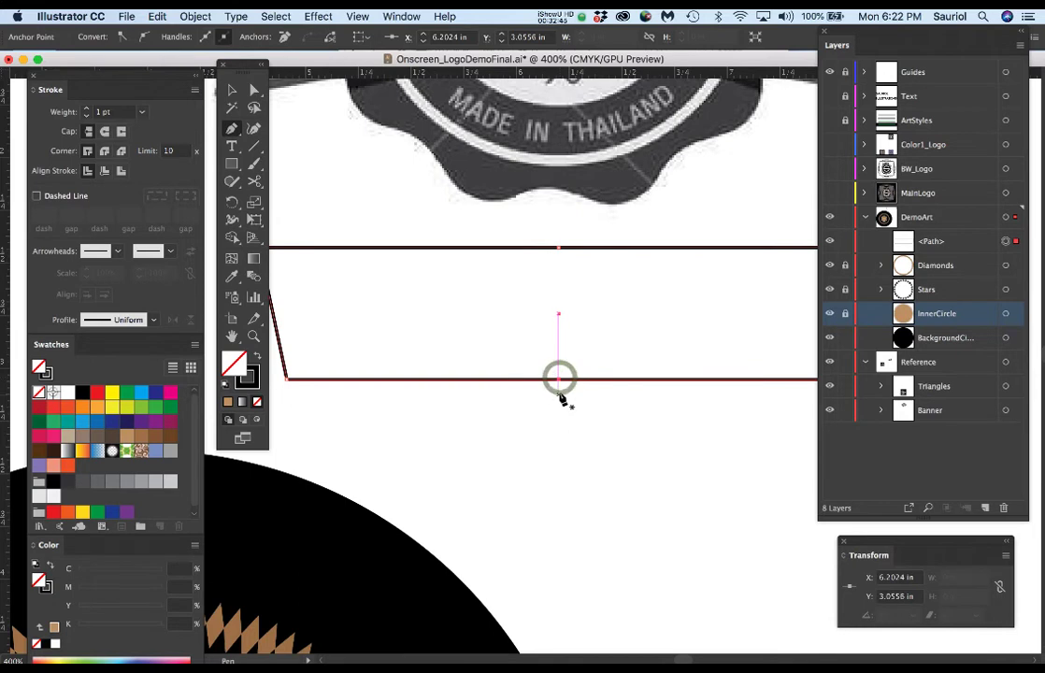
key(super+minus)
key(super+minus)
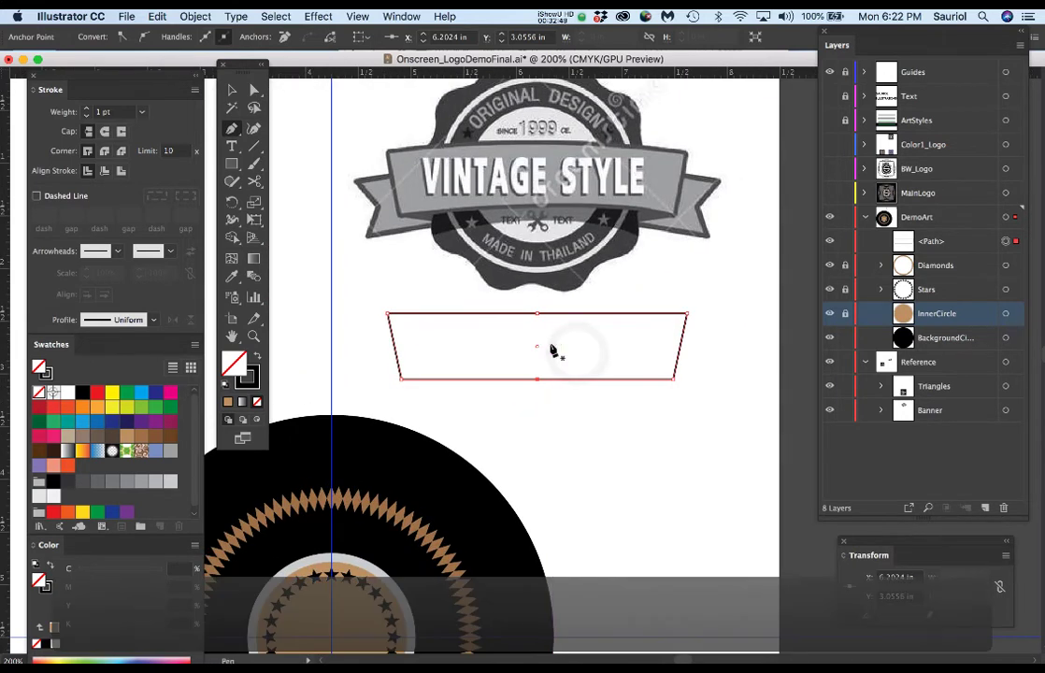
Select both new midpoint anchors together and move them straight up about 0.09 in with Direct Selection.
key(a)
click(537, 314)
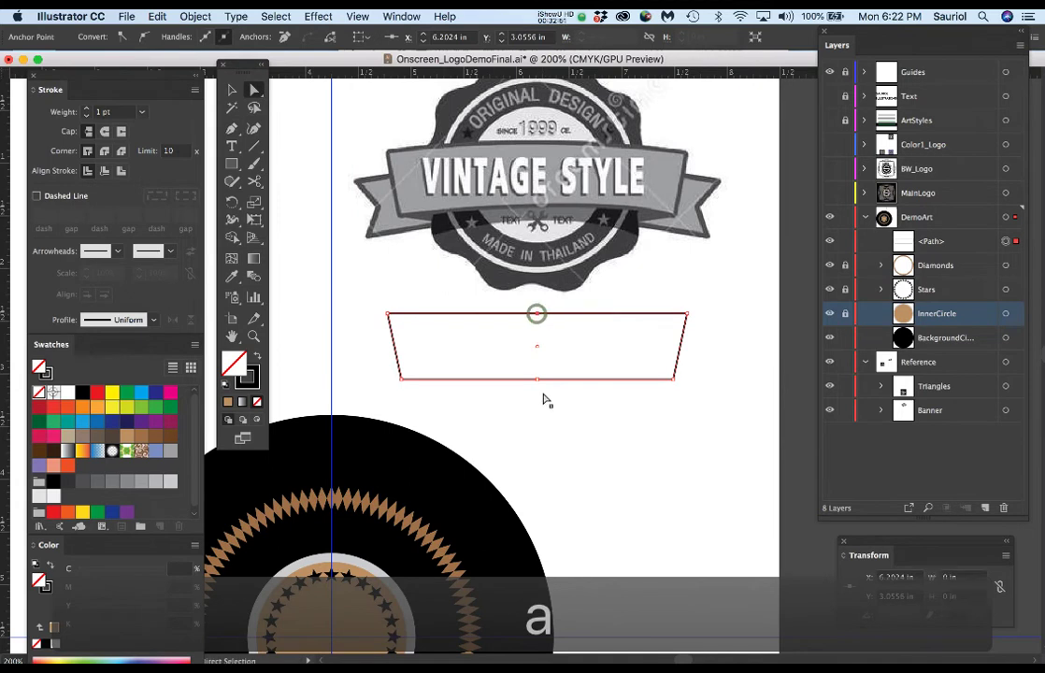
shift+click(539, 379)
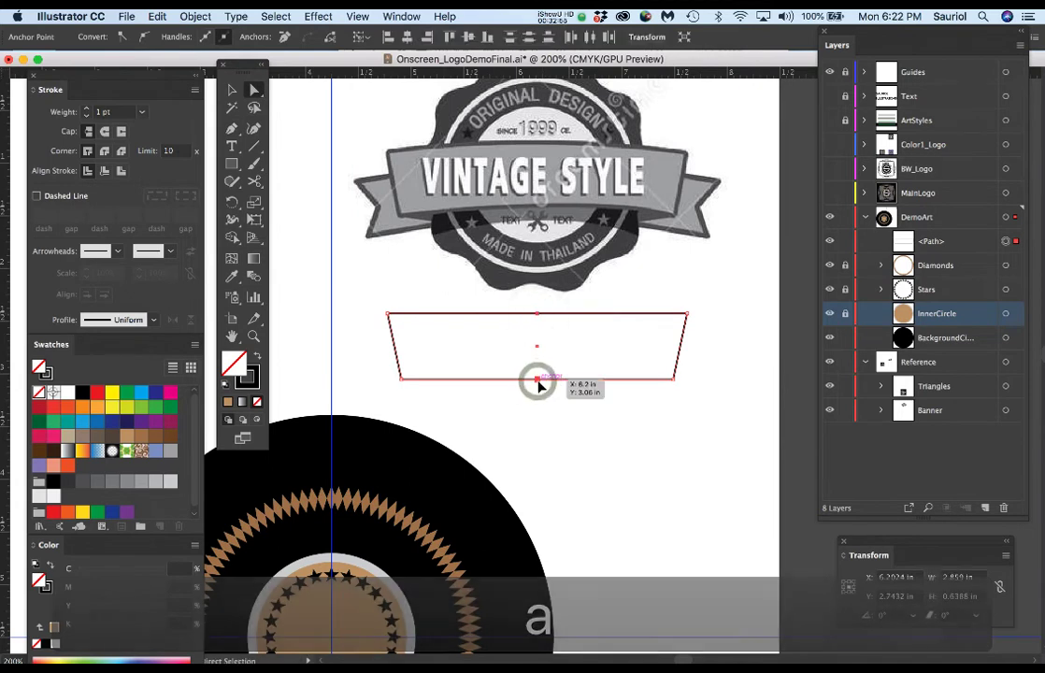
drag(539, 381, 538, 373)
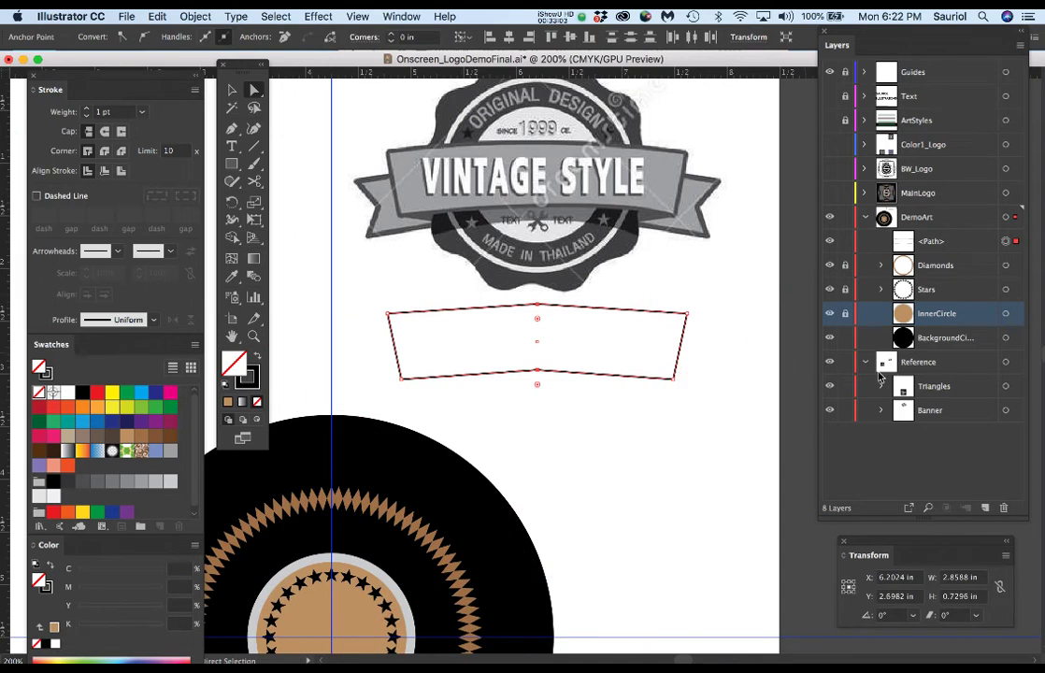
Lock and collapse the Reference layer, and save the document.
click(843, 364)
click(863, 362)
key(super+s)
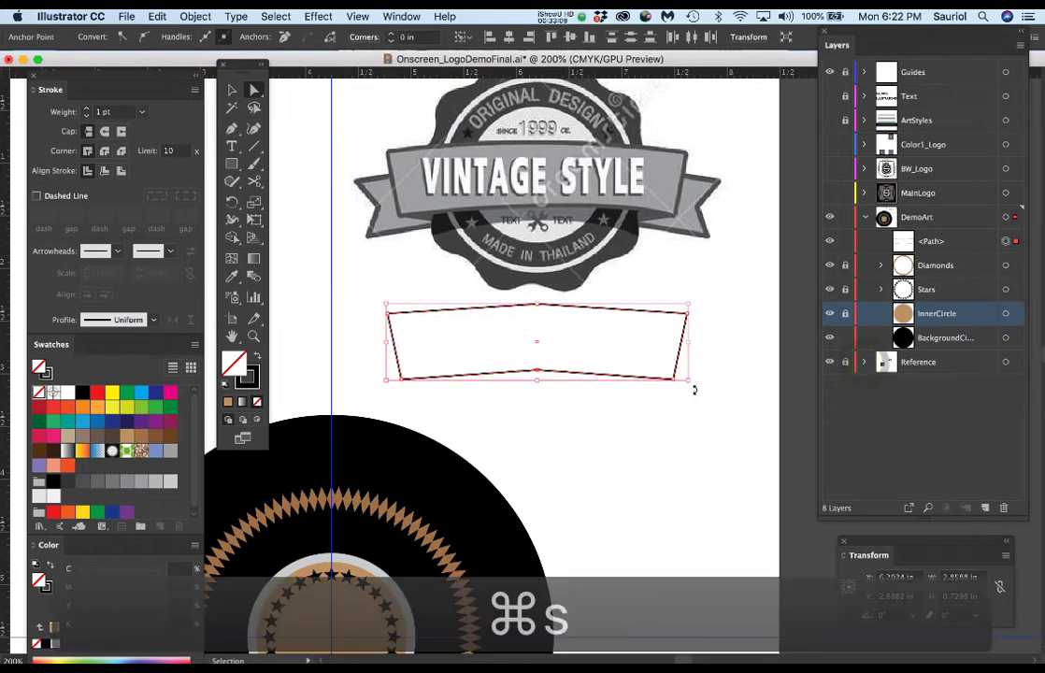
Convert the upper edge's middle anchor to a smooth point with horizontal handles so the edge arches evenly.
key(a)
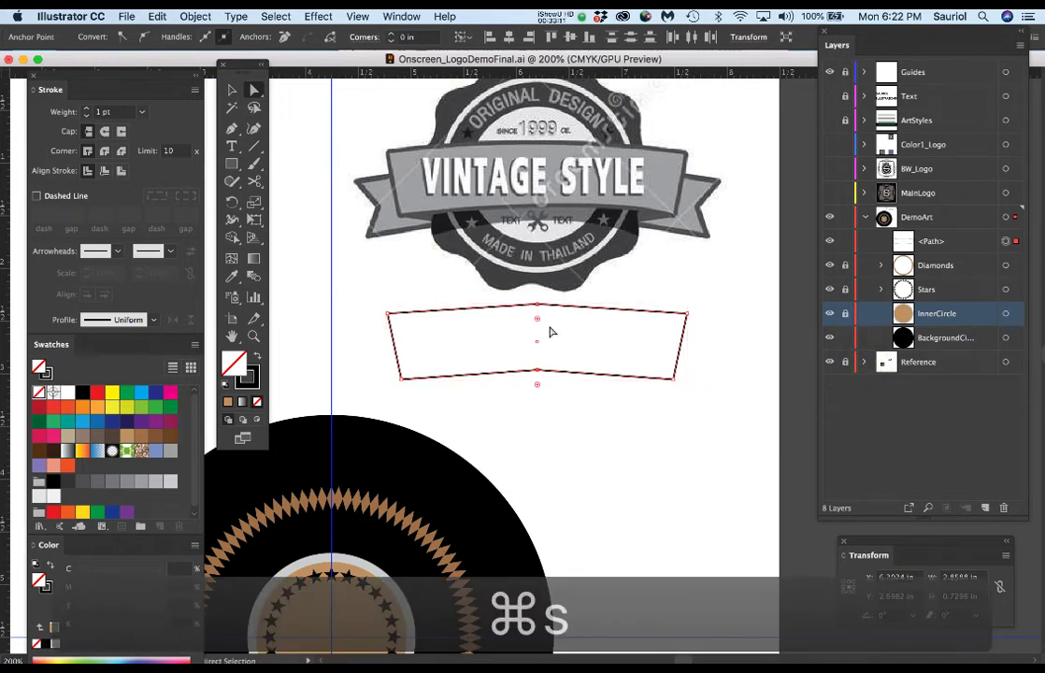
key(super+equal)
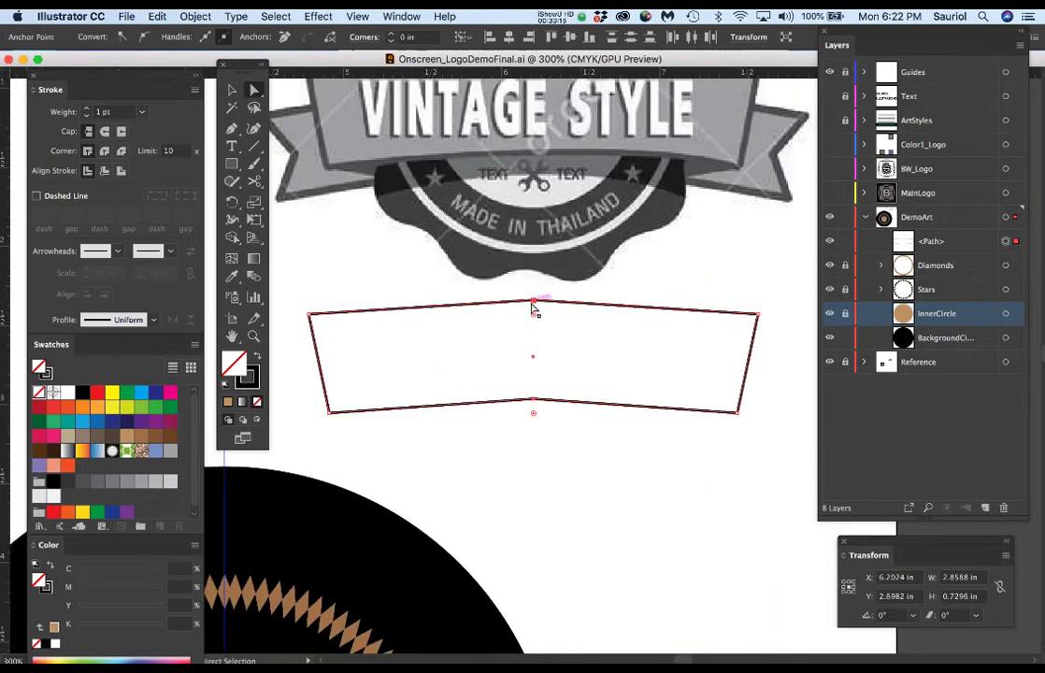
click(533, 302)
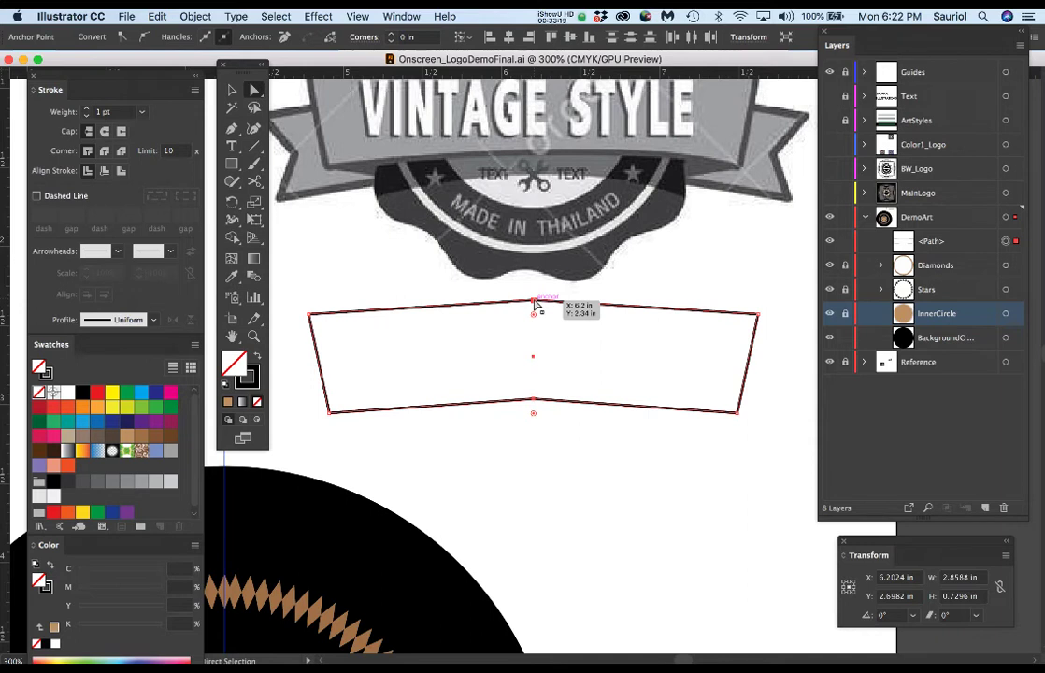
key(p)
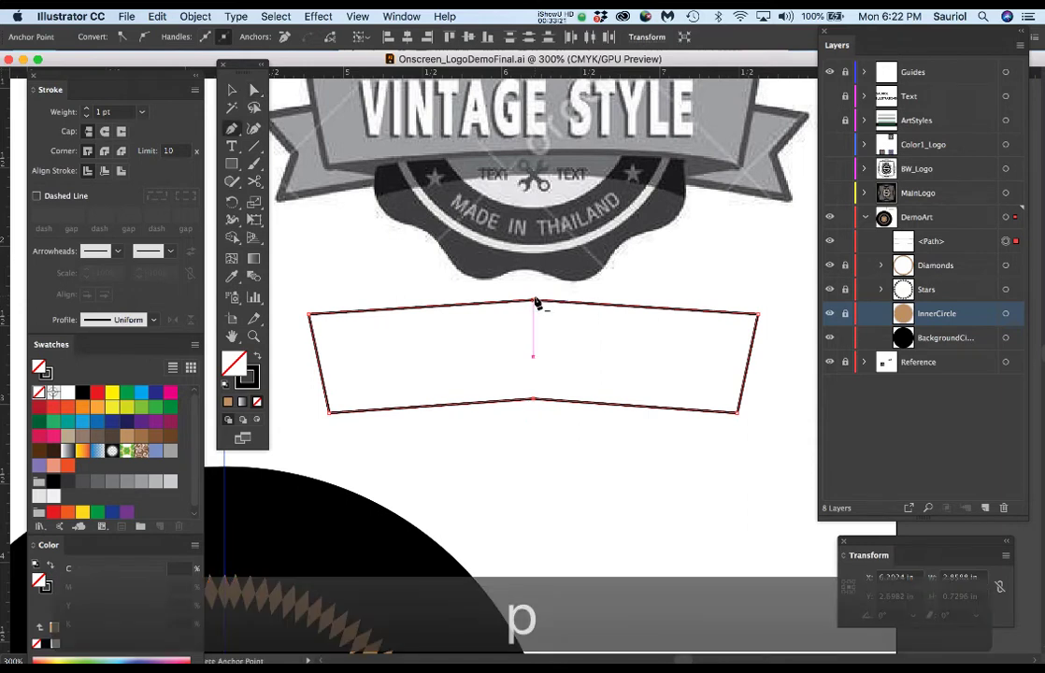
key(alt)
drag(532, 303, 679, 310)
drag(678, 309, 678, 309)
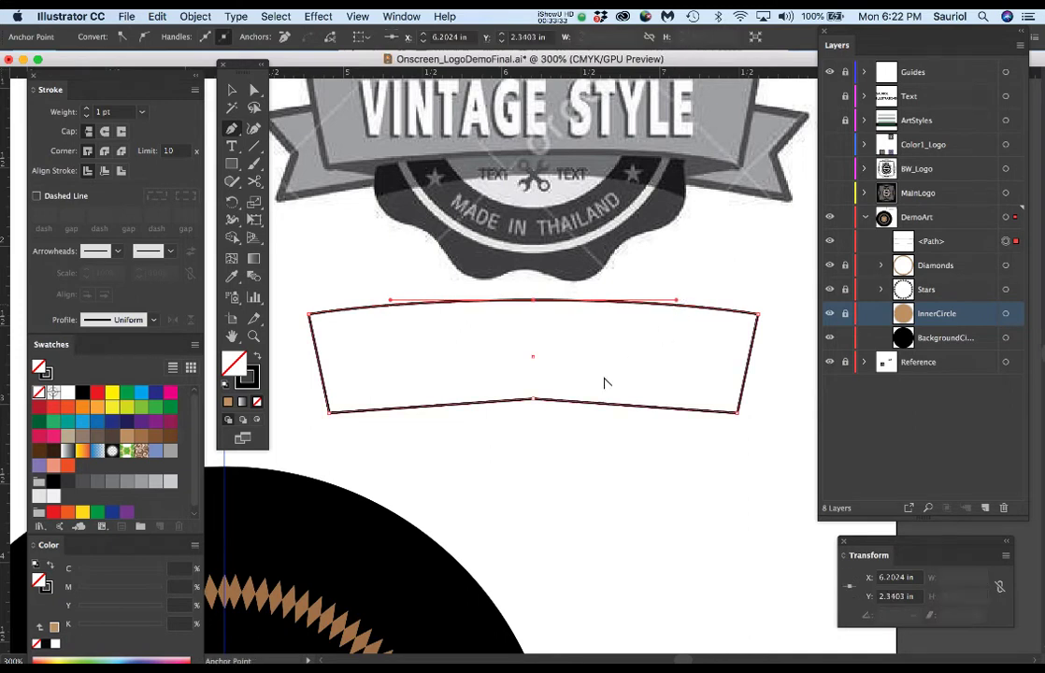
click(534, 401)
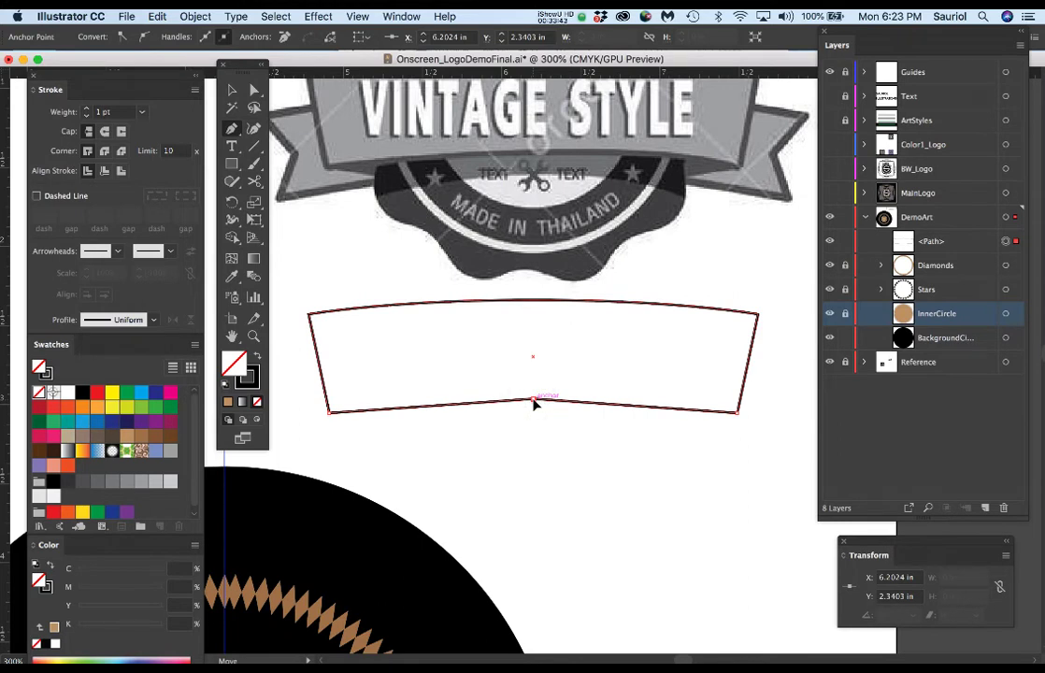
drag(538, 400, 697, 399)
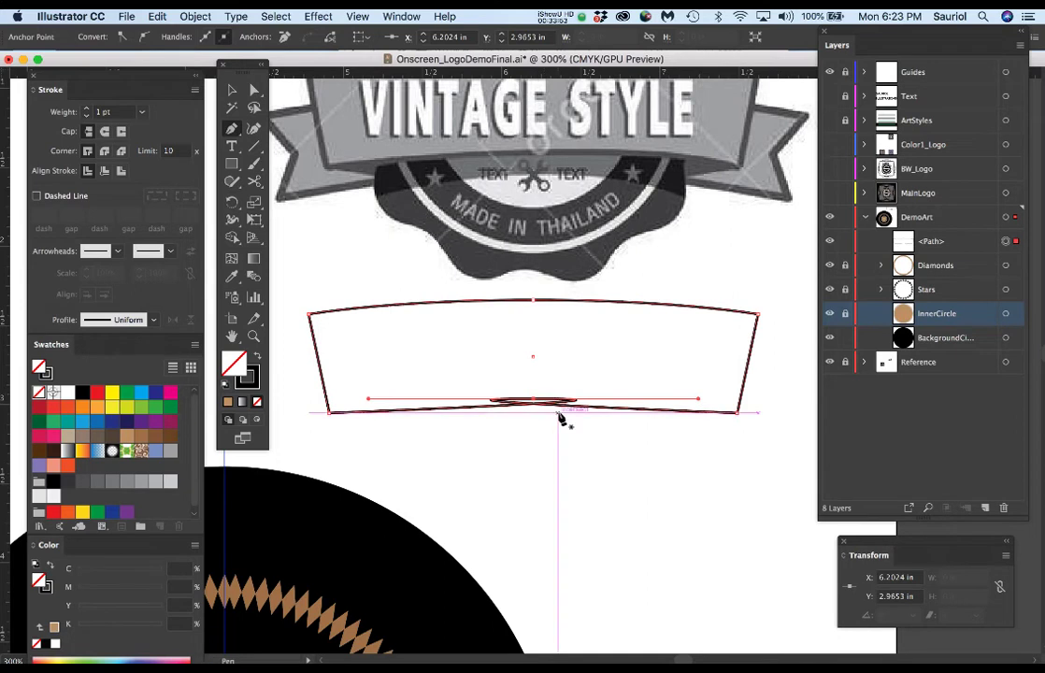
key(super+z)
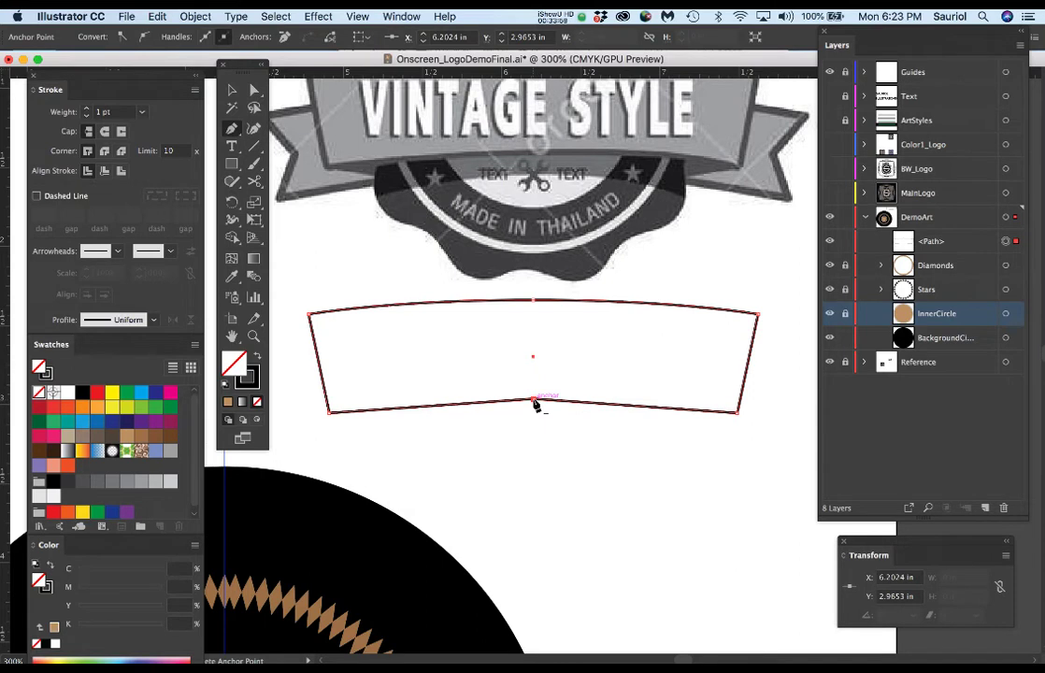
Convert the lower edge's middle anchor to a smooth point with horizontal handles that arch it parallel to the upper edge.
key(alt)
drag(534, 400, 394, 405)
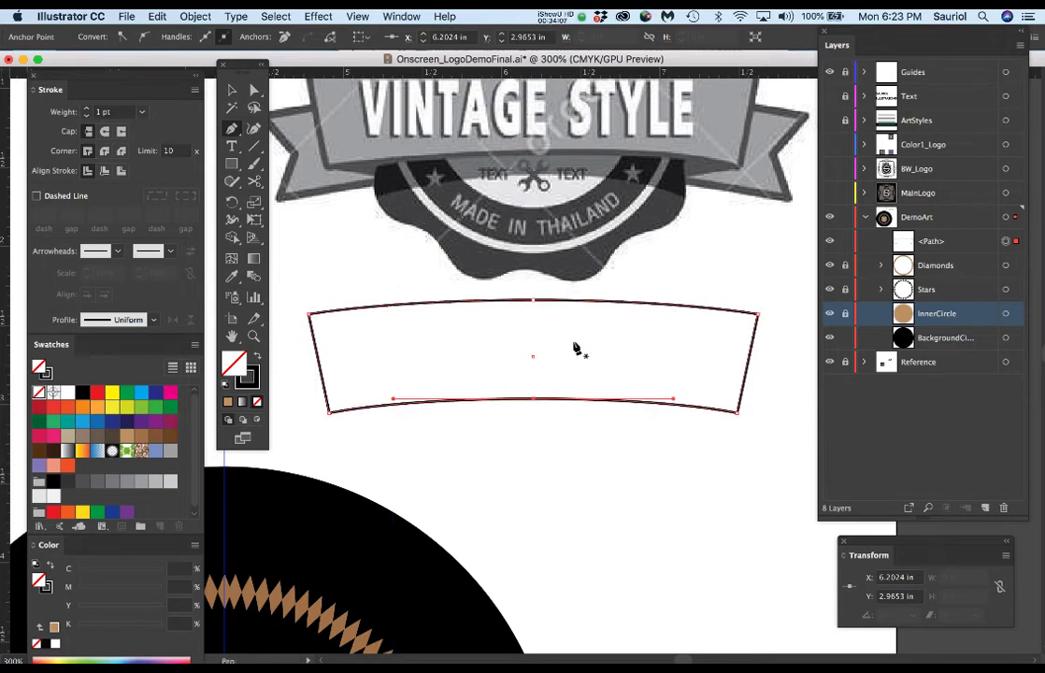
Select both smooth middle anchors and raise them about 0.04 in to deepen the banner's arch, and deselect the path.
click(537, 302)
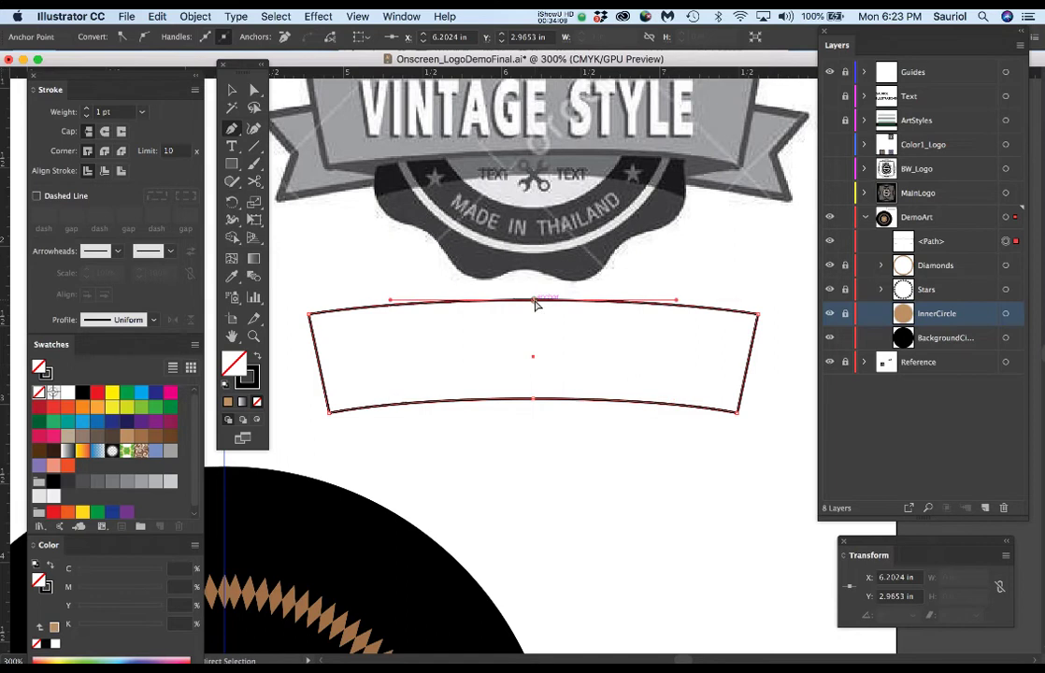
click(535, 402)
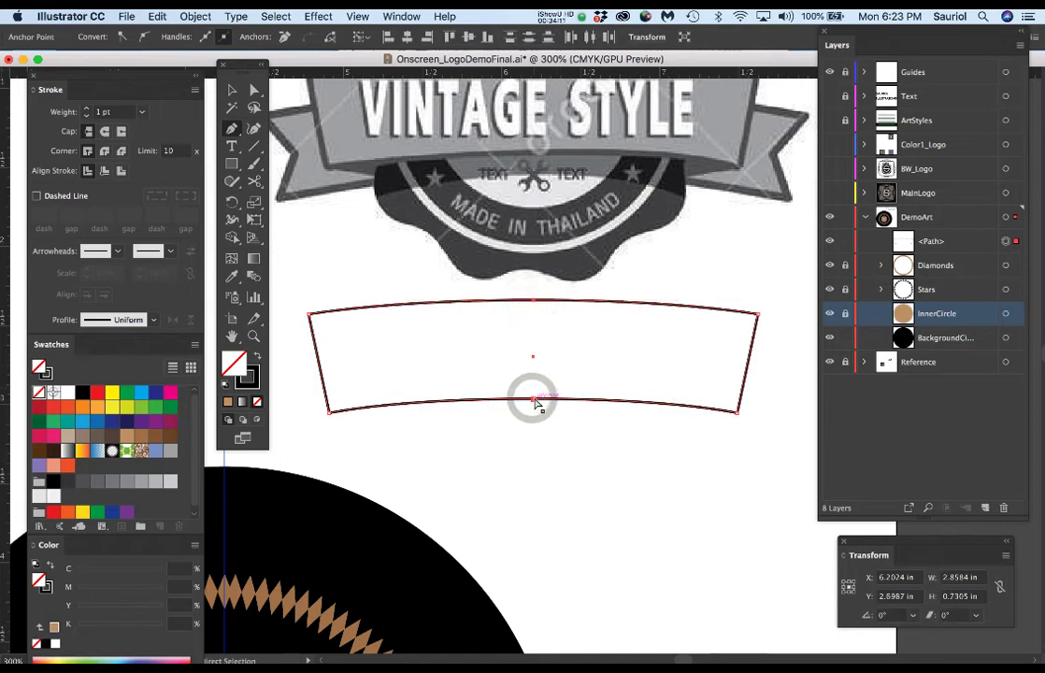
click(534, 300)
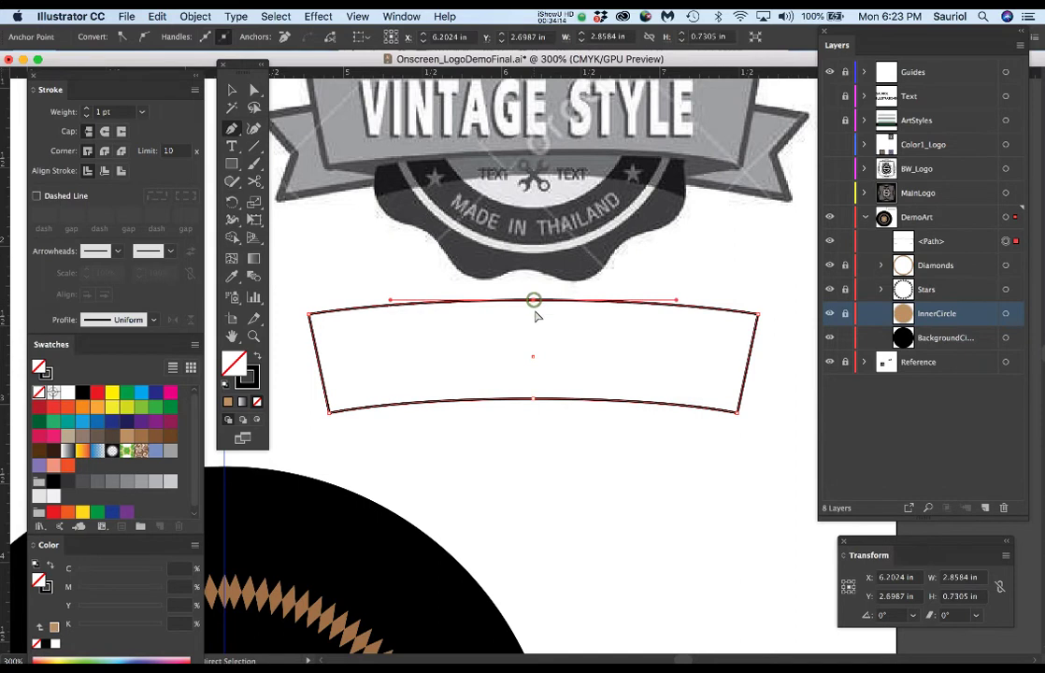
click(534, 402)
key(a)
drag(532, 401, 534, 393)
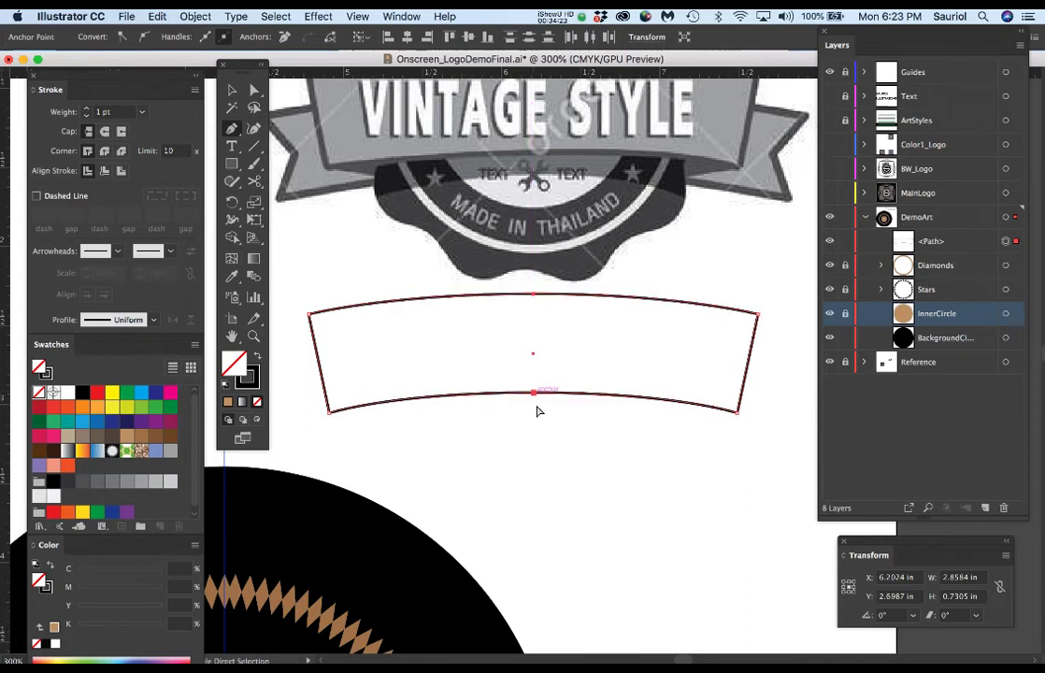
key(super+minus)
key(p)
super+click(539, 422)
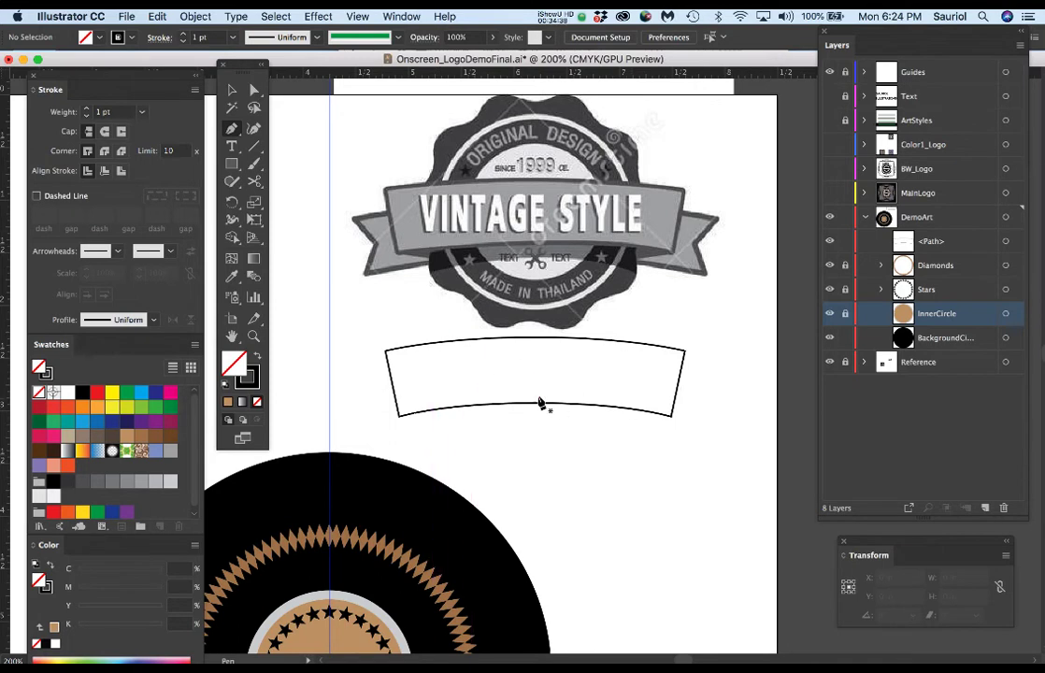
key(super)
super+click(566, 344)
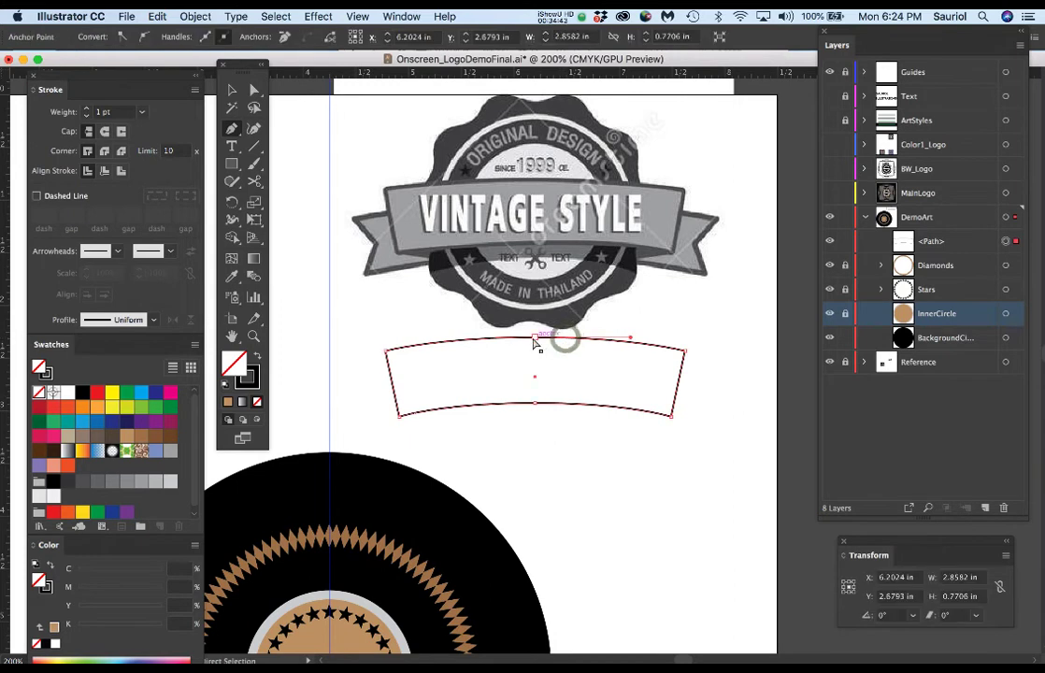
scroll(535, 348, up, 2)
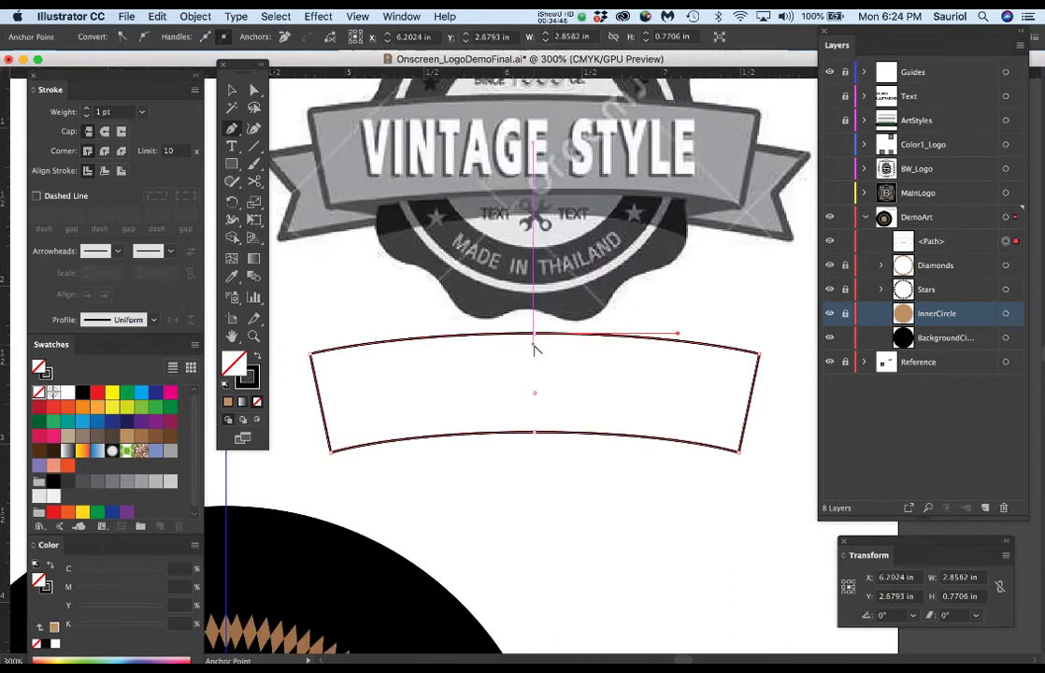
click(523, 490)
Add the point text "SAURIOL ILLUSTRATIONS" in the area below the banner shape.
key(t)
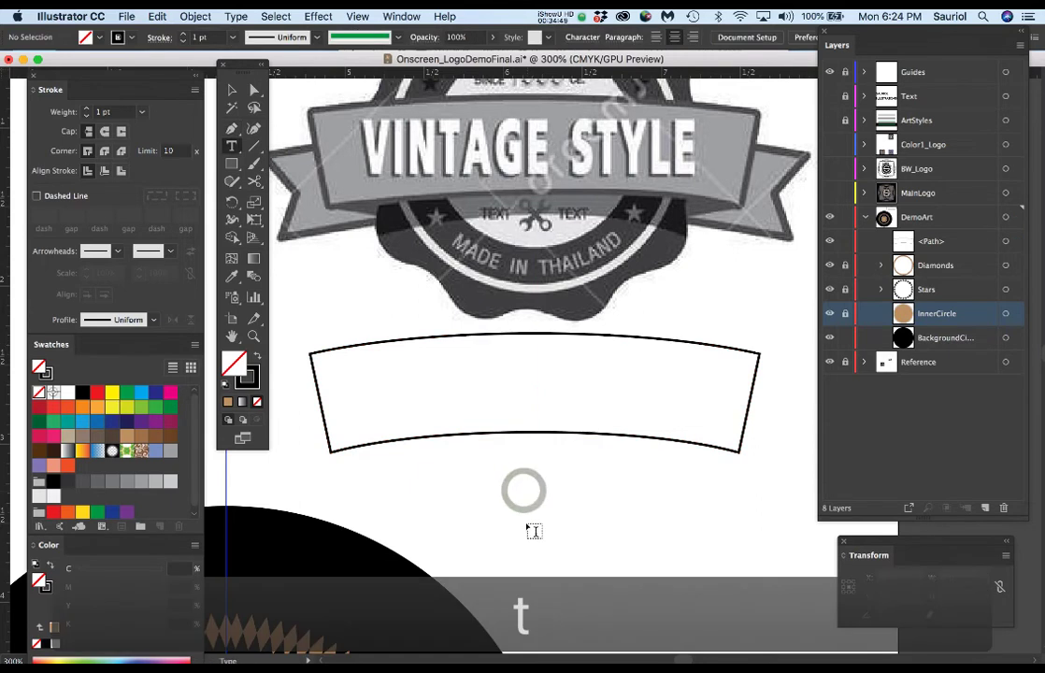
click(490, 529)
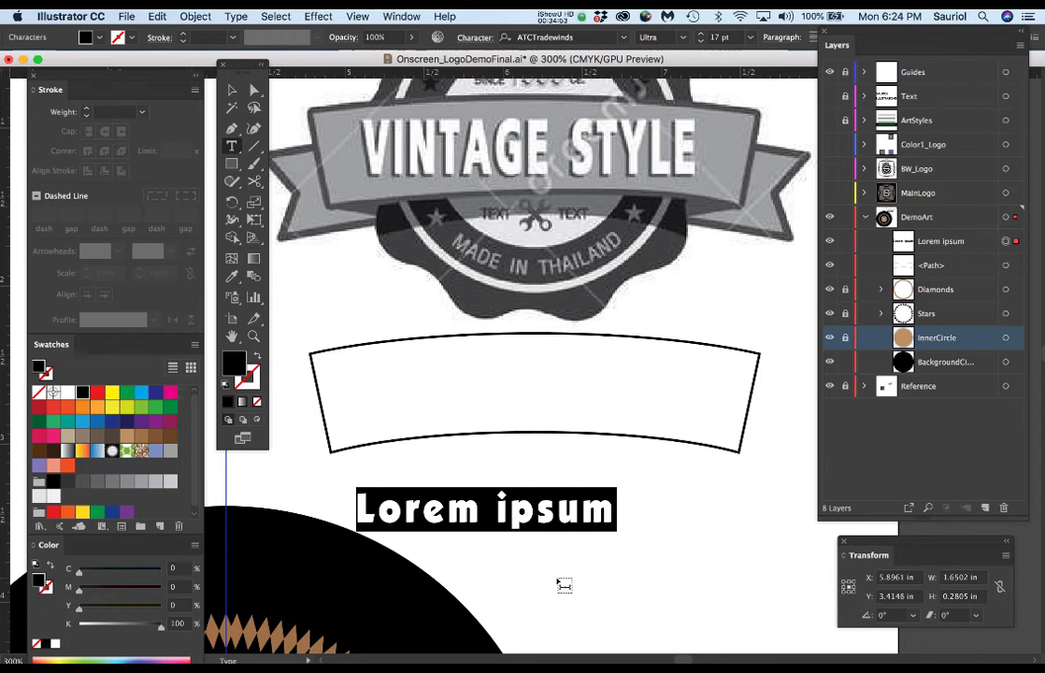
text(sauriol)
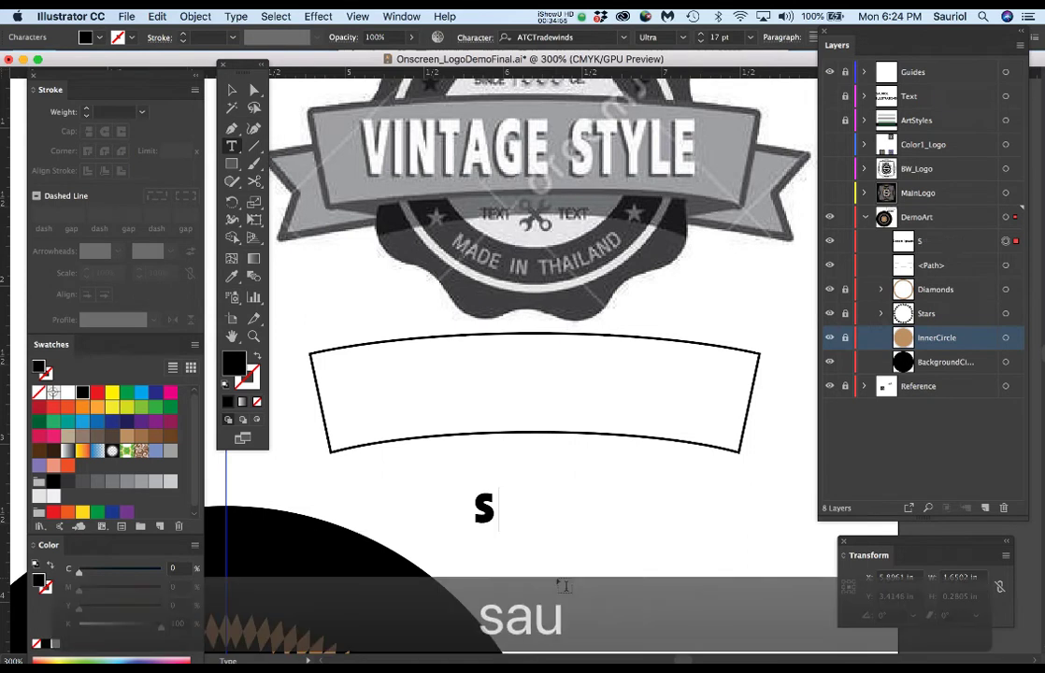
text( Illustrations)
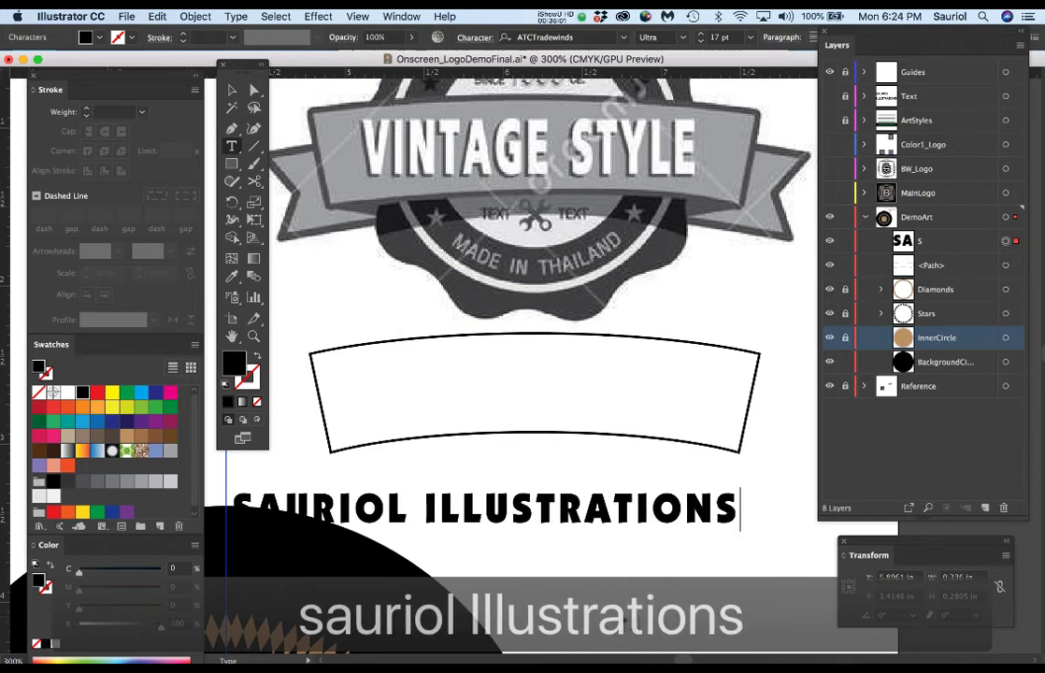
key(Escape)
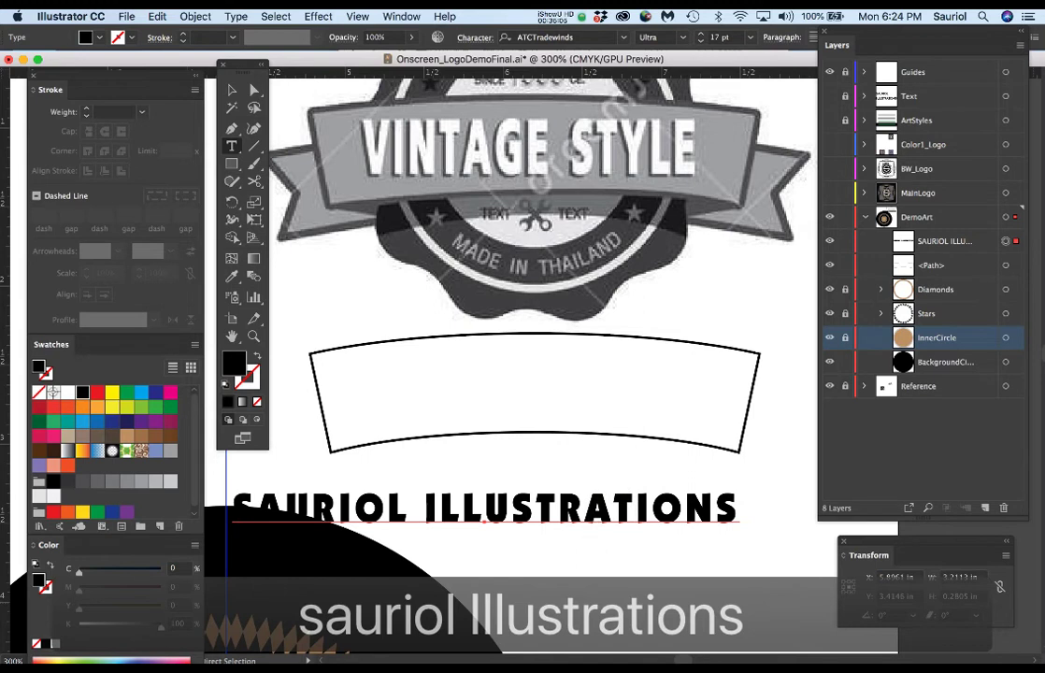
Set the banner text's font size to 14 pt and move it inside the arched banner shape.
key(super+t)
drag(467, 322, 675, 179)
click(643, 270)
click(643, 270)
click(643, 270)
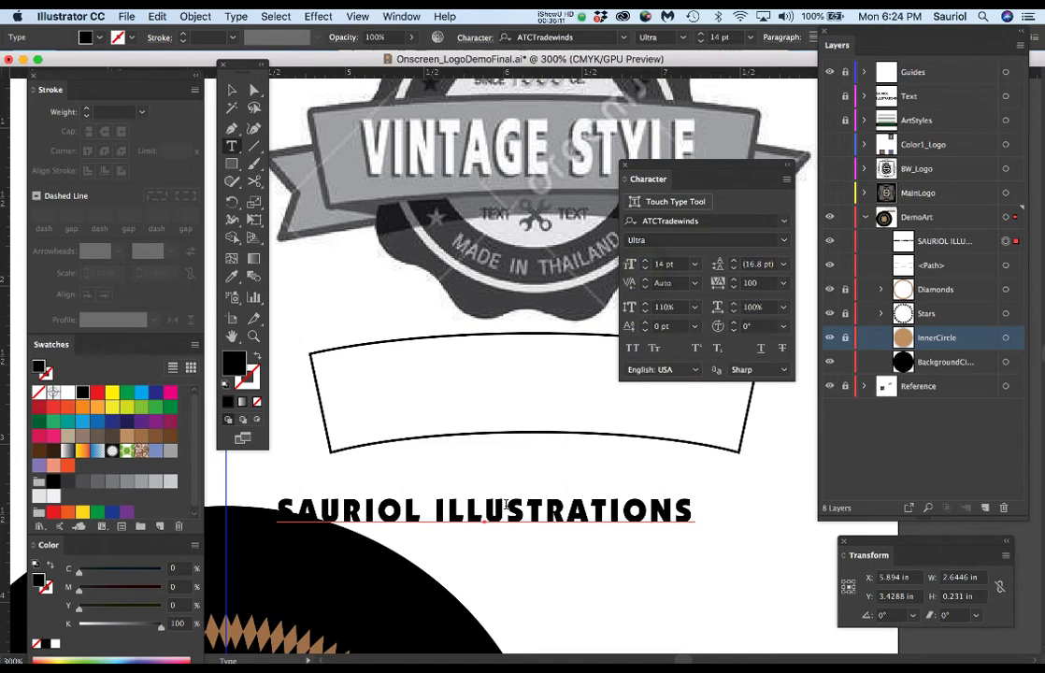
drag(513, 515, 557, 408)
Set the banner text's tracking to 50.
drag(695, 171, 690, 79)
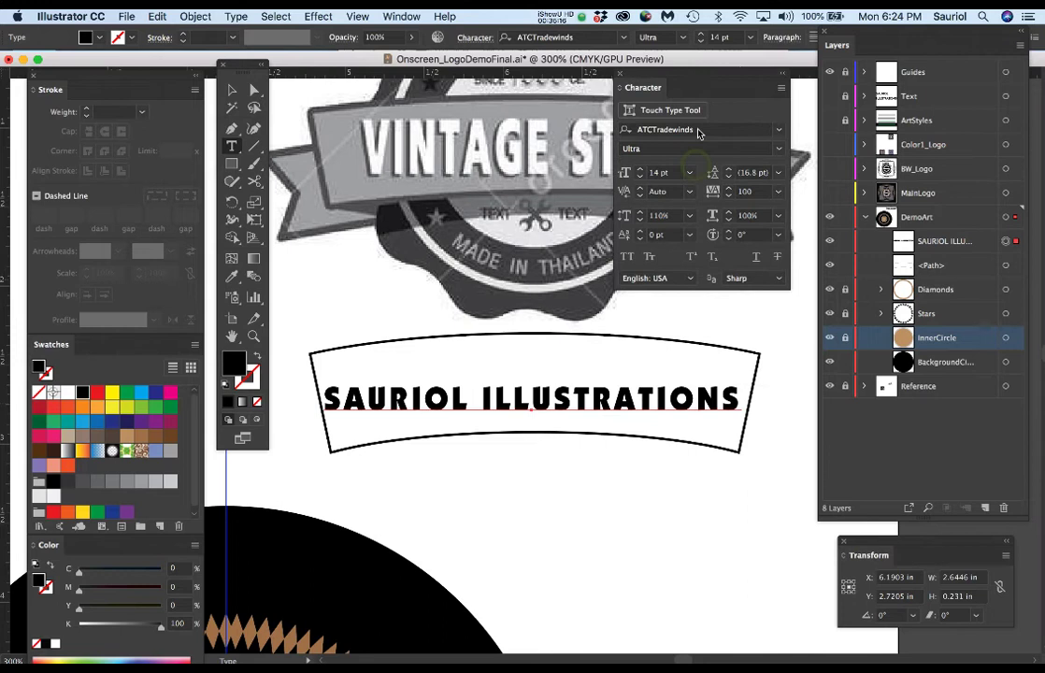
click(752, 193)
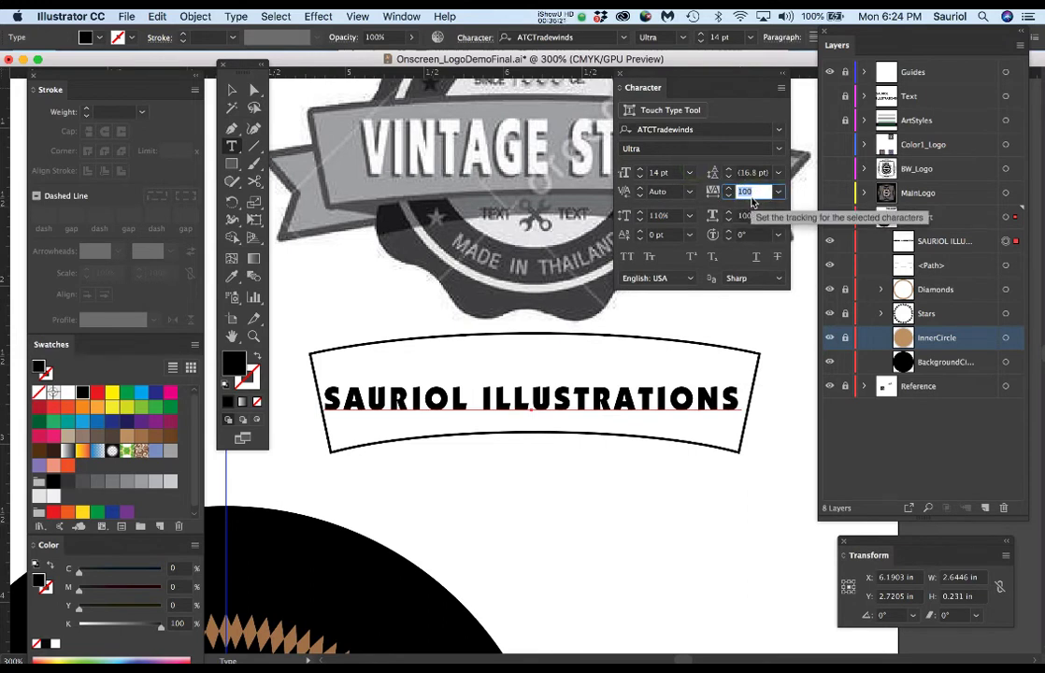
text(50)
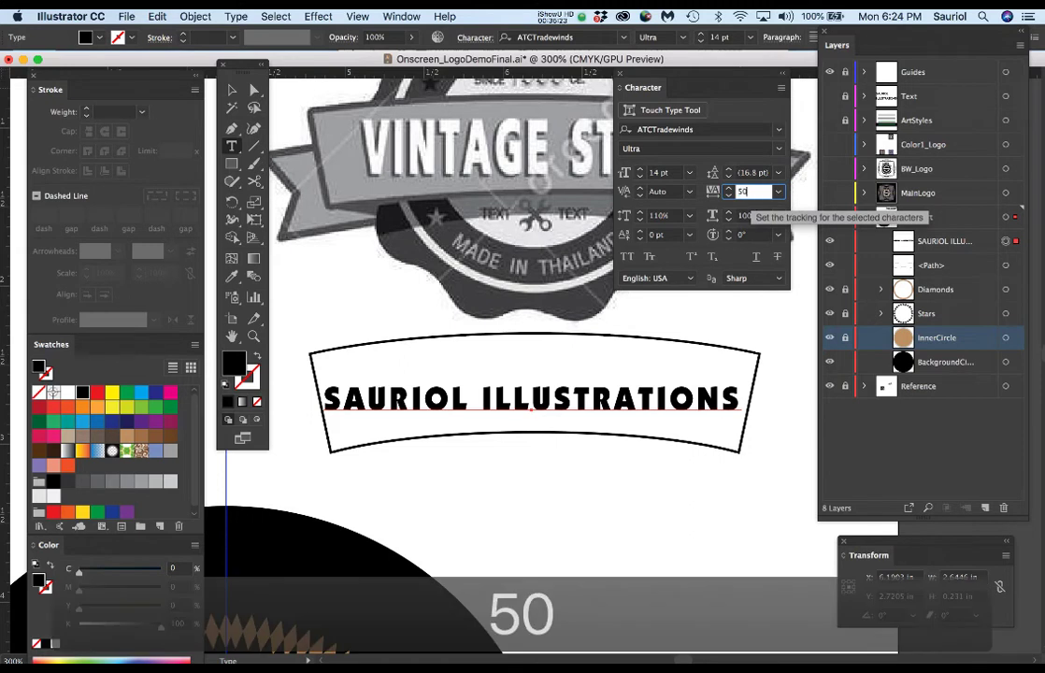
key(Return)
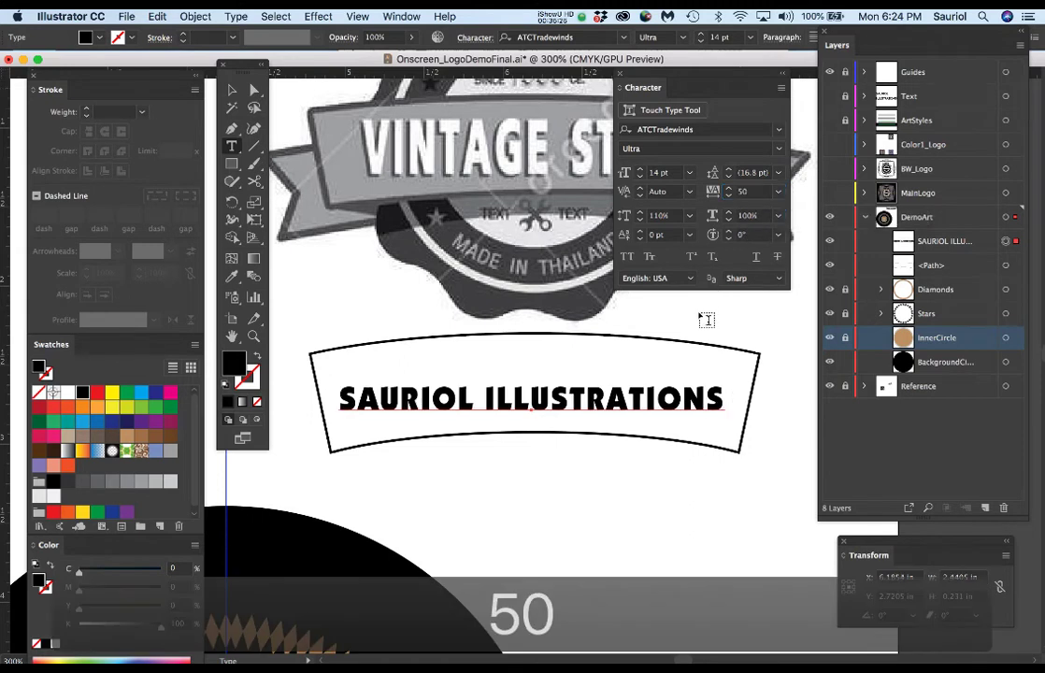
Set the banner text's vertical scale to 150% and its font size to 15 pt.
click(661, 215)
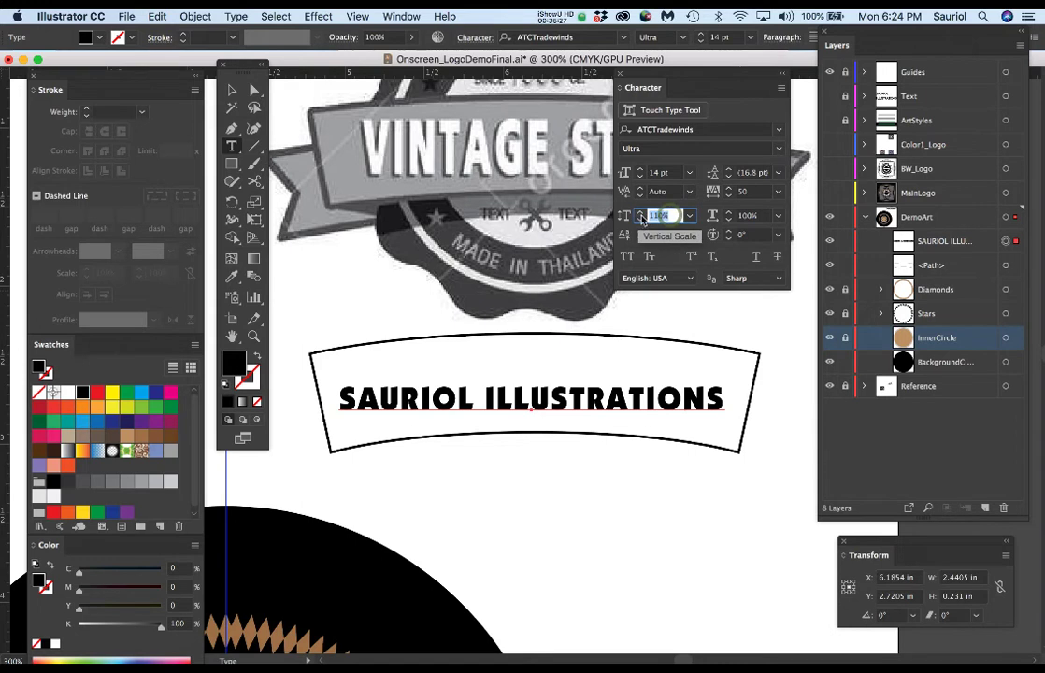
text(150)
key(Return)
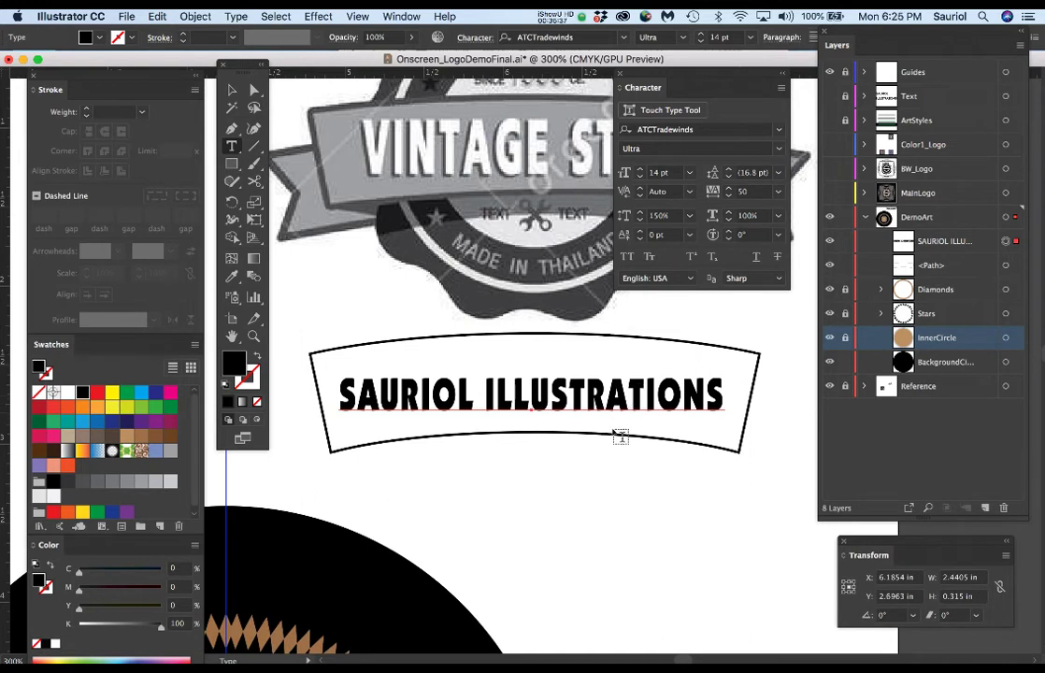
click(639, 170)
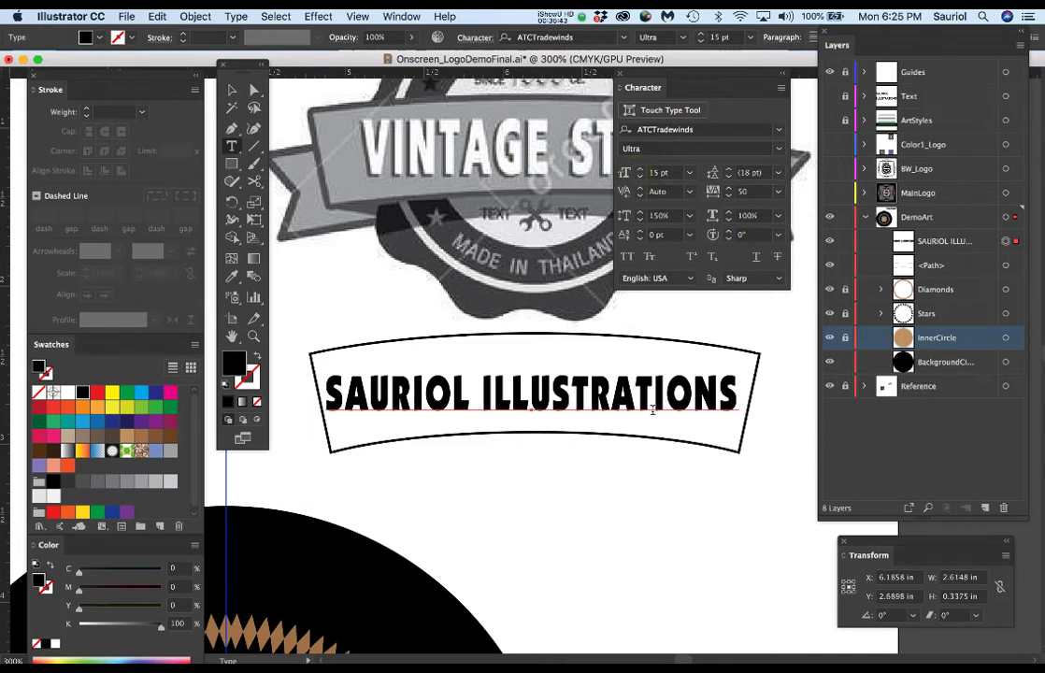
Move the banner text below the arched shape, copy its characters and hide the text object.
drag(646, 409, 649, 513)
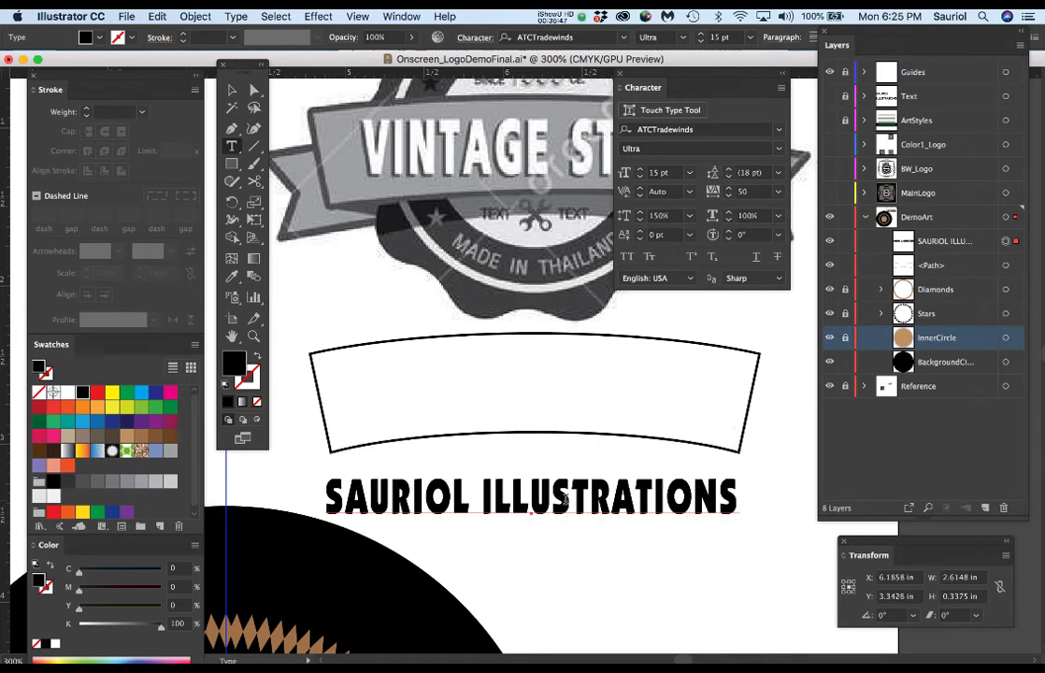
triple_click(564, 500)
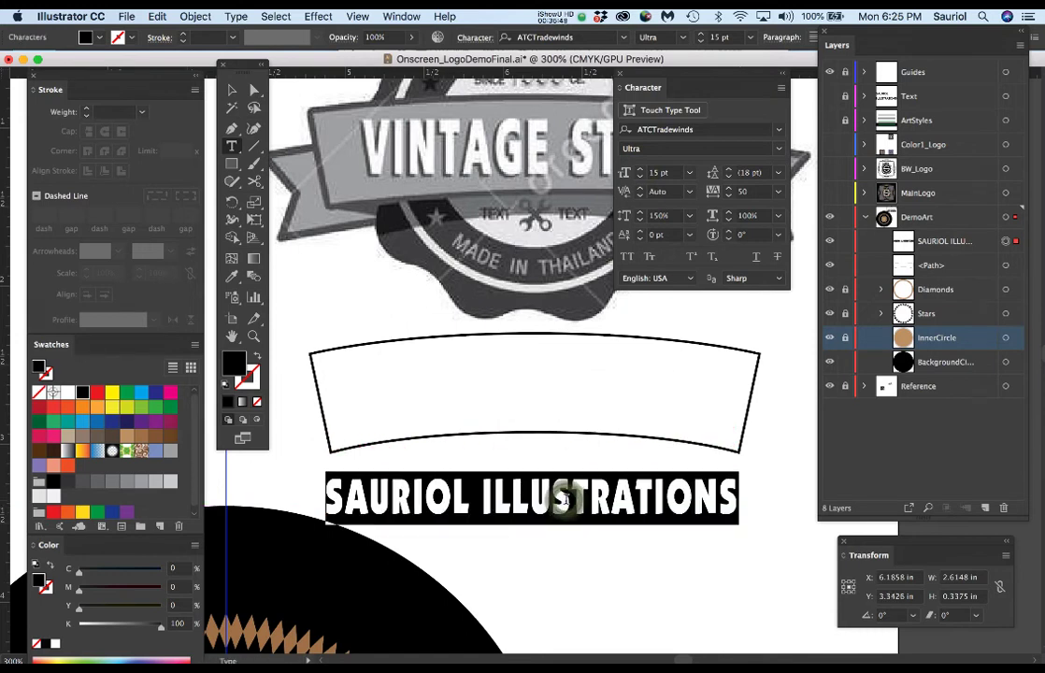
key(super+c)
click(562, 547)
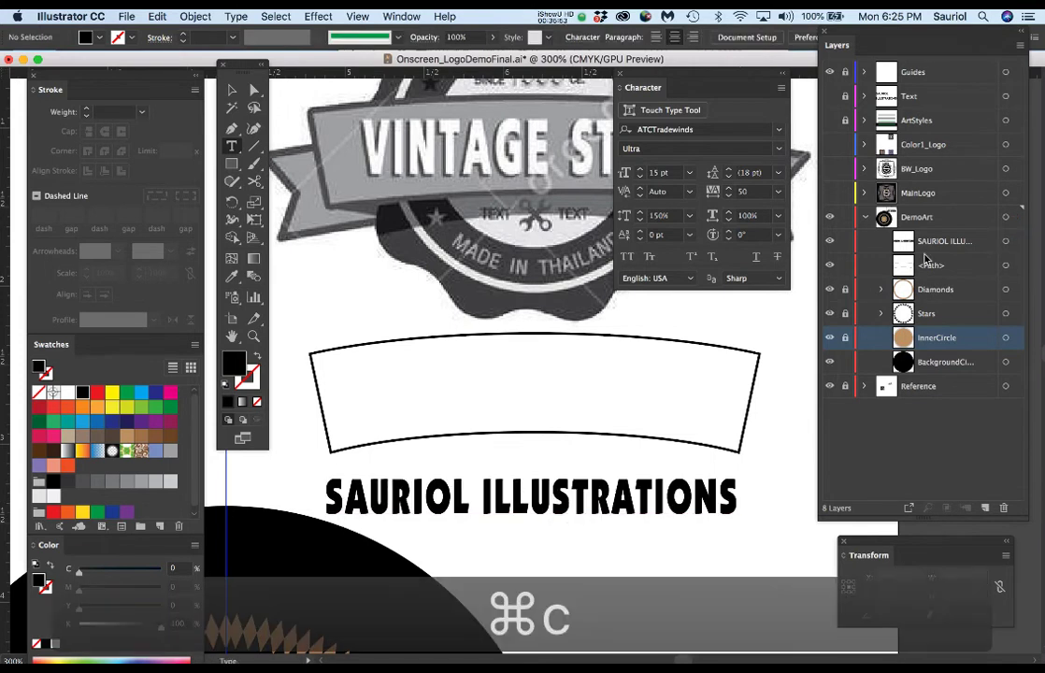
click(830, 242)
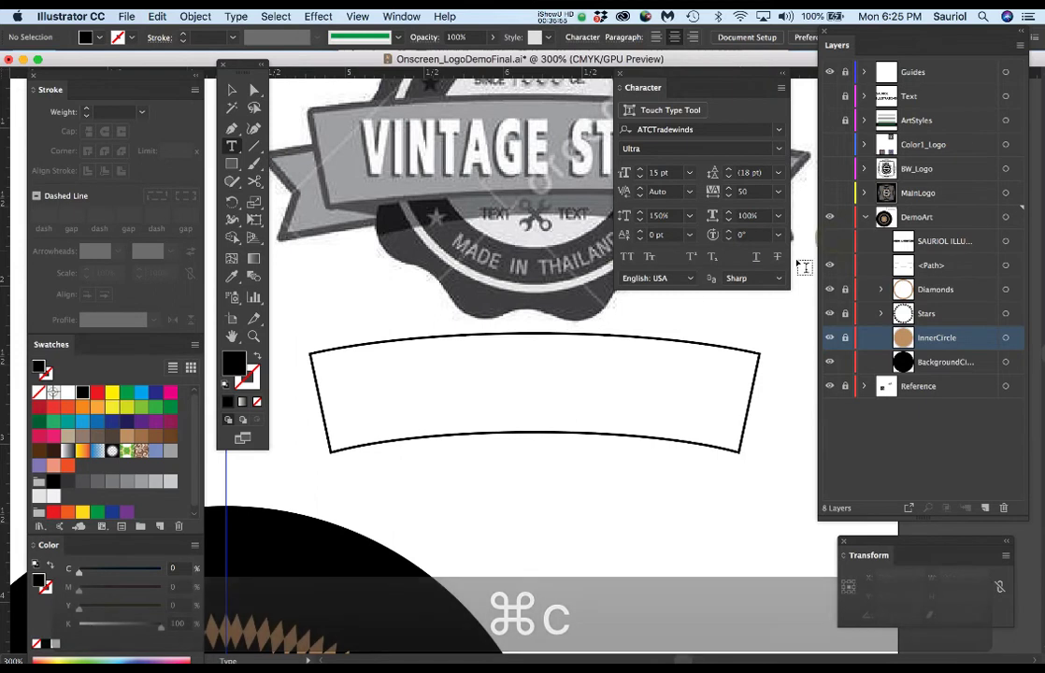
Duplicate the banner's curved upper edge in place and move the copy straight down about 0.5 in, just above the lower edge.
click(538, 366)
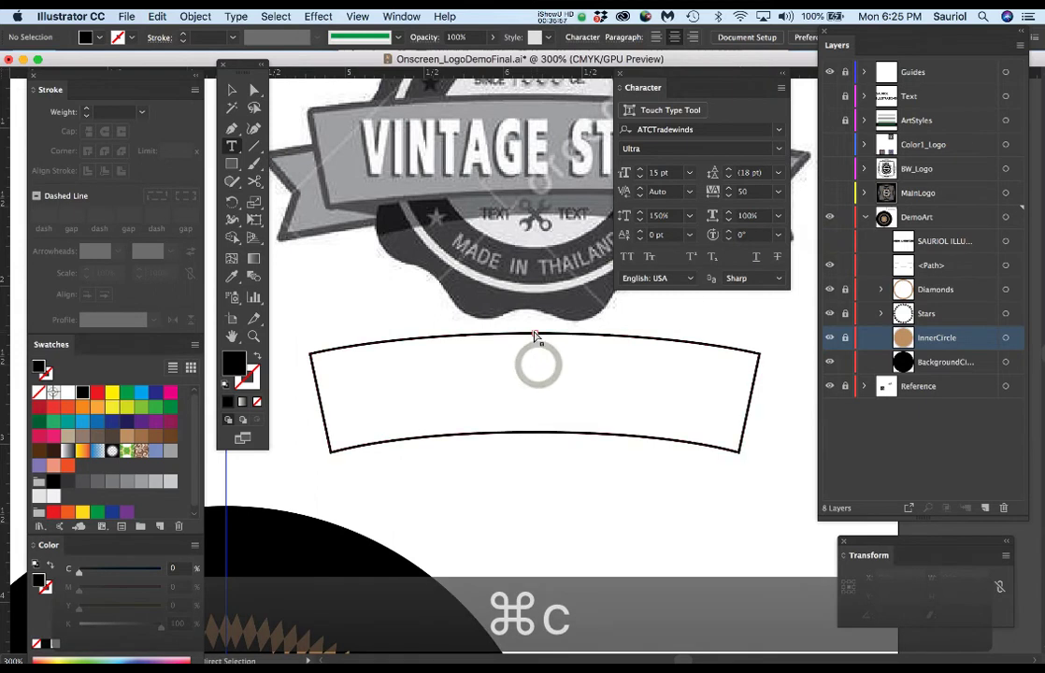
click(535, 332)
click(535, 334)
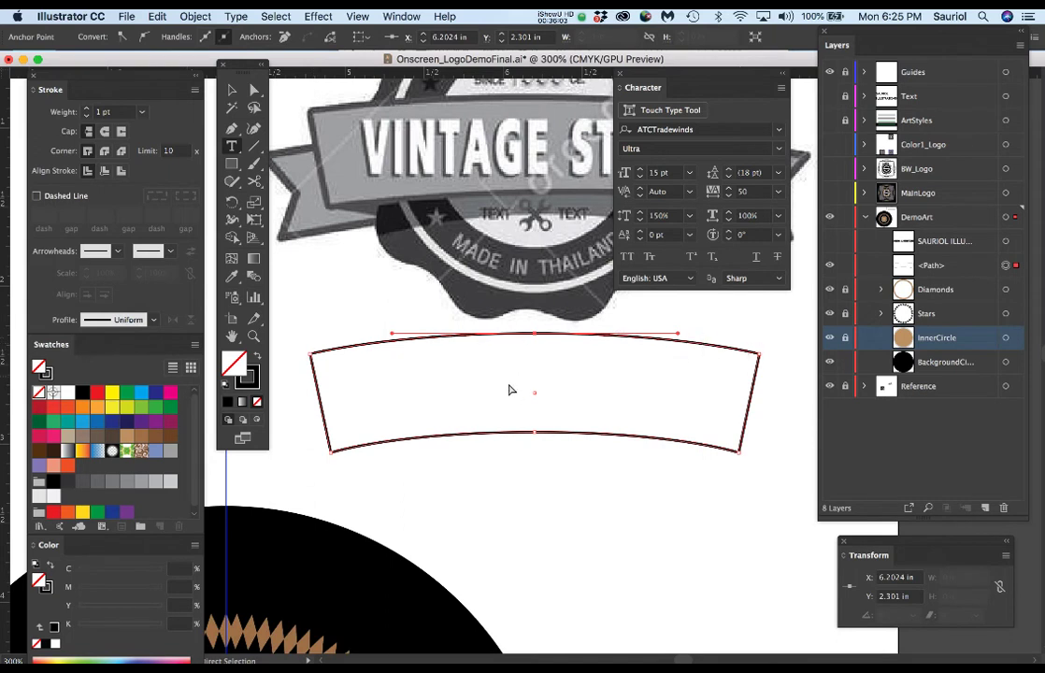
key(super+c)
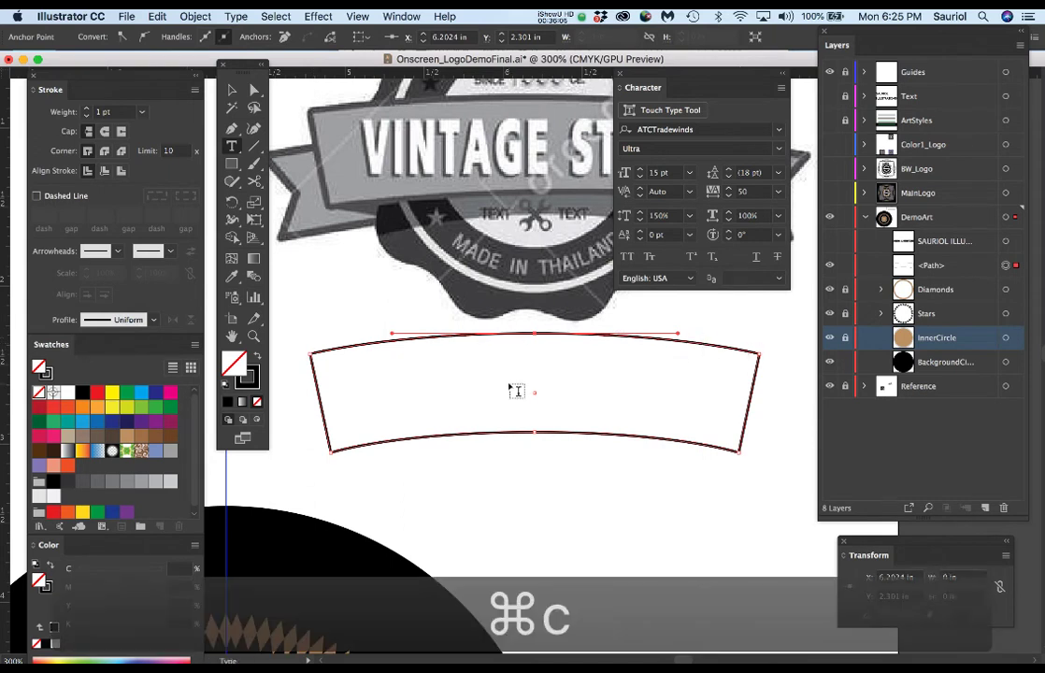
key(super+f)
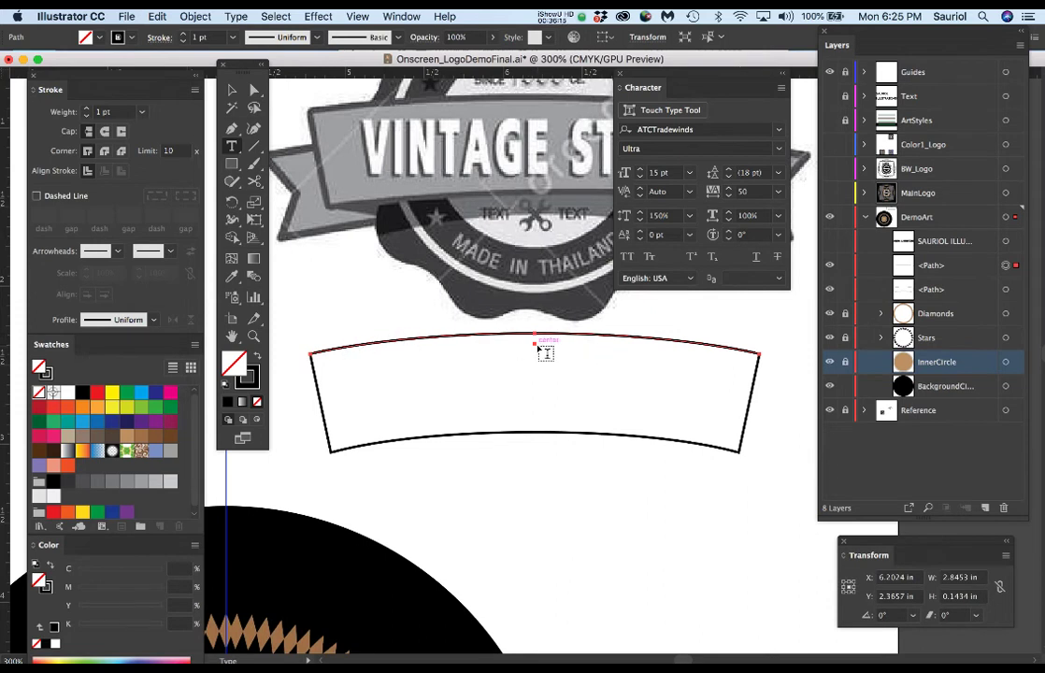
key(super)
drag(534, 338, 527, 421)
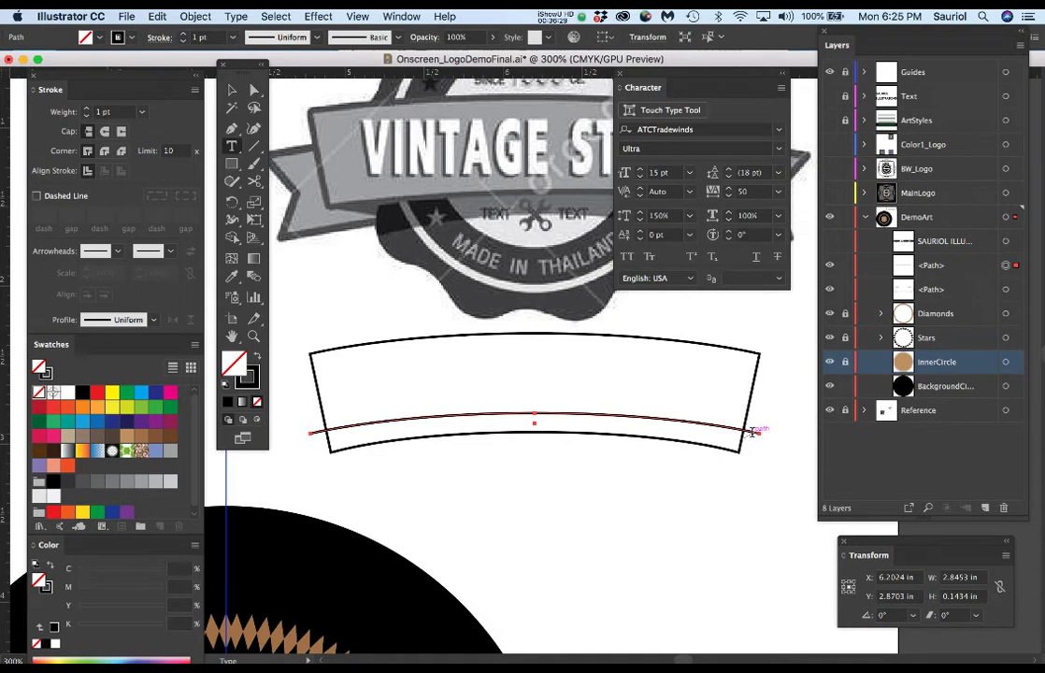
Raise the copied arc's middle anchor in small nudges by about 0.02 in and deselect the path.
super+click(535, 412)
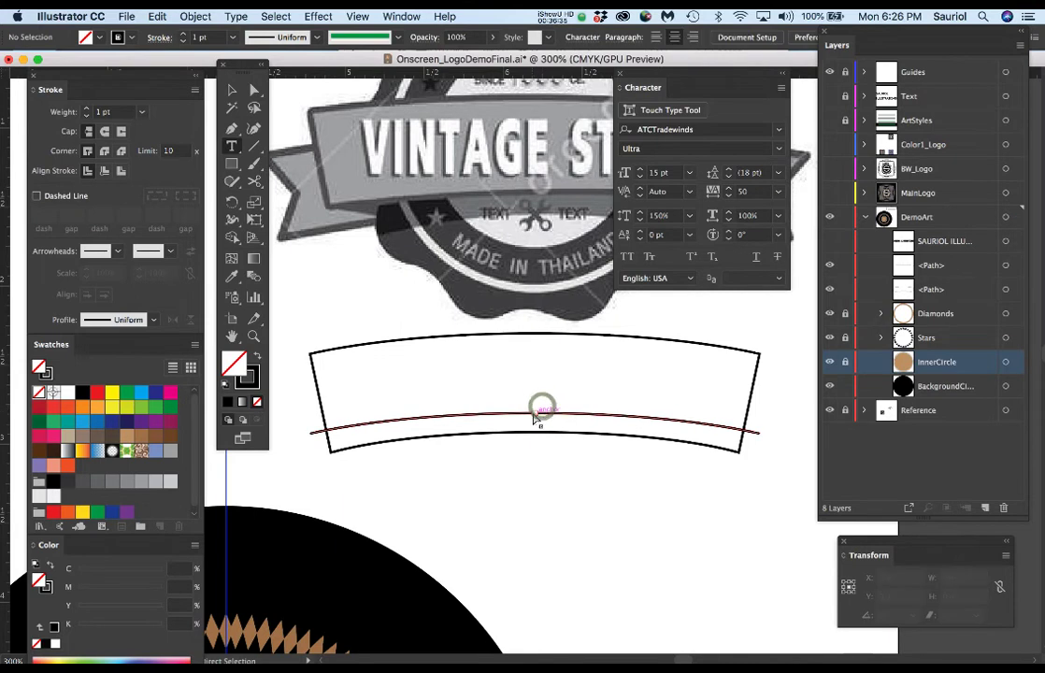
key(Up)
key(Up)
key(Up)
key(Up)
key(Up)
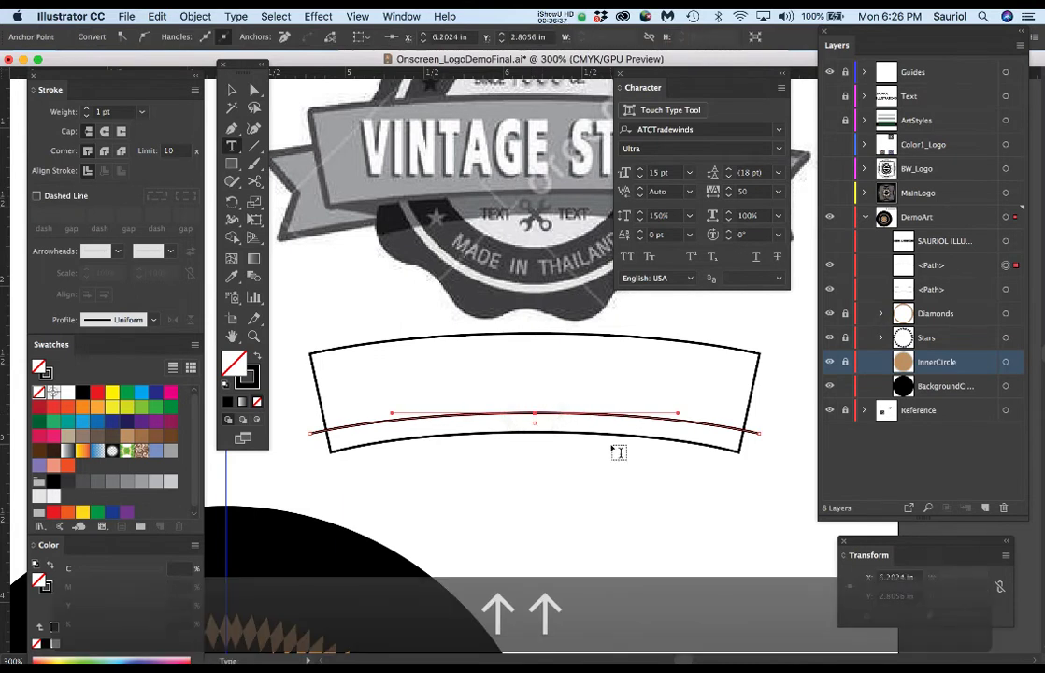
key(Up)
key(Up)
key(Up)
key(Up)
key(Up)
key(Up)
key(Up)
key(Up)
key(Up)
key(Up)
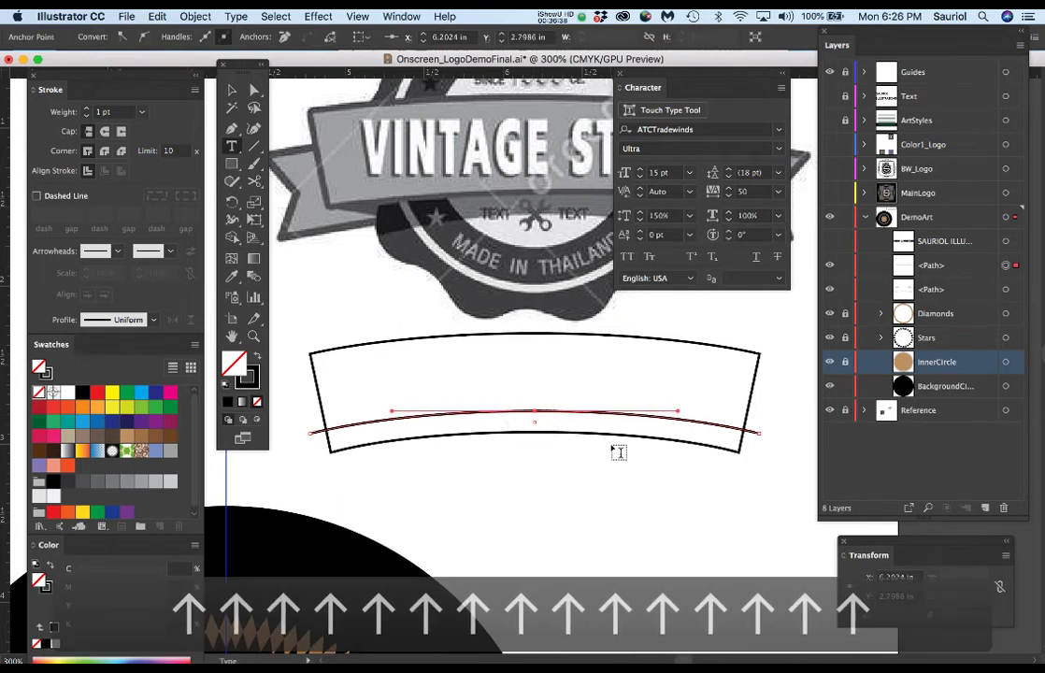
key(Up)
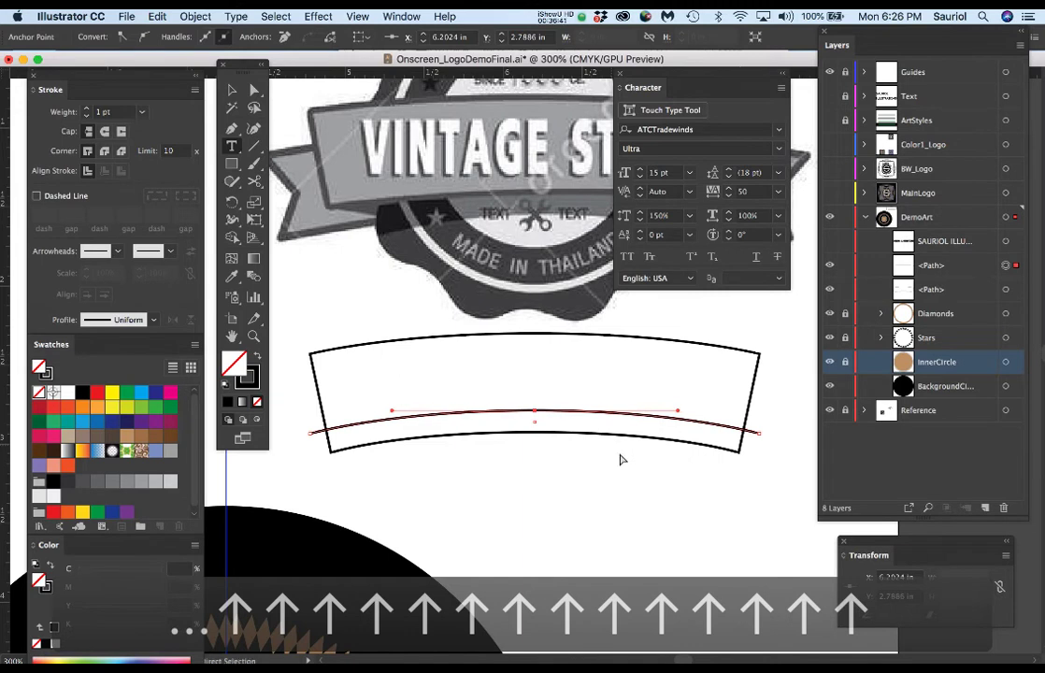
click(626, 470)
Convert the copied arc inside the banner into a type path with placeholder text.
key(t)
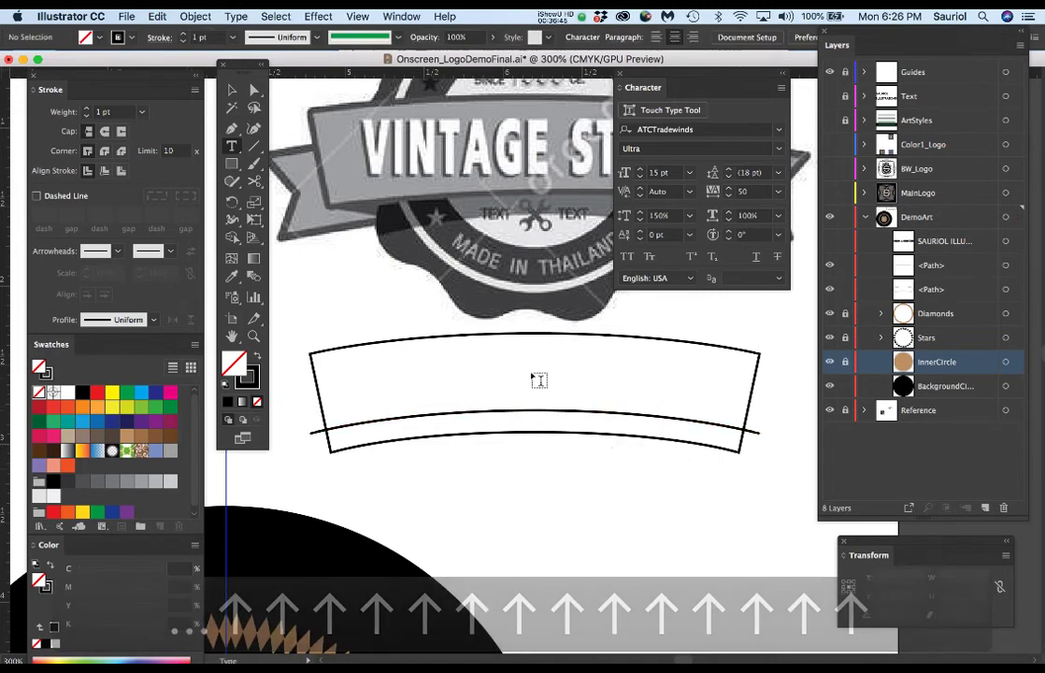
scroll(537, 371, up, 1)
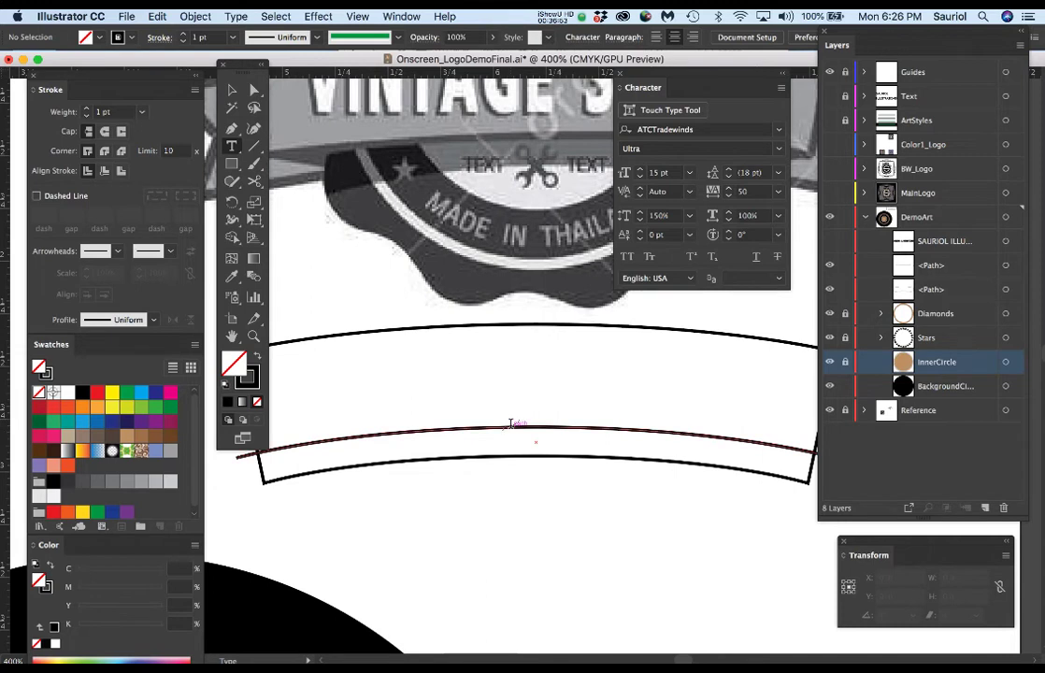
click(511, 425)
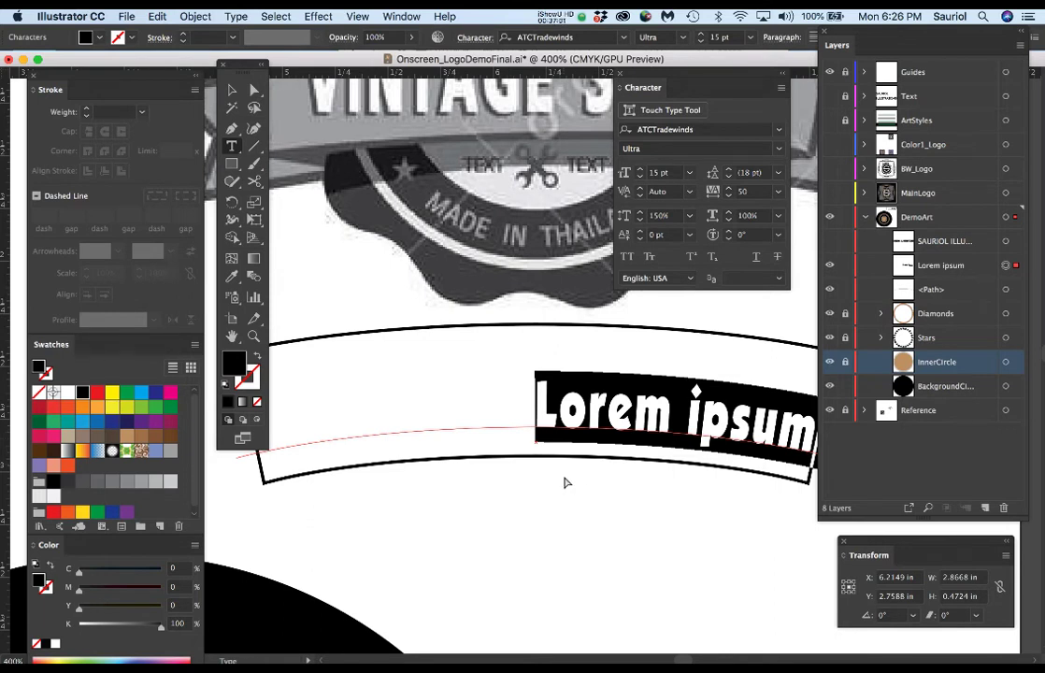
Try to paste the clipboard contents over the placeholder text on the arc, undo the paste and deselect.
key(cmd+v)
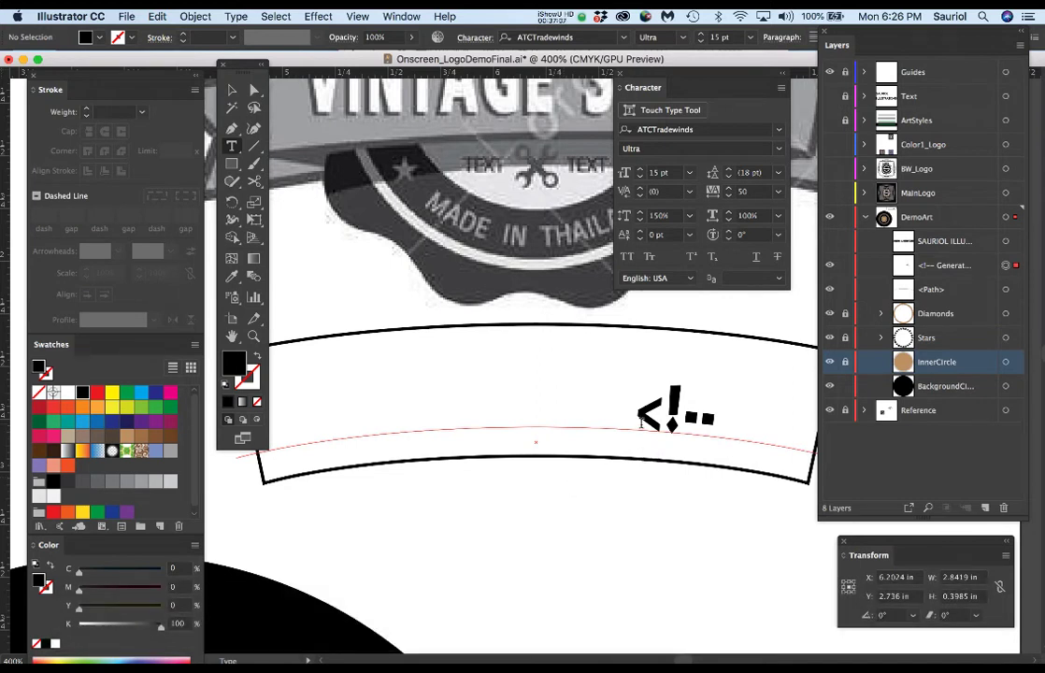
key(super+z)
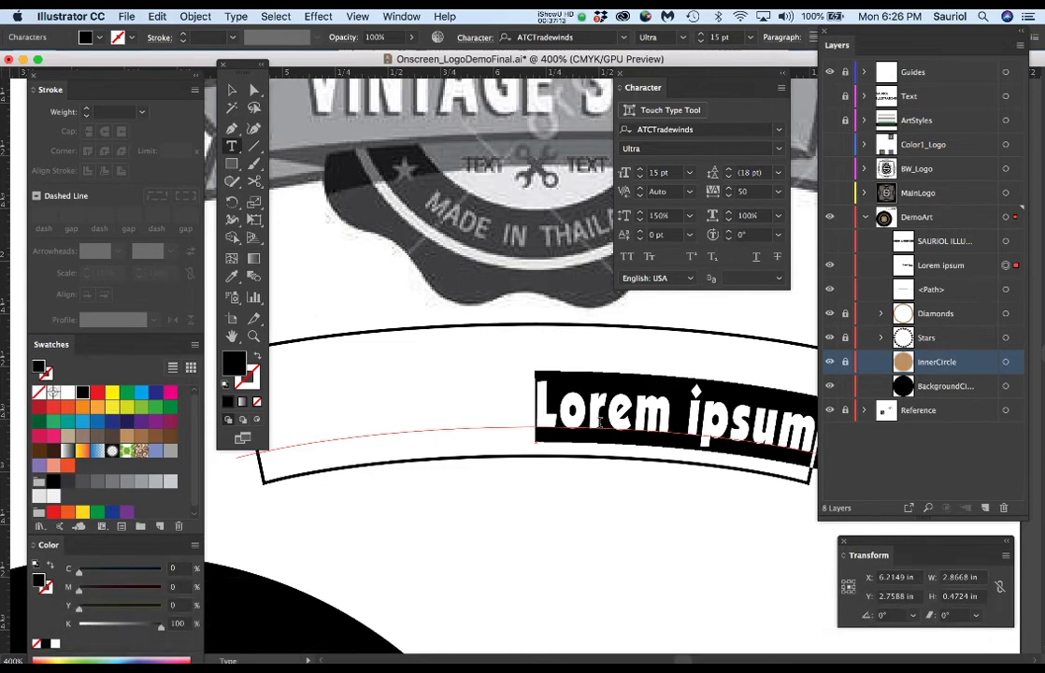
key(super+v)
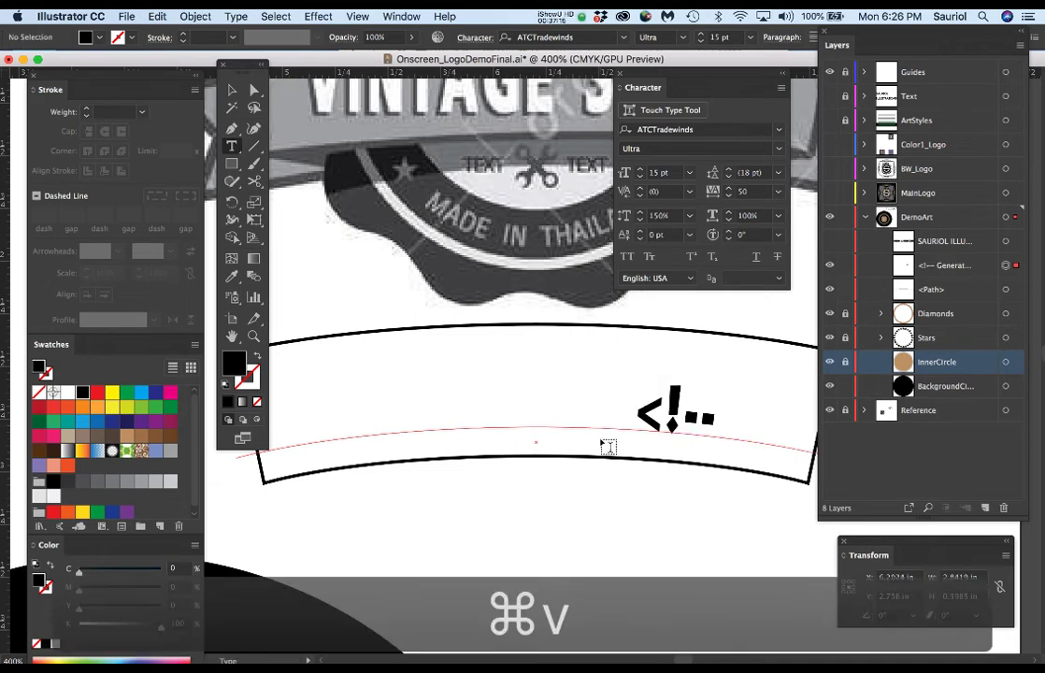
scroll(629, 428, down, 1)
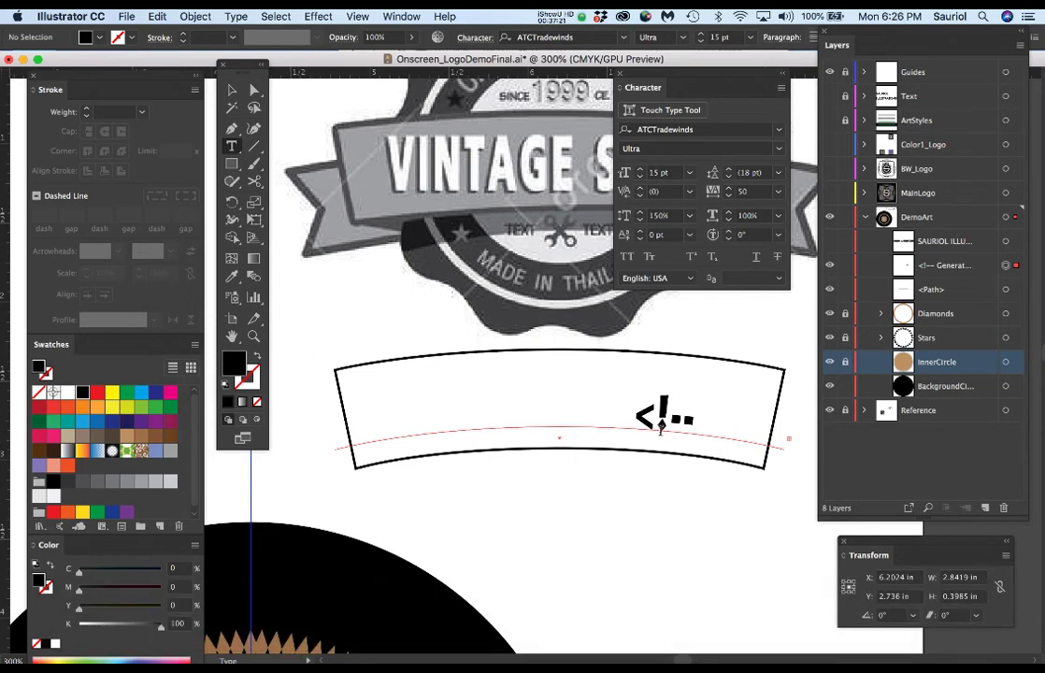
key(super+z)
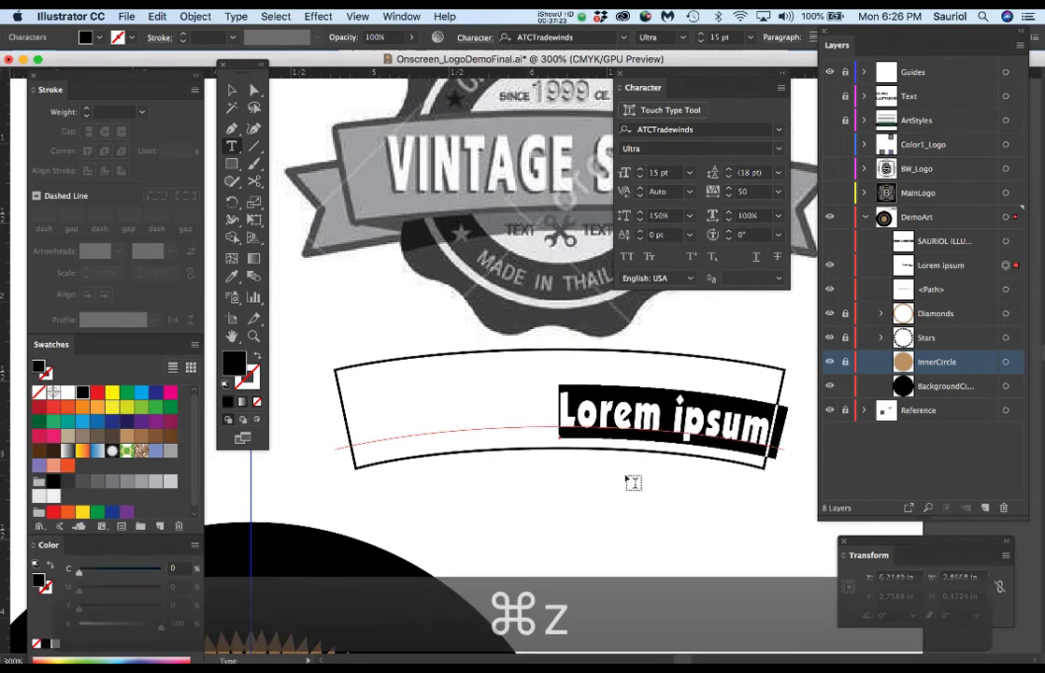
click(626, 477)
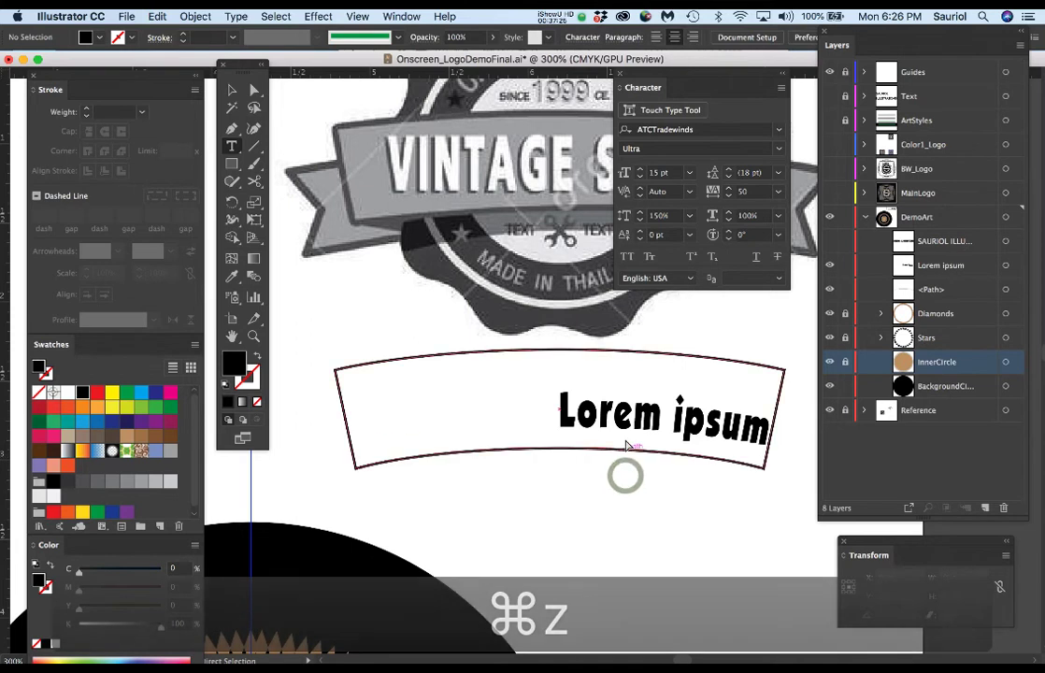
Show the hidden banner text, copy all of its characters and hide the text object again.
click(829, 240)
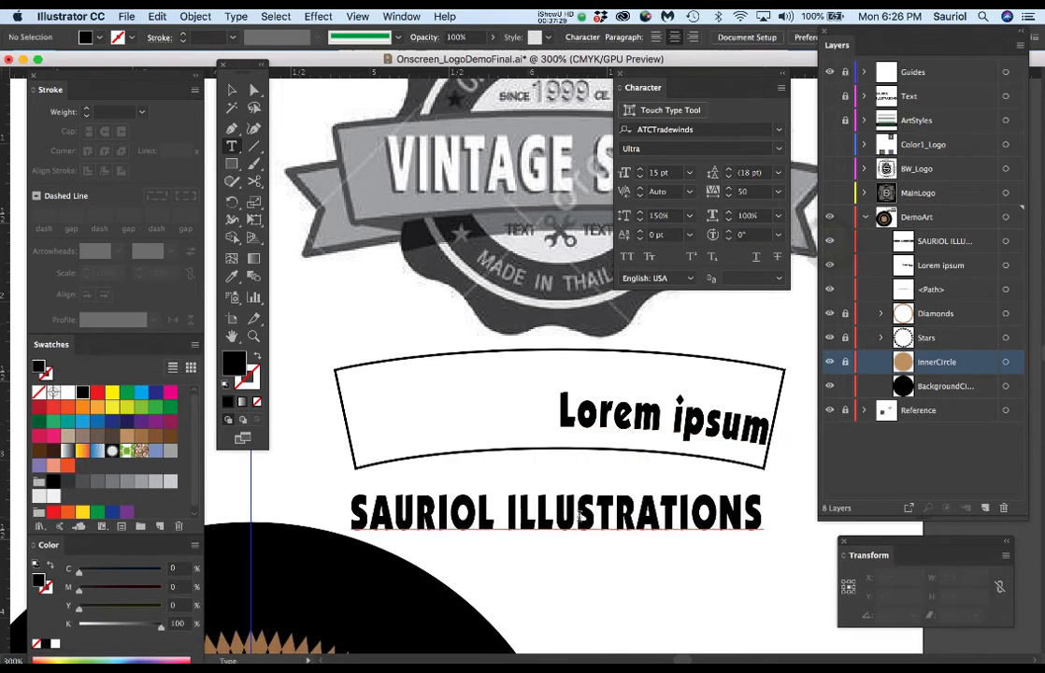
triple_click(579, 517)
key(super+c)
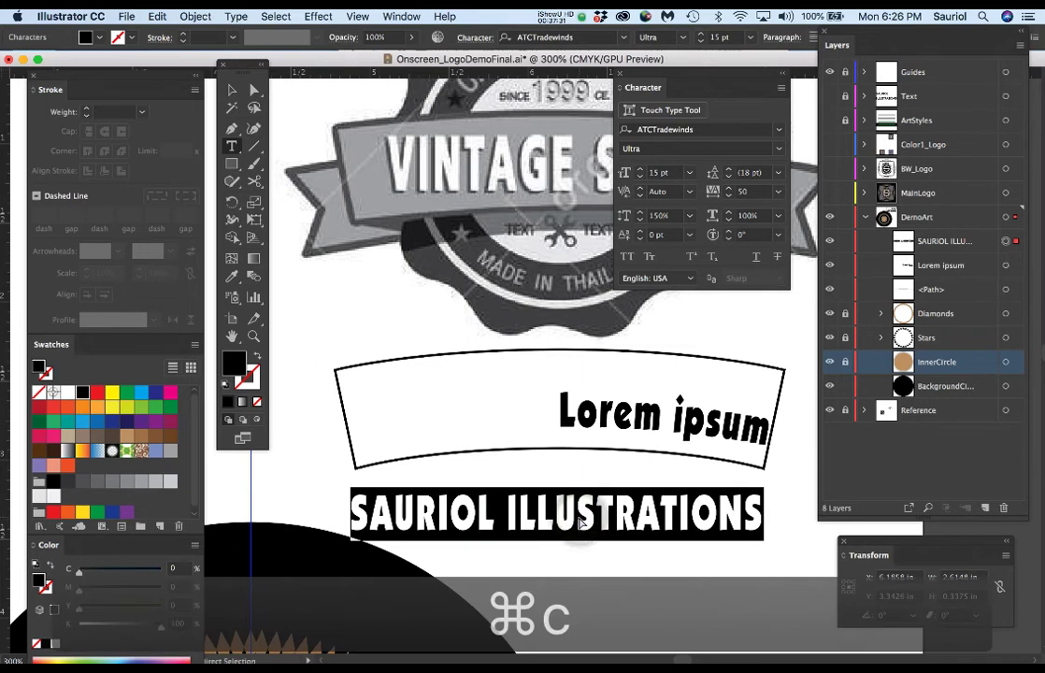
click(576, 562)
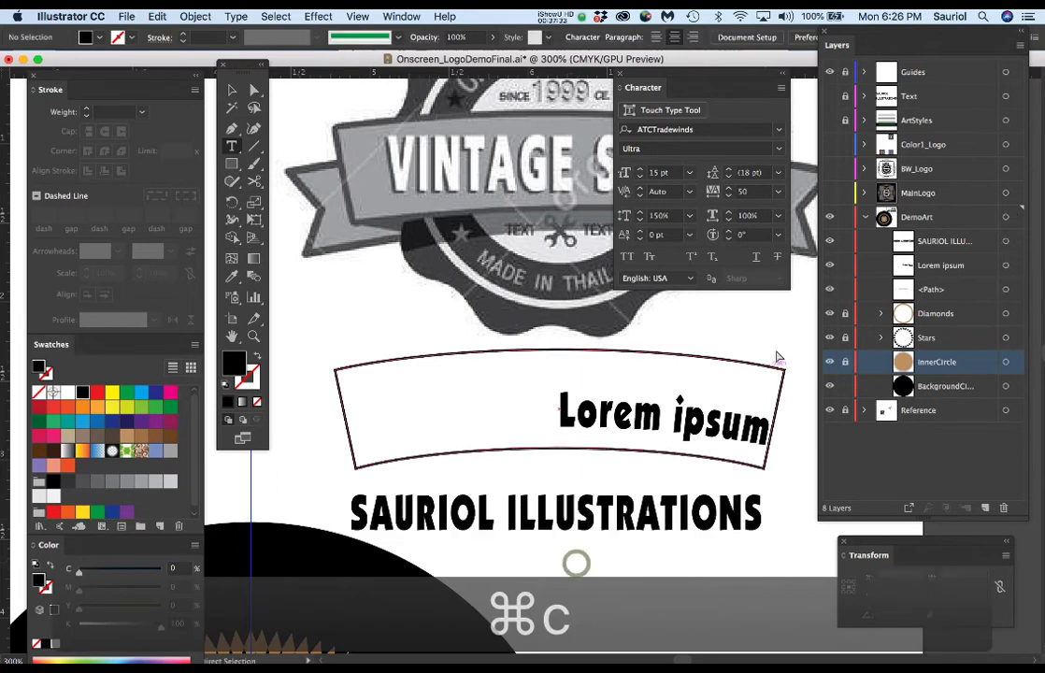
click(828, 241)
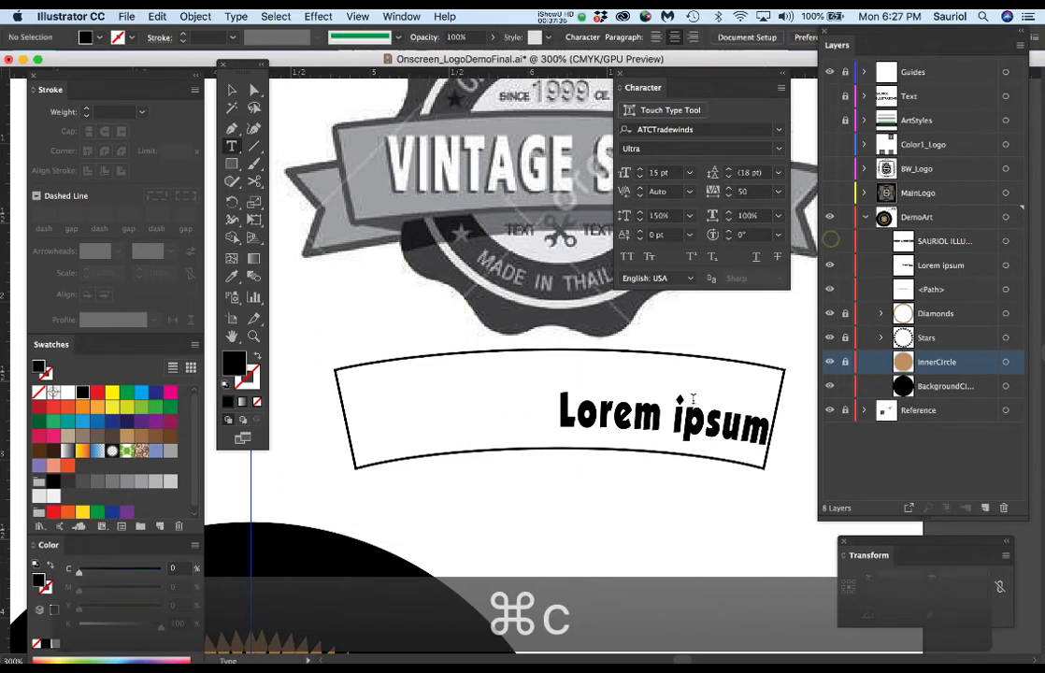
Replace the placeholder text on the banner's arc with the copied banner text and deselect it.
click(647, 416)
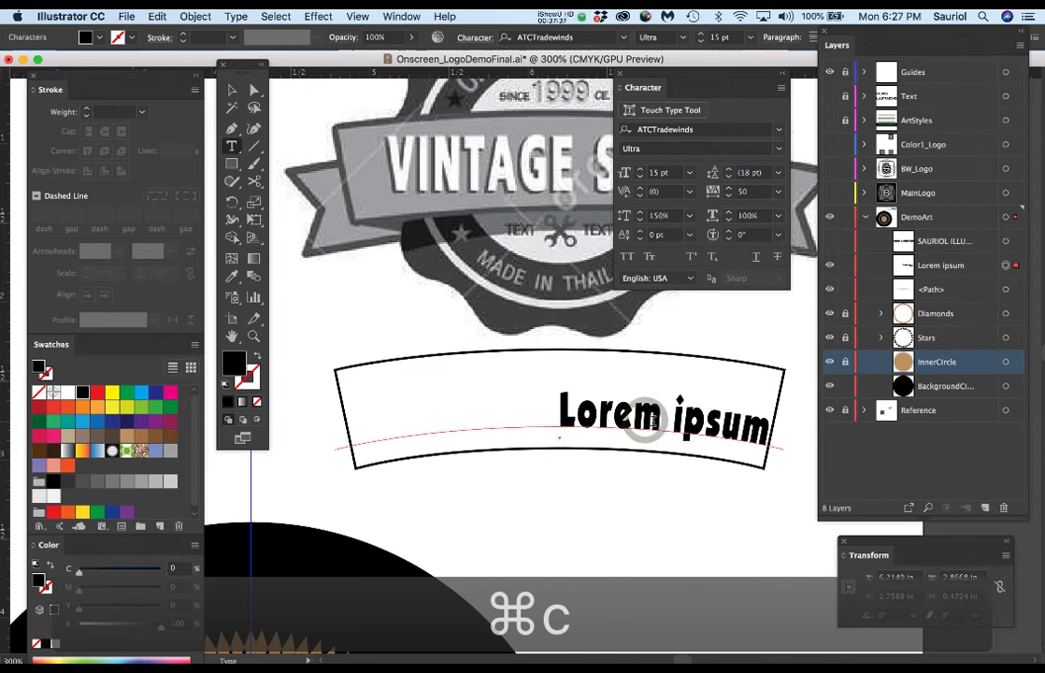
key(super+a)
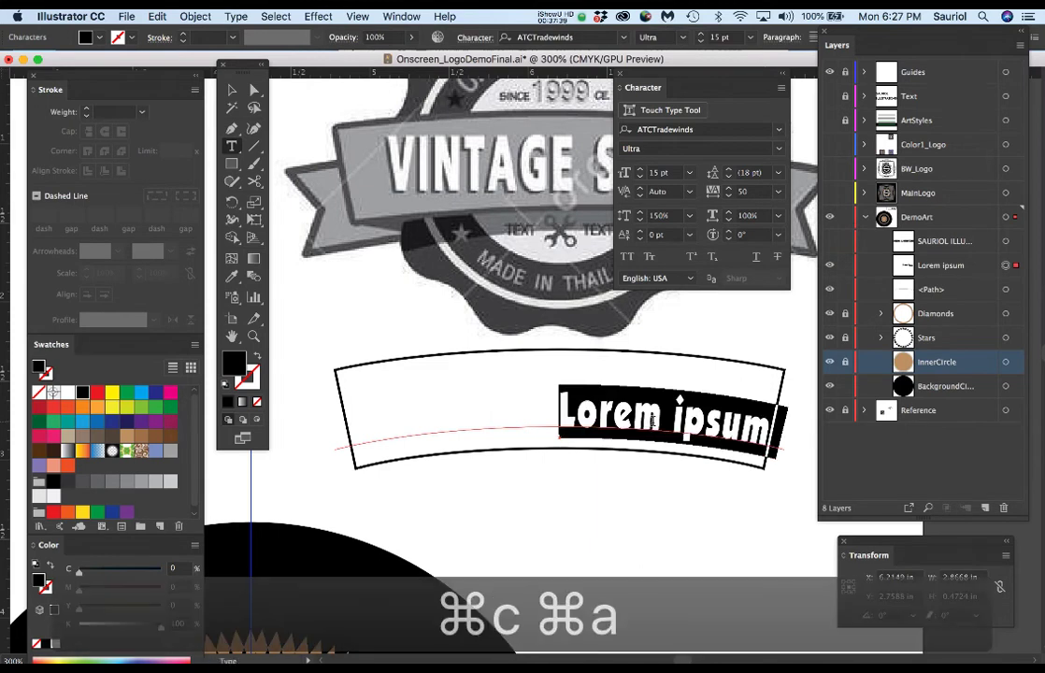
key(super+v)
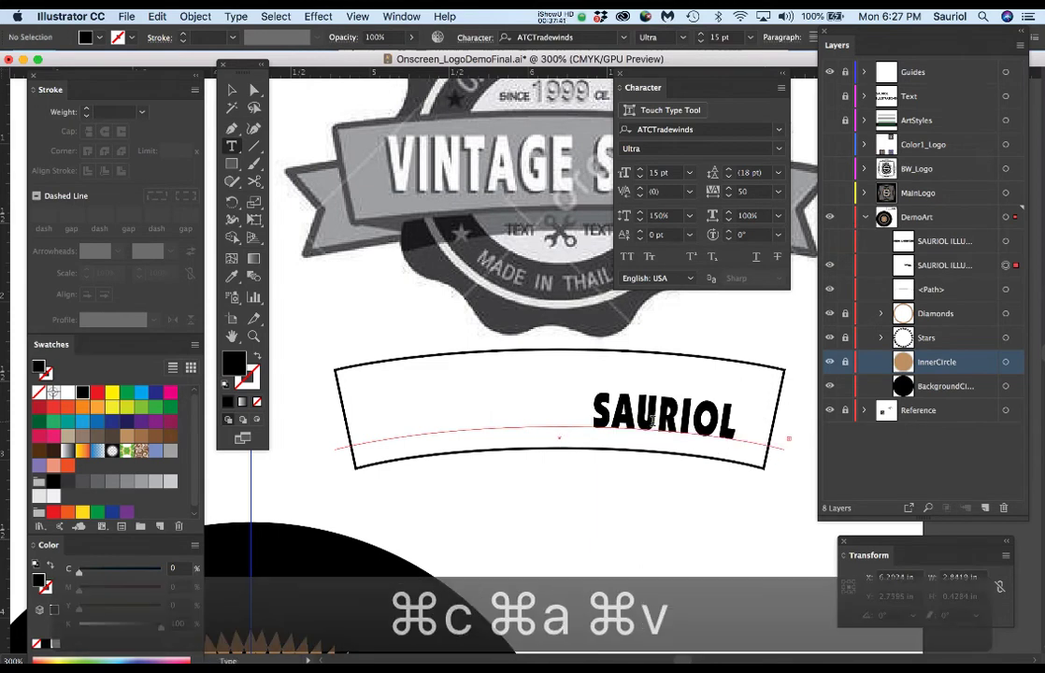
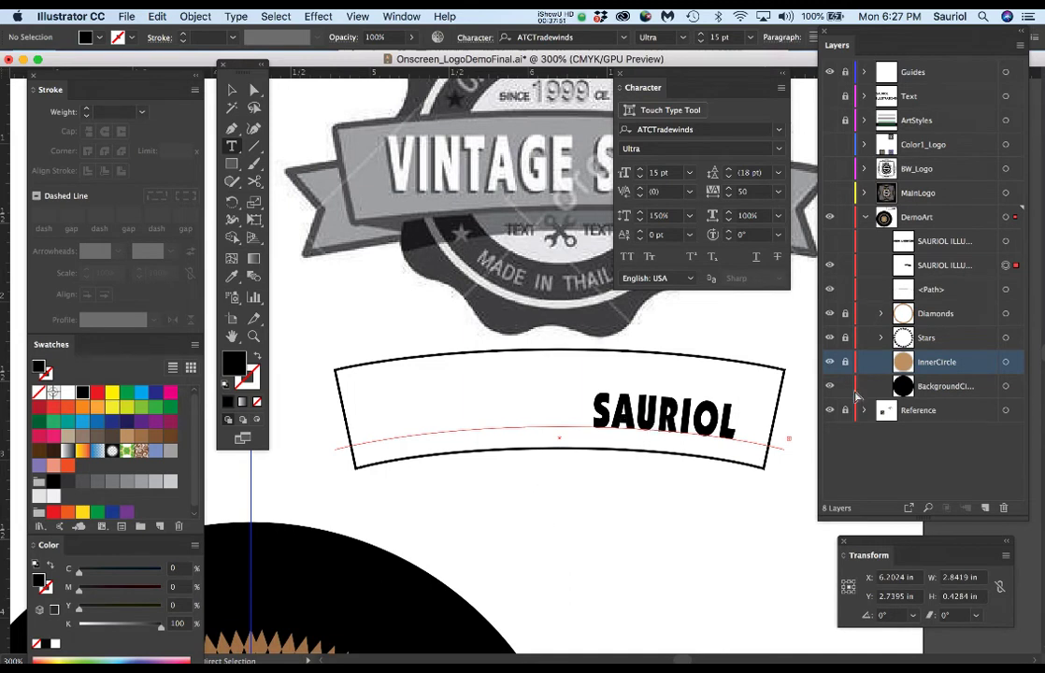
click(830, 242)
click(830, 242)
click(232, 90)
click(255, 92)
click(599, 543)
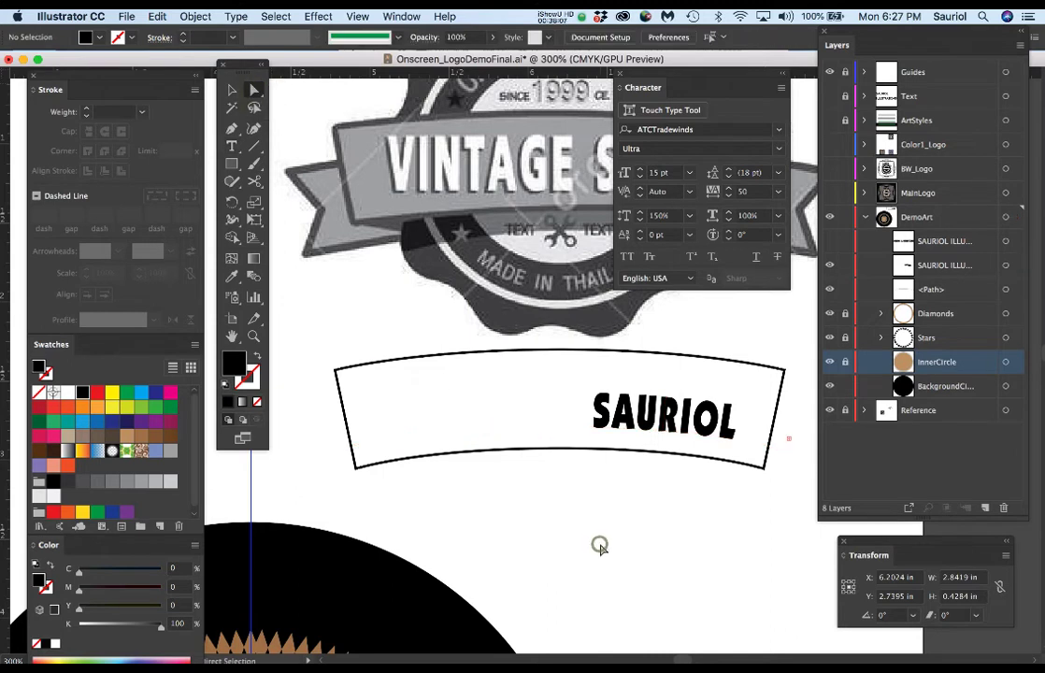
click(580, 427)
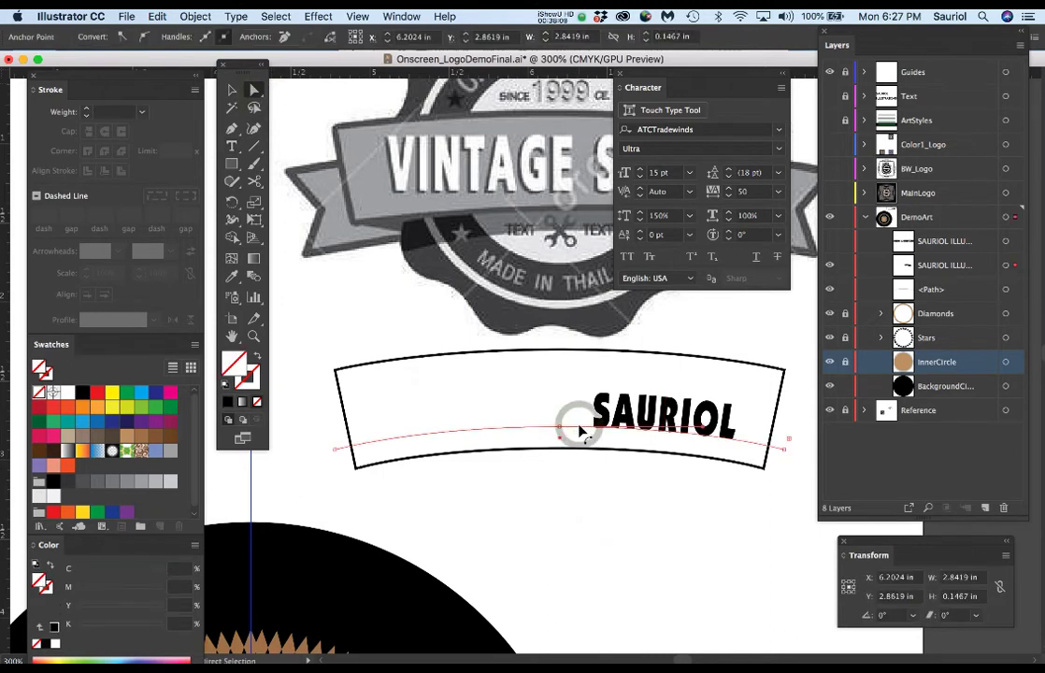
drag(560, 431, 559, 408)
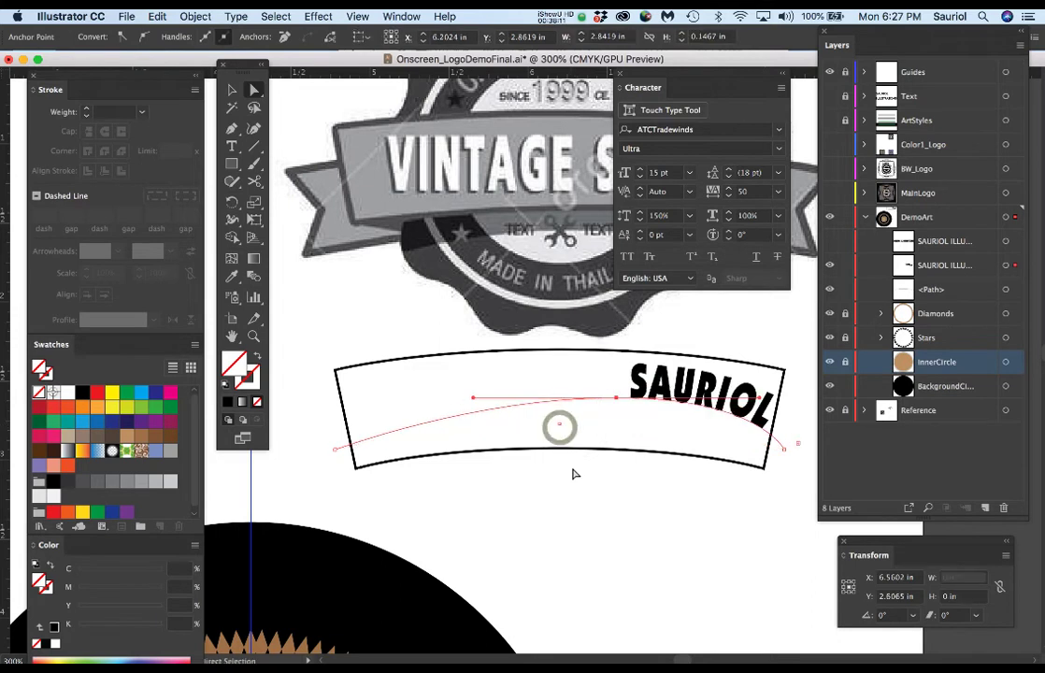
key(super+z)
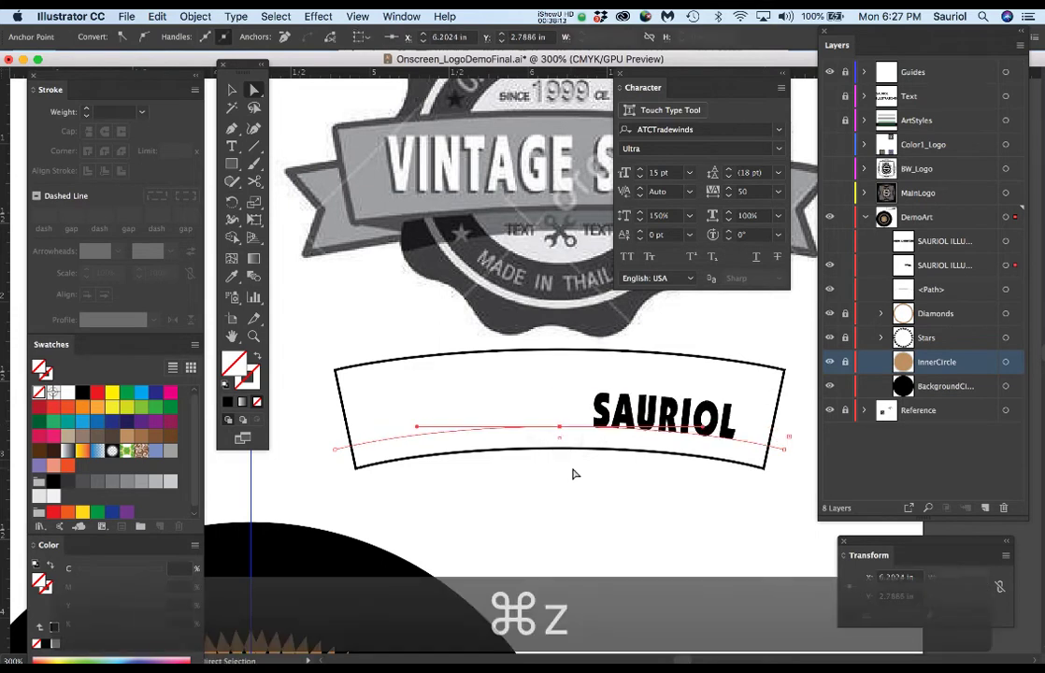
Try left and right alignment on the arc text, restore center alignment, and extend its start bracket to the arc's left end.
click(625, 416)
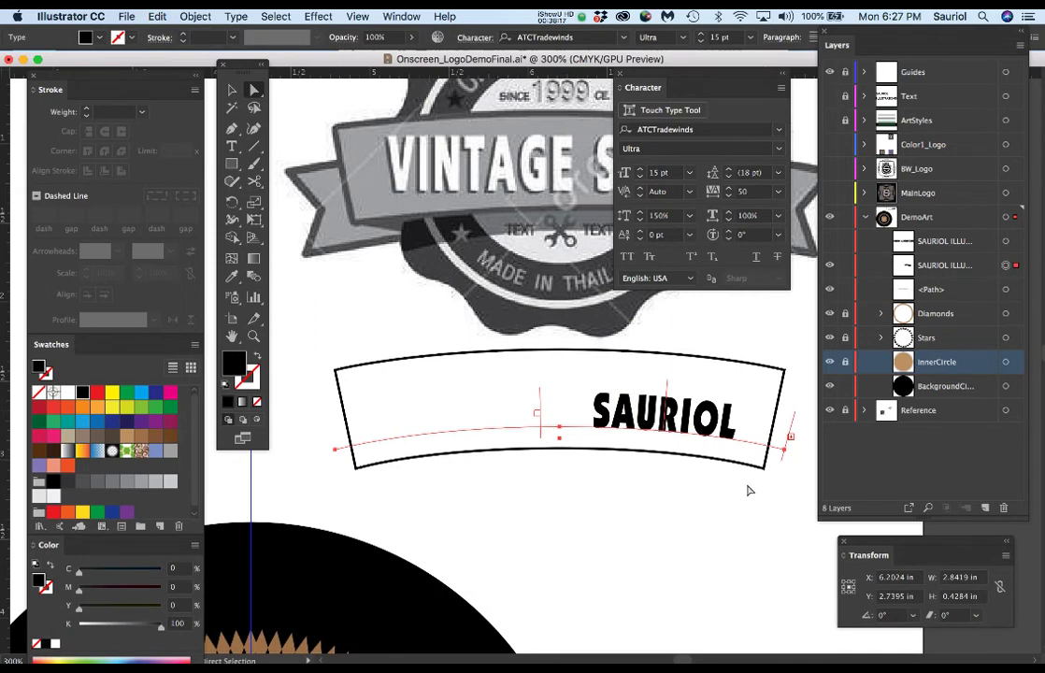
key(super+alt+t)
drag(741, 376, 608, 504)
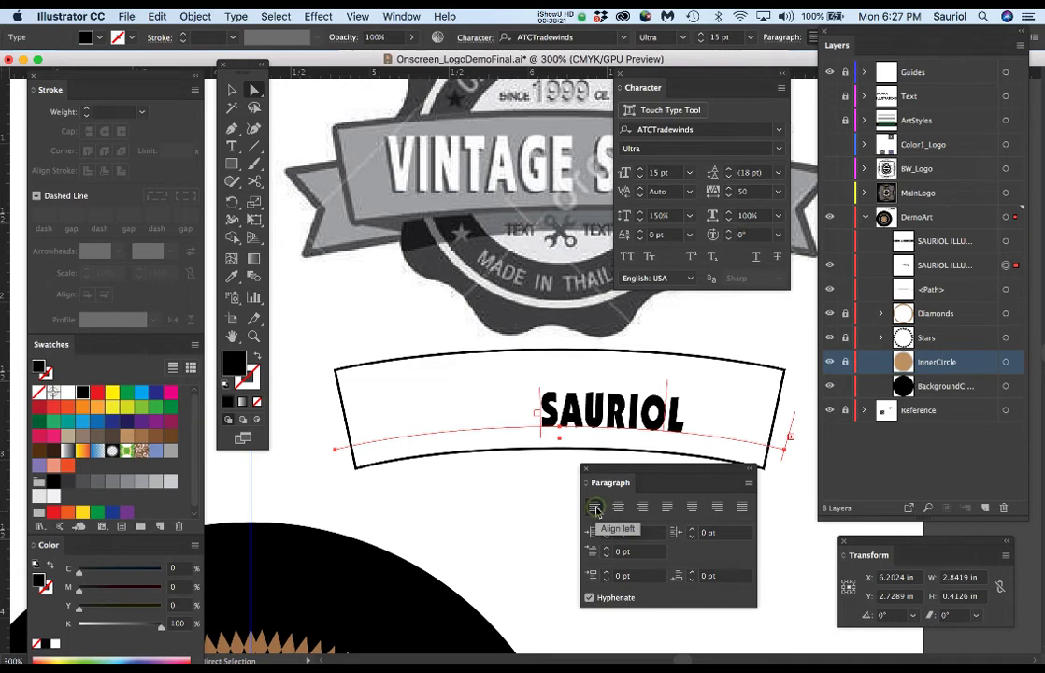
click(641, 507)
click(618, 507)
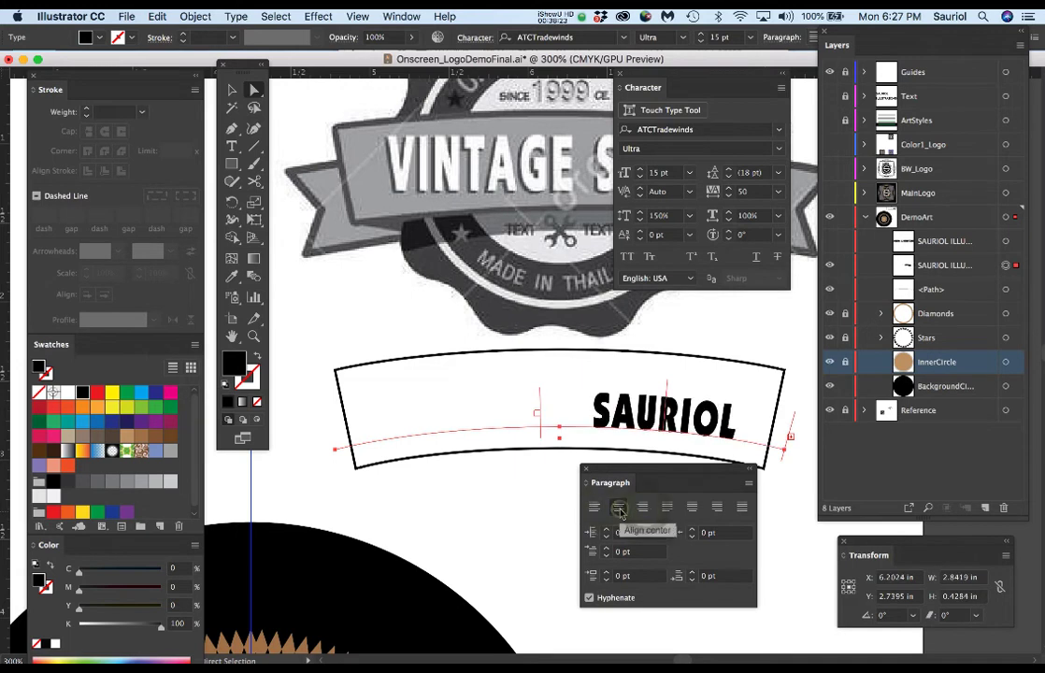
click(634, 475)
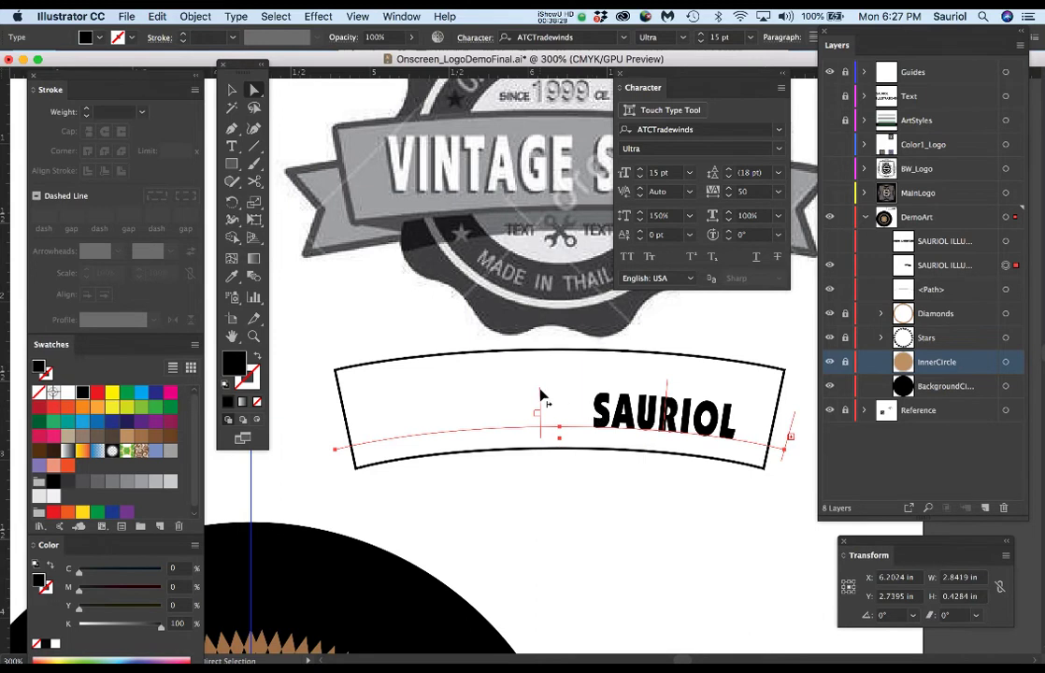
drag(540, 392, 325, 427)
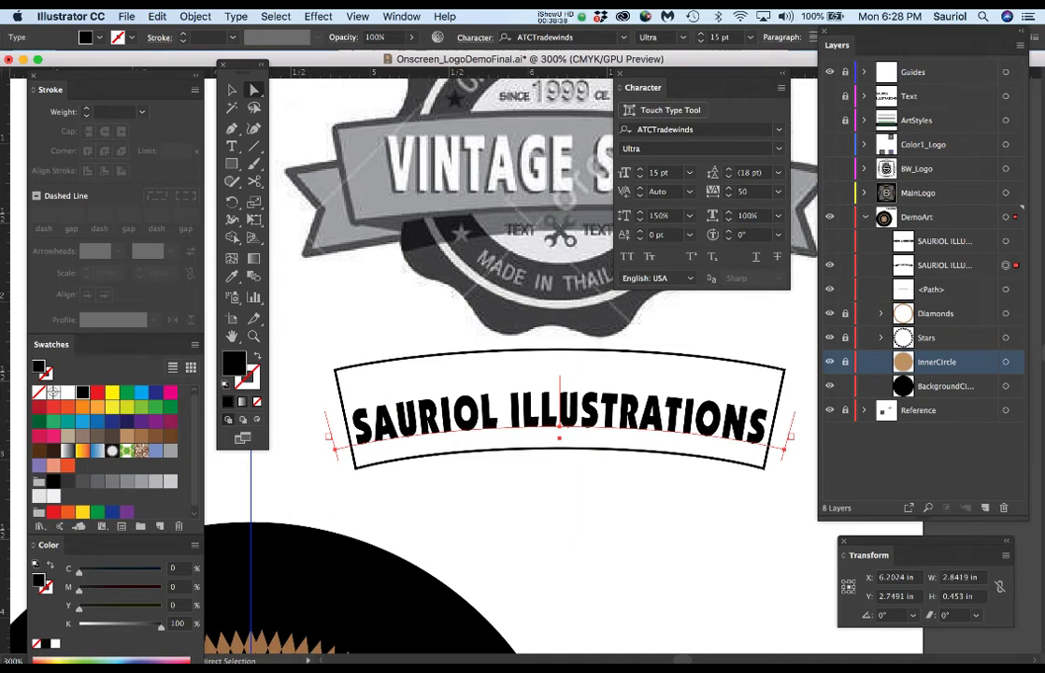
Set the arc text's tracking to 30 and its vertical scale to 170%.
click(728, 196)
click(728, 196)
click(728, 196)
click(728, 197)
click(728, 196)
click(728, 196)
click(728, 196)
click(728, 196)
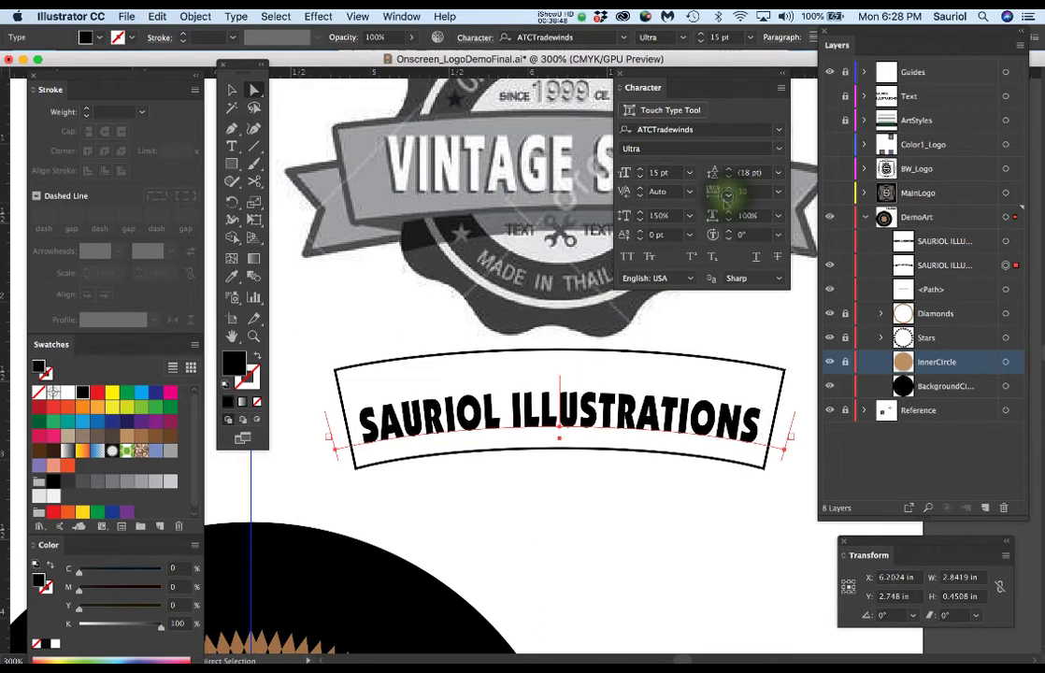
click(641, 216)
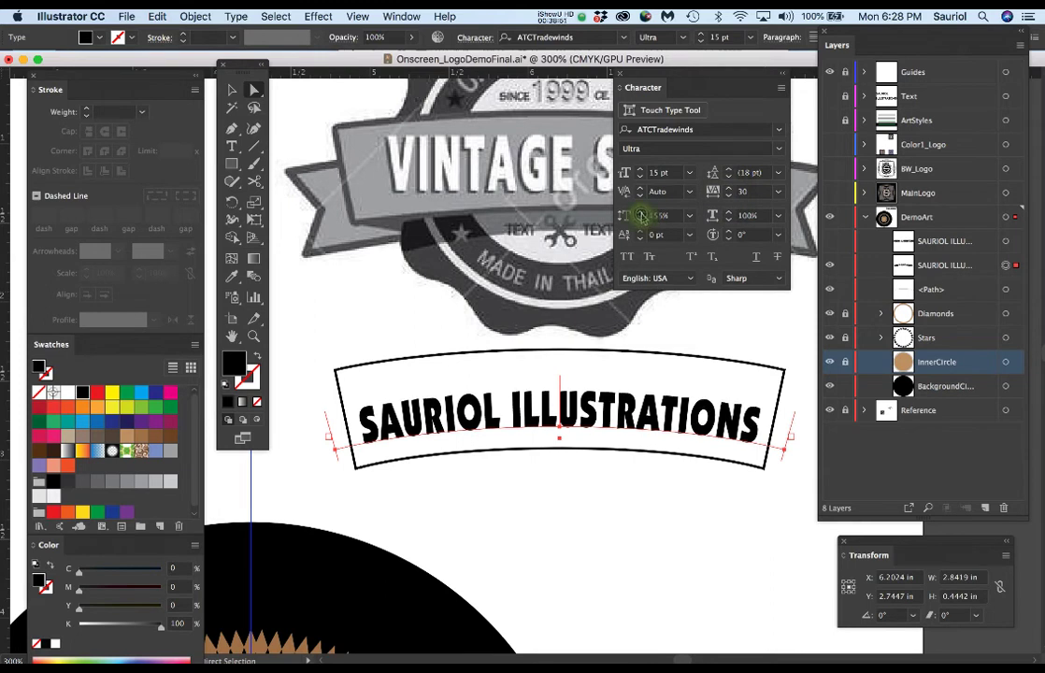
click(641, 216)
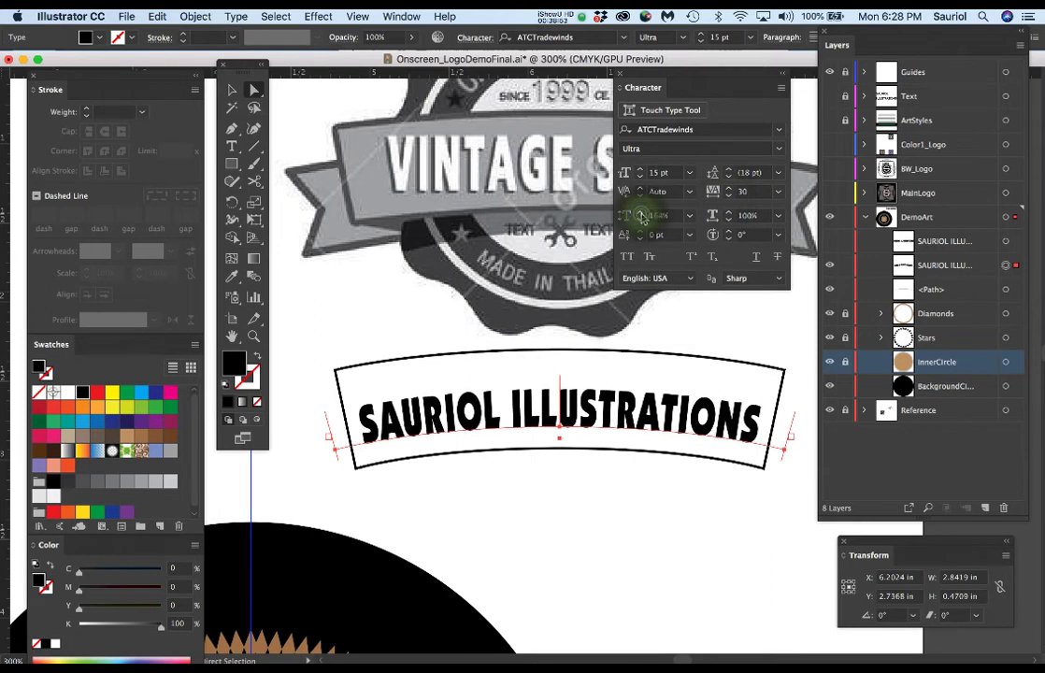
click(641, 216)
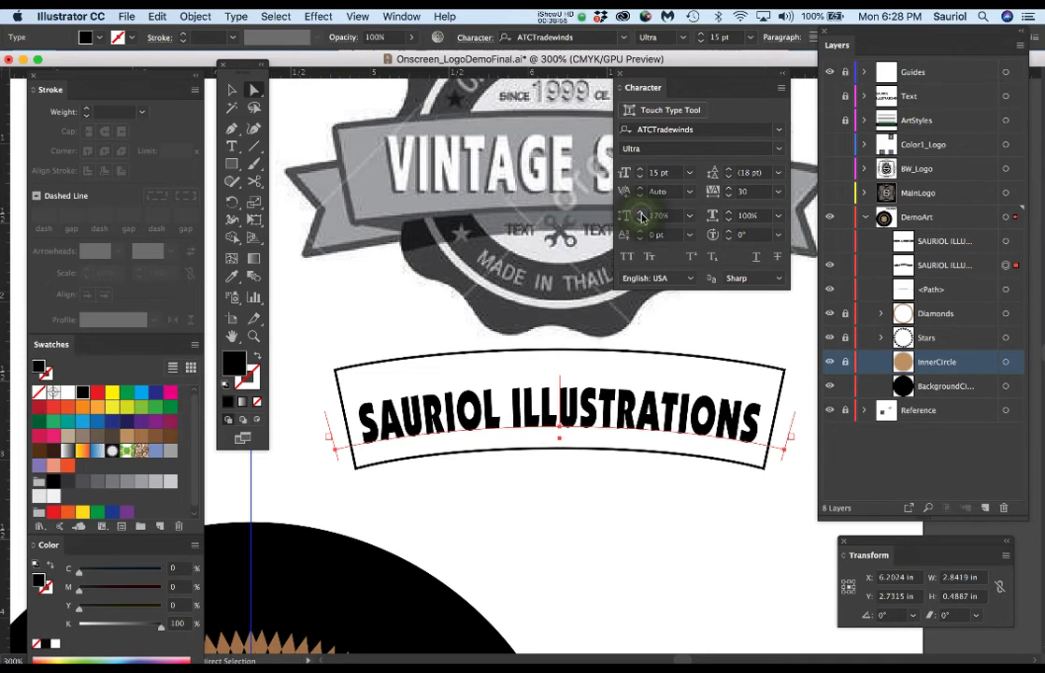
Move the arc text slightly upward inside the banner and deselect it.
click(632, 476)
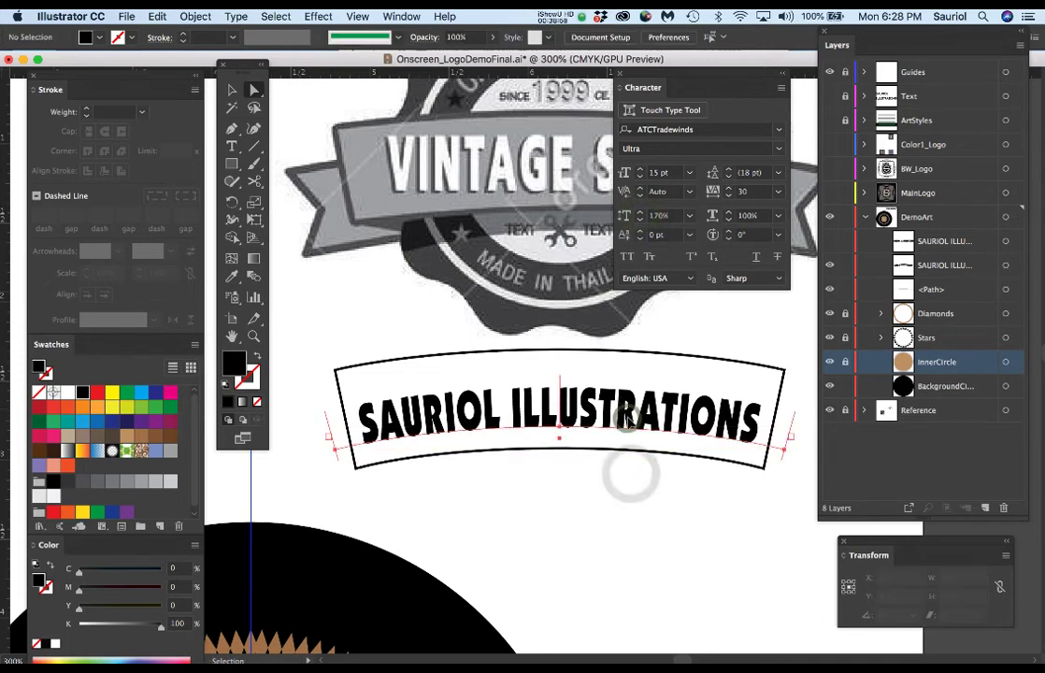
click(628, 422)
click(619, 497)
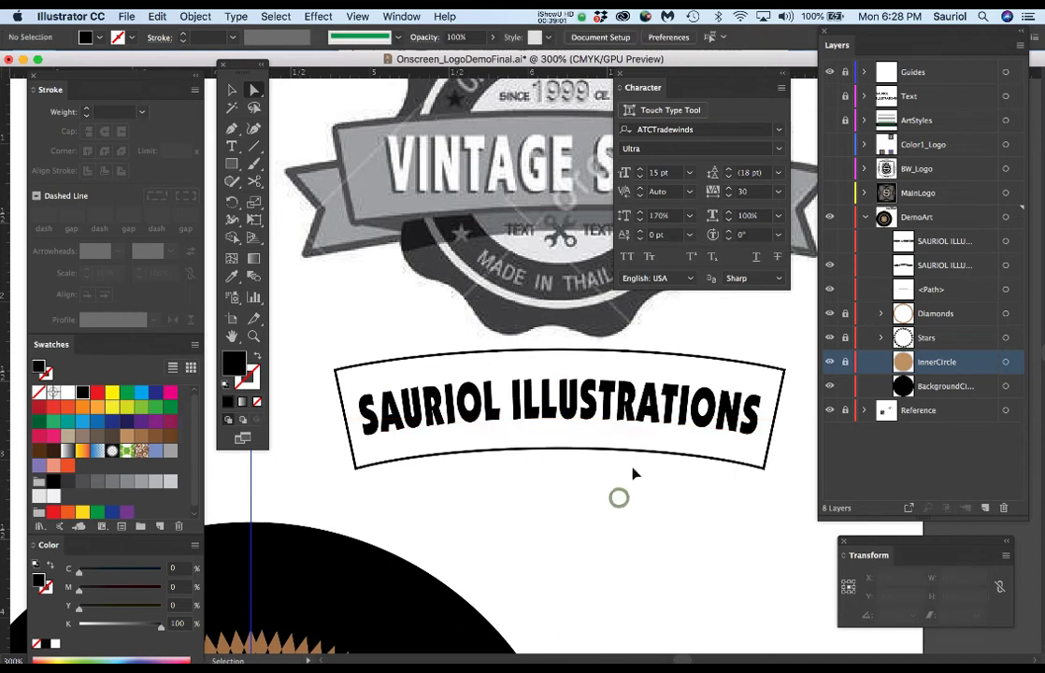
Select the banner outline and rename its path as Banner1.
key(super+minus)
key(super+minus)
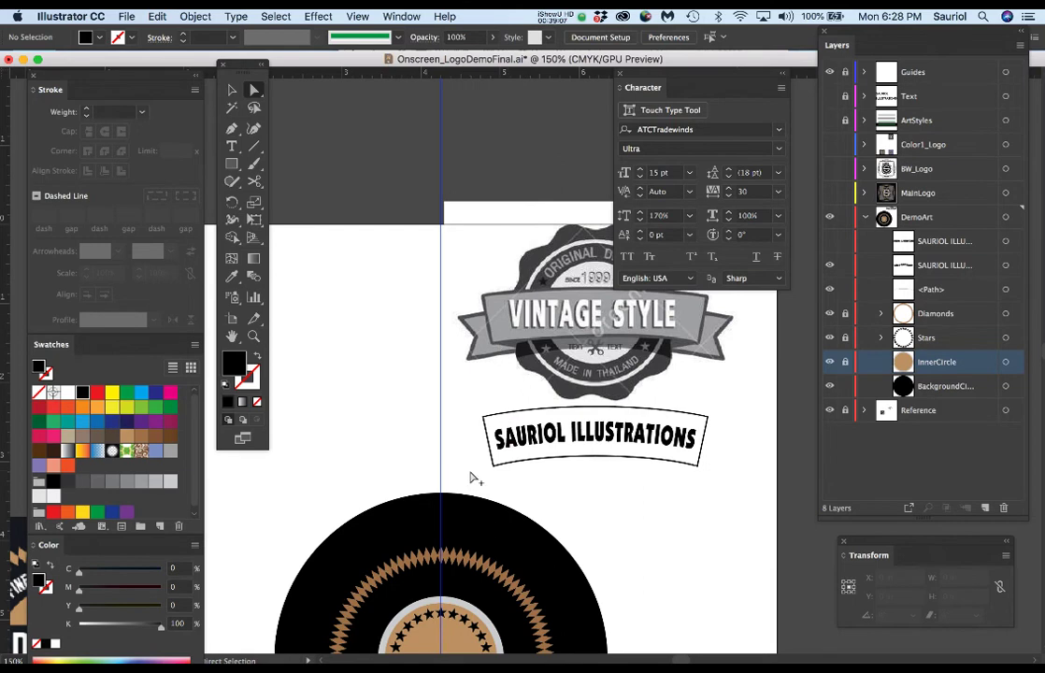
click(829, 289)
click(707, 437)
scroll(707, 437, up, 1)
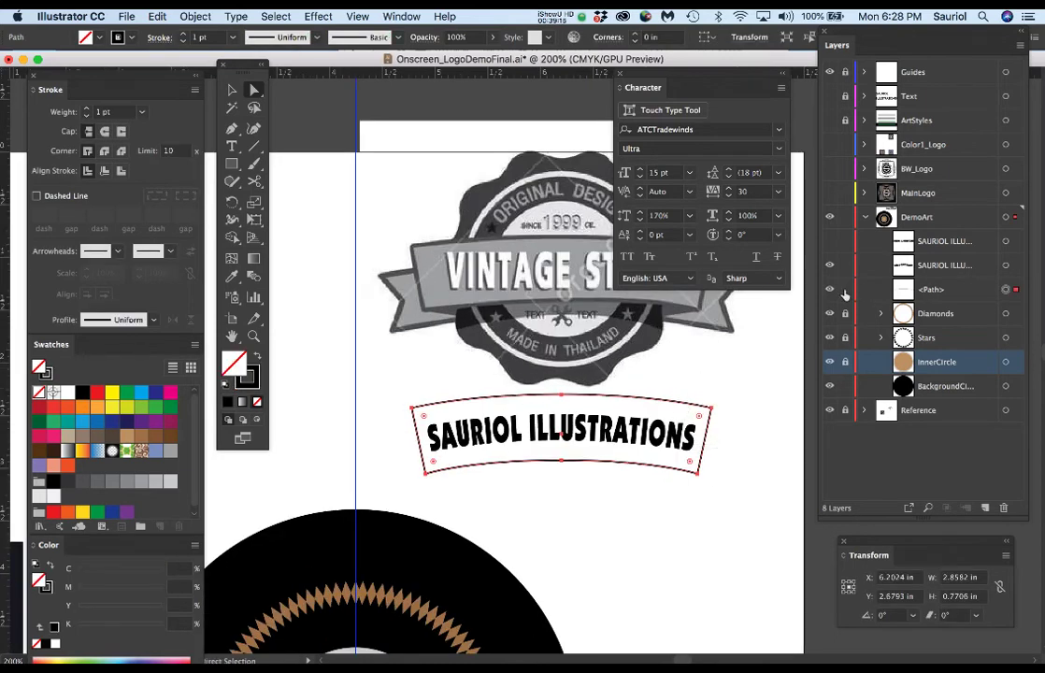
double_click(931, 290)
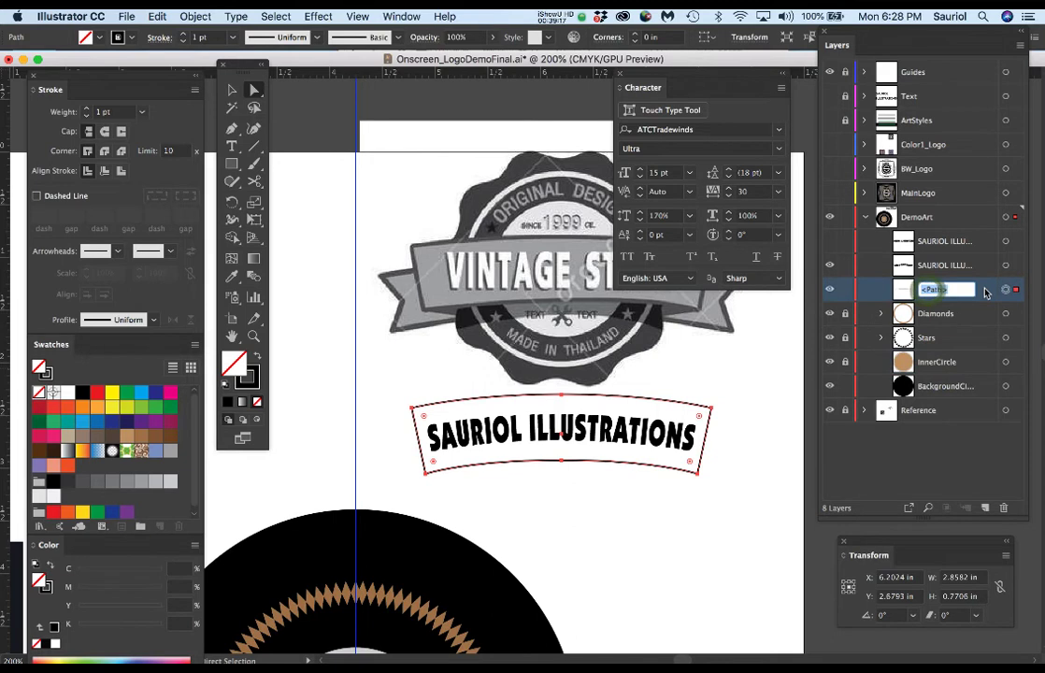
text(Banner1)
key(Return)
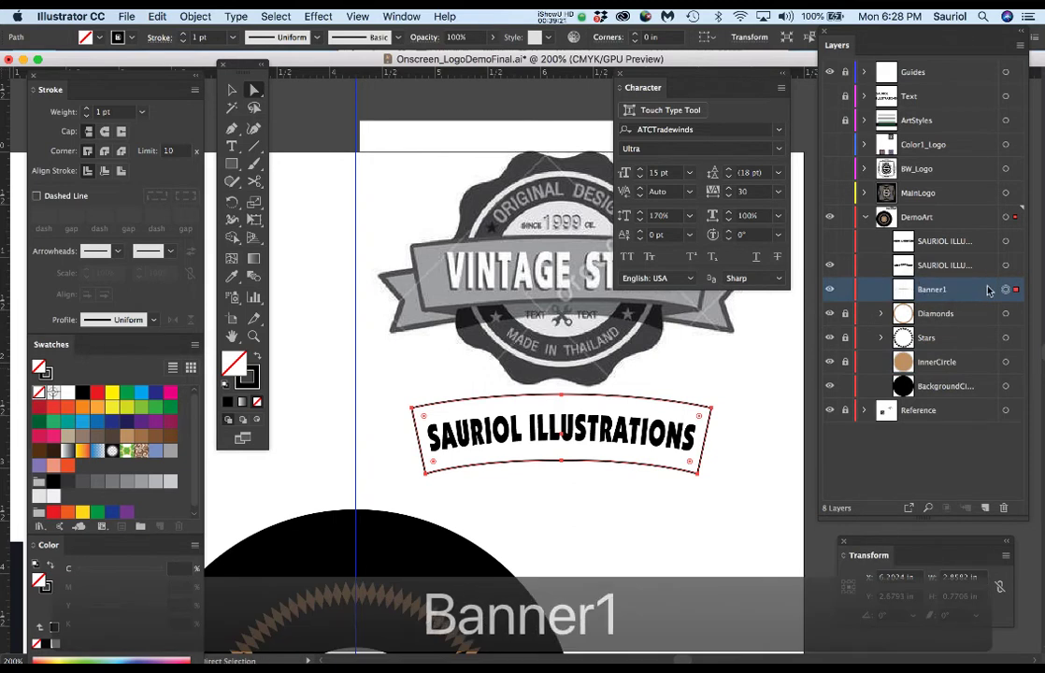
Lock the Banner1 path and the visible arc text object.
click(844, 288)
click(828, 265)
click(828, 266)
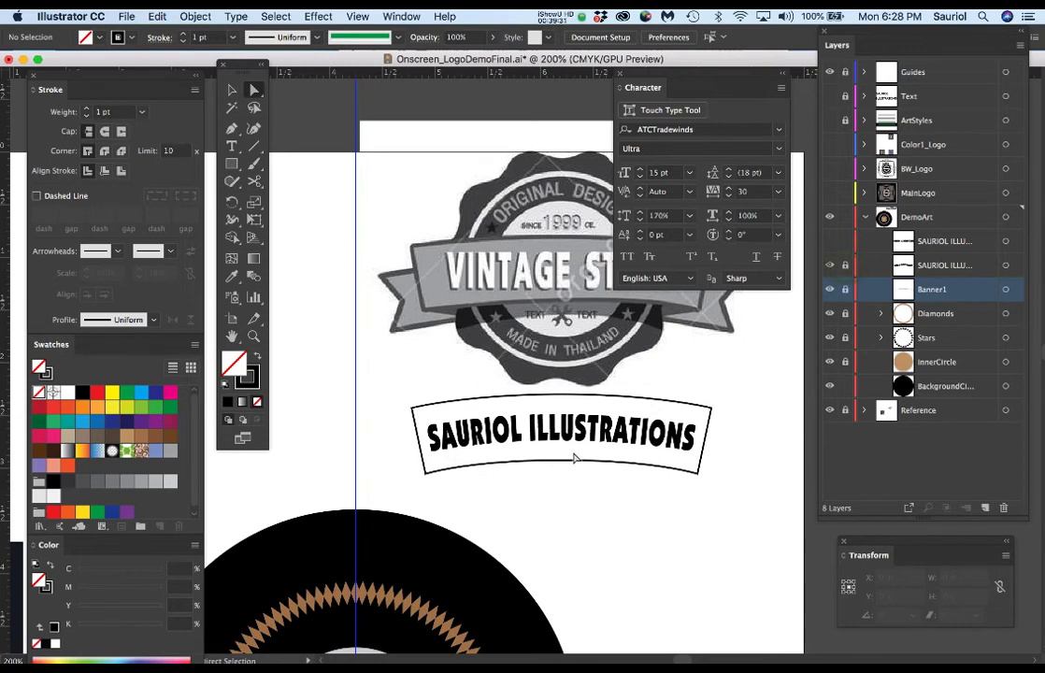
Draw a closed four-point fold shape with the Pen tool, using the banner's two left corners as its outer edge.
scroll(432, 463, up, 1)
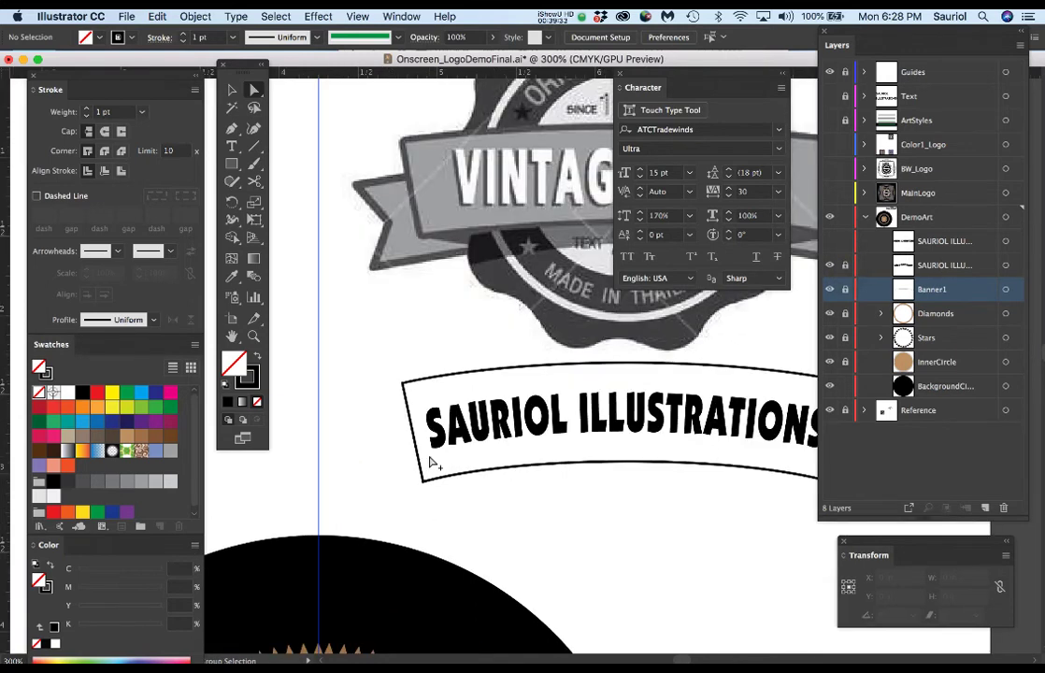
scroll(432, 458, up, 1)
click(465, 486)
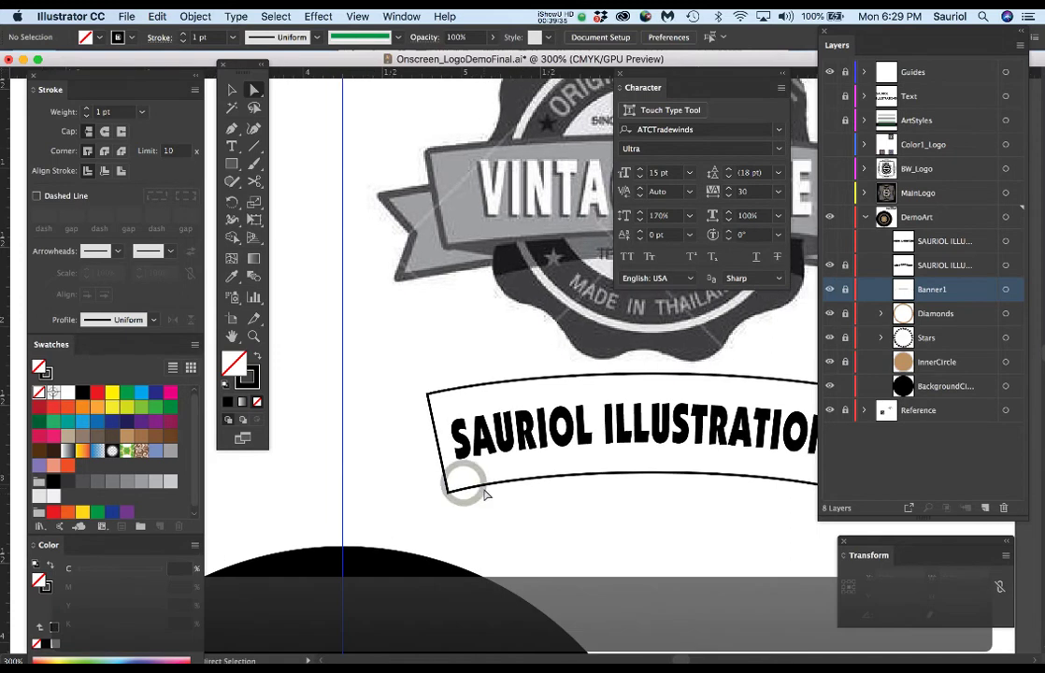
key(p)
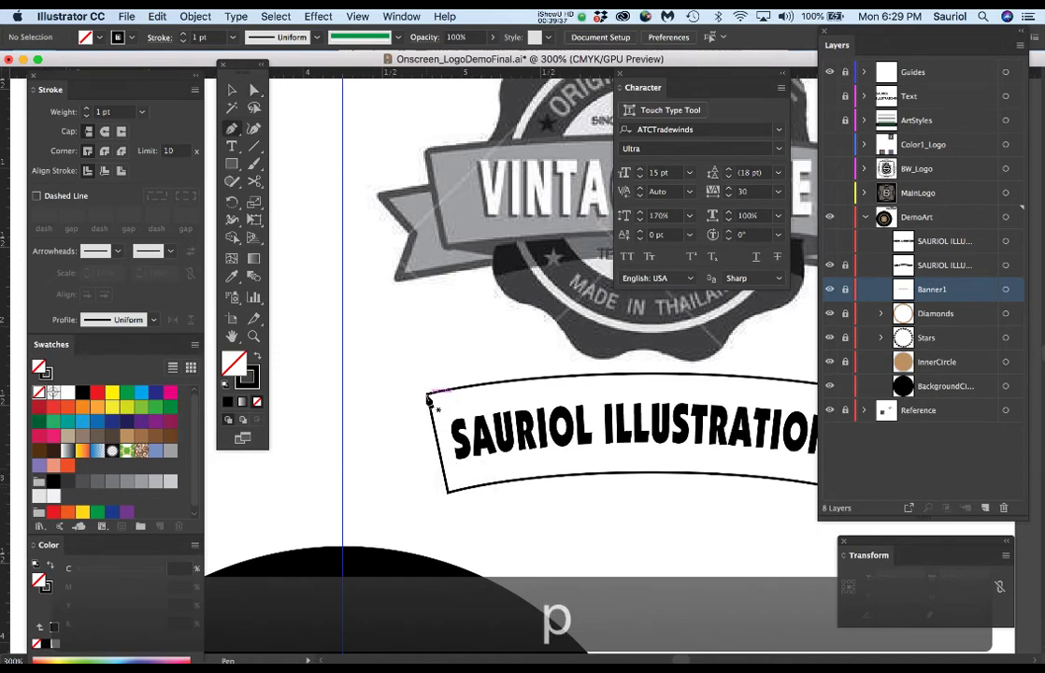
scroll(427, 397, up, 2)
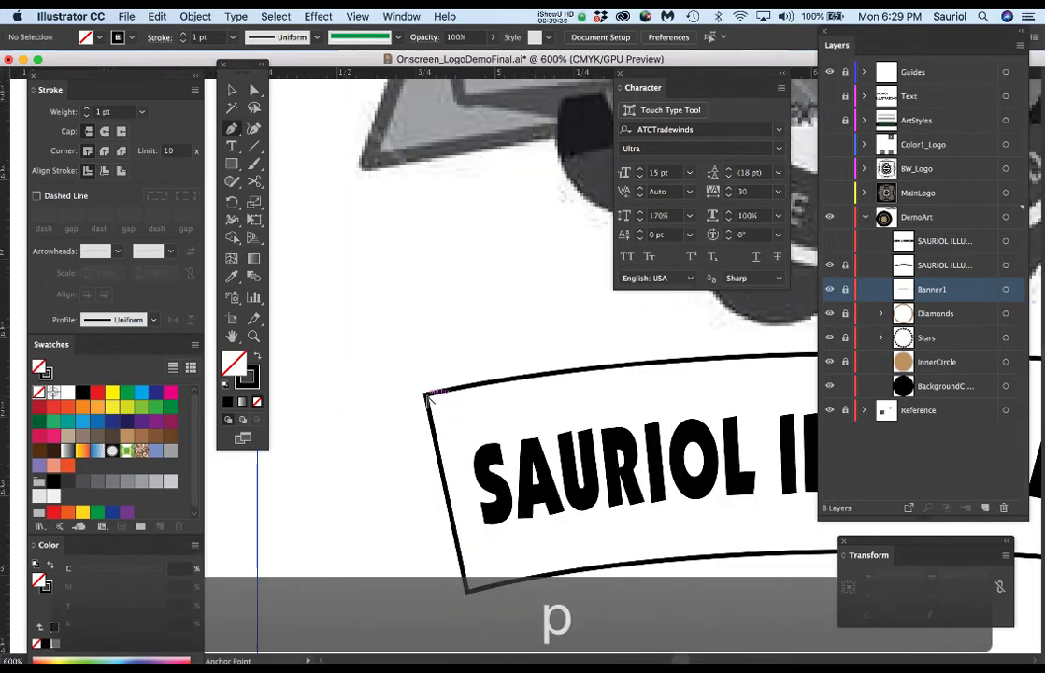
click(426, 396)
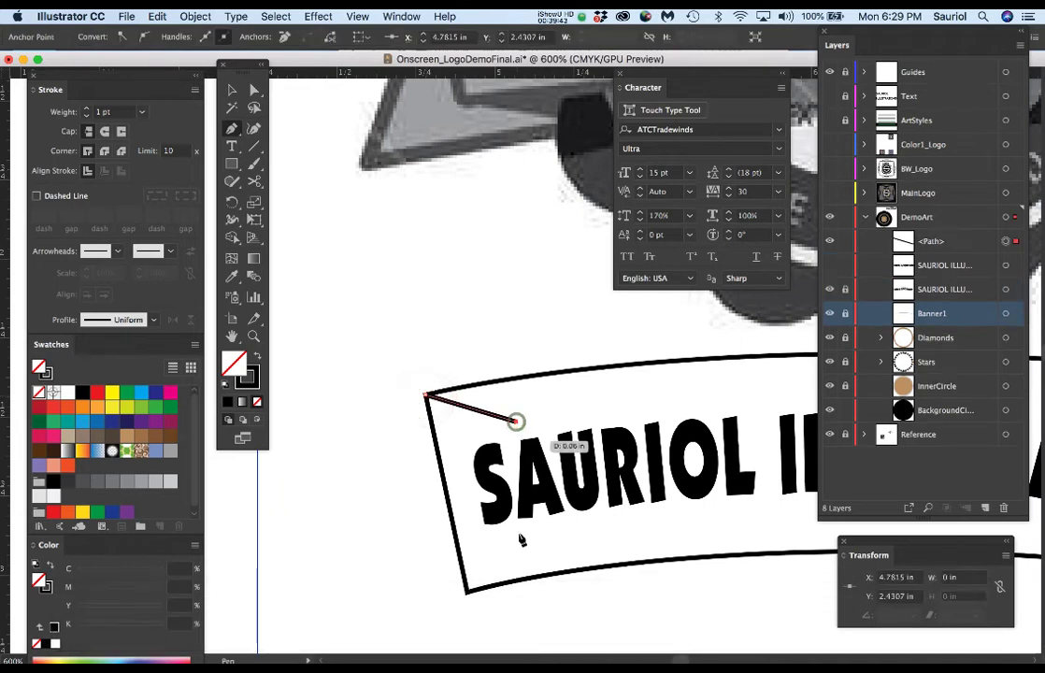
click(564, 610)
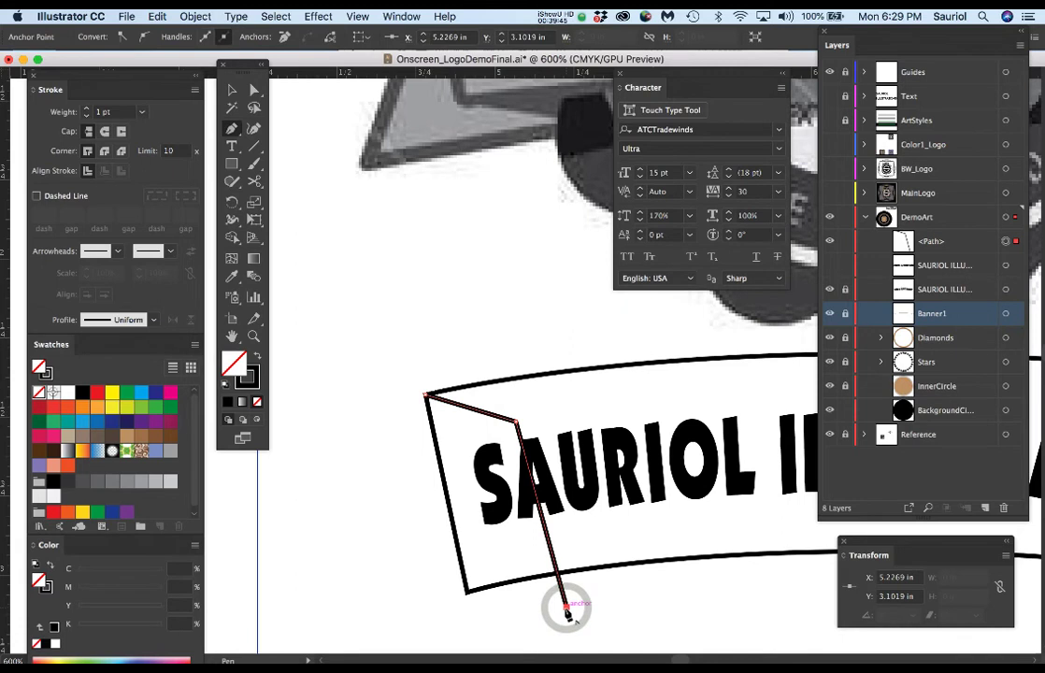
click(468, 593)
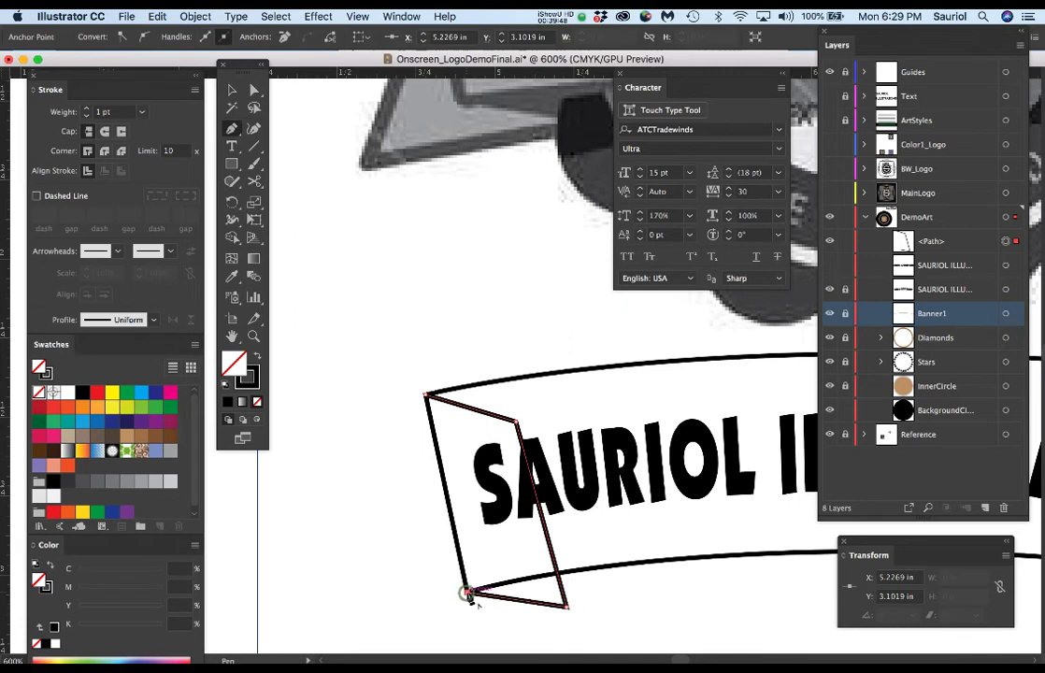
click(425, 396)
key(super+minus)
key(super+minus)
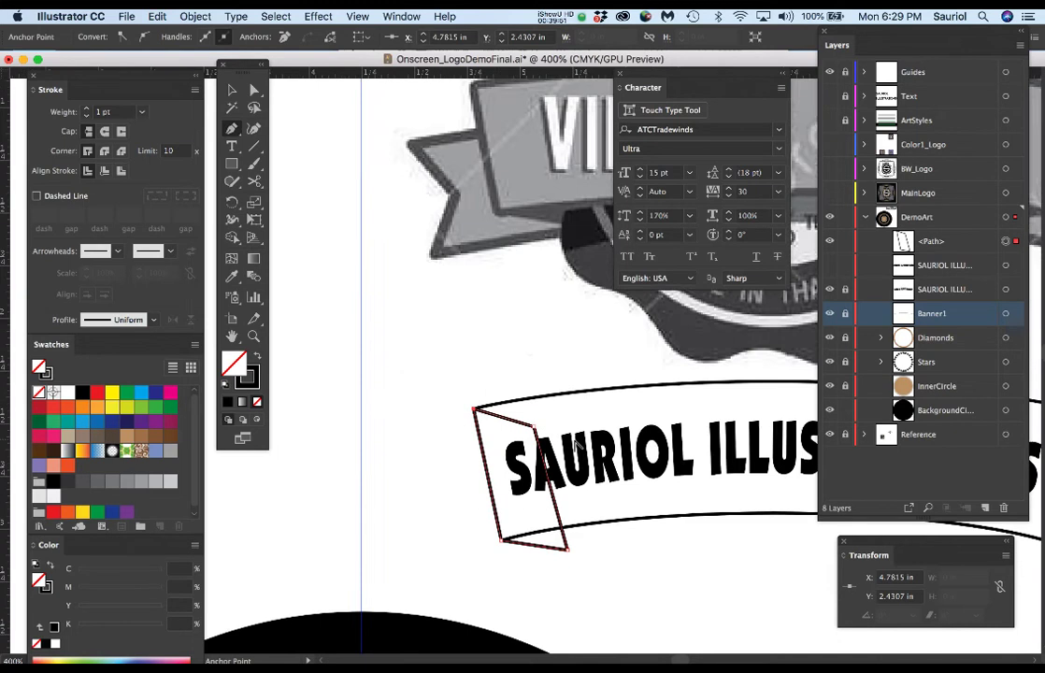
drag(599, 481, 517, 364)
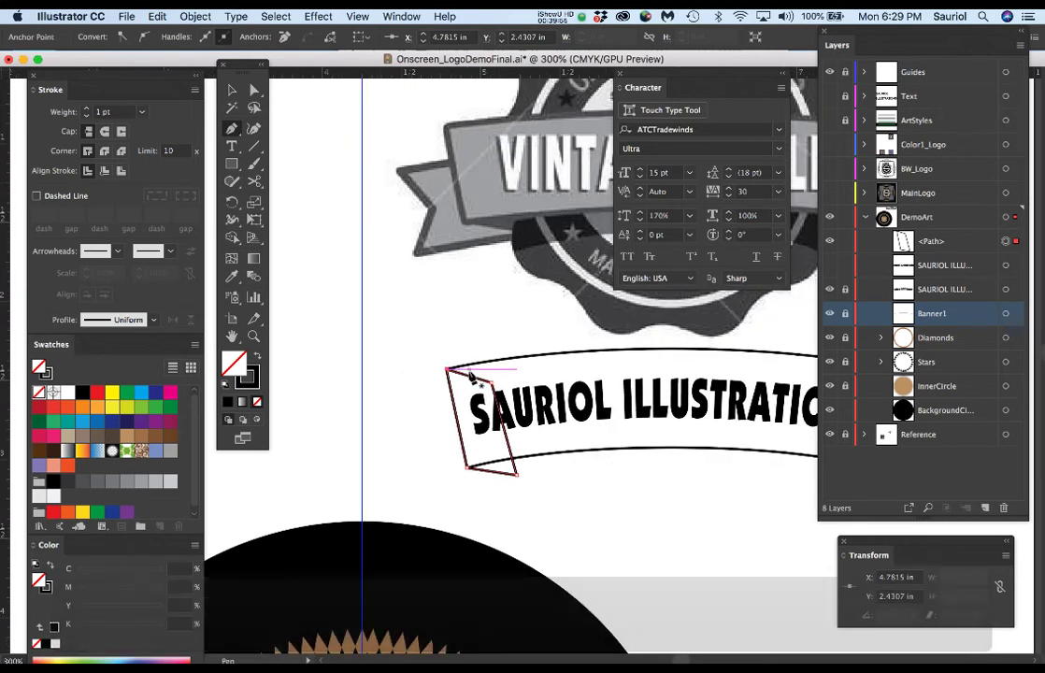
Remove the fold shape's stroke and fill it with the K=70 grey swatch.
click(249, 381)
click(260, 402)
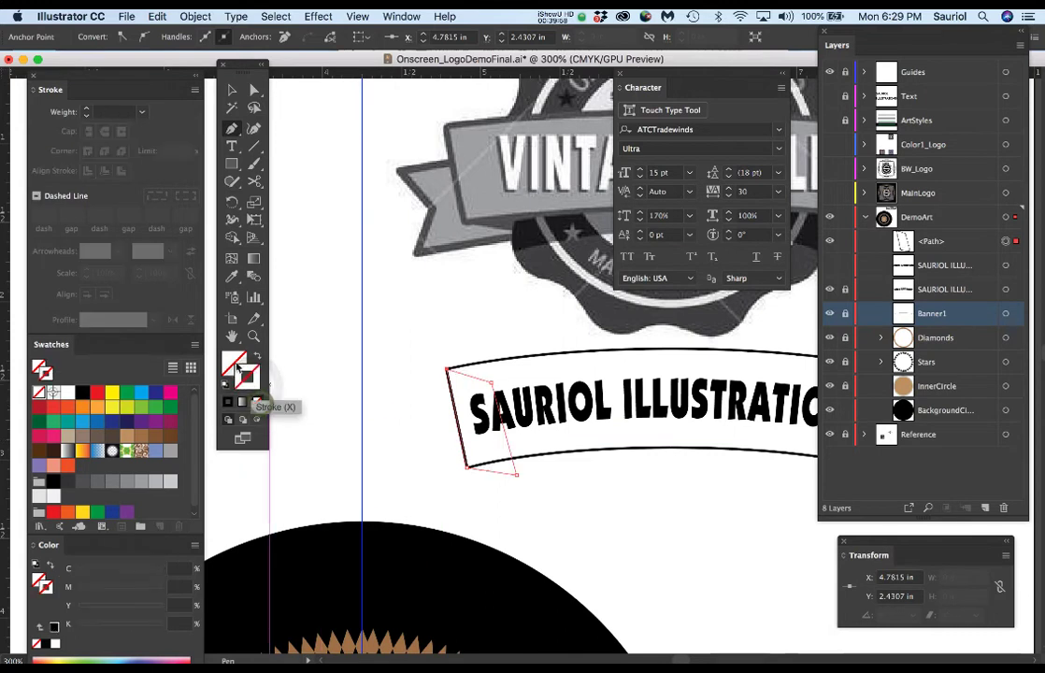
click(230, 361)
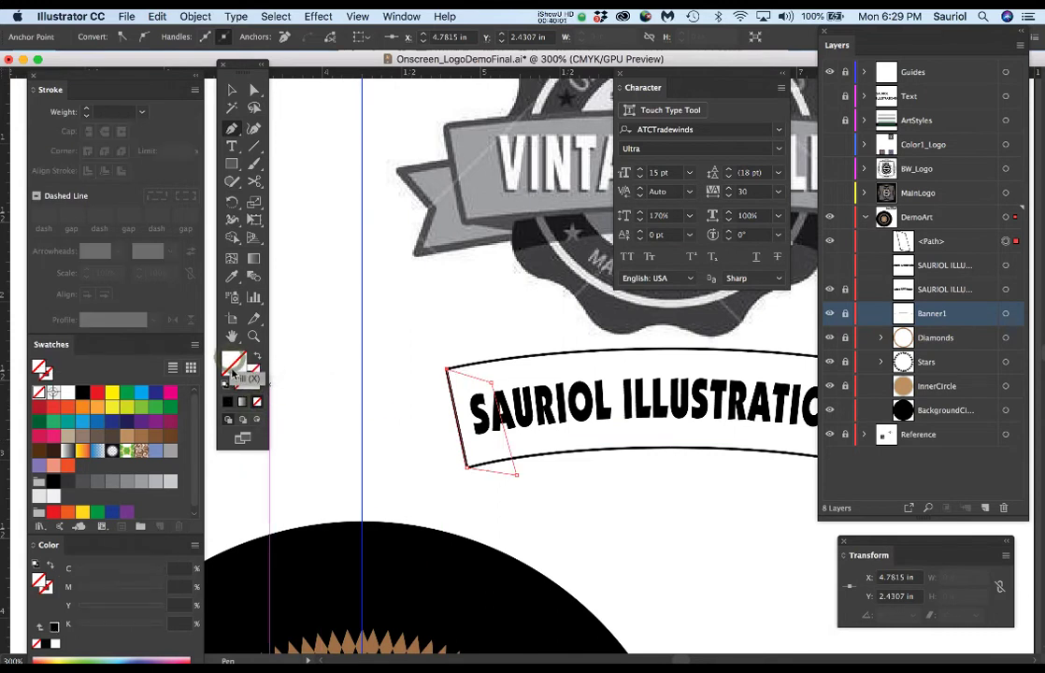
click(97, 484)
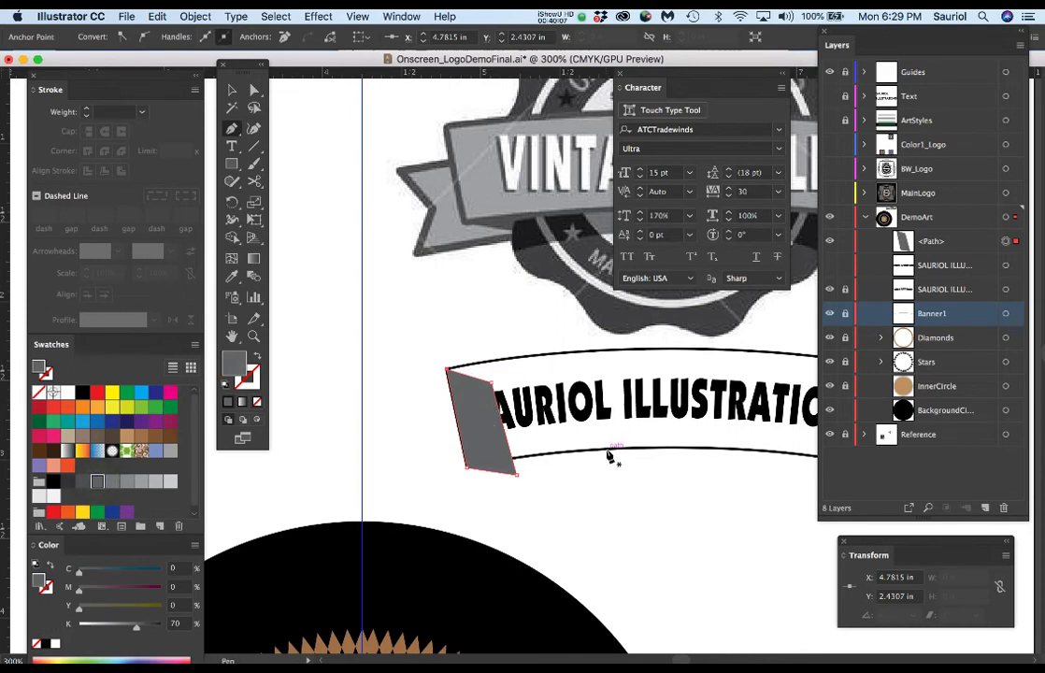
Move the grey fold path directly below Banner1 in the DemoArt stacking order.
click(935, 244)
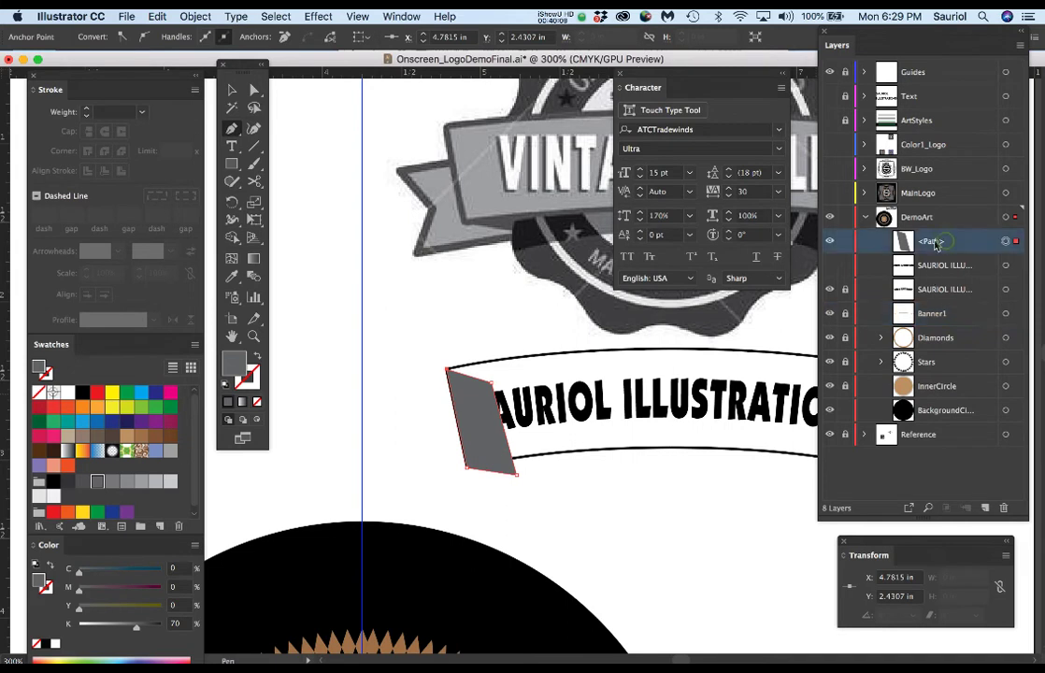
click(940, 242)
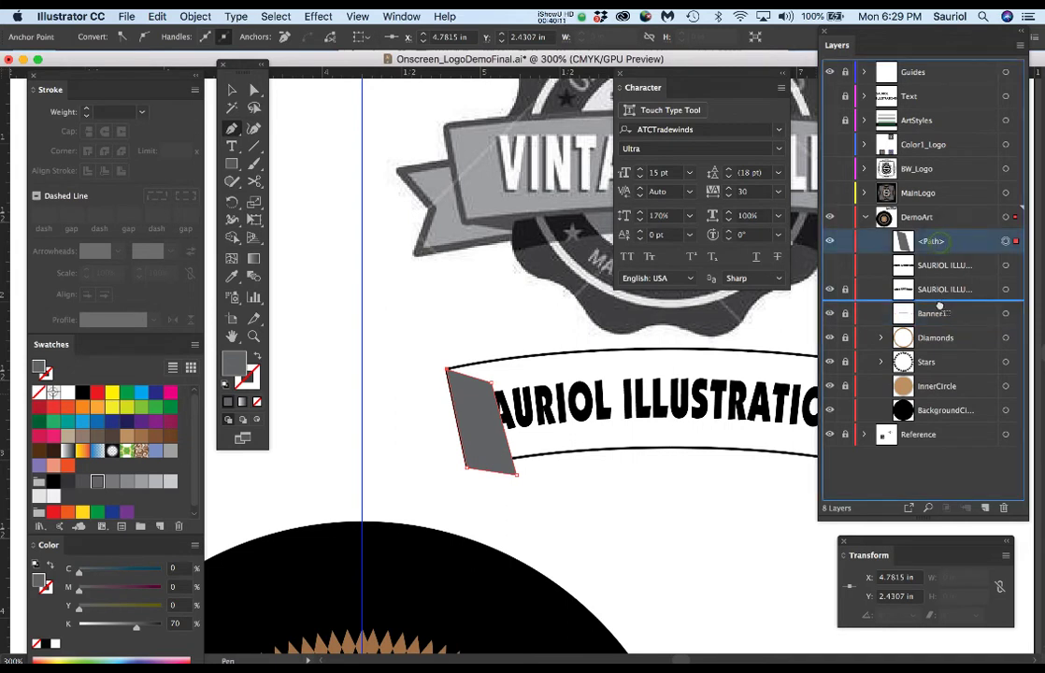
drag(940, 324, 941, 325)
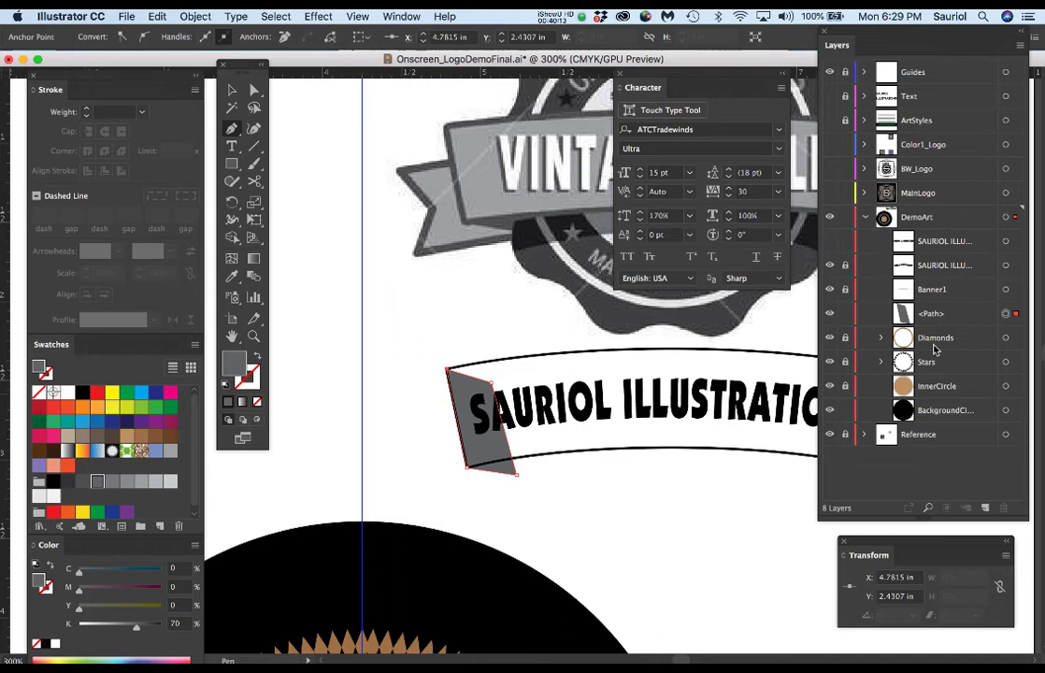
Fill the Banner1 shape with the K=20 light grey swatch, keeping its black outline, and deselect it.
click(1005, 290)
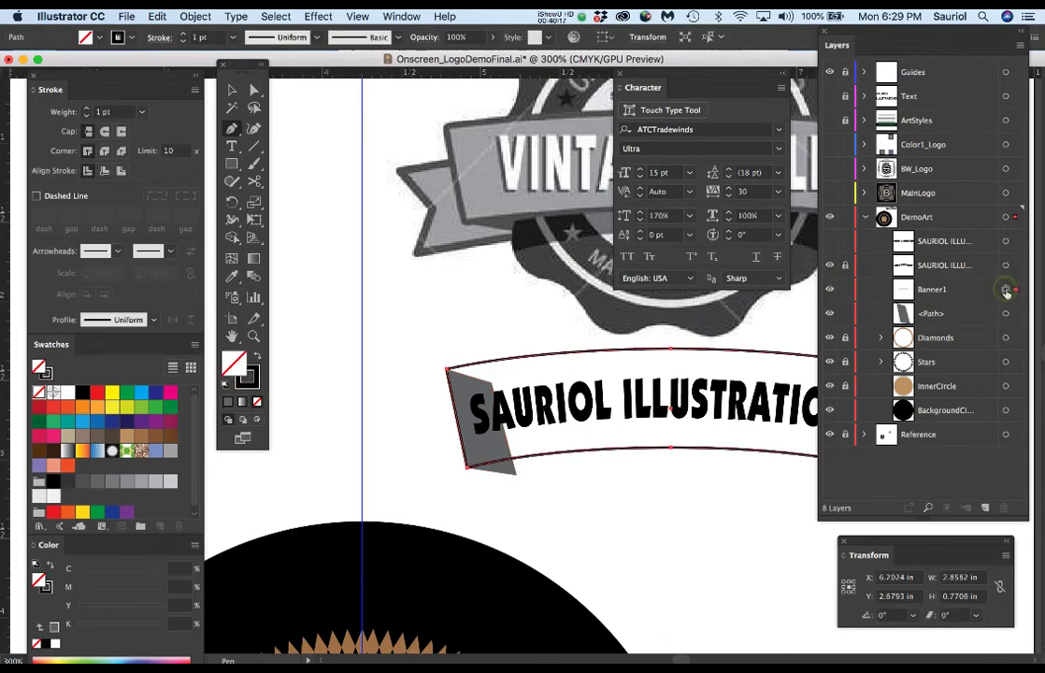
click(253, 380)
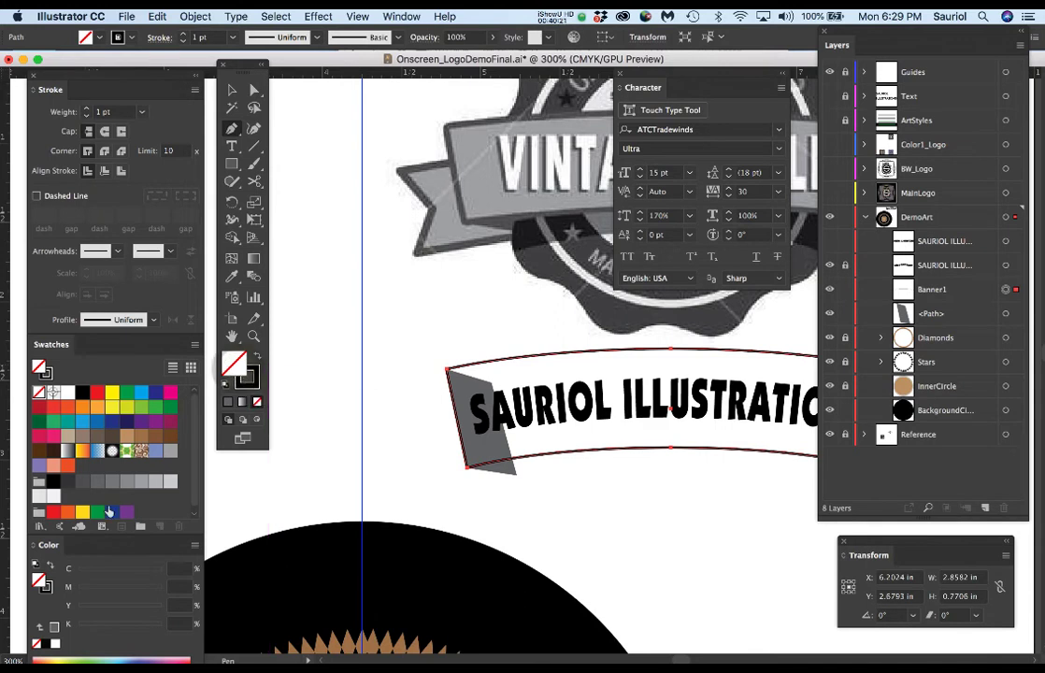
click(170, 481)
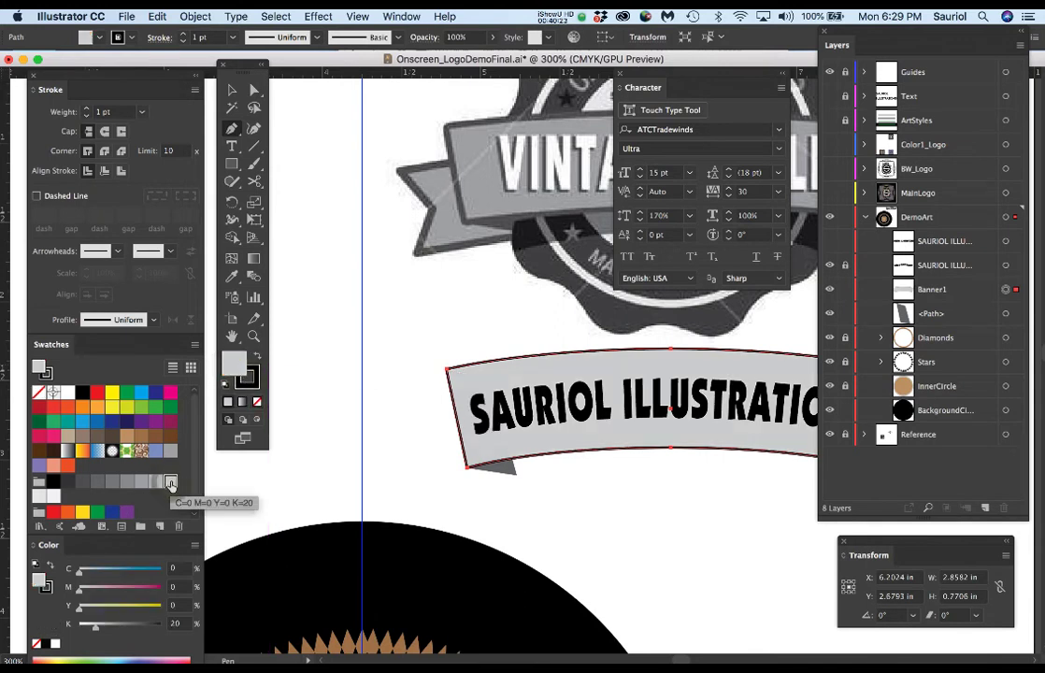
drag(642, 502, 545, 473)
scroll(416, 463, up, 2)
click(410, 462)
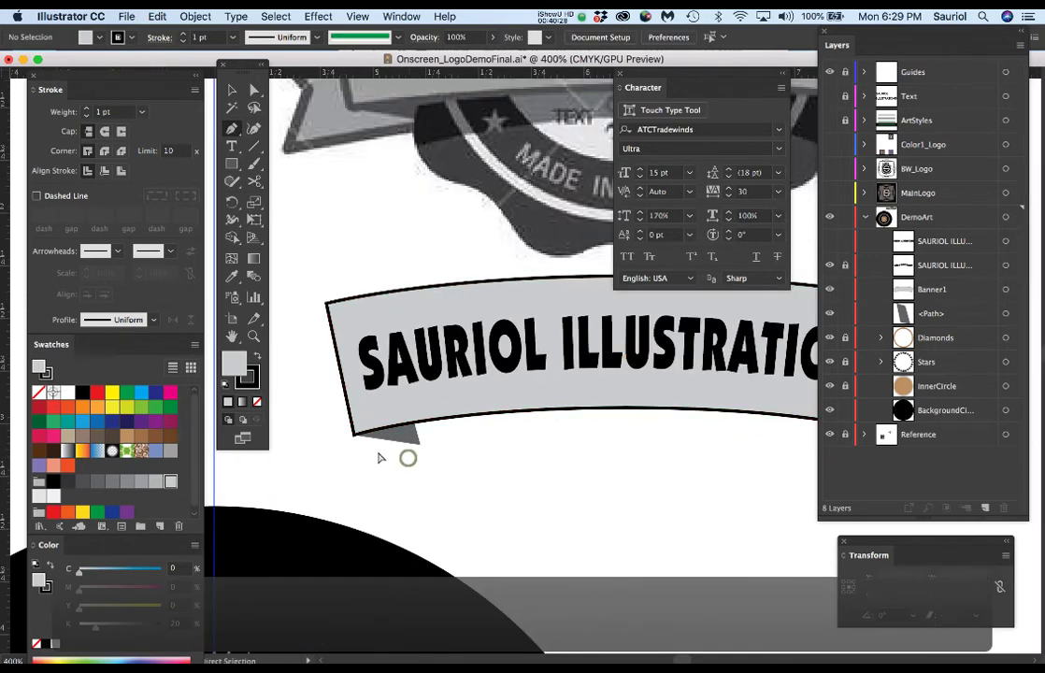
Move the fold's lower-left anchor point to the outer corner of the banner's black stroke and deselect it.
scroll(355, 450, up, 3)
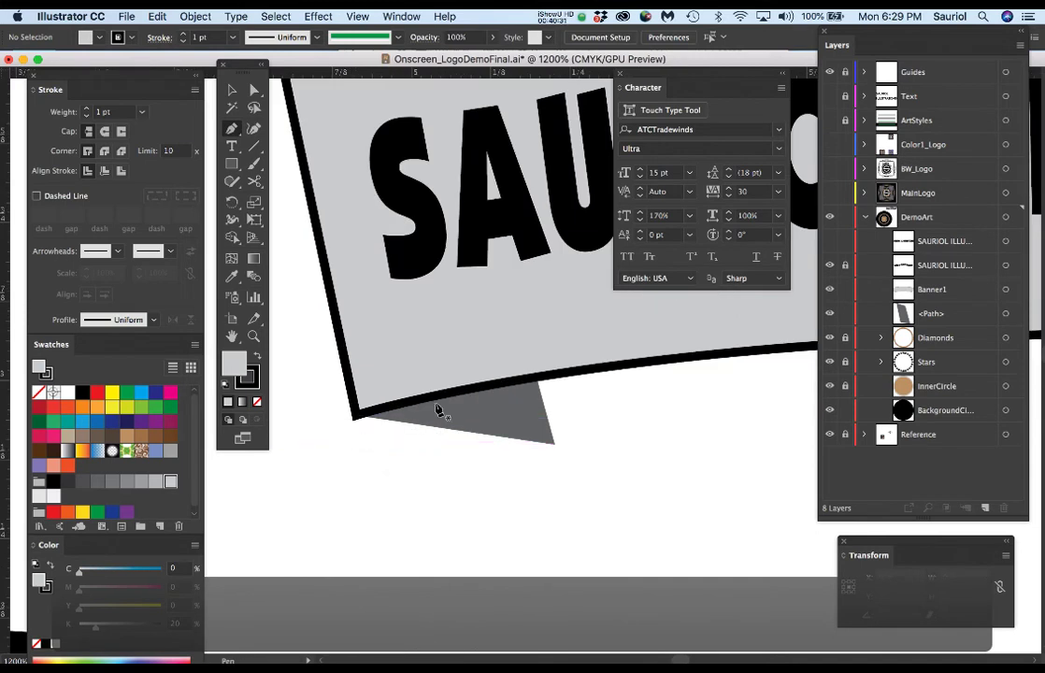
super+click(478, 415)
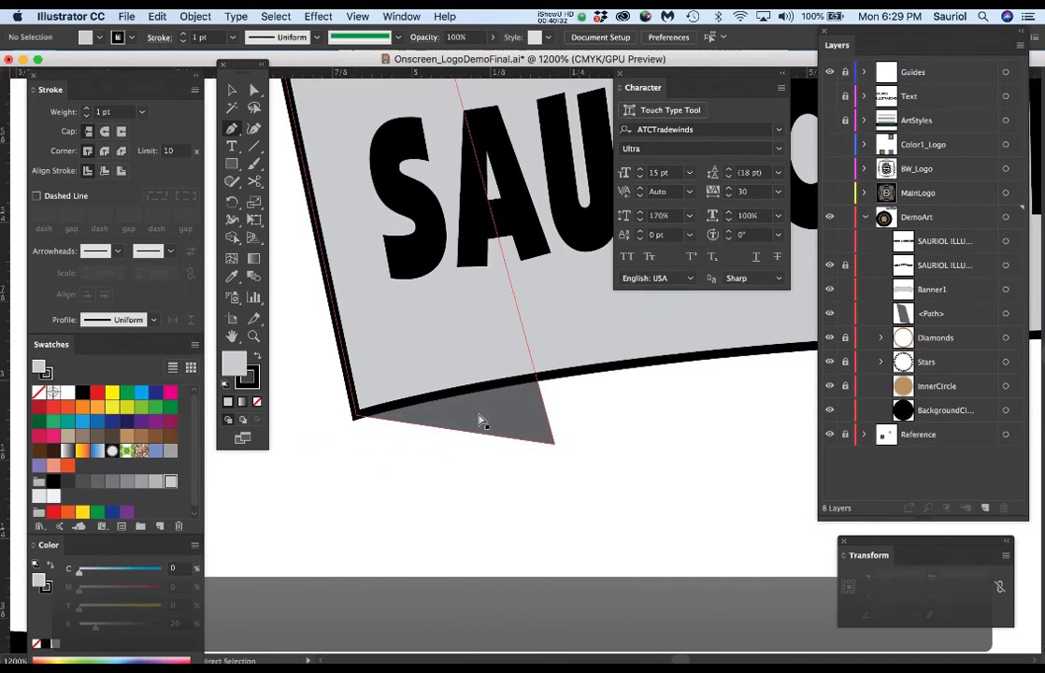
click(400, 418)
key(a)
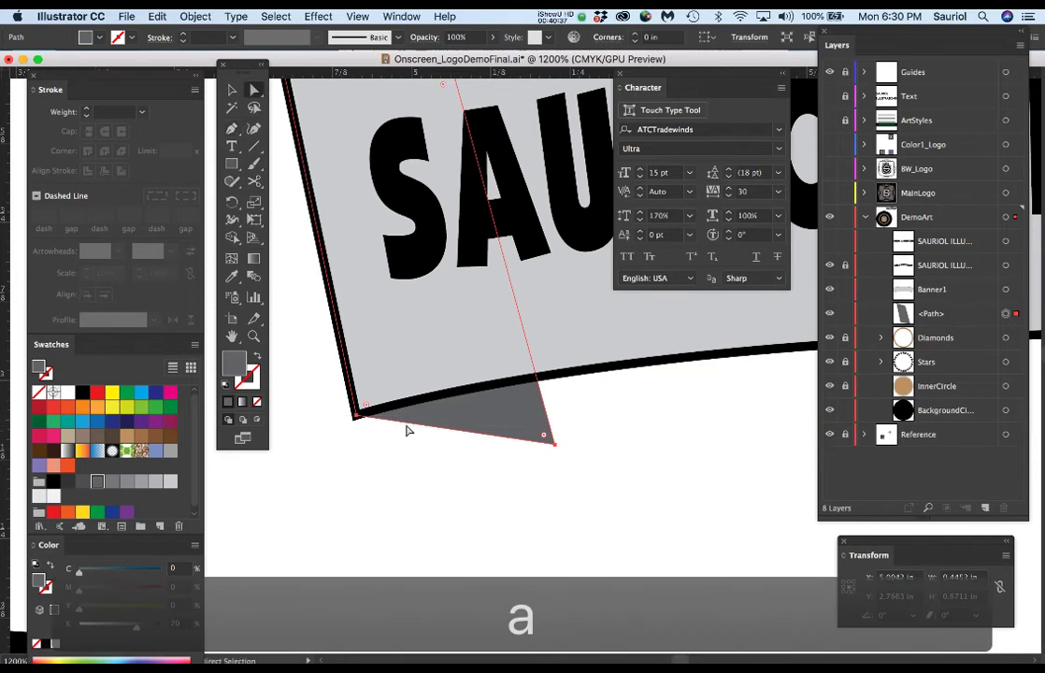
scroll(339, 425, up, 3)
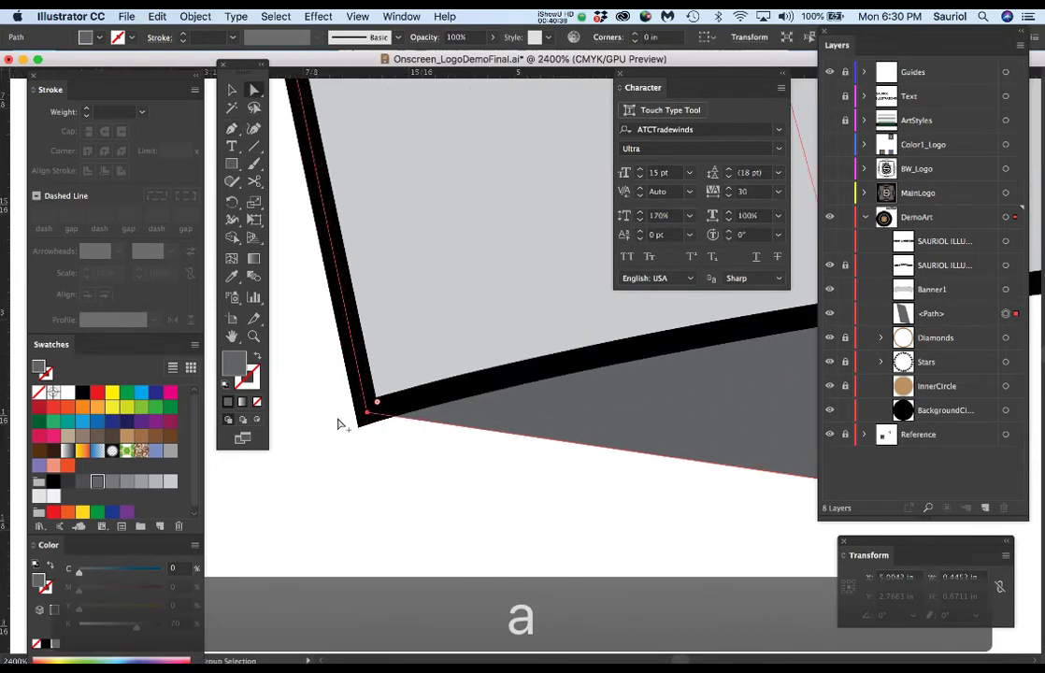
drag(366, 412, 360, 432)
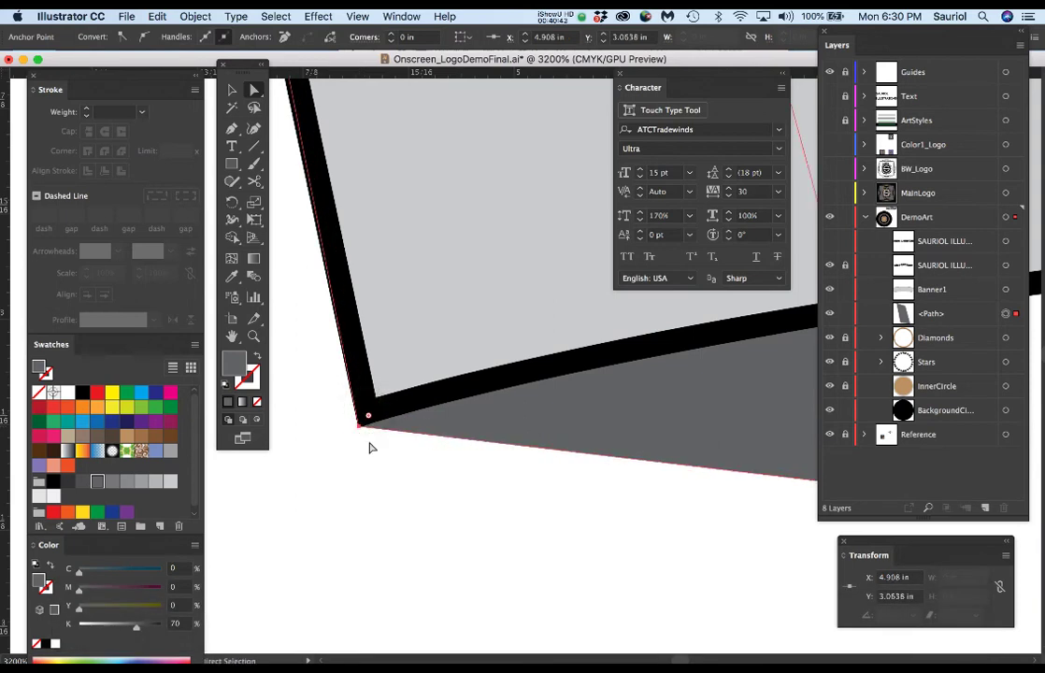
click(369, 445)
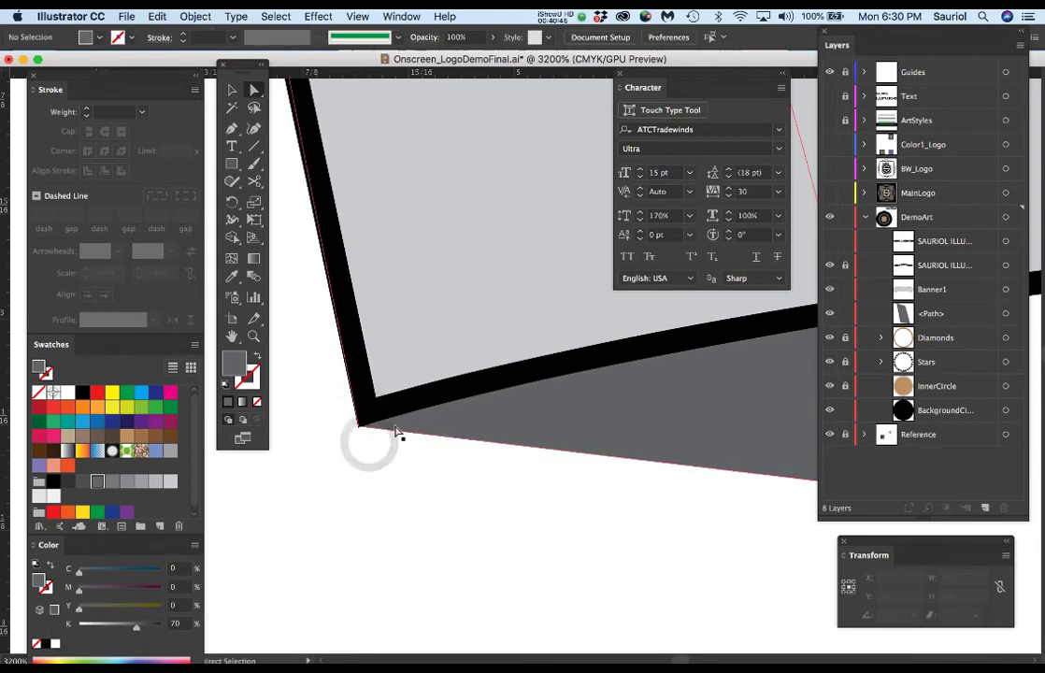
click(361, 431)
click(359, 428)
click(368, 447)
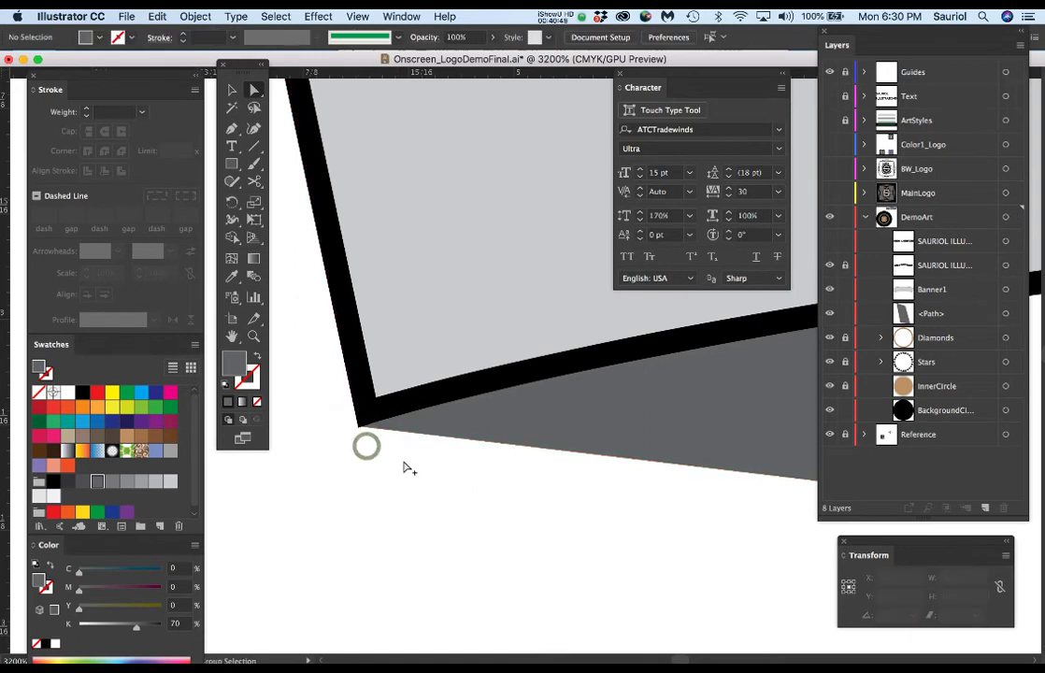
Lock the fold path and Banner1, and save the document.
scroll(406, 469, down, 4)
scroll(405, 469, down, 5)
scroll(408, 472, up, 1)
drag(443, 499, 525, 520)
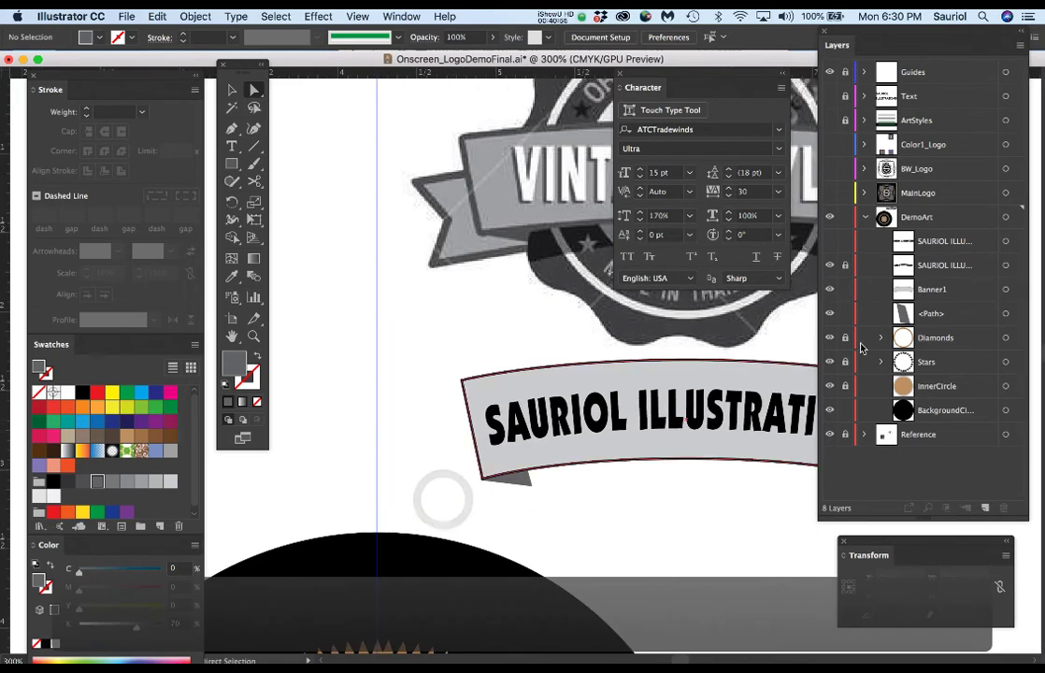
click(844, 319)
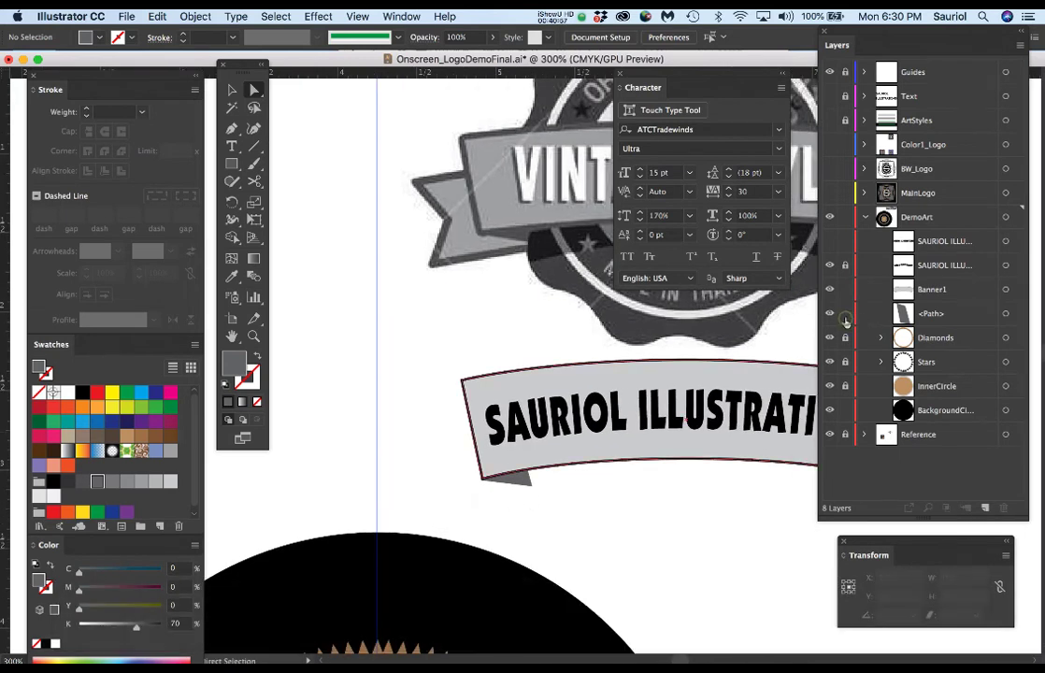
click(844, 289)
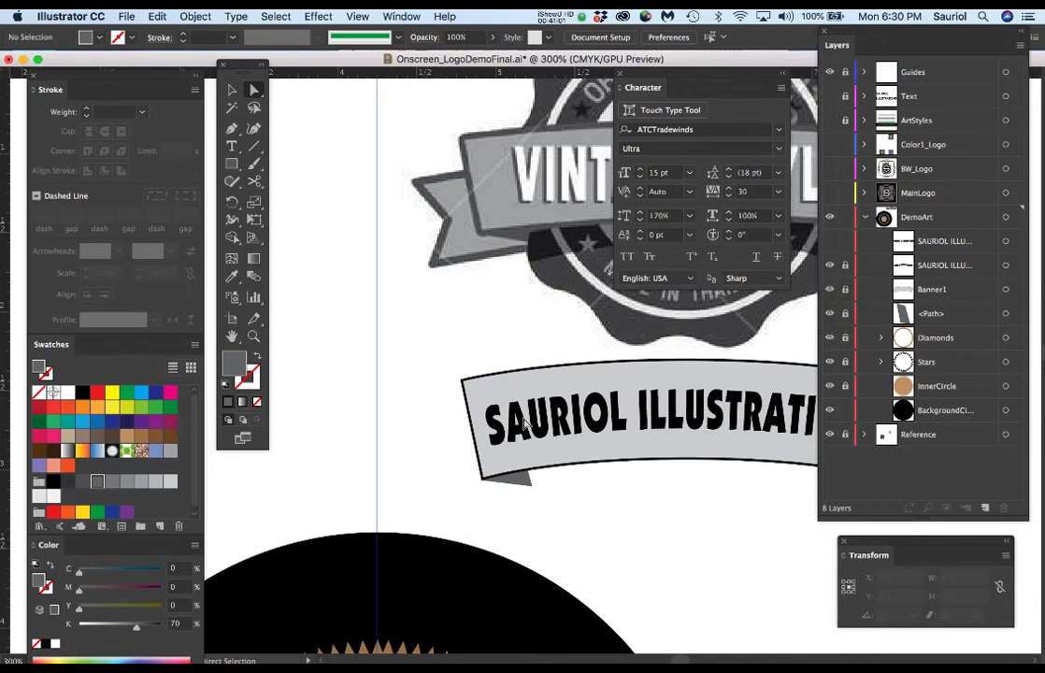
key(p)
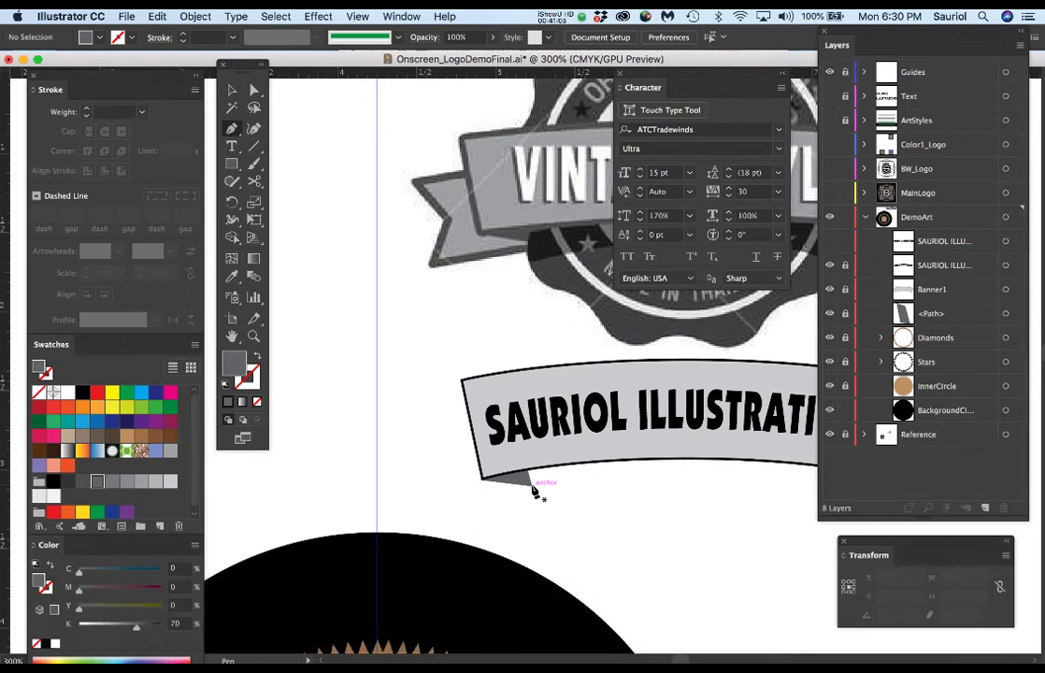
key(super+s)
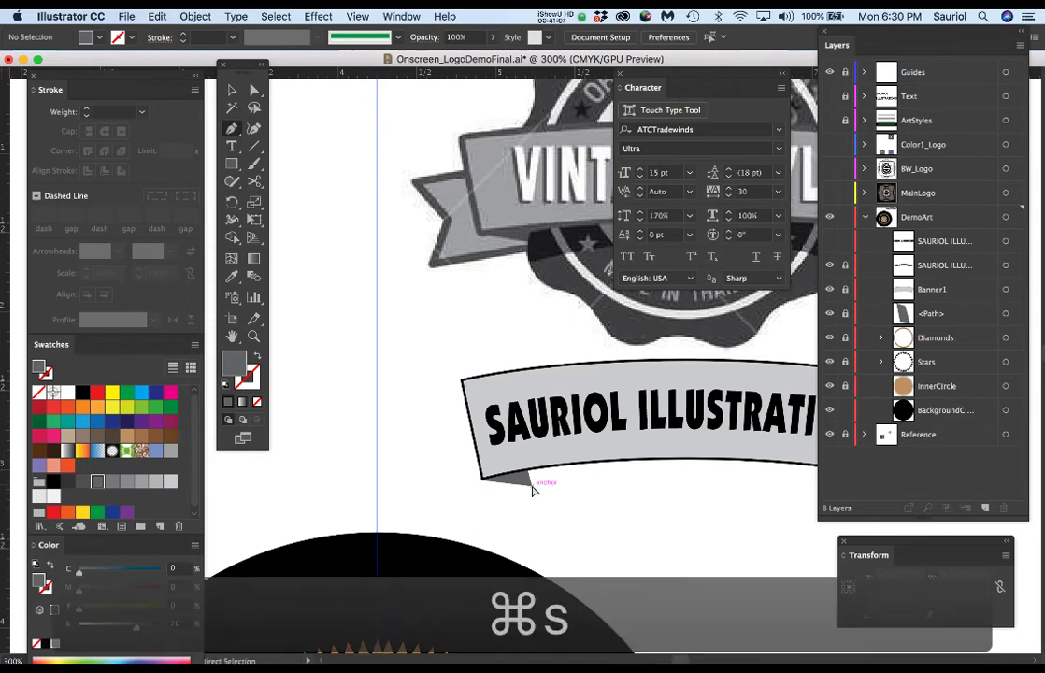
Draw a five-point notched ribbon tail with the Pen tool, from the fold's free lower corner around to the banner's upper-left end.
click(529, 486)
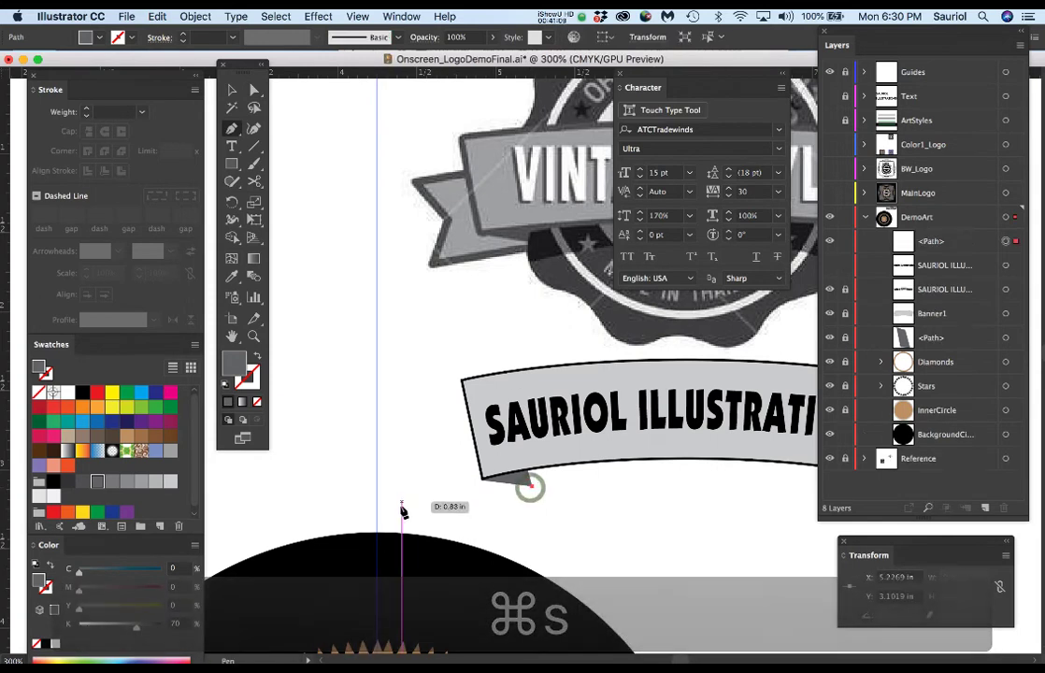
drag(408, 517, 395, 529)
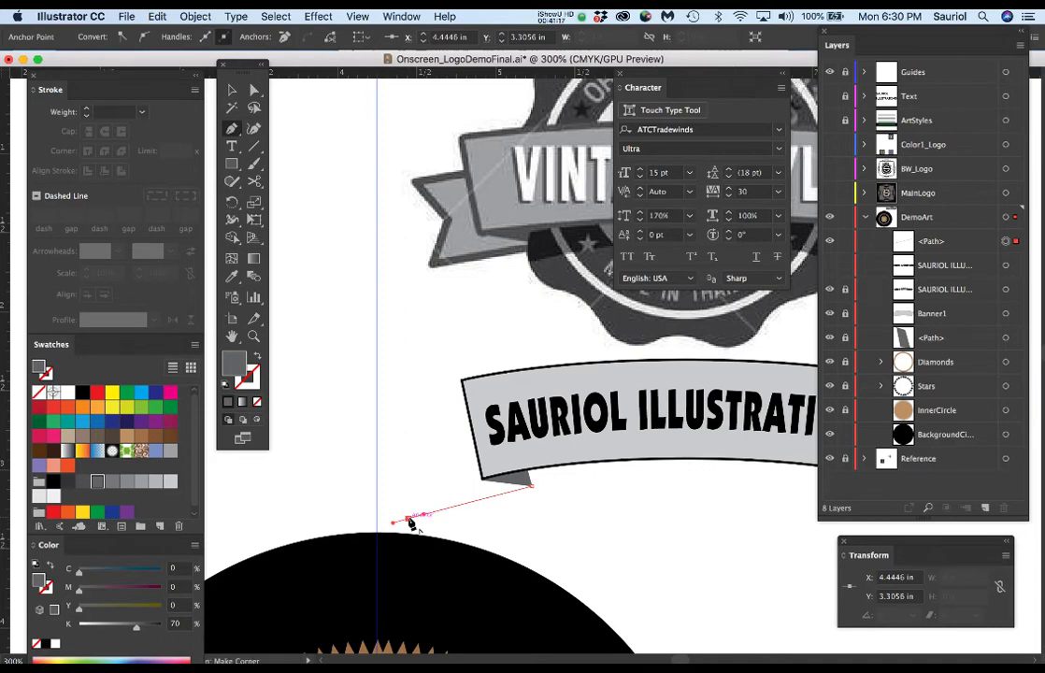
click(409, 519)
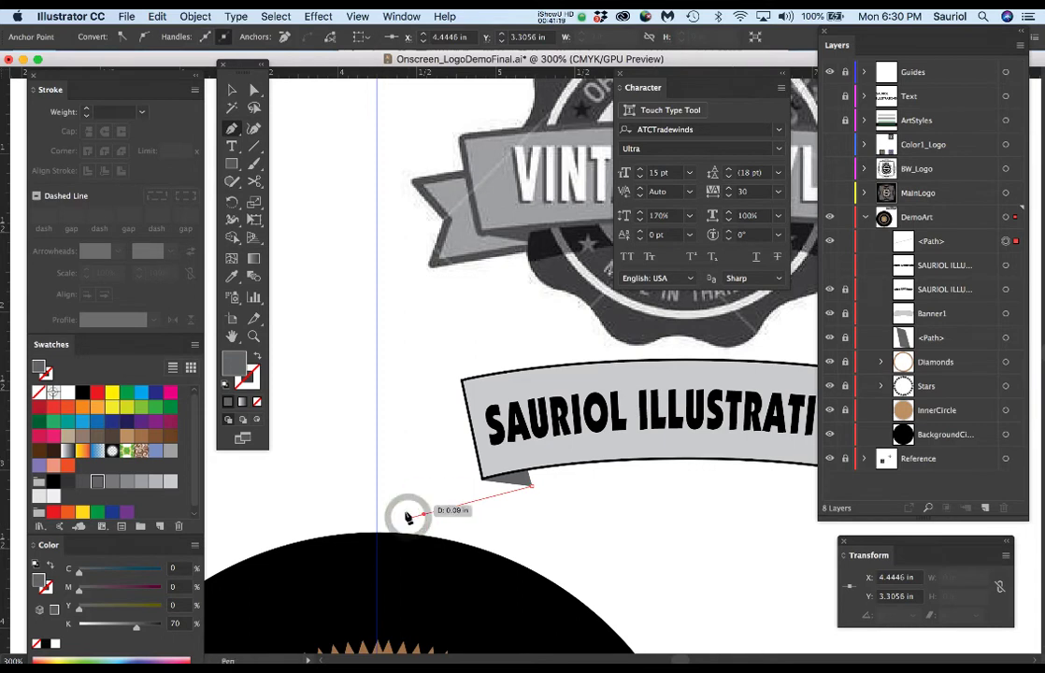
click(424, 458)
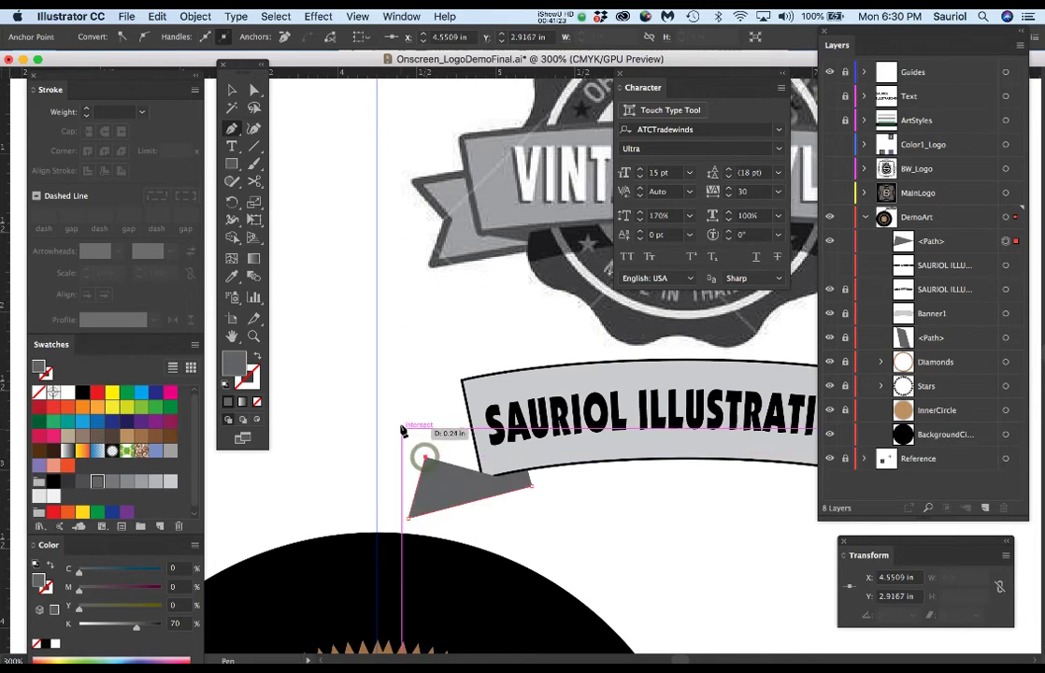
click(394, 418)
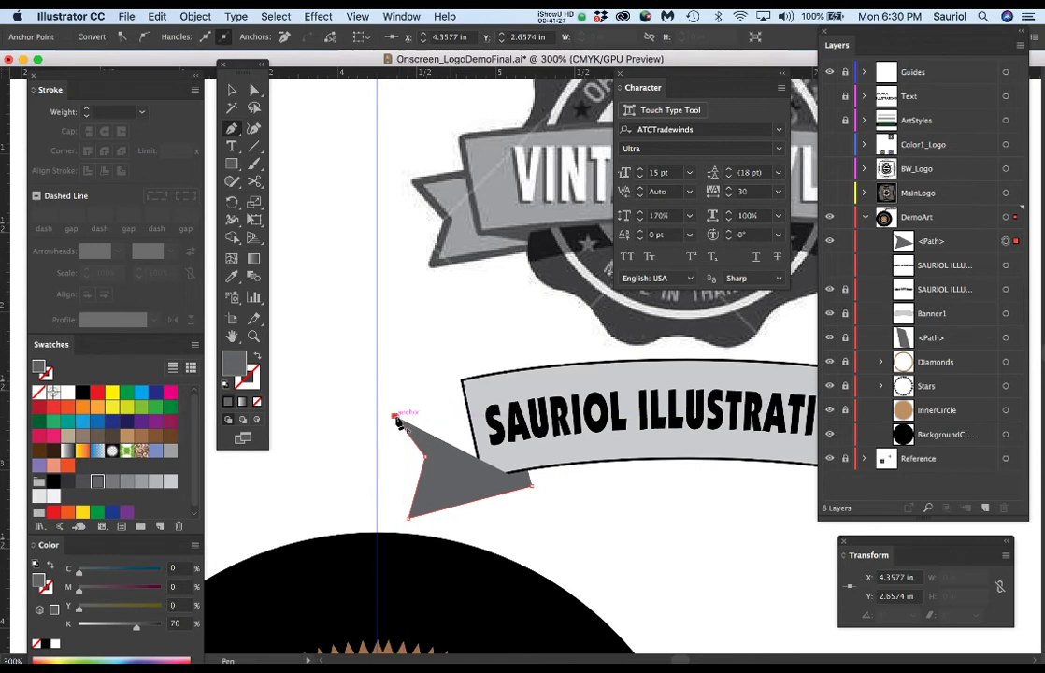
drag(432, 408, 432, 410)
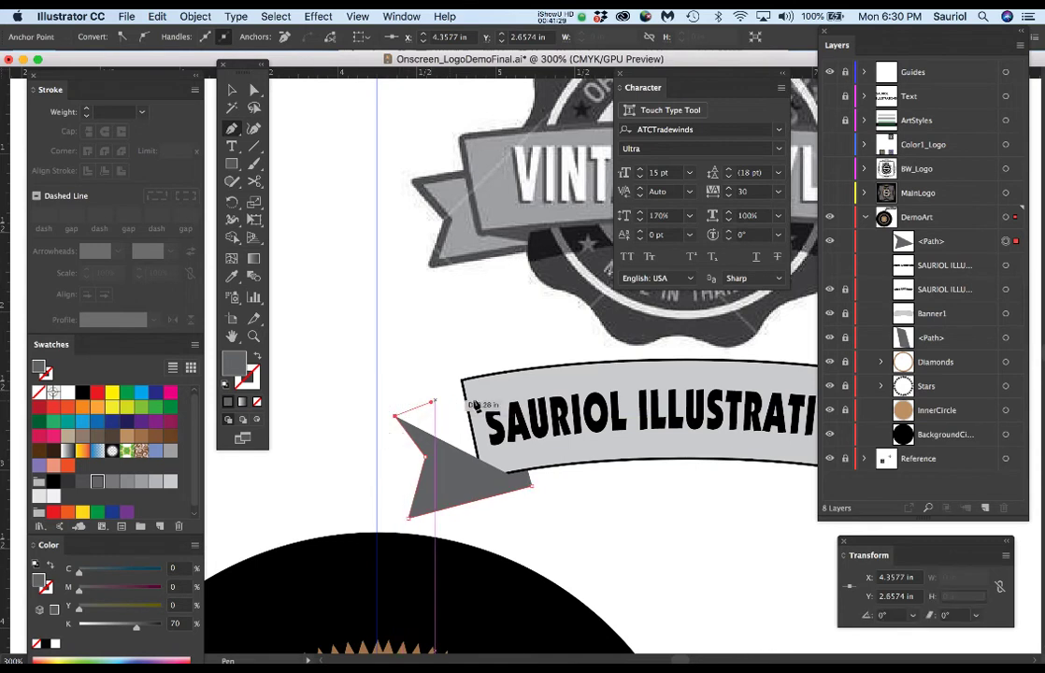
click(504, 381)
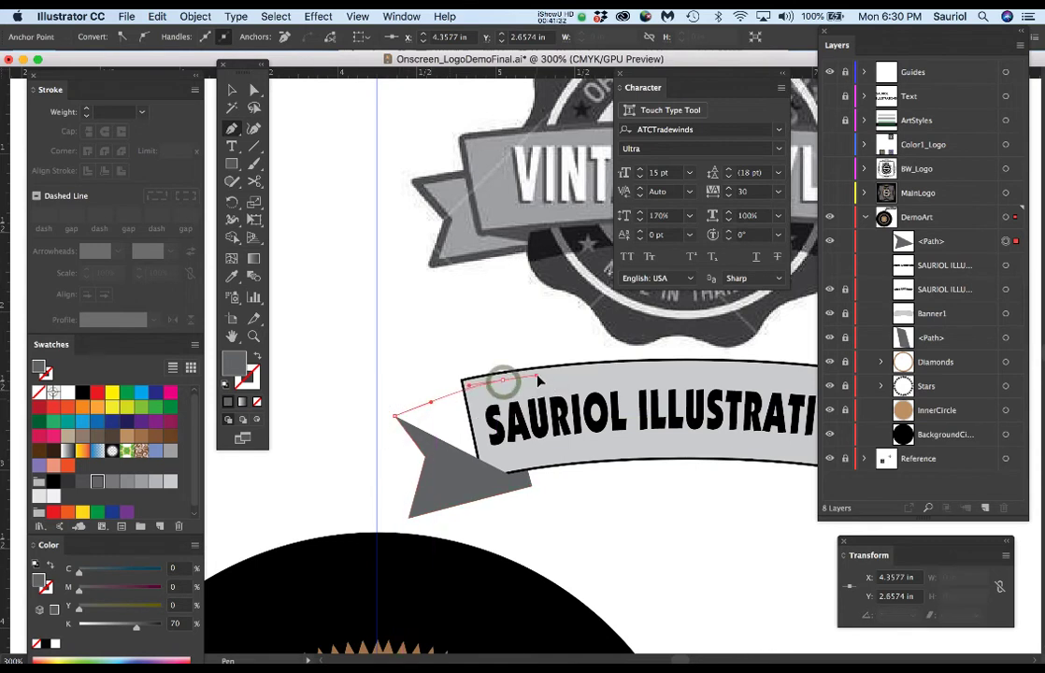
click(534, 492)
key(super+z)
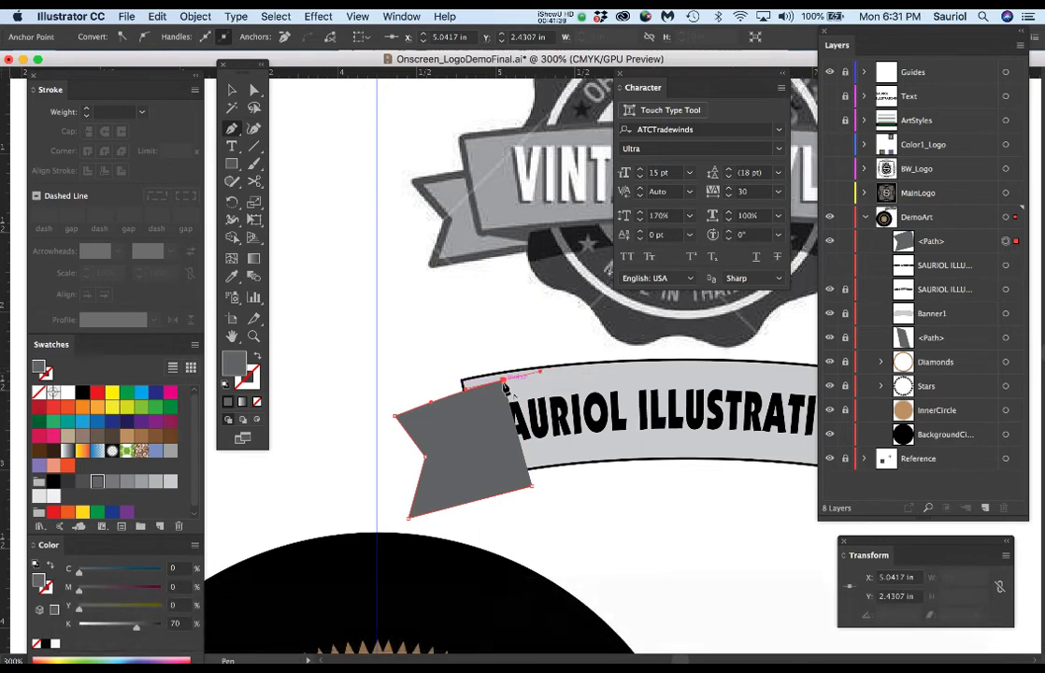
Redirect the last anchor's handle along the closing edge and close the ribbon tail at its starting anchor.
scroll(506, 386, up, 1)
scroll(509, 391, up, 2)
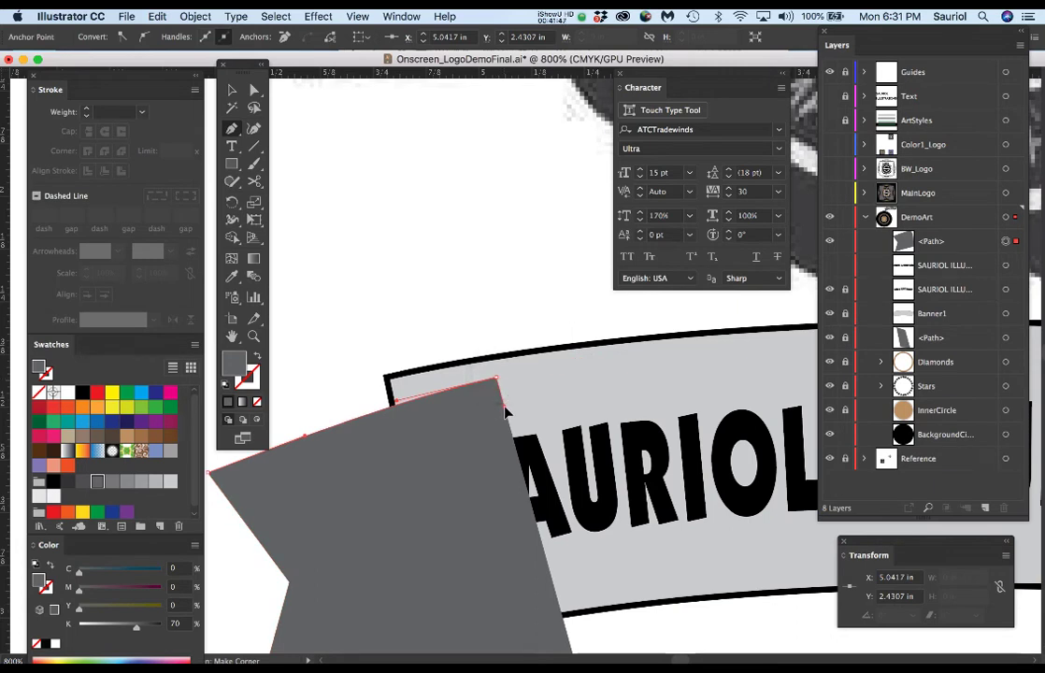
scroll(535, 459, down, 1)
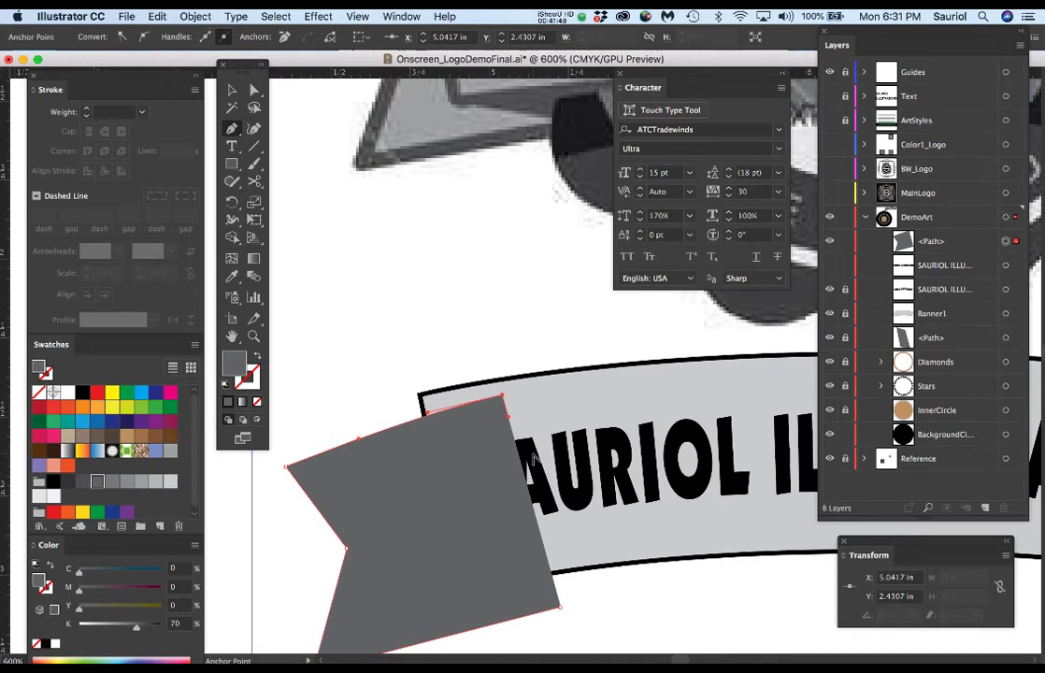
click(559, 609)
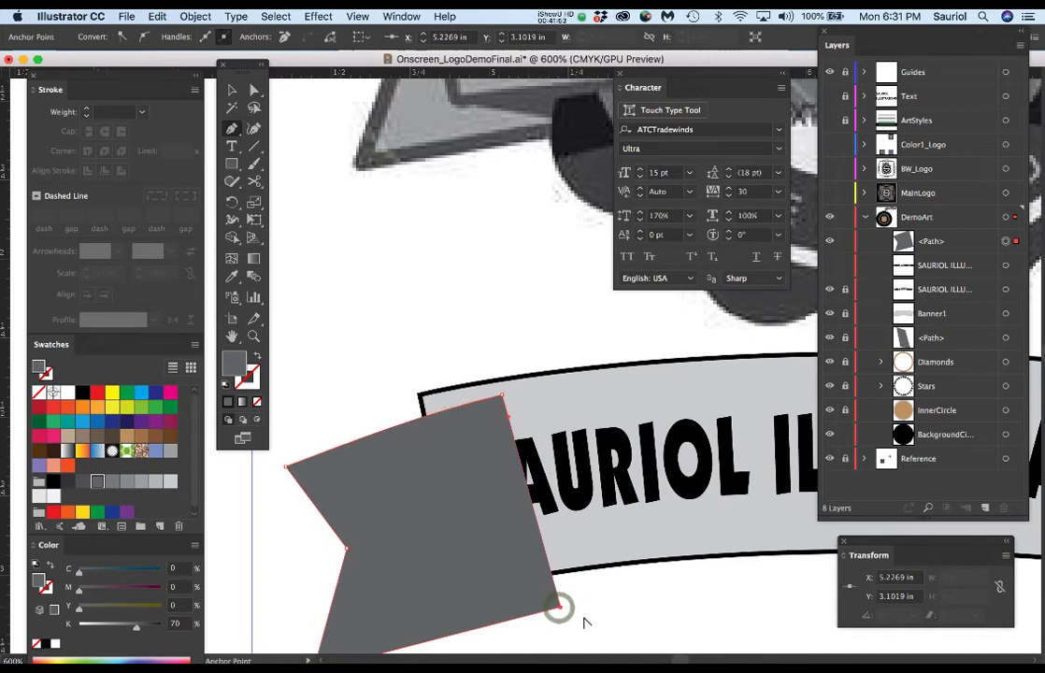
drag(594, 599, 591, 514)
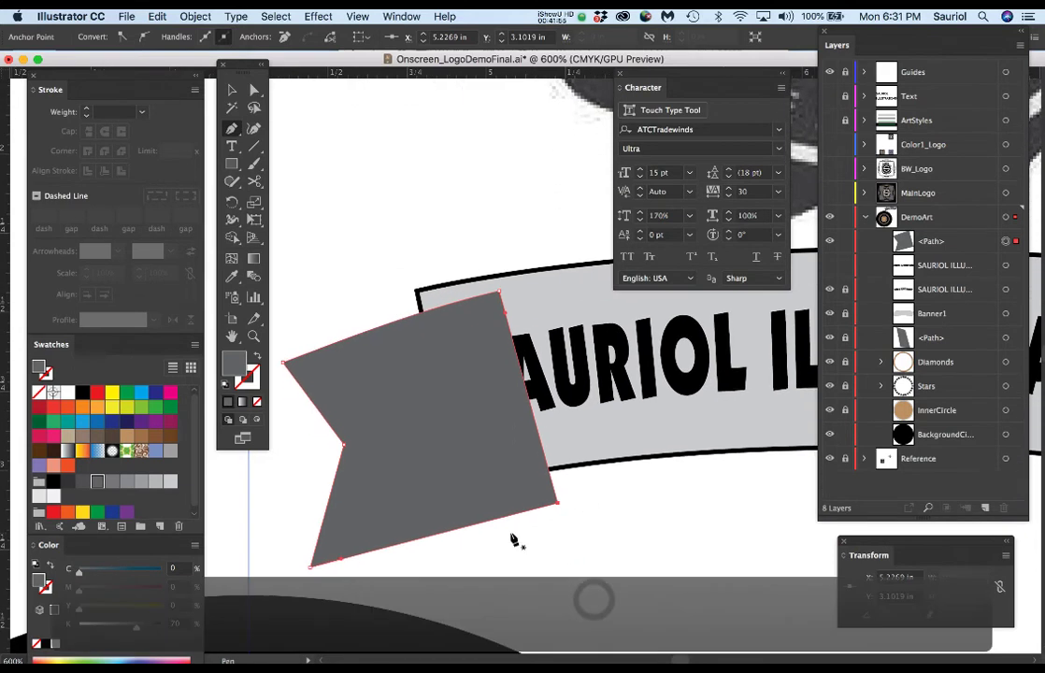
scroll(459, 540, down, 1)
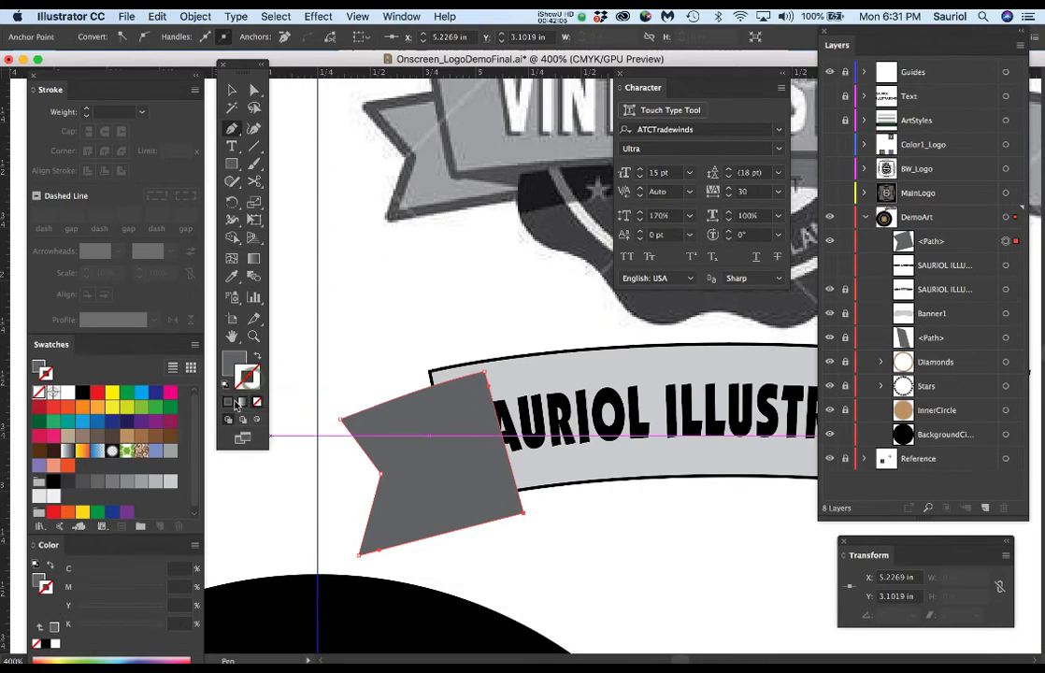
Try to give the ribbon tail a black stroke through the stroke's Color Picker.
click(250, 380)
double_click(247, 385)
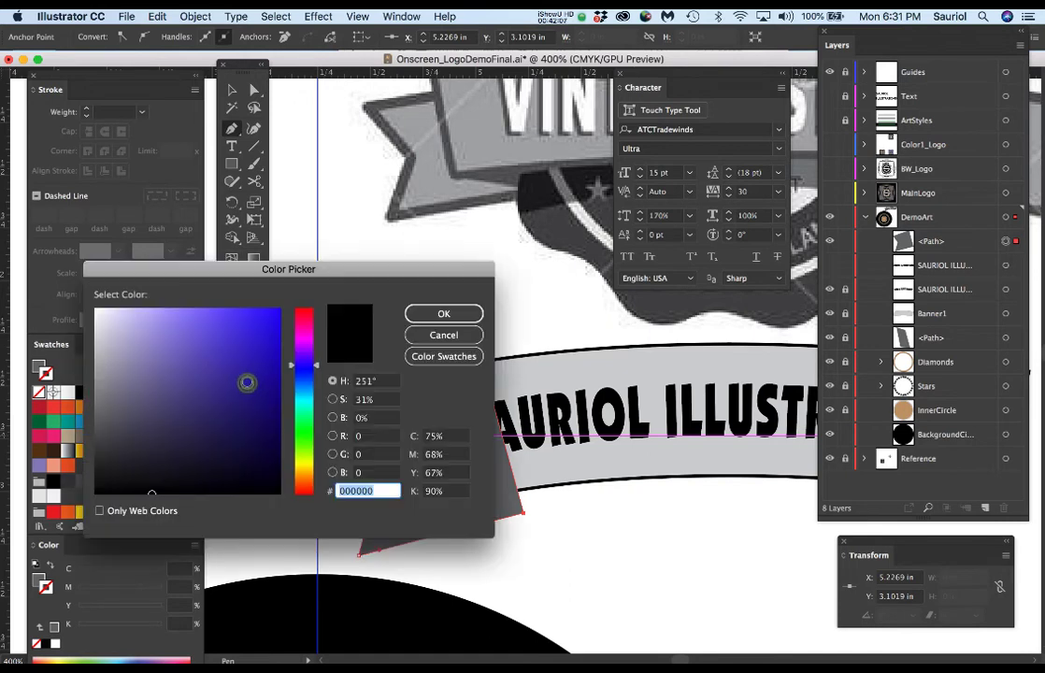
mouse_move(245, 385)
mouse_down()
mouse_move(264, 485)
mouse_move(290, 495)
mouse_up()
click(467, 315)
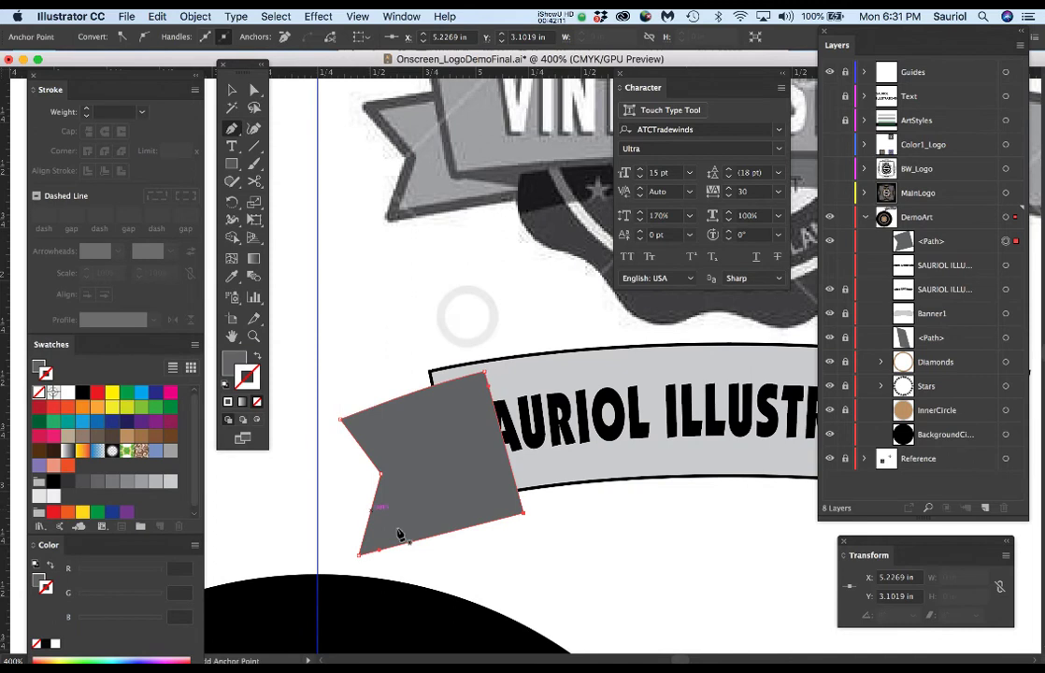
click(461, 553)
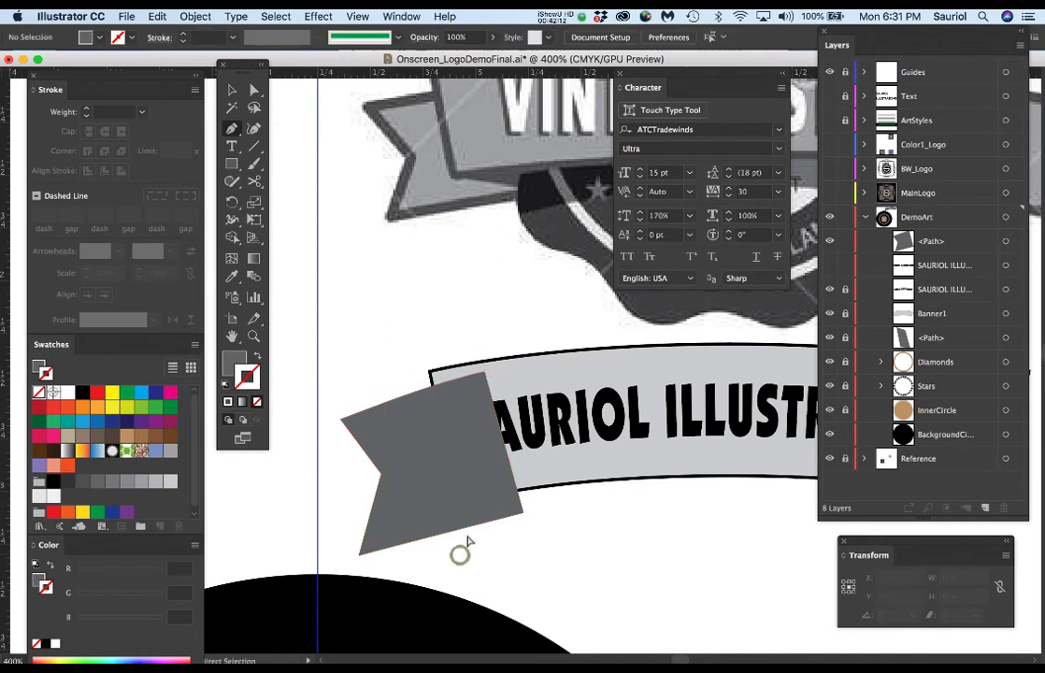
click(247, 375)
double_click(248, 375)
drag(248, 371, 260, 447)
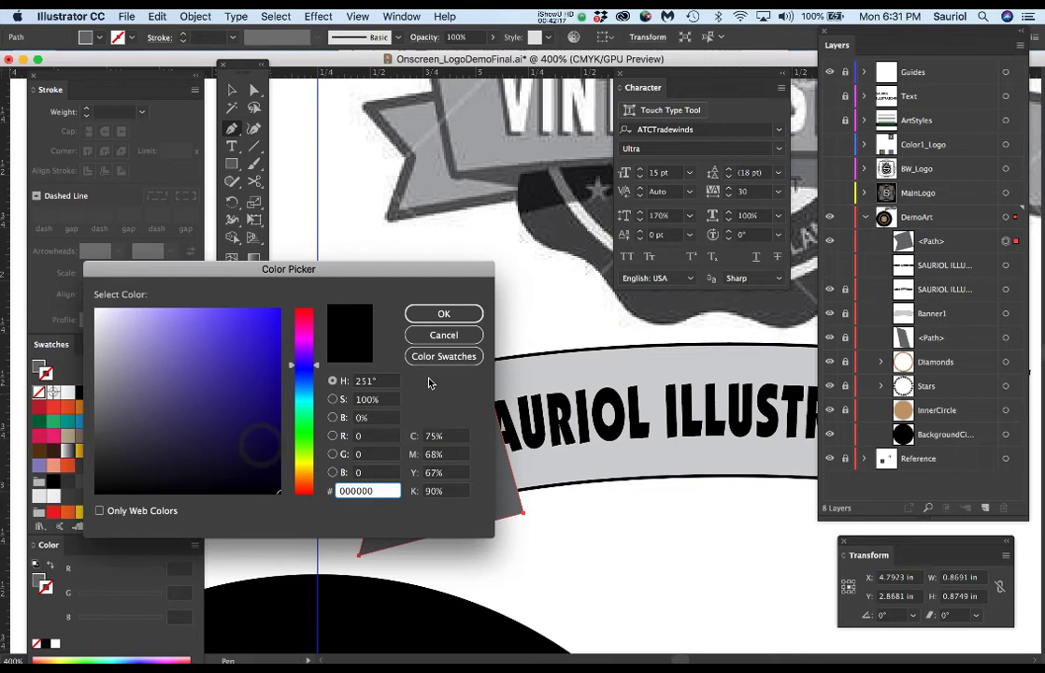
click(444, 315)
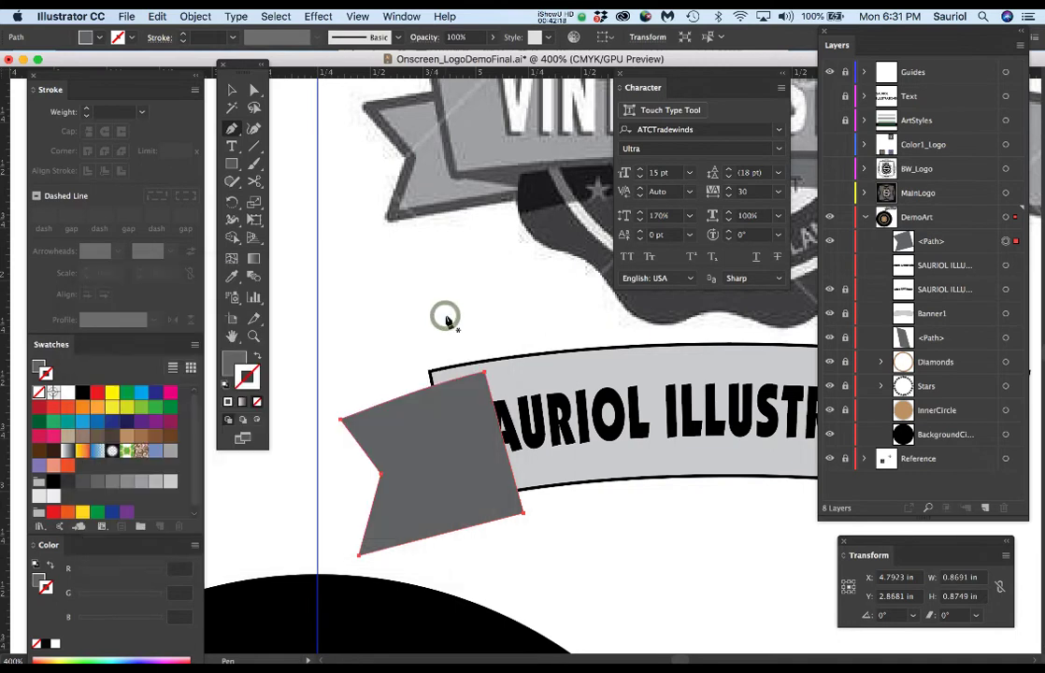
Apply a 1 pt black stroke to the ribbon tail and move its path directly below the fold in the DemoArt stacking order.
click(82, 391)
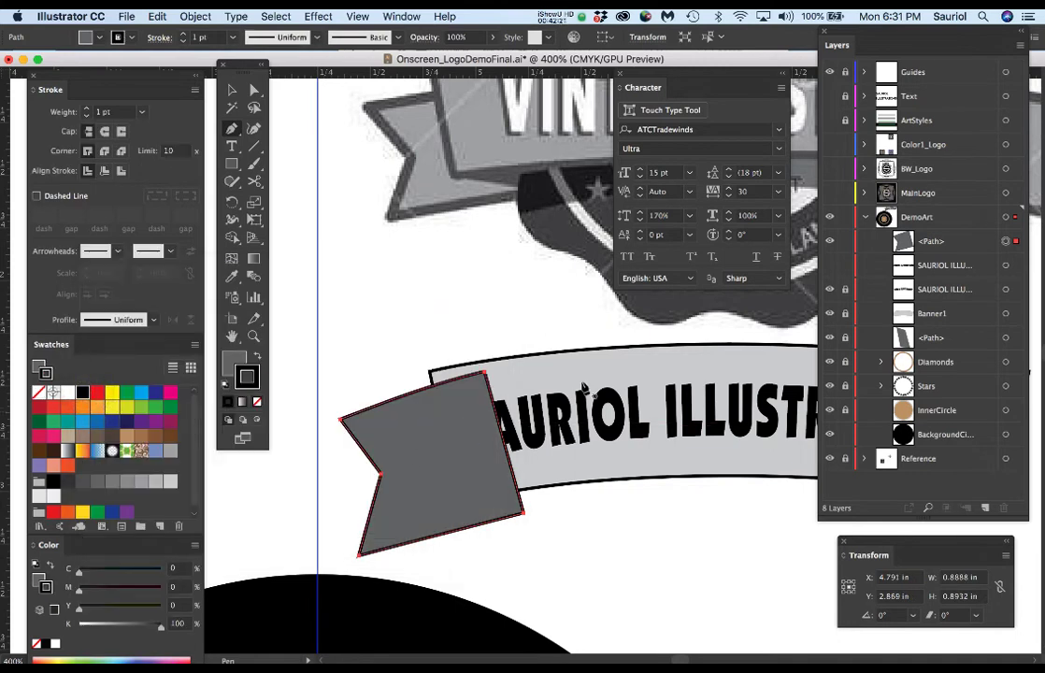
drag(945, 242, 947, 353)
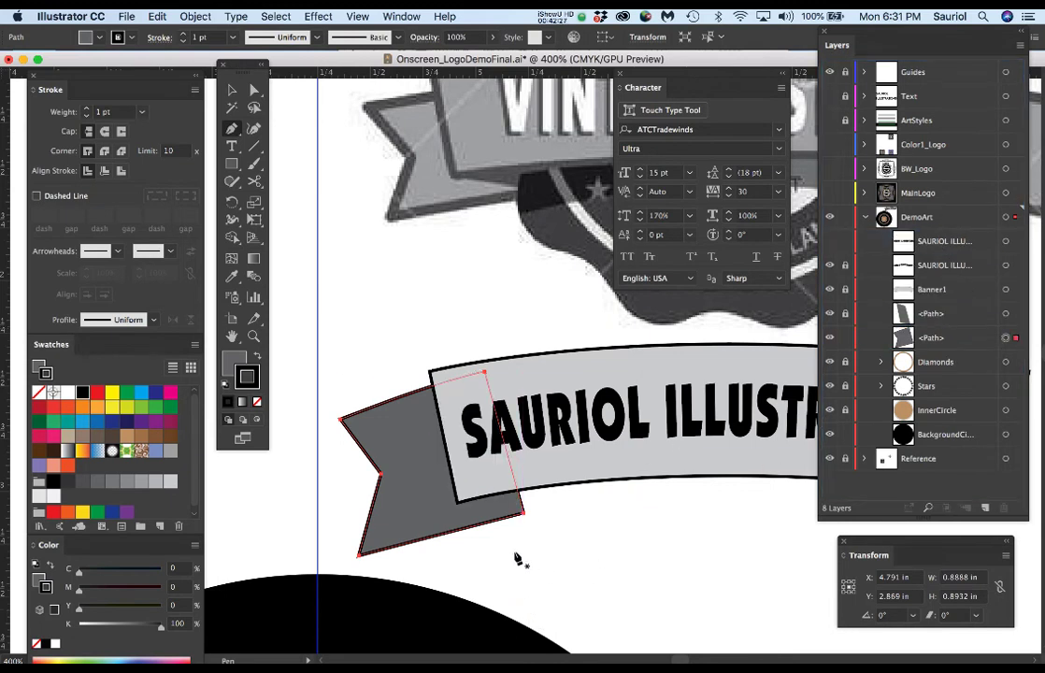
scroll(479, 549, up, 1)
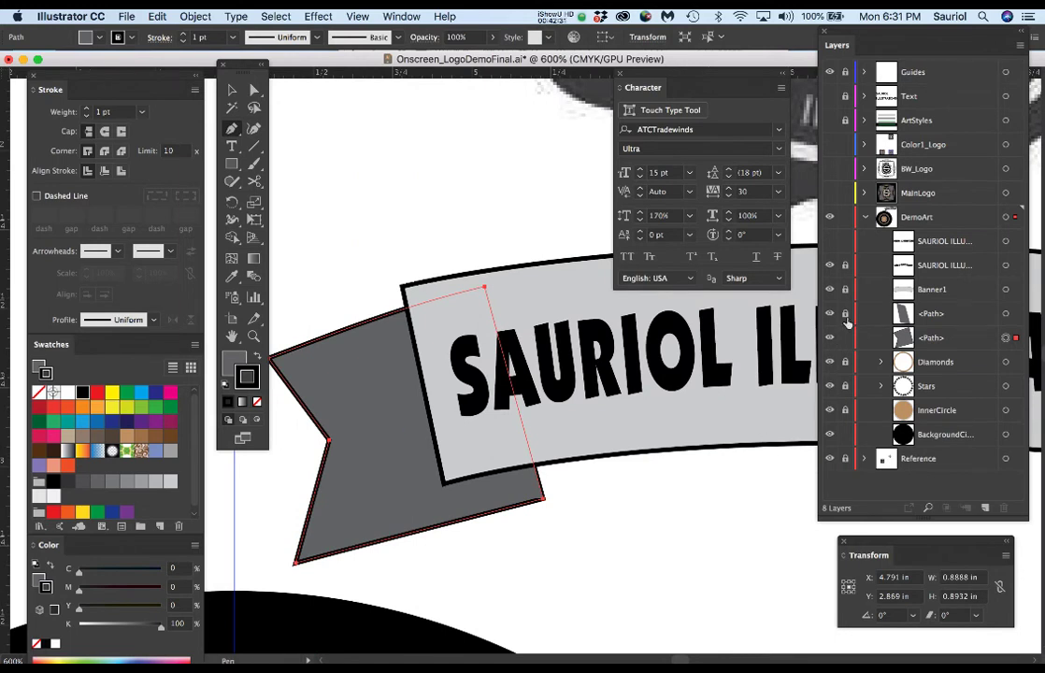
click(1006, 313)
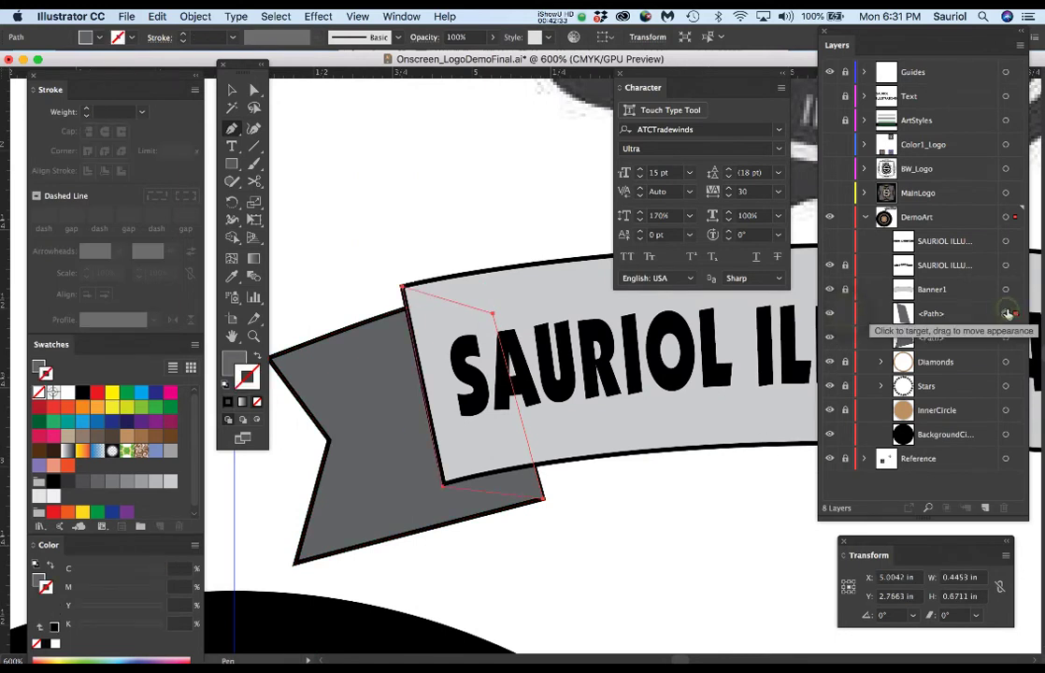
scroll(571, 362, down, 1)
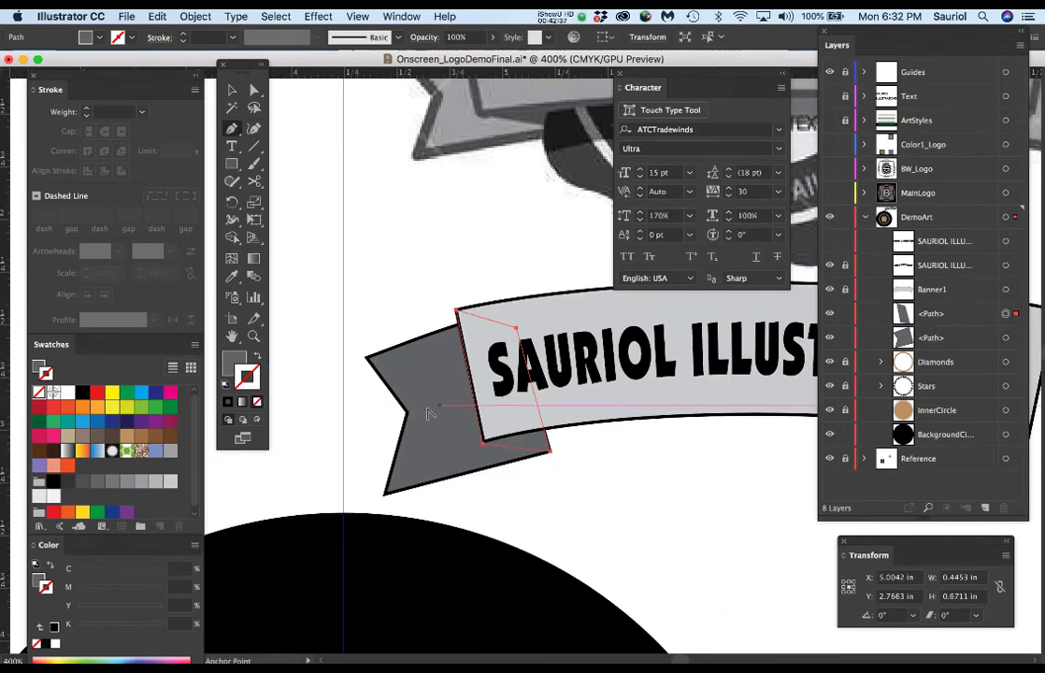
Fill the ribbon tail with a grey swatch lighter than the fold, and deselect it.
click(435, 443)
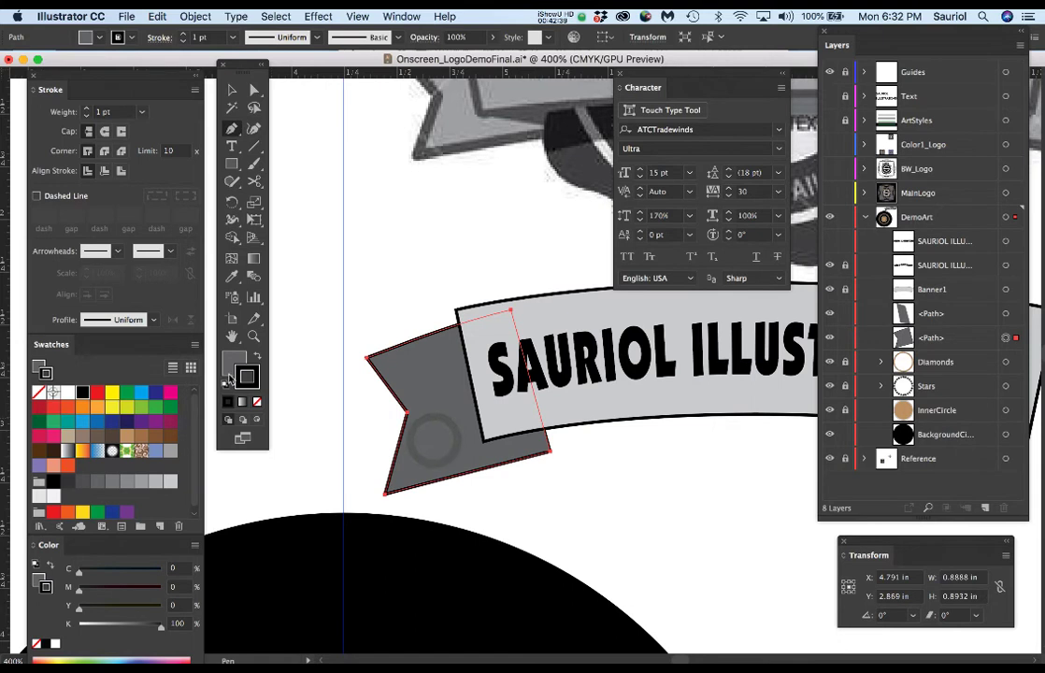
drag(154, 484, 233, 365)
super+click(532, 495)
alt+super+click(526, 495)
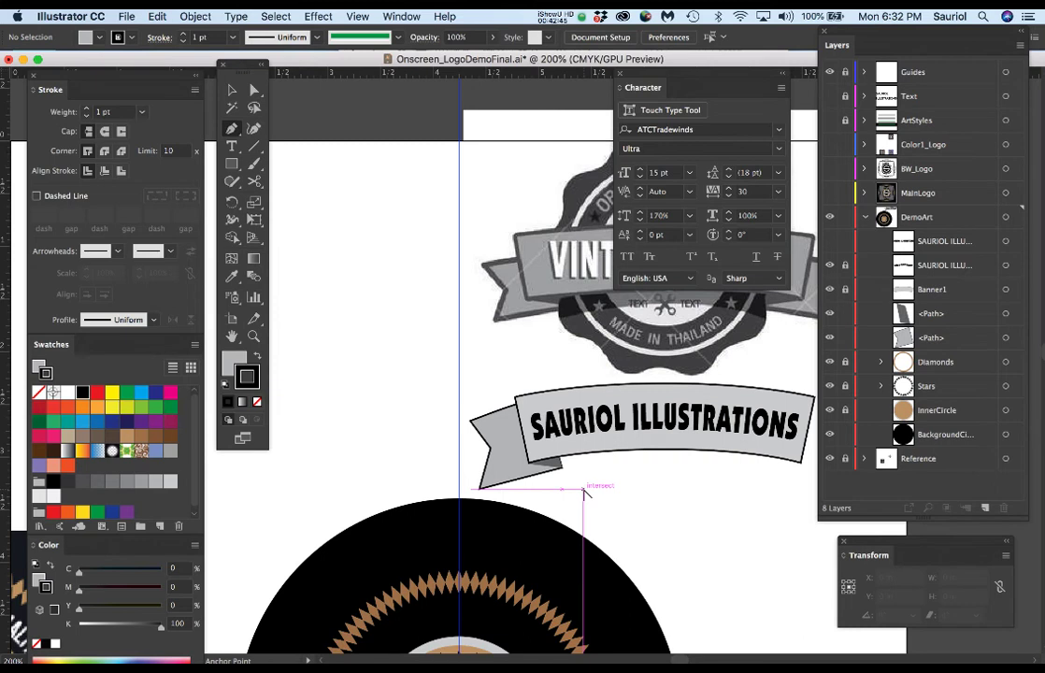
Shorten the ribbon tail slightly by moving its three notched-end anchor points toward the banner with Direct Selection, and deselect it.
drag(612, 494, 547, 422)
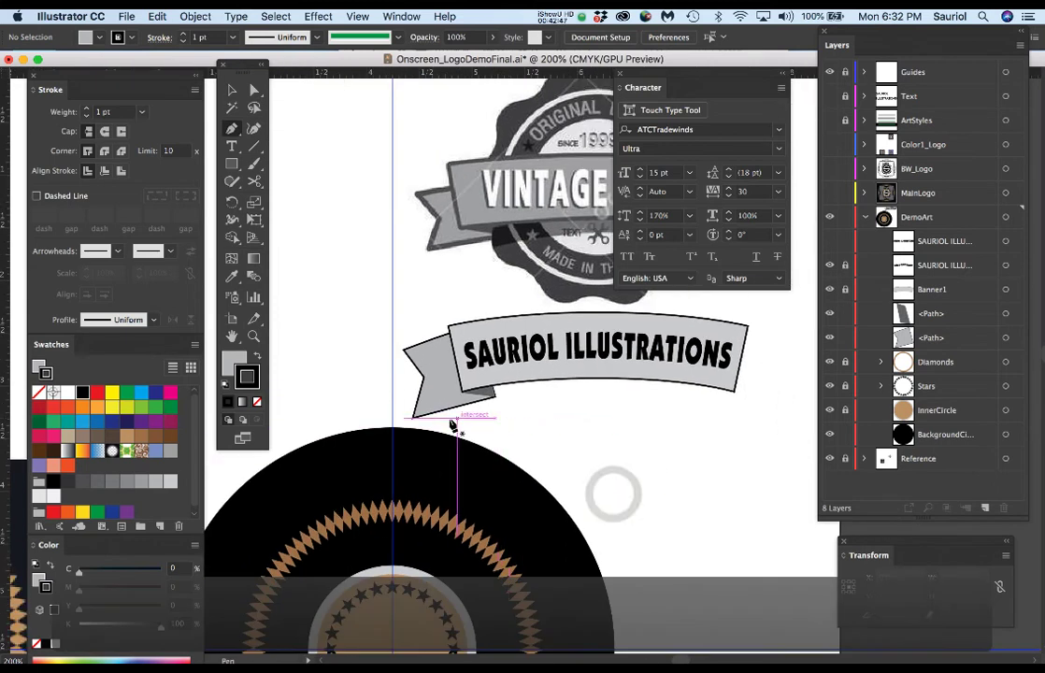
super+click(411, 350)
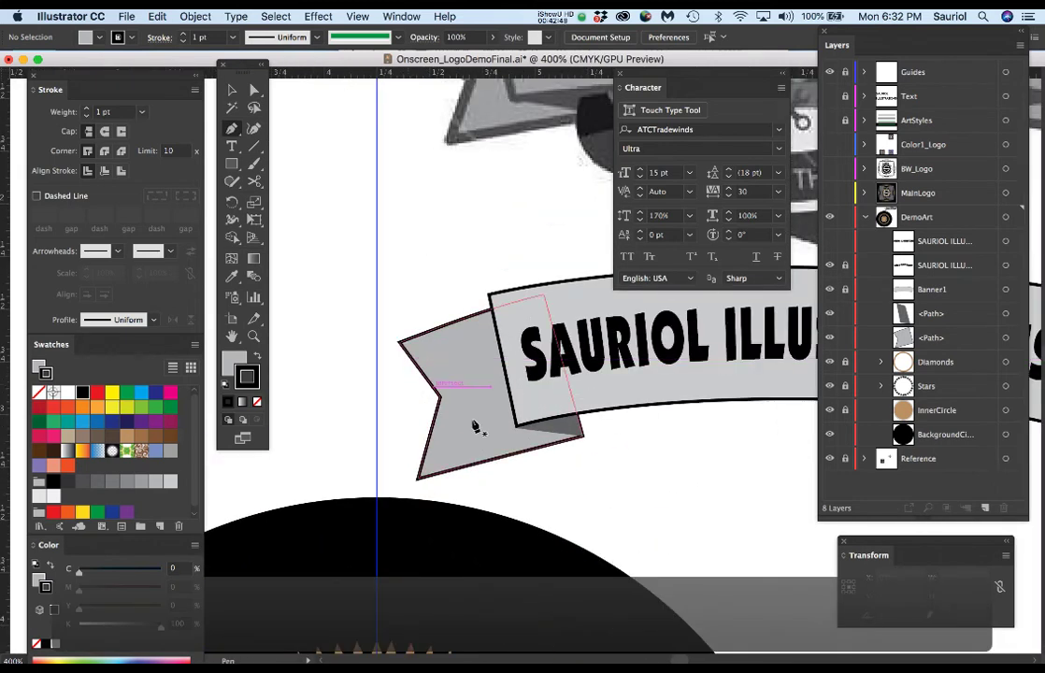
drag(496, 383, 538, 332)
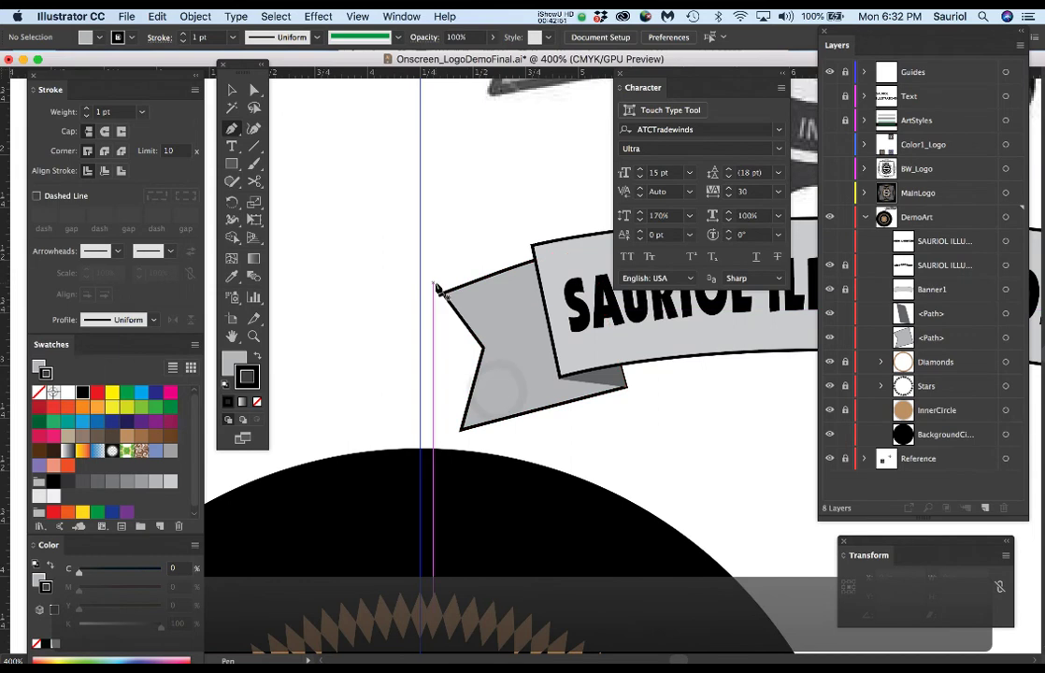
key(a)
drag(452, 370, 442, 308)
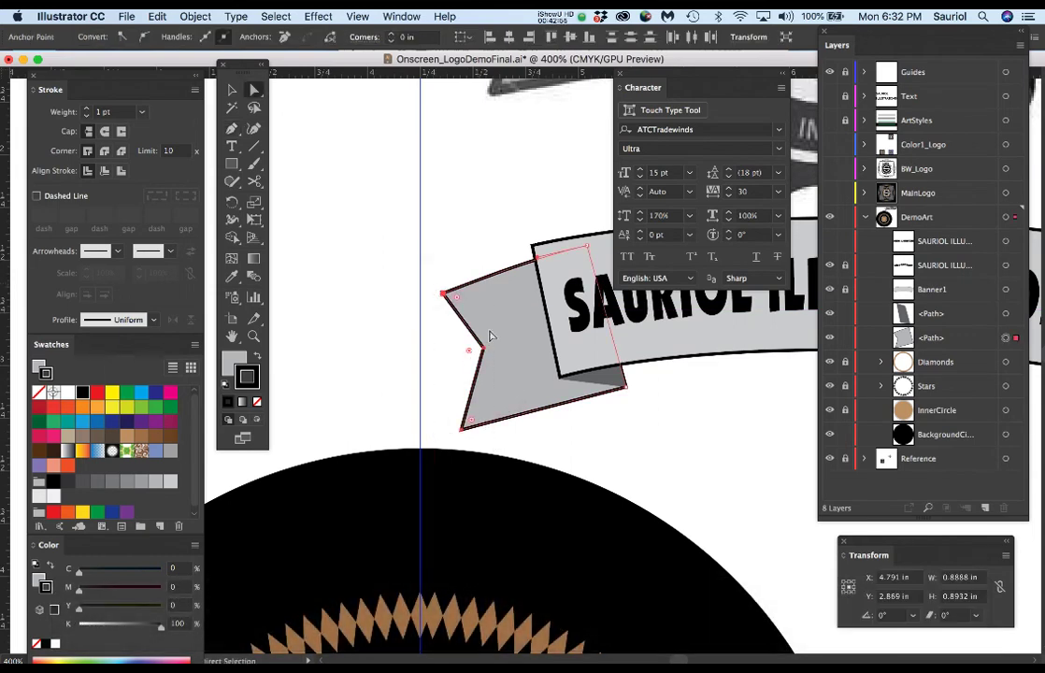
drag(485, 350, 497, 348)
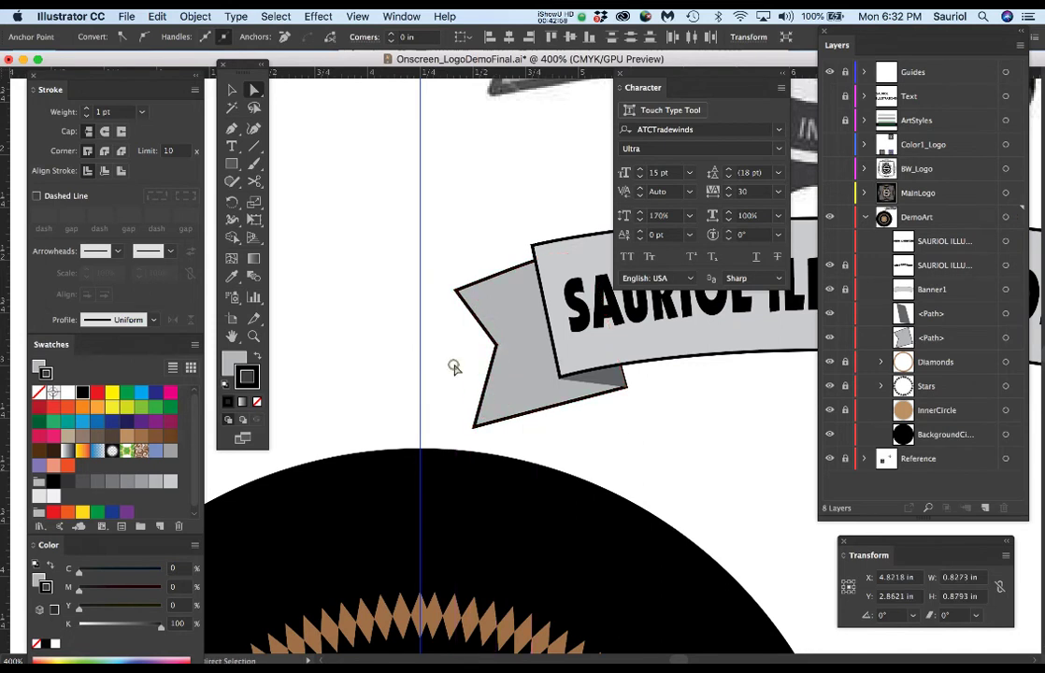
click(454, 369)
Shift the tail's upper anchor point hidden behind the banner slightly farther inward, and deselect the tail.
scroll(628, 393, up, 3)
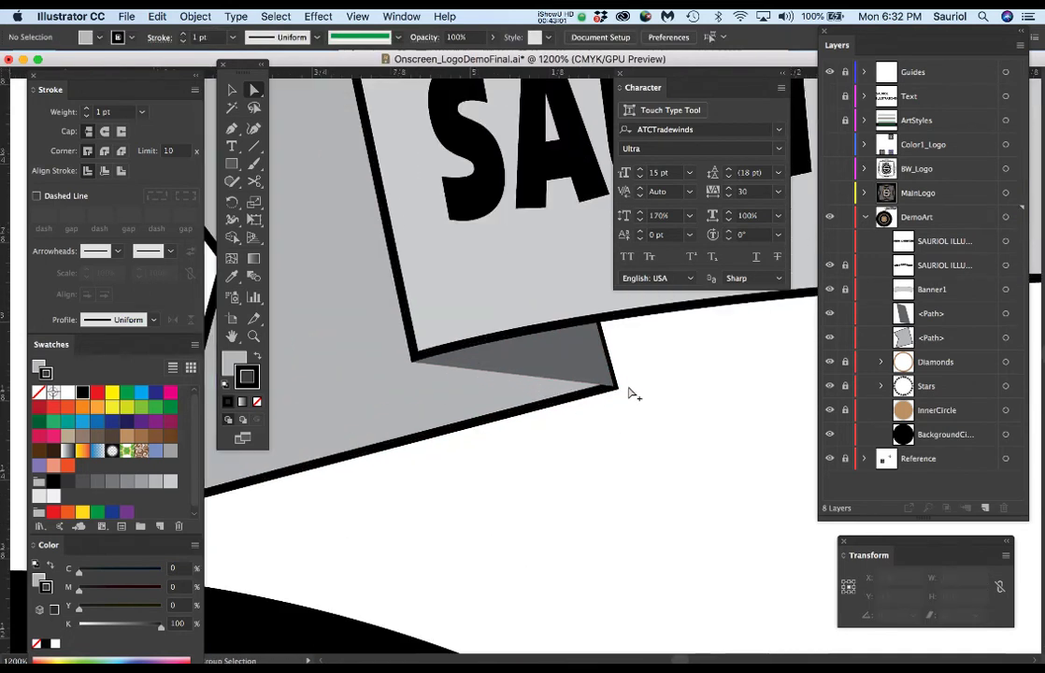
scroll(629, 393, down, 5)
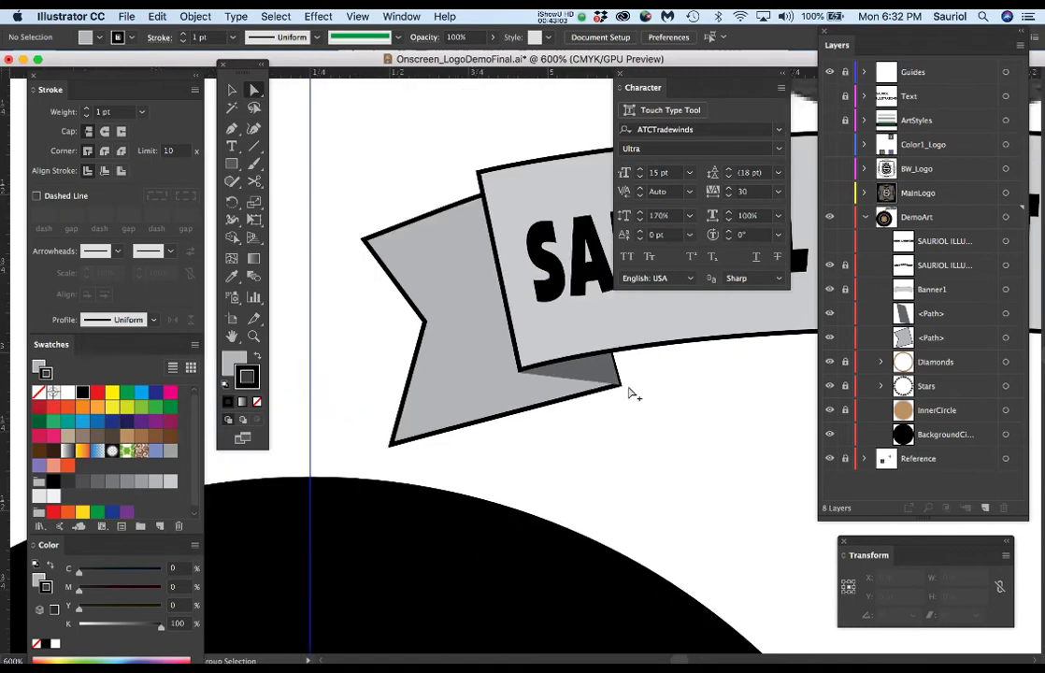
scroll(629, 394, up, 3)
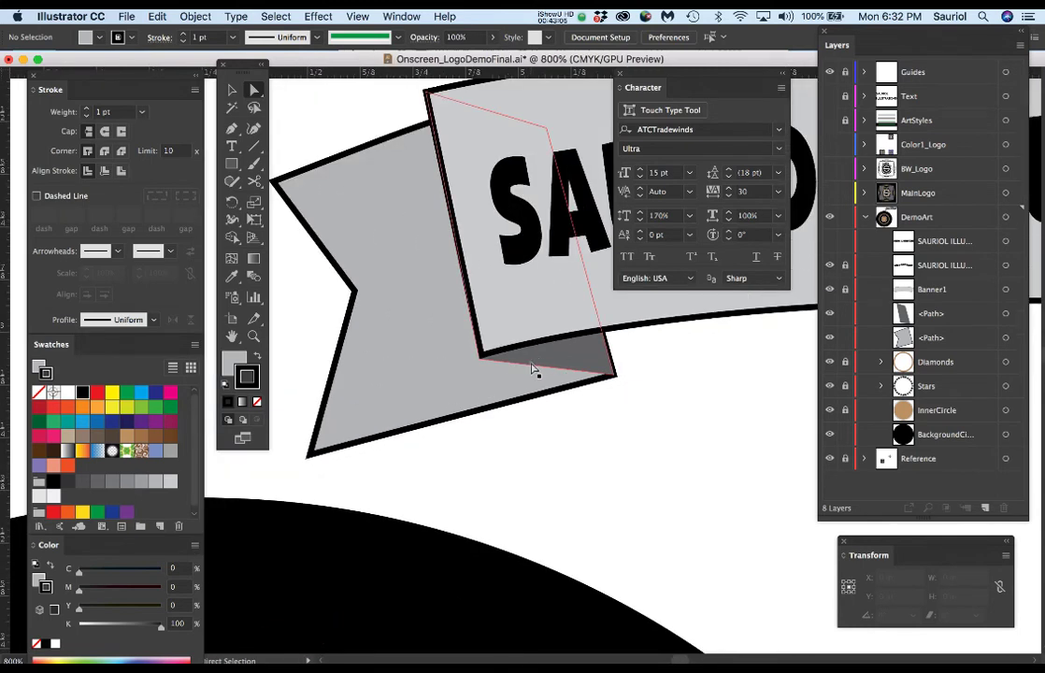
scroll(504, 396, down, 2)
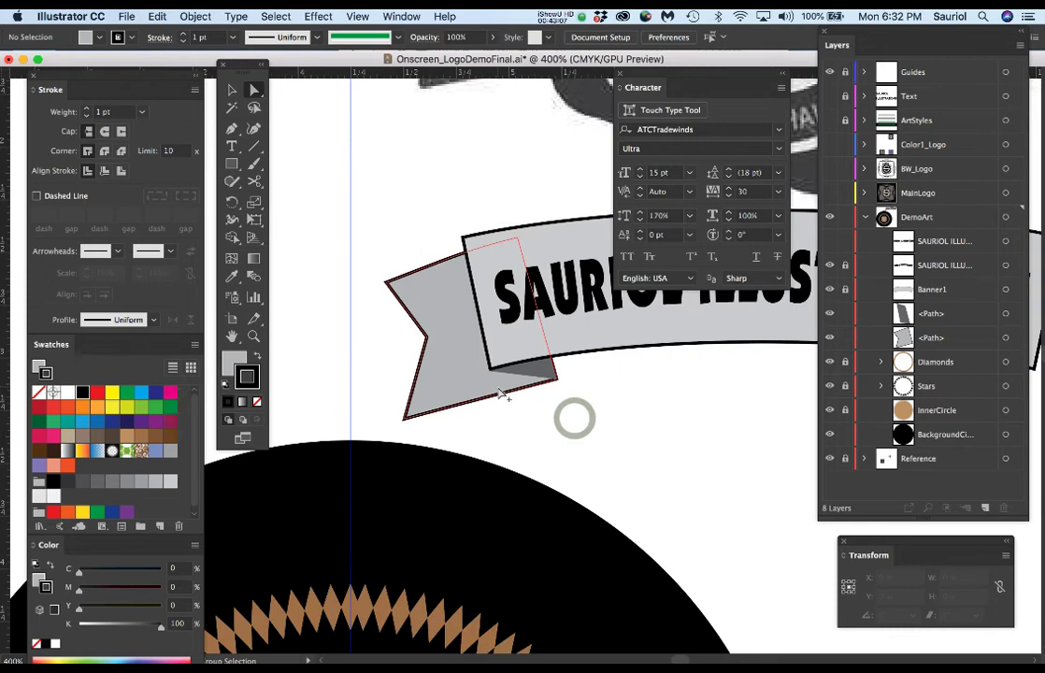
click(457, 264)
click(518, 241)
drag(518, 241, 525, 240)
click(427, 238)
Copy the fold and tail paths, paste them in front, and move the copies just past the banner's right end, to about X 8.11 in.
scroll(525, 344, down, 1)
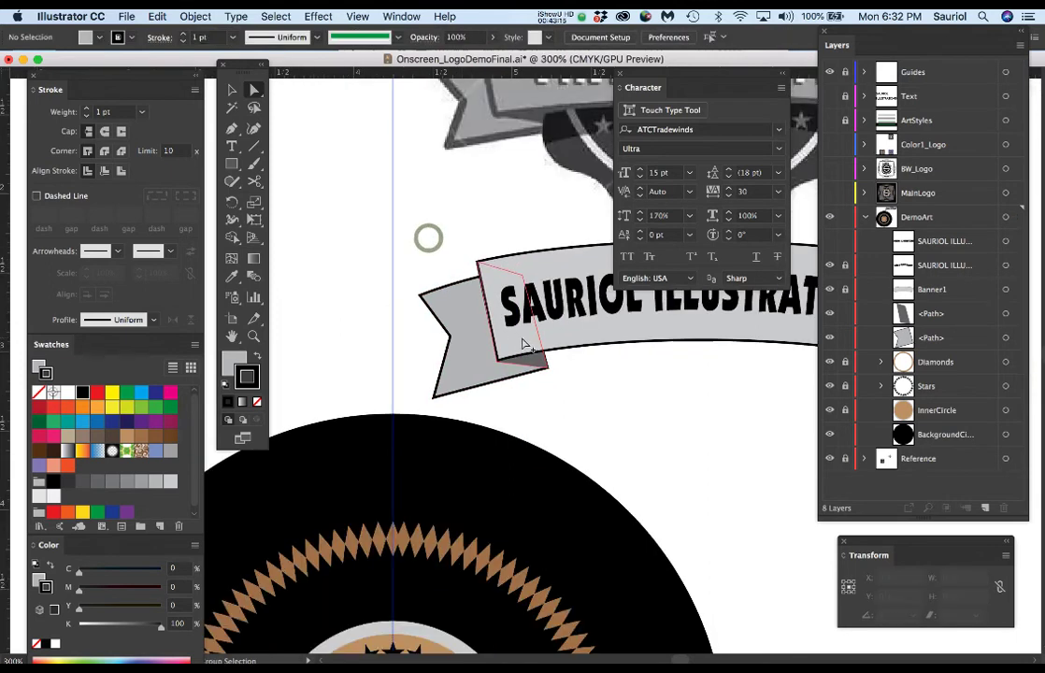
scroll(525, 344, down, 2)
scroll(481, 343, right, 3)
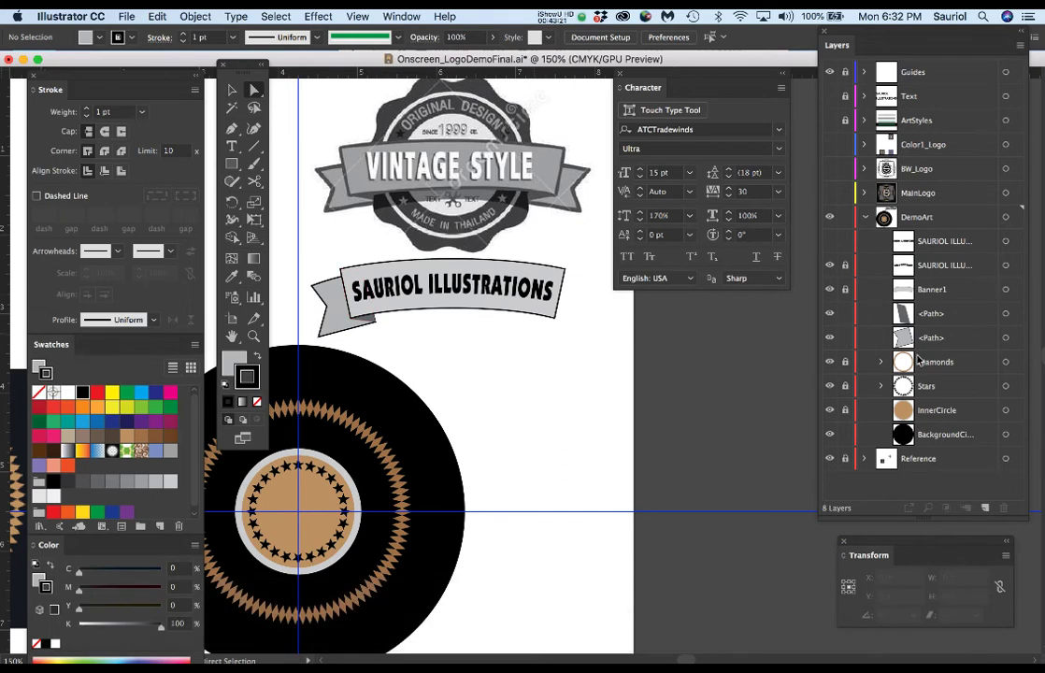
click(1006, 338)
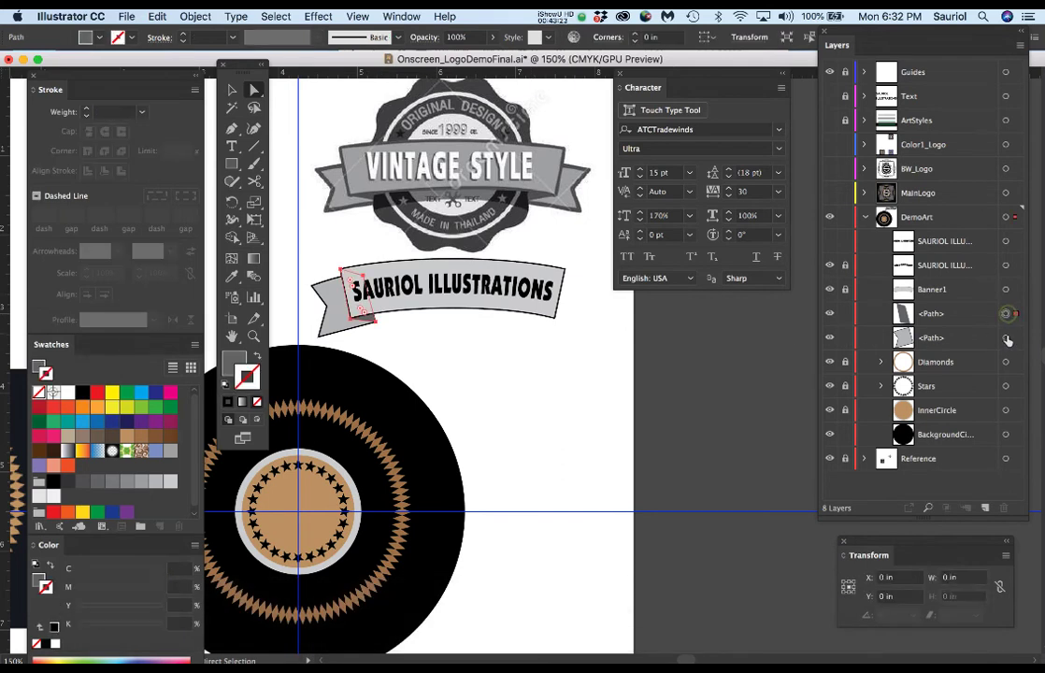
shift+click(1005, 313)
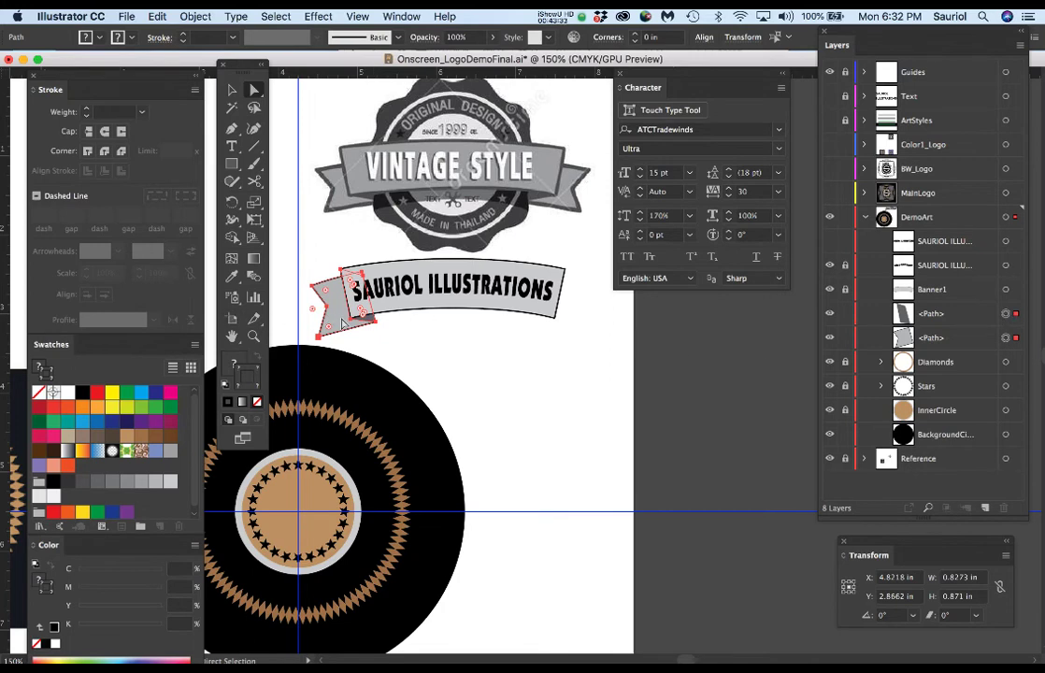
drag(411, 349, 474, 378)
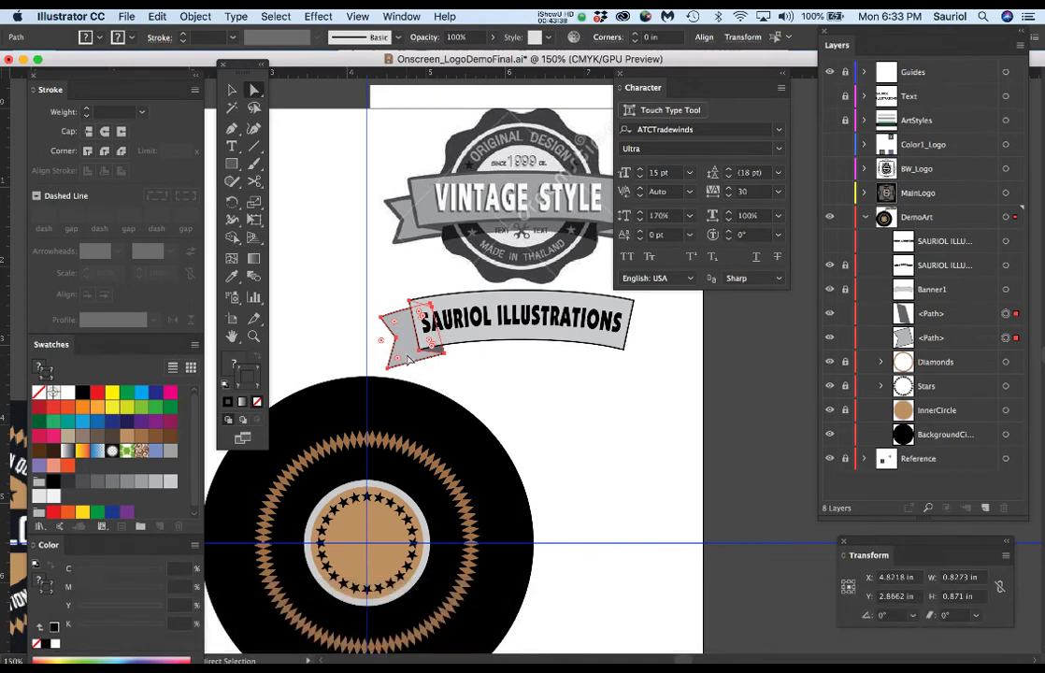
key(super+c)
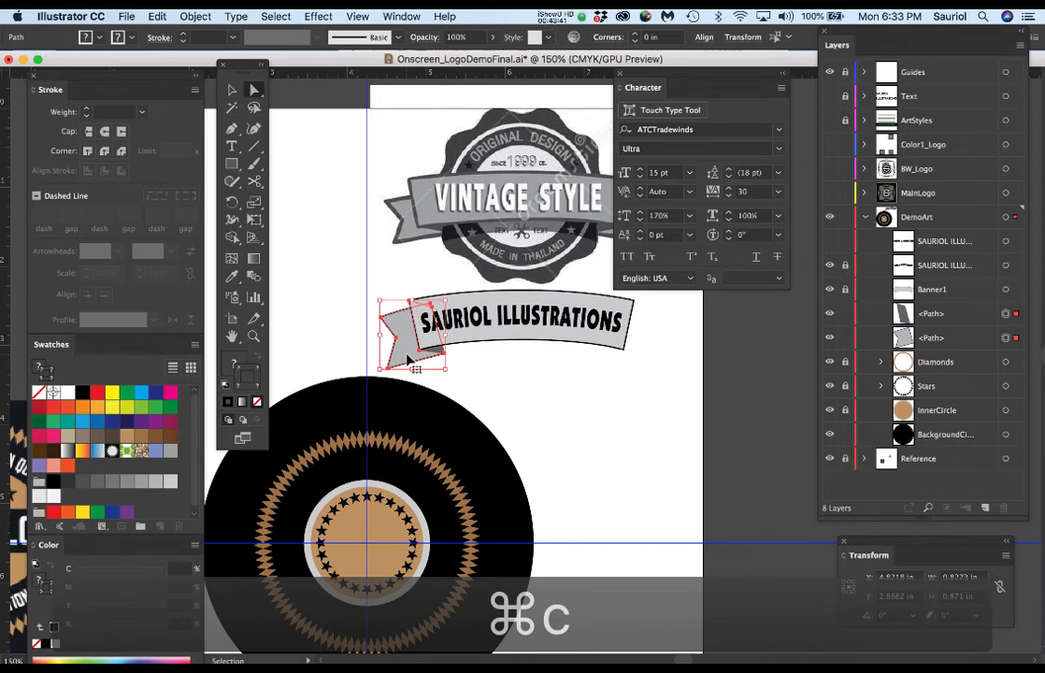
key(super+f)
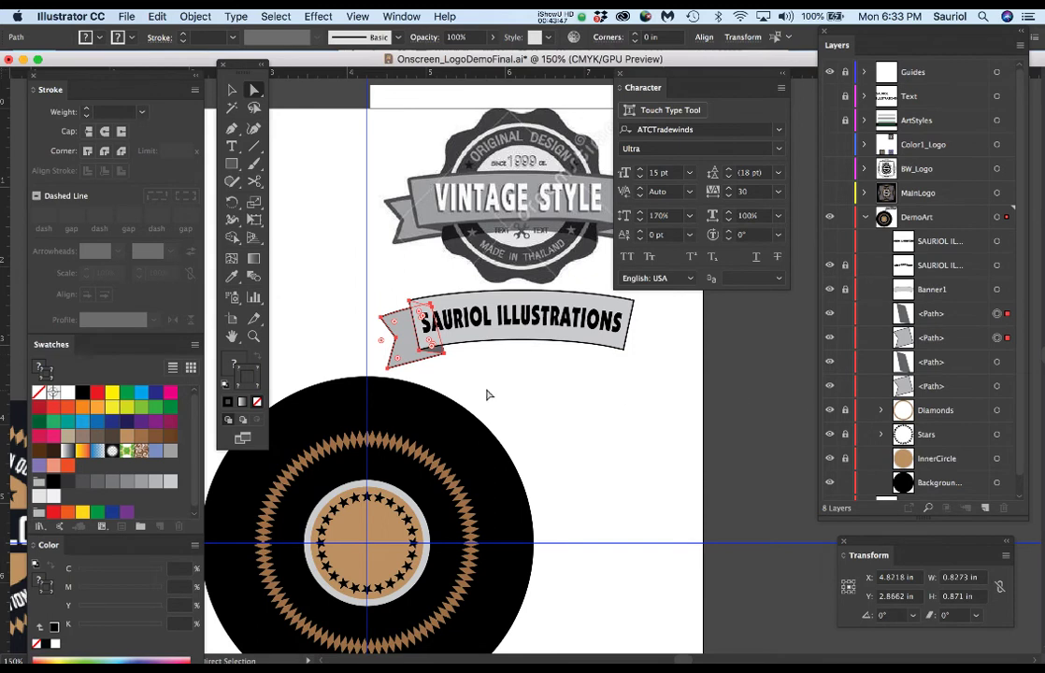
key(e)
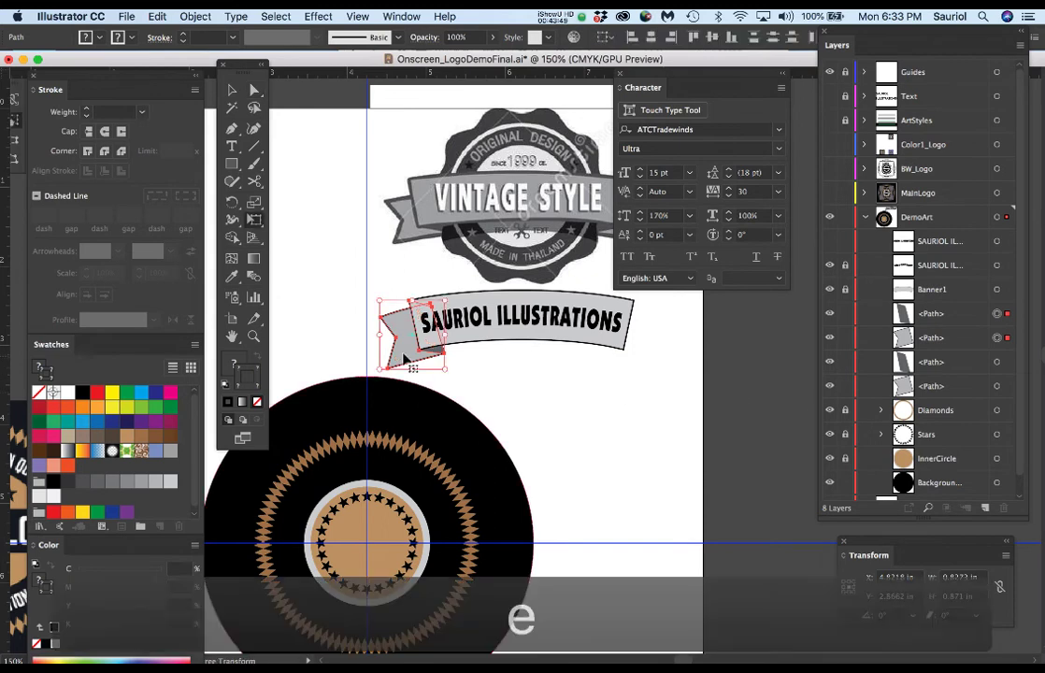
drag(405, 362, 660, 372)
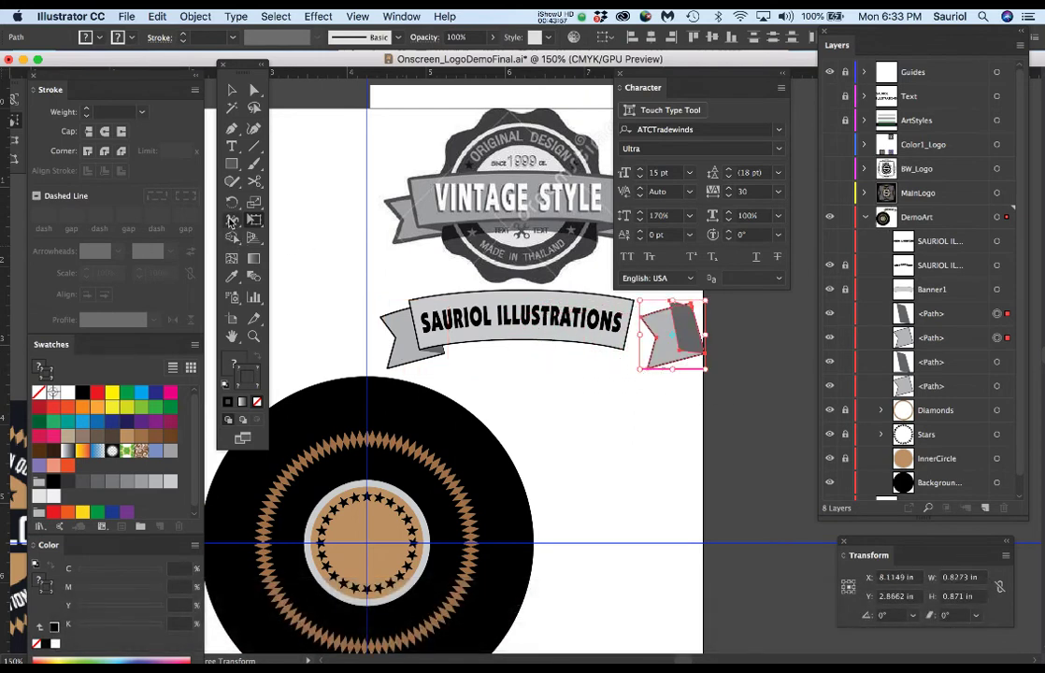
drag(233, 204, 279, 222)
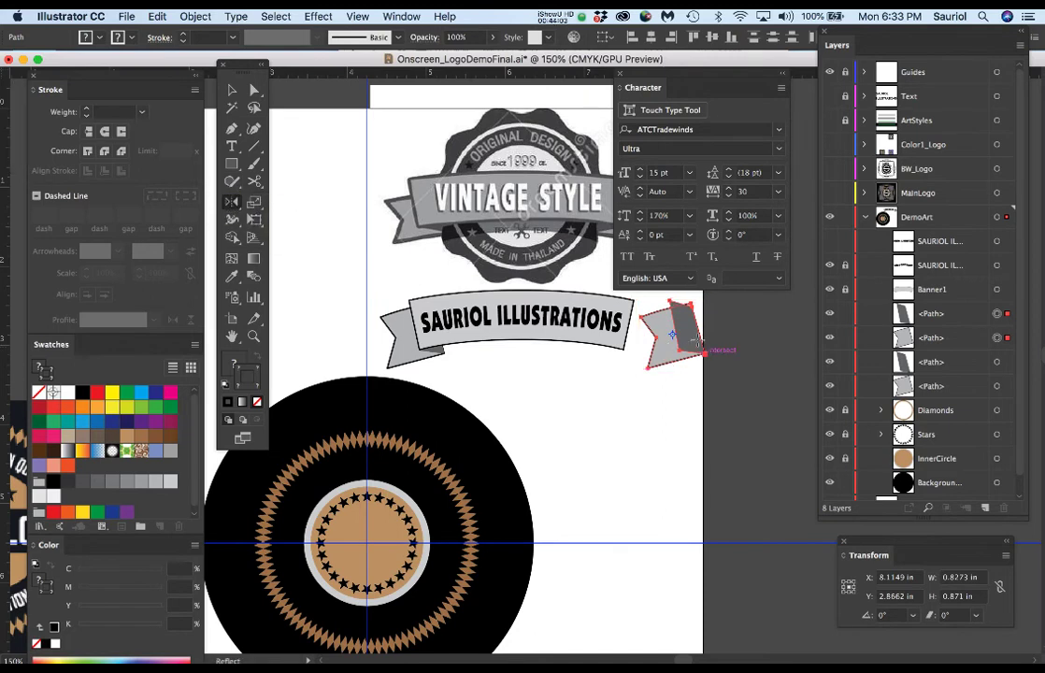
drag(696, 330, 643, 329)
alt+click(639, 335)
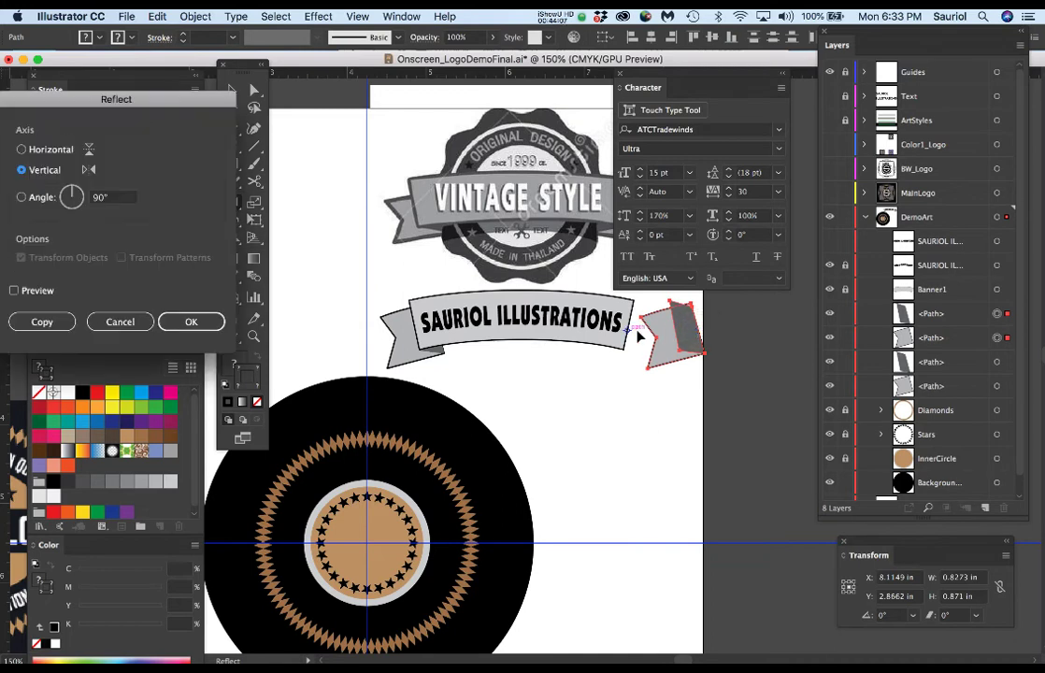
click(120, 321)
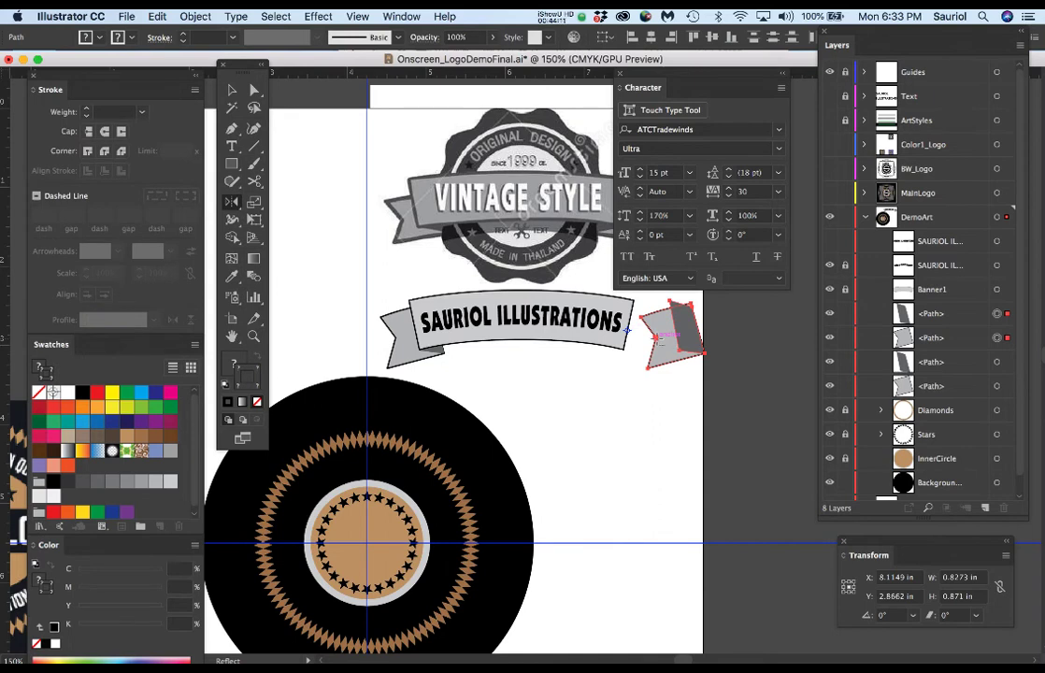
alt+click(654, 336)
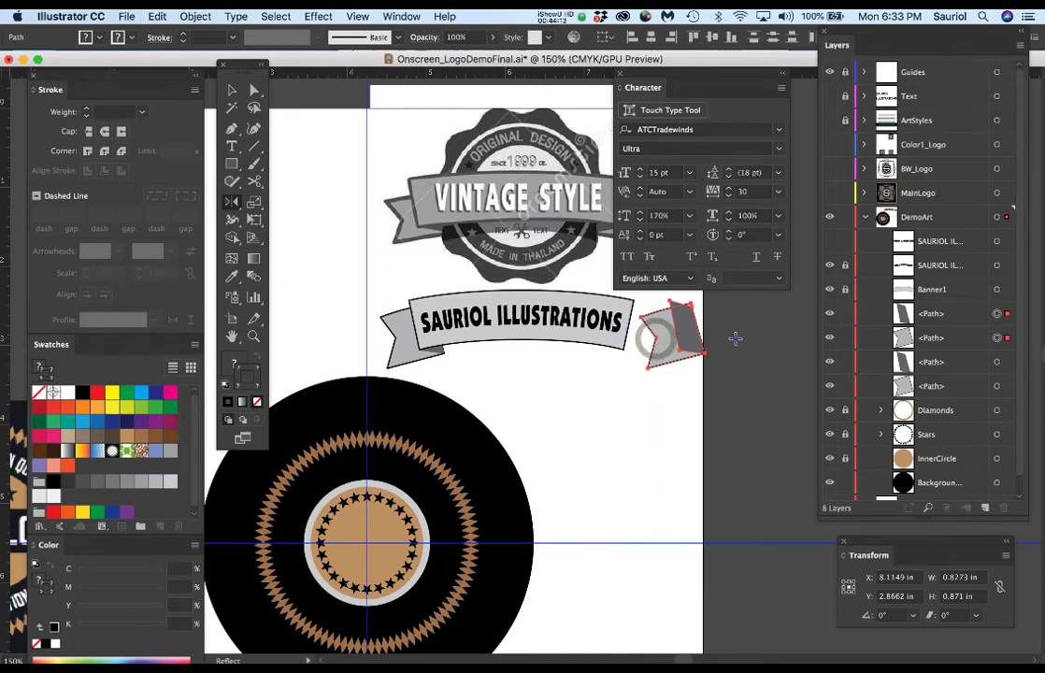
key(super+z)
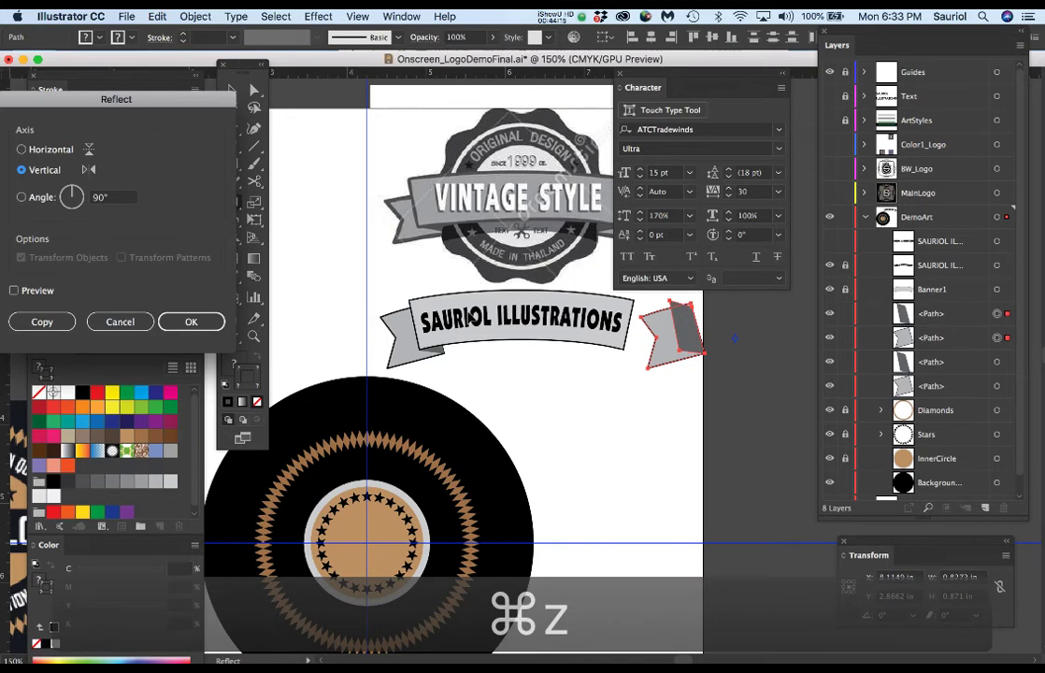
click(118, 323)
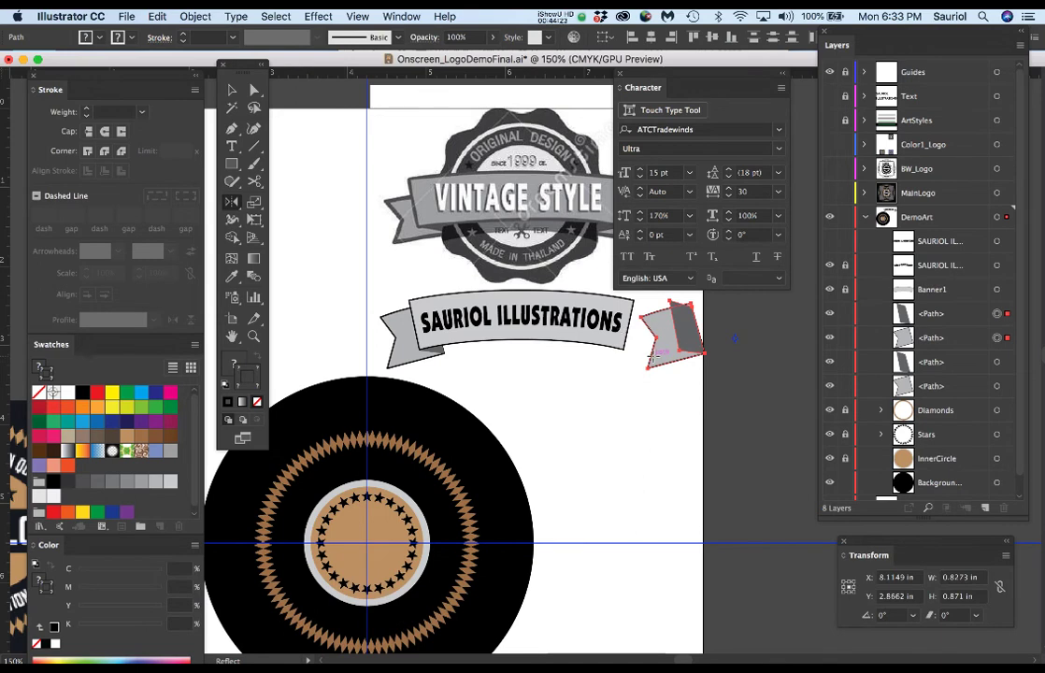
Try to flip the copied fold and tail horizontally with Free Transform, and undo the flip.
key(e)
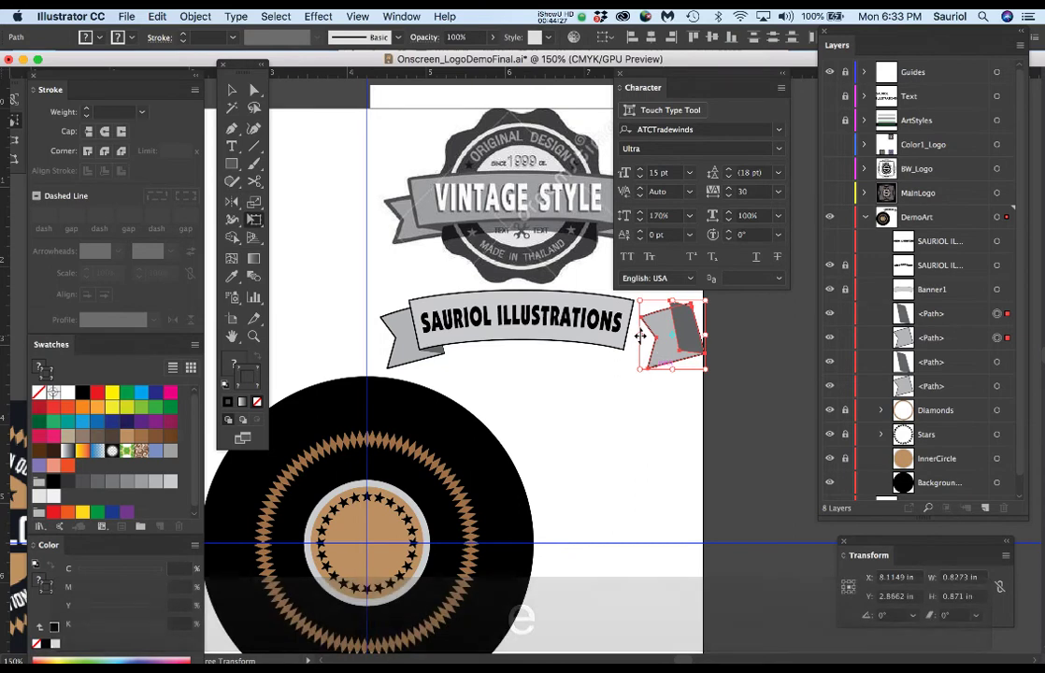
drag(637, 335, 708, 337)
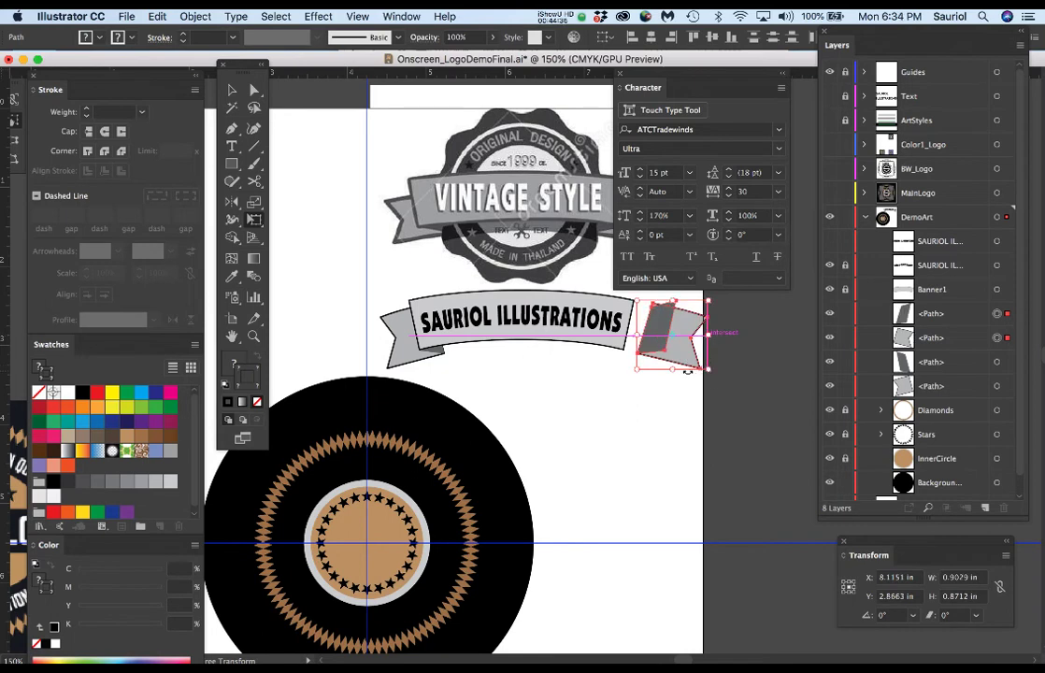
scroll(687, 370, up, 1)
scroll(687, 365, up, 3)
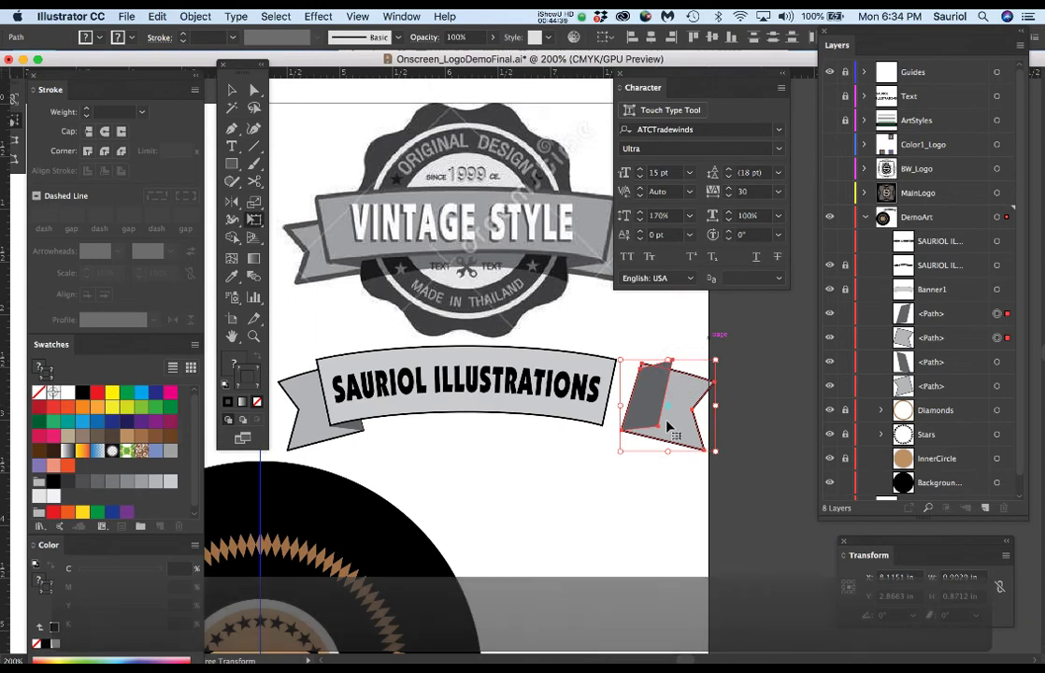
key(a)
key(super+z)
key(super+z)
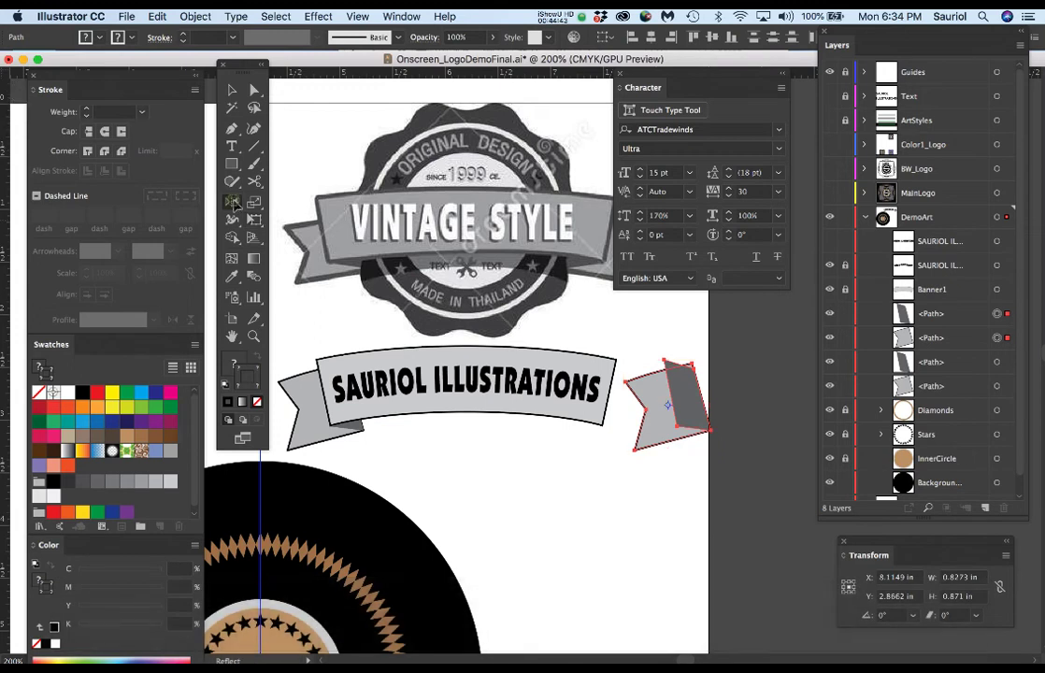
Reflect the copied fold and tail across the vertical axis about their own centre.
double_click(232, 200)
drag(155, 108, 527, 116)
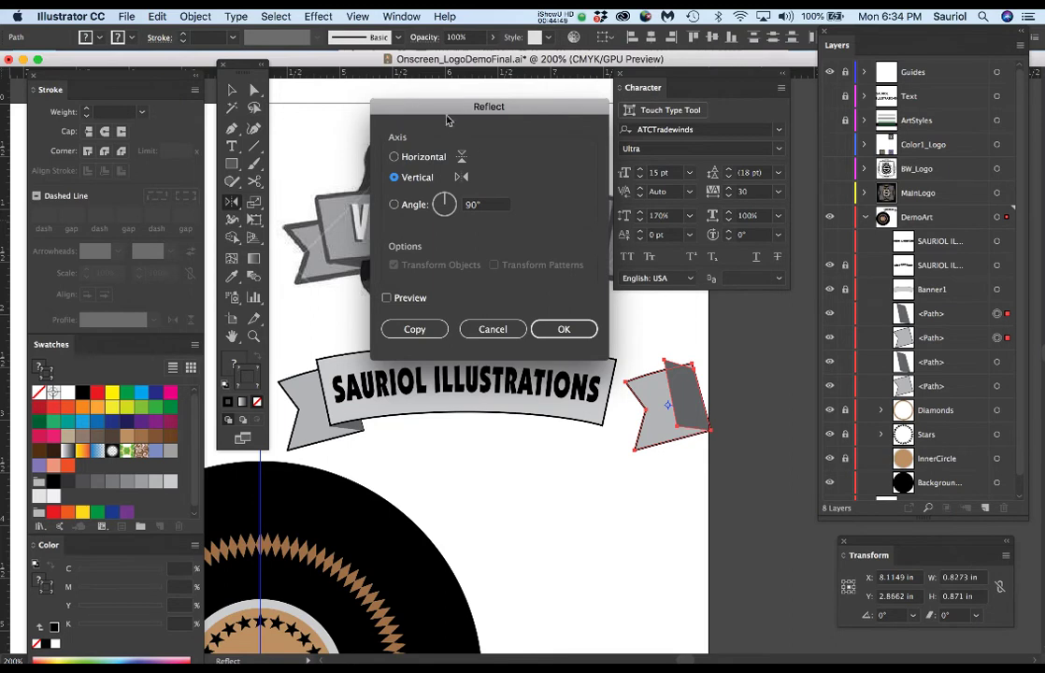
drag(446, 107, 337, 72)
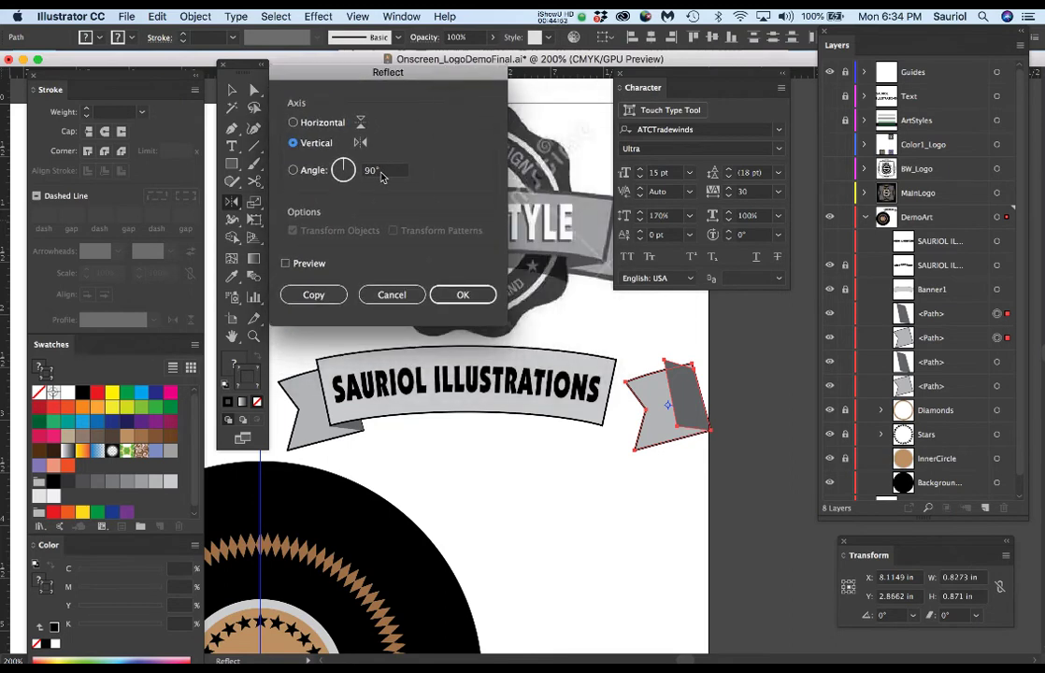
click(458, 295)
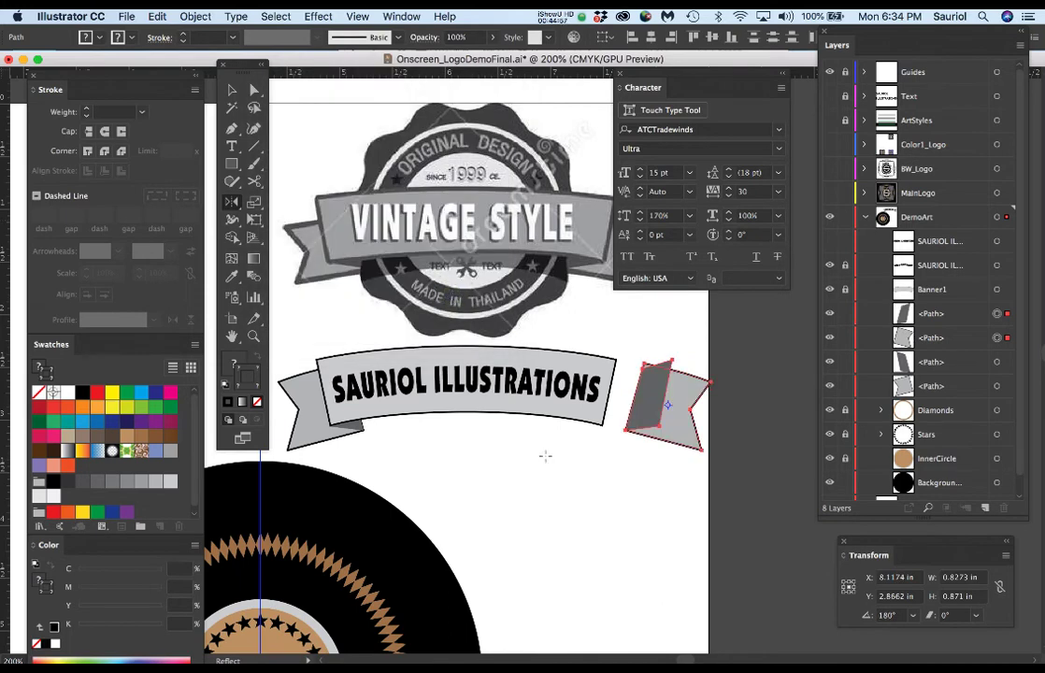
Move the mirrored fold and tail against the banner's right end, to about X 7.57 in, and deselect them.
scroll(653, 476, up, 1)
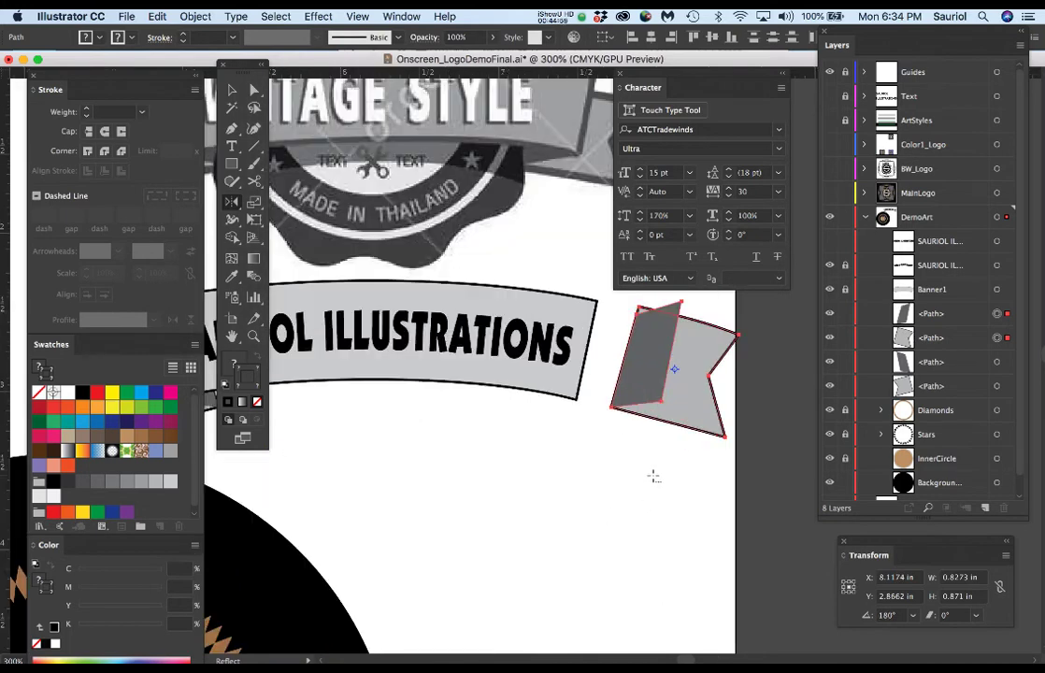
drag(652, 479, 706, 495)
key(e)
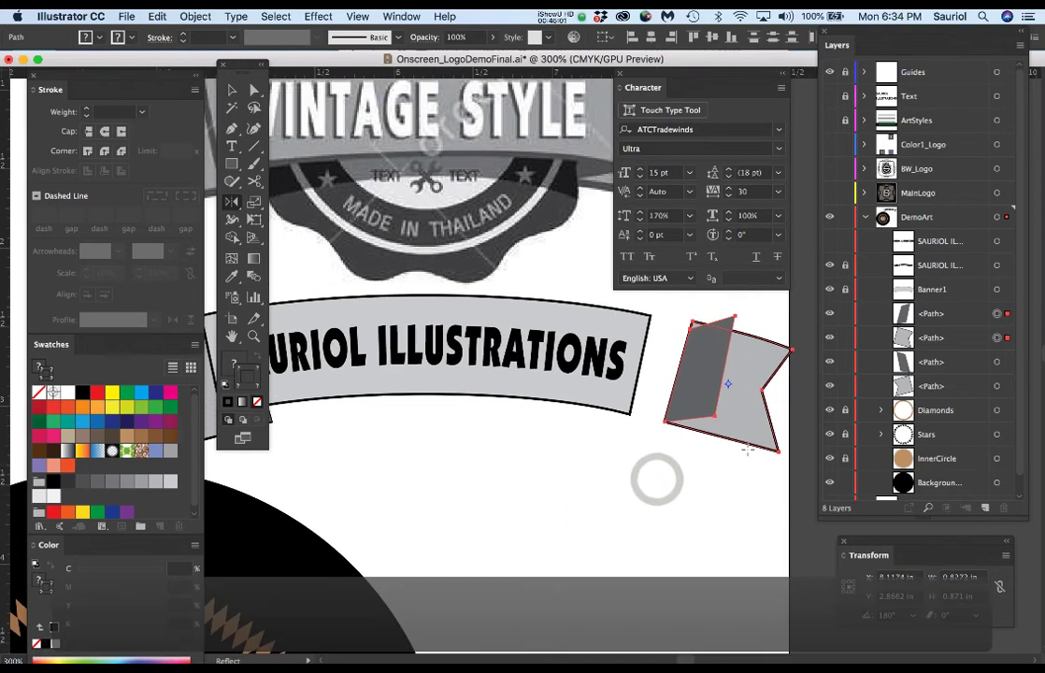
scroll(785, 427, up, 1)
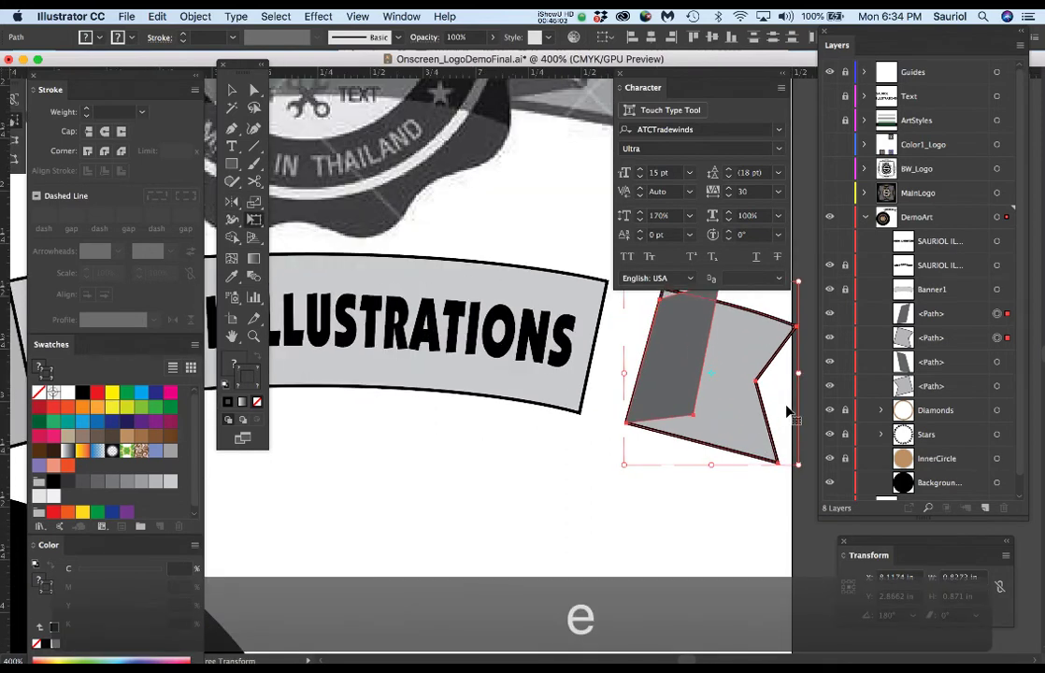
drag(722, 414, 605, 411)
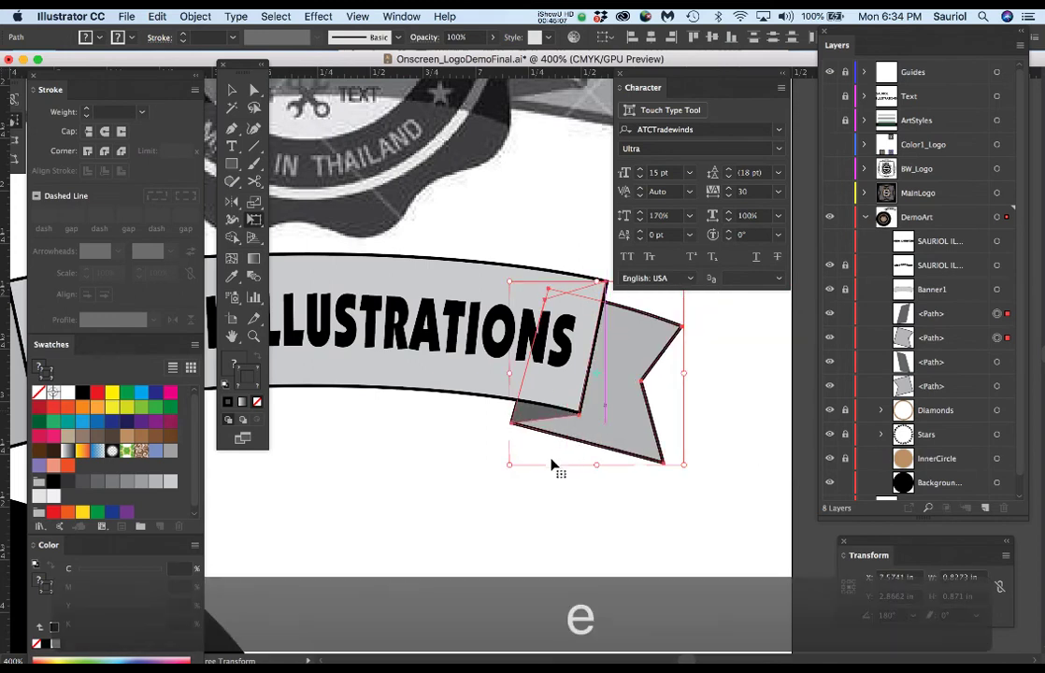
click(544, 488)
scroll(565, 505, down, 2)
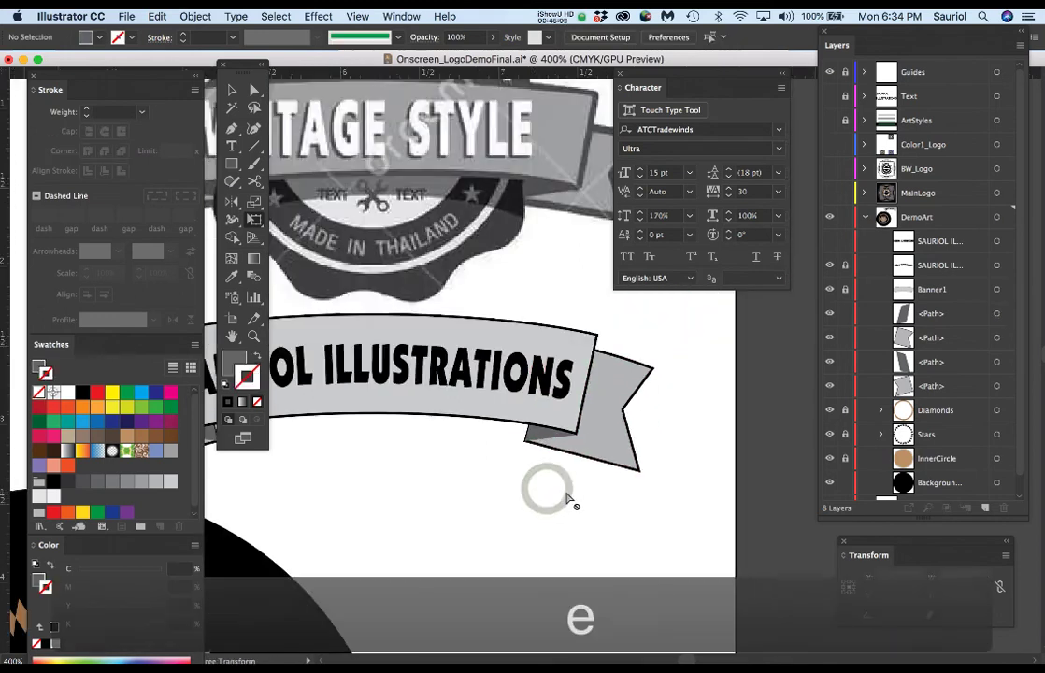
drag(514, 497, 664, 507)
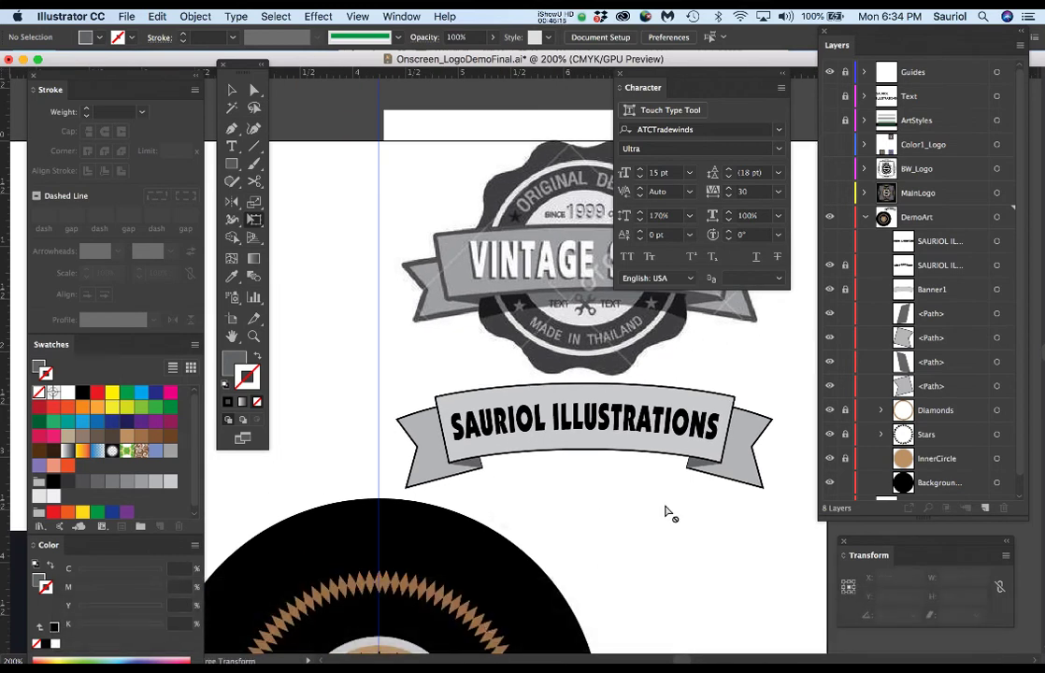
Select the fold and tail paths at both banner ends, and lock the black background circle out of the selection.
key(a)
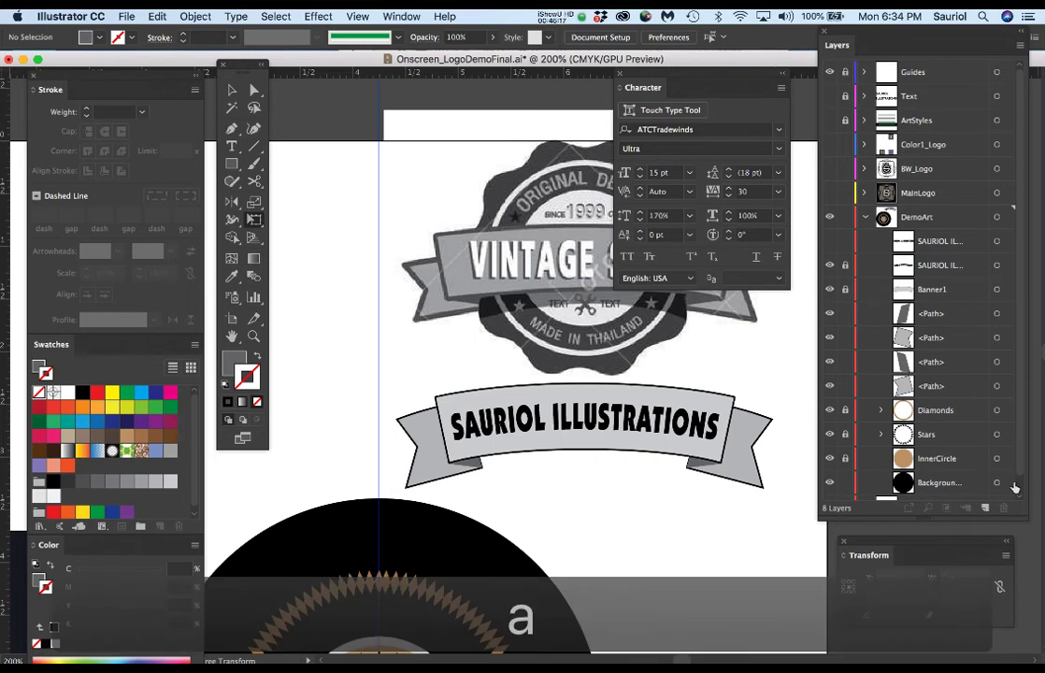
drag(384, 366, 772, 517)
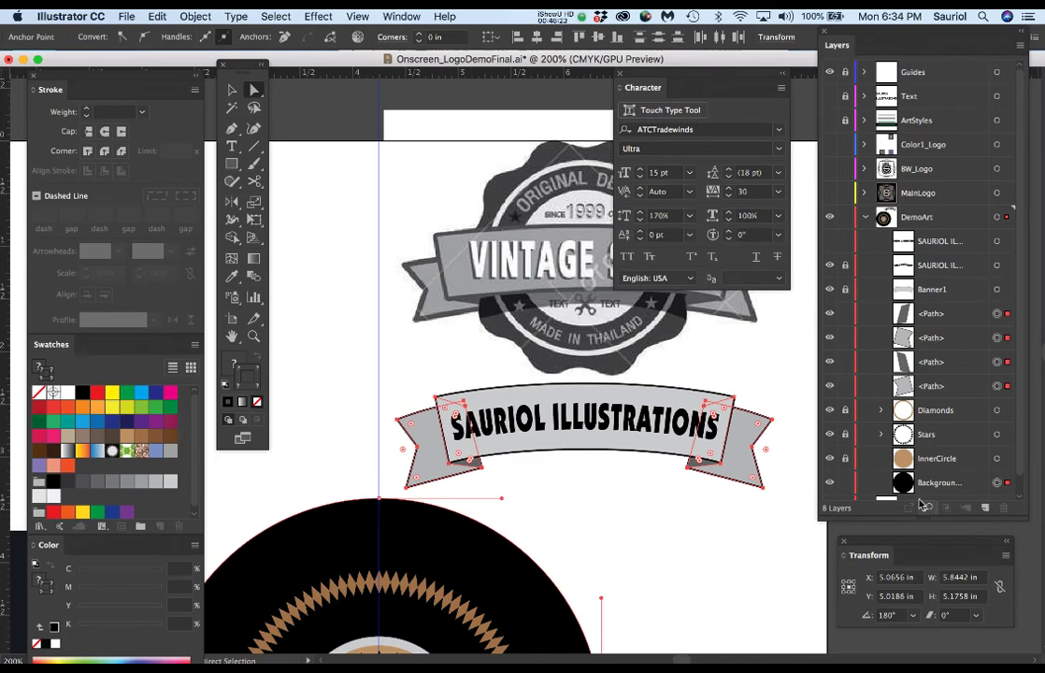
click(845, 482)
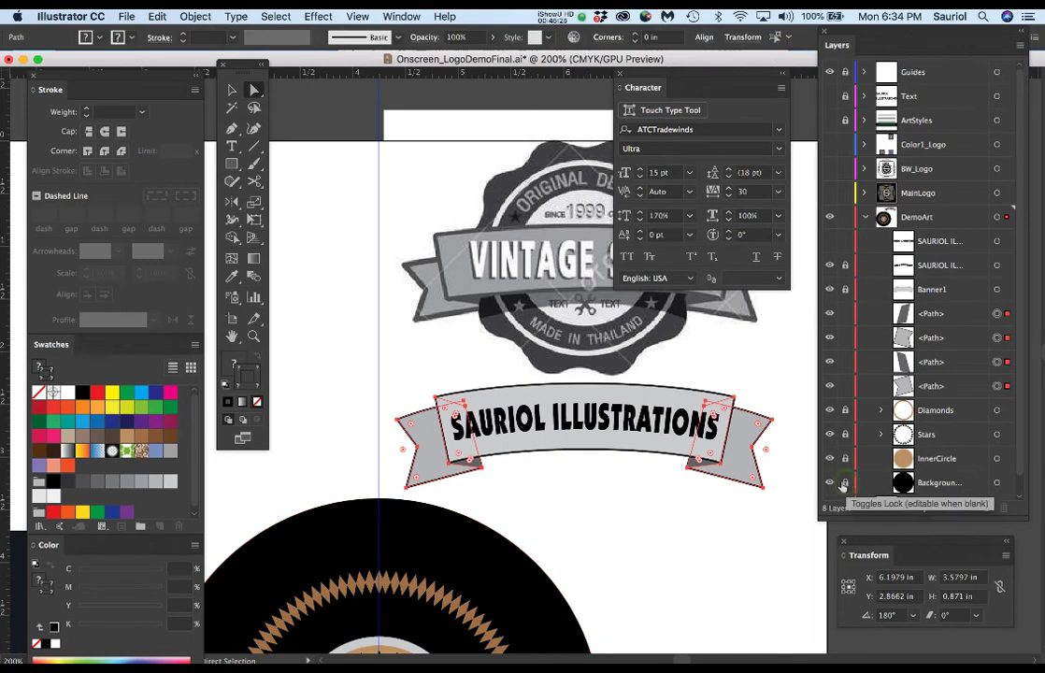
key(super+minus)
drag(555, 461, 528, 405)
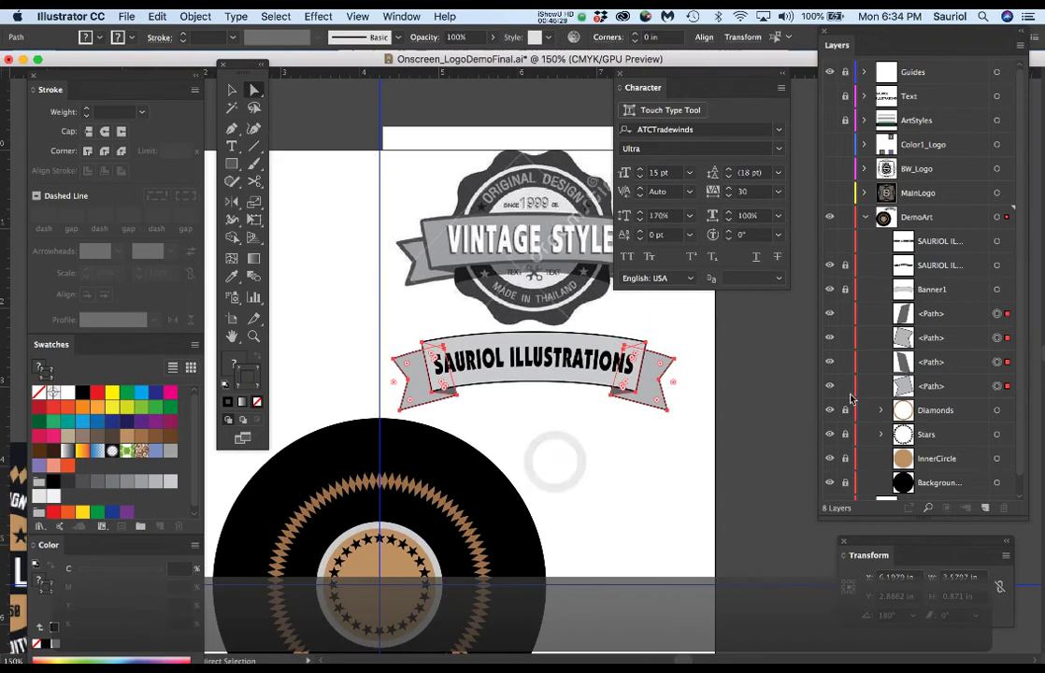
Unlock the banner shape and its curved text, and group them with the four fold and tail paths.
click(968, 313)
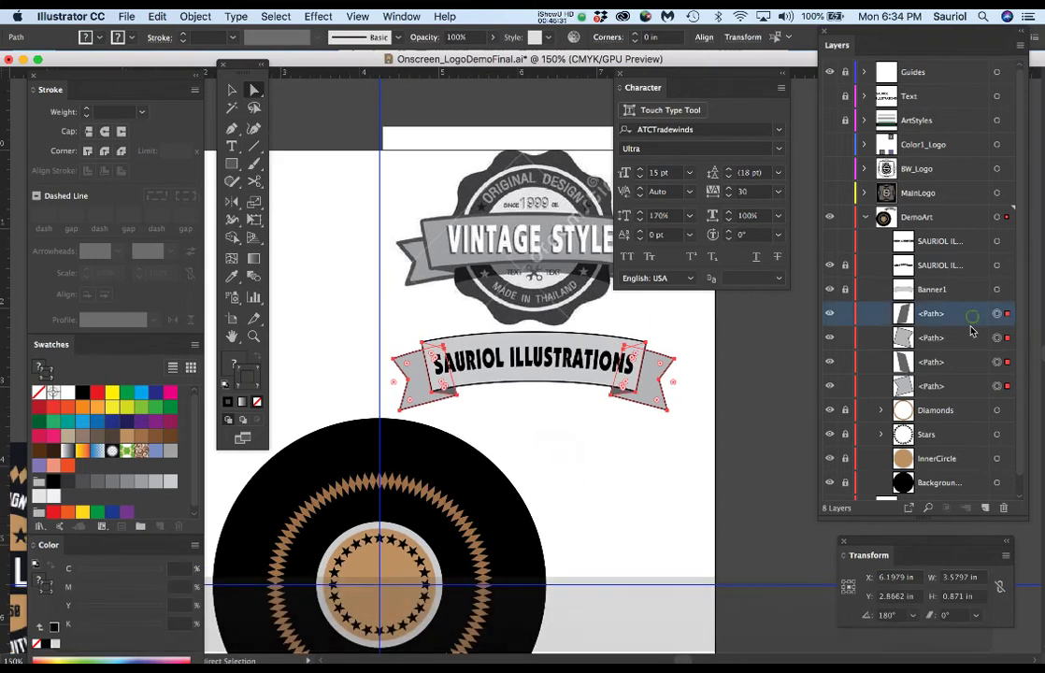
click(968, 338)
click(963, 362)
click(951, 388)
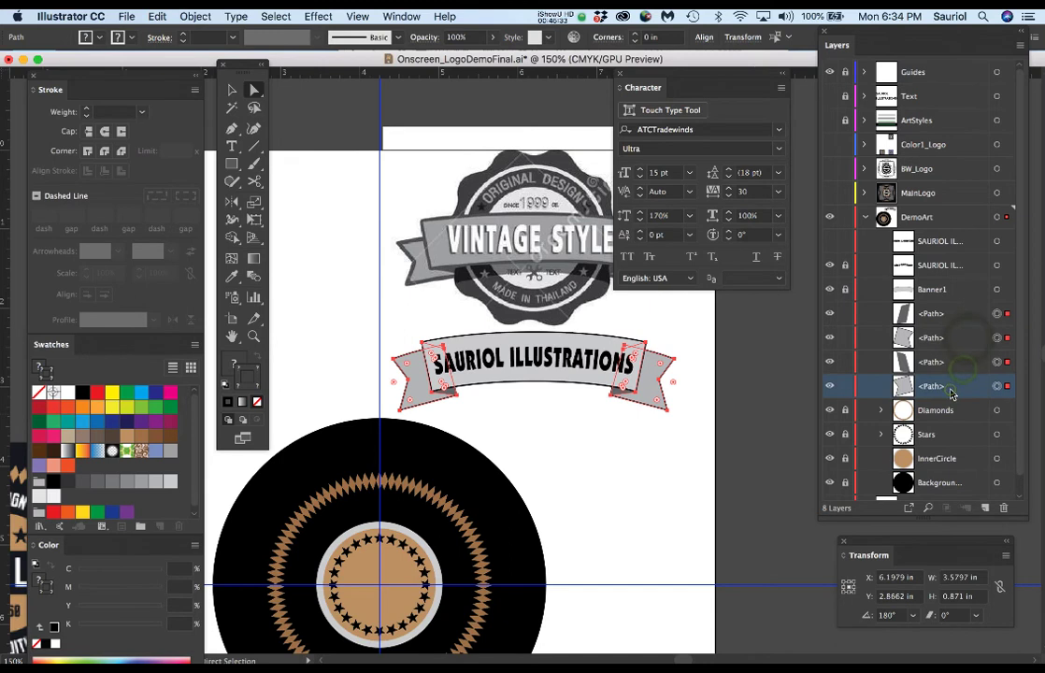
click(845, 290)
drag(365, 331, 708, 462)
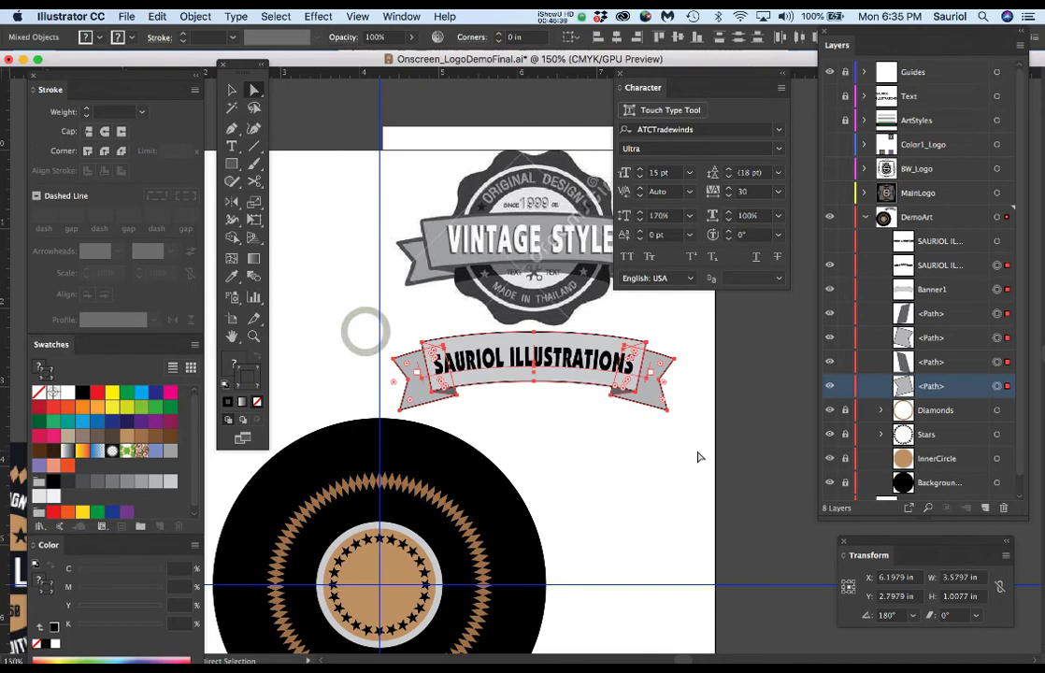
key(super+g)
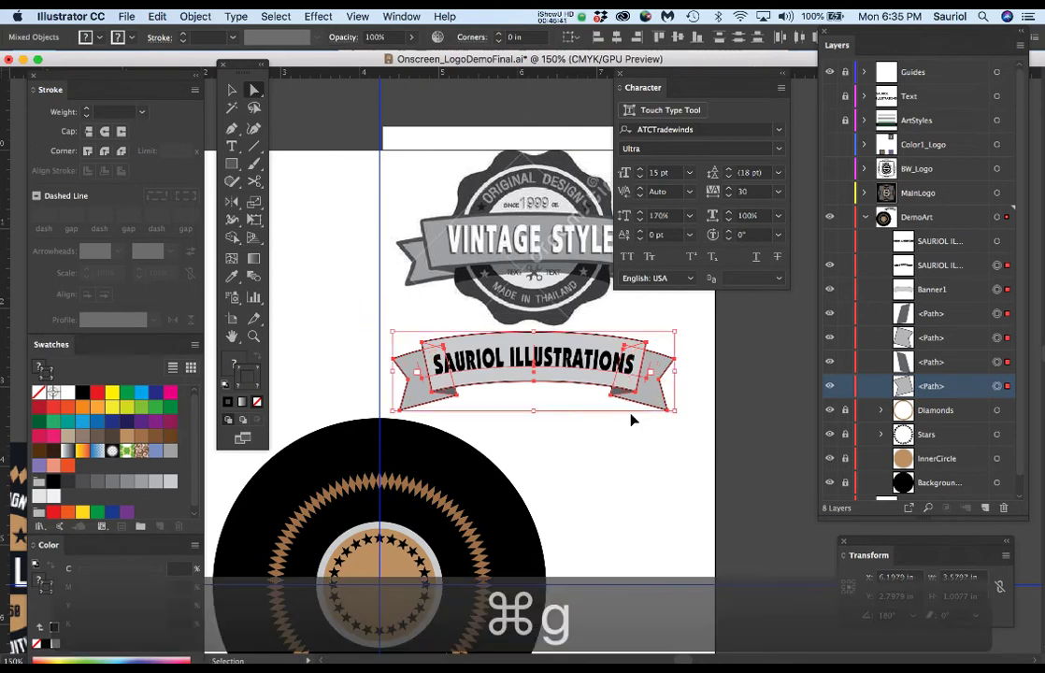
Rename the new ribbon group as Banner.
double_click(946, 268)
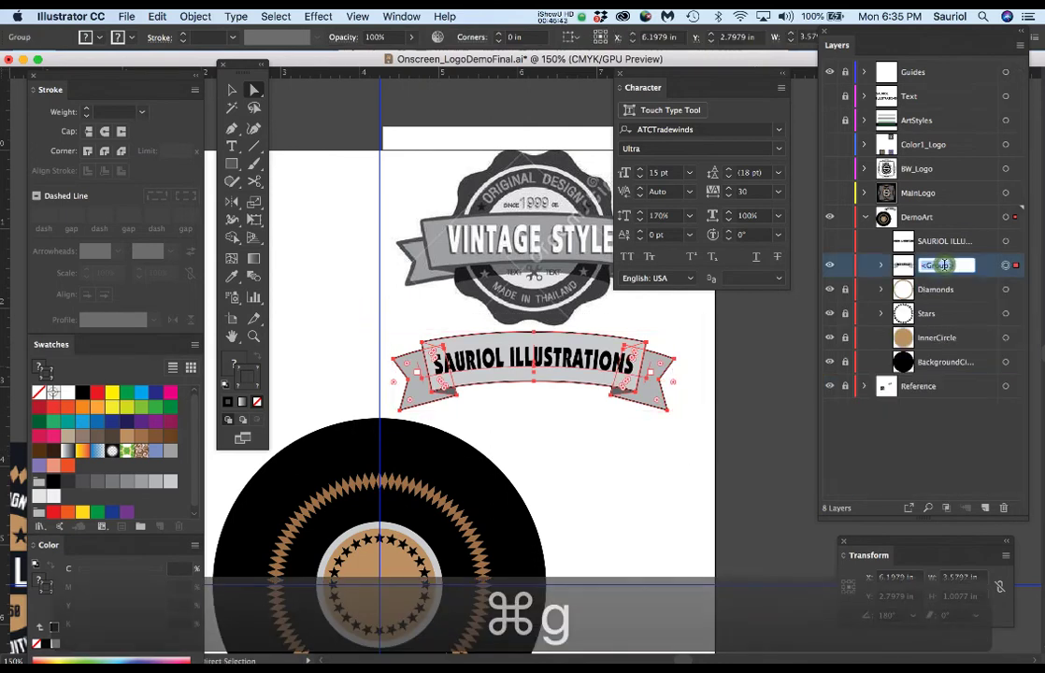
text(Banner)
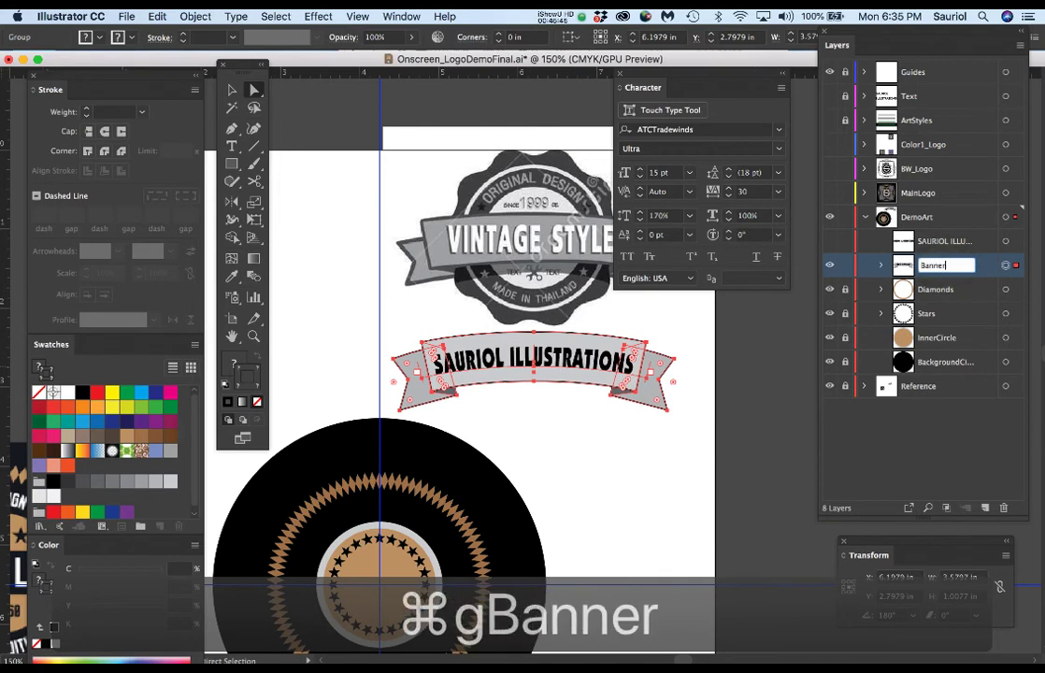
key(Return)
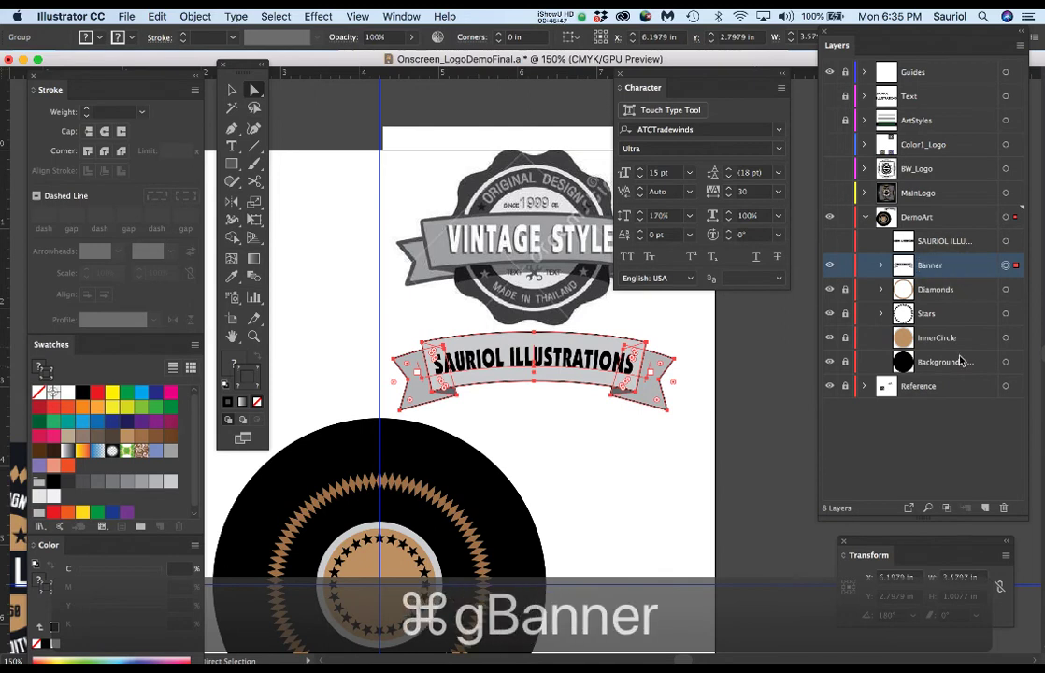
Align the Banner group with the vertical centre guide by setting its X position to 4.25 in.
alt+super+click(626, 476)
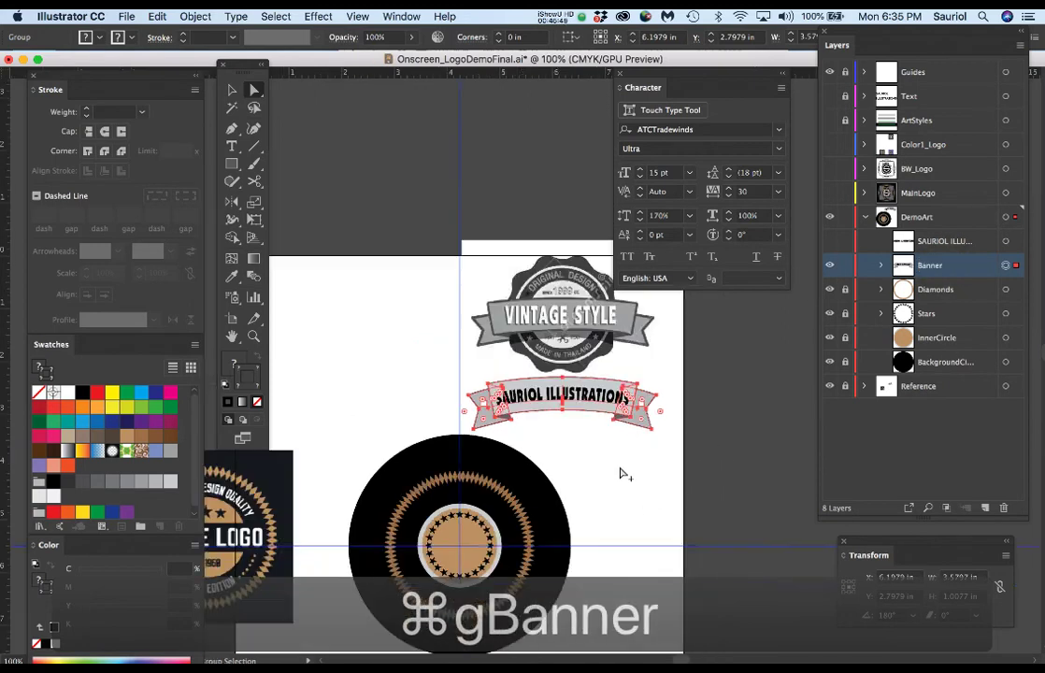
drag(631, 465, 722, 469)
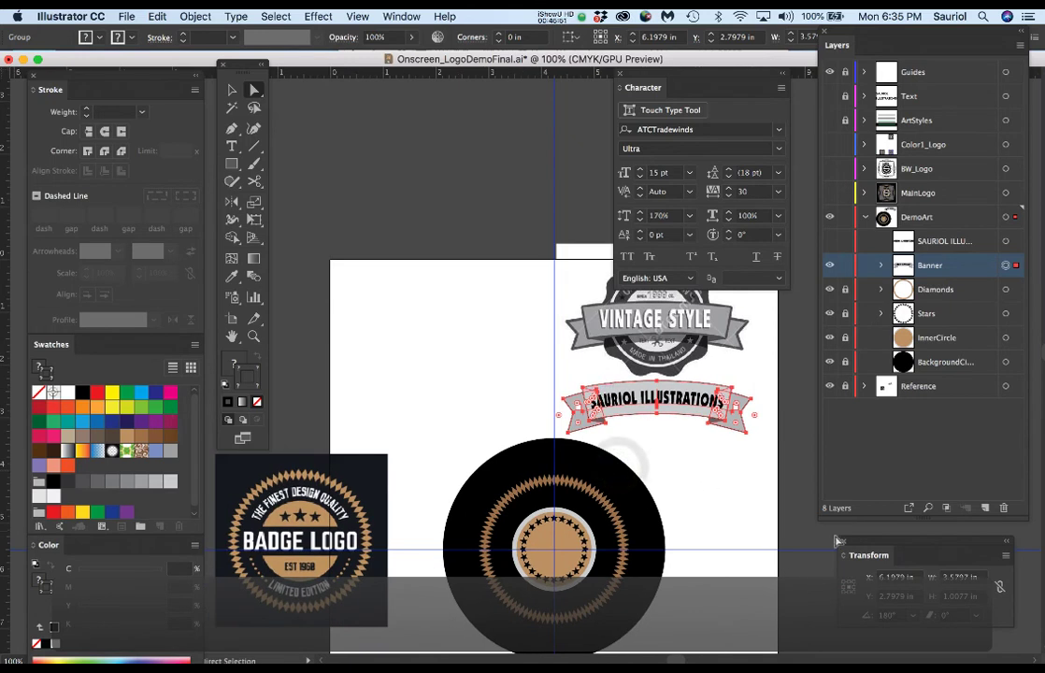
click(883, 577)
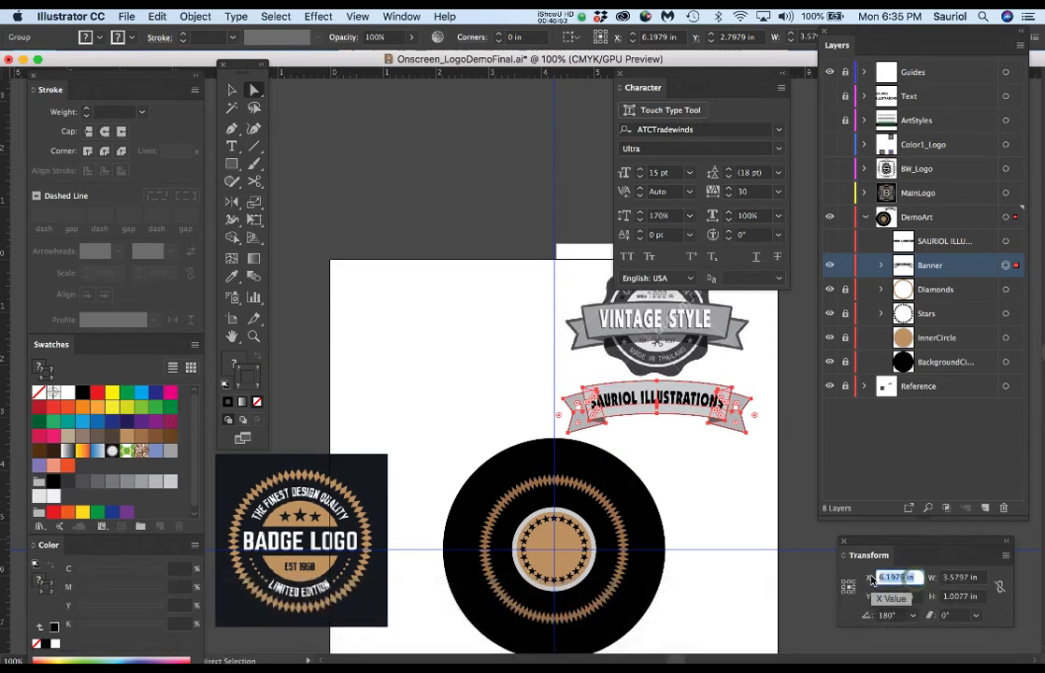
text(4.25)
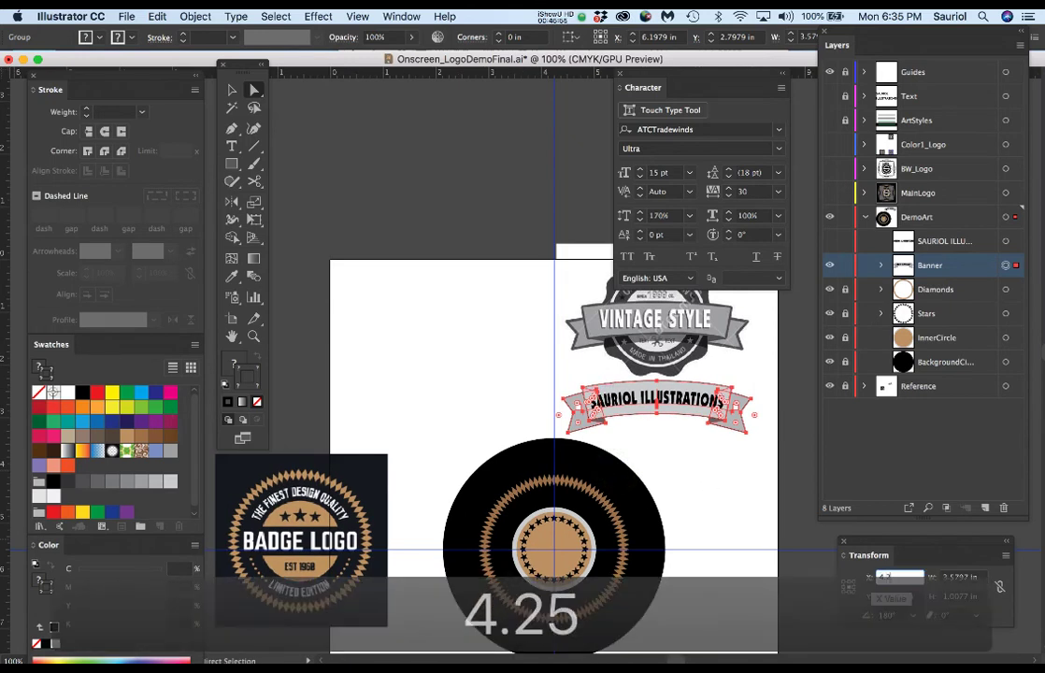
key(Return)
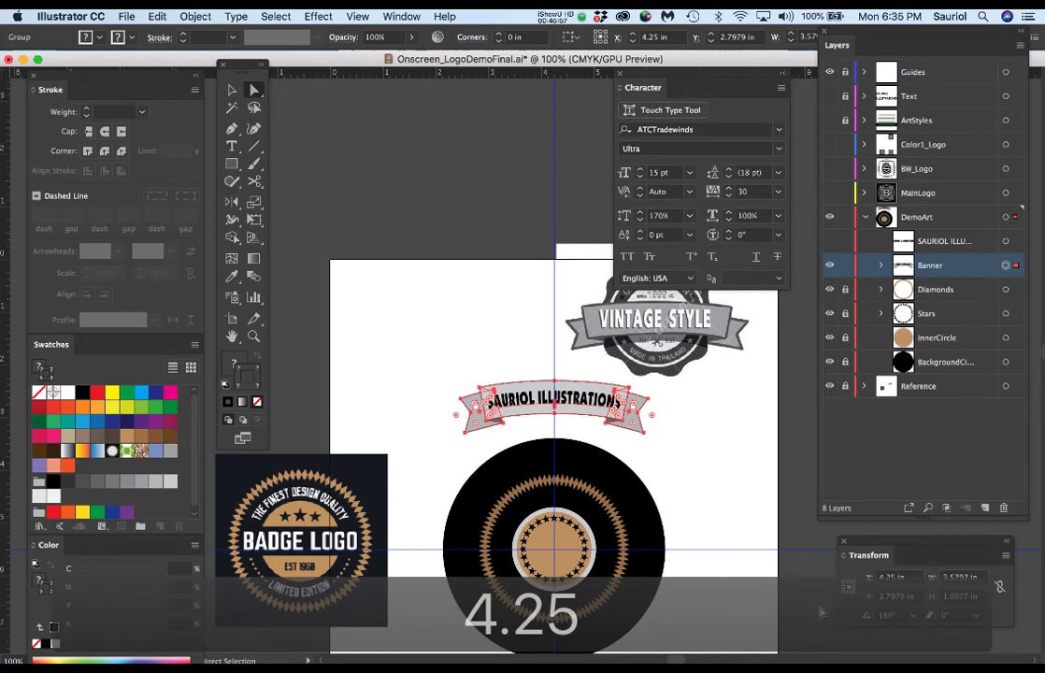
Move the Banner group straight down onto the middle of the badge circles, at Y about 5.77 in.
key(e)
drag(594, 403, 595, 558)
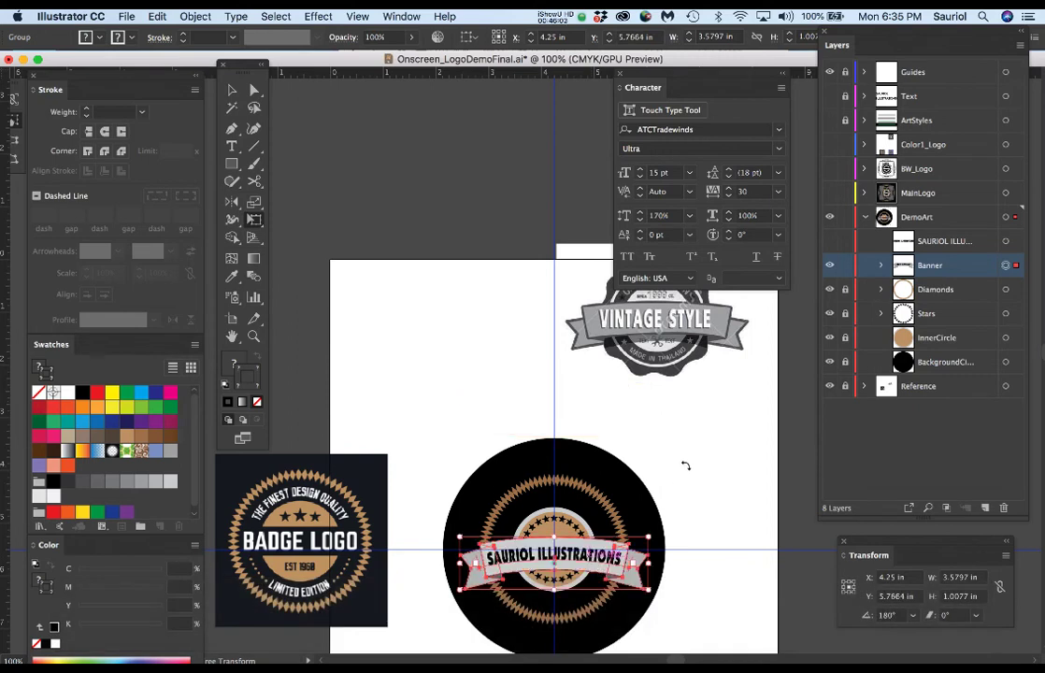
scroll(685, 465, up, 1)
scroll(694, 474, down, 1)
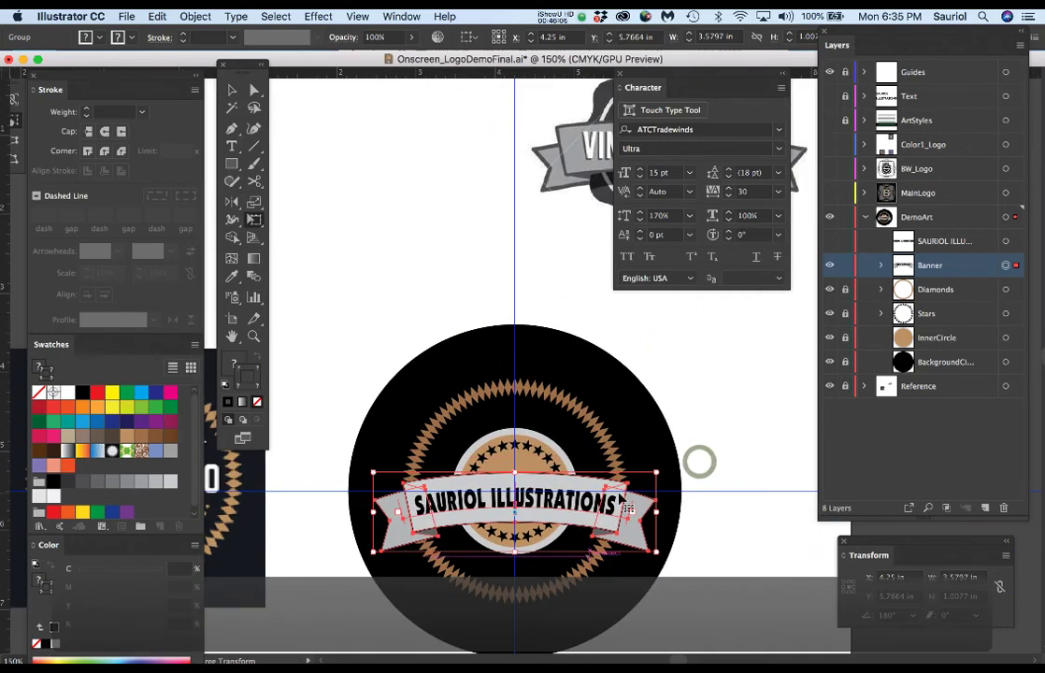
scroll(612, 512, left, 3)
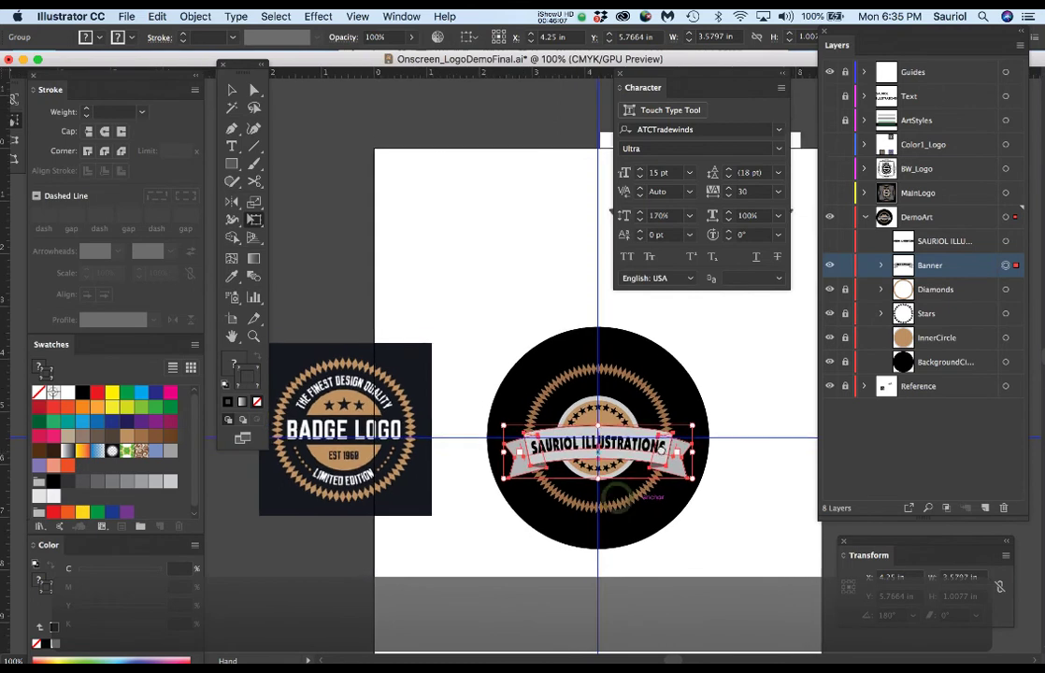
scroll(631, 467, up, 1)
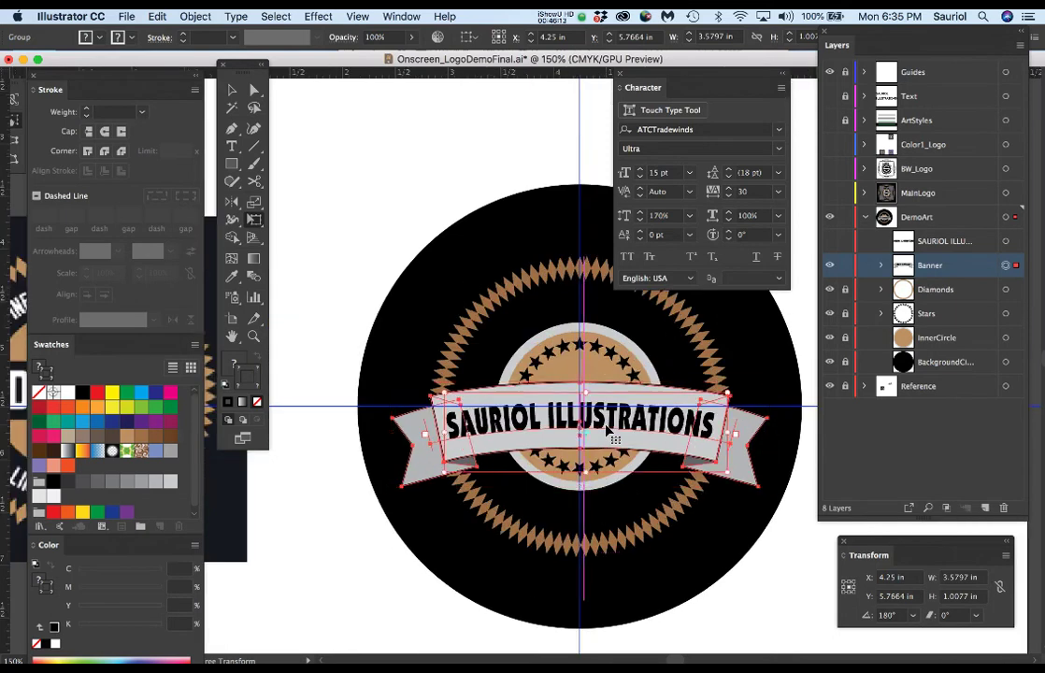
scroll(605, 432, up, 2)
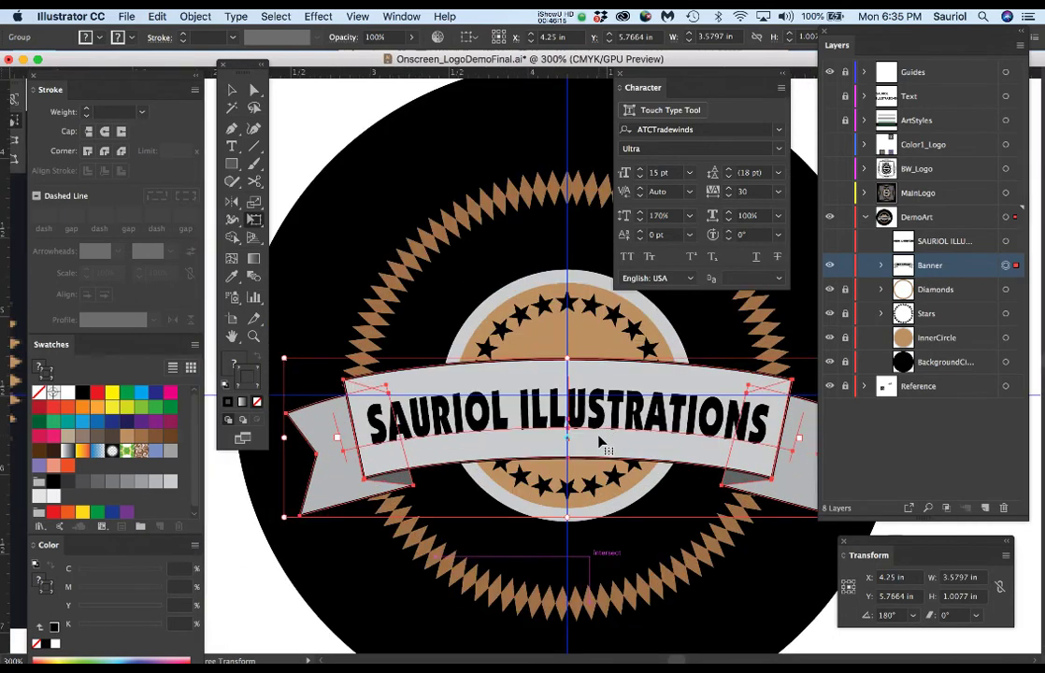
Nudge the Banner group slightly up over the star circle to Y about 5.68 in, and deselect it.
drag(598, 436, 598, 430)
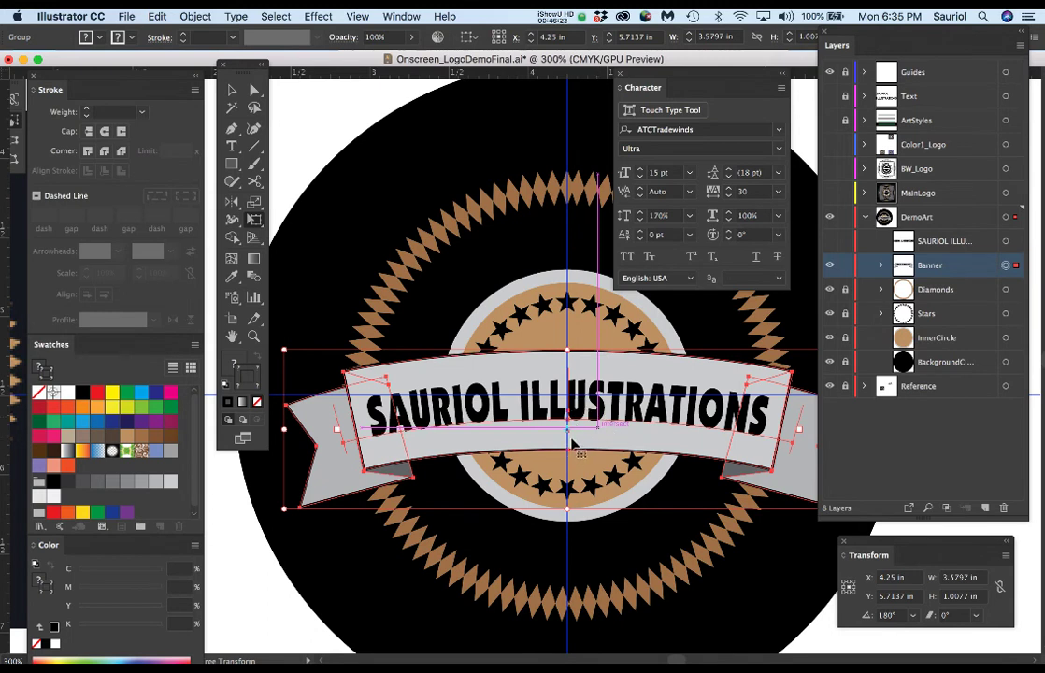
drag(628, 377, 628, 372)
scroll(609, 414, down, 2)
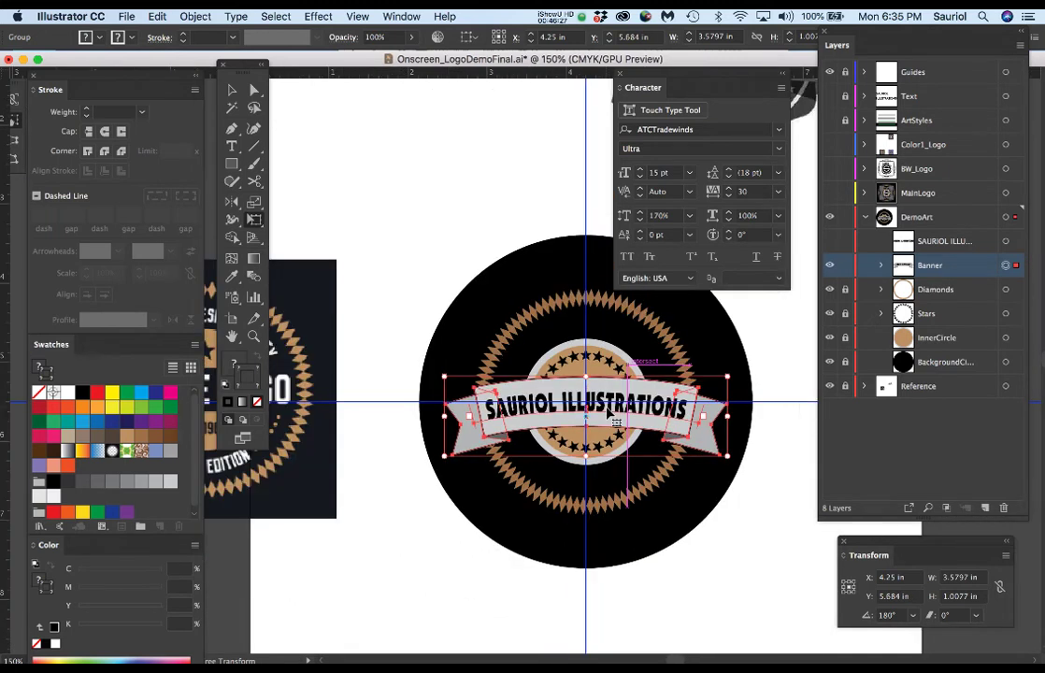
click(411, 166)
scroll(720, 438, down, 1)
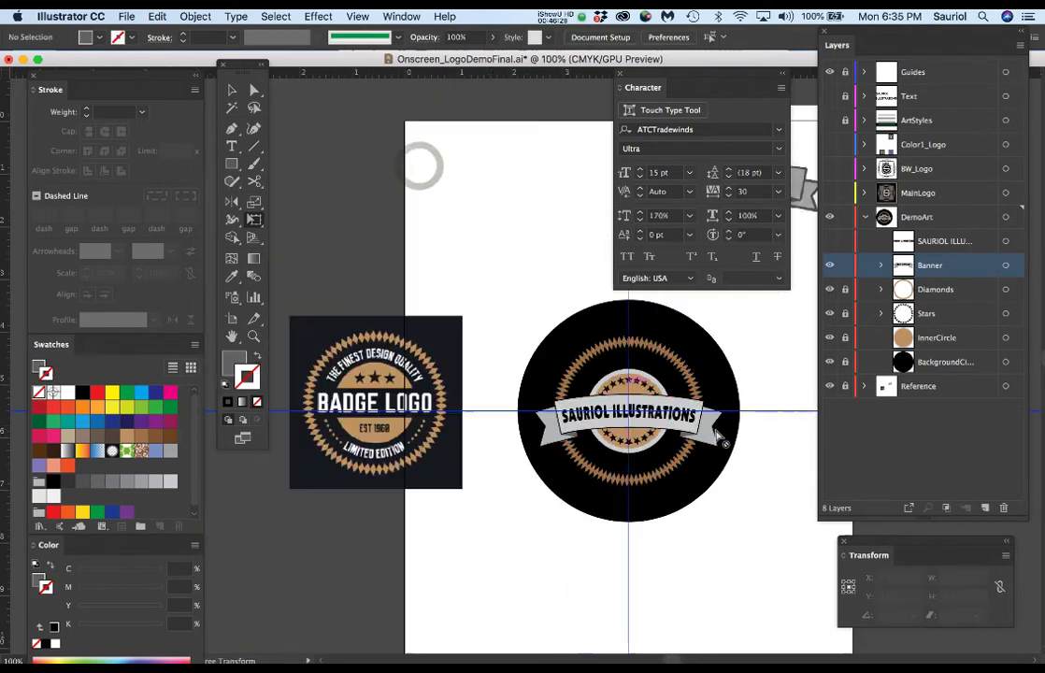
Lock the Banner group in the DemoArt layer.
scroll(721, 434, down, 1)
scroll(696, 435, up, 3)
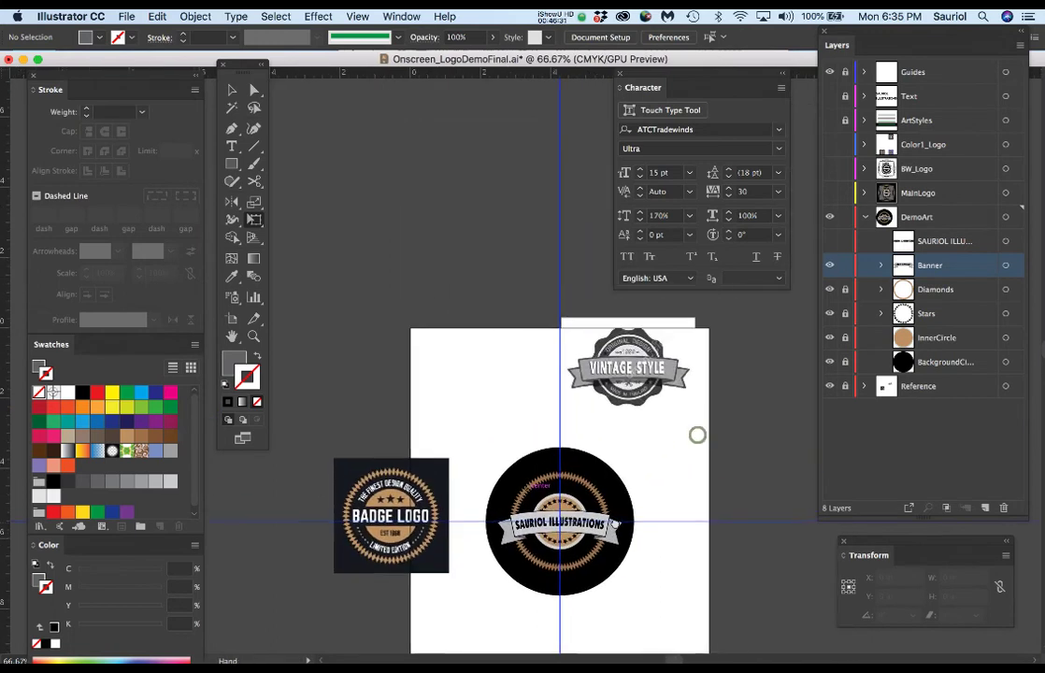
scroll(696, 435, down, 3)
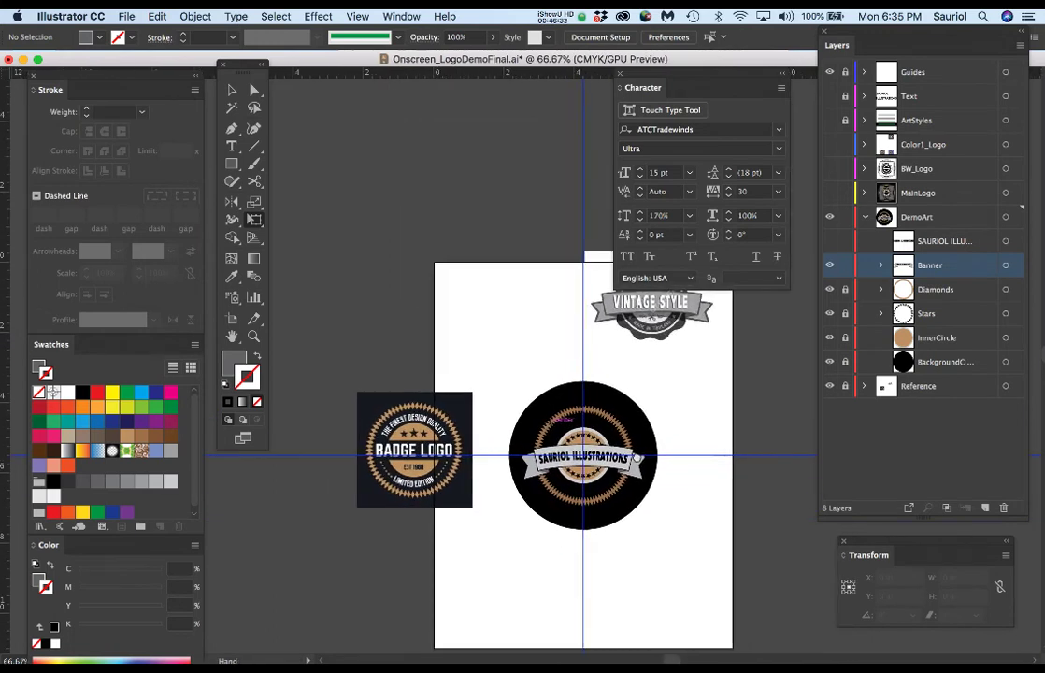
scroll(790, 346, right, 1)
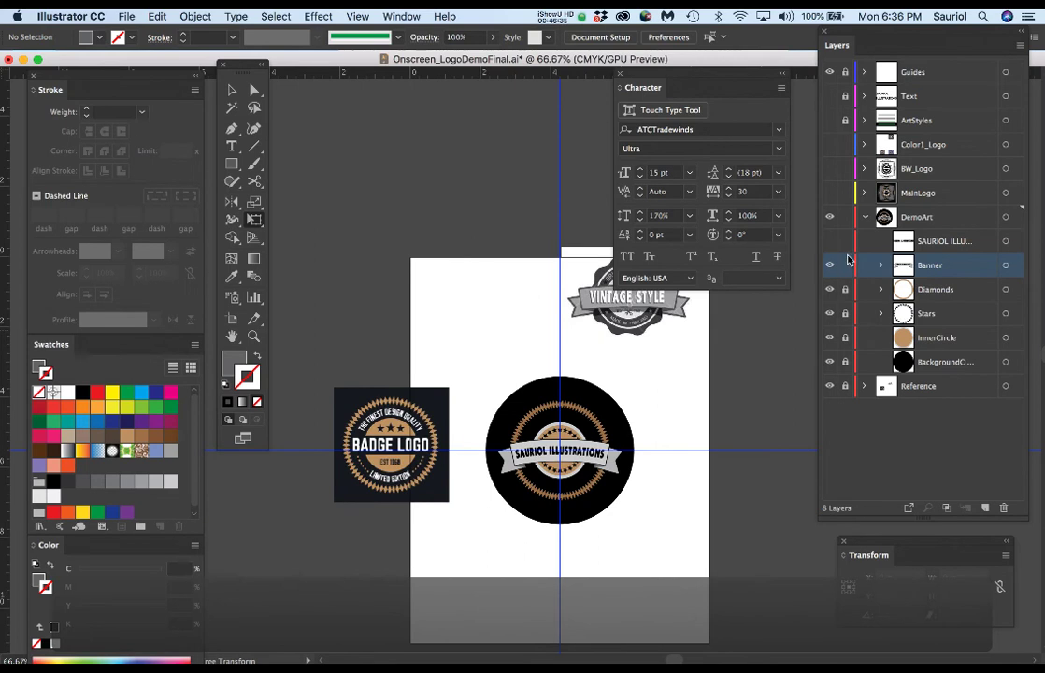
scroll(589, 414, up, 1)
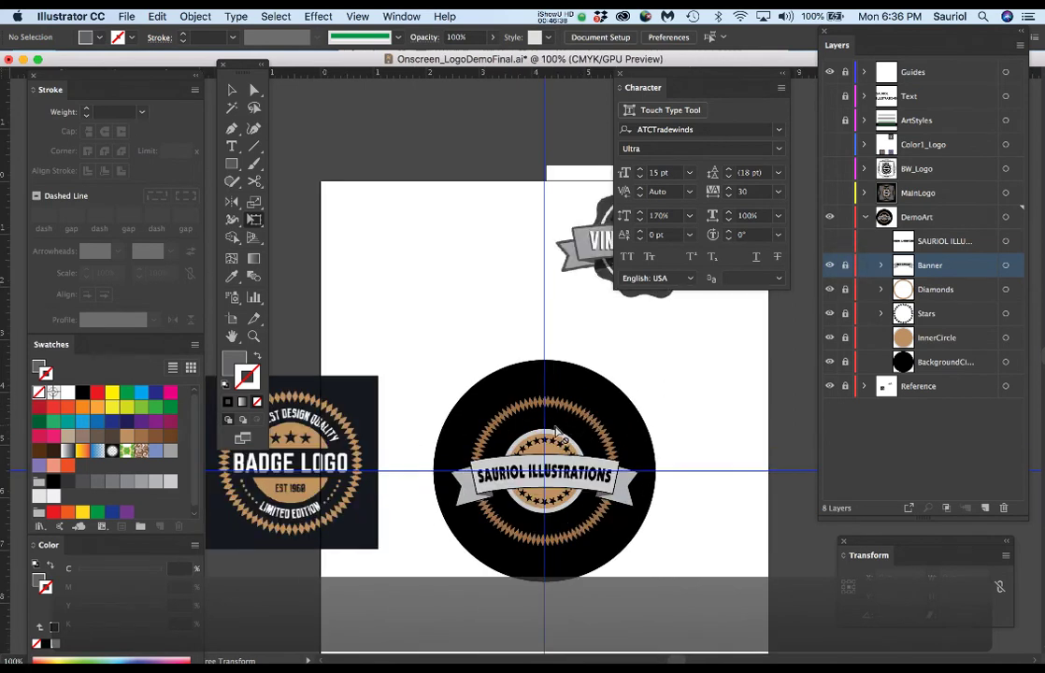
Compare the assembled badge and its banner with the reference badge logo beside it.
scroll(558, 431, down, 3)
scroll(558, 431, left, 4)
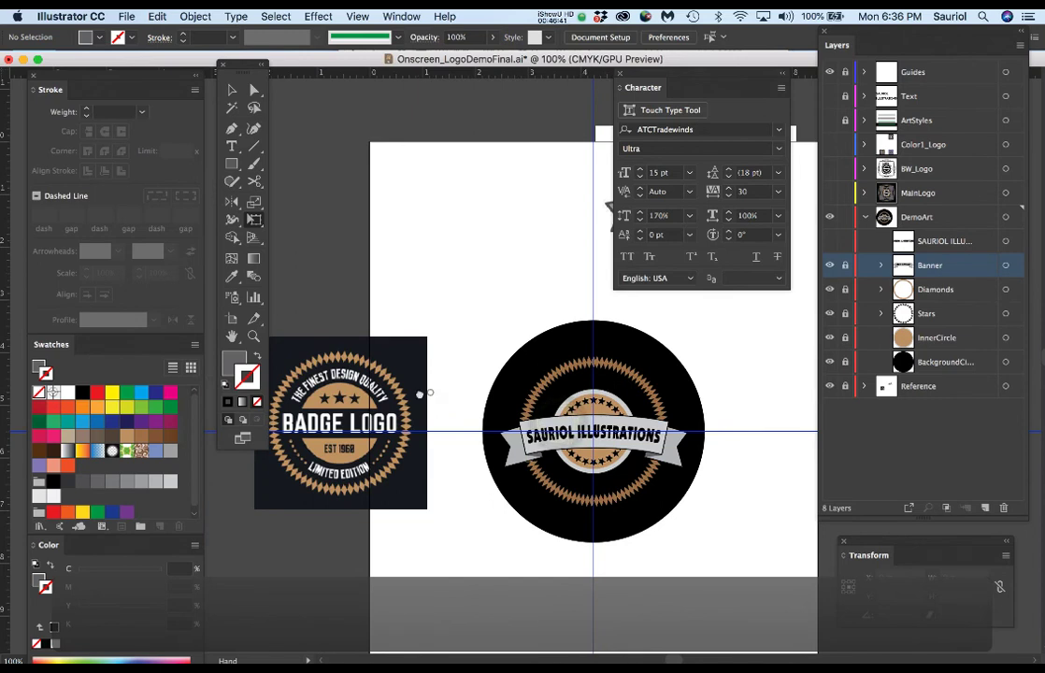
scroll(425, 394, left, 5)
scroll(428, 402, right, 5)
scroll(430, 411, up, 2)
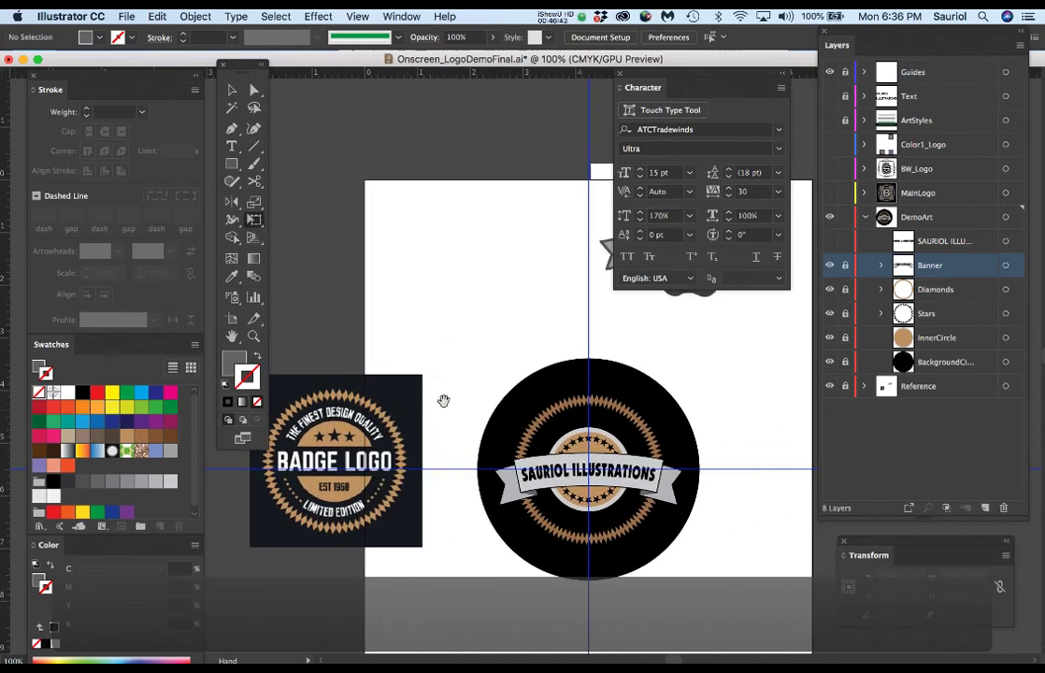
drag(446, 401, 441, 393)
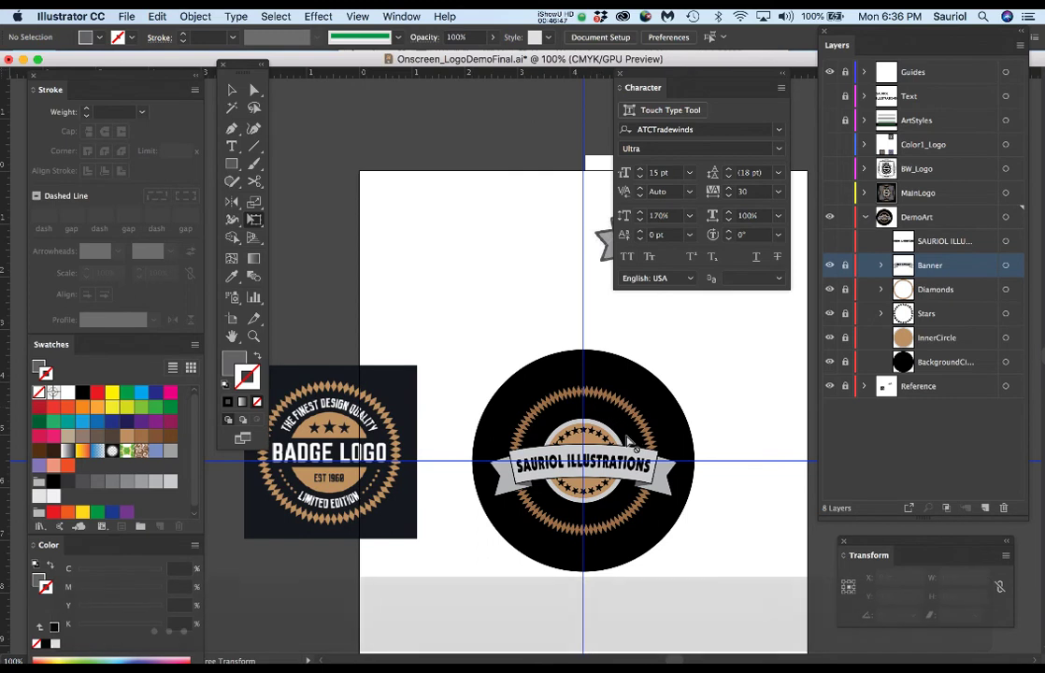
scroll(631, 447, up, 1)
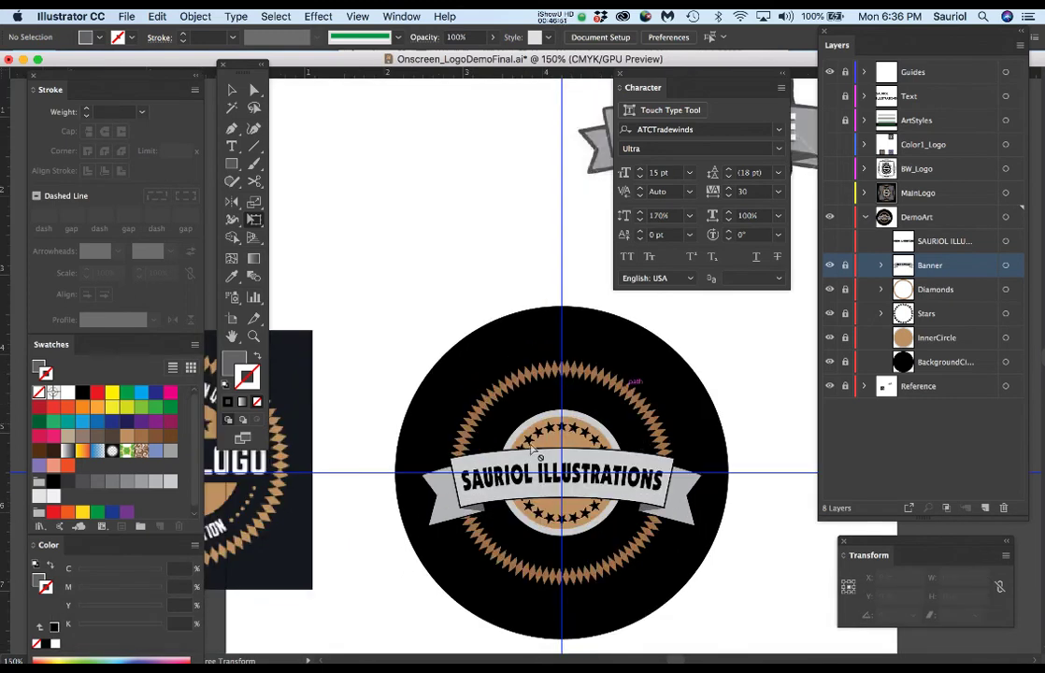
Save the logo document.
drag(427, 524, 491, 500)
drag(571, 480, 560, 477)
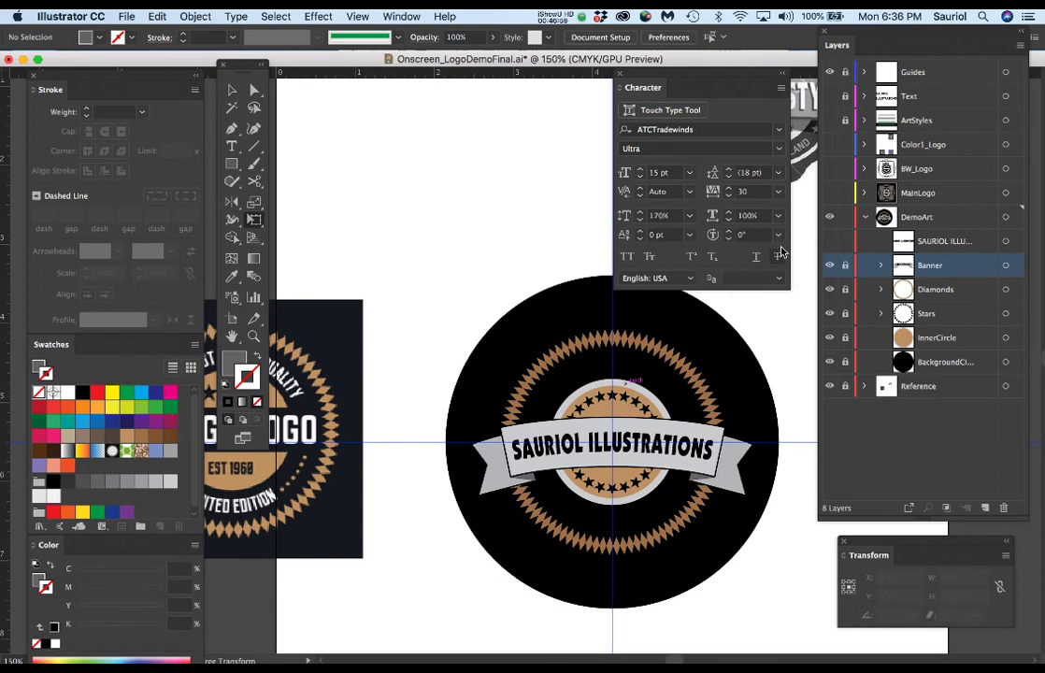
key(super+s)
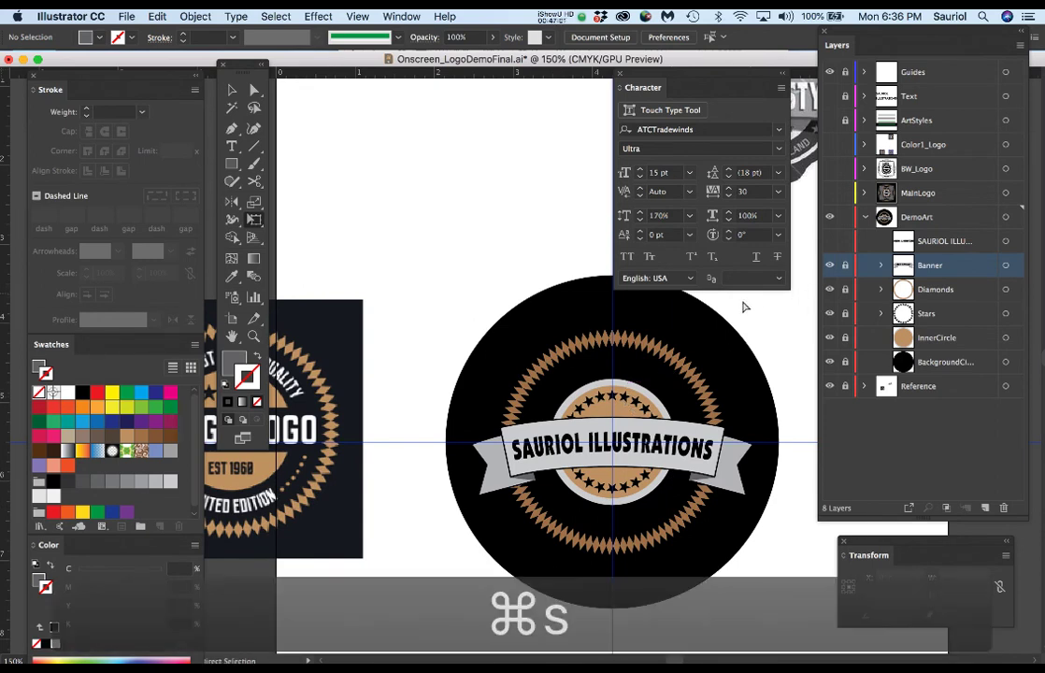
Draw a circle about 2.14 in across, centred on the guide intersection in the middle of the badge.
key(l)
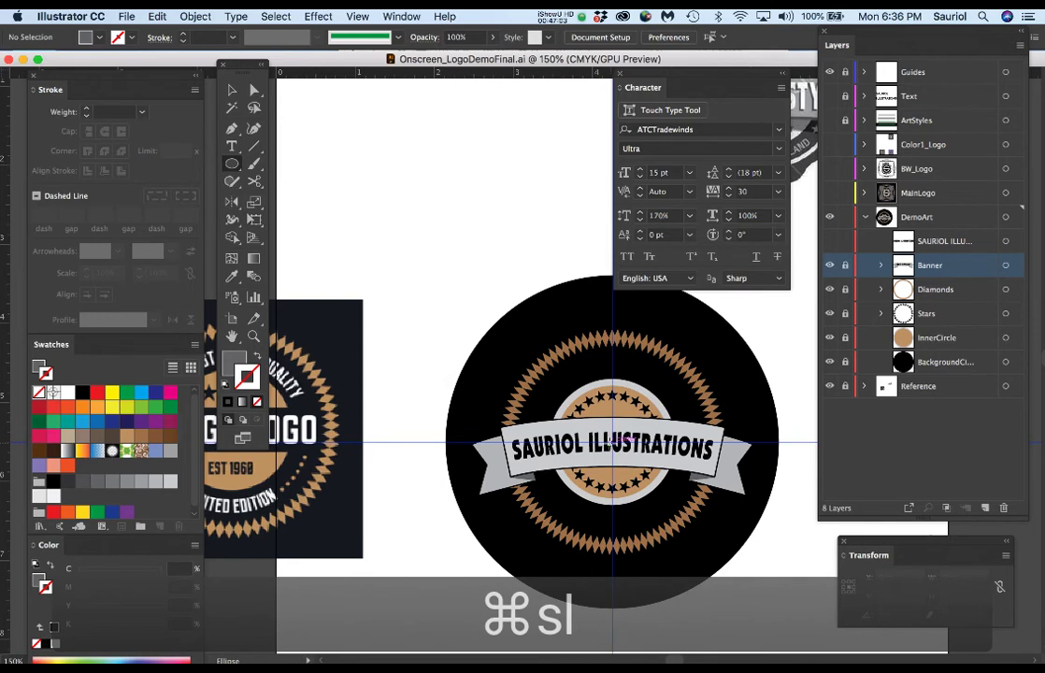
scroll(617, 442, up, 3)
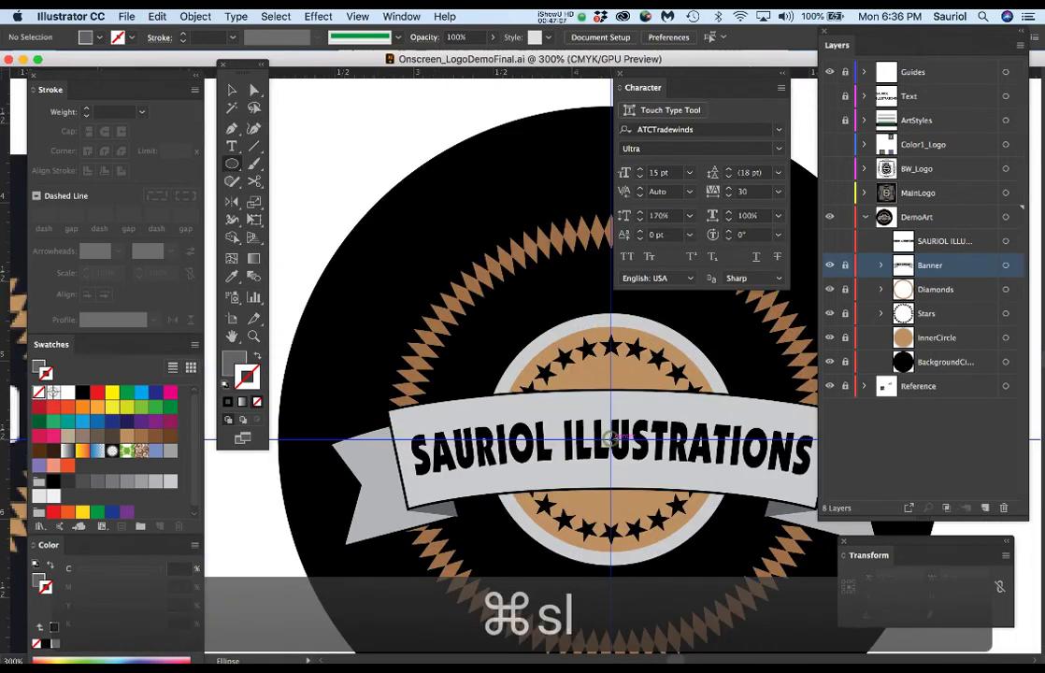
drag(609, 438, 781, 608)
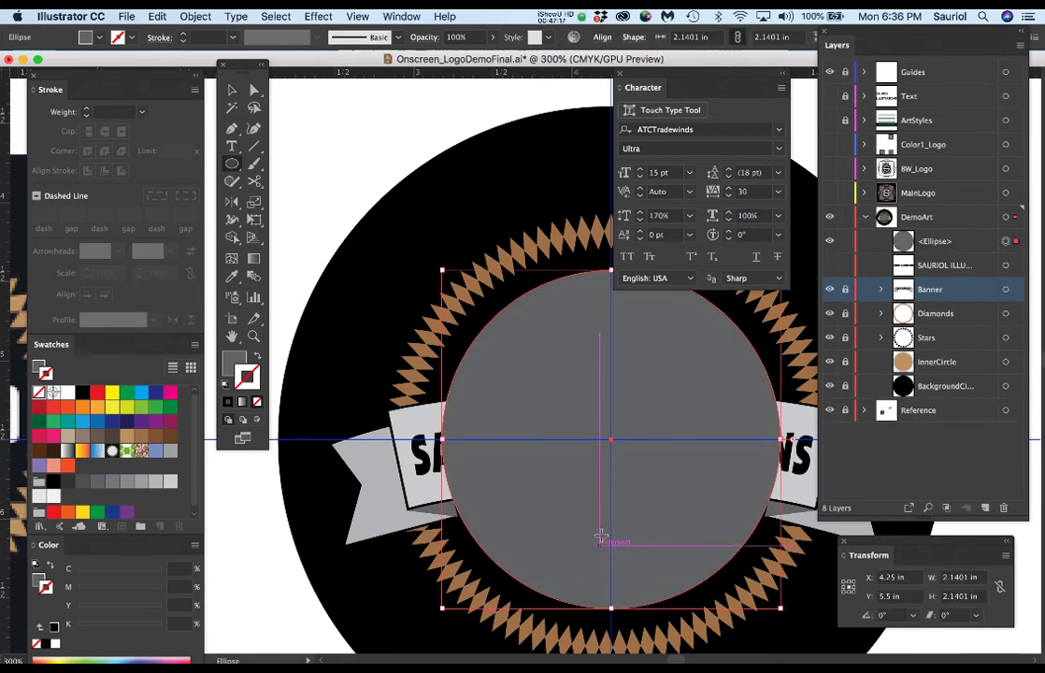
scroll(601, 528, down, 1)
drag(595, 515, 555, 425)
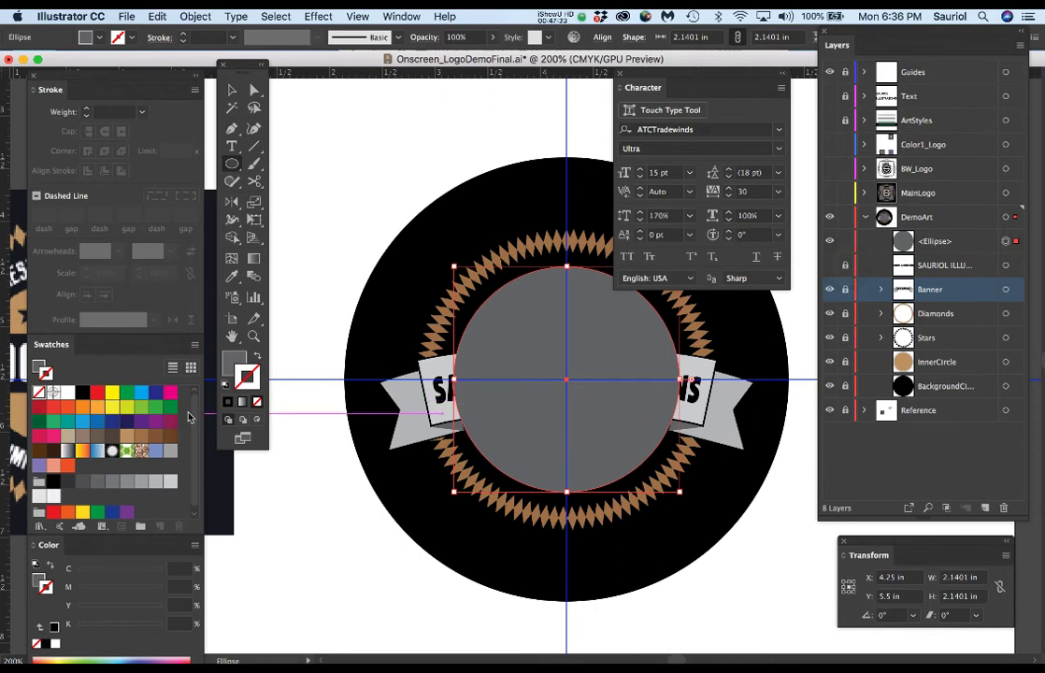
Remove the new circle's fill and give it a cyan stroke, moving the Character panel off the artwork.
click(229, 364)
key(slash)
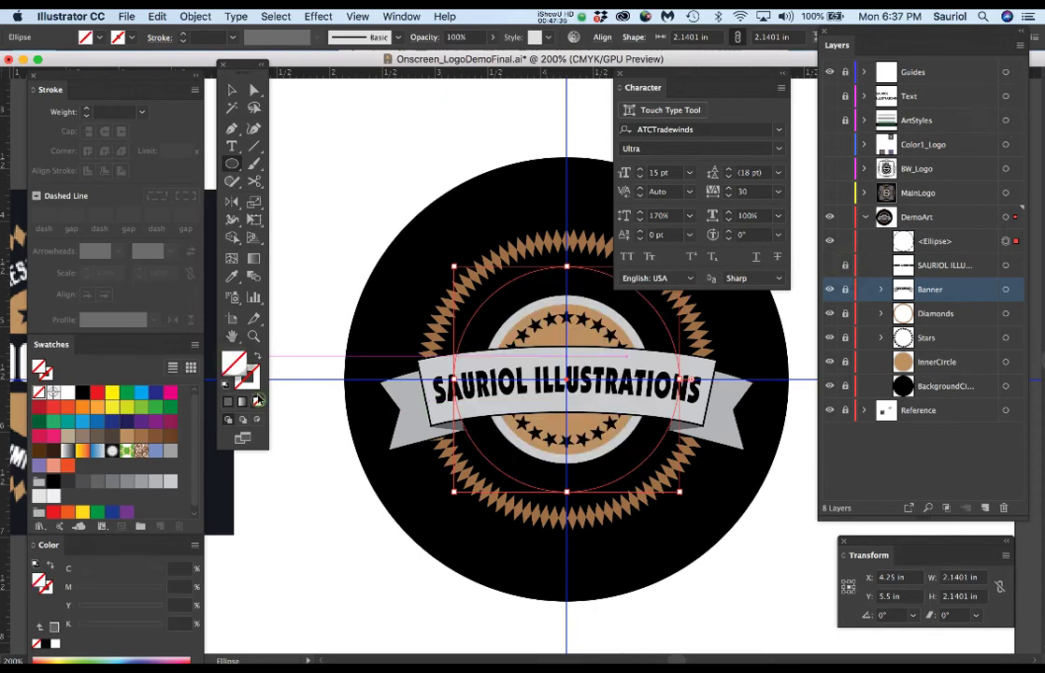
click(258, 400)
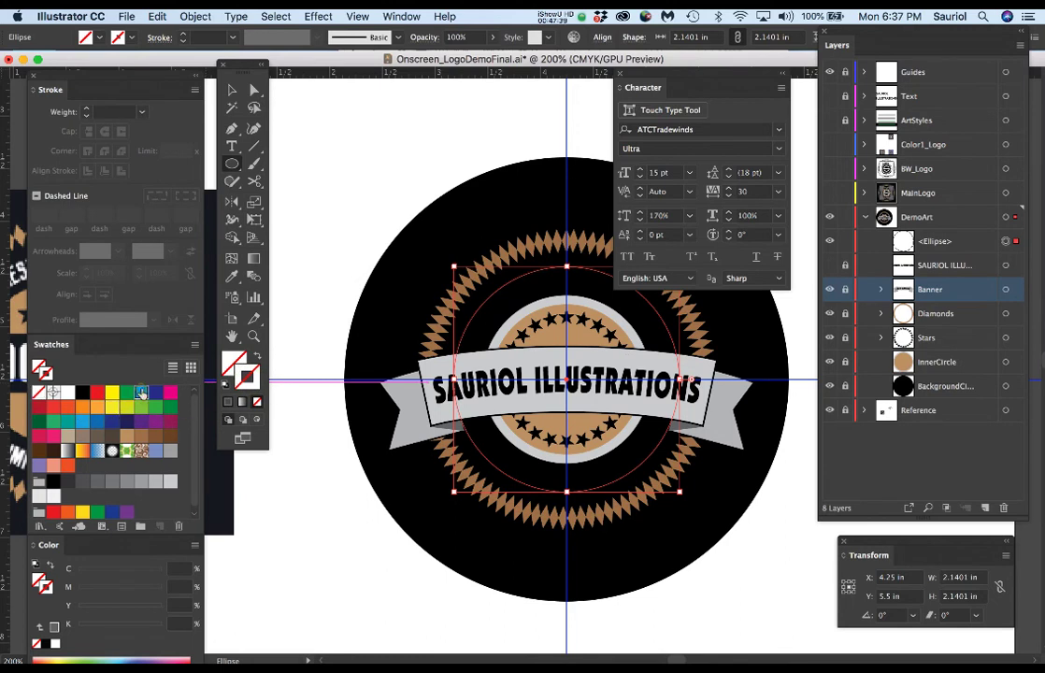
click(140, 391)
drag(705, 78, 813, 84)
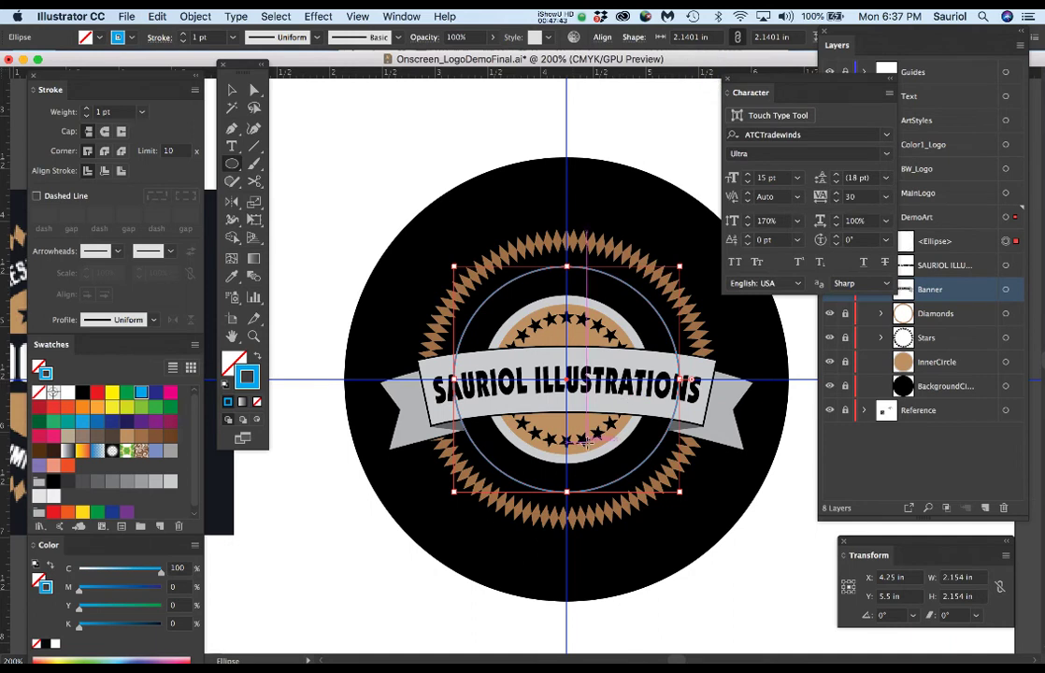
Examine how the curved text sits between the inner circle and the diamond ring on the reference badge.
scroll(448, 402, down, 2)
drag(349, 381, 452, 332)
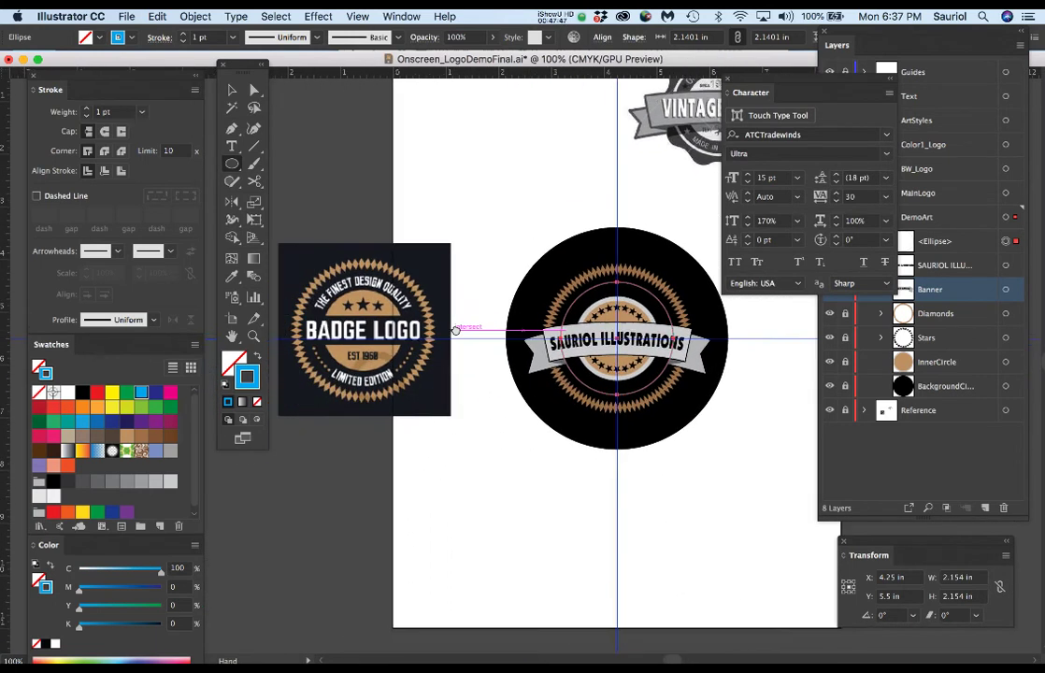
scroll(317, 280, up, 3)
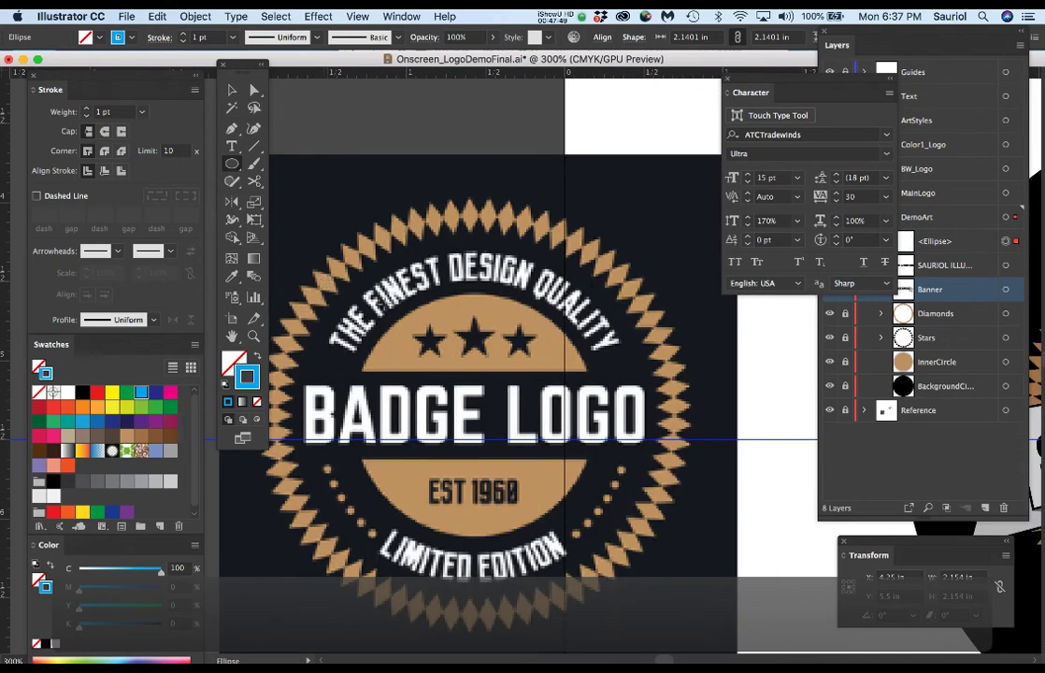
key(super)
scroll(617, 449, down, 2)
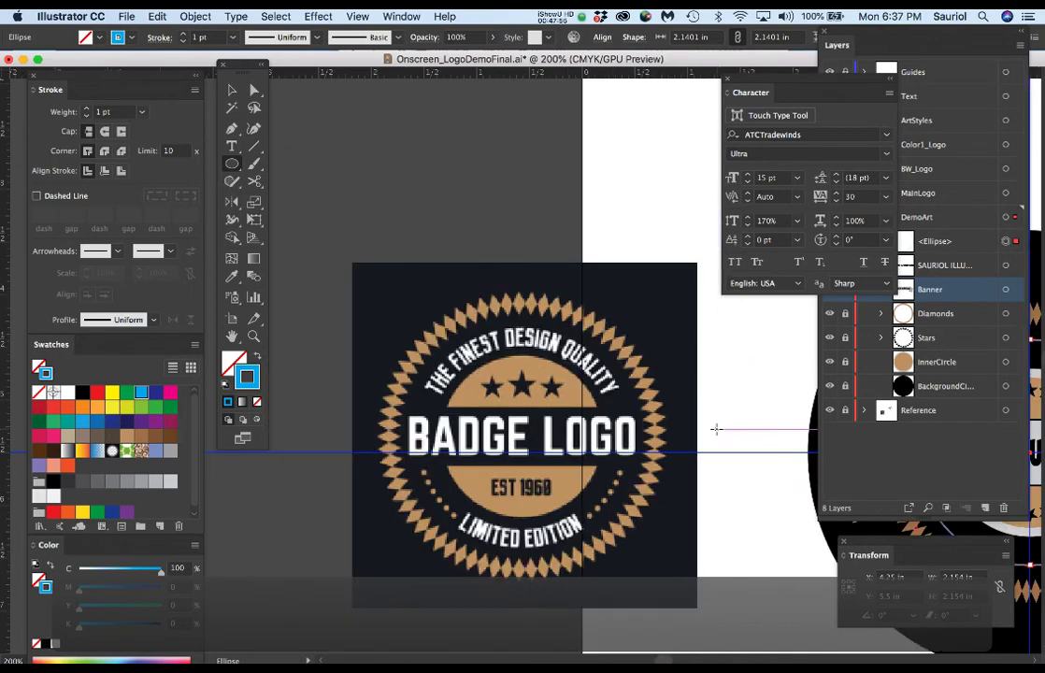
scroll(714, 431, right, 3)
drag(721, 425, 288, 407)
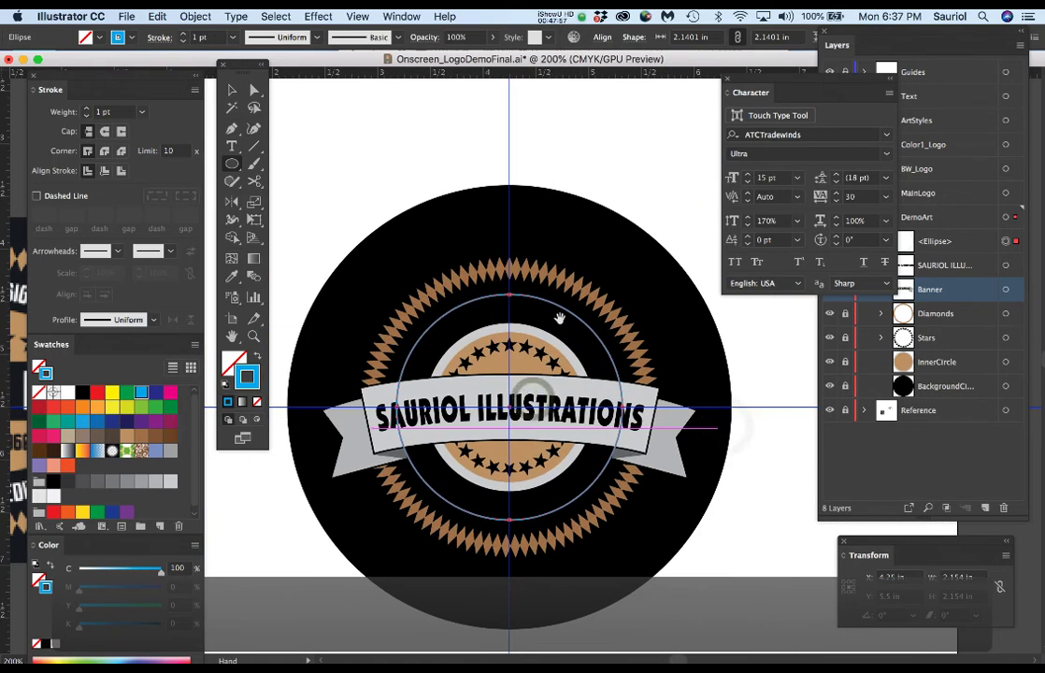
scroll(560, 451, up, 2)
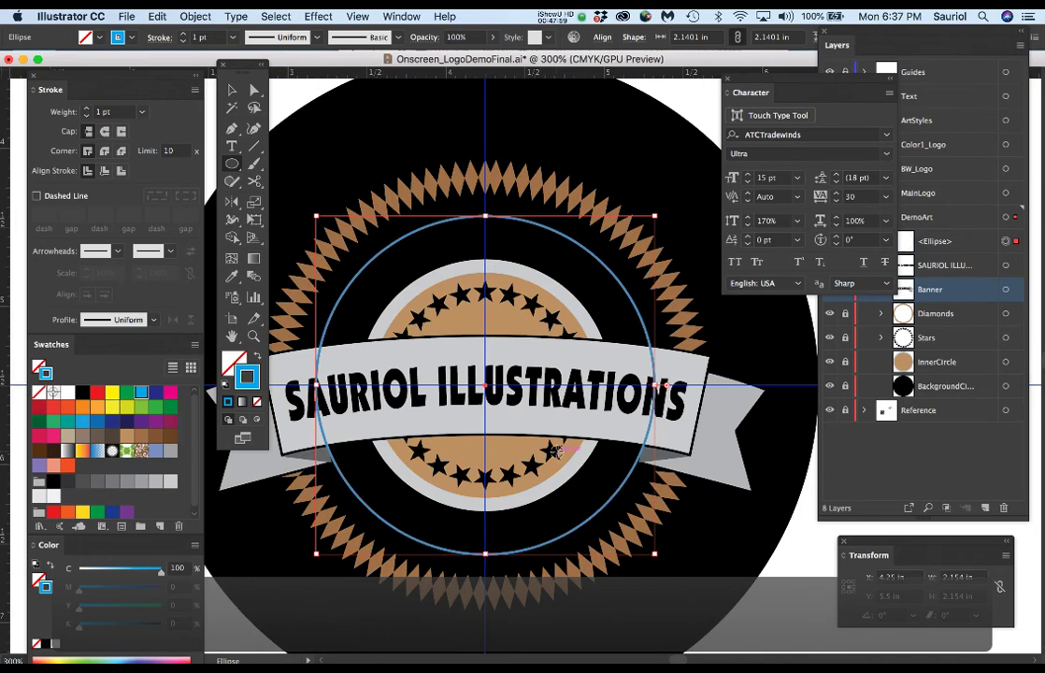
Cut the cyan circle into upper and lower halves at its two side anchor points with the Scissors tool, and hide the Banner artwork.
key(c)
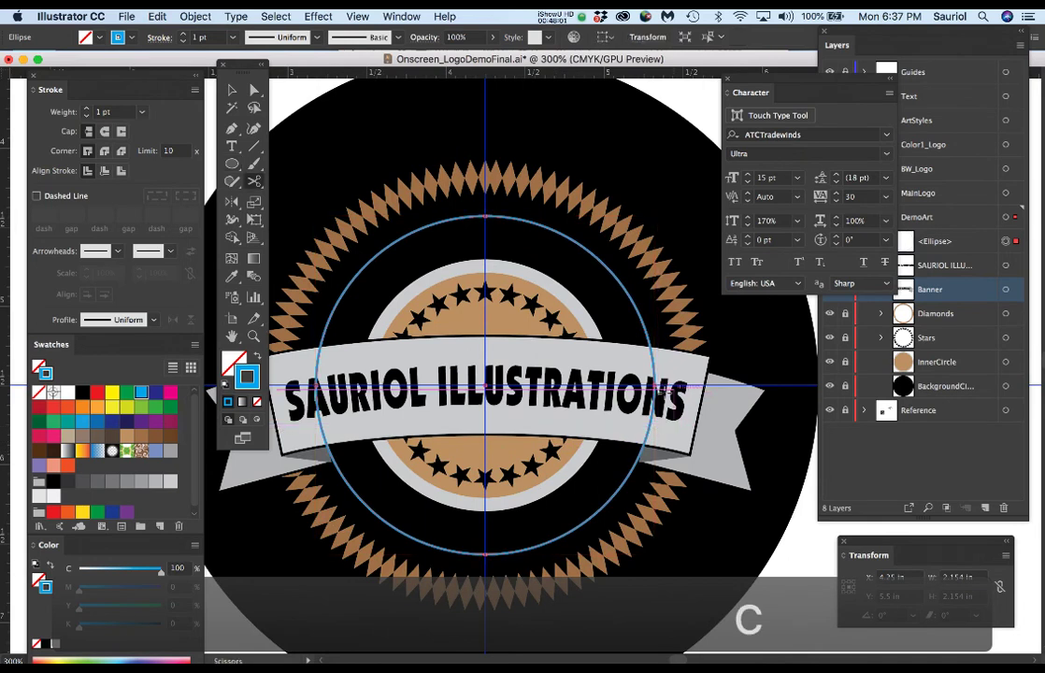
click(654, 384)
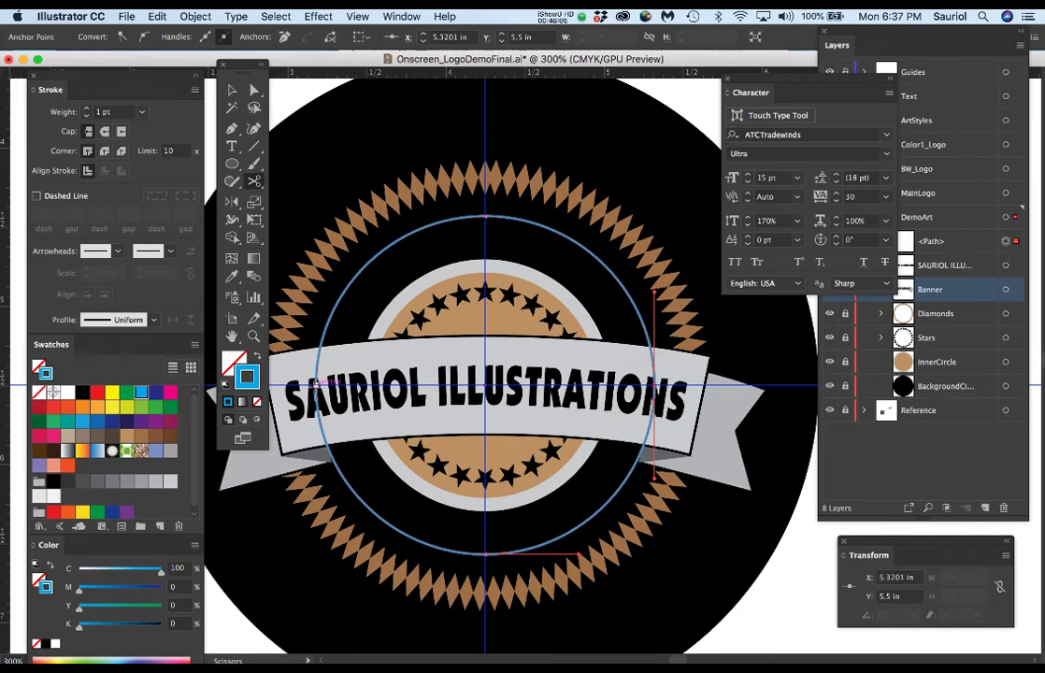
click(318, 384)
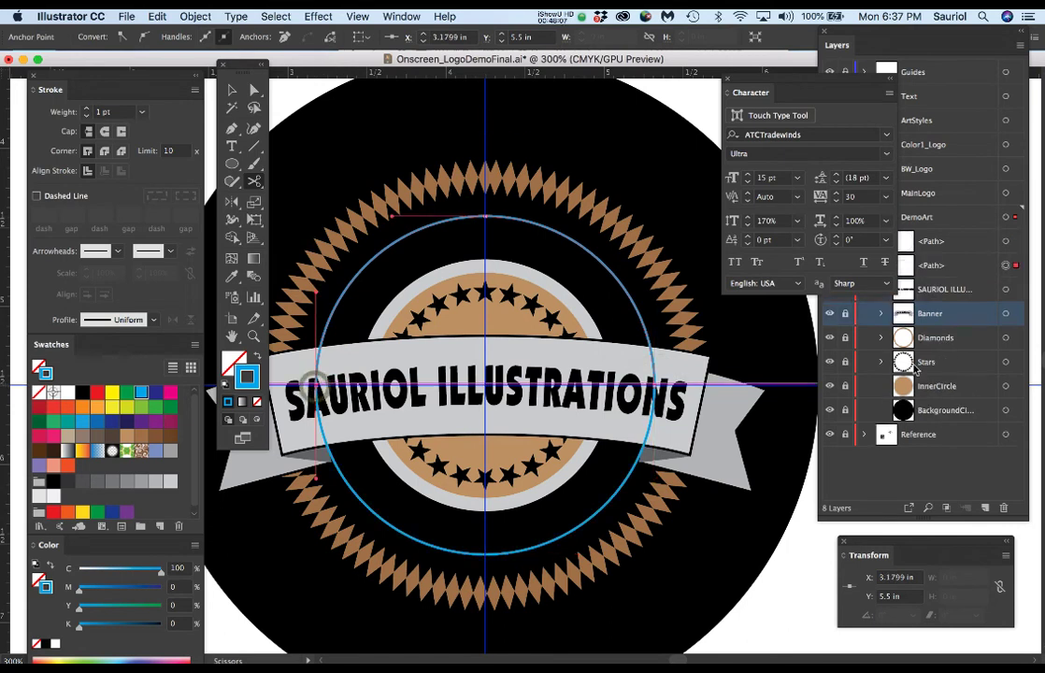
click(829, 318)
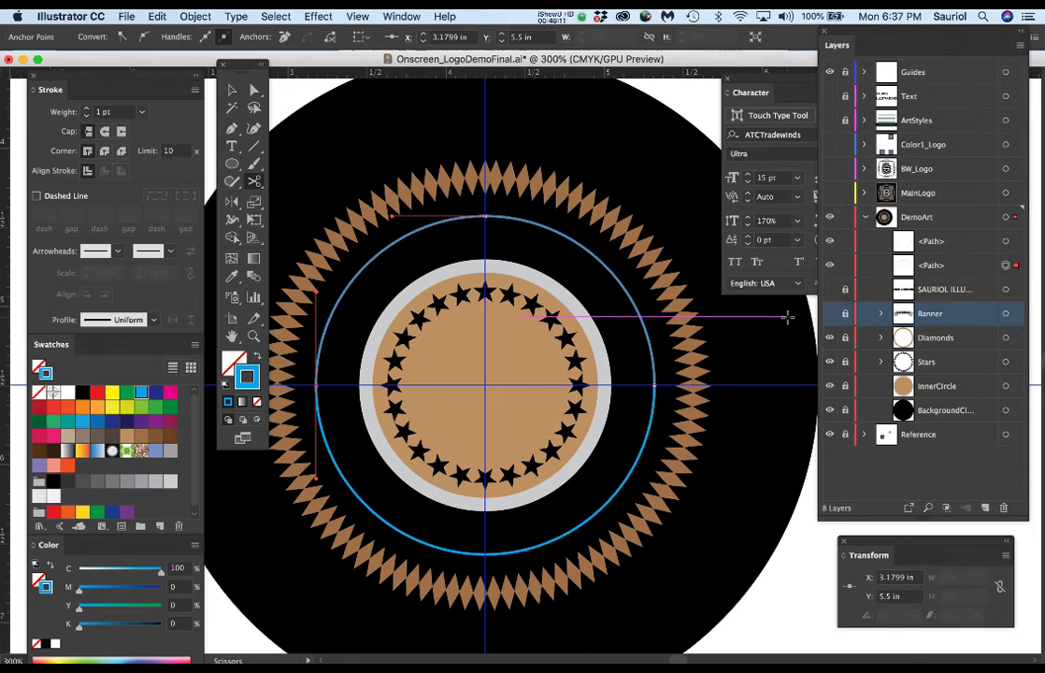
Scale the upper half of the cyan circle proportionally about its centre to about 1.84 in wide.
key(c)
key(v)
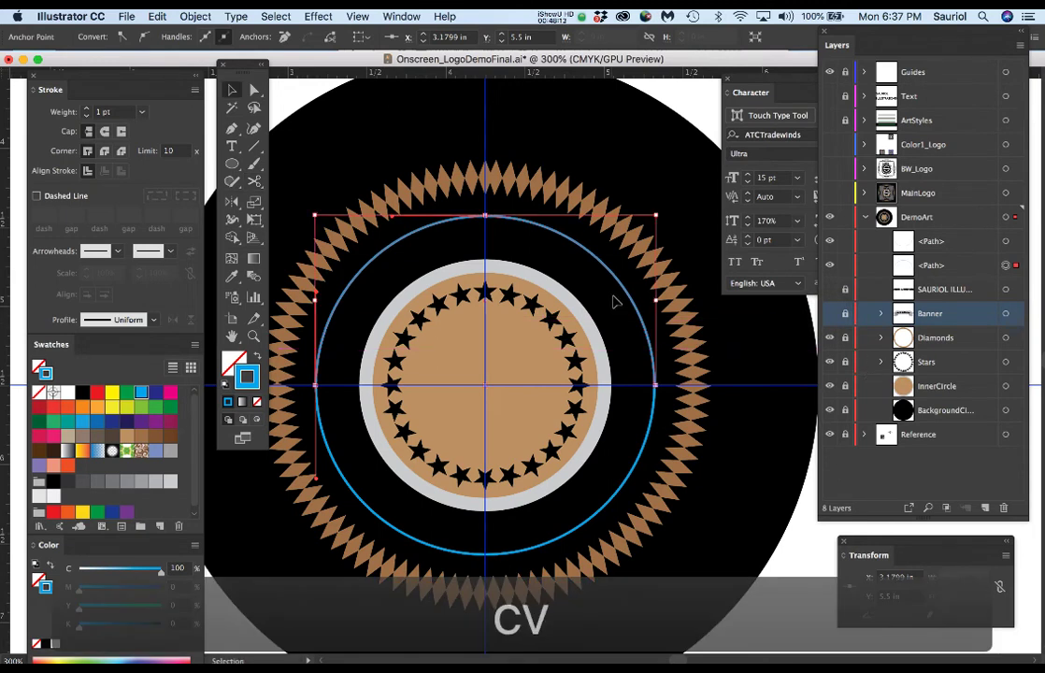
click(615, 168)
click(569, 241)
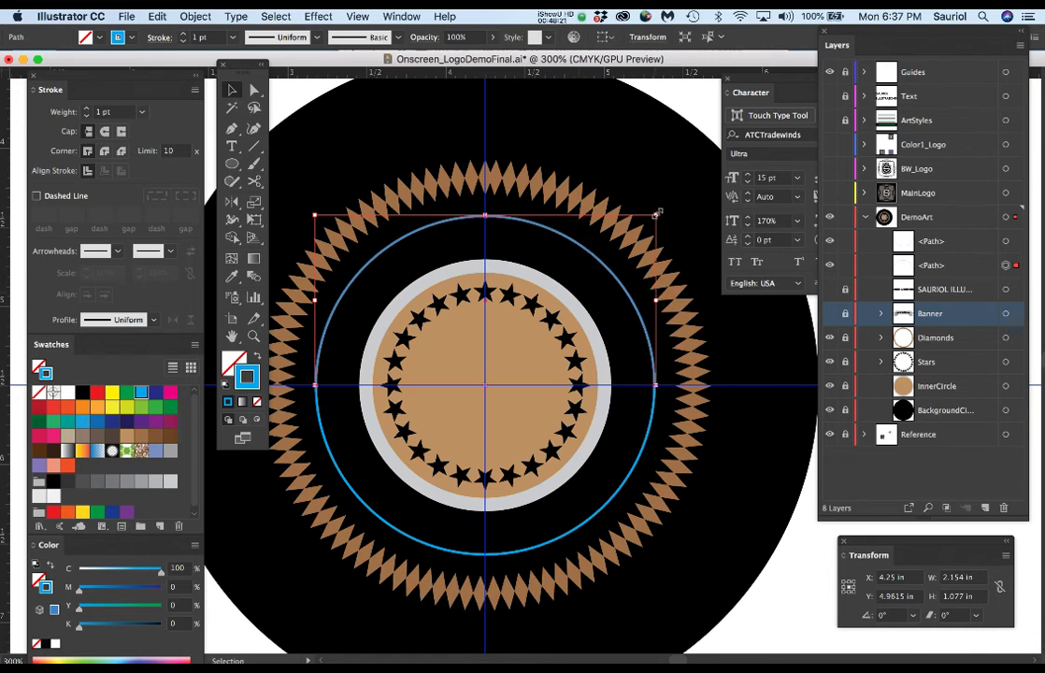
drag(656, 213, 624, 230)
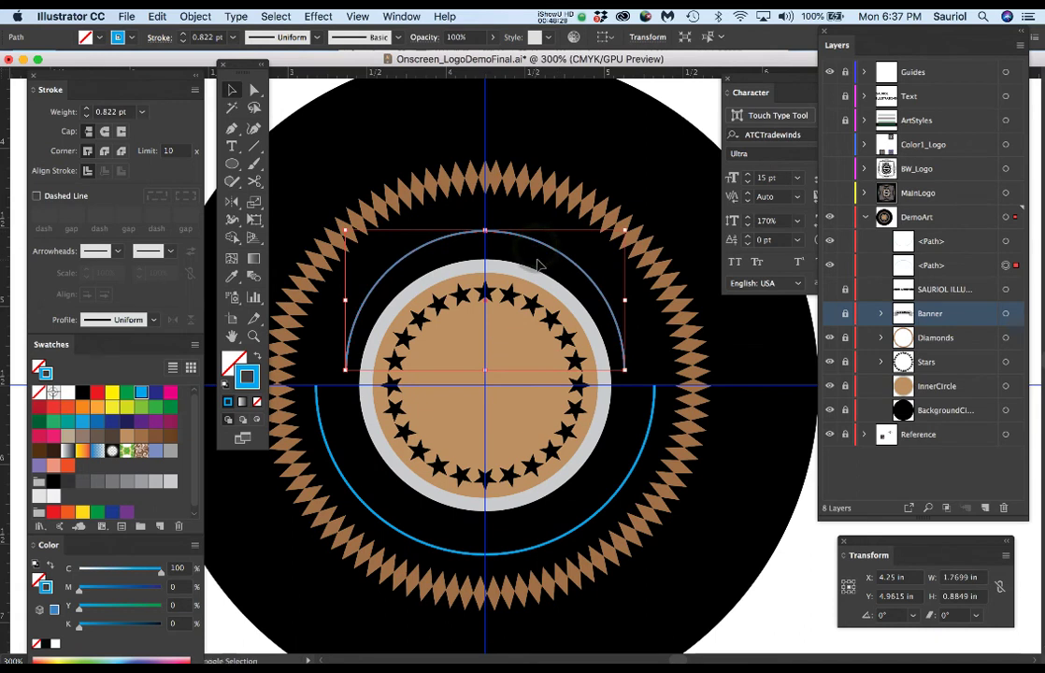
key(super+z)
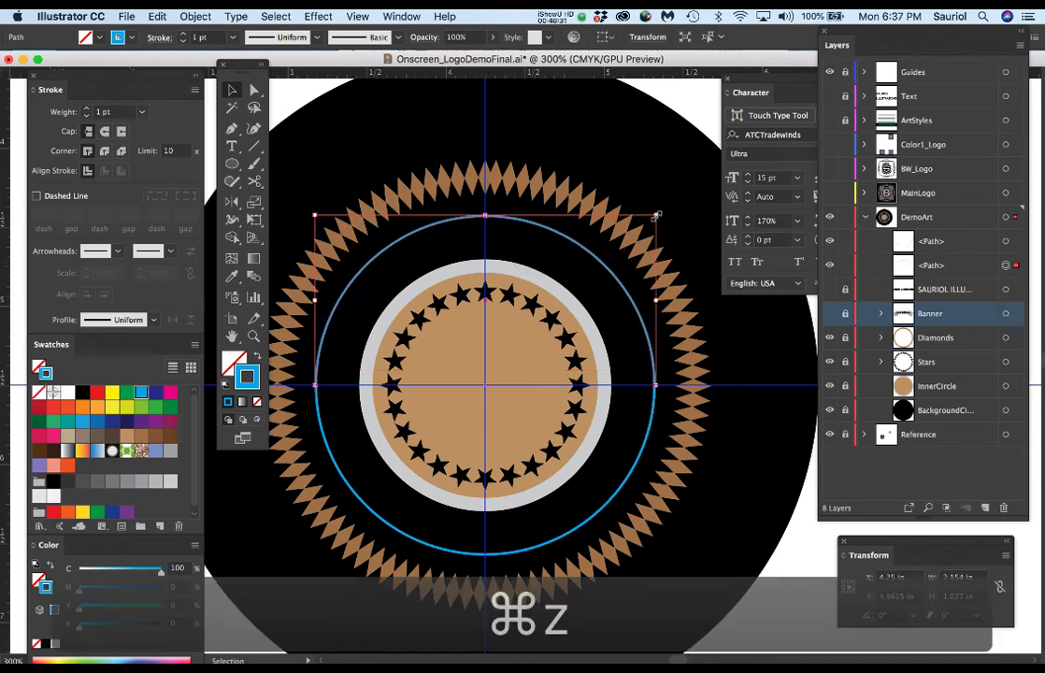
drag(656, 214, 644, 227)
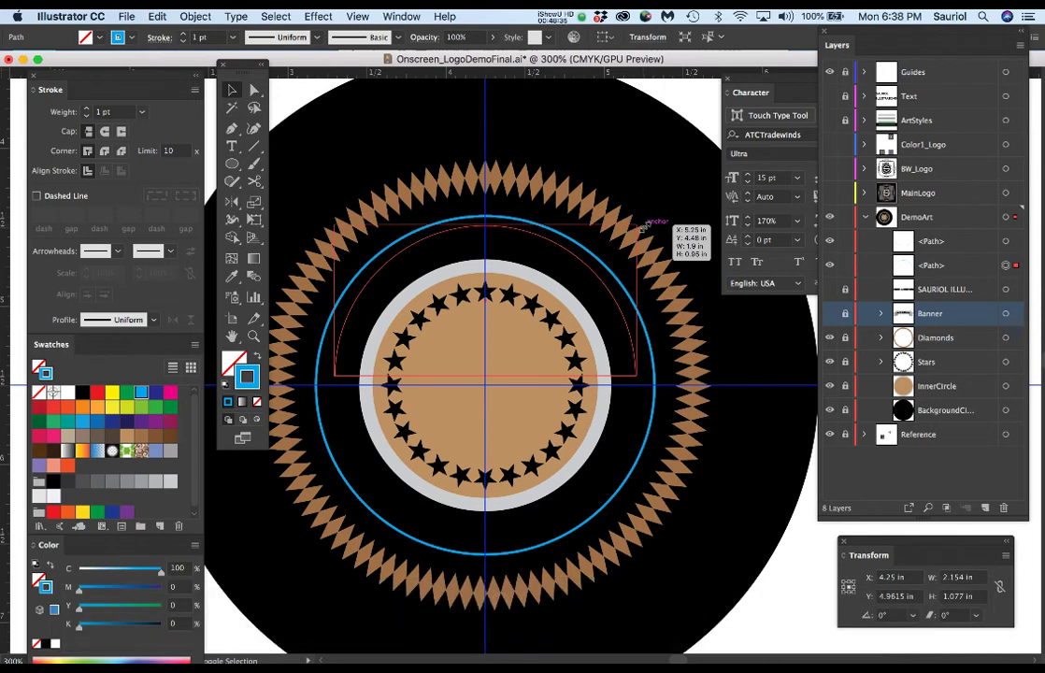
drag(644, 226, 641, 227)
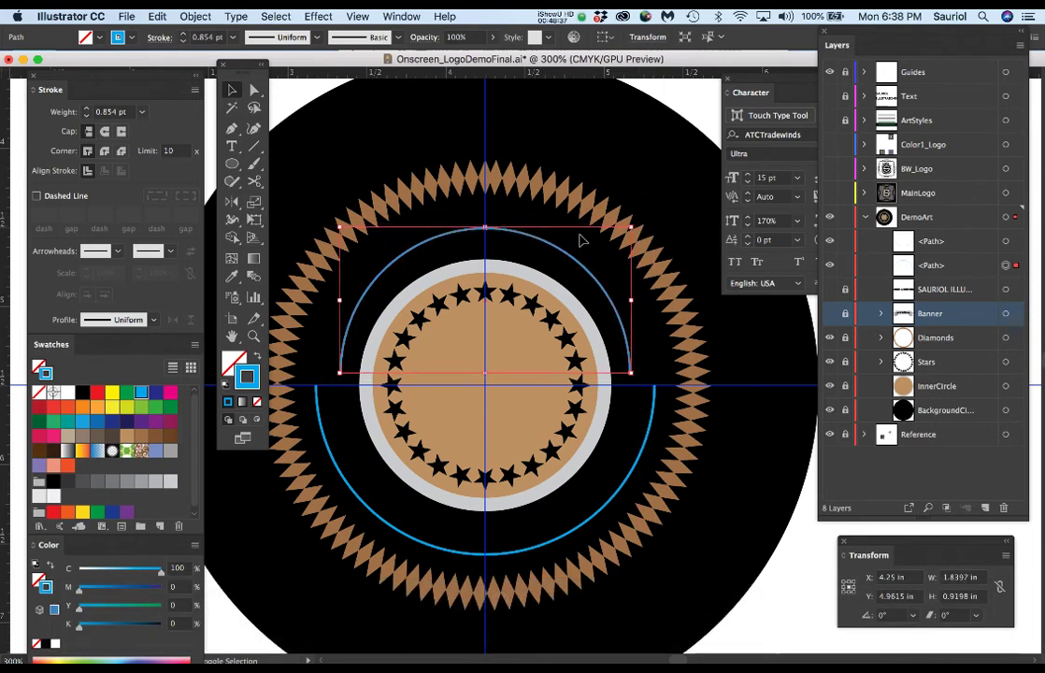
Move the scaled upper arc straight down so its endpoints rest on the horizontal guide, and deselect it.
key(e)
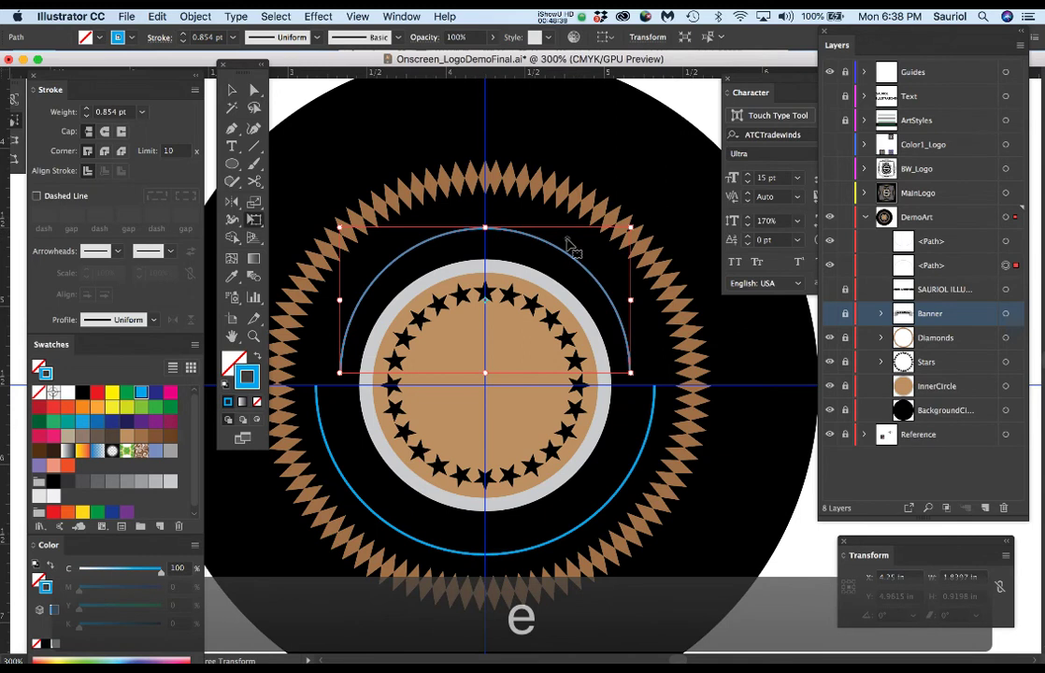
drag(566, 239, 568, 256)
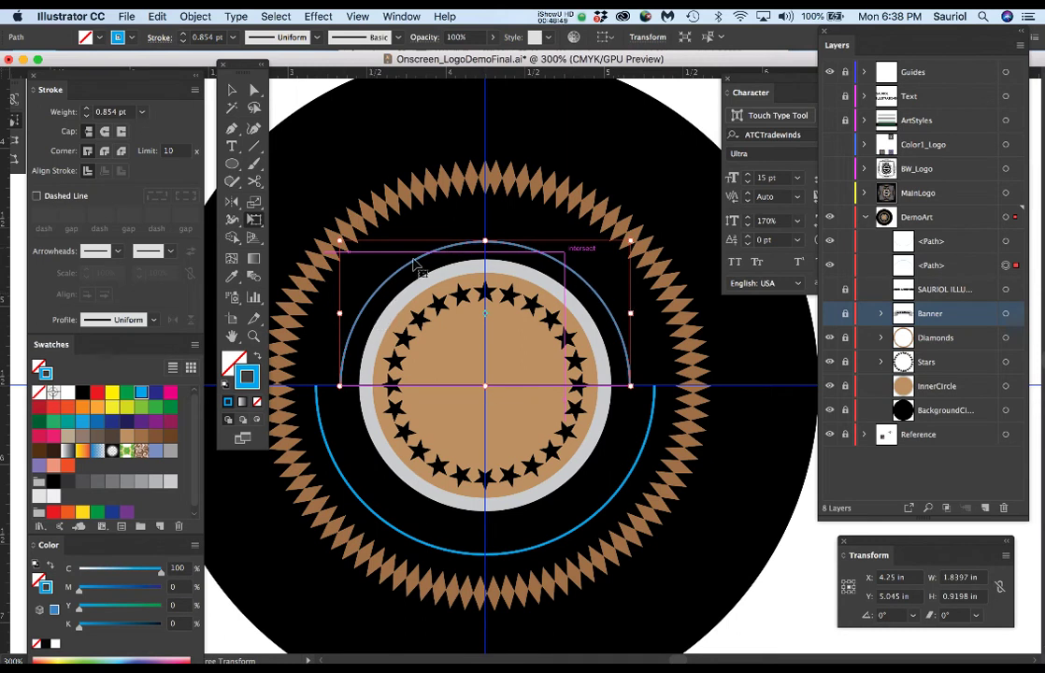
click(707, 94)
Place a new point text object on the blank artboard area below the badge.
key(super+minus)
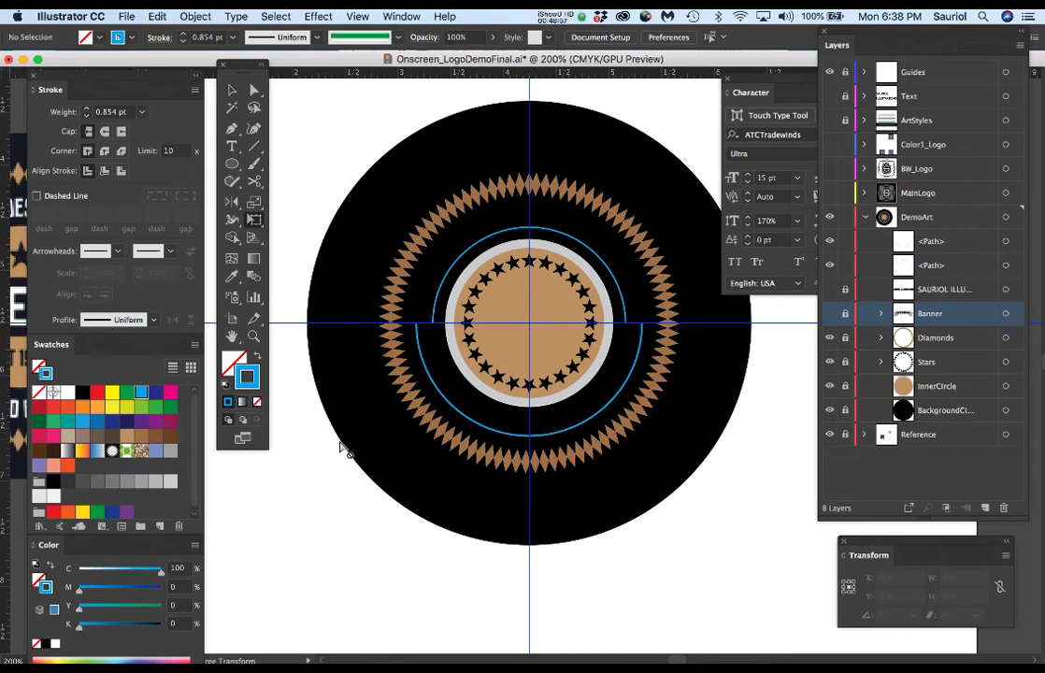
key(super+minus)
drag(321, 457, 430, 393)
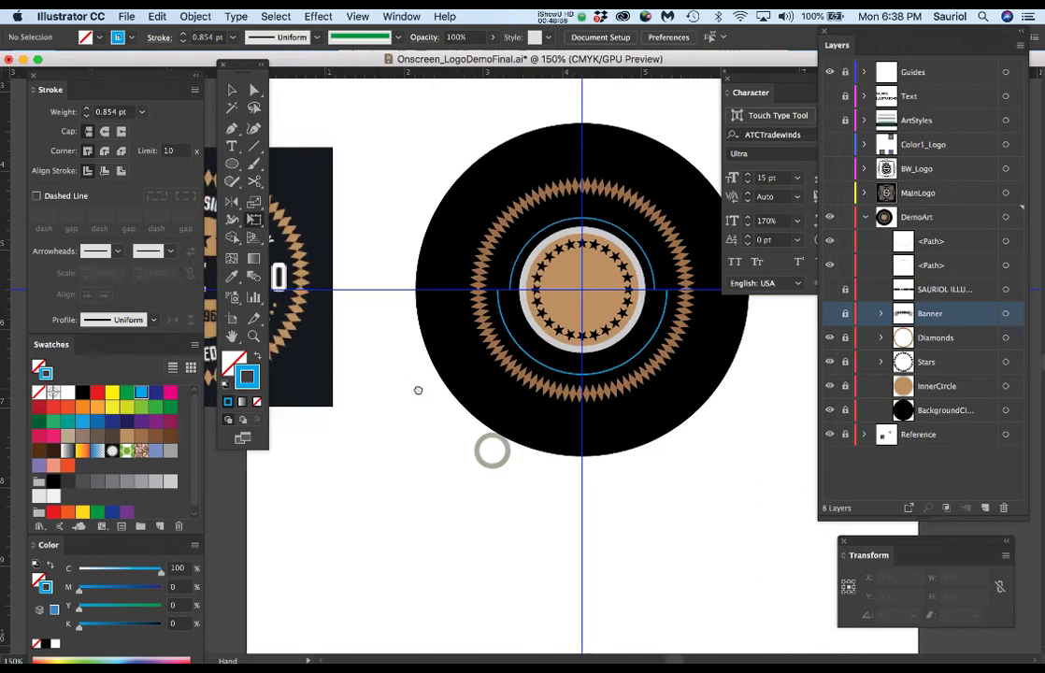
key(t)
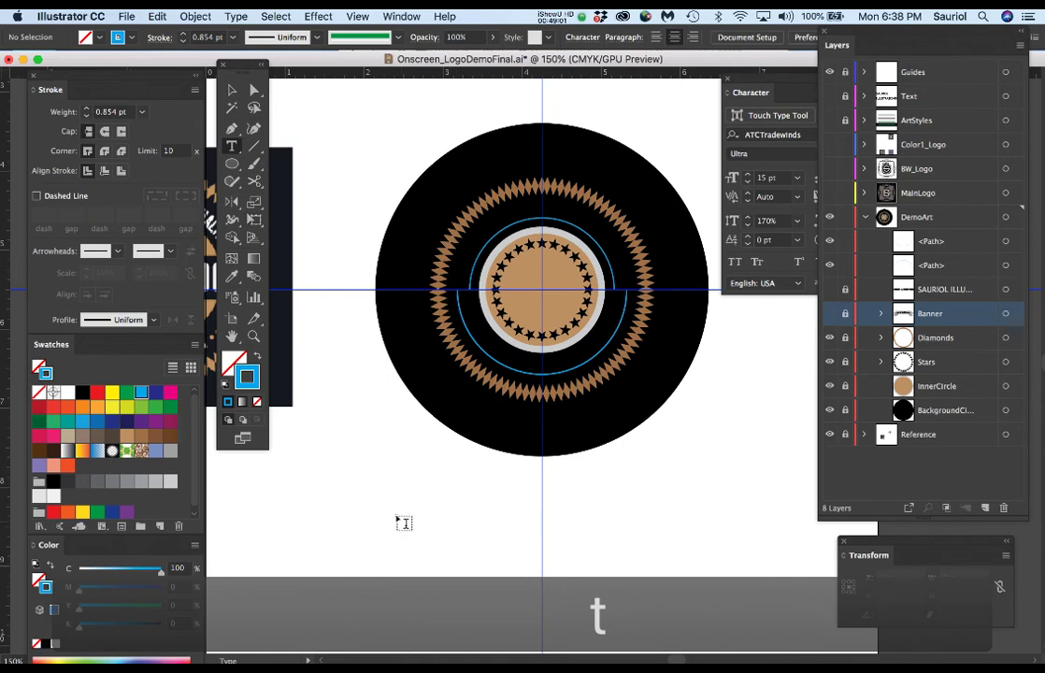
click(403, 523)
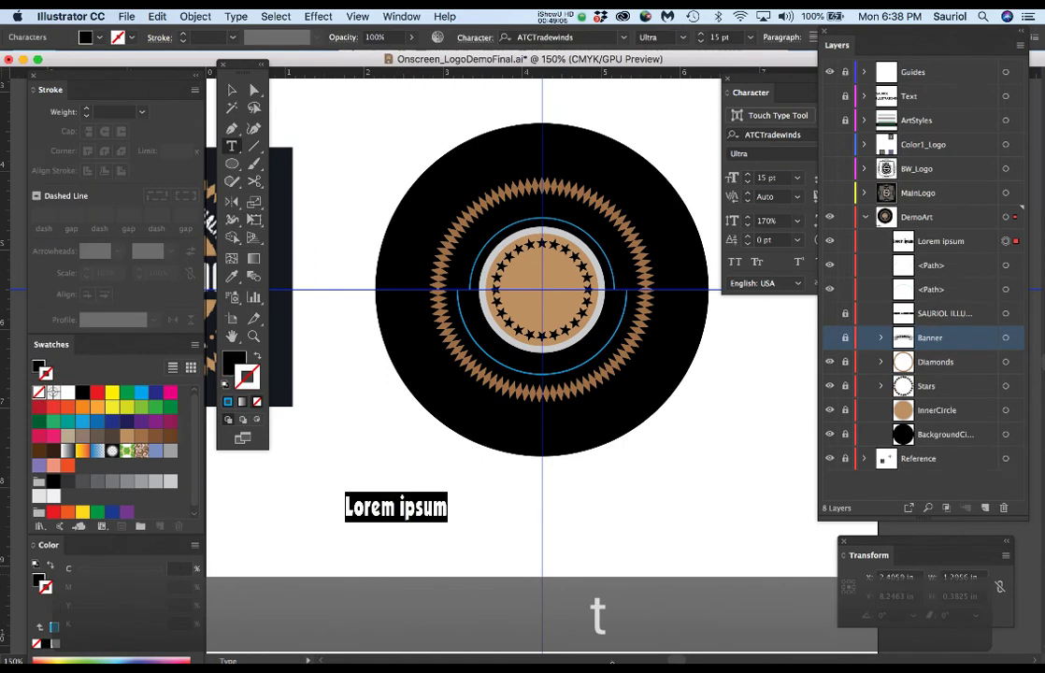
key(BackSpace)
key(Escape)
key(super+z)
key(super+z)
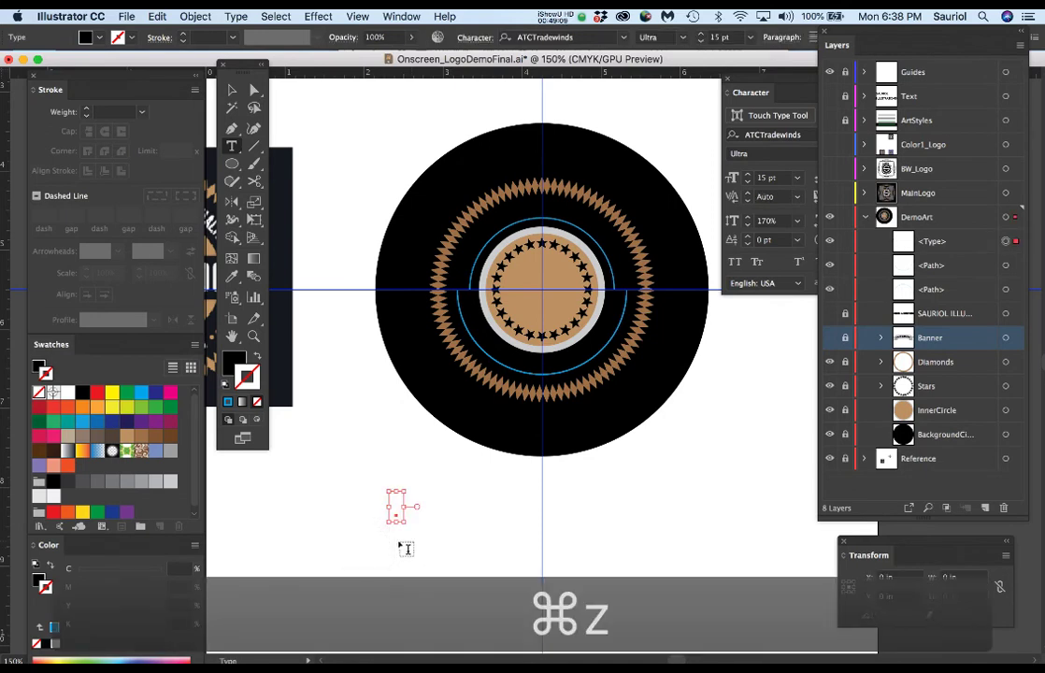
click(398, 546)
click(381, 505)
click(377, 575)
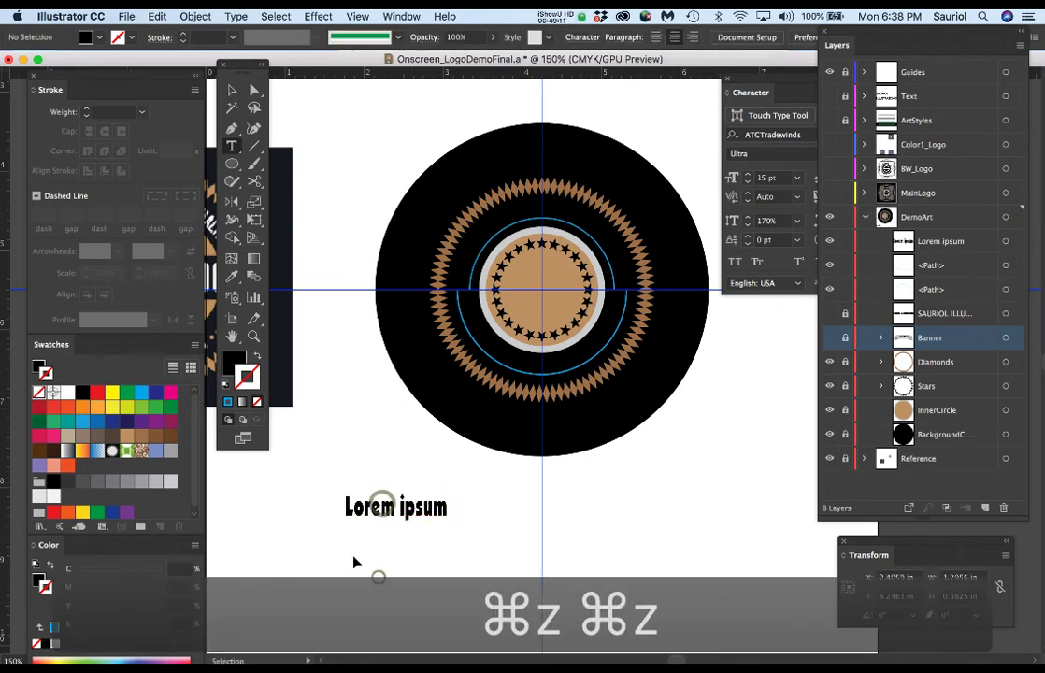
Replace the placeholder text below the badge with "QUALITY".
drag(342, 538, 383, 585)
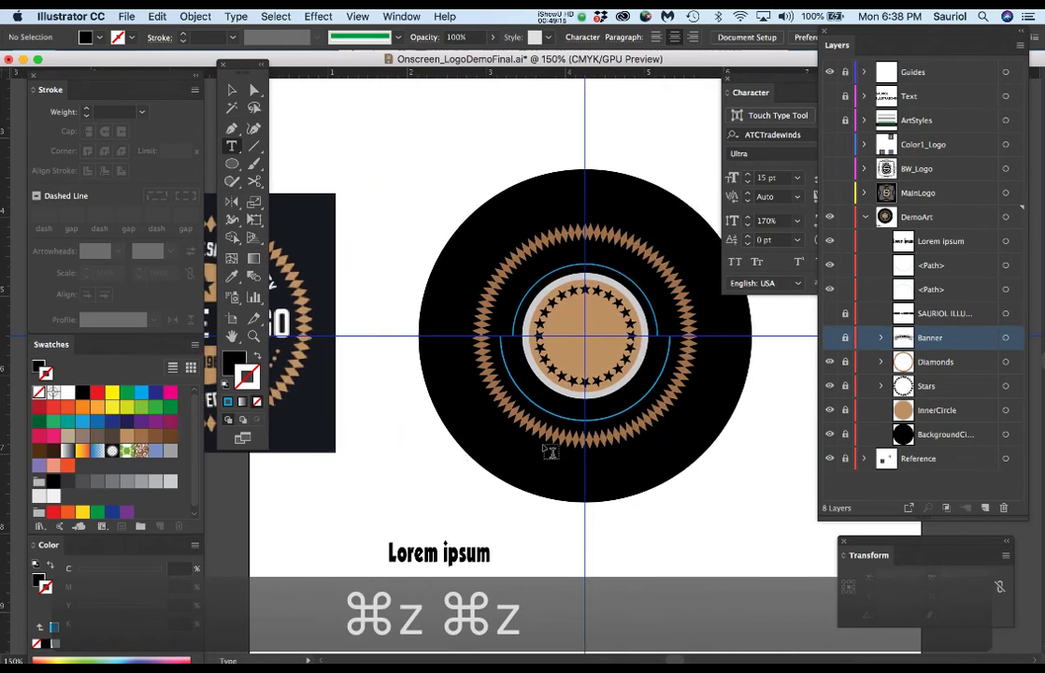
triple_click(426, 552)
text(Q)
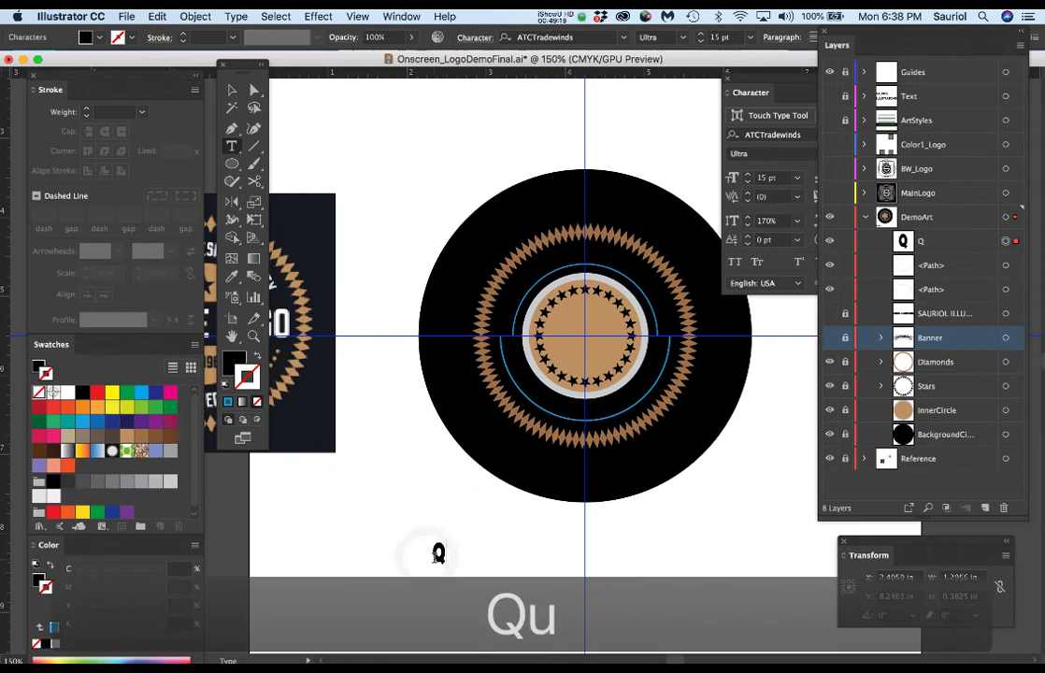
text(uality)
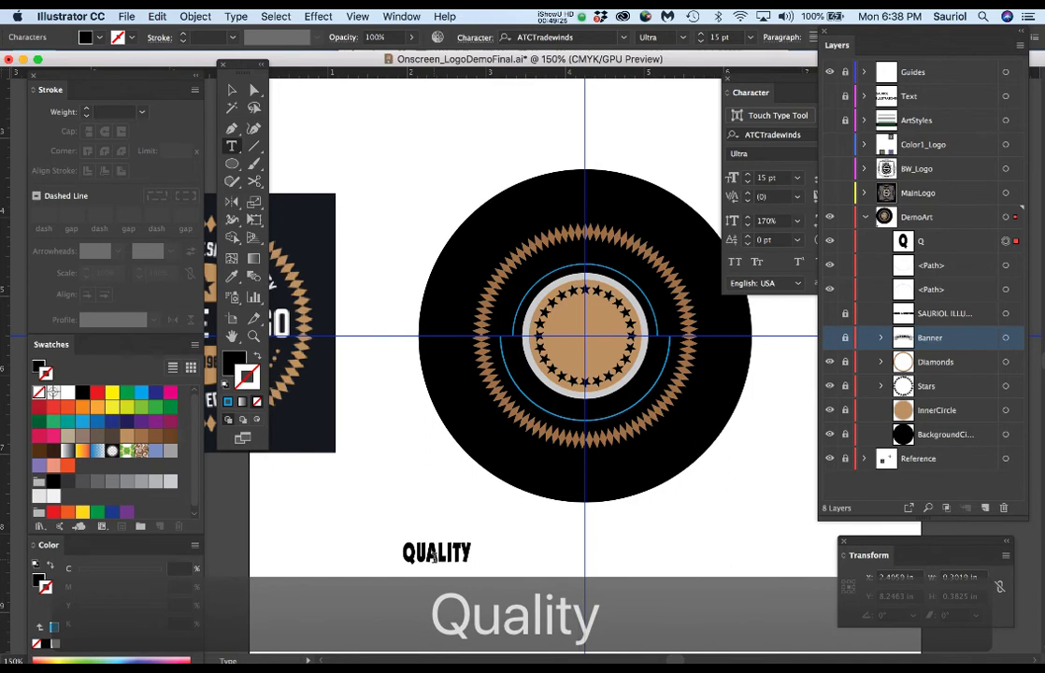
Extend the text below the badge so it reads "QUALITY RENDERING SINCE 1976".
key(Escape)
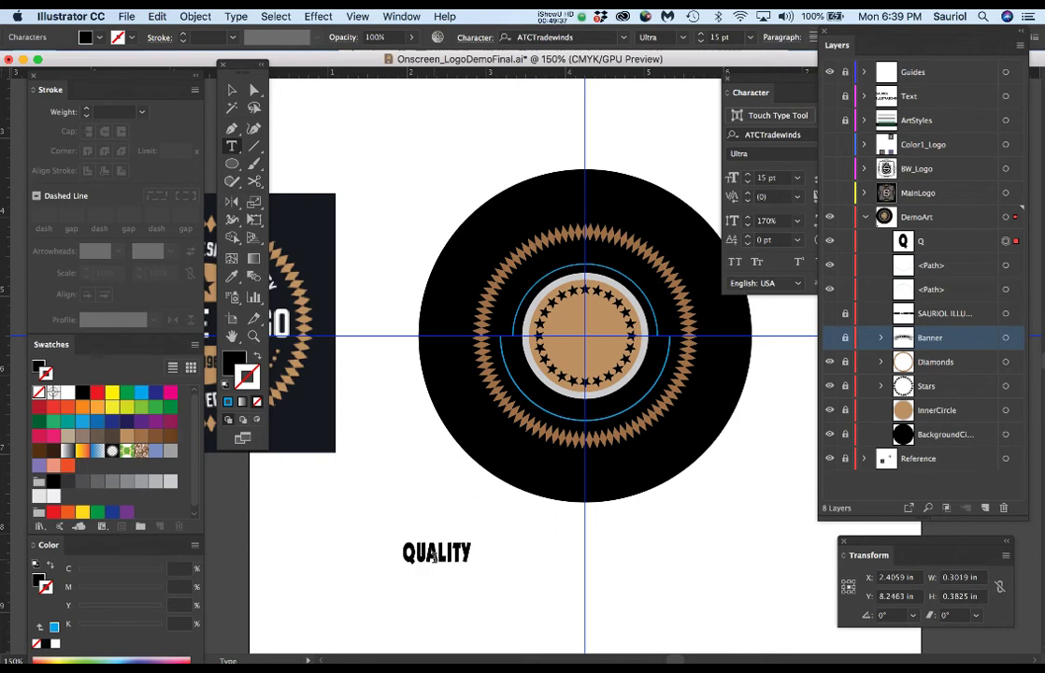
text(Renderi)
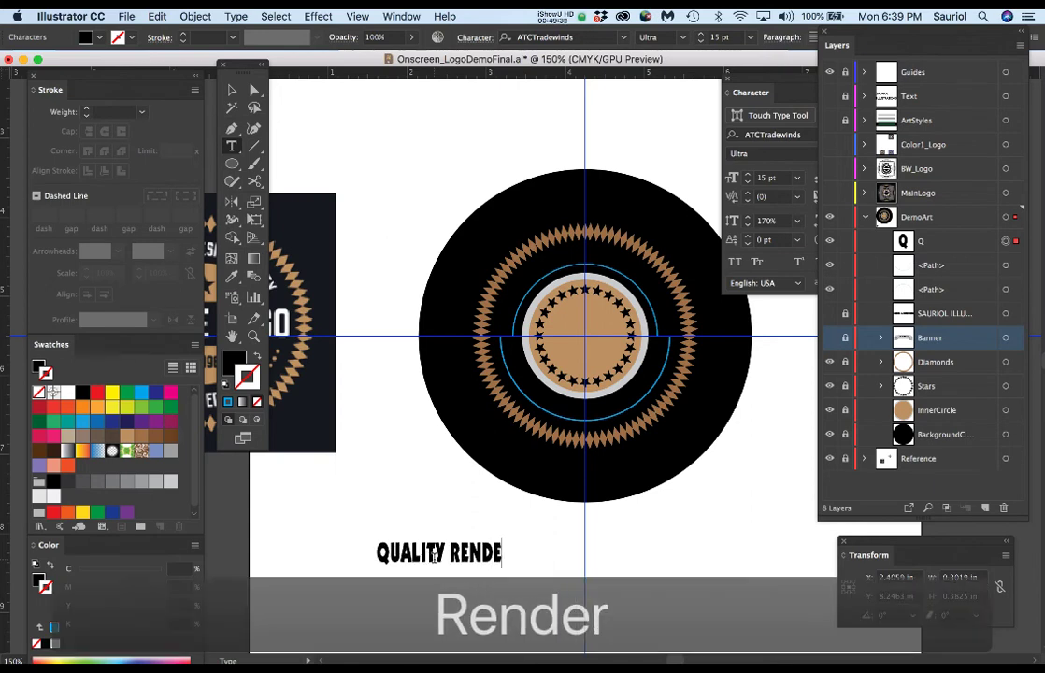
text(ng sinc)
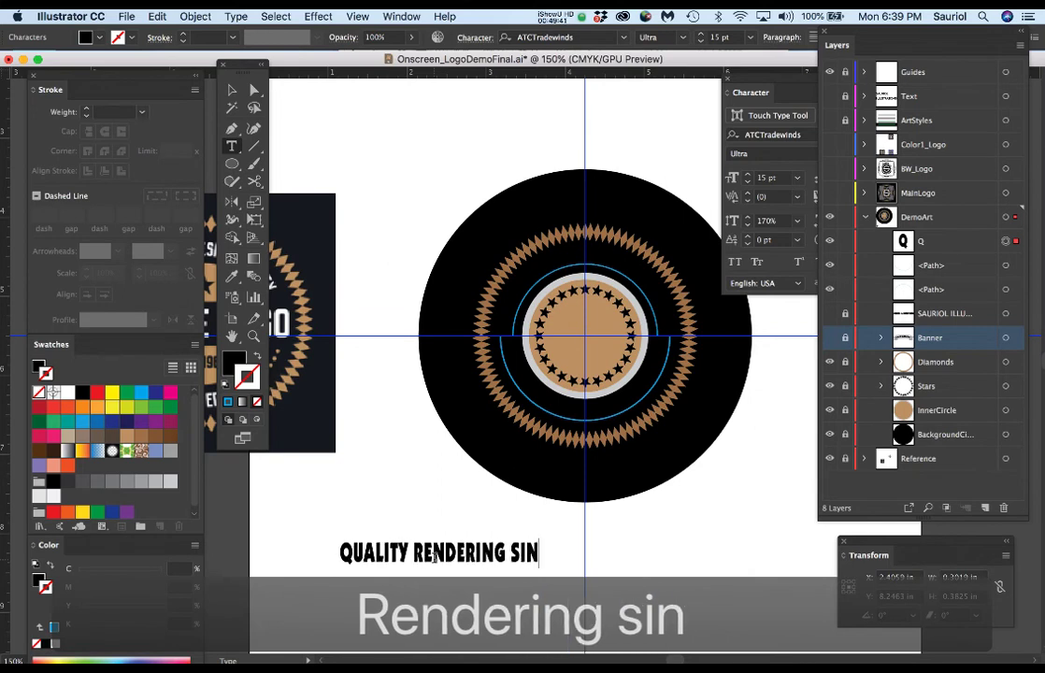
text(e 17)
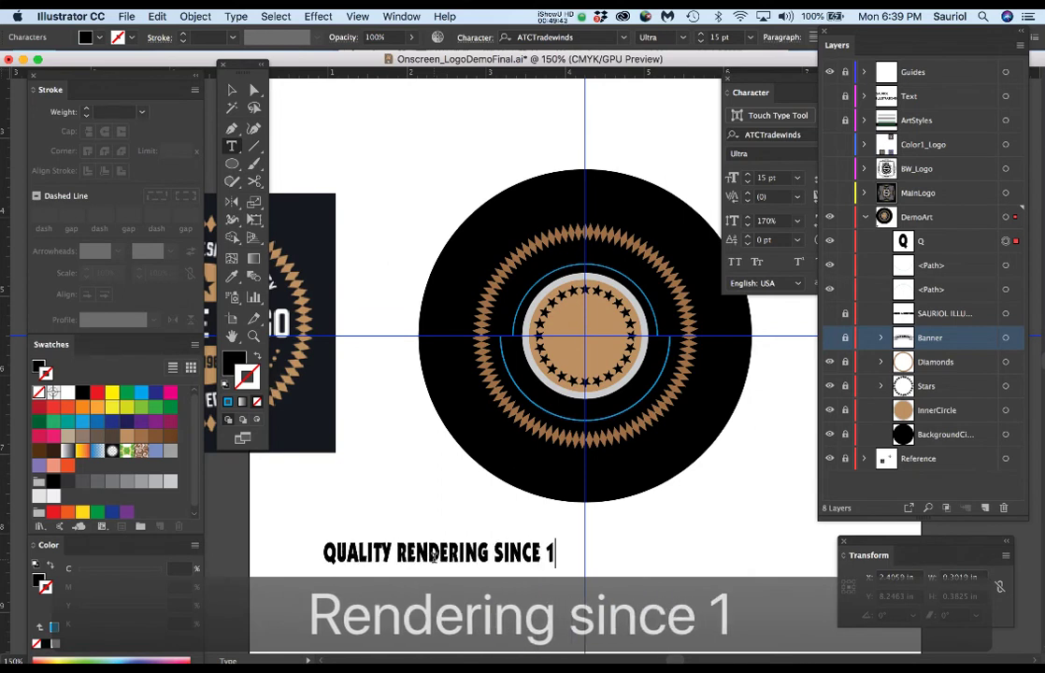
key(BackSpace)
text(976)
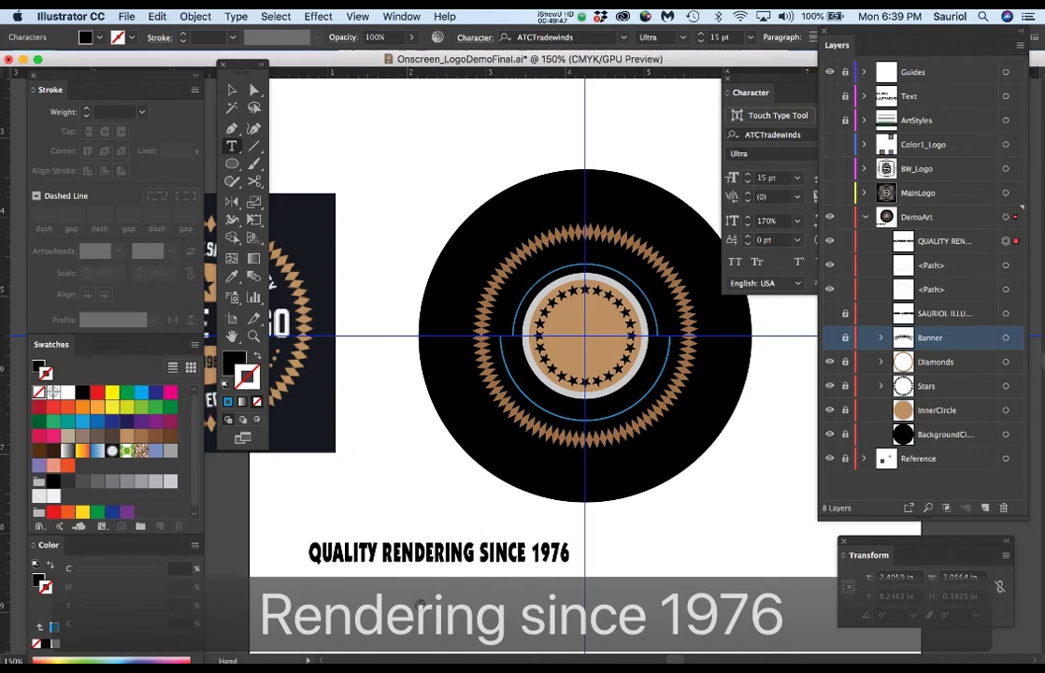
Duplicate the "QUALITY RENDERING SINCE 1976" line directly below itself and replace the copy's wording with the phone number's area code.
drag(449, 560, 449, 607)
triple_click(444, 602)
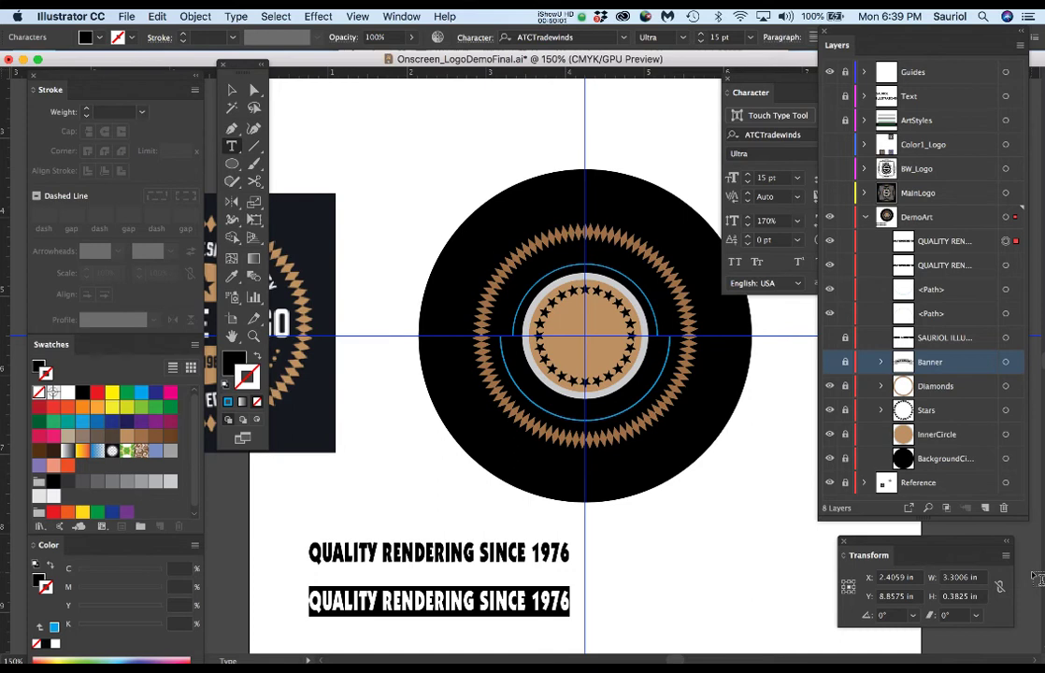
text(586)
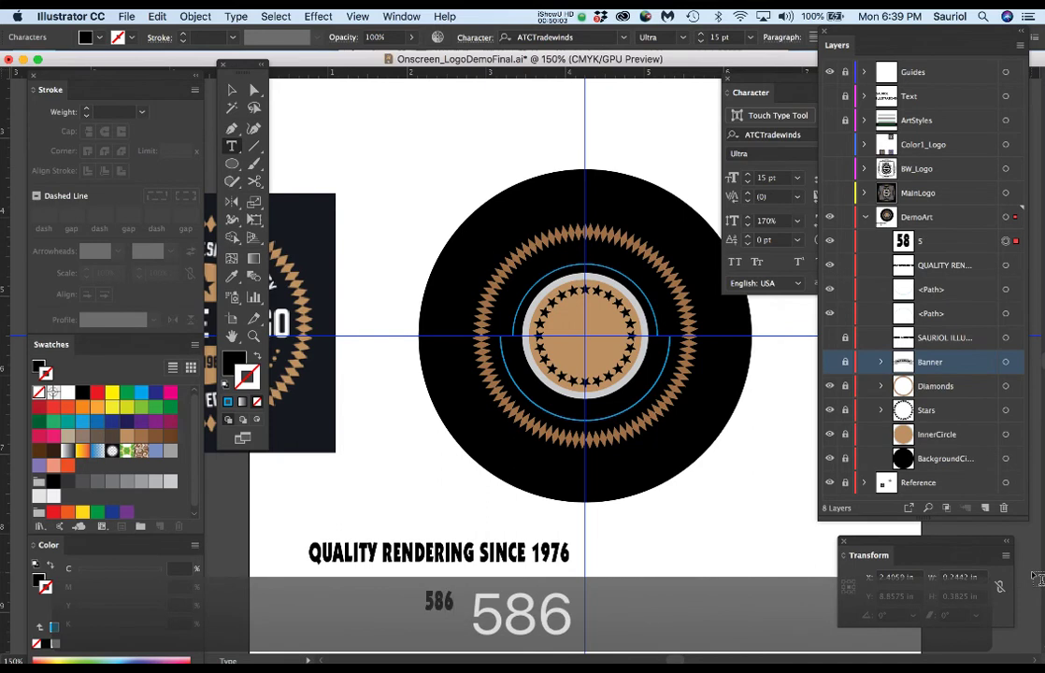
key(alt+8)
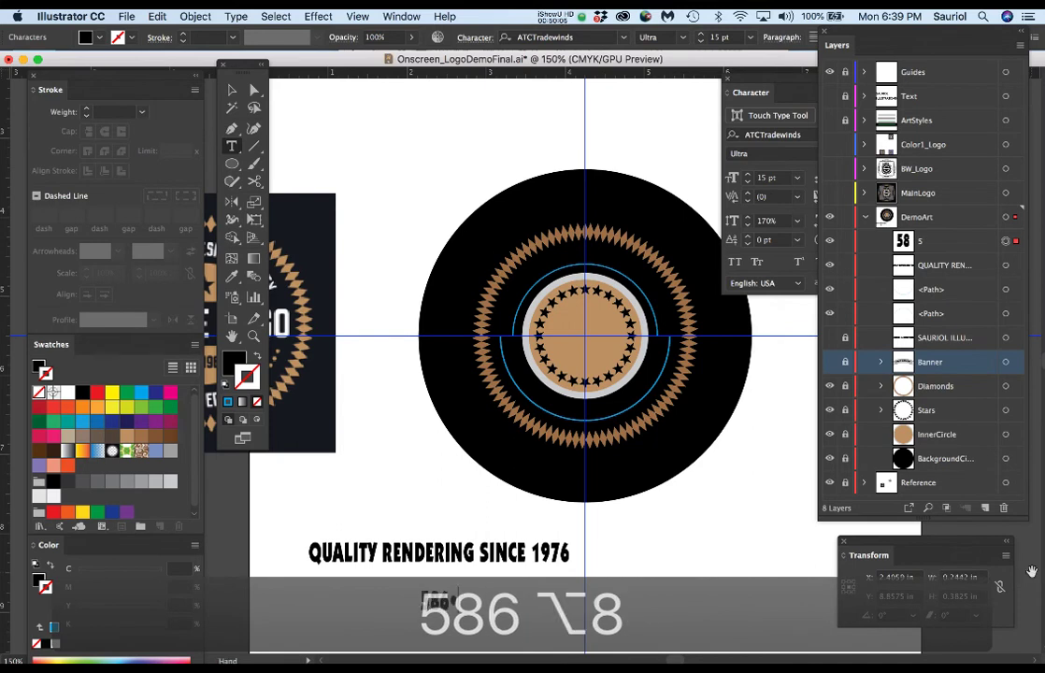
text(555)
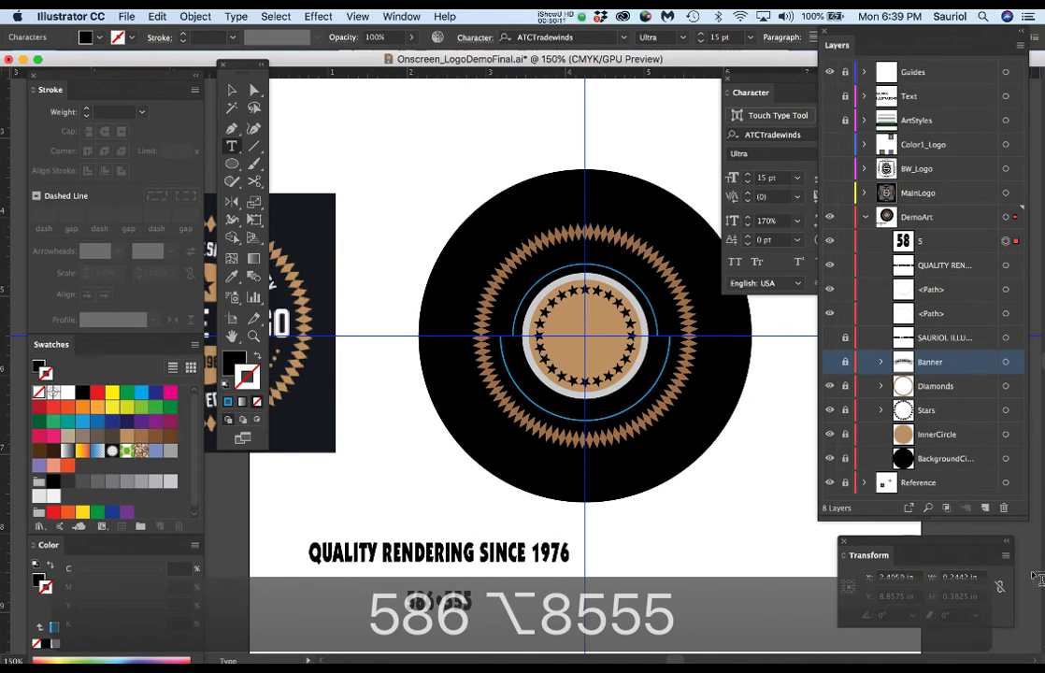
text(•)
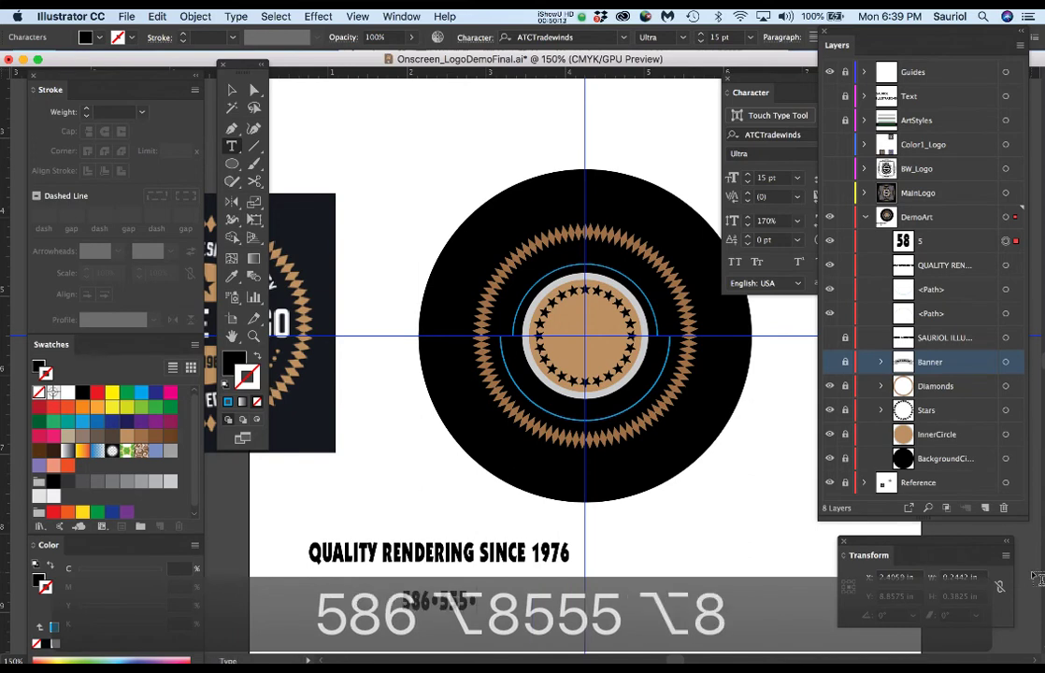
key(BackSpace)
key(BackSpace)
key(BackSpace)
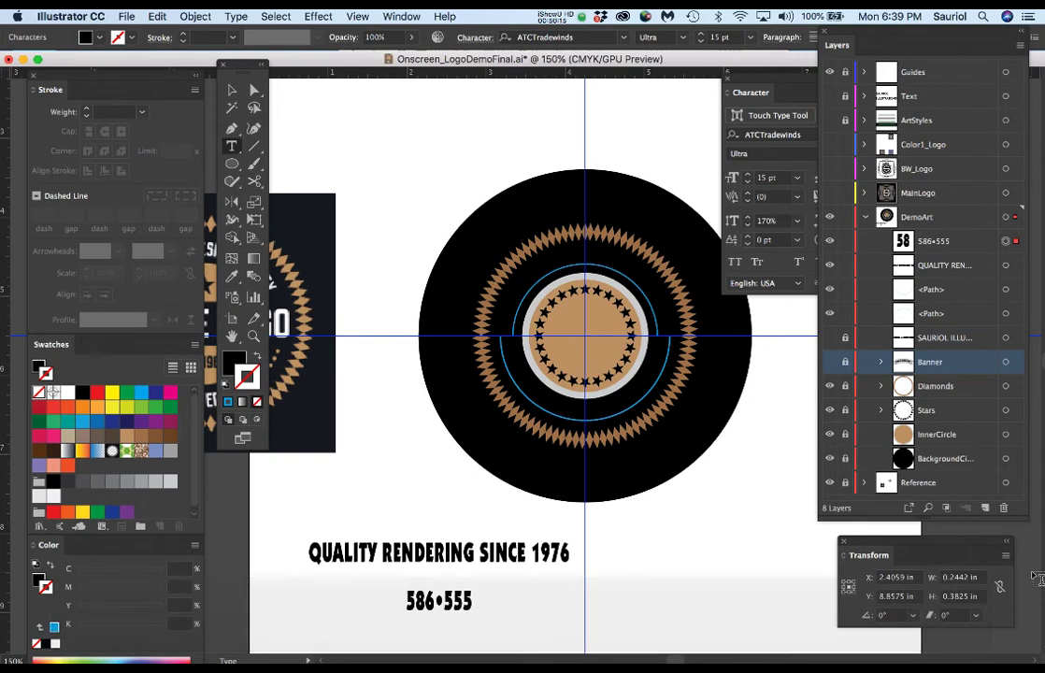
key(BackSpace)
key(BackSpace)
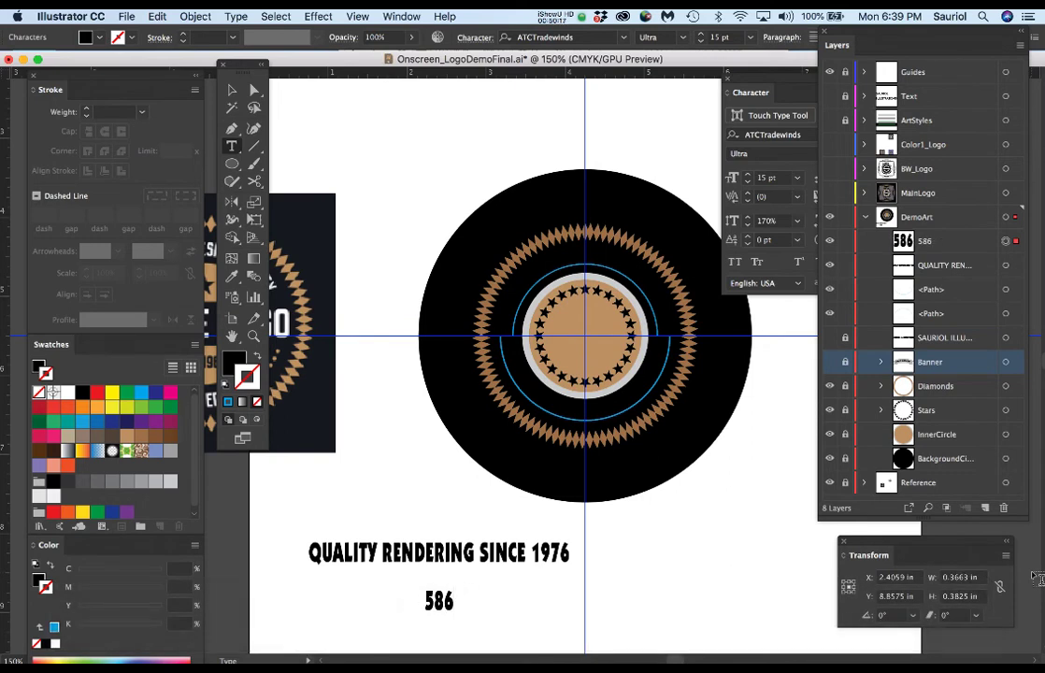
Complete the phone number after the area code, separating its groups with periods, and deselect the text.
text(.)
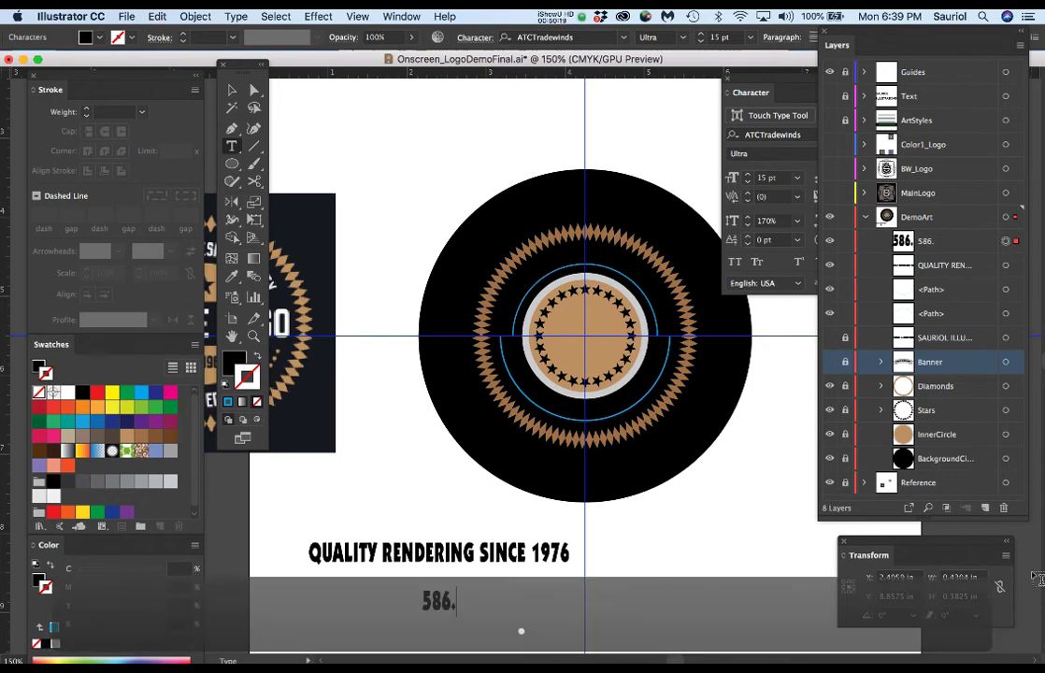
text(555)
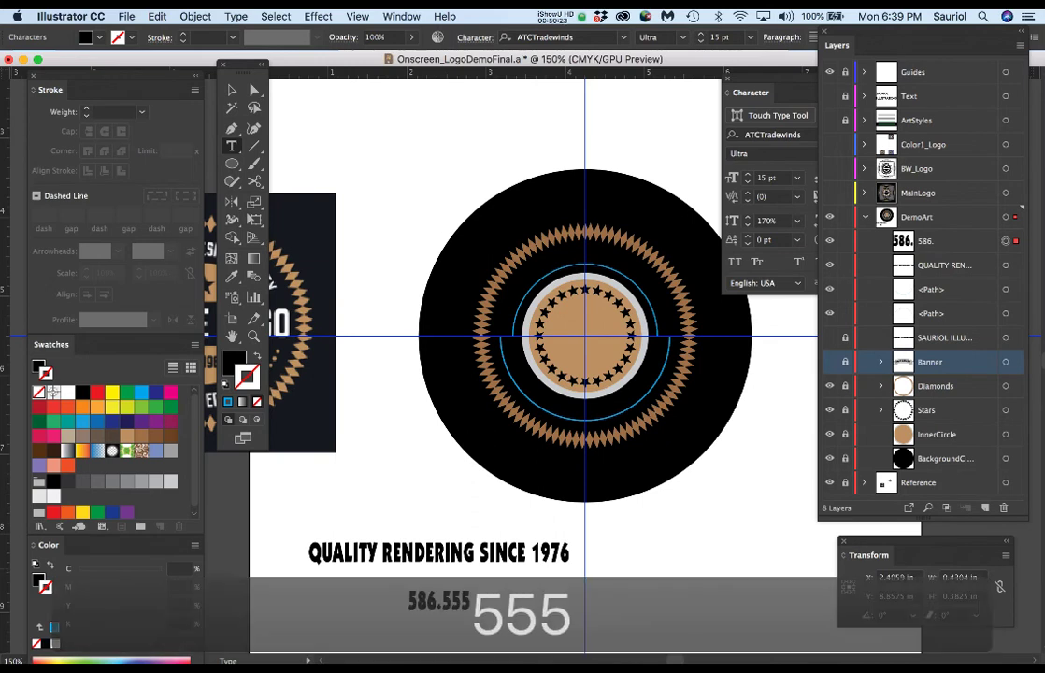
text(.)
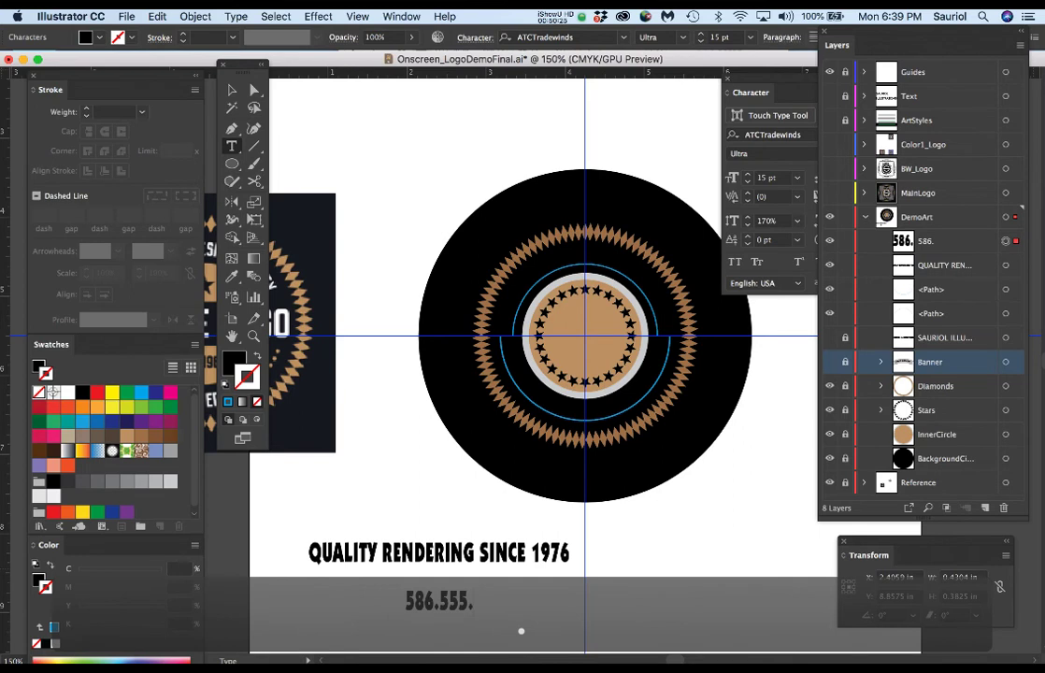
text(0000)
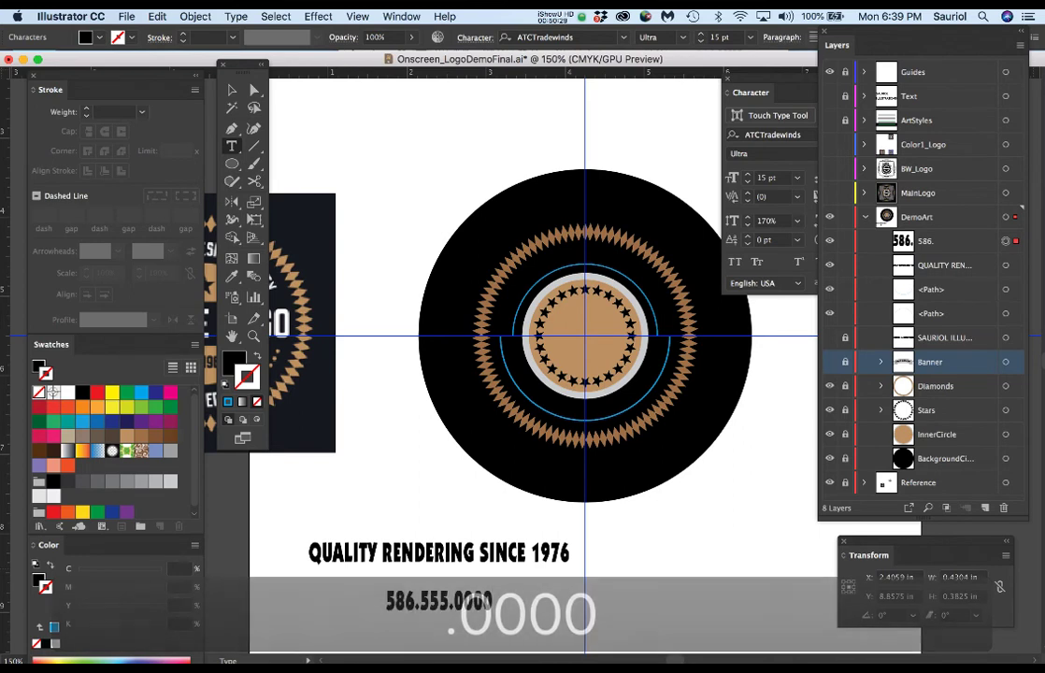
key(Escape)
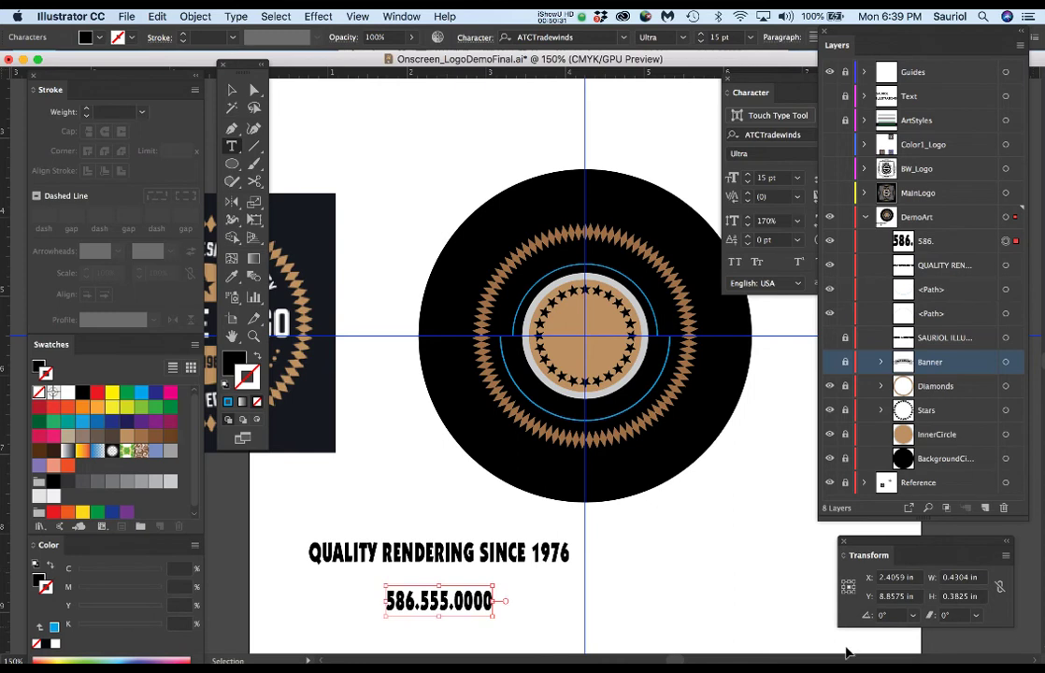
click(537, 598)
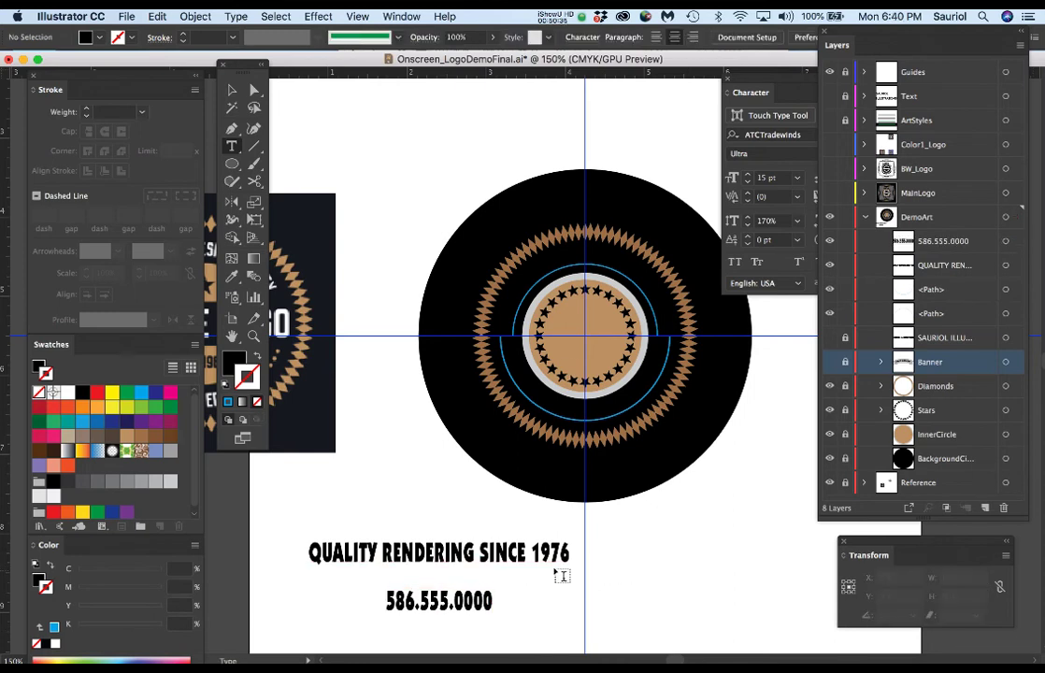
Move the Character panel clear of the badge, expose its full set of options, and keep the badge and wording in view.
scroll(554, 566, up, 1)
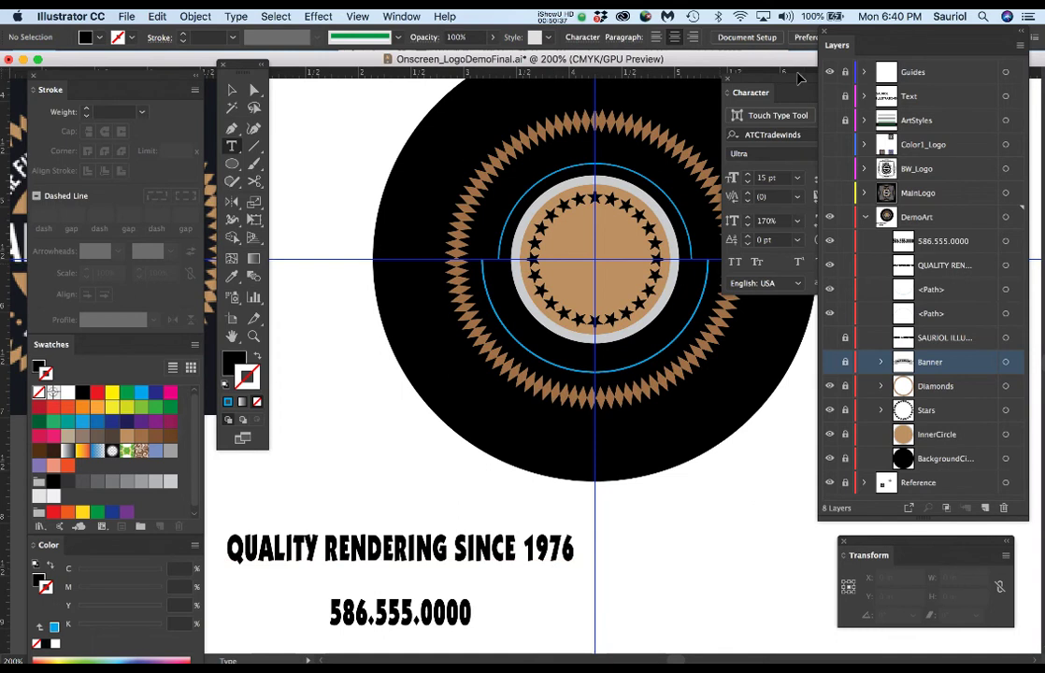
drag(787, 83, 822, 436)
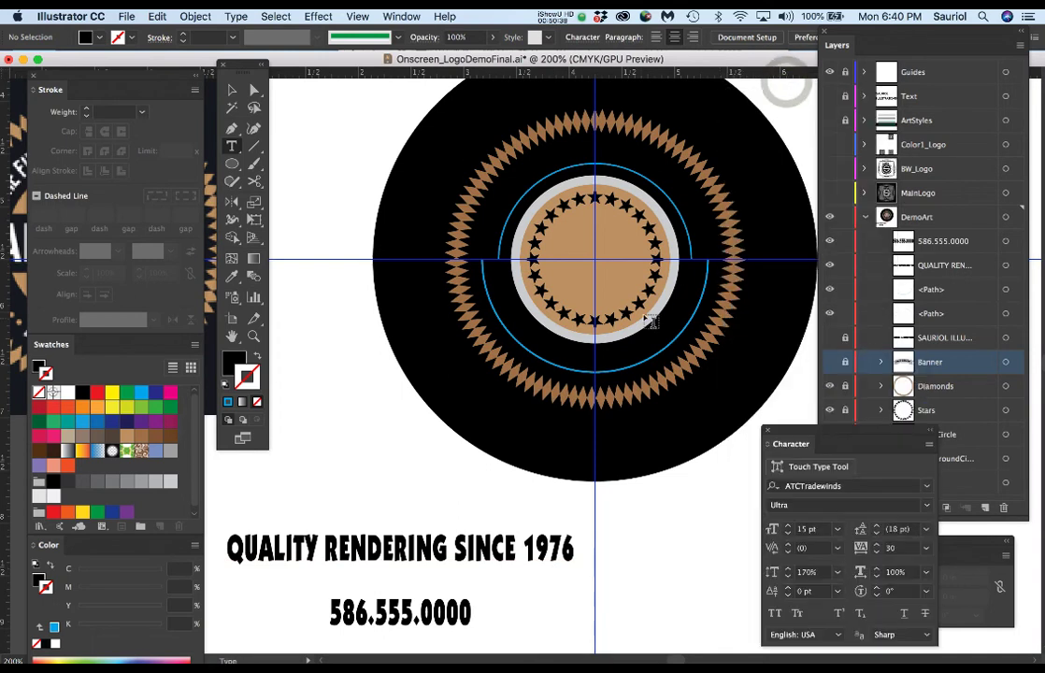
scroll(652, 320, down, 1)
drag(651, 321, 609, 321)
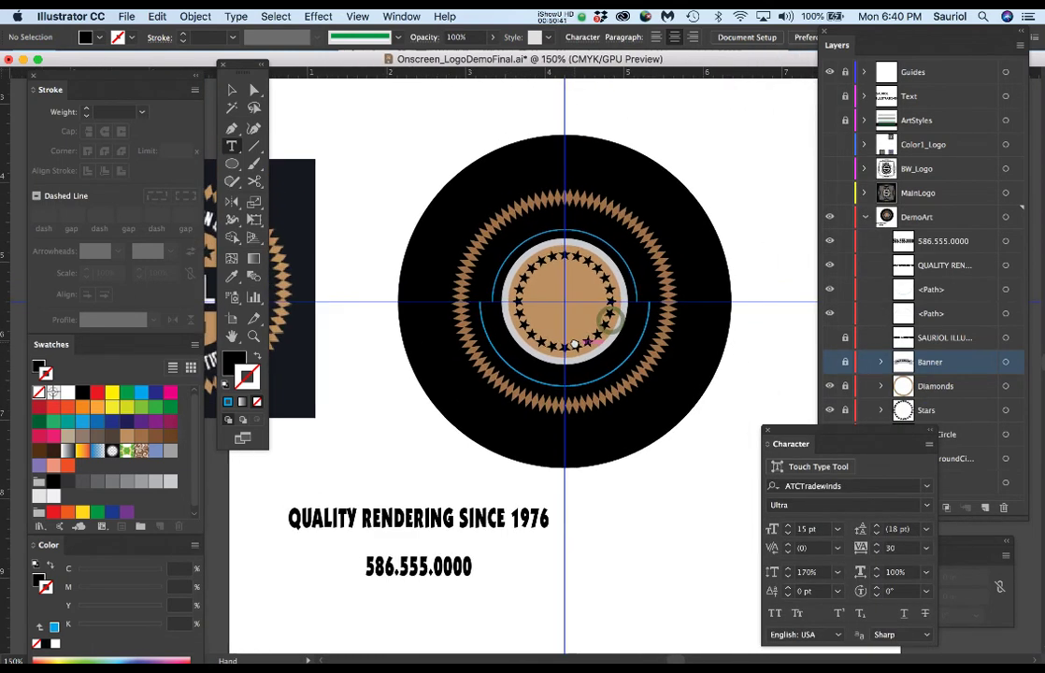
scroll(544, 321, up, 1)
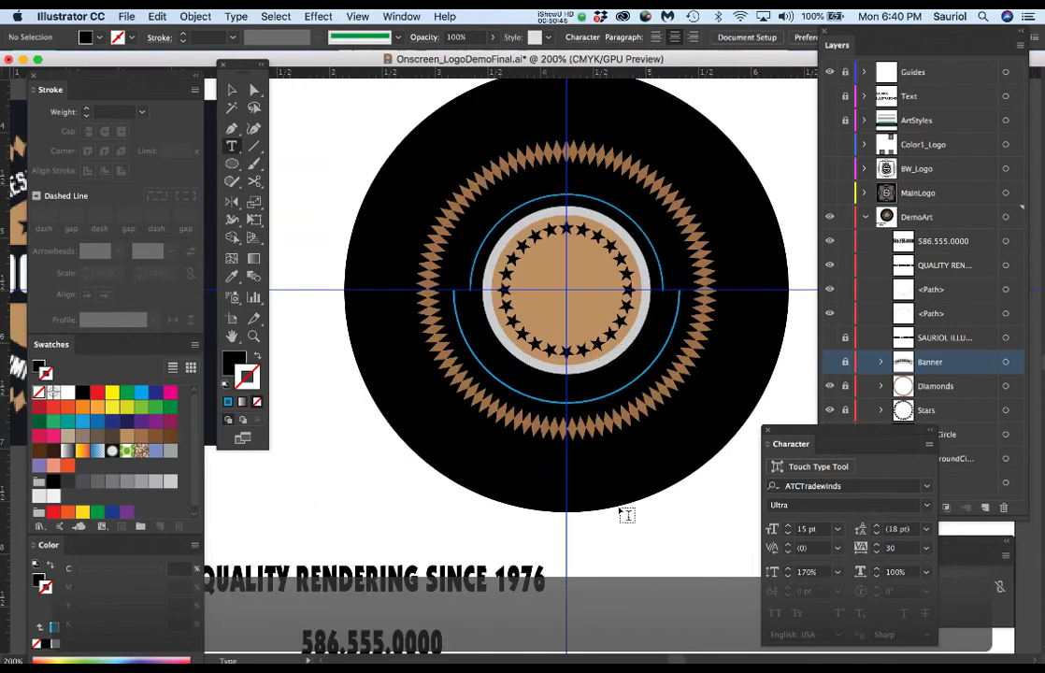
drag(619, 546, 665, 513)
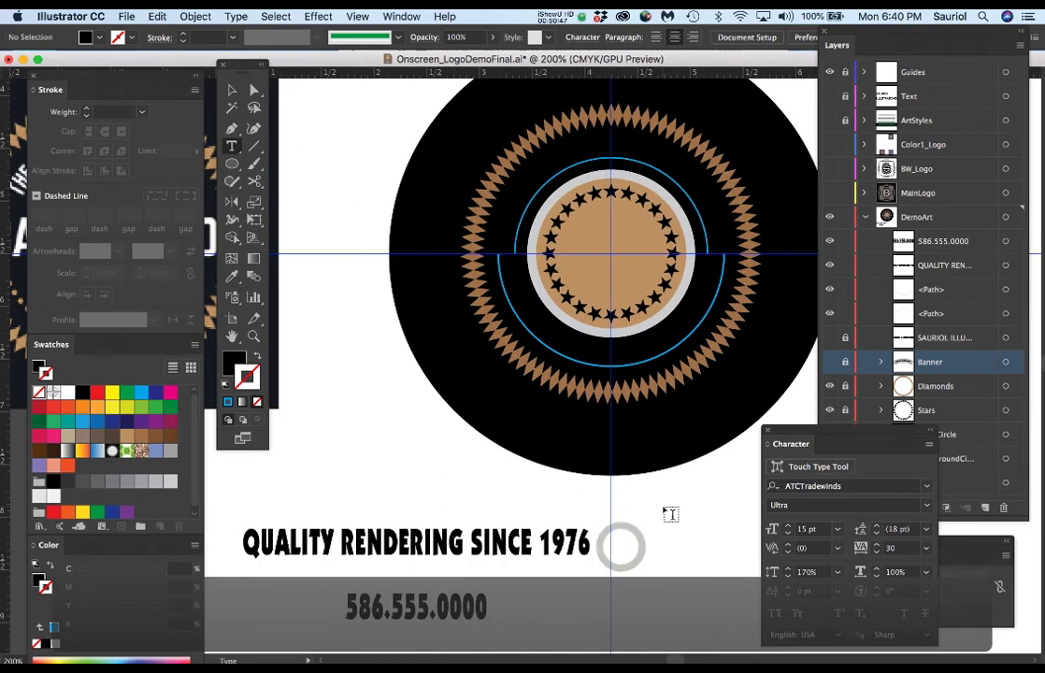
drag(663, 459, 637, 471)
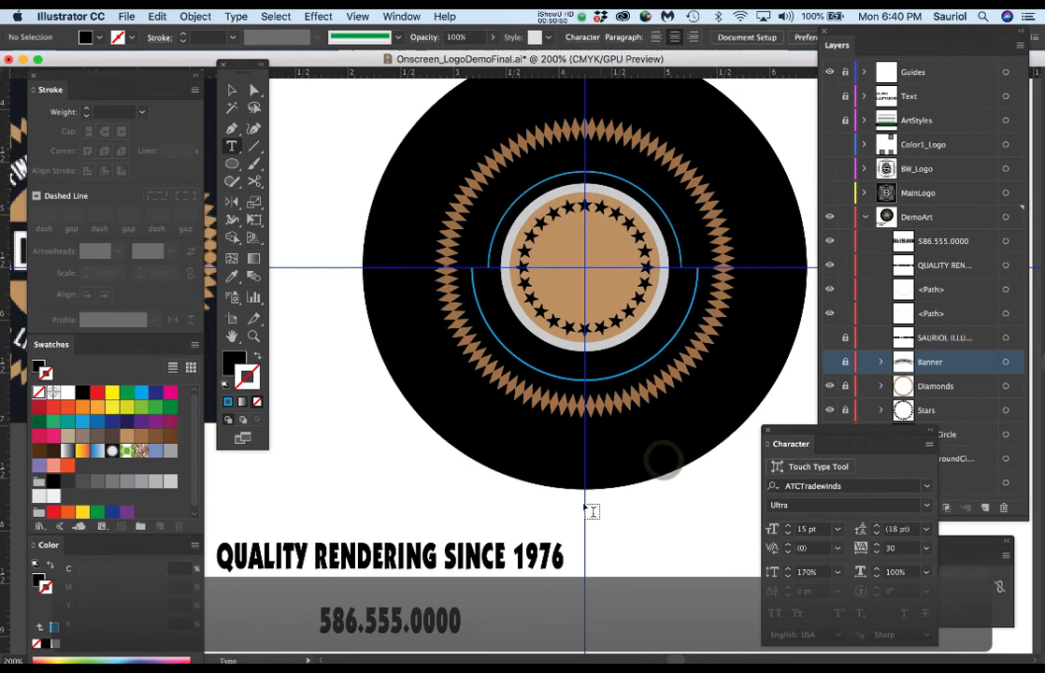
Copy all of the "QUALITY RENDERING SINCE 1976" wording, leave text editing and deselect it.
triple_click(507, 553)
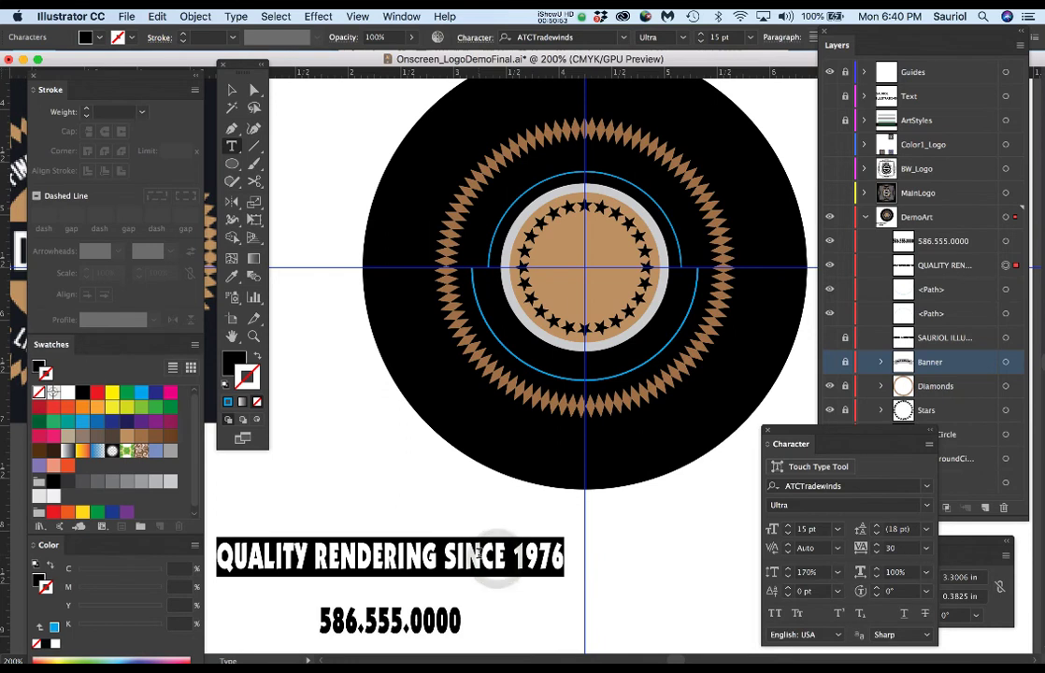
key(super+c)
key(Escape)
key(v)
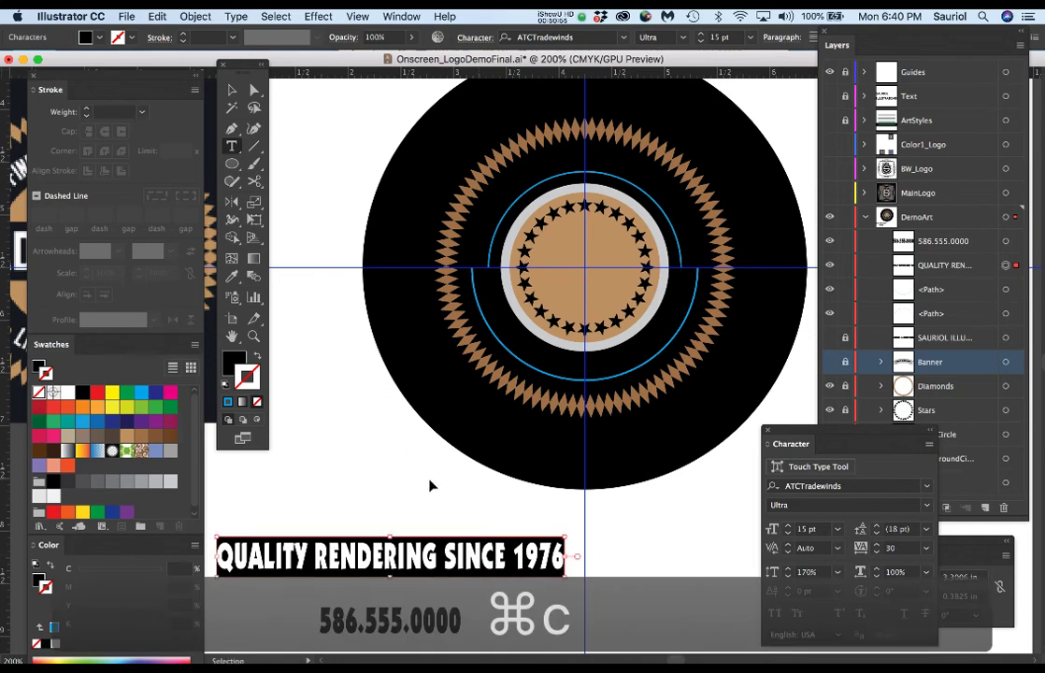
super+click(311, 147)
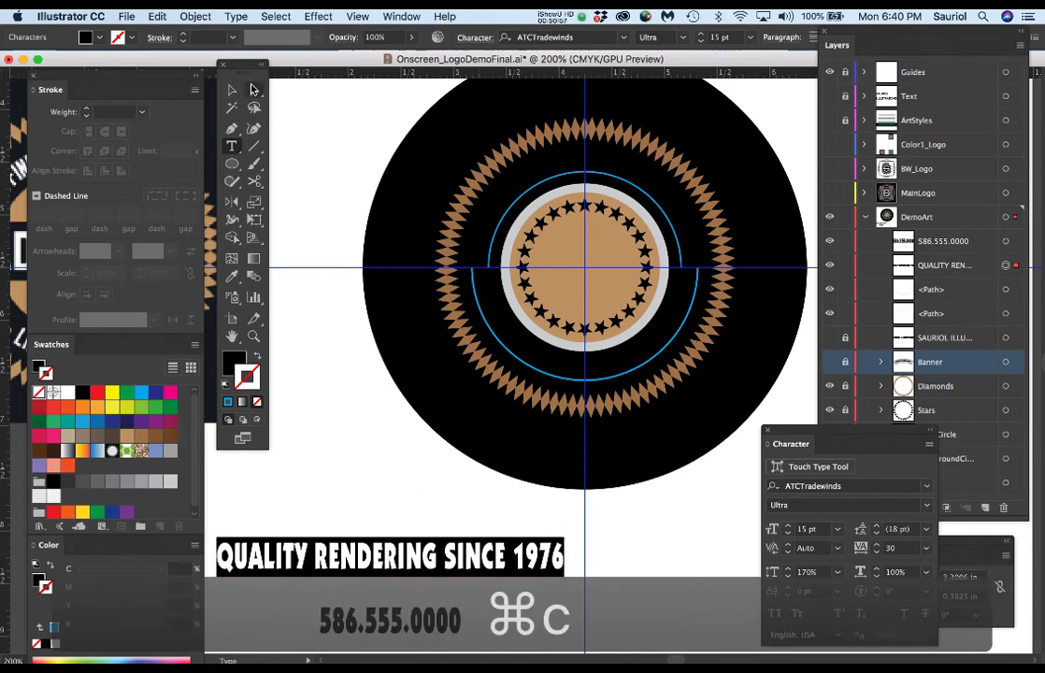
click(252, 88)
click(318, 383)
click(232, 90)
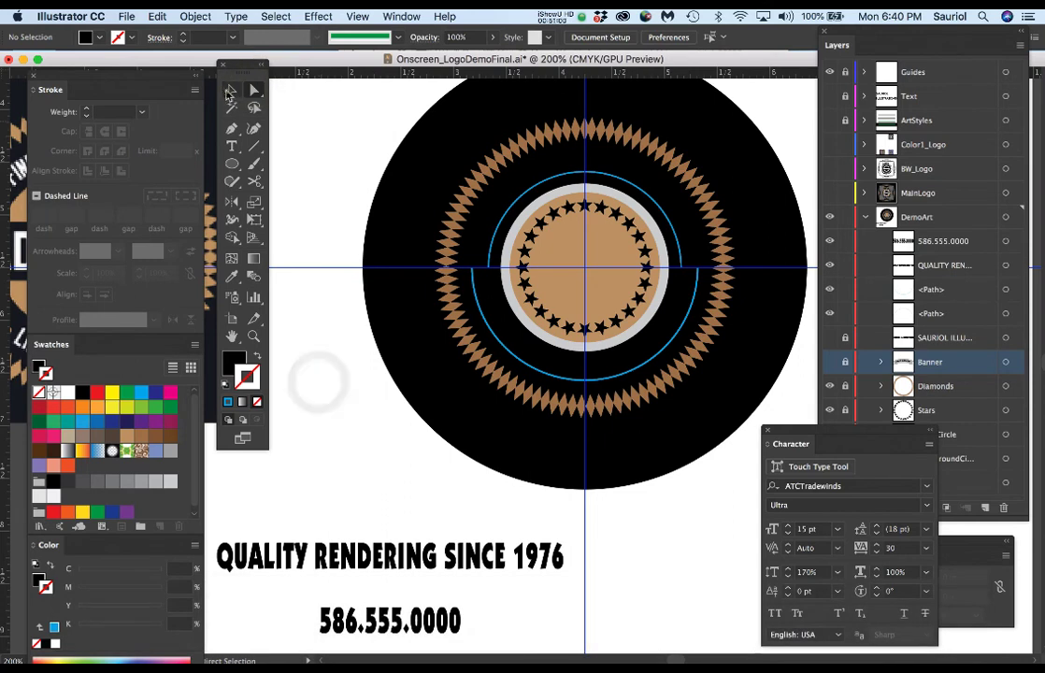
Turn the upper cyan arc into a type path and paste the copied "QUALITY RENDERING SINCE 1976" wording onto it.
click(608, 176)
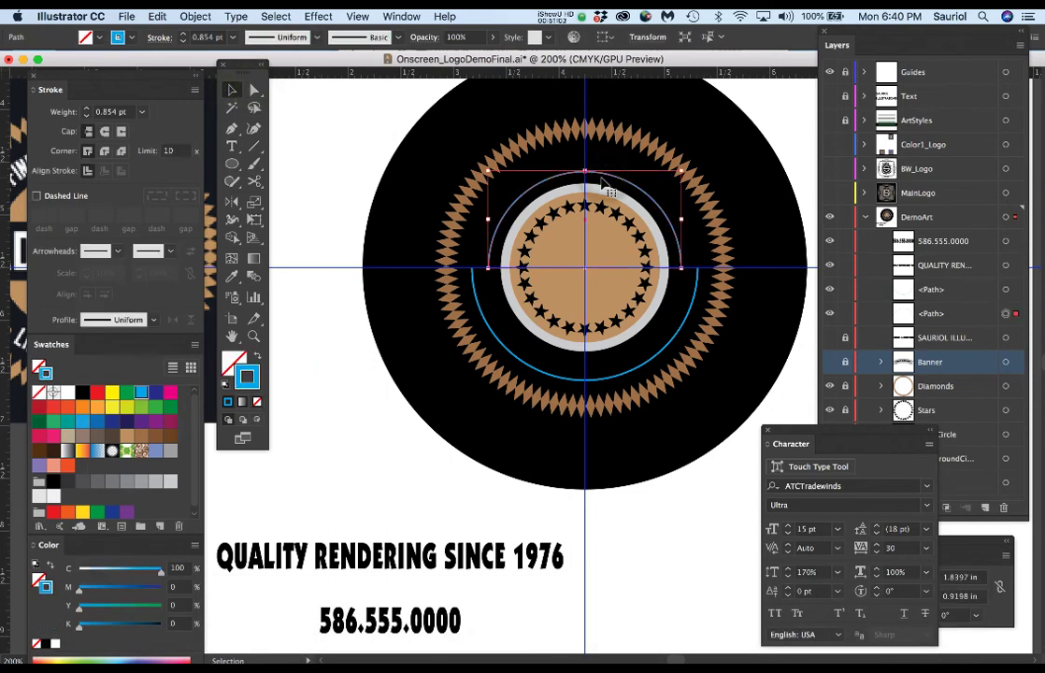
key(t)
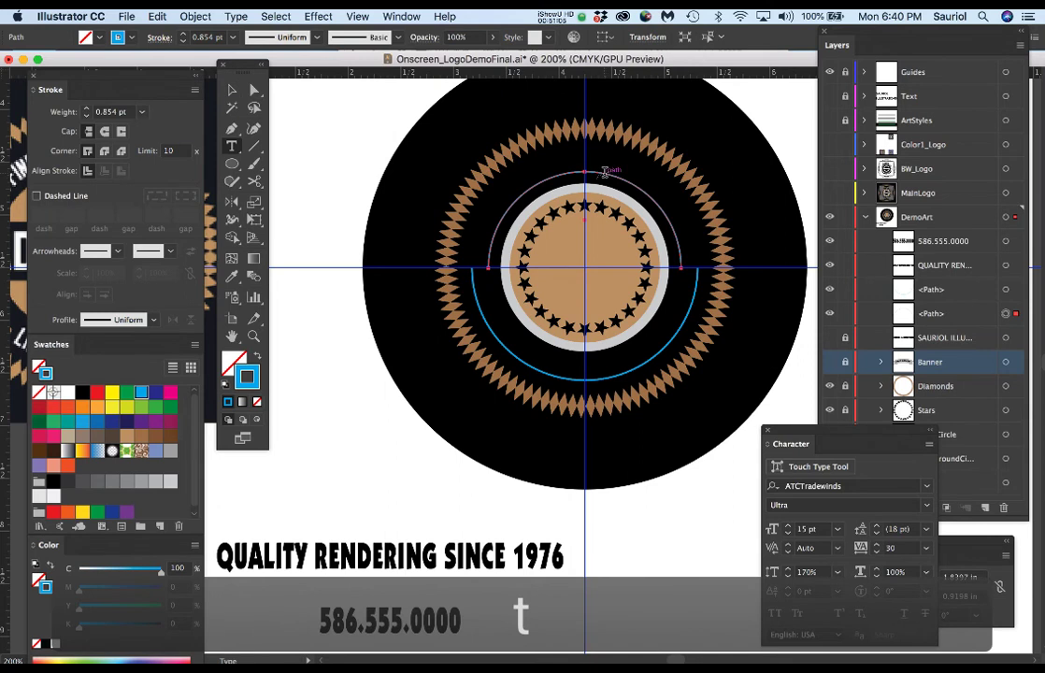
click(605, 171)
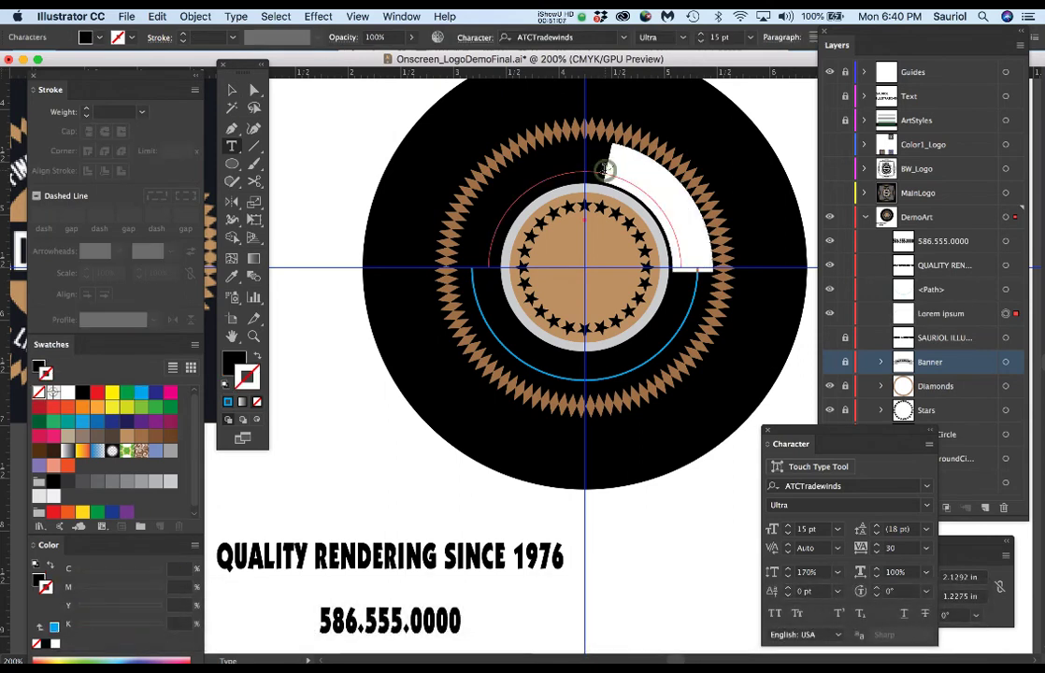
key(super+v)
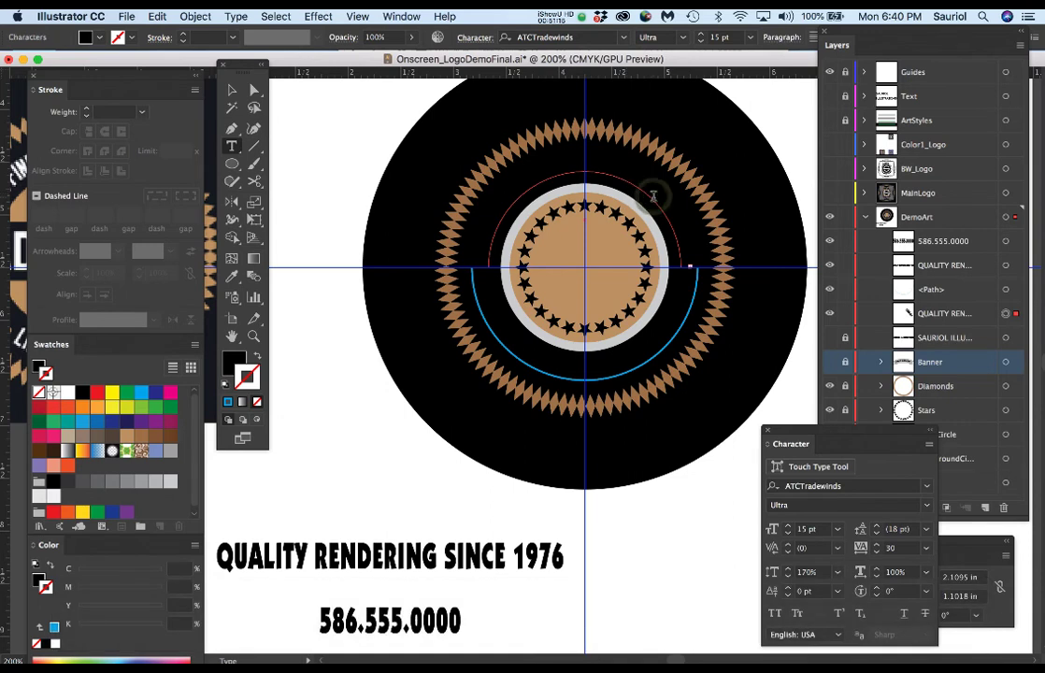
Select all the text on the upper arc and set its fill to White.
key(Escape)
double_click(656, 206)
key(super+a)
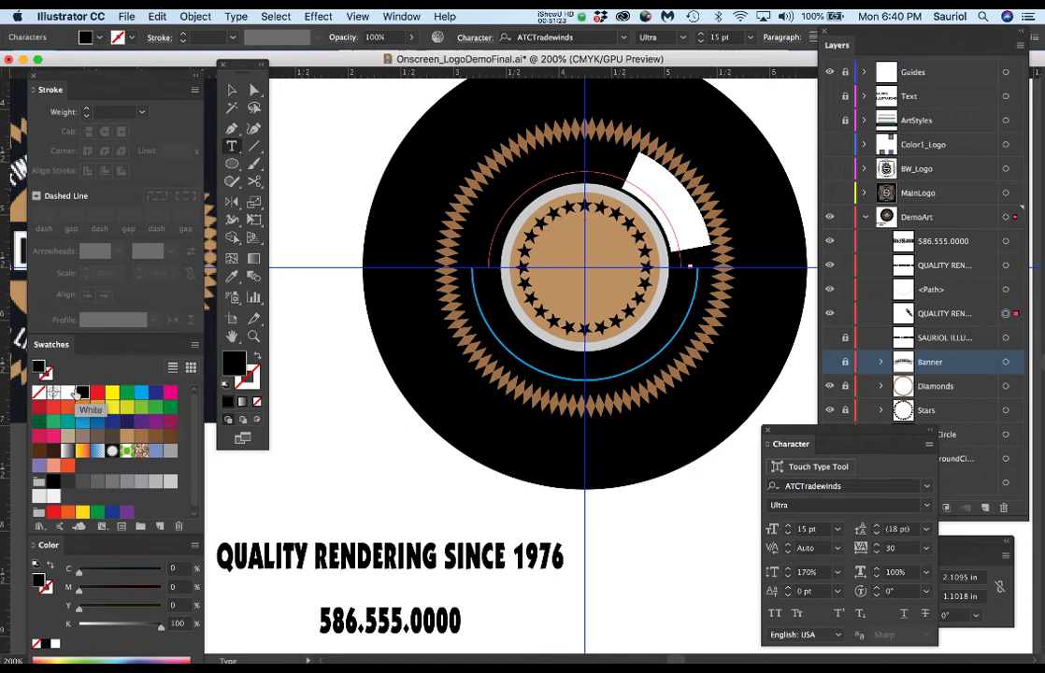
click(70, 393)
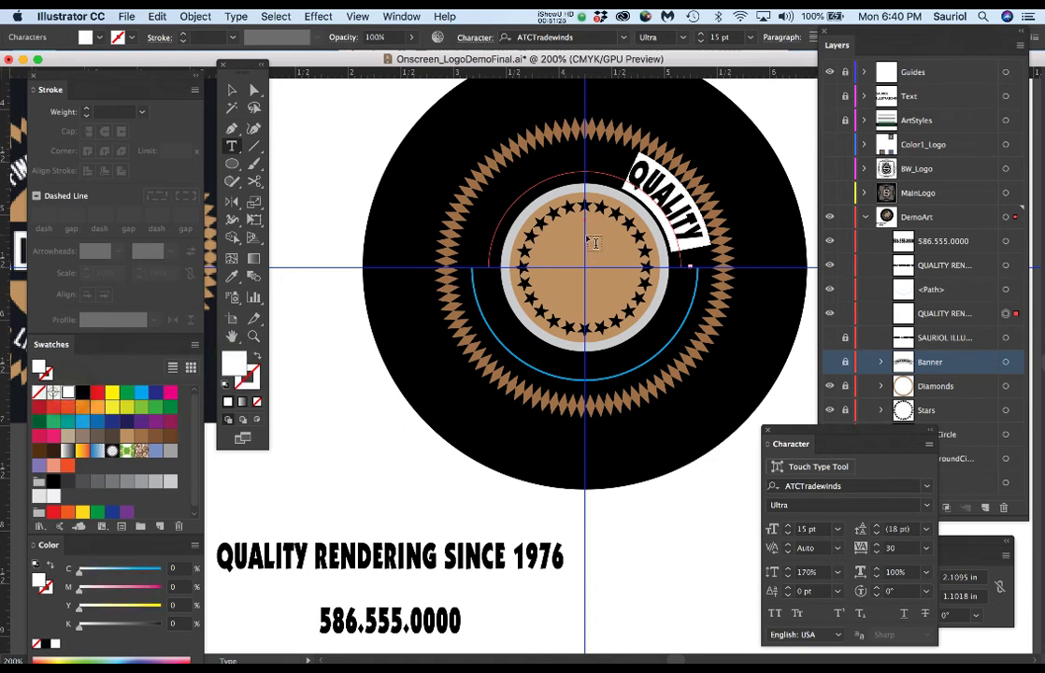
Set the upper arc text's vertical scale to 130% and its tracking to 20.
click(811, 572)
text(1)
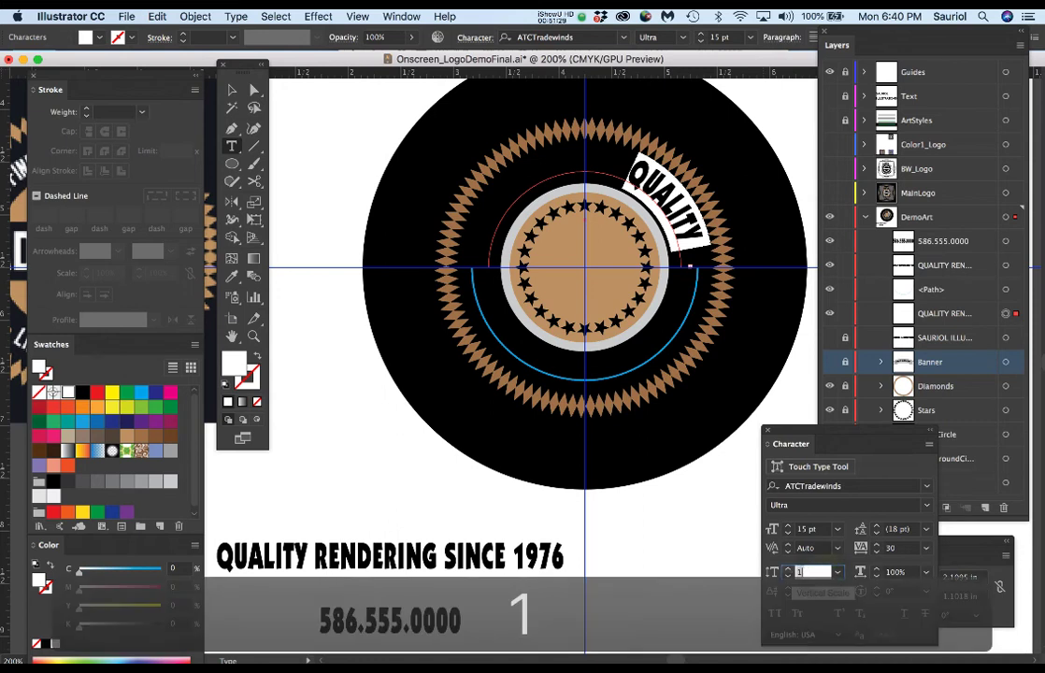
text(30)
key(Return)
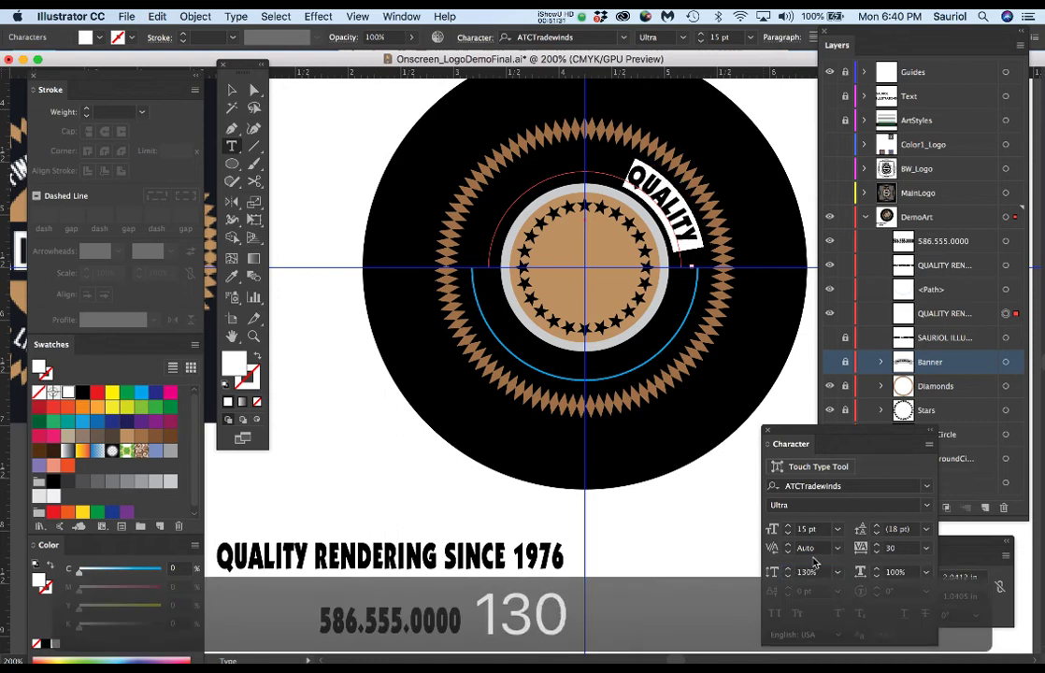
click(880, 549)
text(20)
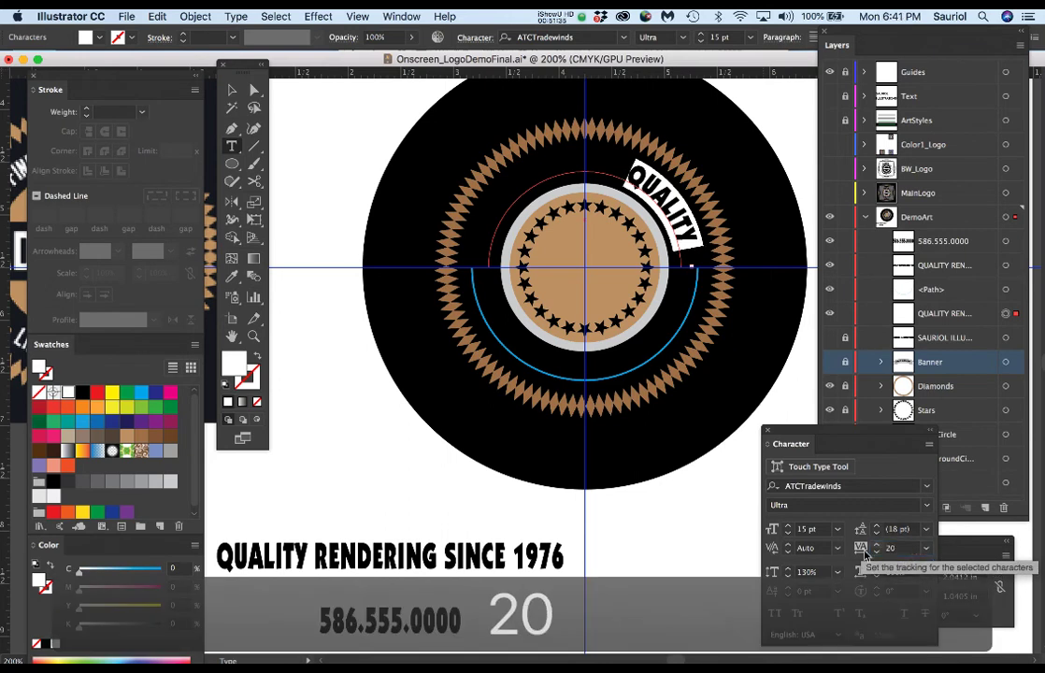
Place the Paragraph panel below the badge and extend the upper arc text's start bracket to the arc's left end.
click(255, 90)
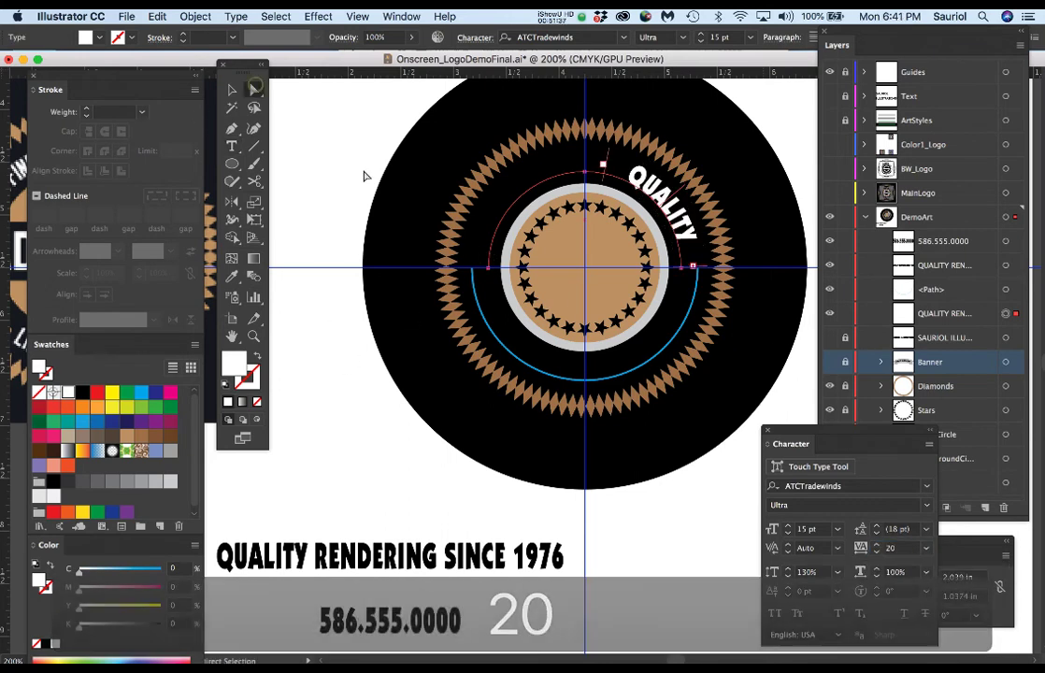
click(376, 125)
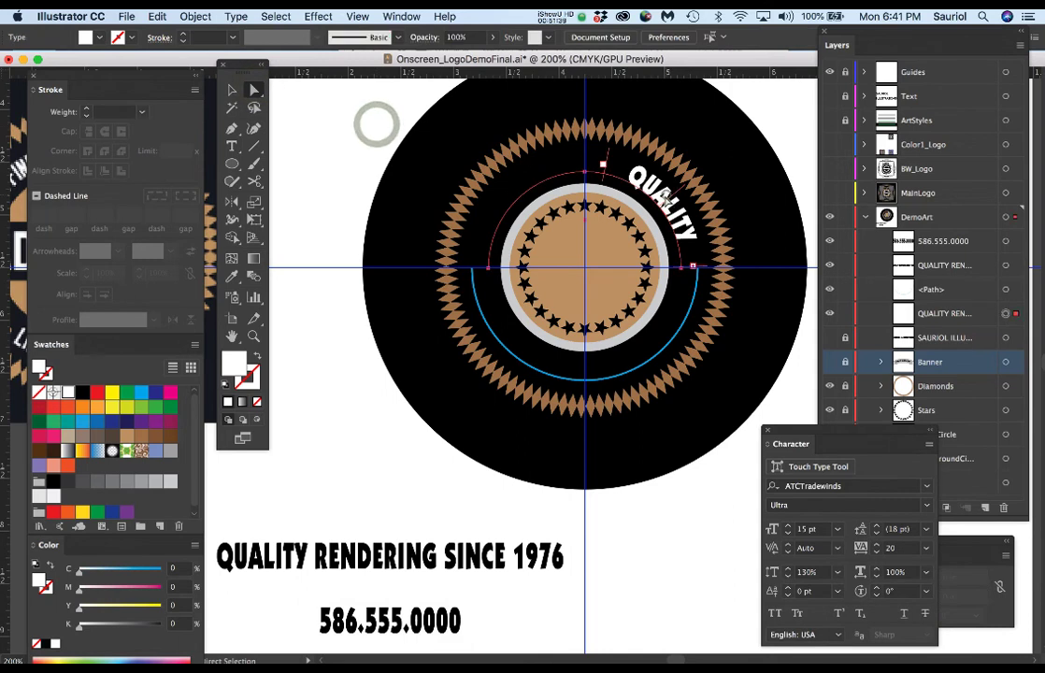
click(650, 196)
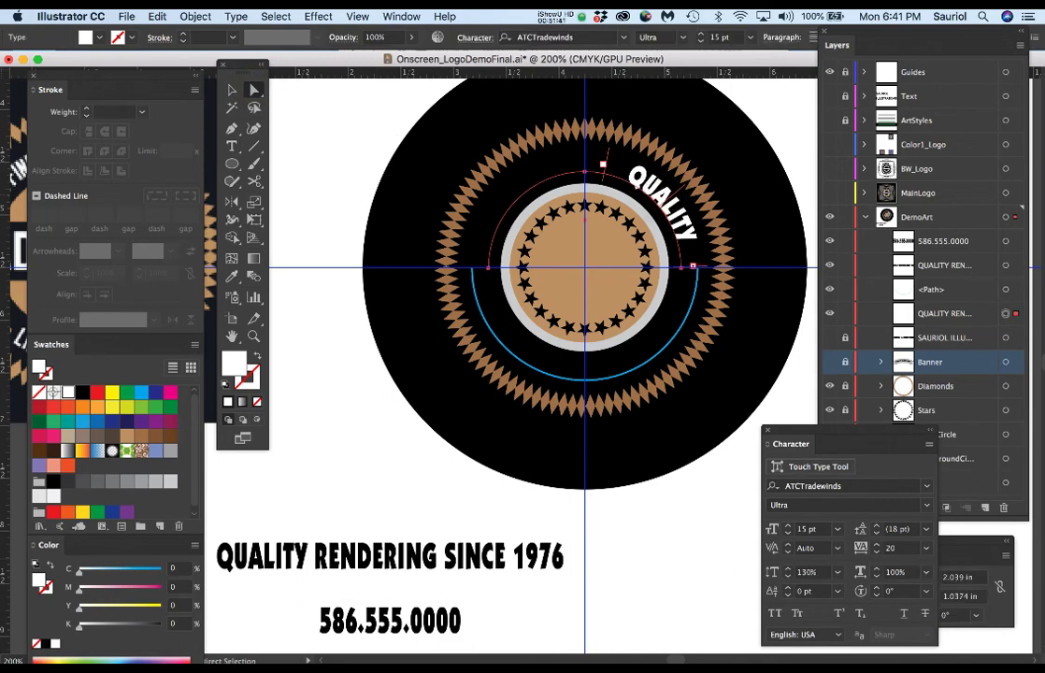
key(super+alt+t)
drag(608, 432, 651, 521)
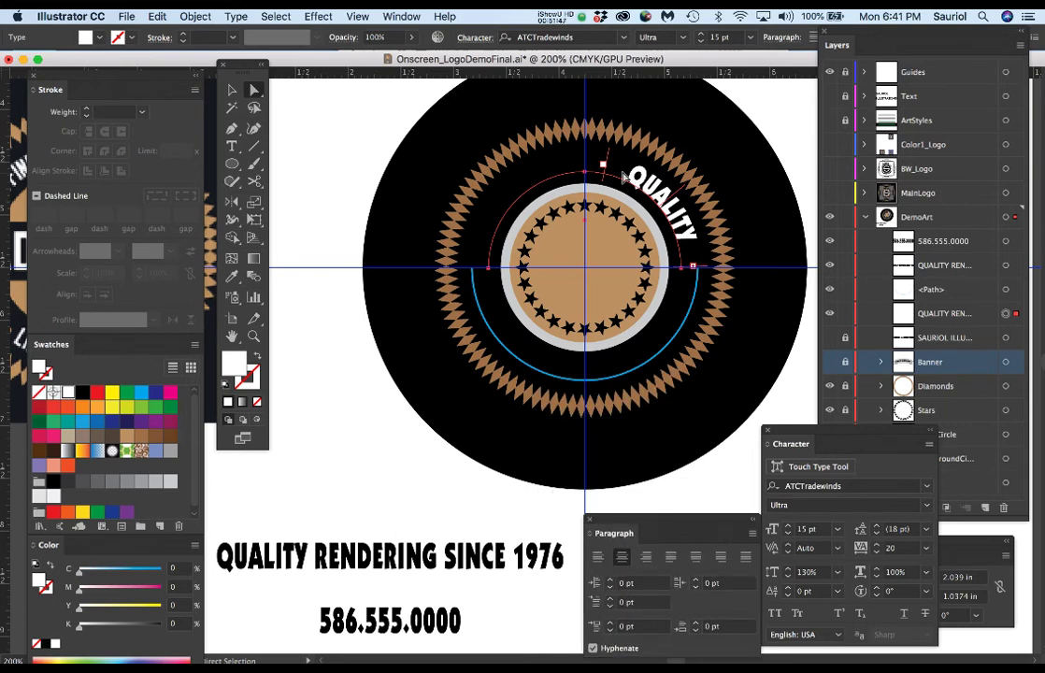
drag(608, 159, 426, 286)
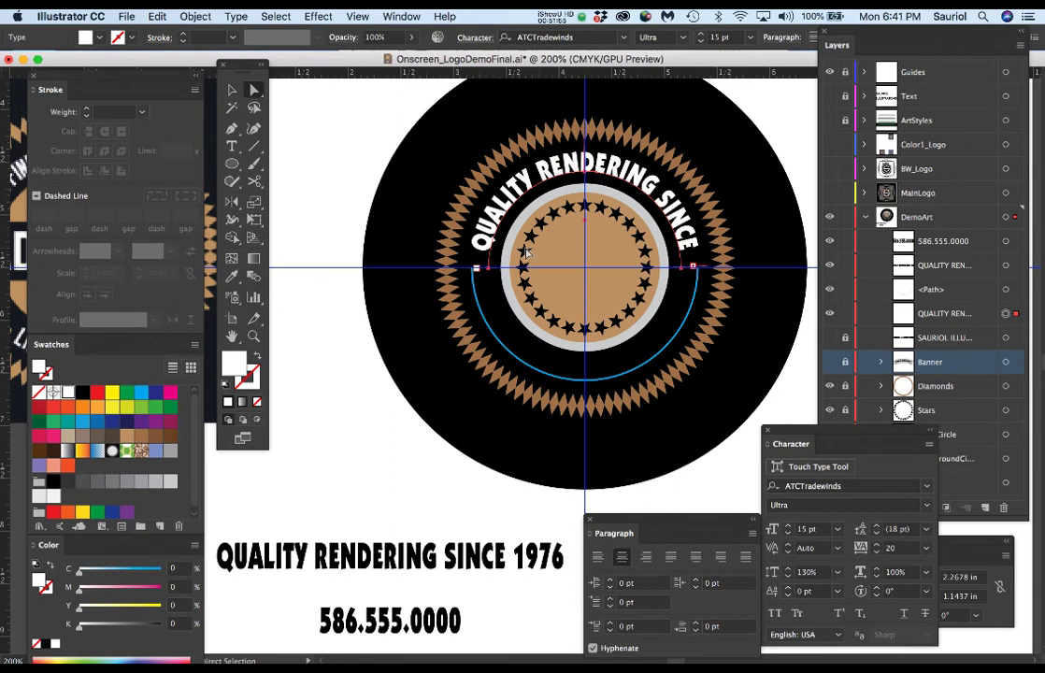
Reduce the upper arc text's font size to 11 pt and deselect it.
click(788, 536)
click(788, 536)
click(788, 535)
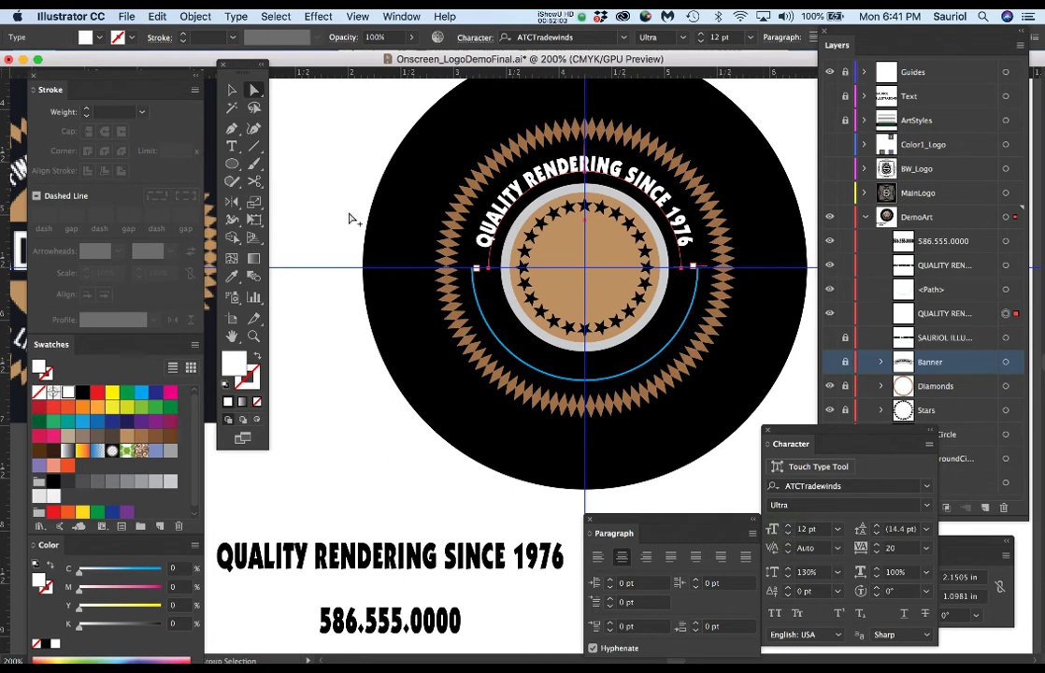
alt+scroll(348, 218, down, 2)
drag(390, 262, 469, 241)
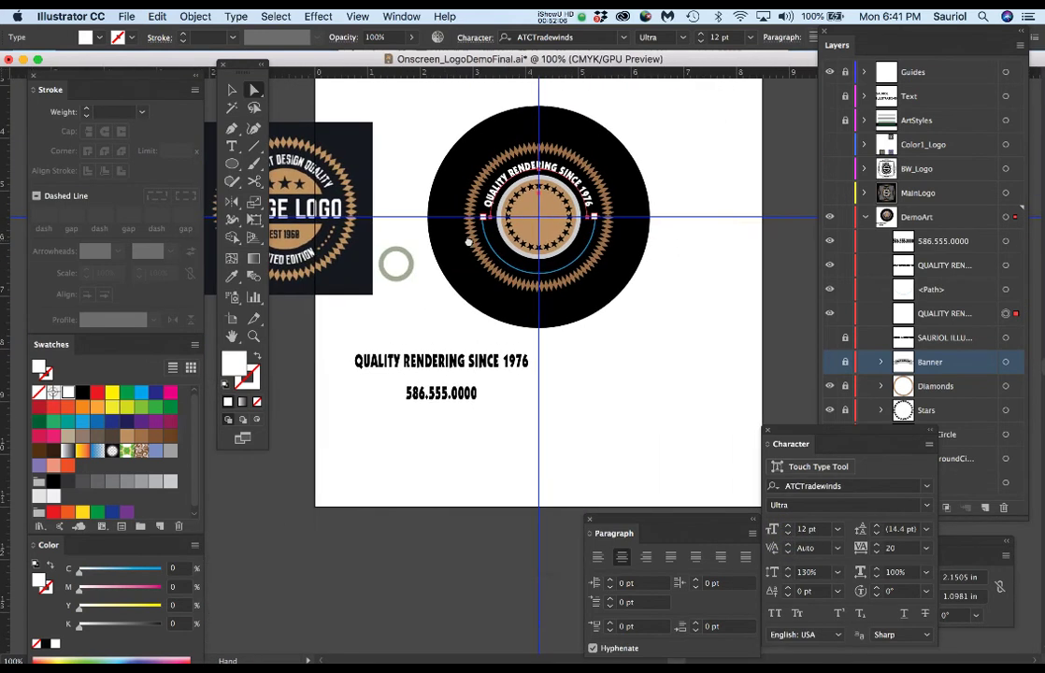
click(788, 533)
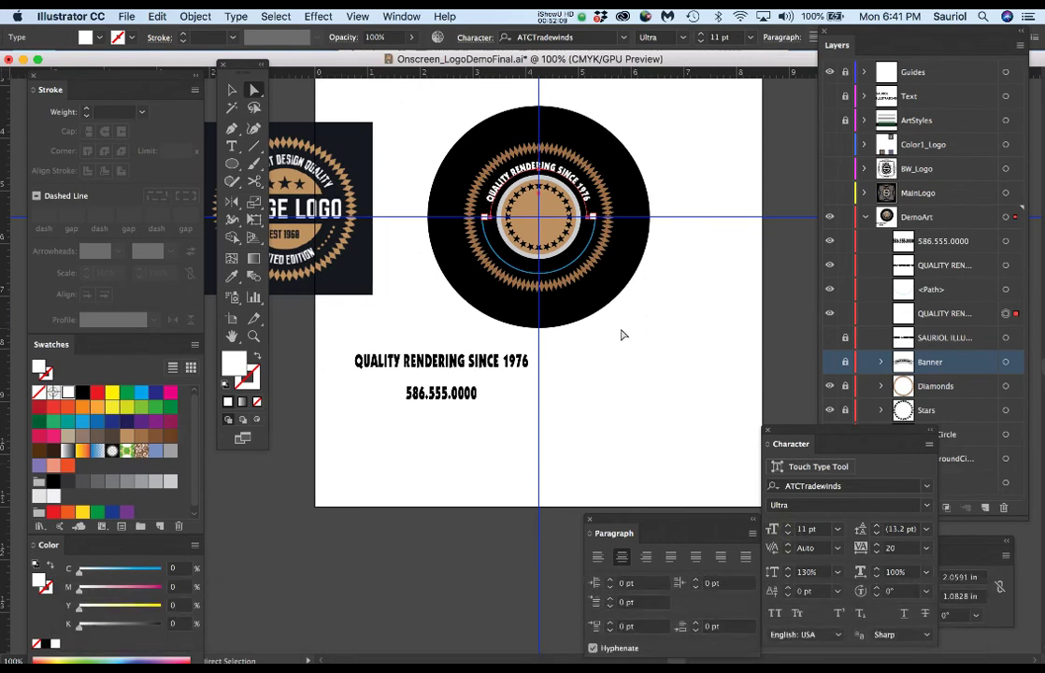
click(620, 387)
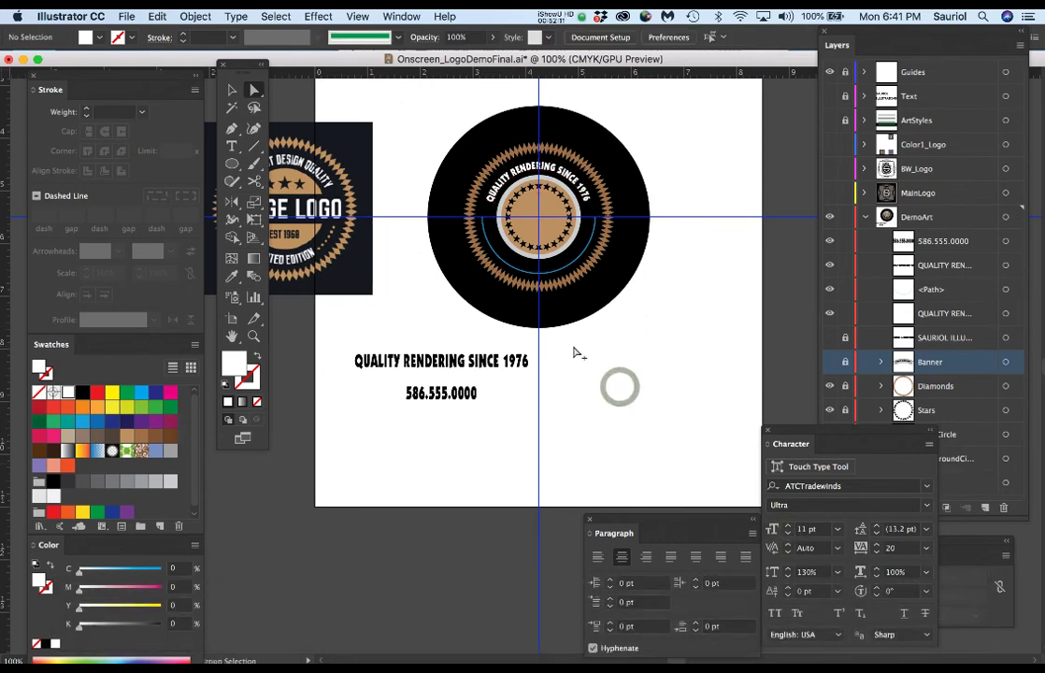
Turn the lower cyan arc into a type path, paste the previously copied slogan onto it and fill it with White.
alt+scroll(575, 353, up, 1)
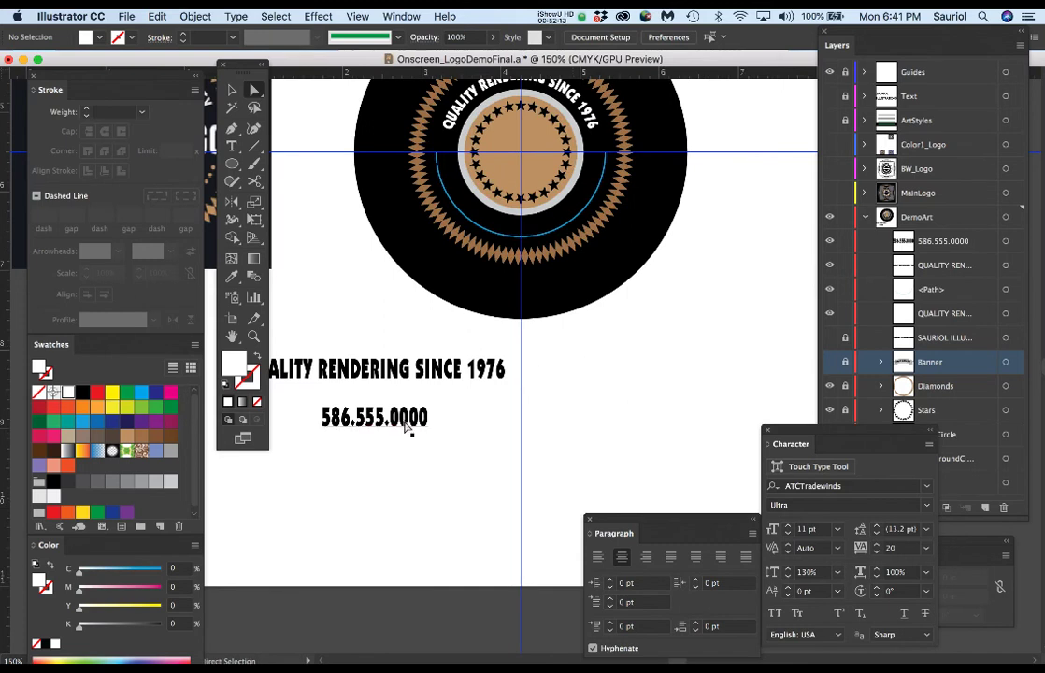
key(t)
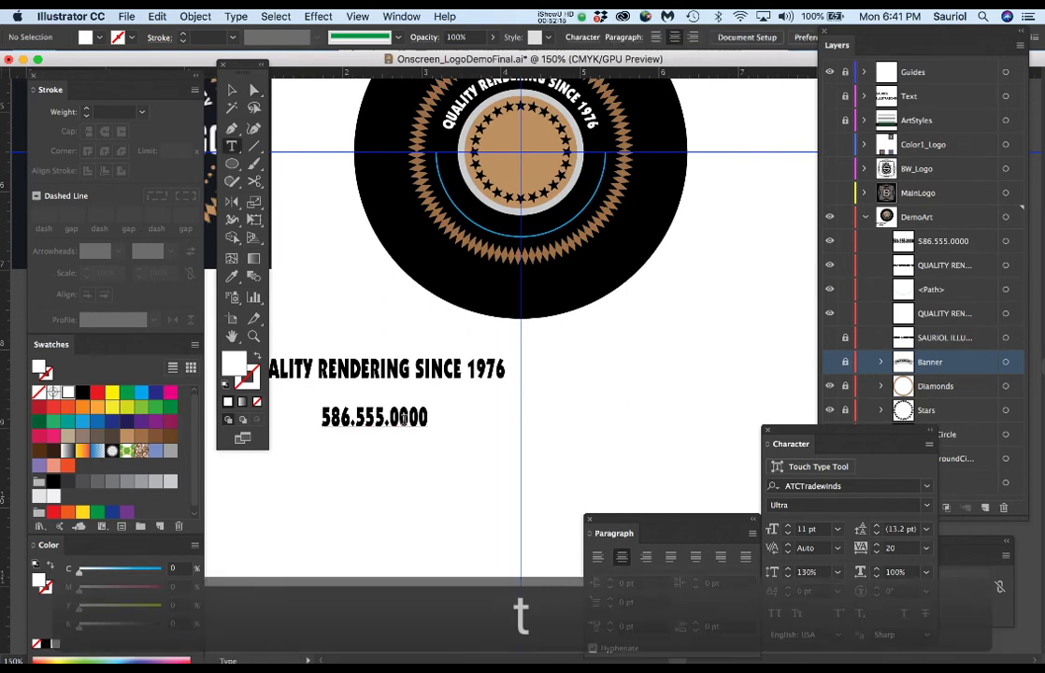
click(399, 419)
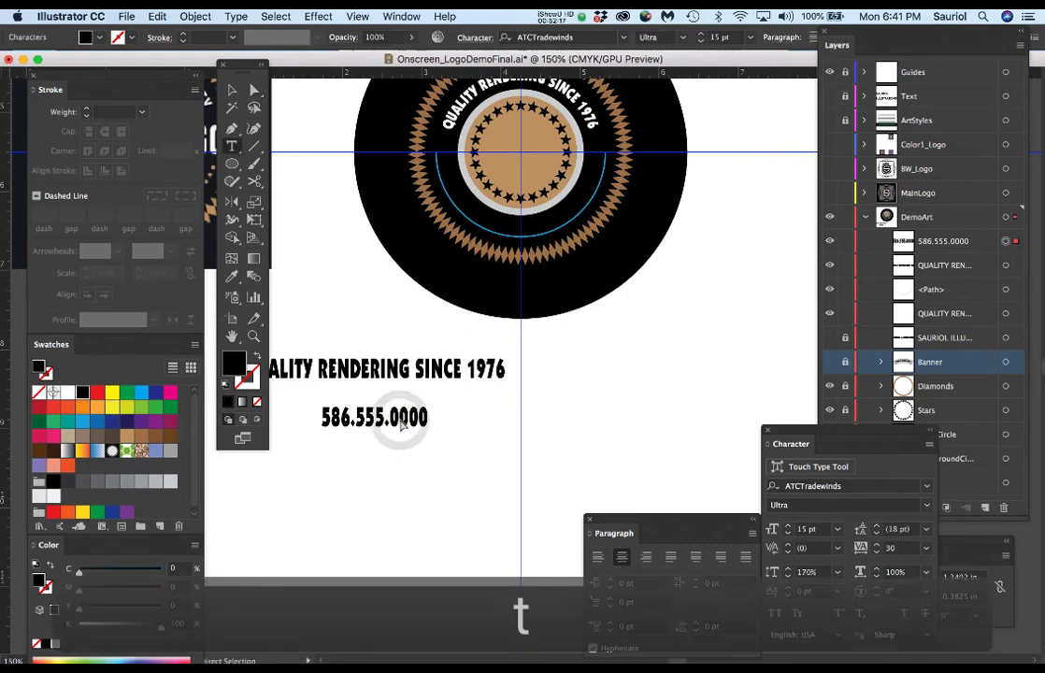
key(super+a)
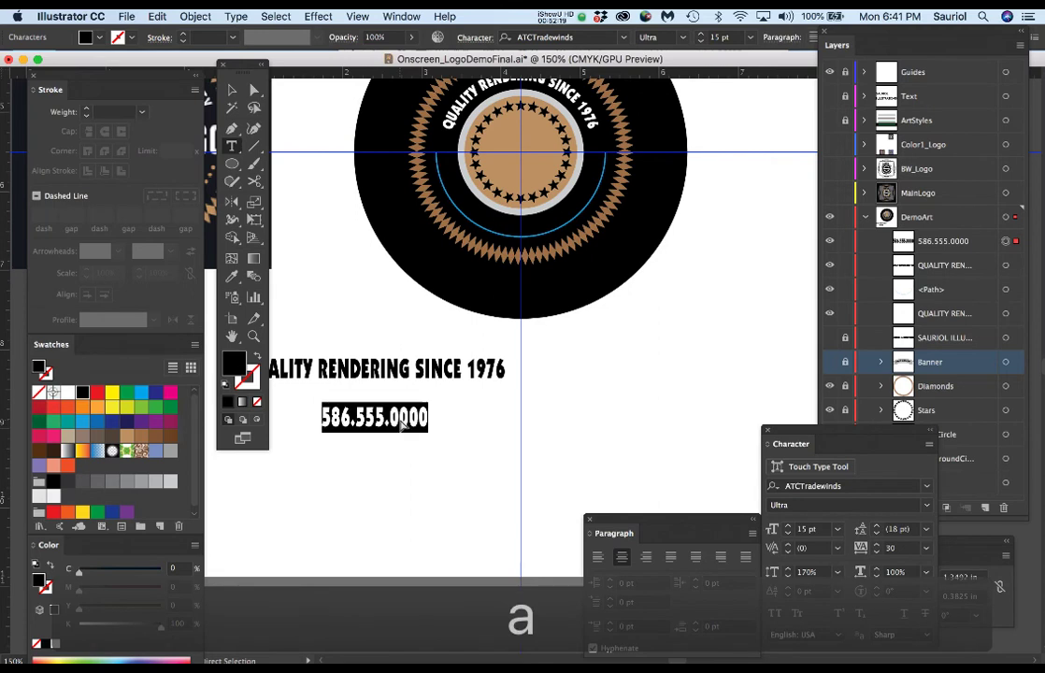
click(526, 234)
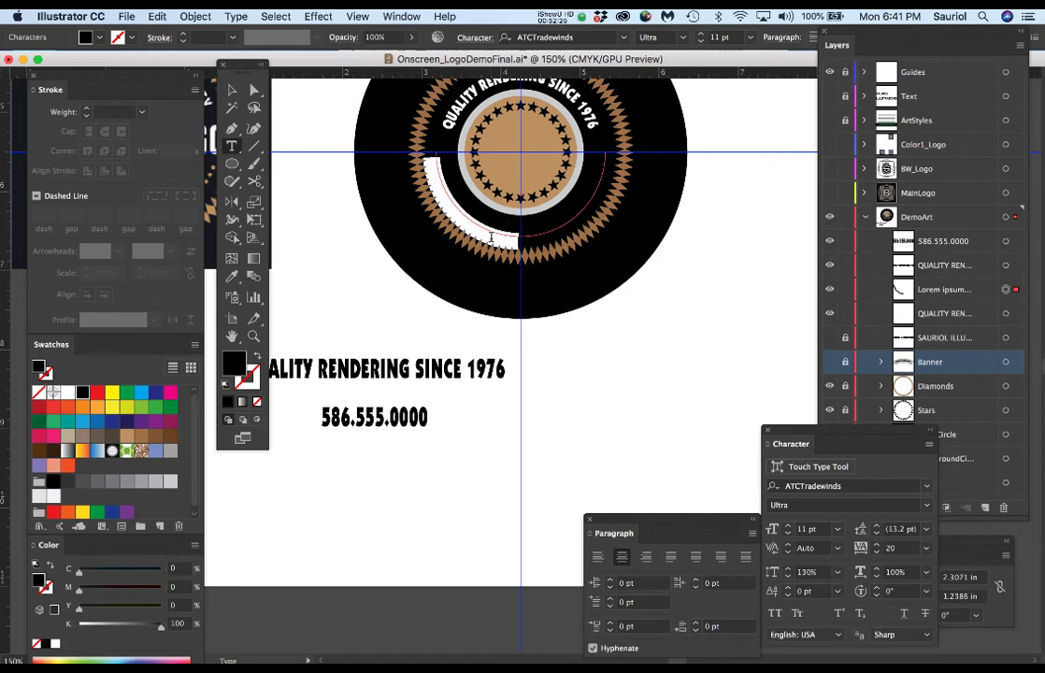
text(QUALITY RENDERING SINCE 1976)
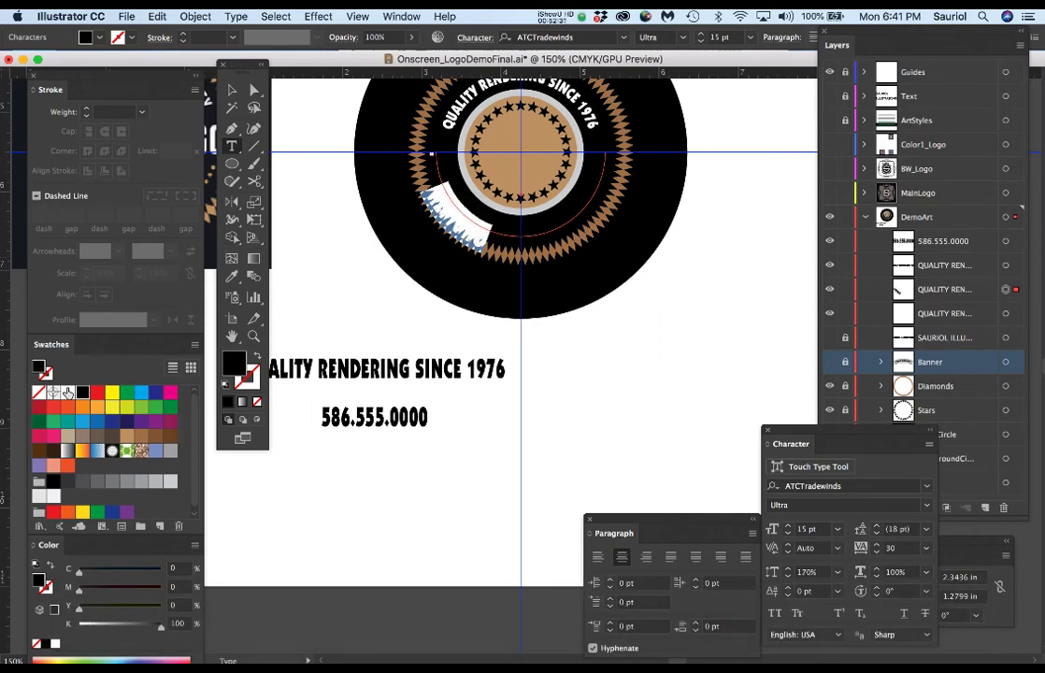
click(68, 392)
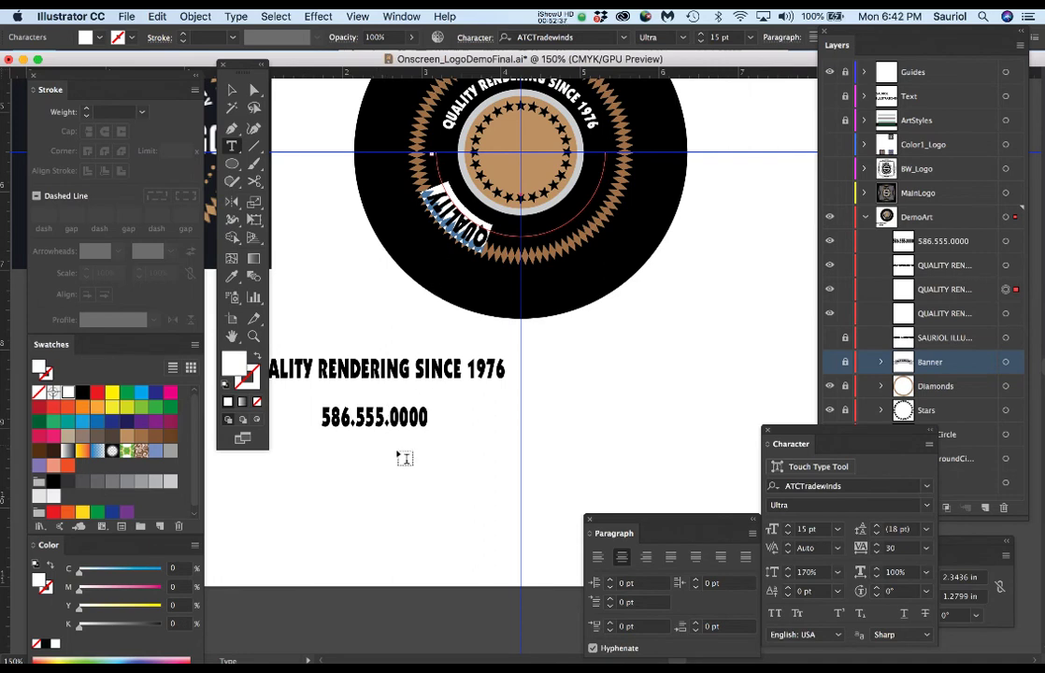
Replace the lower arc's text with a copy of the phone number line and fill it with White.
double_click(394, 417)
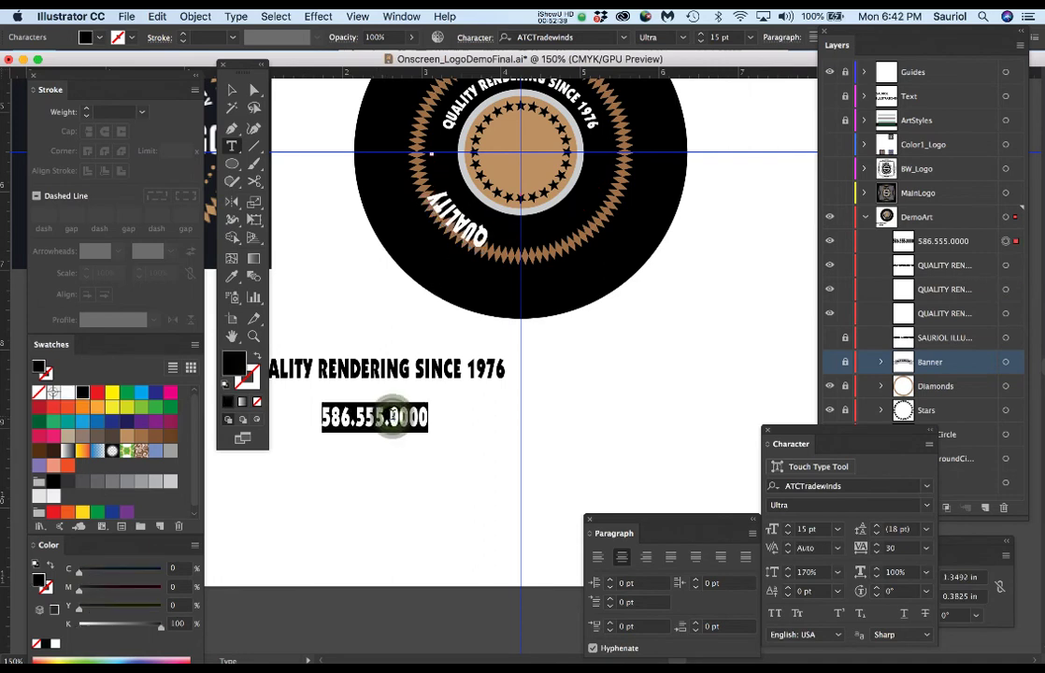
key(super+c)
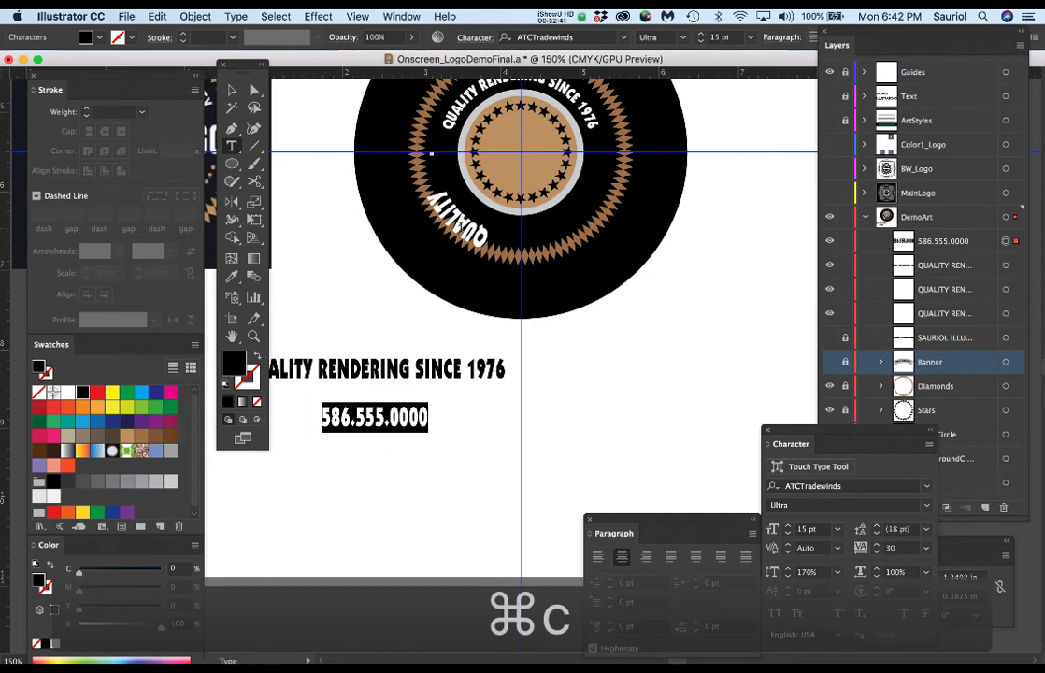
double_click(404, 198)
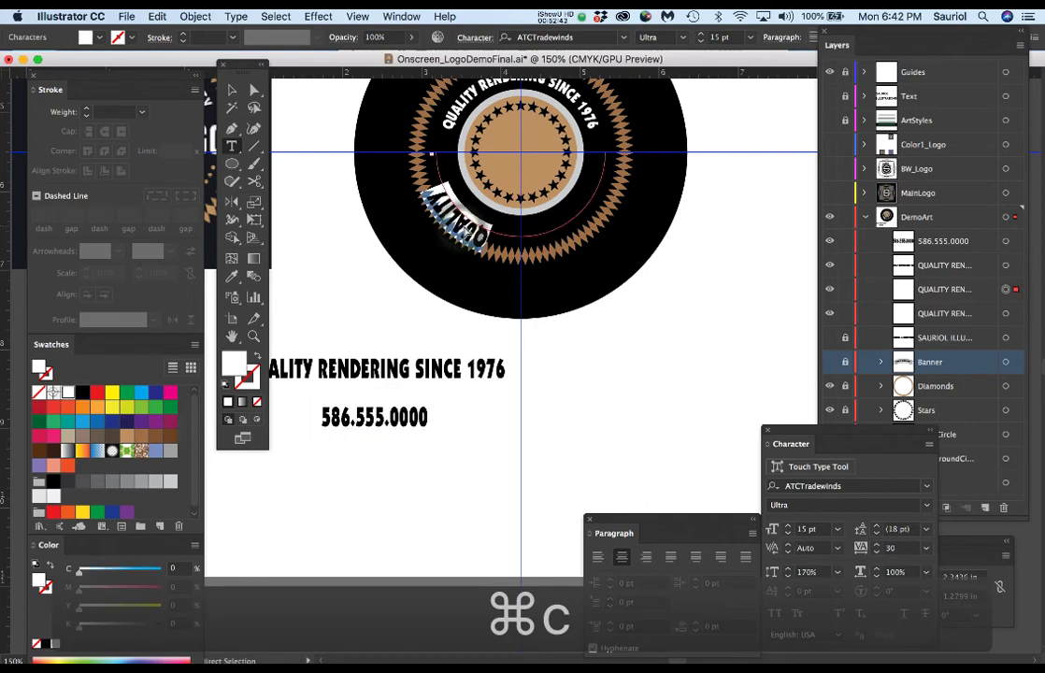
key(super+v)
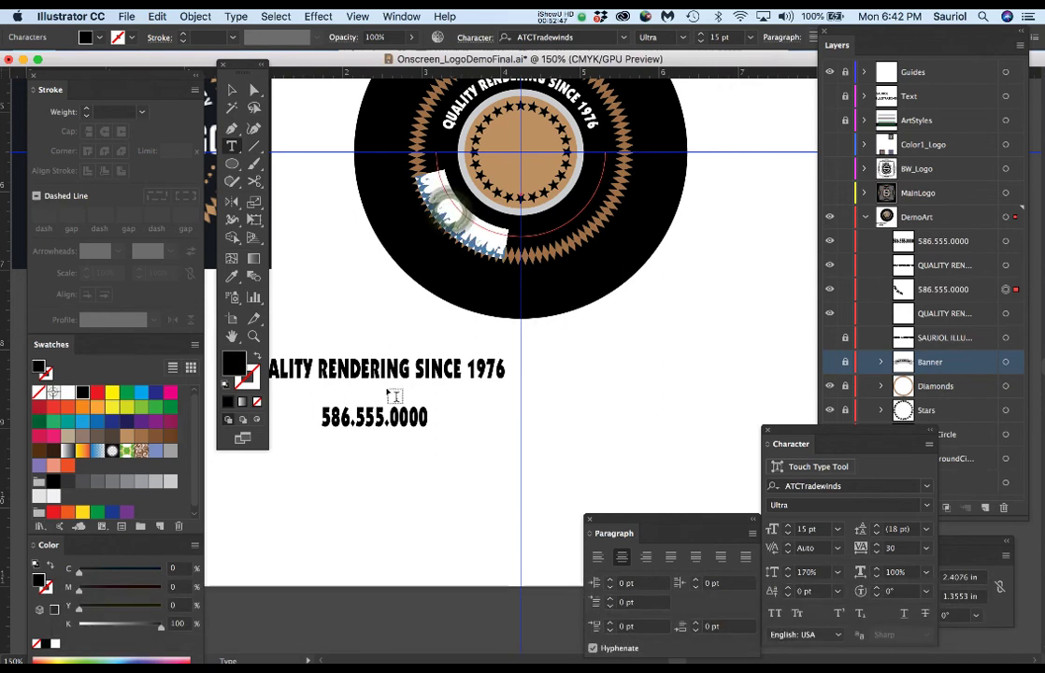
click(67, 393)
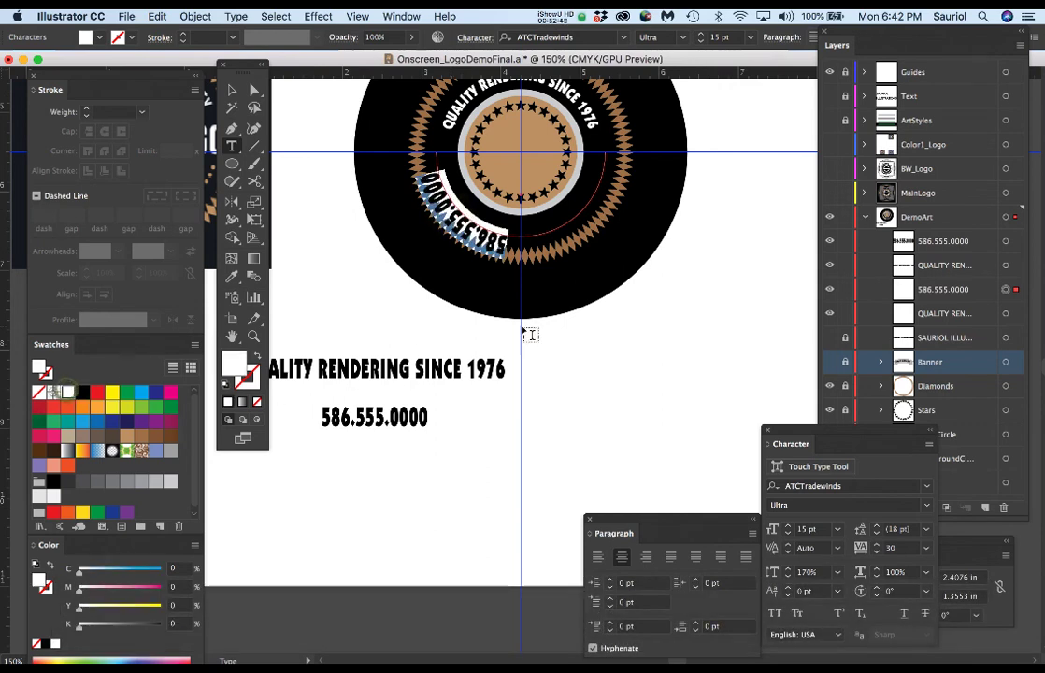
Set the curved phone number's font size to 13 pt and its tracking to 40, leaving it deselected.
click(254, 90)
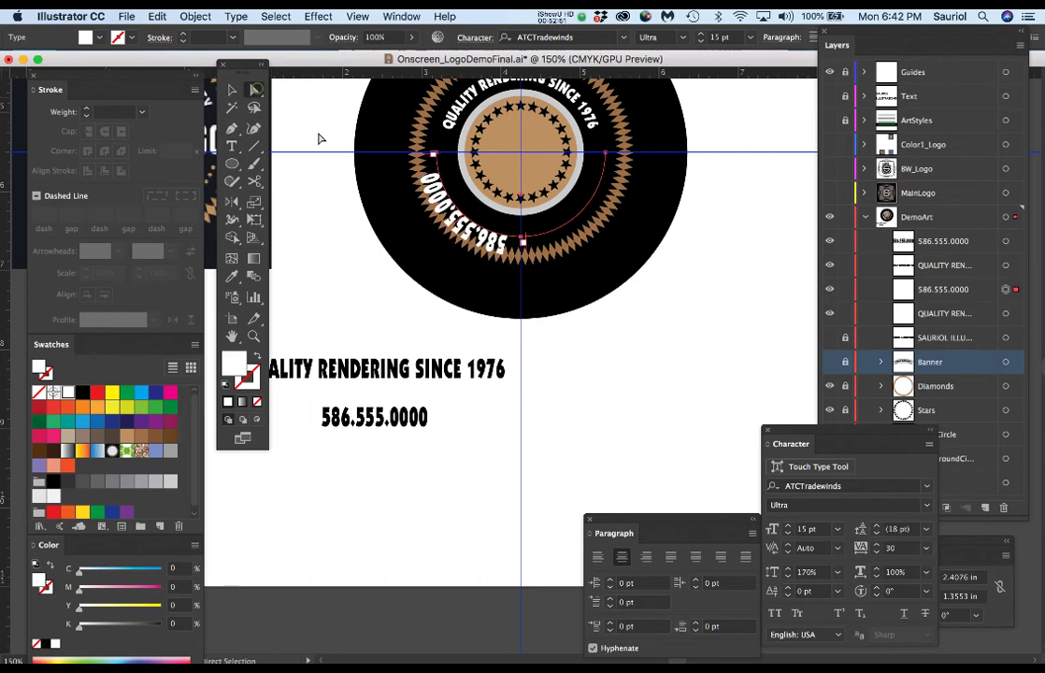
key(super+equal)
key(a)
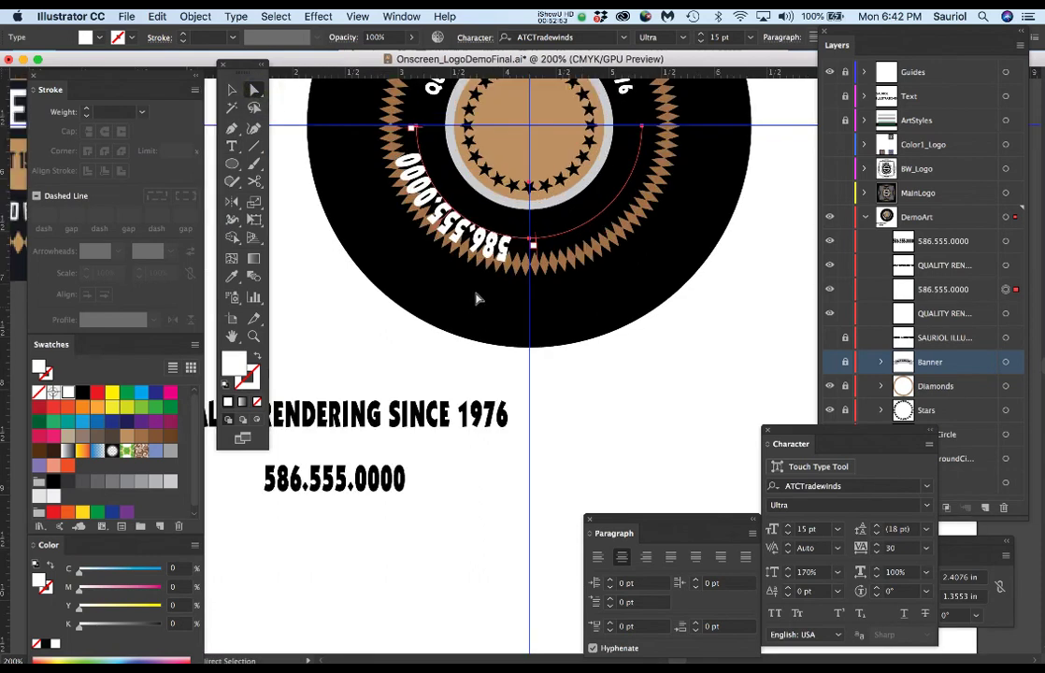
scroll(445, 253, up, 1)
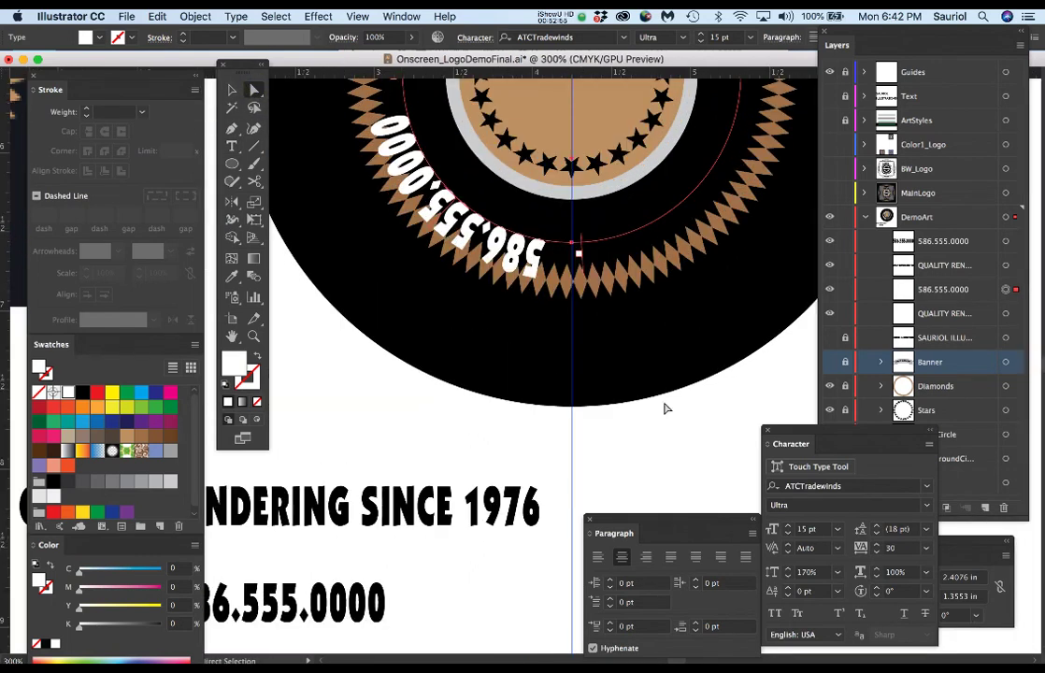
click(787, 533)
click(788, 533)
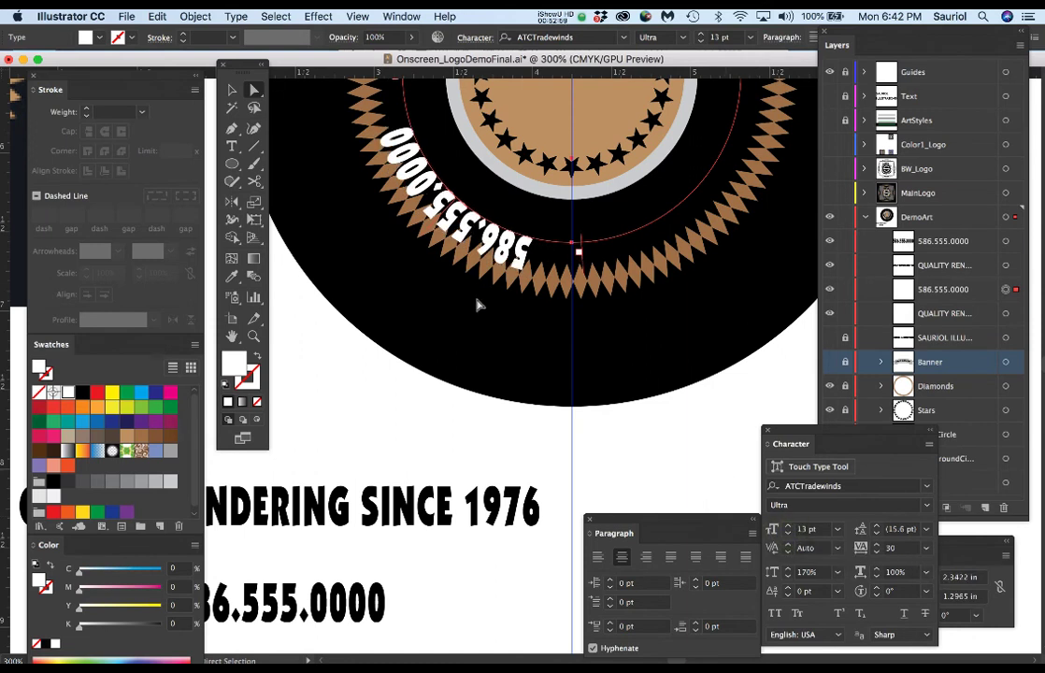
click(877, 548)
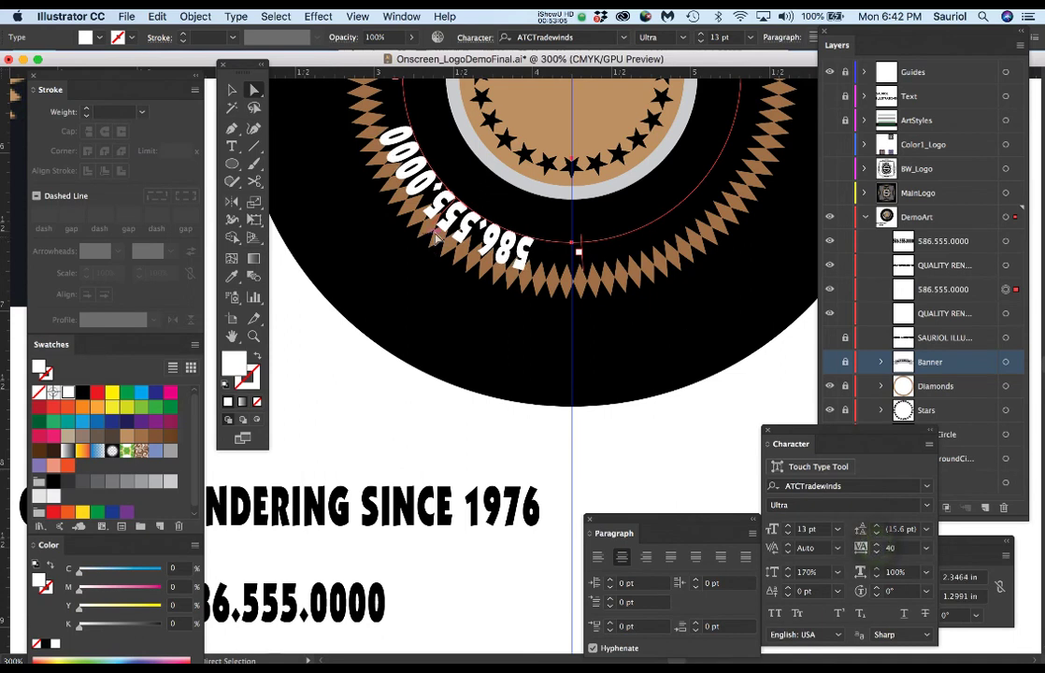
click(397, 400)
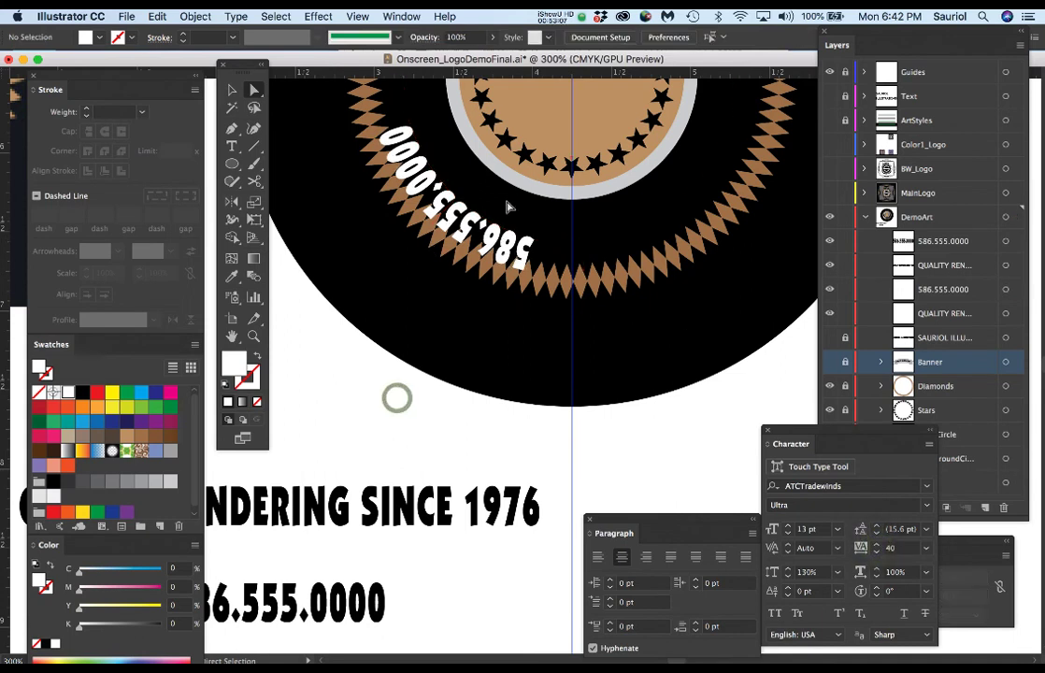
Flip the curved phone number to the inner side of the lower arc so it reads upright.
click(493, 229)
drag(487, 245, 584, 268)
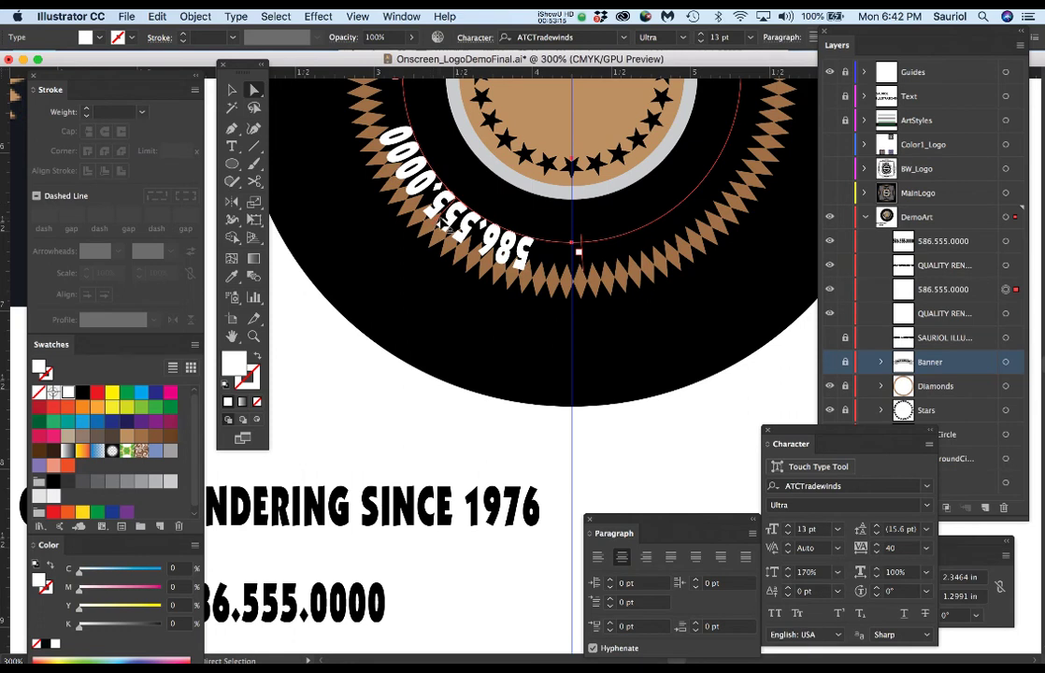
drag(385, 194, 455, 231)
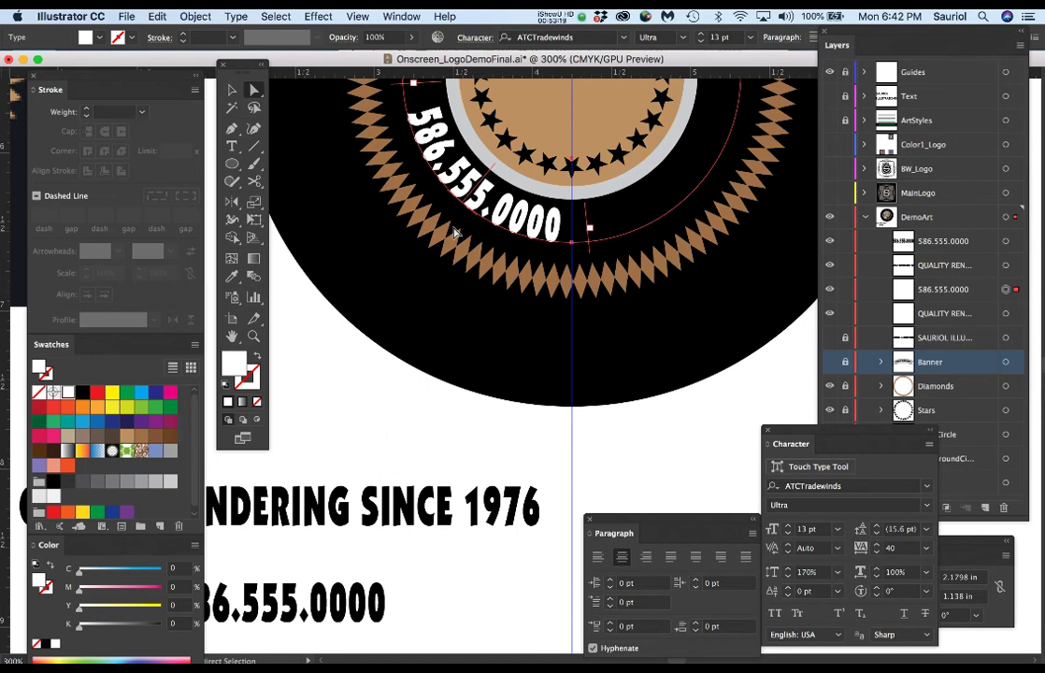
Move the bottom anchor point of the phone number's type path slightly downward along the vertical center guide.
scroll(476, 220, down, 1)
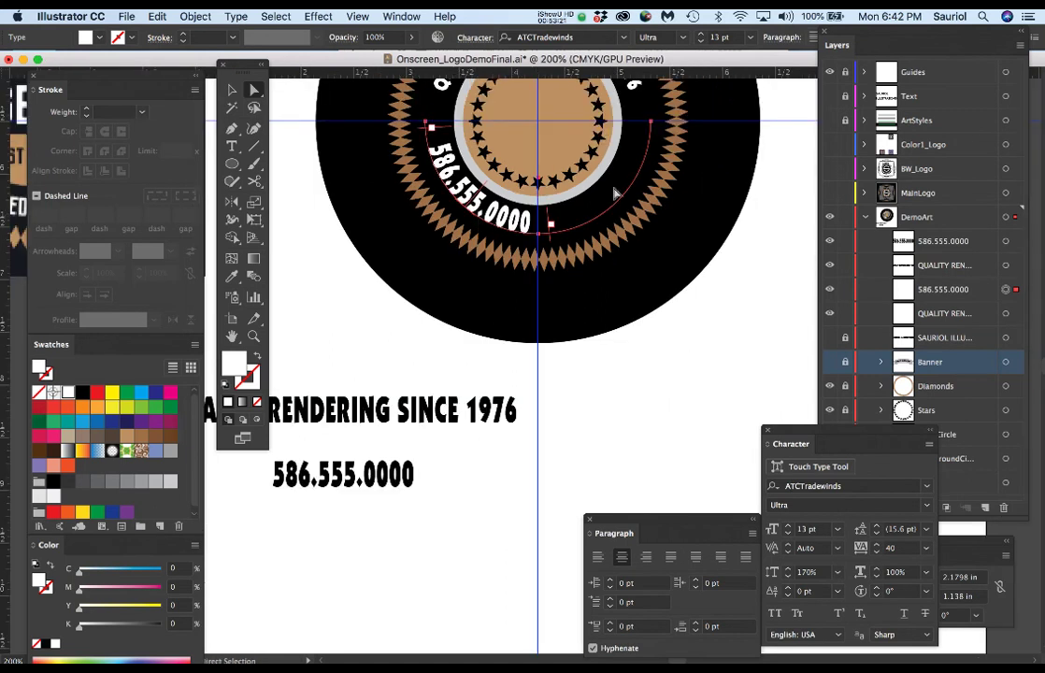
scroll(546, 245, up, 1)
click(537, 233)
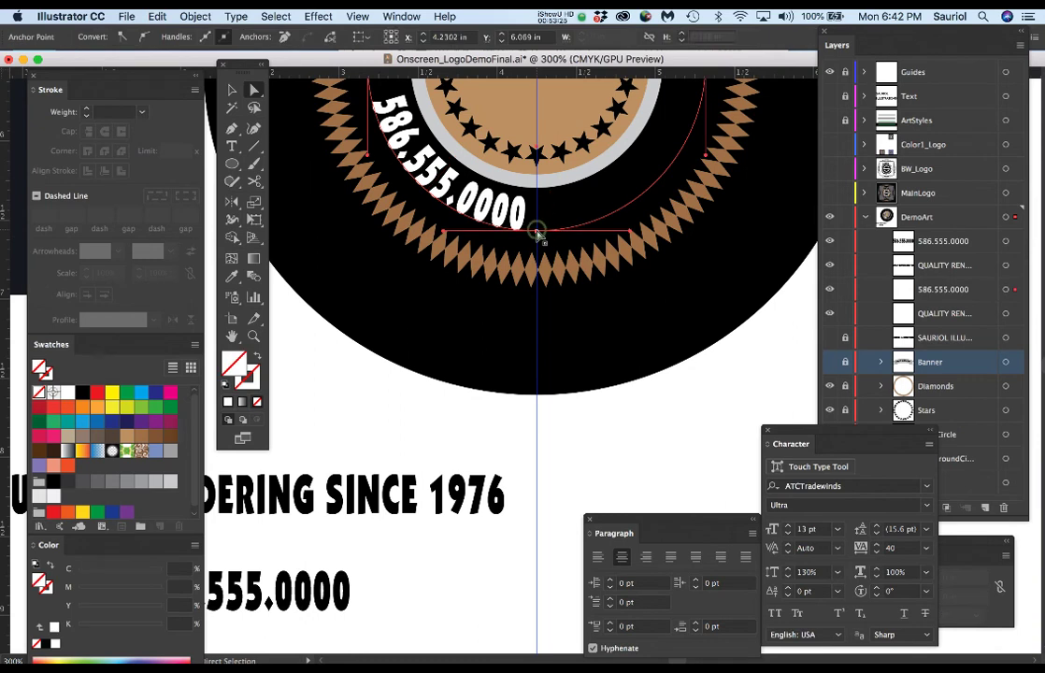
drag(537, 233, 537, 243)
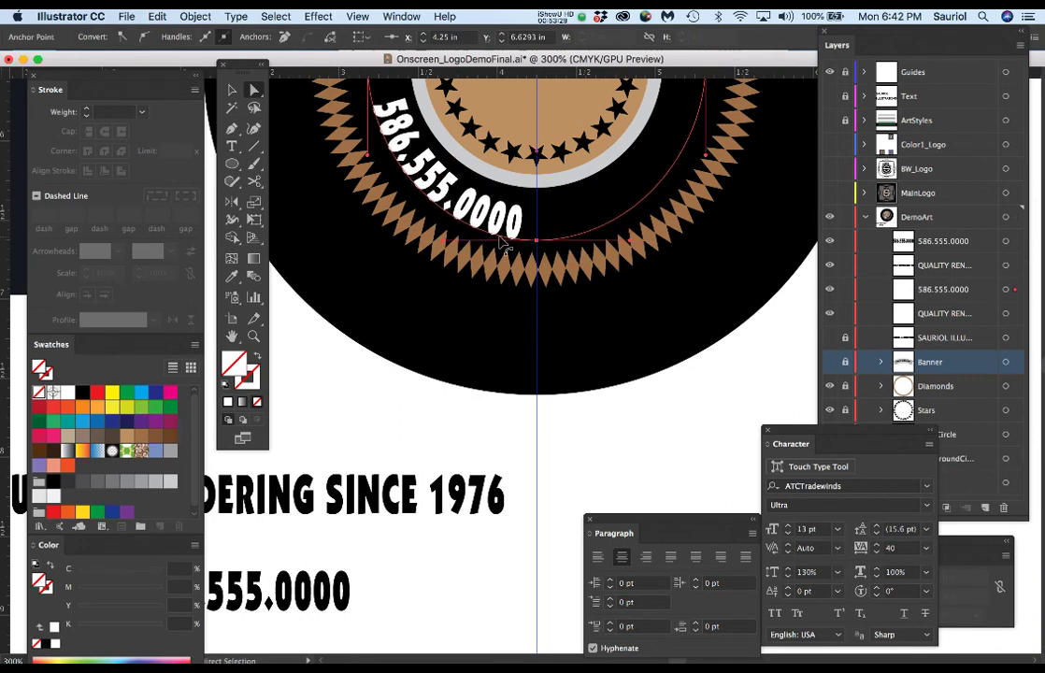
Move the left and right end anchors of the phone number's type path outward along the horizontal guide, to about X 3.14 in and 5.37 in.
scroll(498, 229, down, 1)
drag(450, 192, 429, 161)
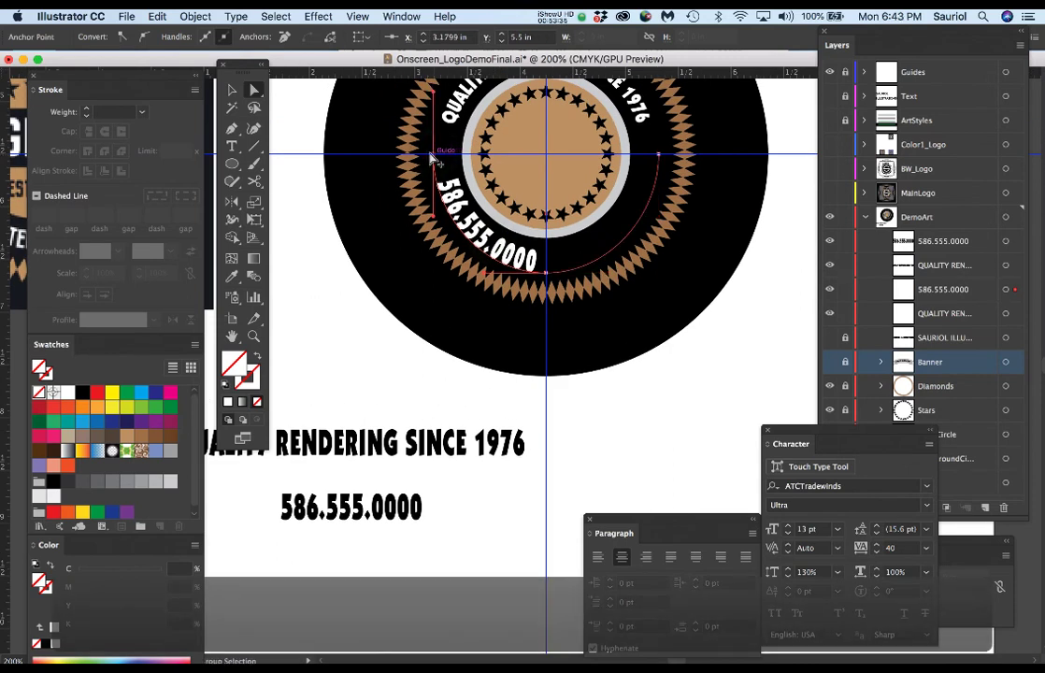
scroll(429, 161, up, 2)
drag(439, 161, 433, 160)
scroll(561, 202, down, 1)
scroll(598, 242, right, 3)
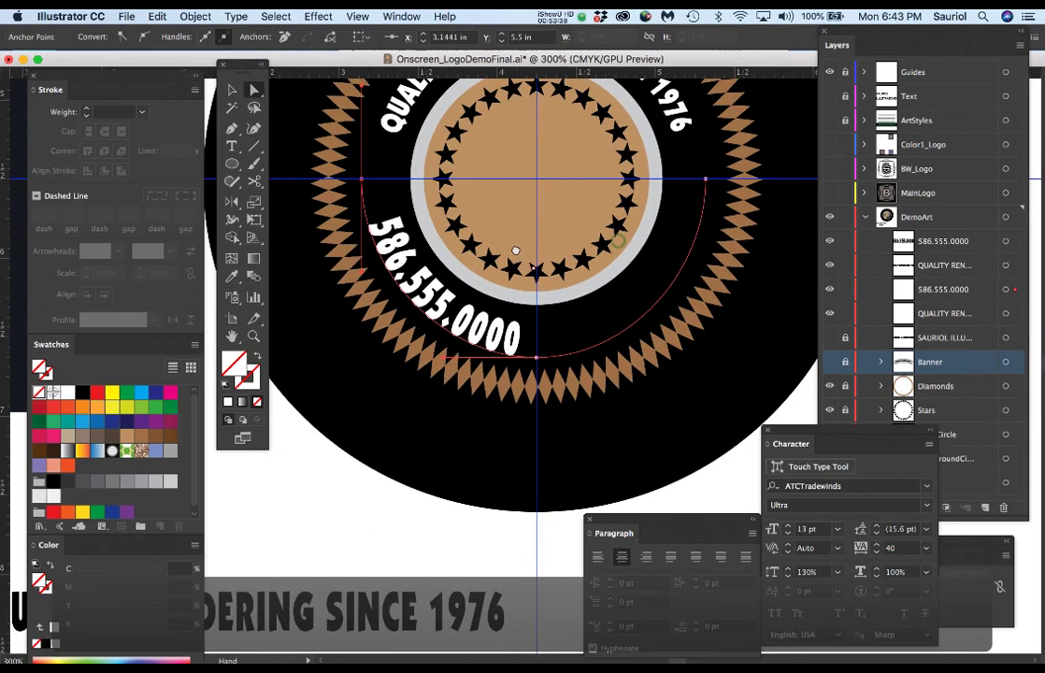
drag(704, 180, 712, 180)
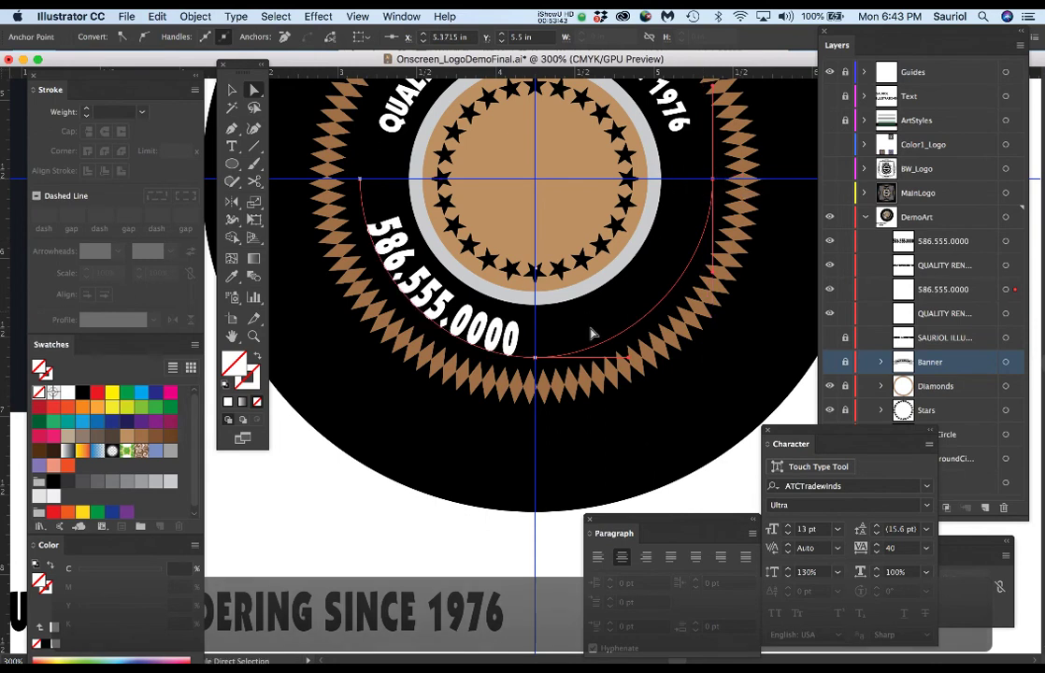
Center the curved phone number on the lower arc by moving its start and end brackets level with the horizontal guide.
click(551, 342)
mouse_move(551, 342)
mouse_down()
mouse_move(486, 356)
mouse_move(555, 364)
mouse_up()
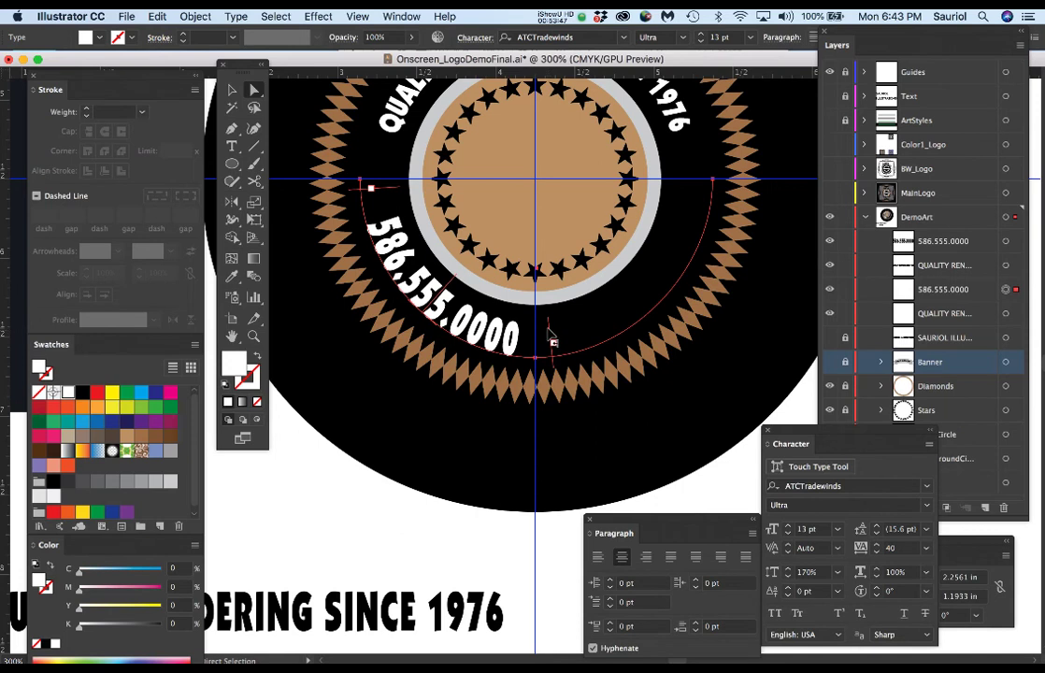
drag(552, 335, 719, 180)
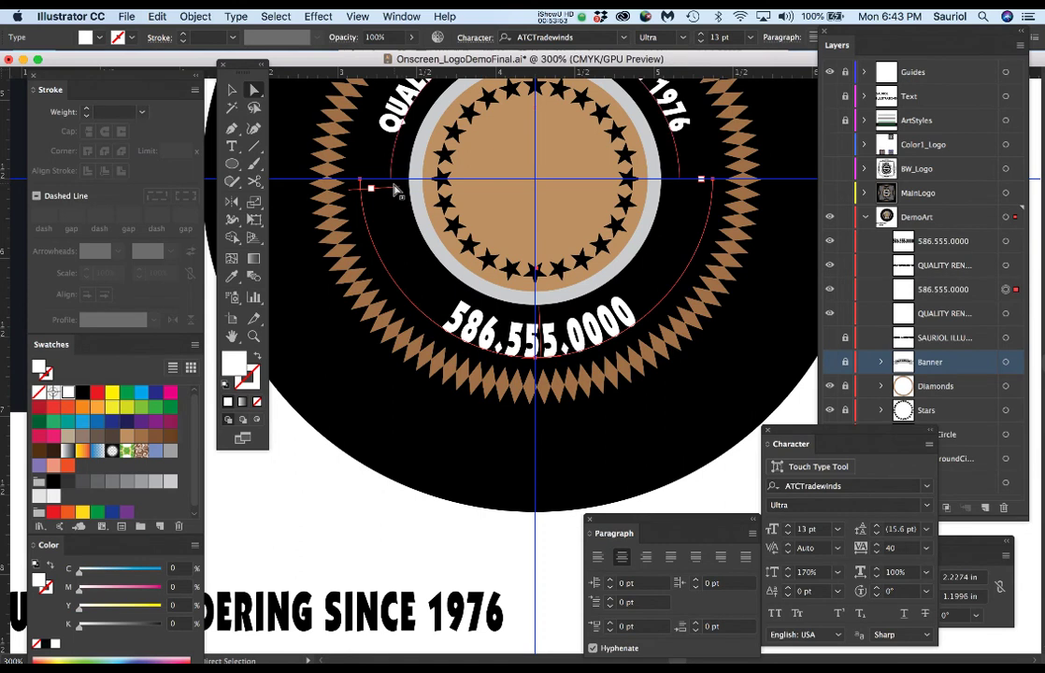
drag(369, 181, 394, 180)
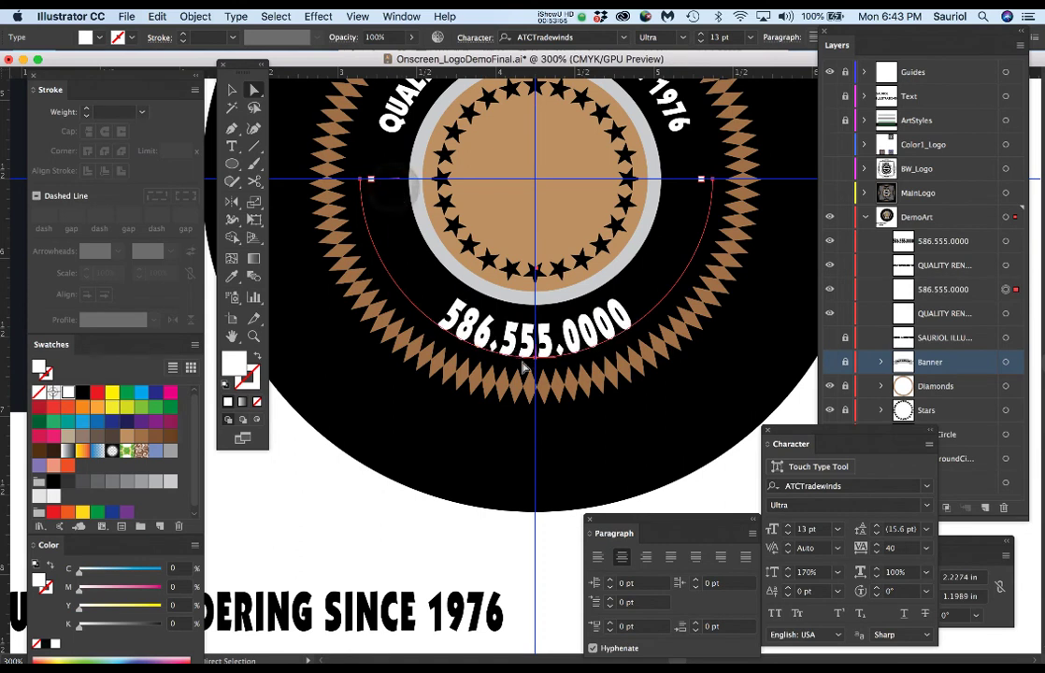
click(512, 562)
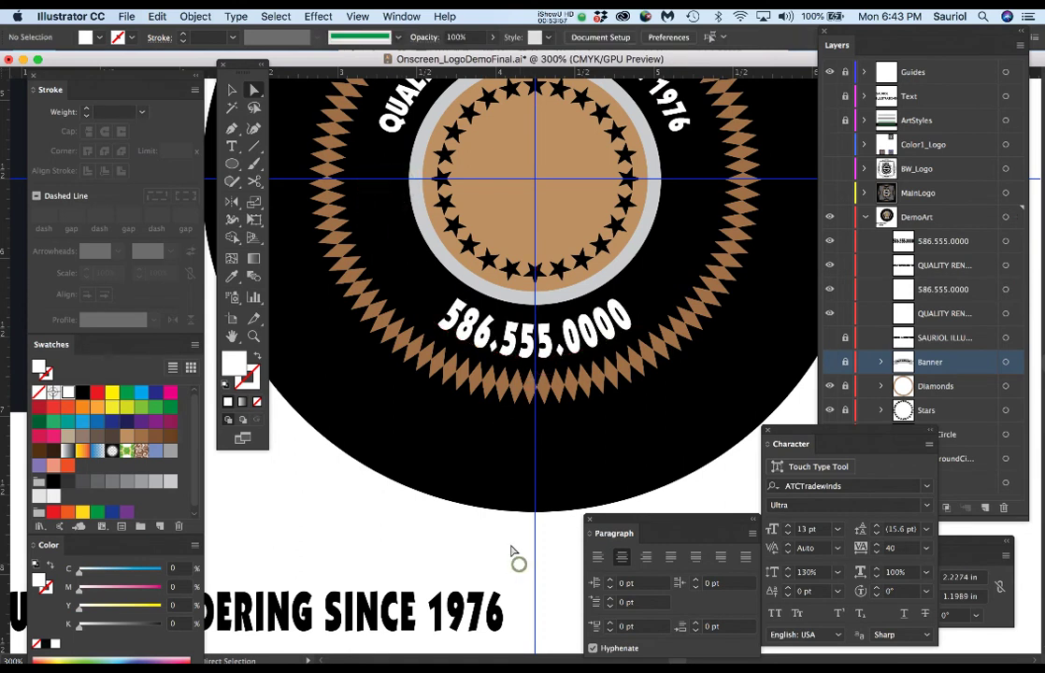
Set the curved phone number's vertical scale to 130%, font size to 14 pt and tracking to 50, leaving it deselected.
click(519, 308)
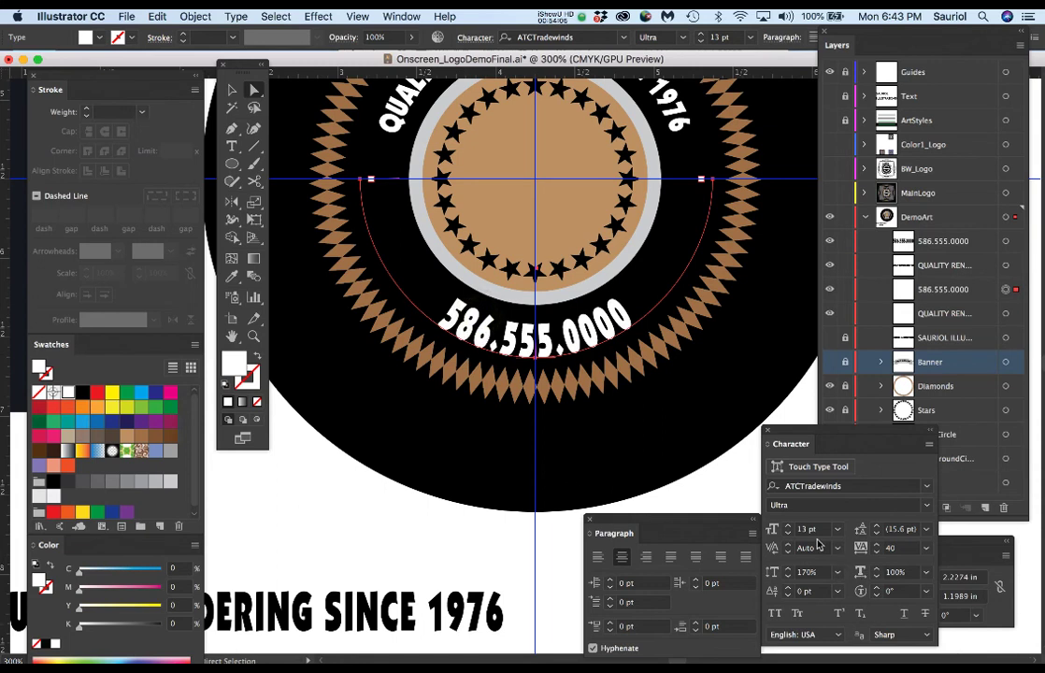
click(804, 571)
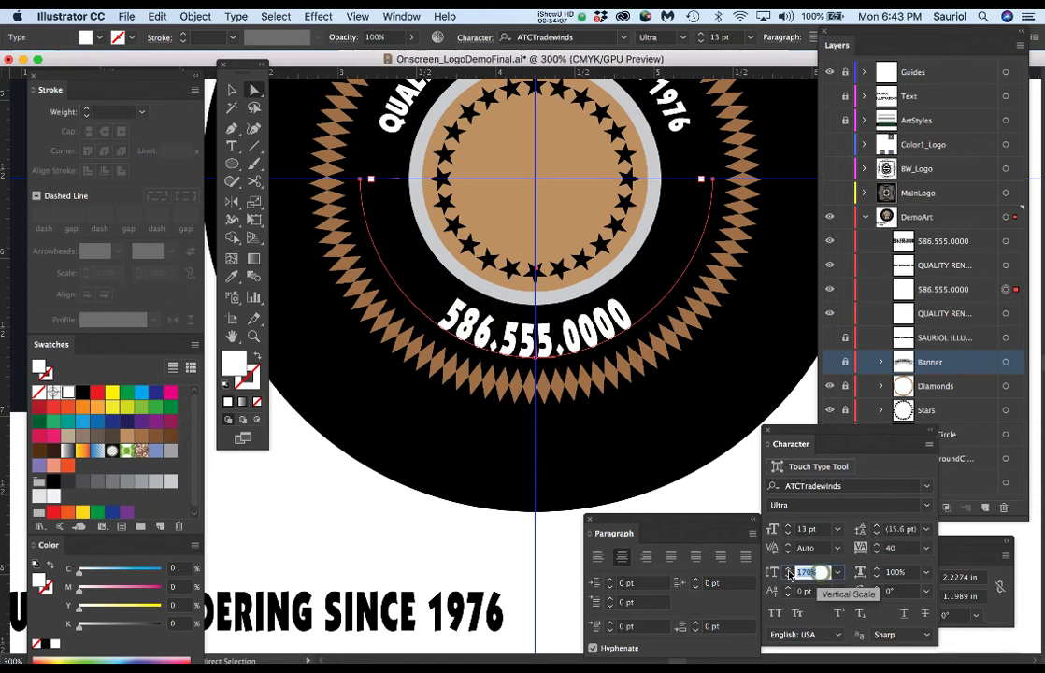
text(130)
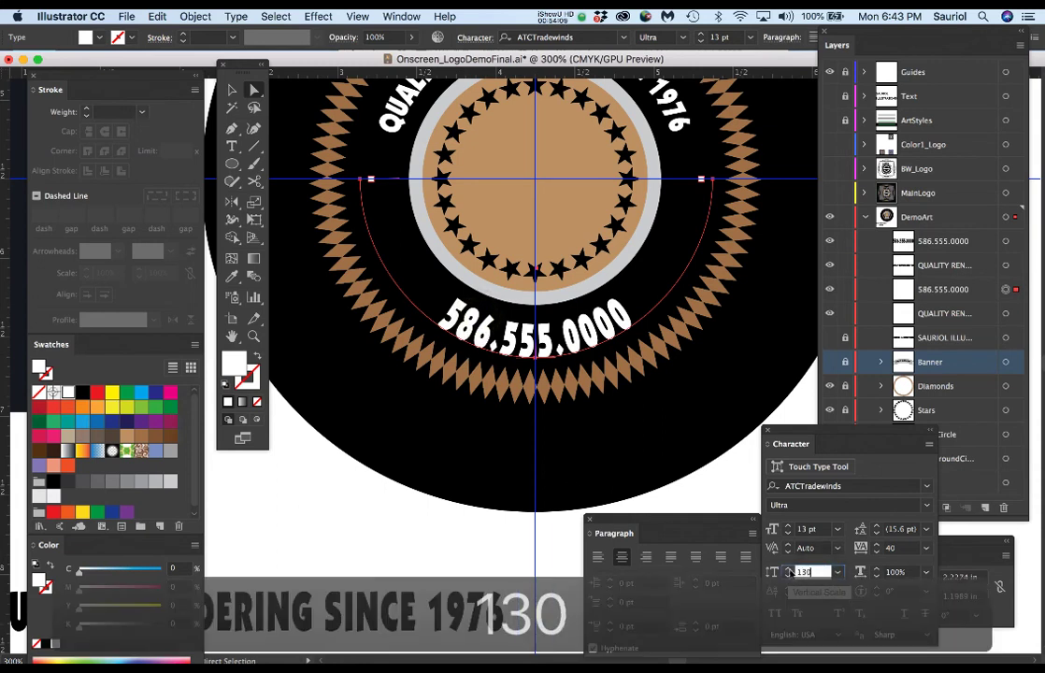
key(Return)
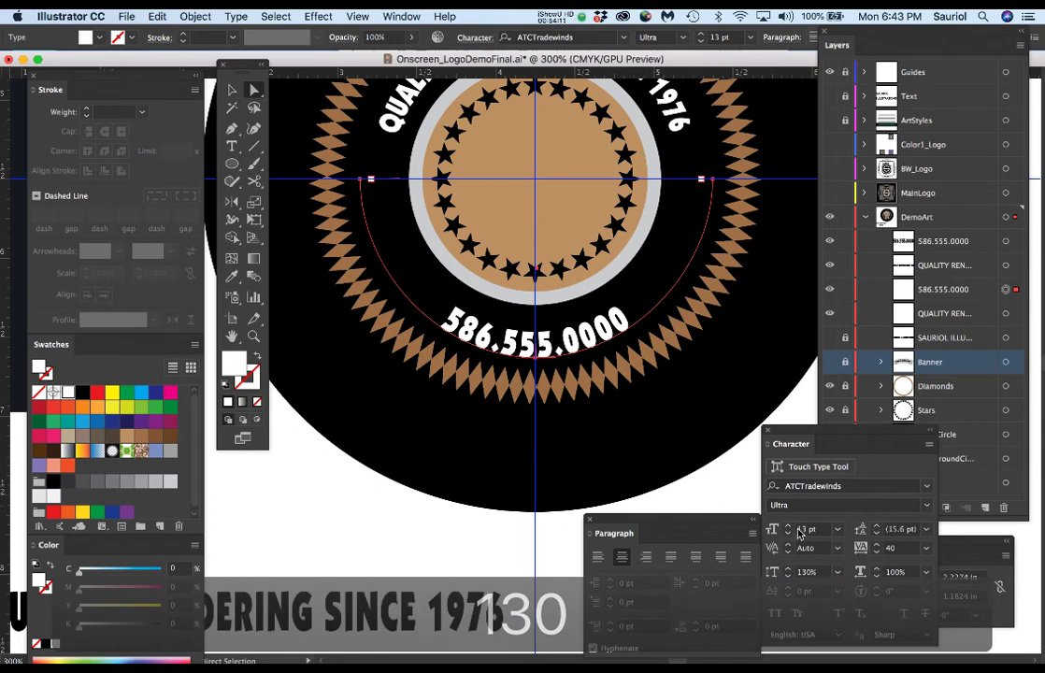
click(788, 527)
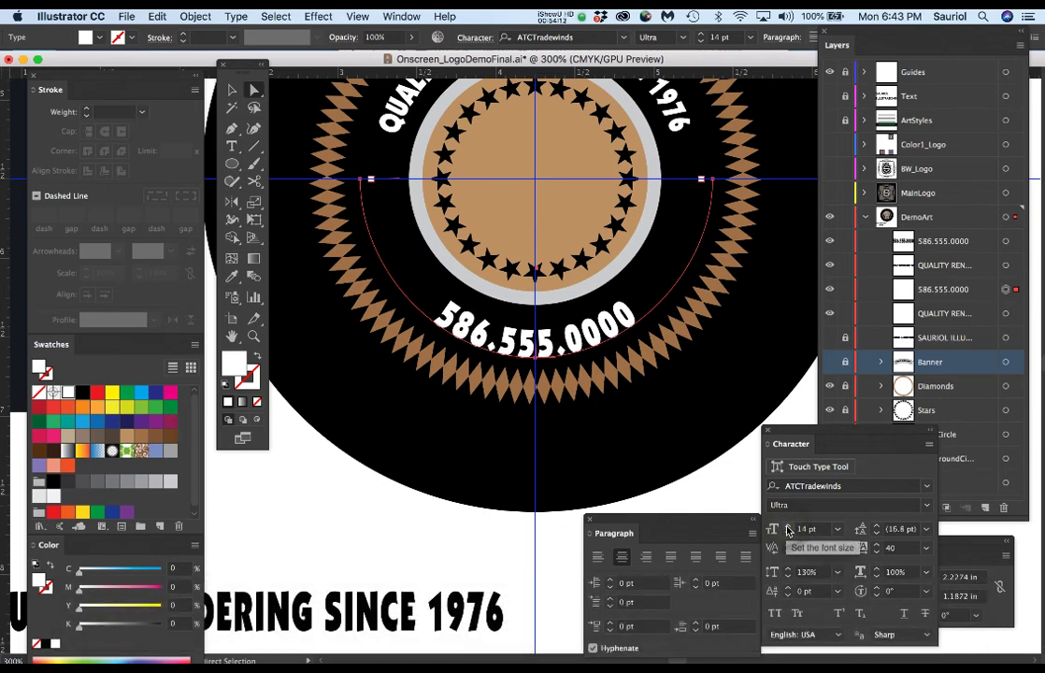
click(892, 548)
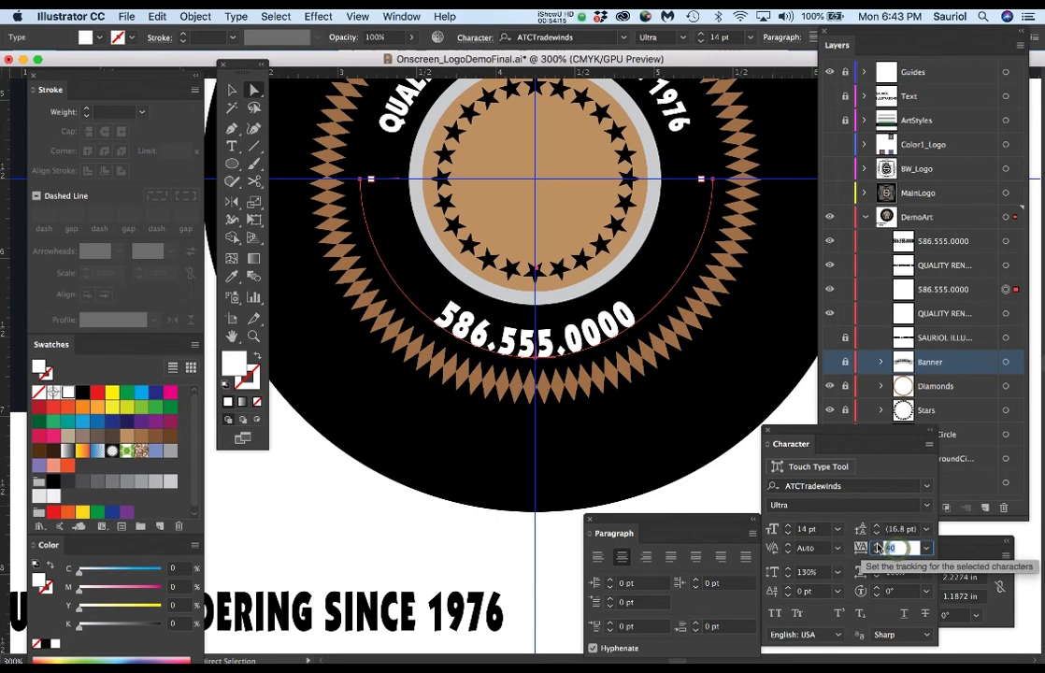
text(50)
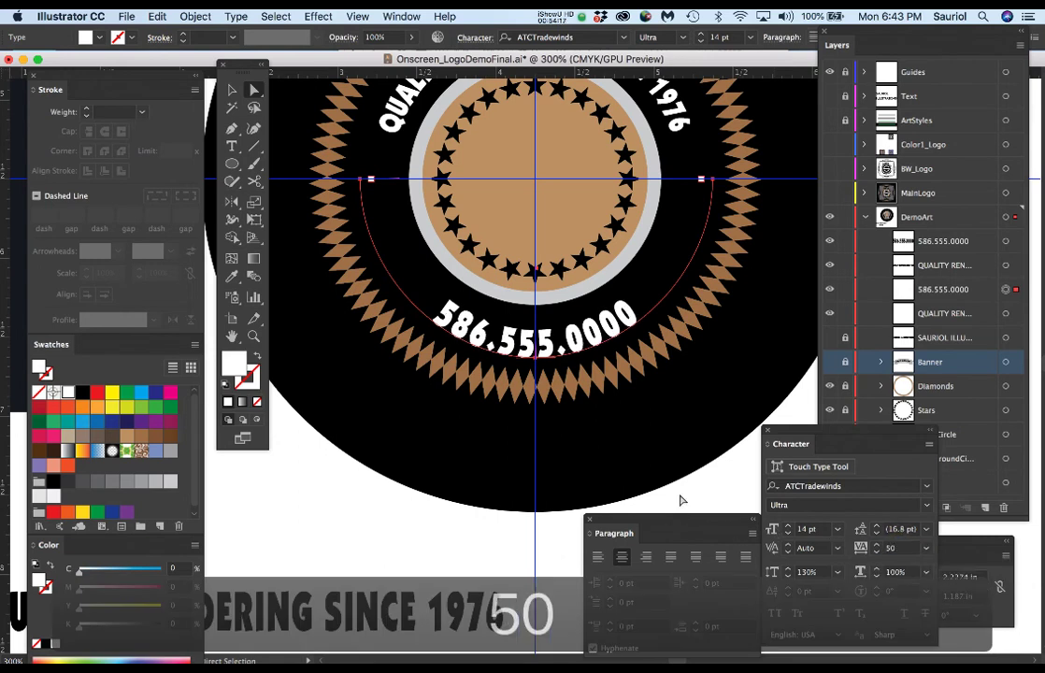
click(681, 500)
key(super+minus)
key(super+minus)
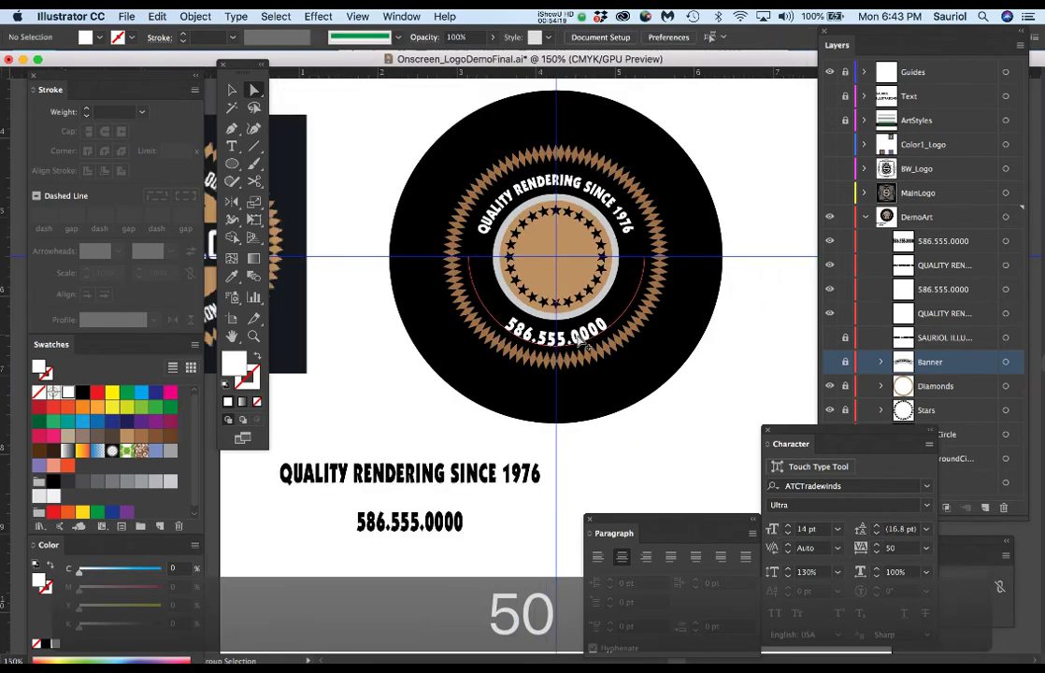
Show and unlock the Banner, shift it slightly down along the vertical guide to about Y 5.72 in, and deselect it.
click(829, 362)
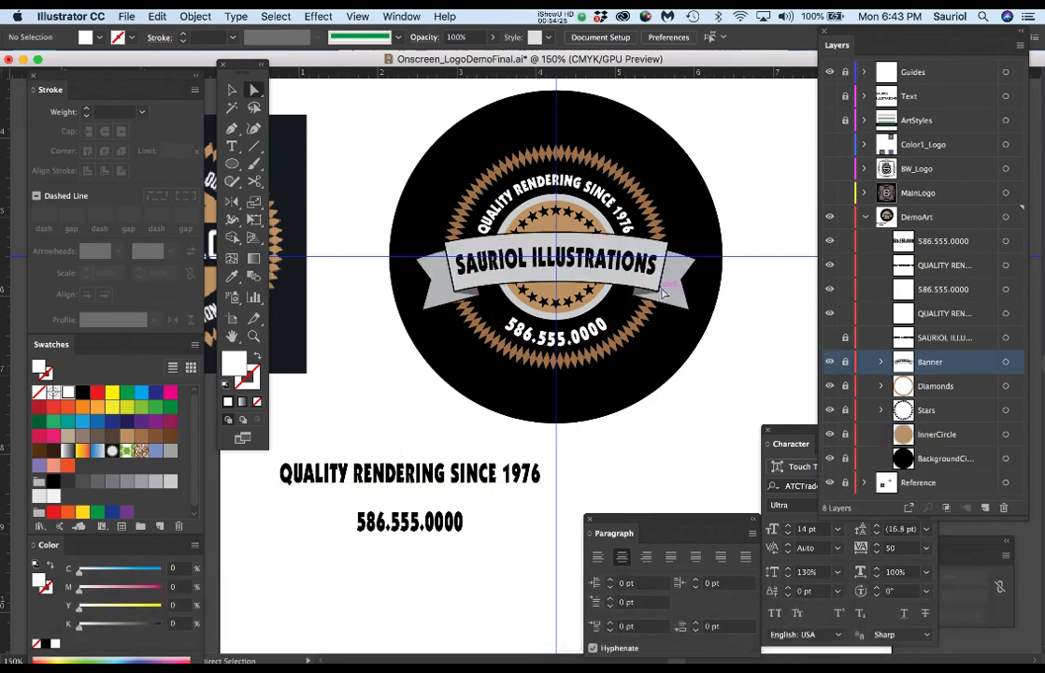
click(1006, 364)
key(super+equal)
key(super+equal)
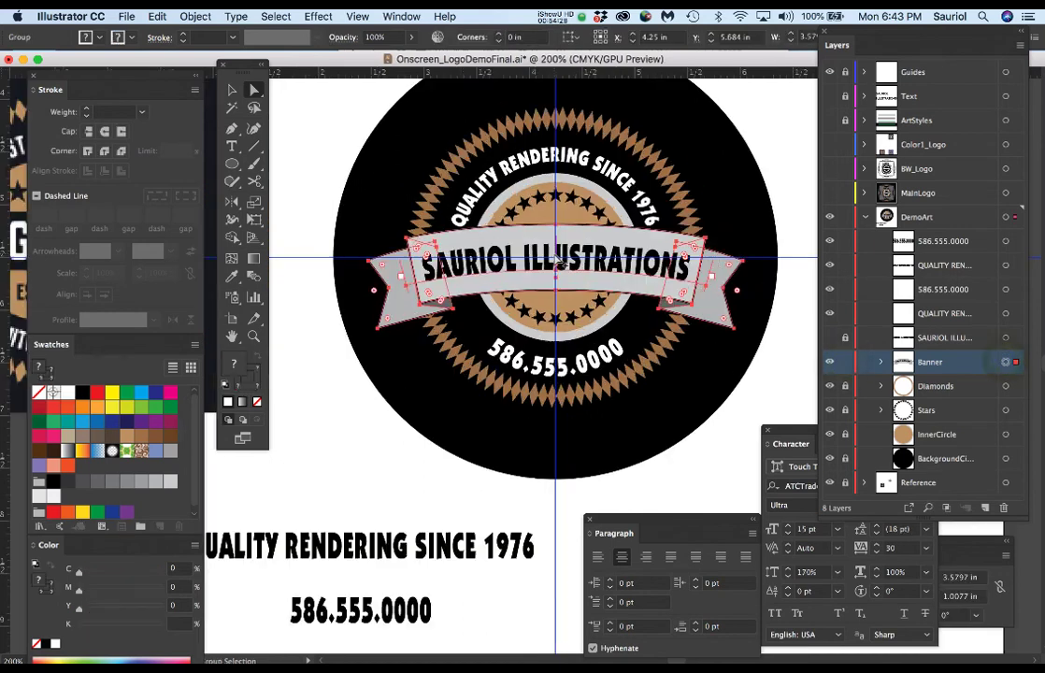
drag(579, 229, 580, 241)
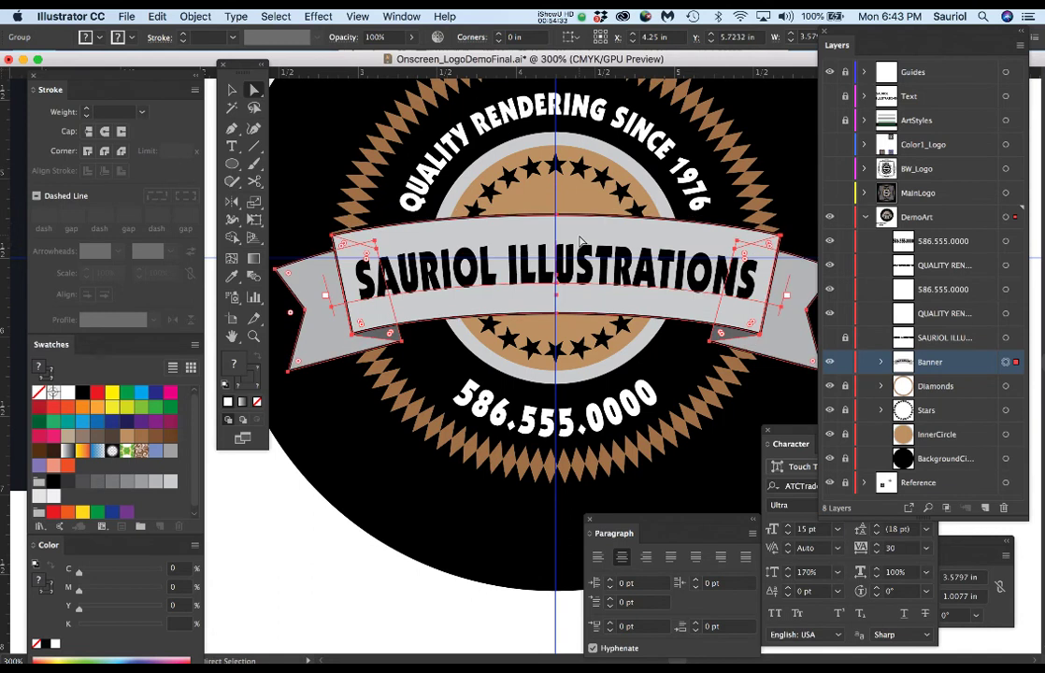
key(super+minus)
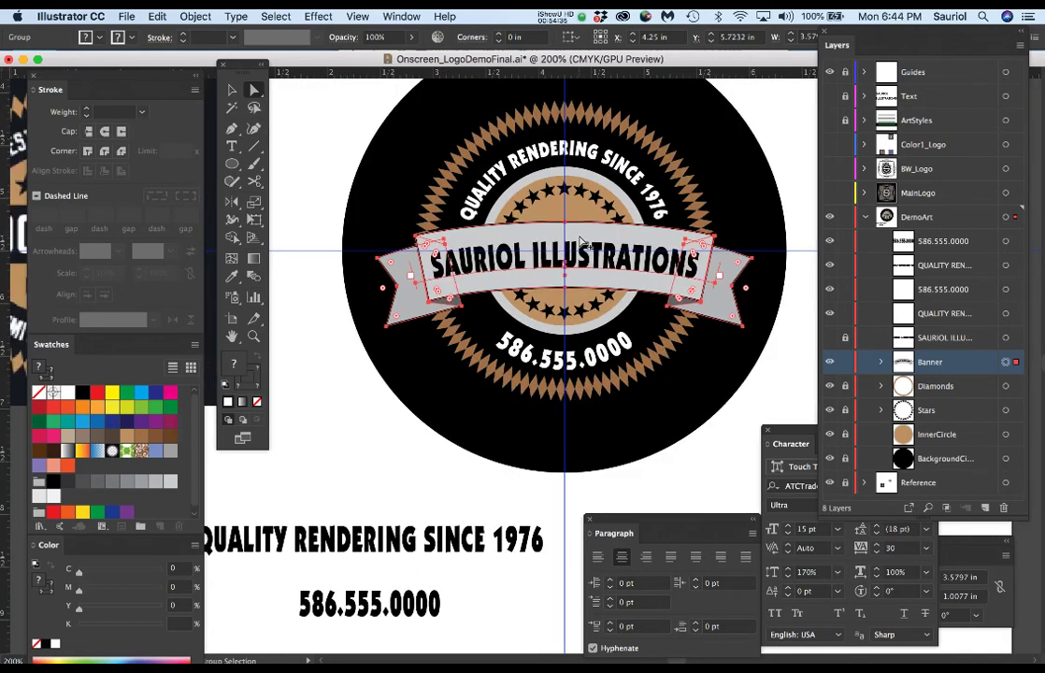
click(362, 135)
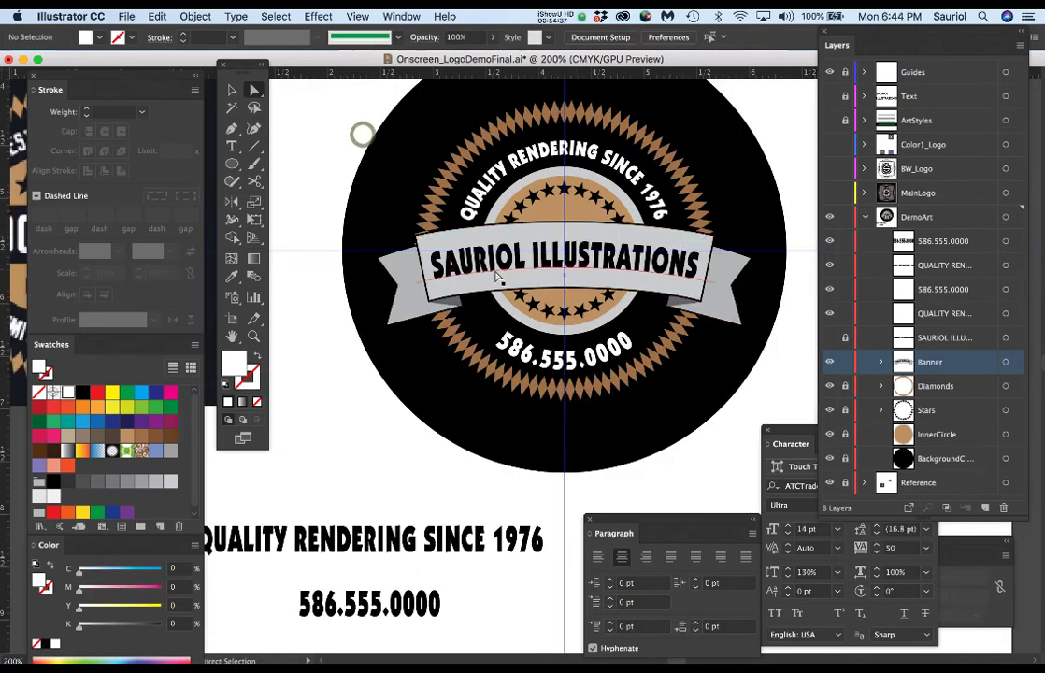
Compare the badge's banner and curved text with the reference badge logo.
key(super+minus)
key(a)
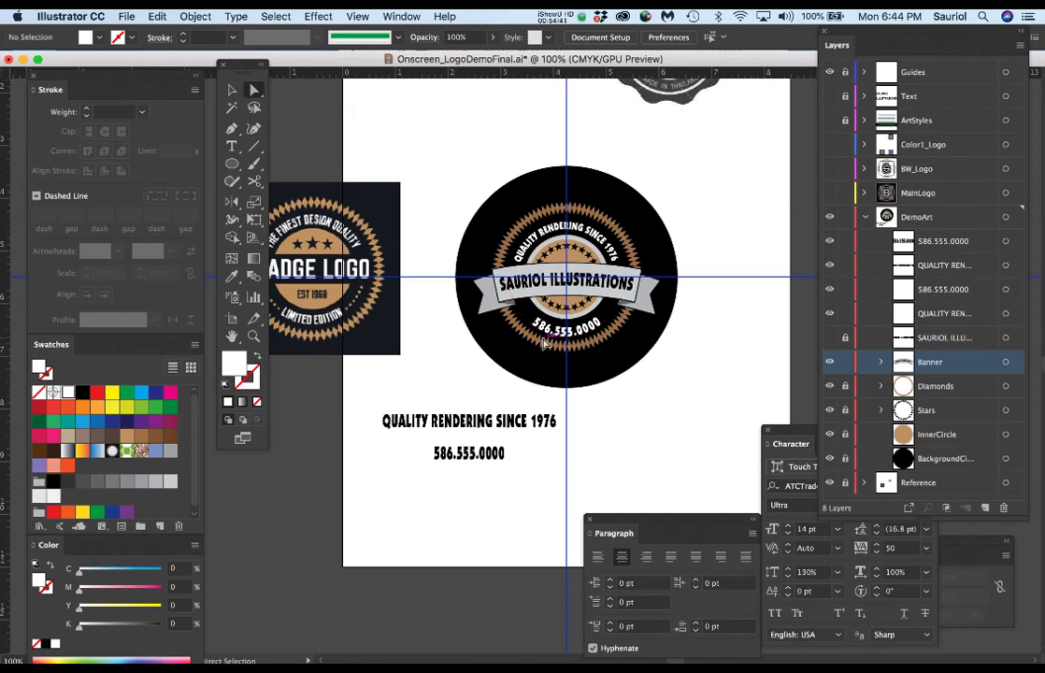
key(space)
drag(583, 332, 632, 276)
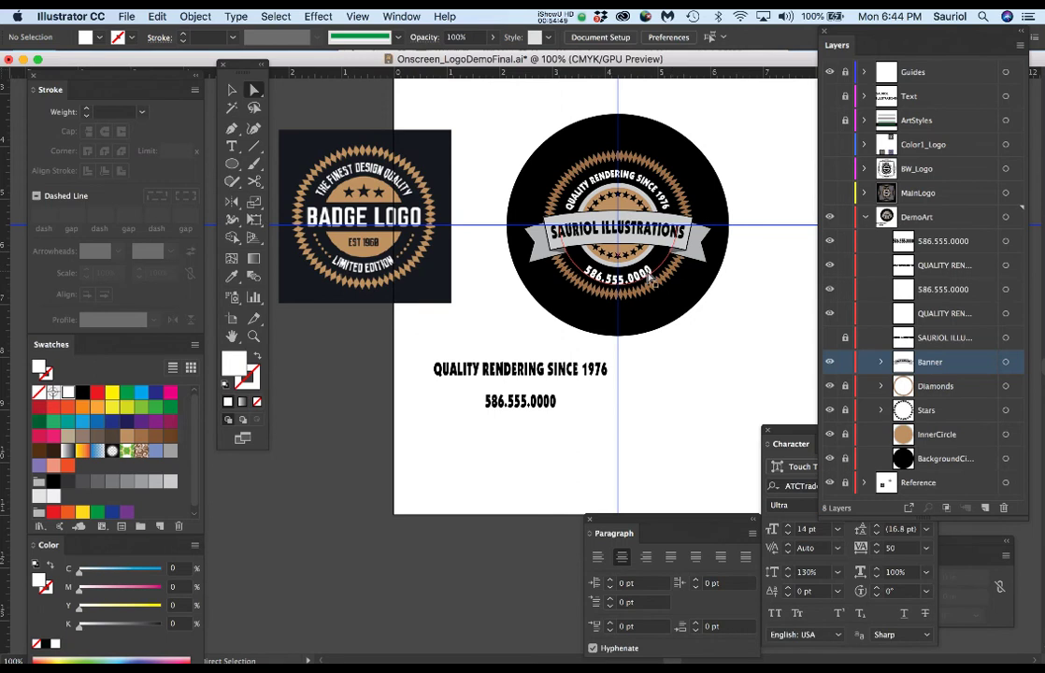
scroll(652, 278, up, 2)
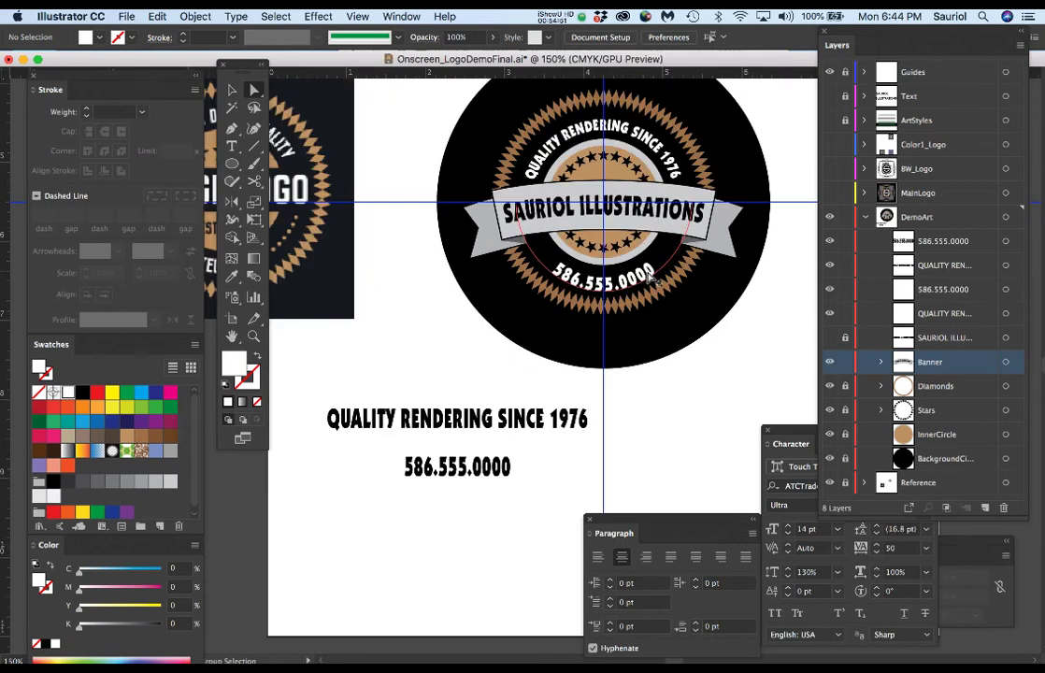
scroll(653, 278, up, 2)
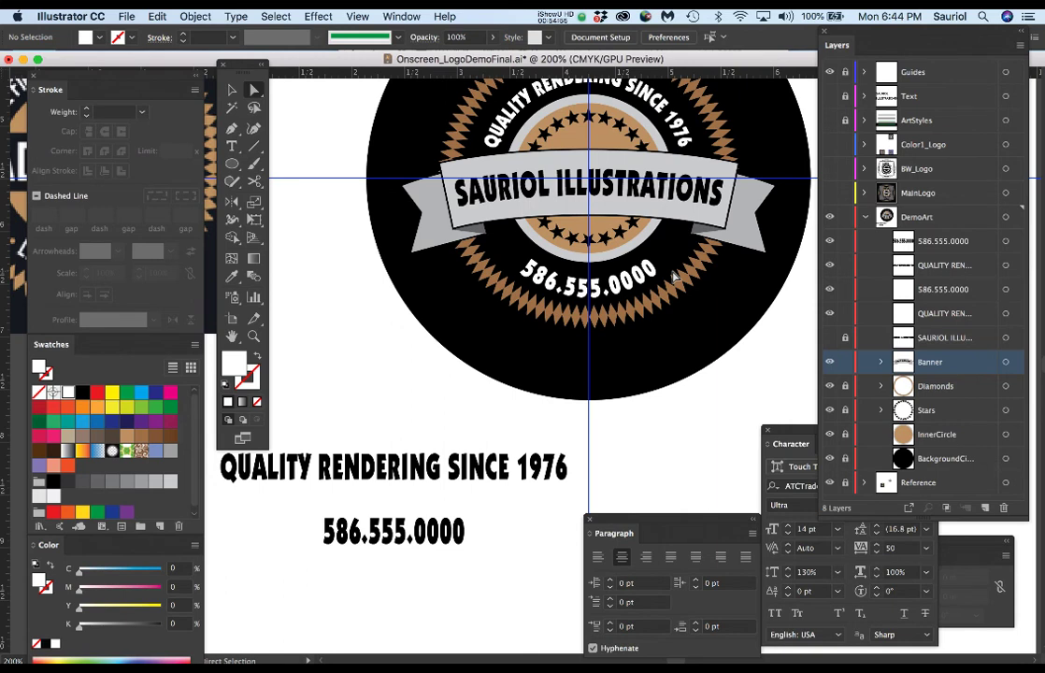
drag(632, 241, 595, 313)
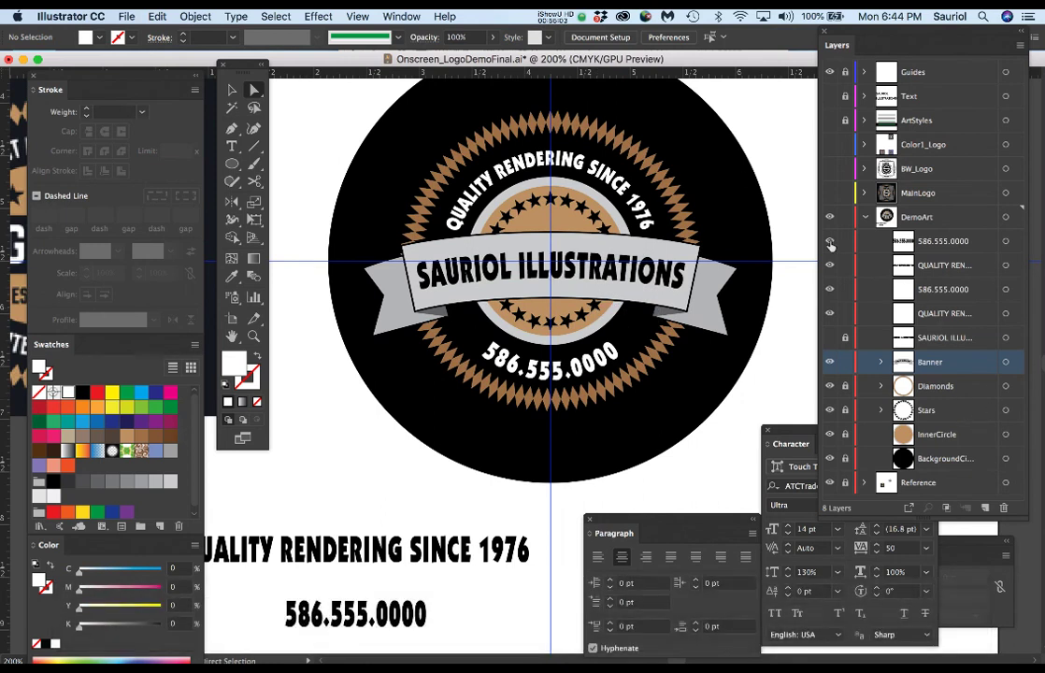
key(l)
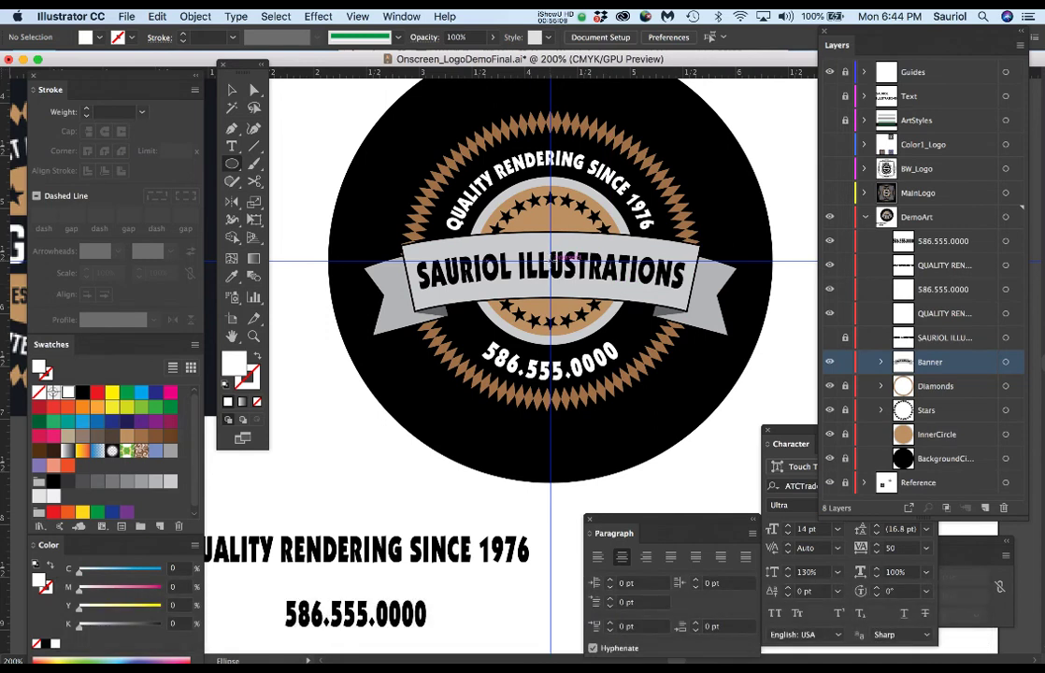
drag(550, 258, 563, 259)
click(563, 258)
click(112, 187)
key(Delete)
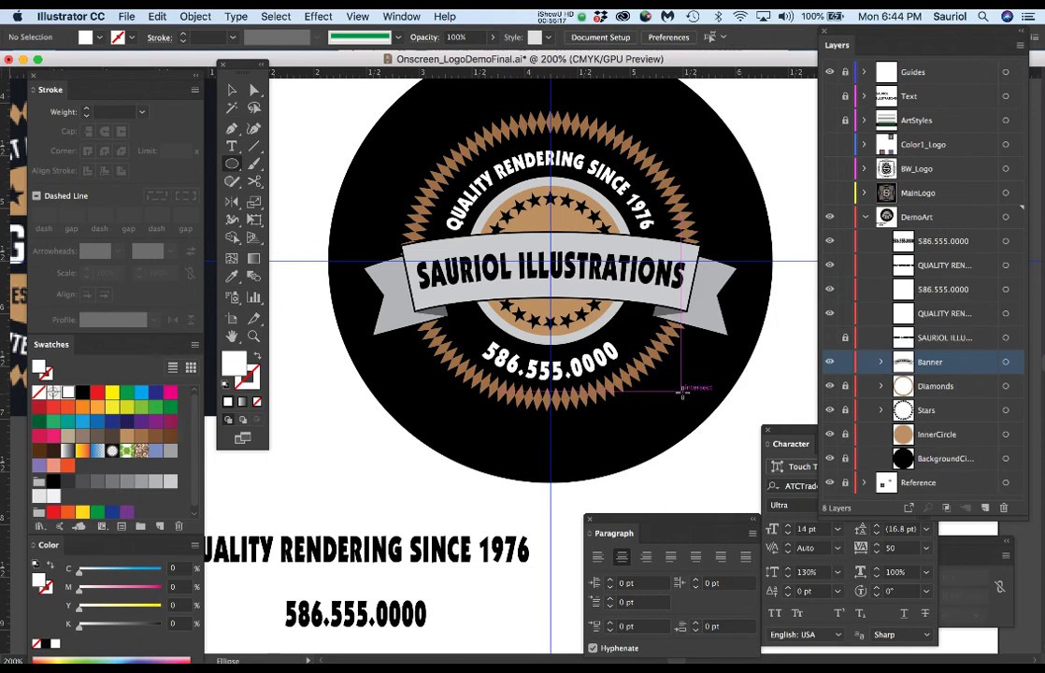
Draw a white circle about 0.06 in wide on the vertical center guide, over the middle of the curved phone number.
scroll(676, 372, up, 2)
scroll(677, 364, up, 3)
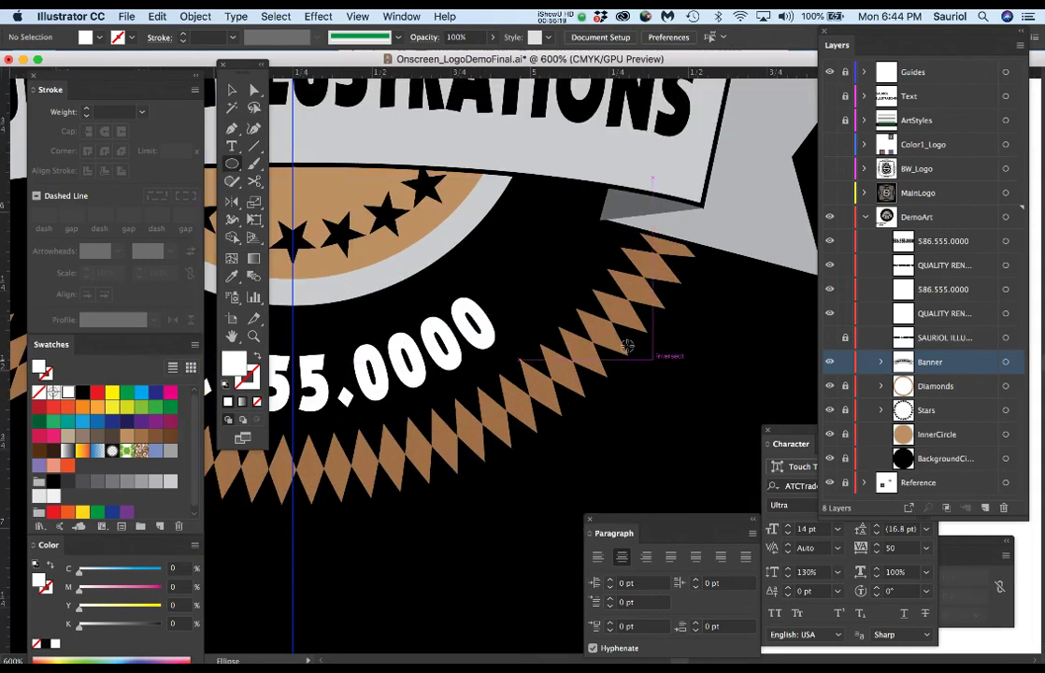
scroll(430, 353, left, 5)
scroll(430, 353, down, 2)
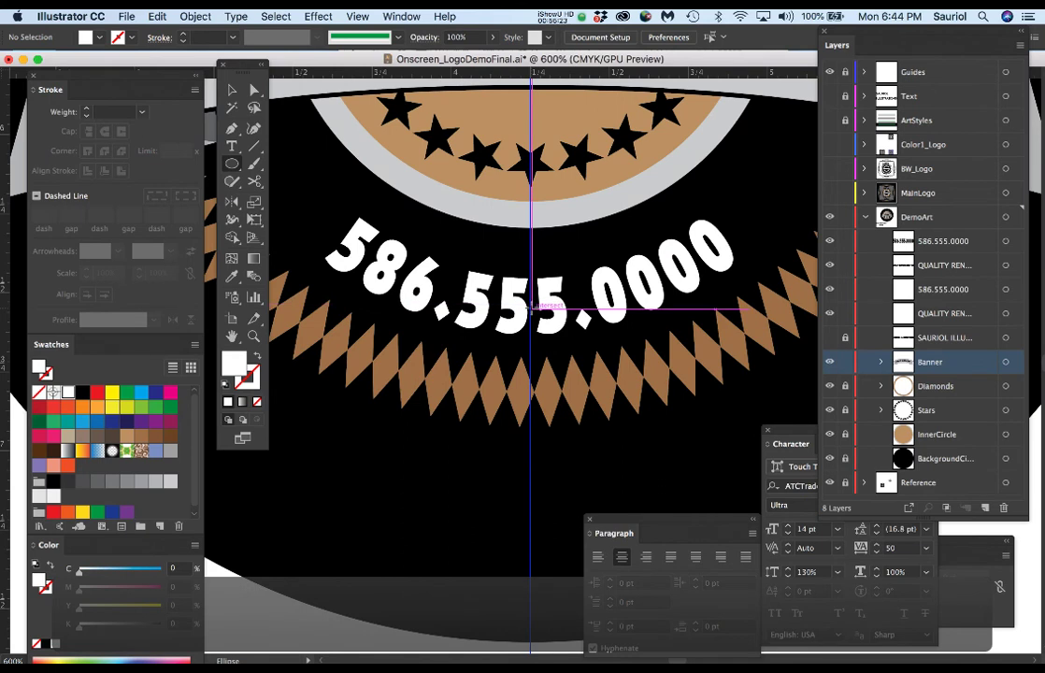
drag(531, 303, 535, 311)
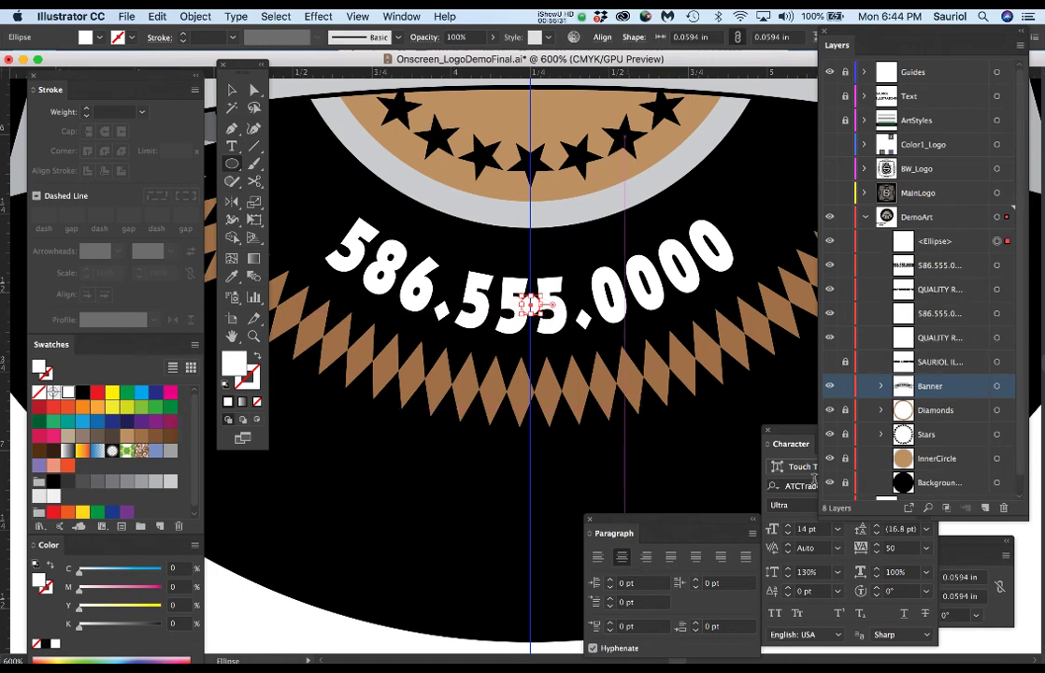
drag(977, 549, 463, 532)
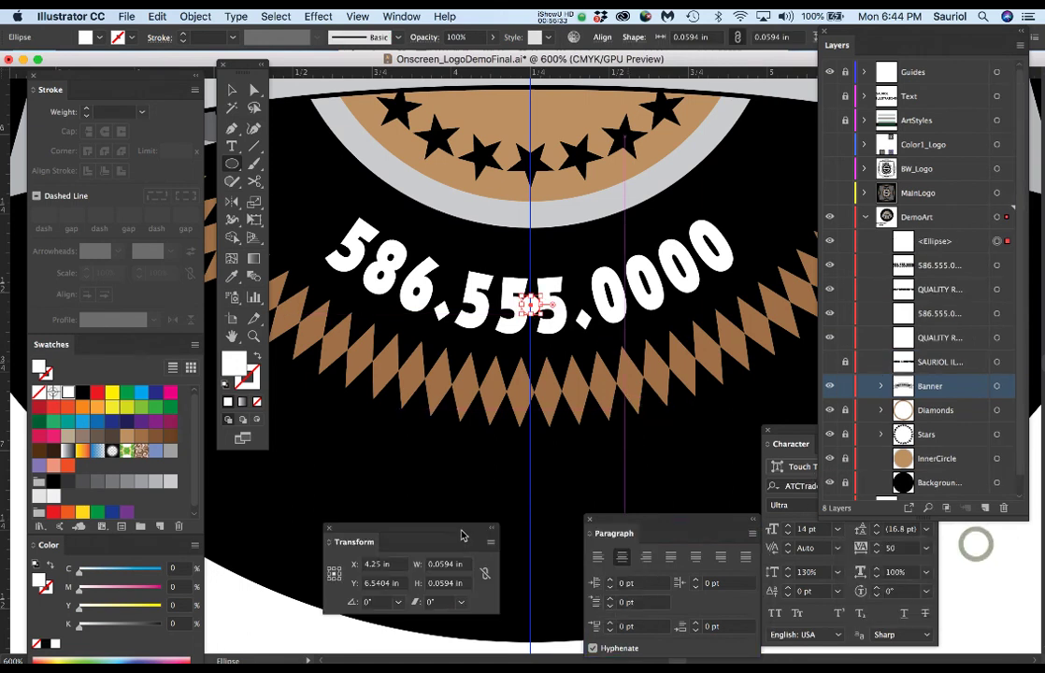
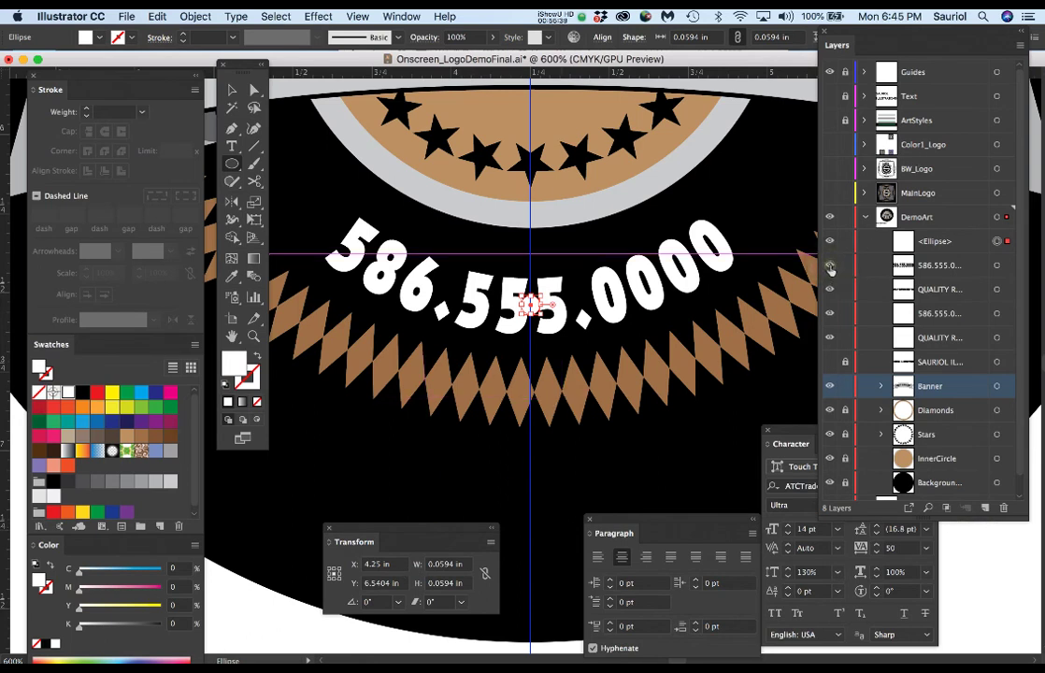
Hide the original straight phone number line and clear the selection.
click(830, 267)
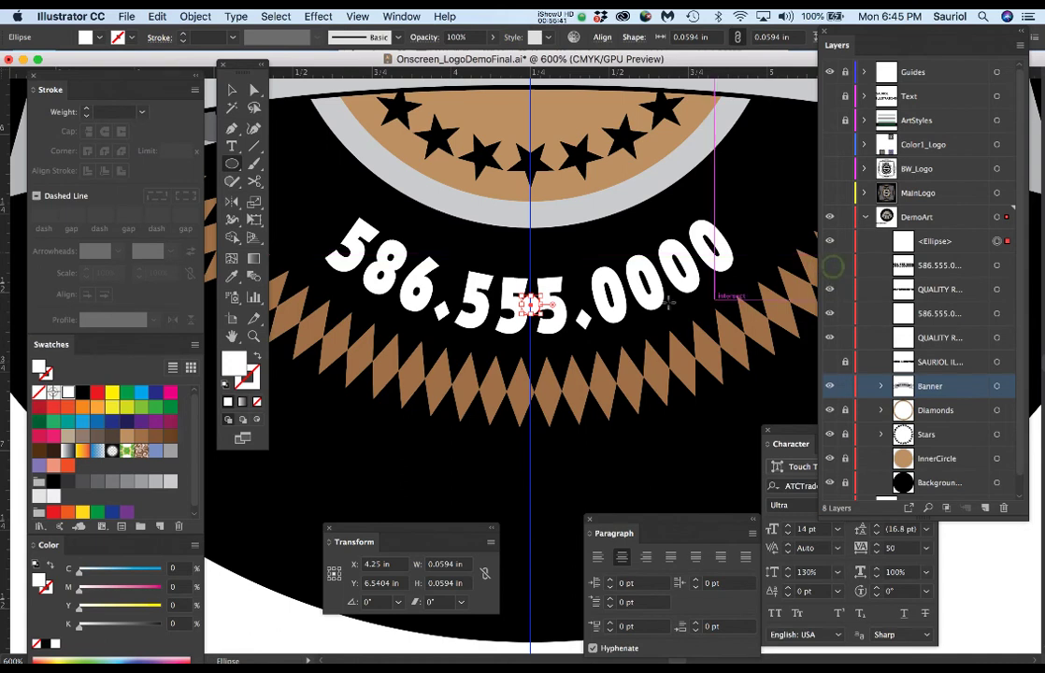
click(262, 517)
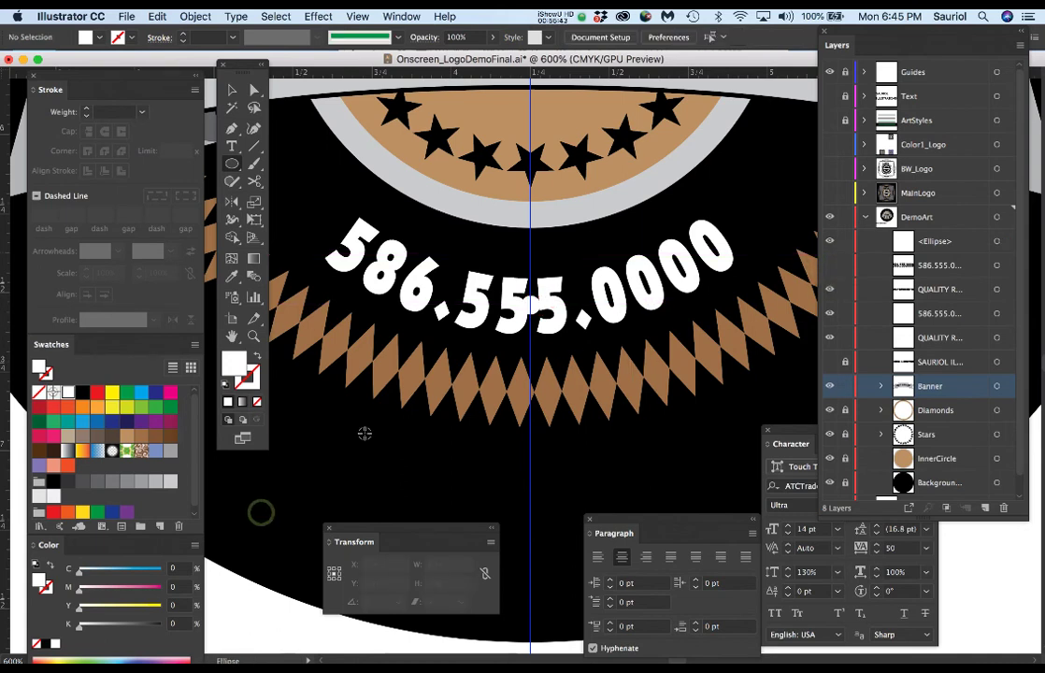
scroll(364, 432, down, 2)
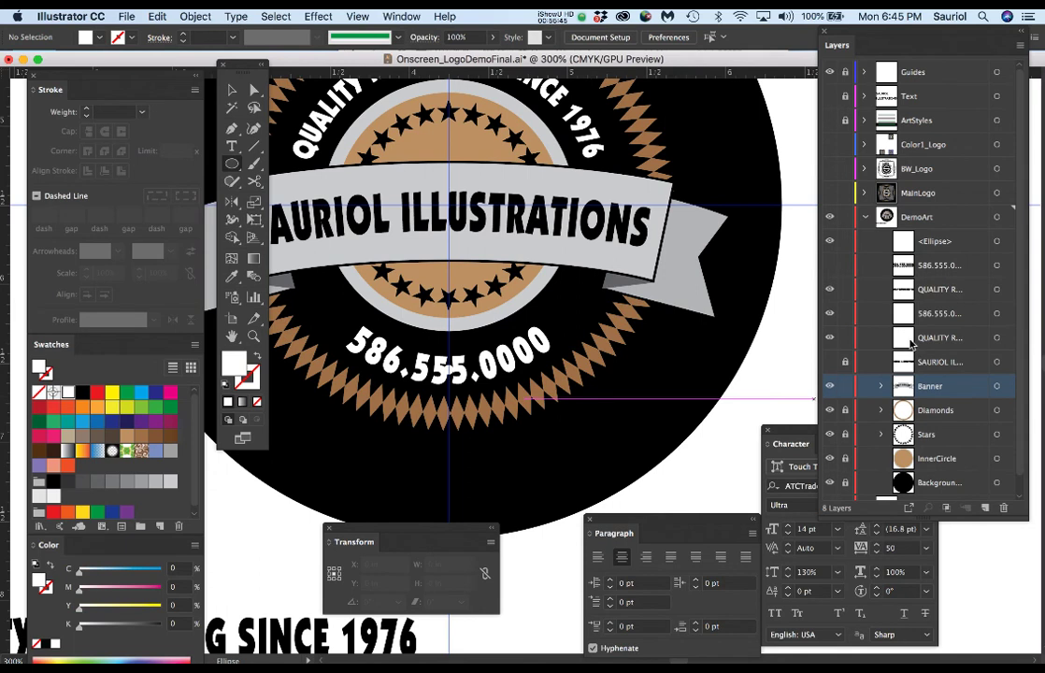
Hide the curved phone number and fill the small white circle with tan (C 25, M 40, Y 65, K 0).
click(830, 314)
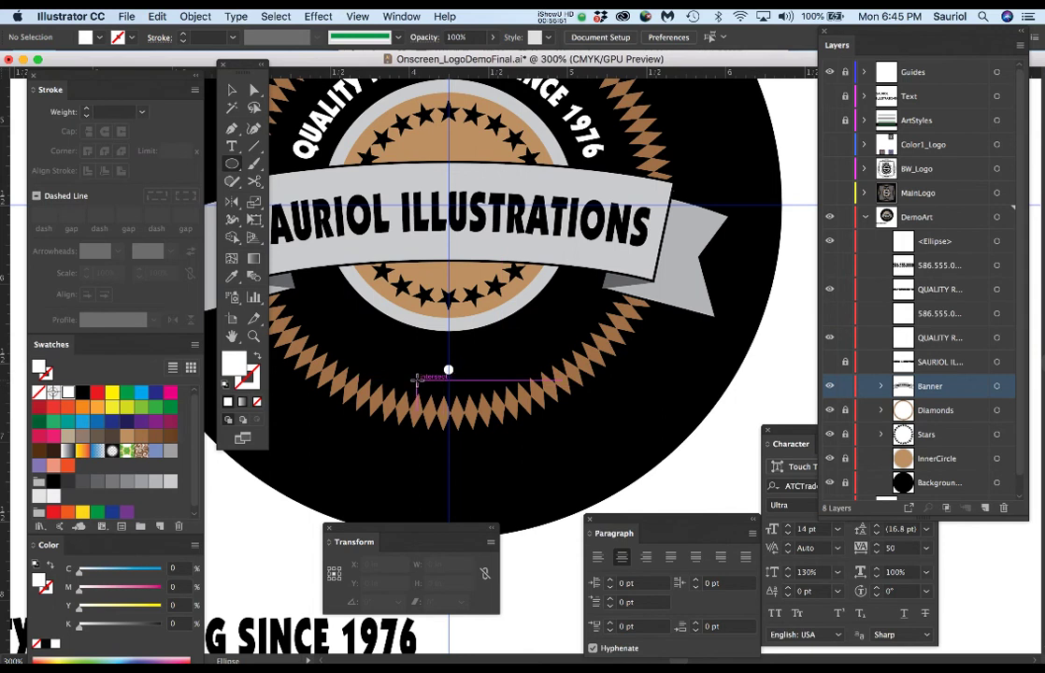
click(449, 373)
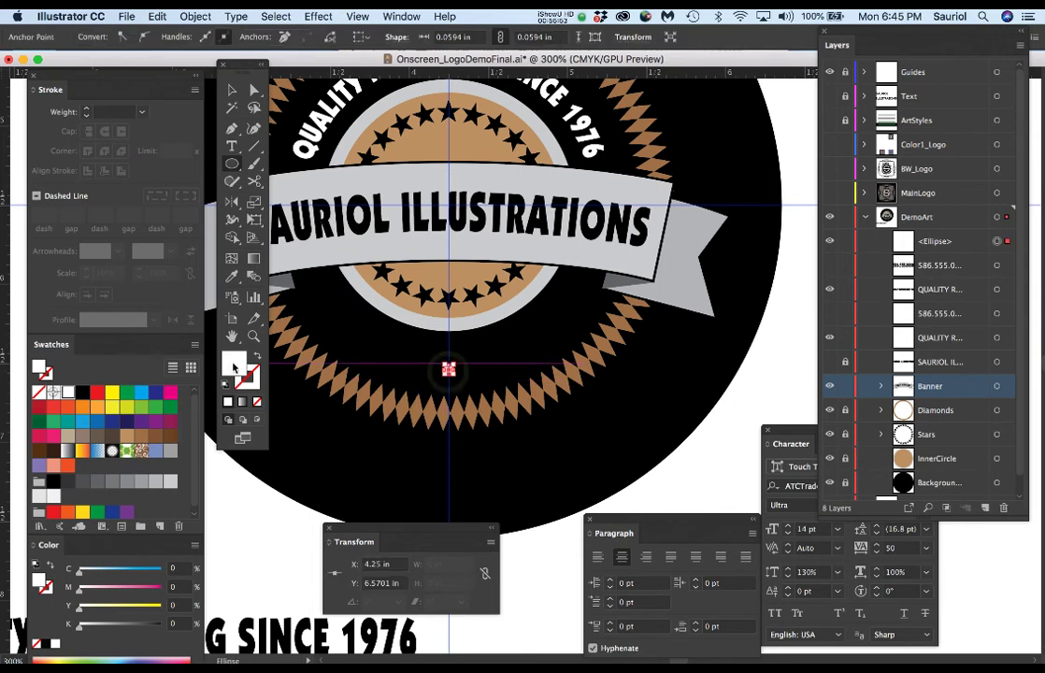
click(128, 437)
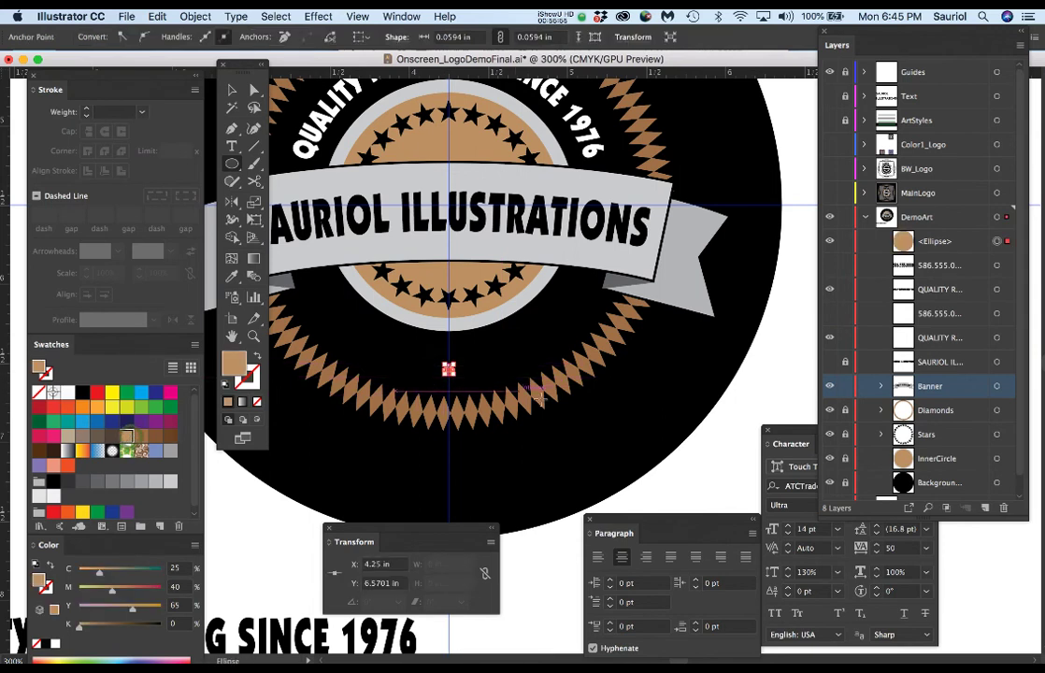
click(703, 462)
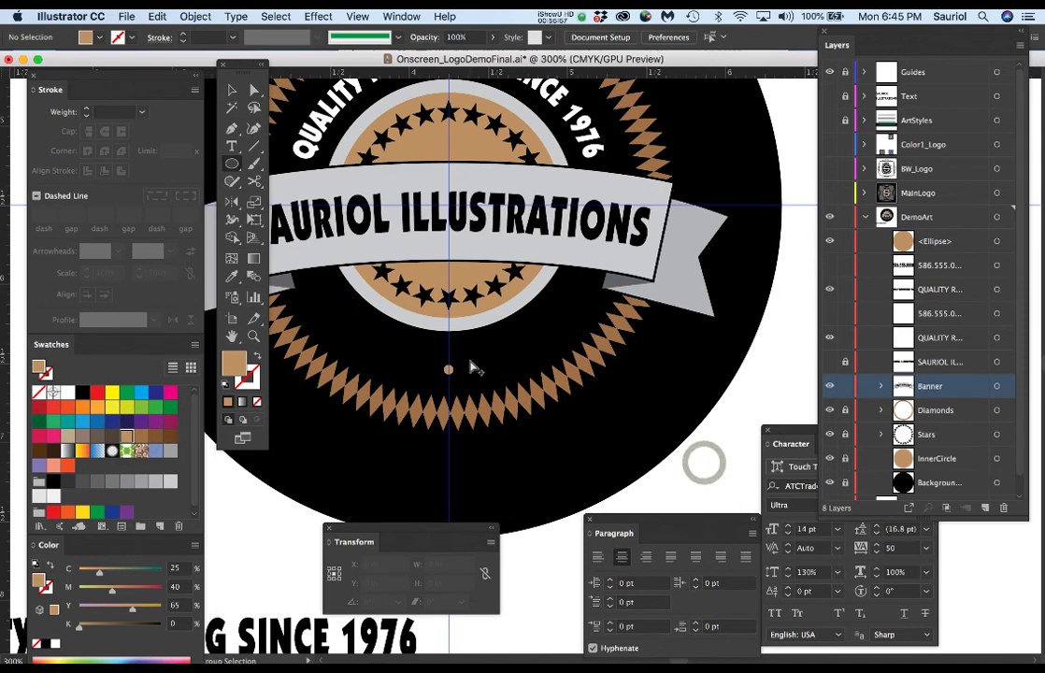
Lock the Banner and both phone number objects in DemoArt, and save the document.
drag(429, 307, 529, 316)
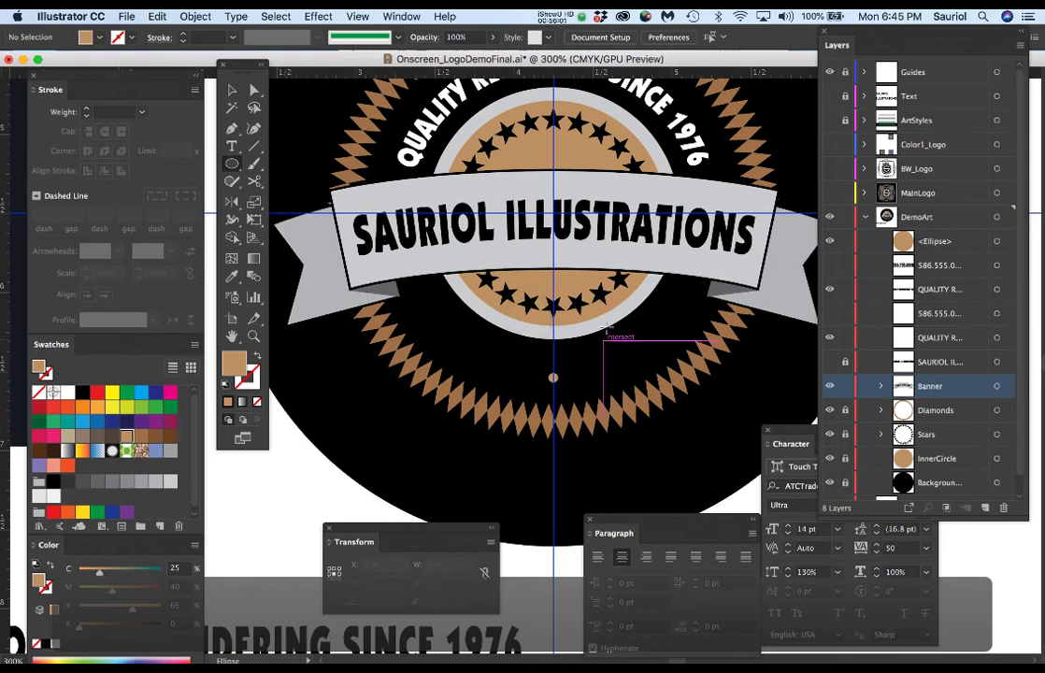
scroll(609, 331, up, 1)
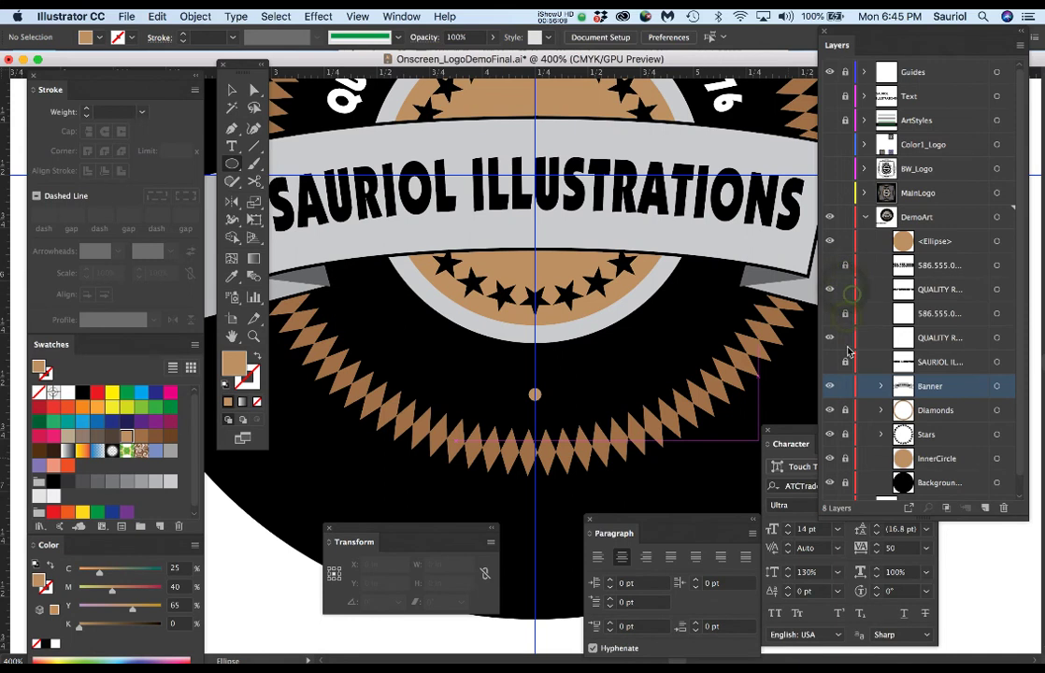
click(845, 386)
key(super+s)
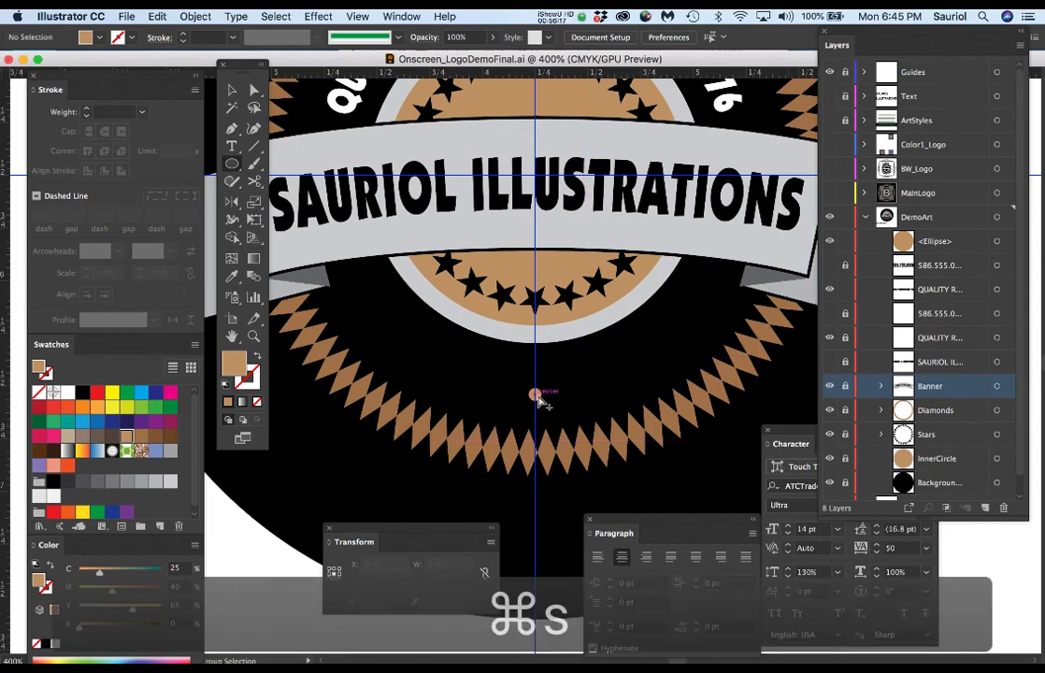
Create a copy of the tan circle rotated 8° about the badge center where the guides cross.
drag(535, 395, 542, 400)
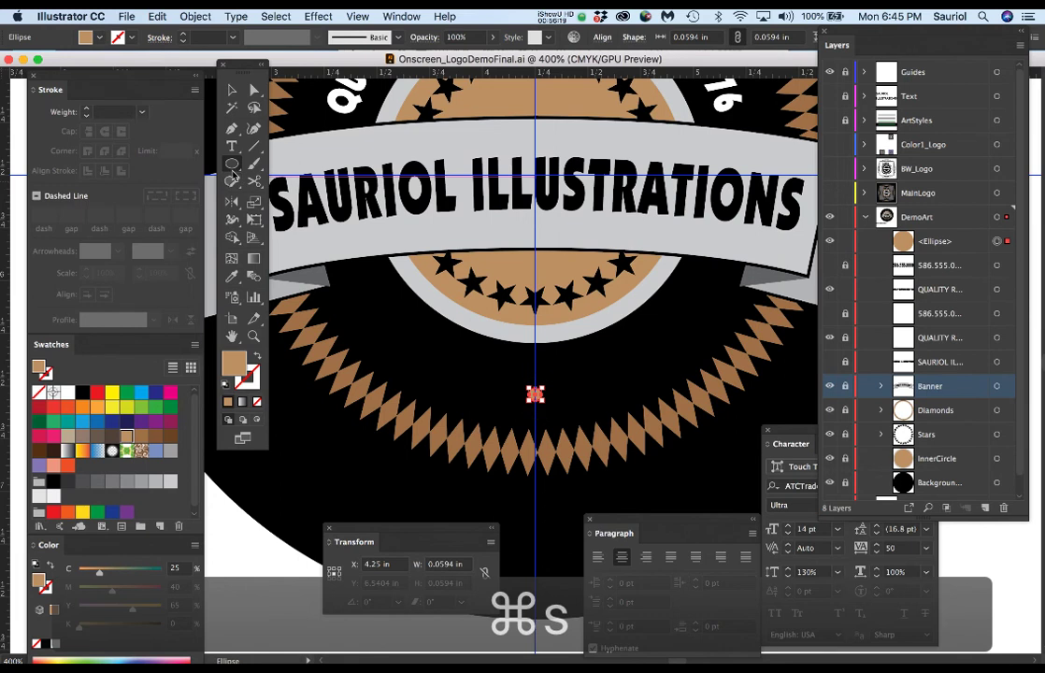
drag(232, 201, 285, 202)
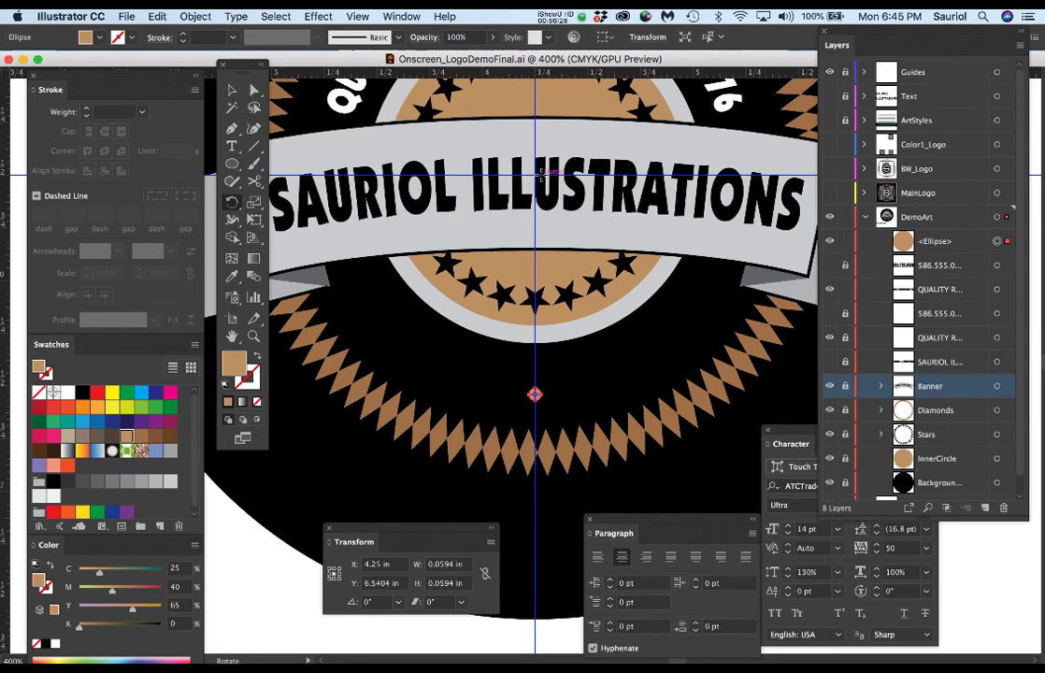
key(Return)
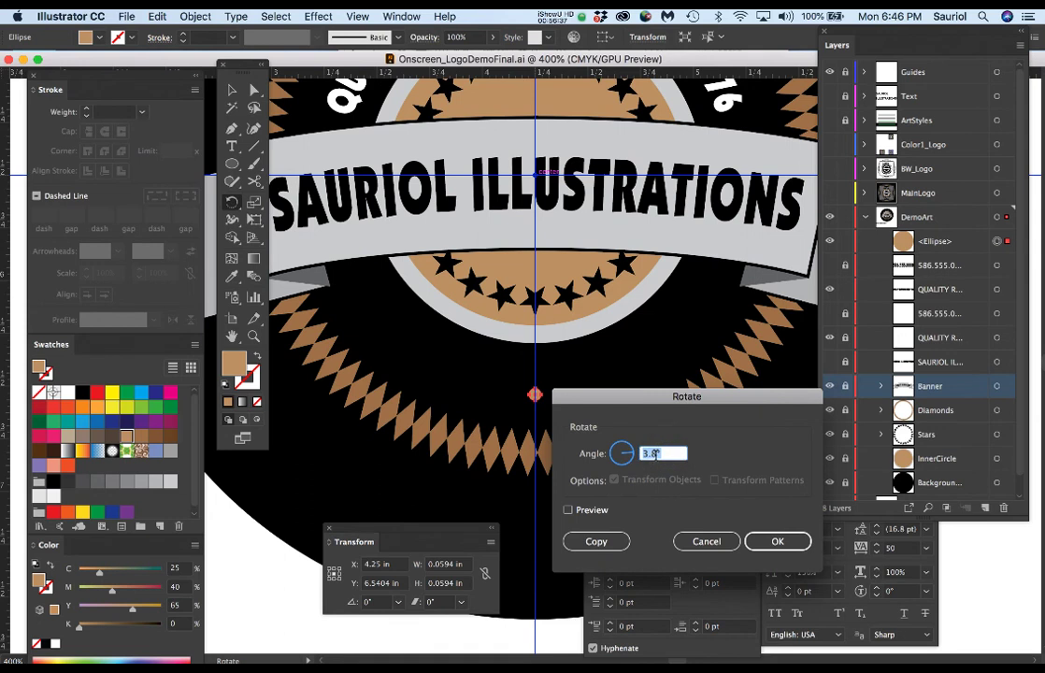
text(5)
click(568, 510)
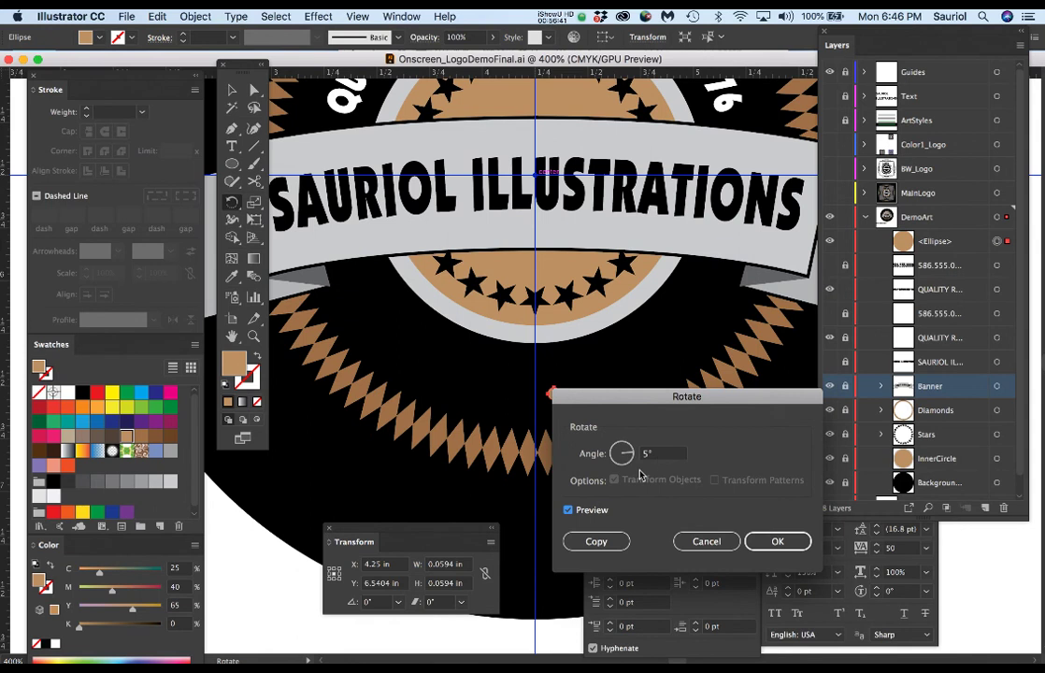
click(568, 510)
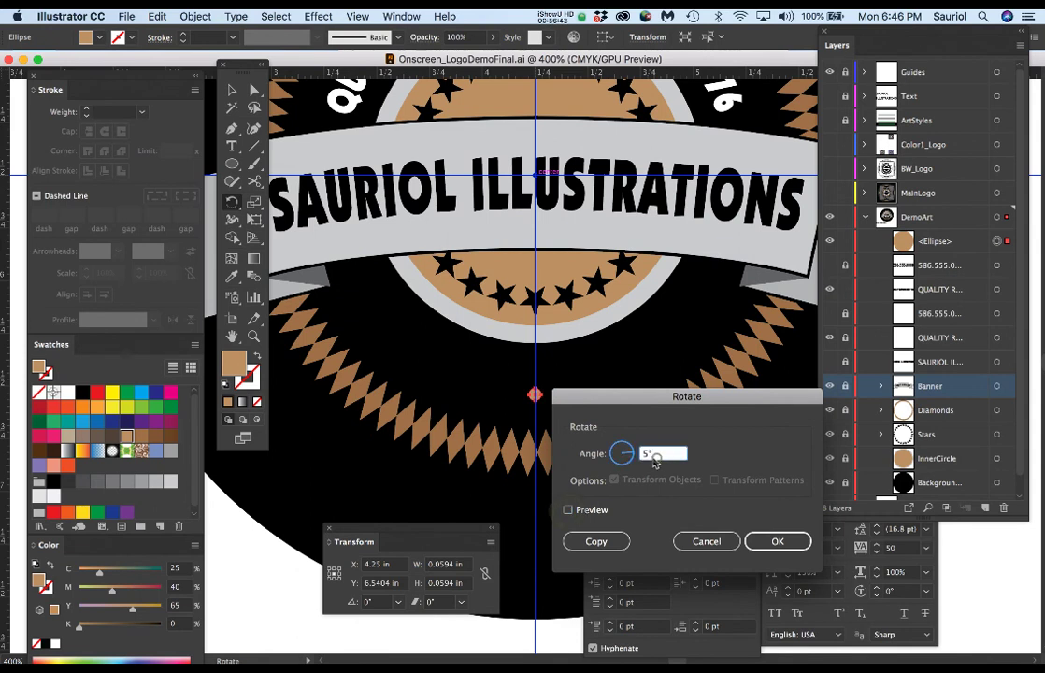
text(8)
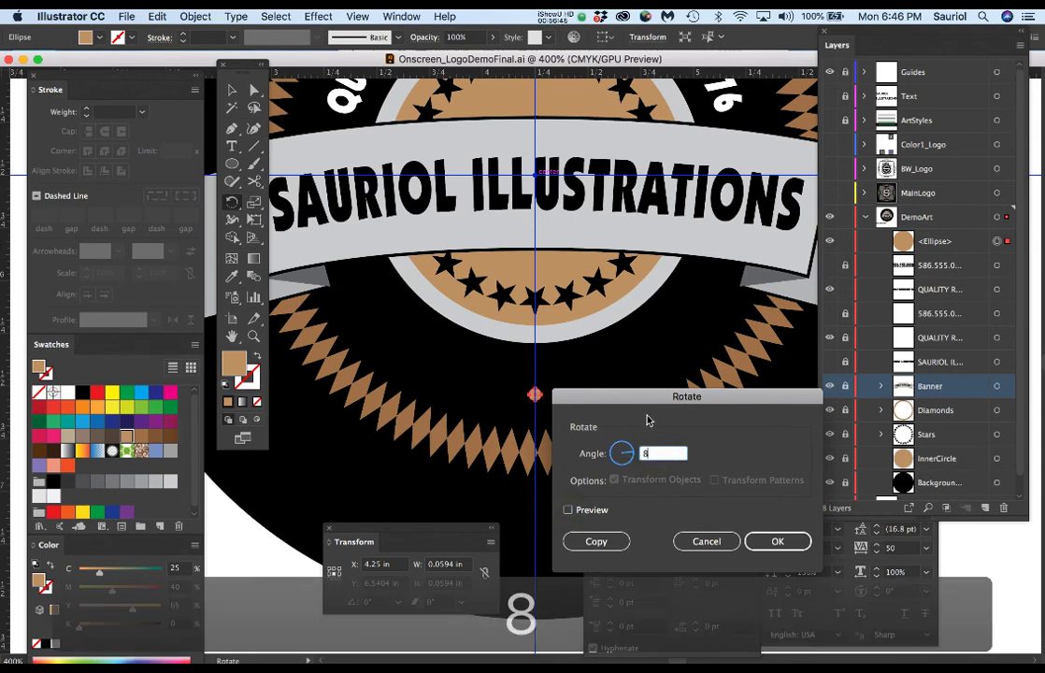
drag(651, 408, 752, 404)
click(670, 509)
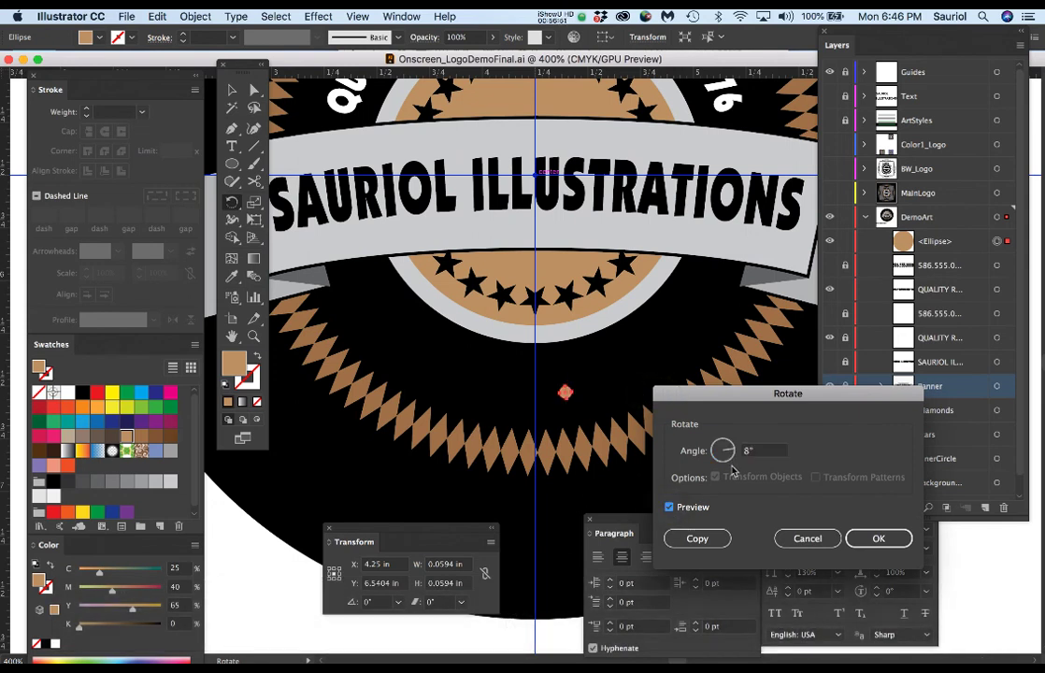
click(695, 539)
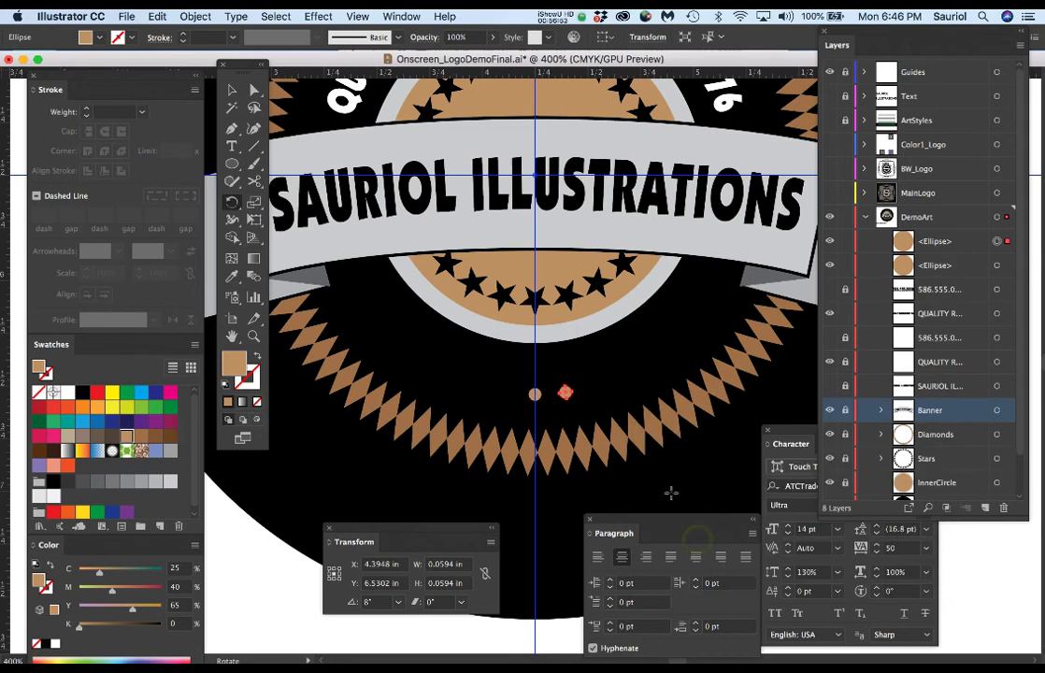
Repeat the 8° rotated copy until the tan dots form a full ring around the badge center.
key(super+d)
key(super+d)
key(super+d)
key(super+d)
key(super+d)
key(super+d)
key(super+d)
key(super+d)
key(super+d)
key(super+d)
key(super+d)
key(super+d)
key(super+d)
key(super+d)
key(super+d)
key(super+d)
key(super+d)
key(super+d)
key(super+d)
key(super+d)
key(super+d)
key(super+d)
key(super+d)
key(super+d)
key(super+d)
key(super+d)
key(super+d)
key(super+d)
key(super+d)
key(super+d)
key(super+d)
key(super+d)
key(super+d)
key(super+d)
key(super+d)
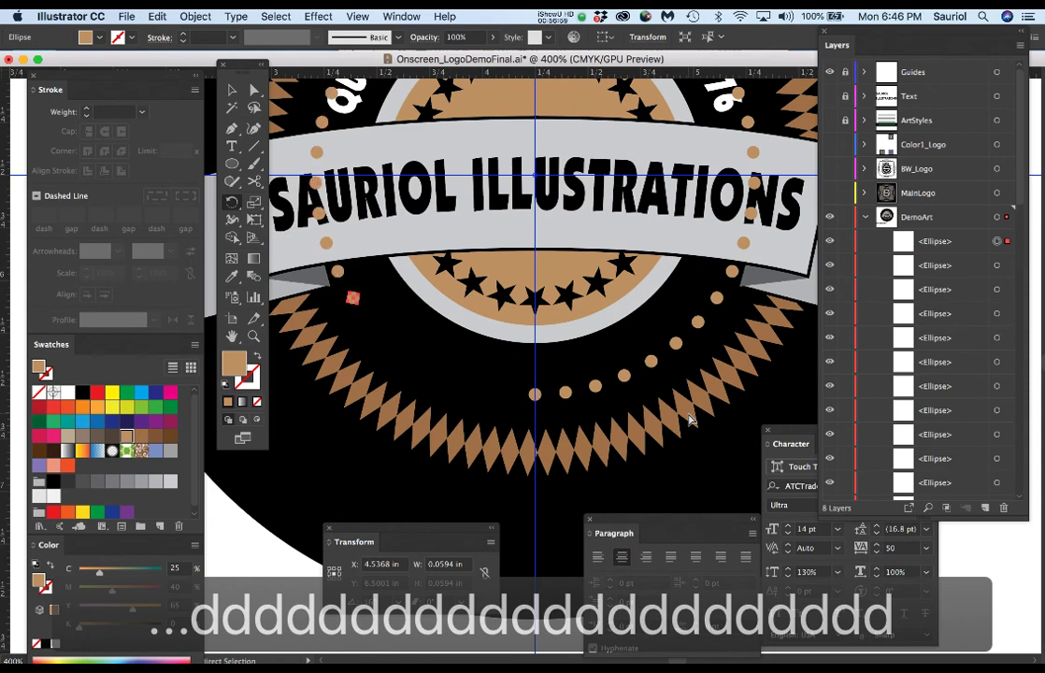
key(super+d)
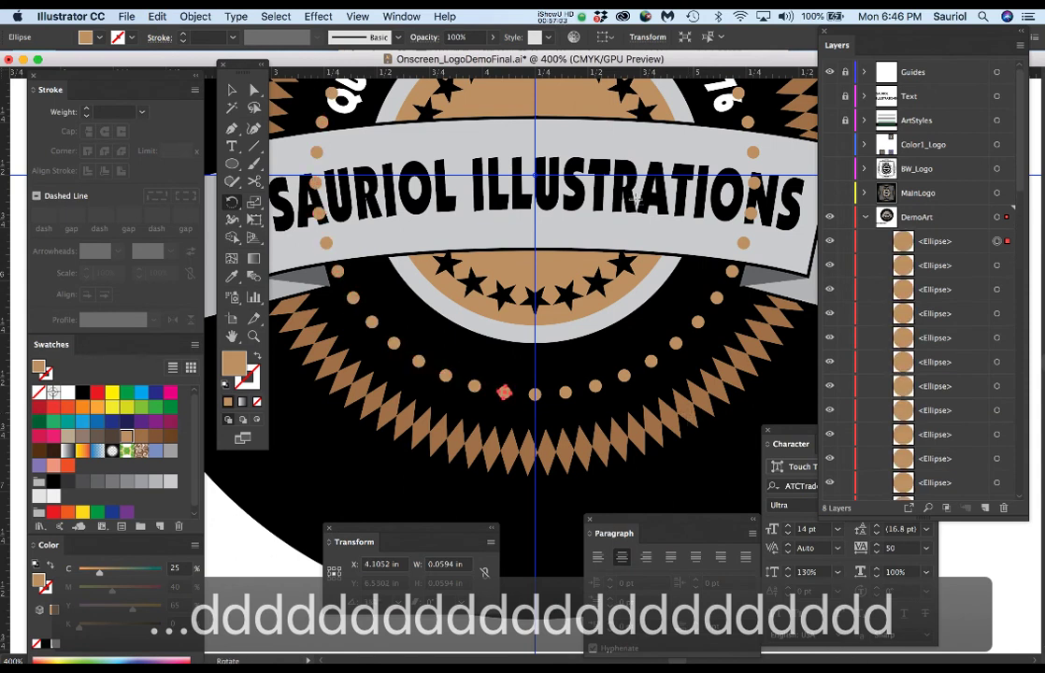
Select all the tan dots in the ring and group them.
scroll(633, 323, down, 2)
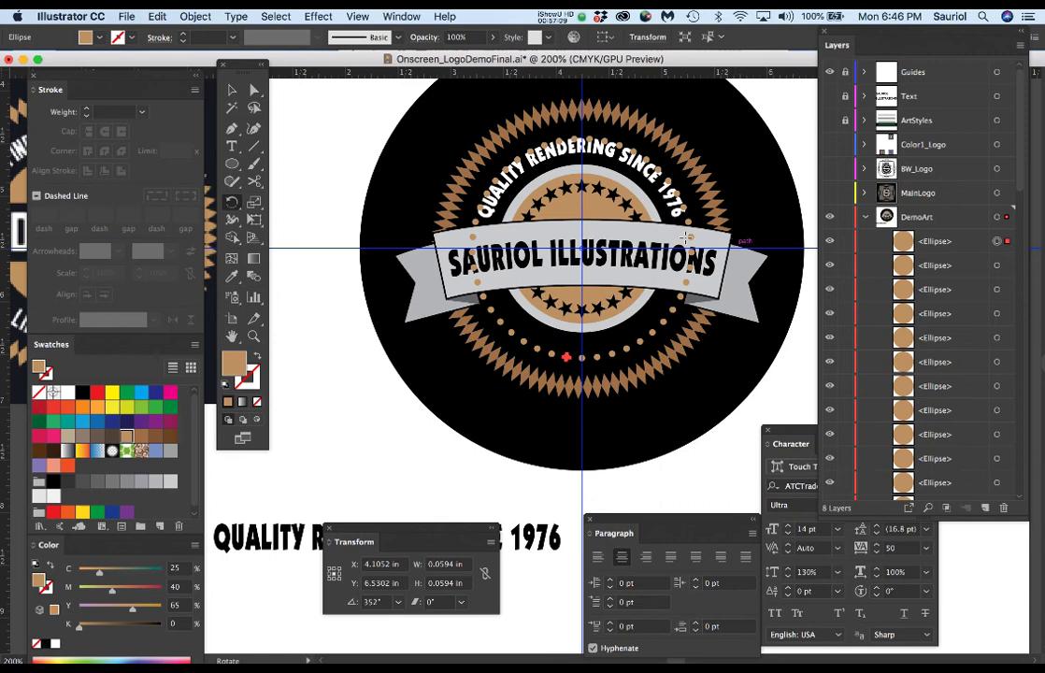
key(a)
drag(357, 105, 737, 420)
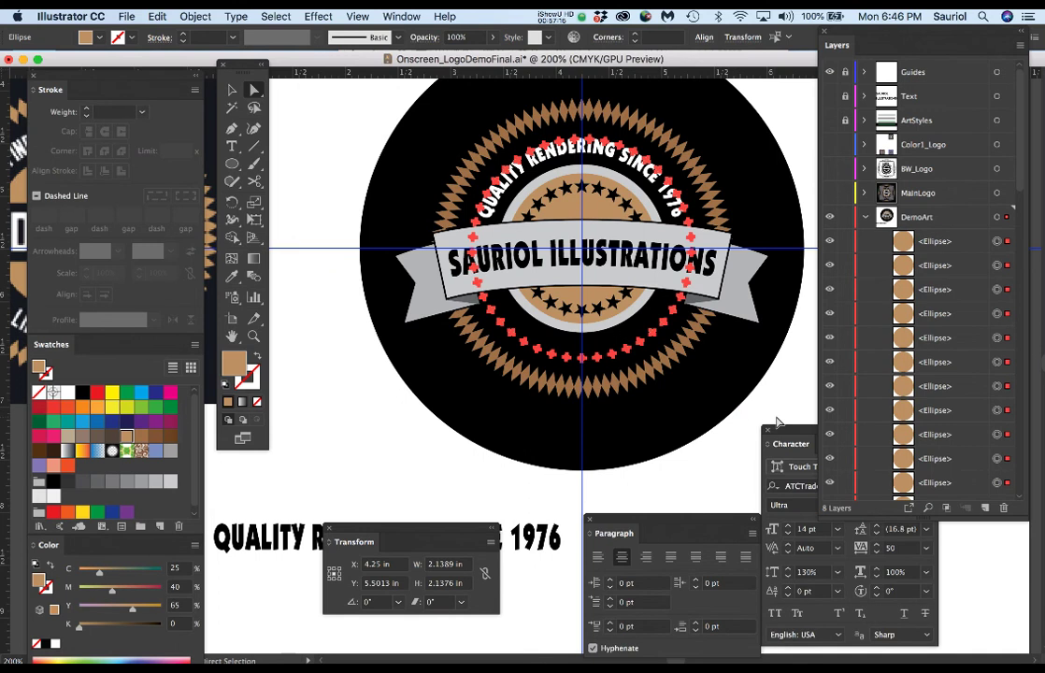
key(super+g)
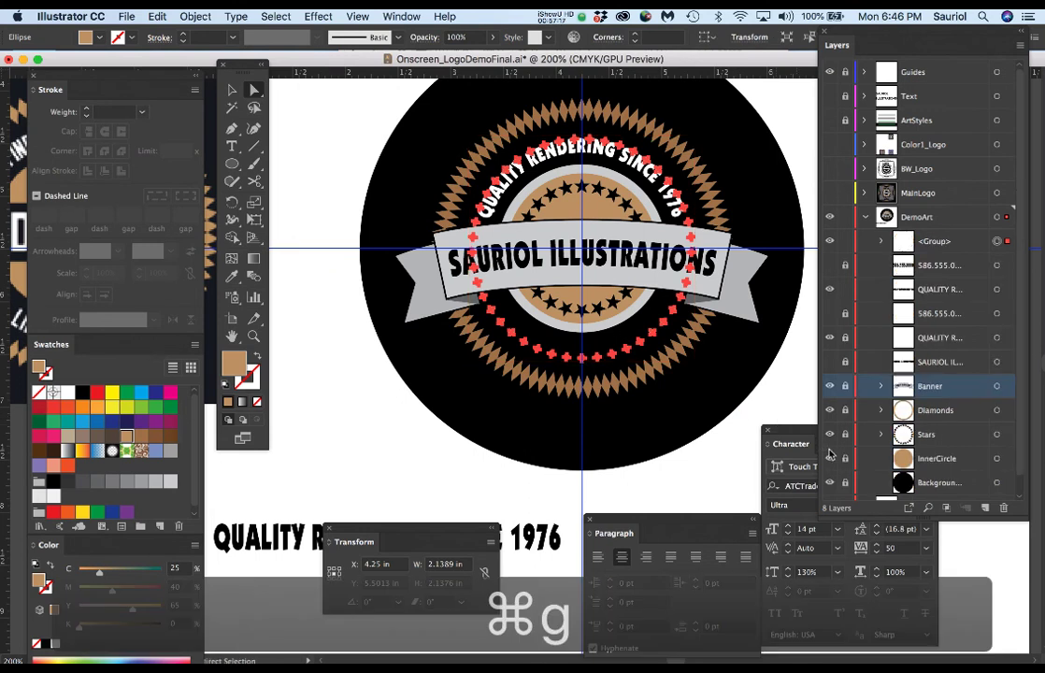
Rename the group of dots as InnerDots.
double_click(942, 241)
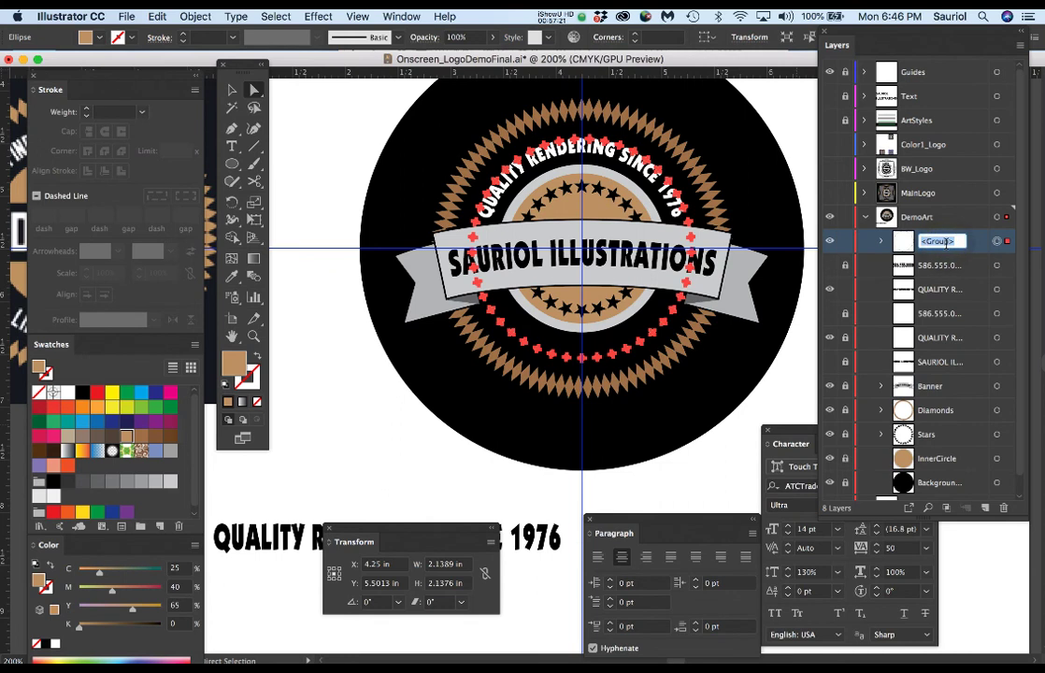
text(InnerCi)
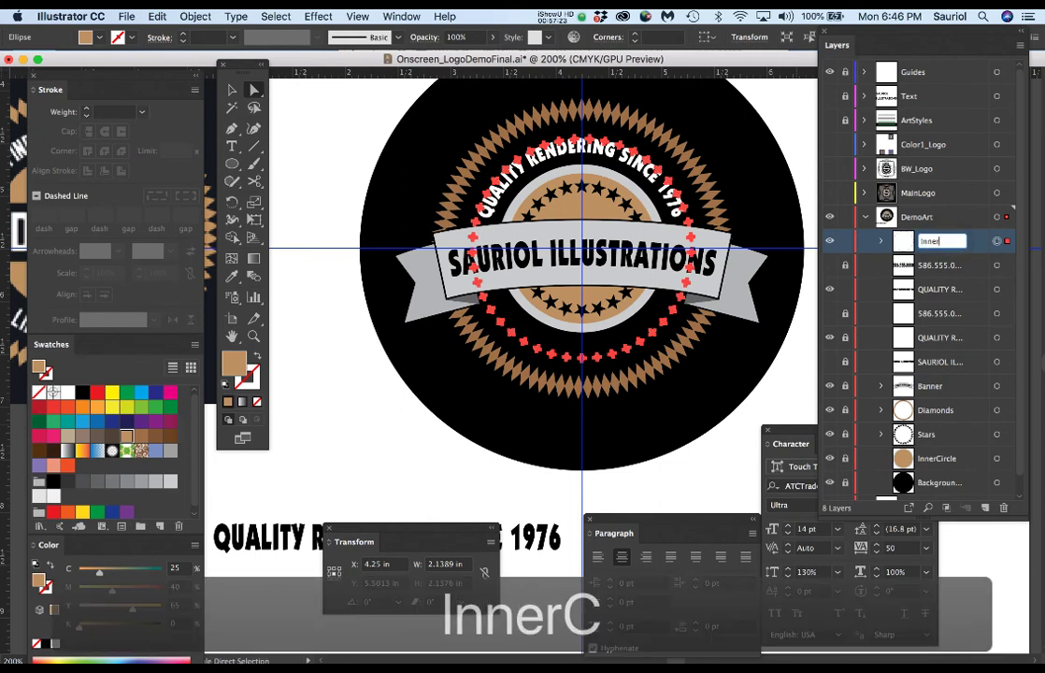
text(rcles)
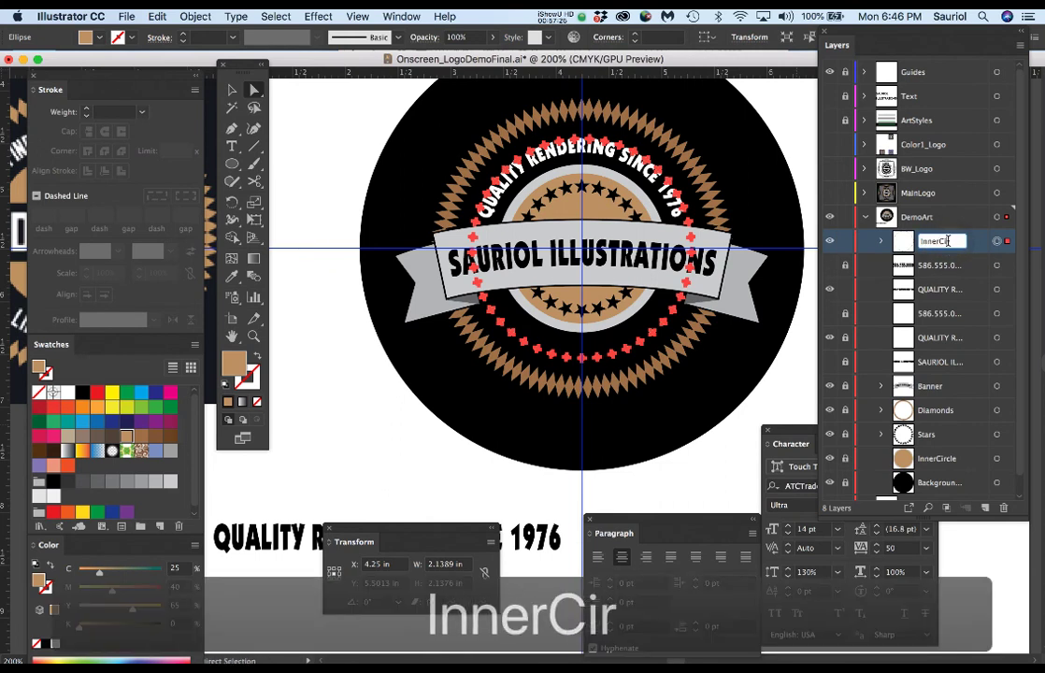
key(BackSpace)
key(BackSpace)
key(BackSpace)
key(BackSpace)
key(BackSpace)
key(BackSpace)
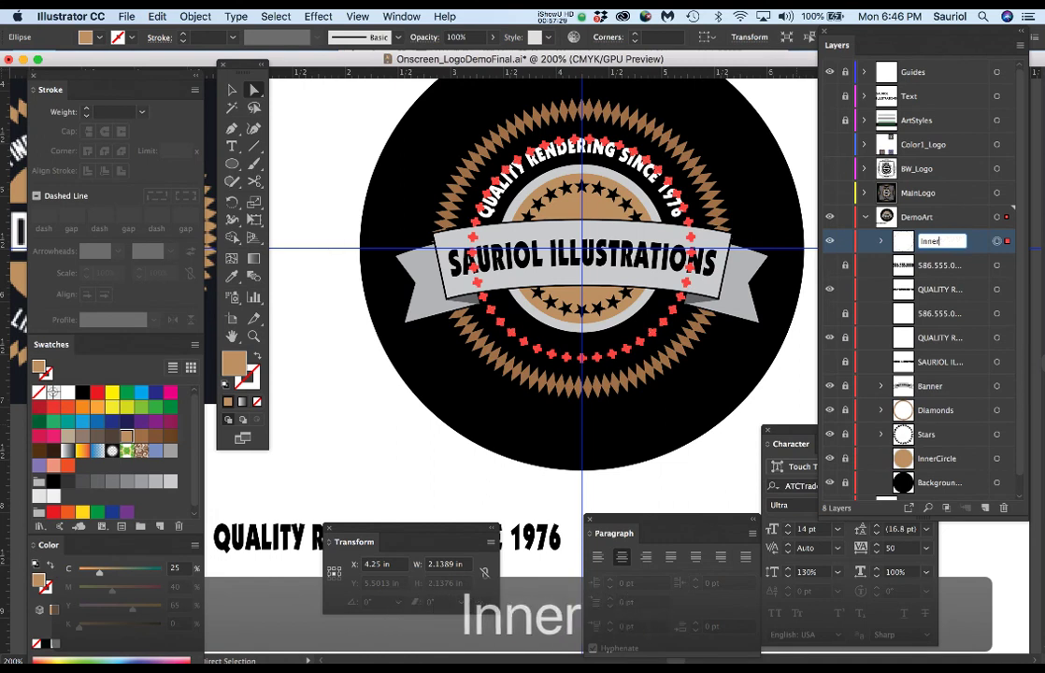
text(Dots)
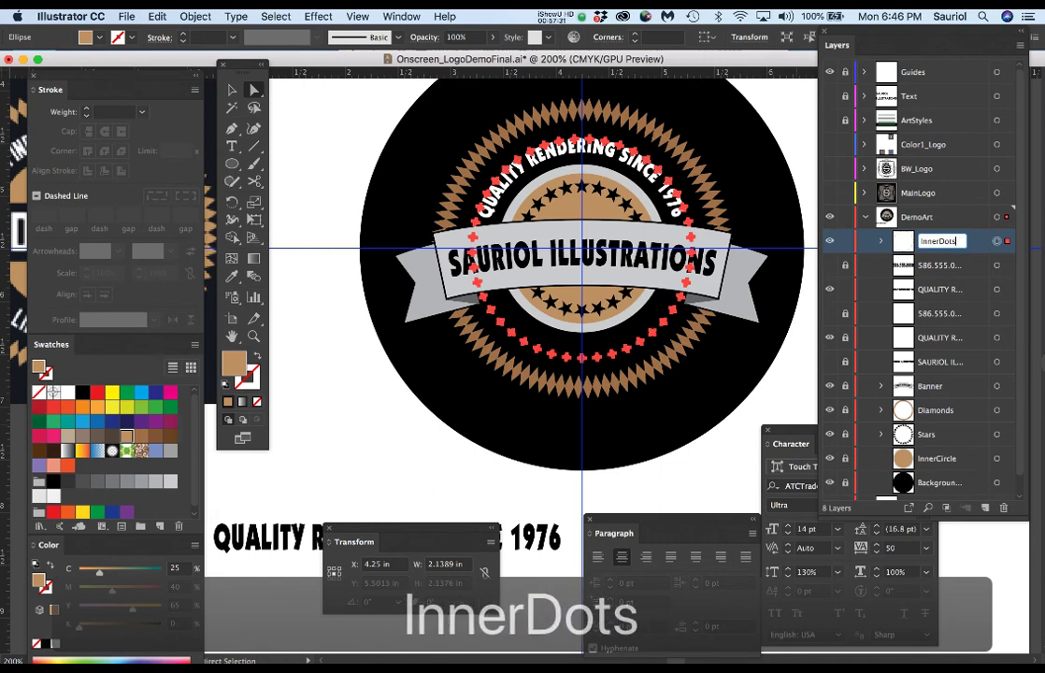
key(Return)
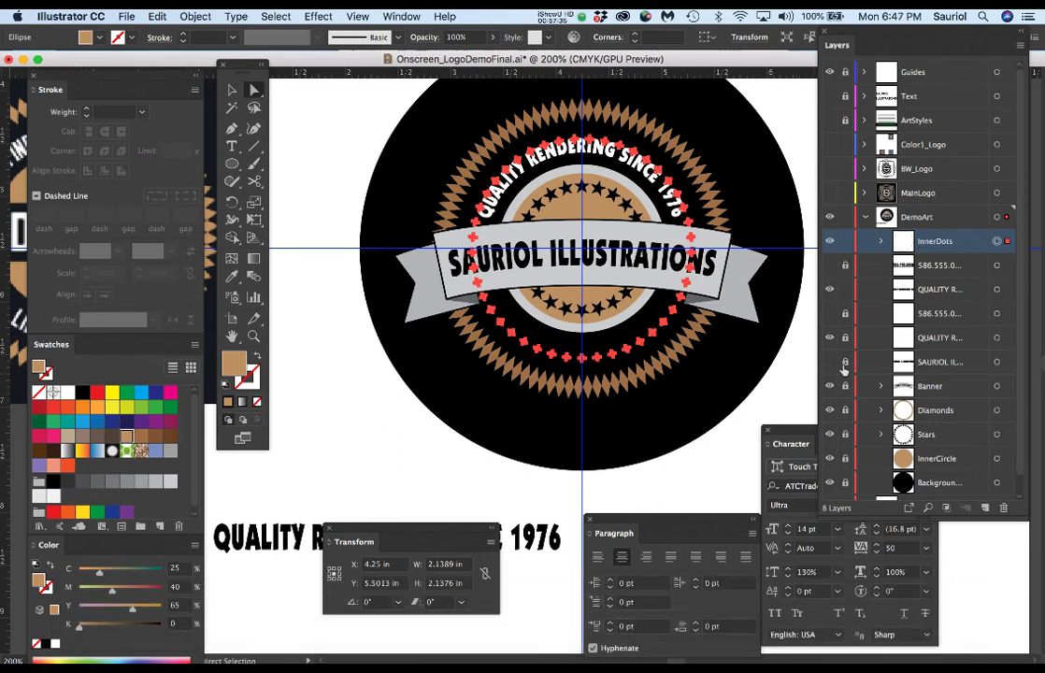
Show the curved phone number and delete the dots that overlap its digits.
click(829, 313)
scroll(625, 363, up, 2)
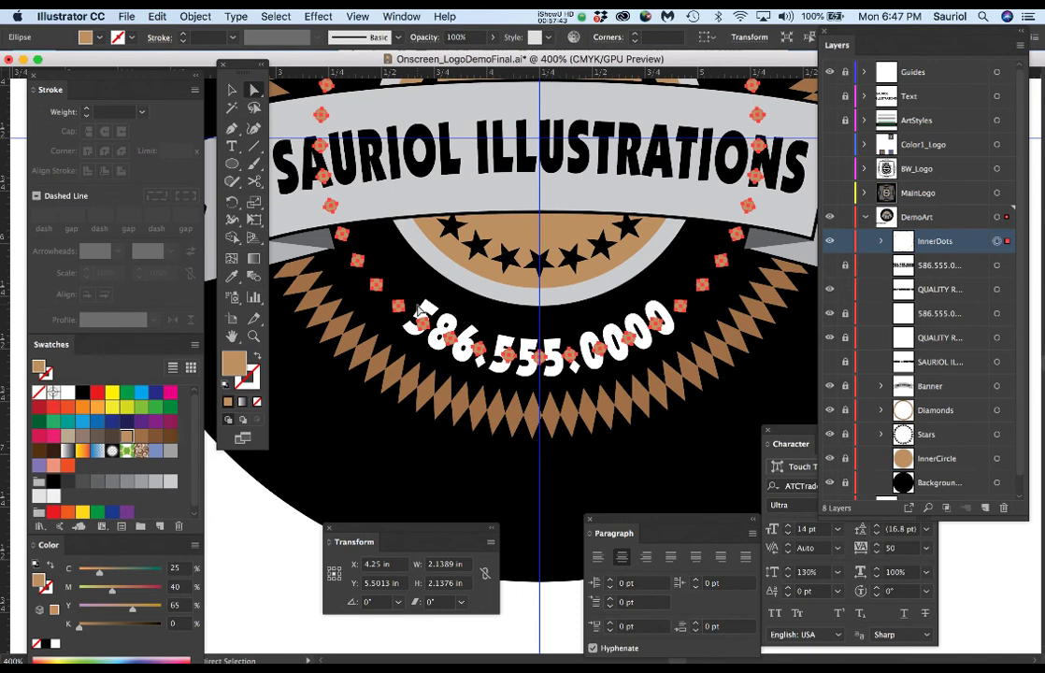
key(a)
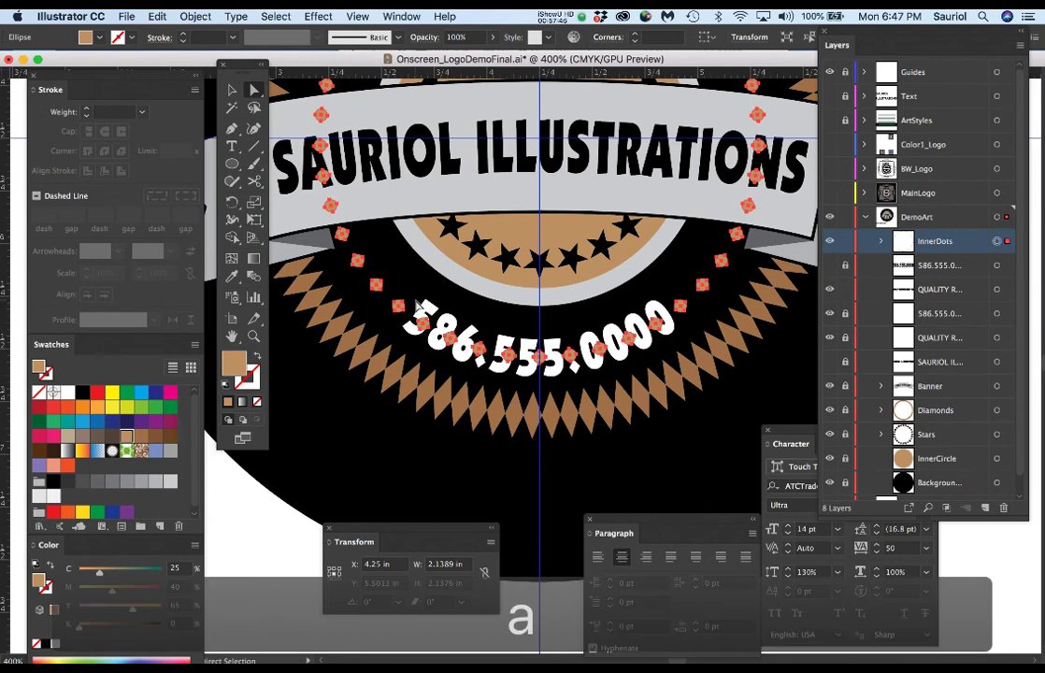
drag(419, 320, 666, 386)
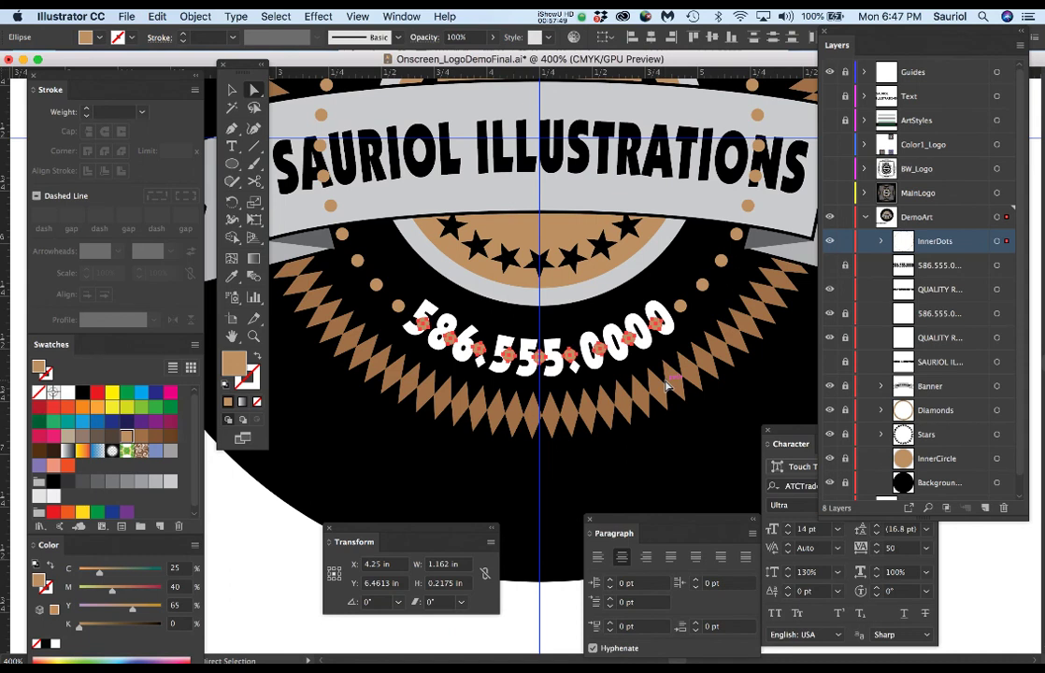
click(663, 380)
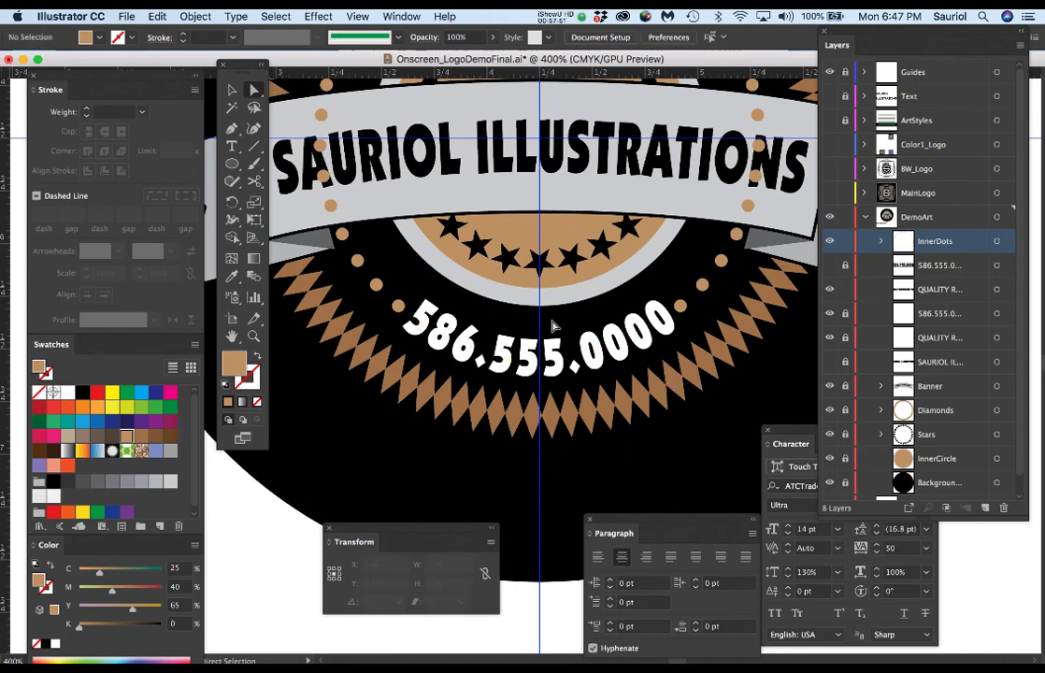
Delete the dots lying over the right side of the banner.
scroll(667, 290, right, 5)
scroll(667, 290, up, 3)
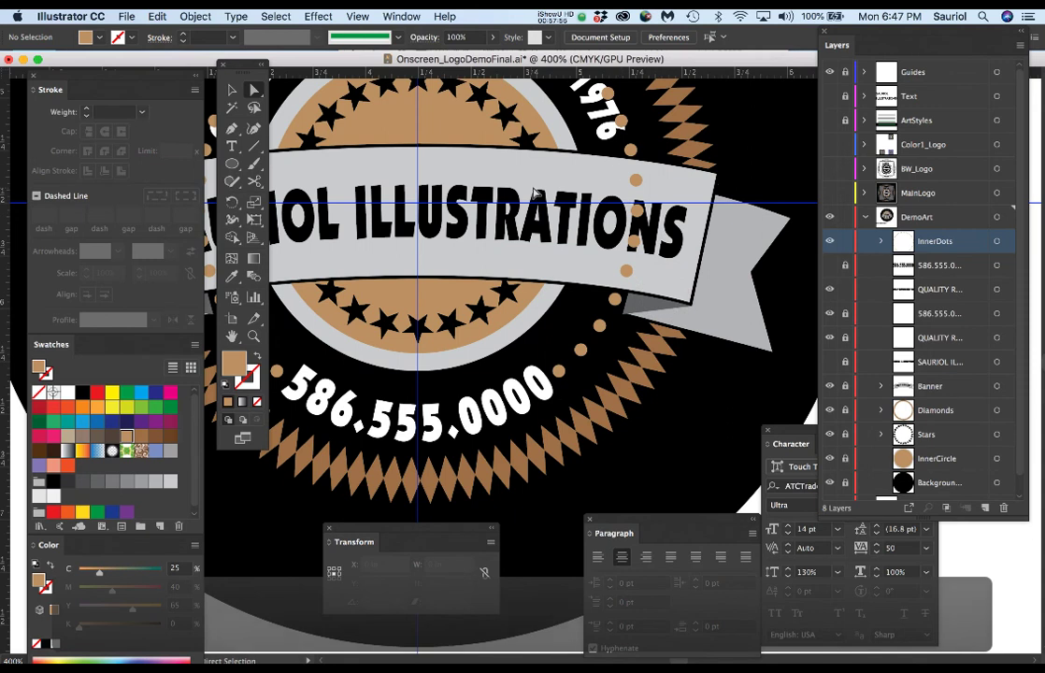
drag(556, 140, 665, 284)
key(Delete)
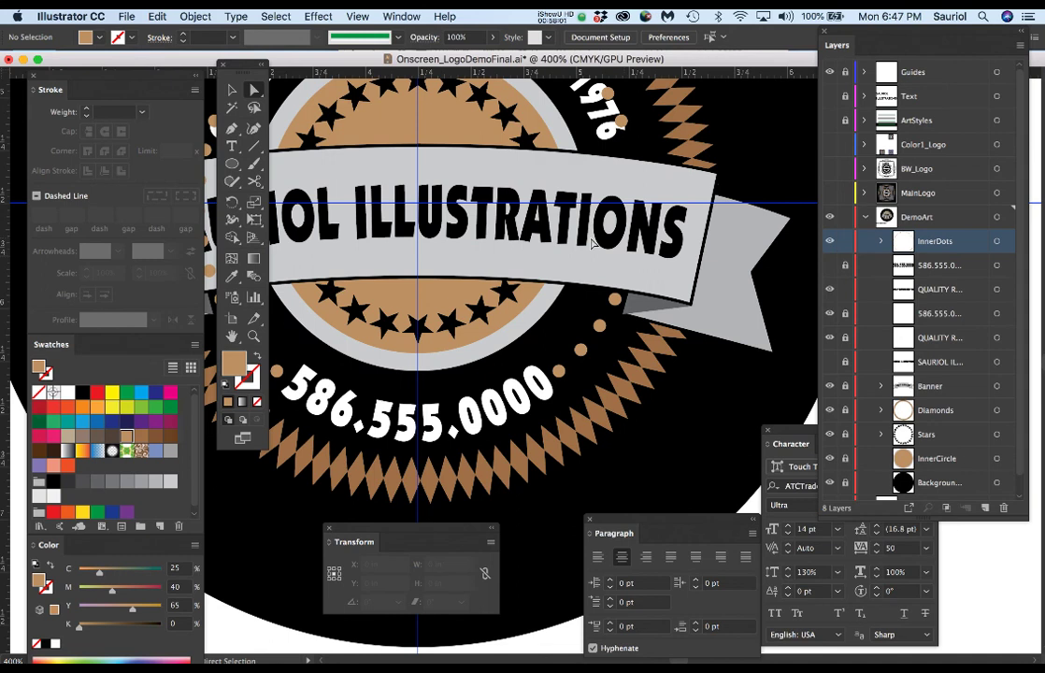
Delete the dots over the left side of the banner and those overlapping the curved slogan.
scroll(590, 243, down, 5)
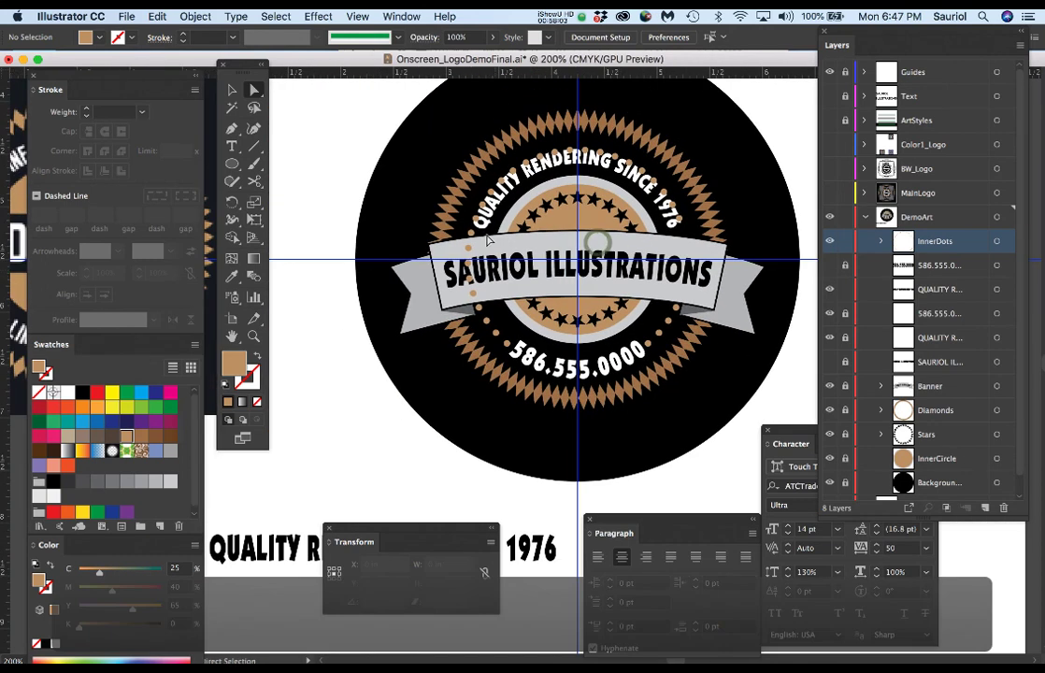
drag(443, 178, 487, 306)
click(479, 137)
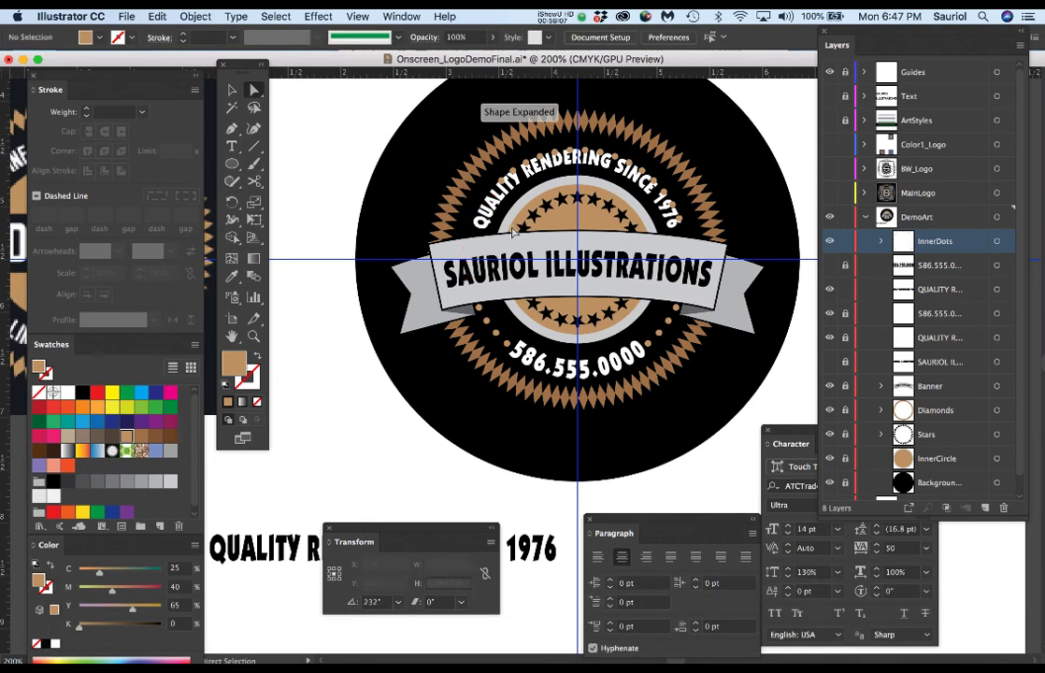
click(706, 241)
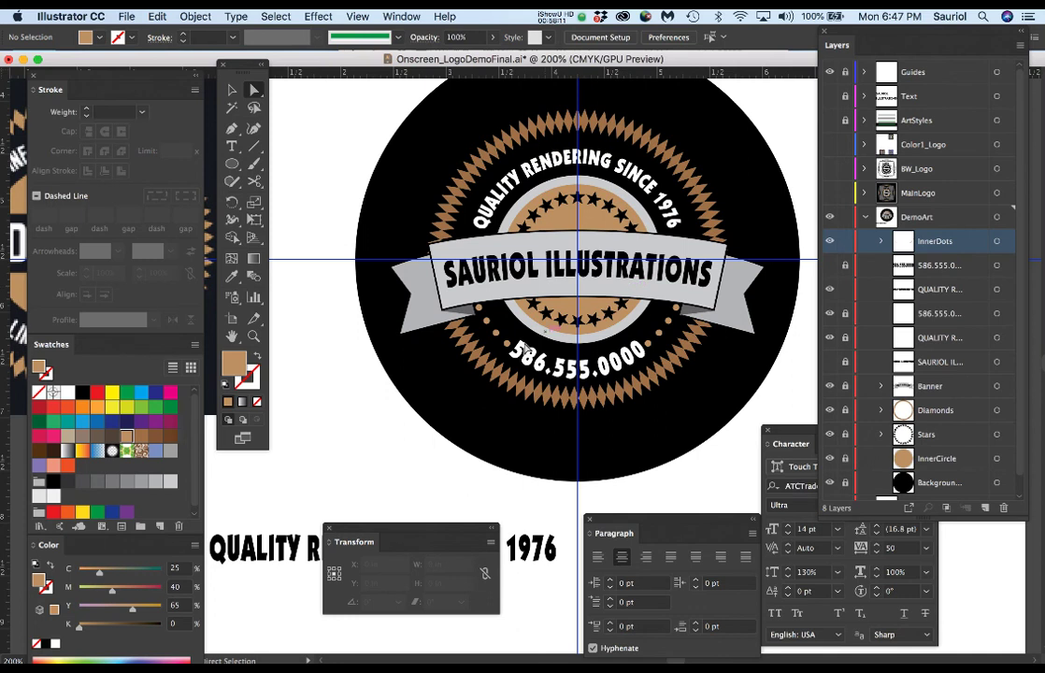
Lock the InnerDots group.
click(638, 396)
scroll(547, 334, up, 2)
scroll(608, 342, right, 3)
scroll(609, 342, down, 1)
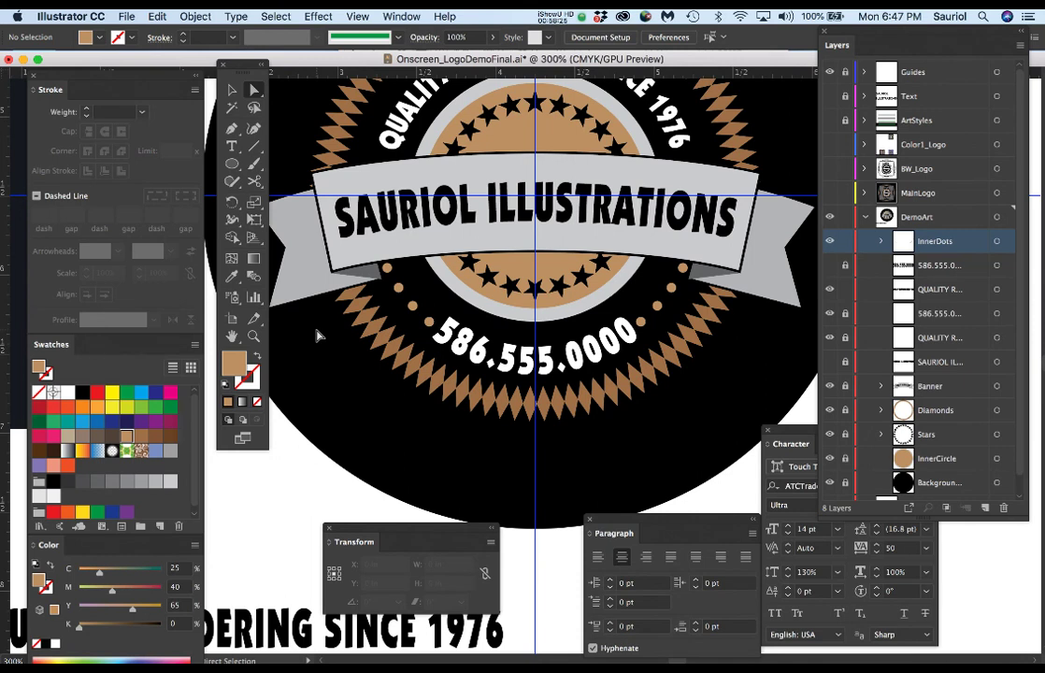
key(p)
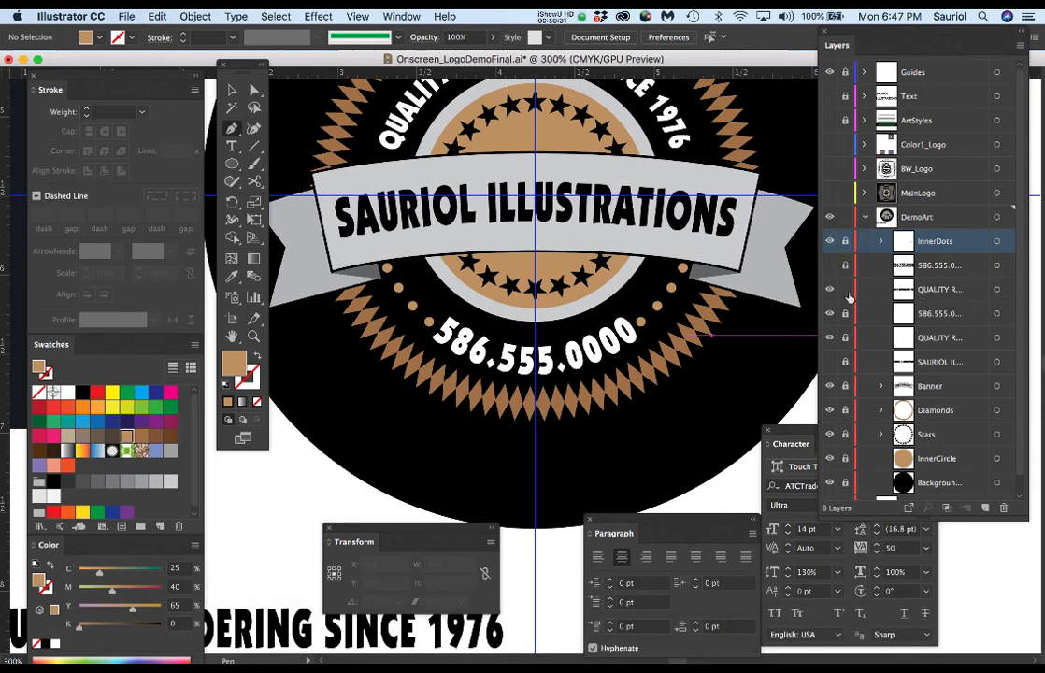
alt+scroll(650, 301, down, 1)
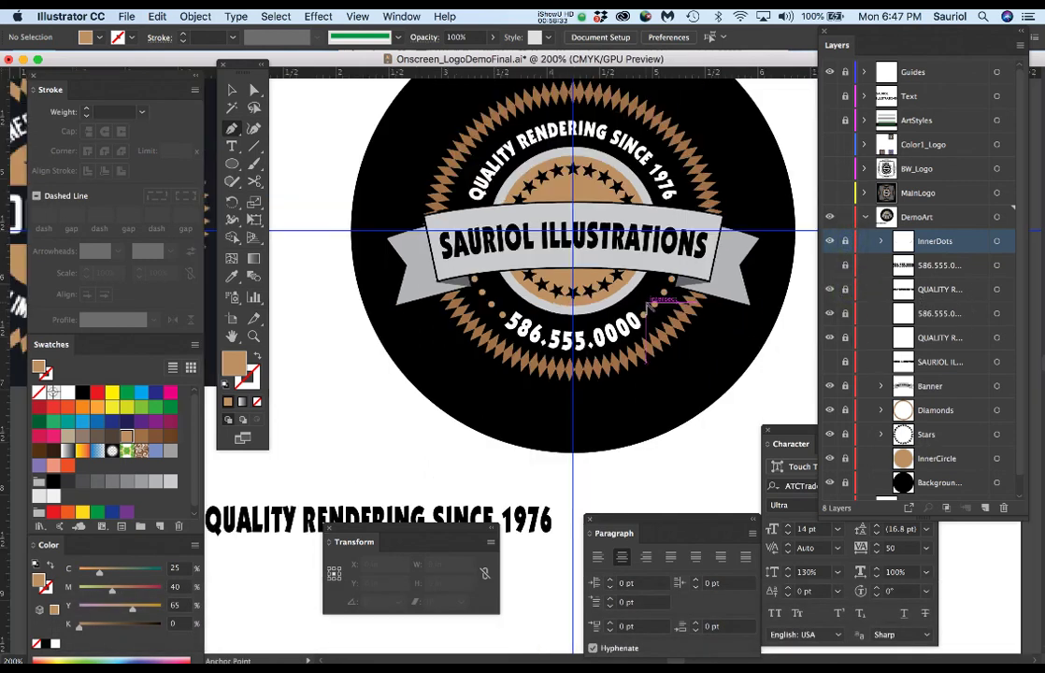
alt+scroll(650, 301, down, 1)
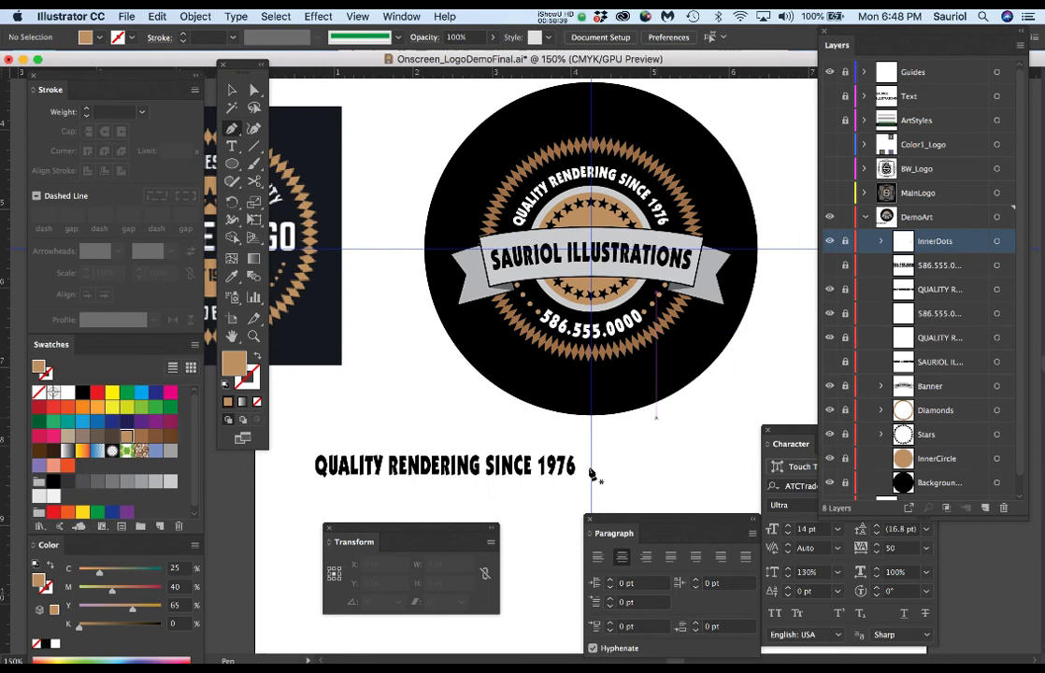
Identify the straight QUALITY RENDERING SINCE 1976 text by toggling its visibility, and delete it from the DemoArt layer.
click(830, 291)
click(829, 290)
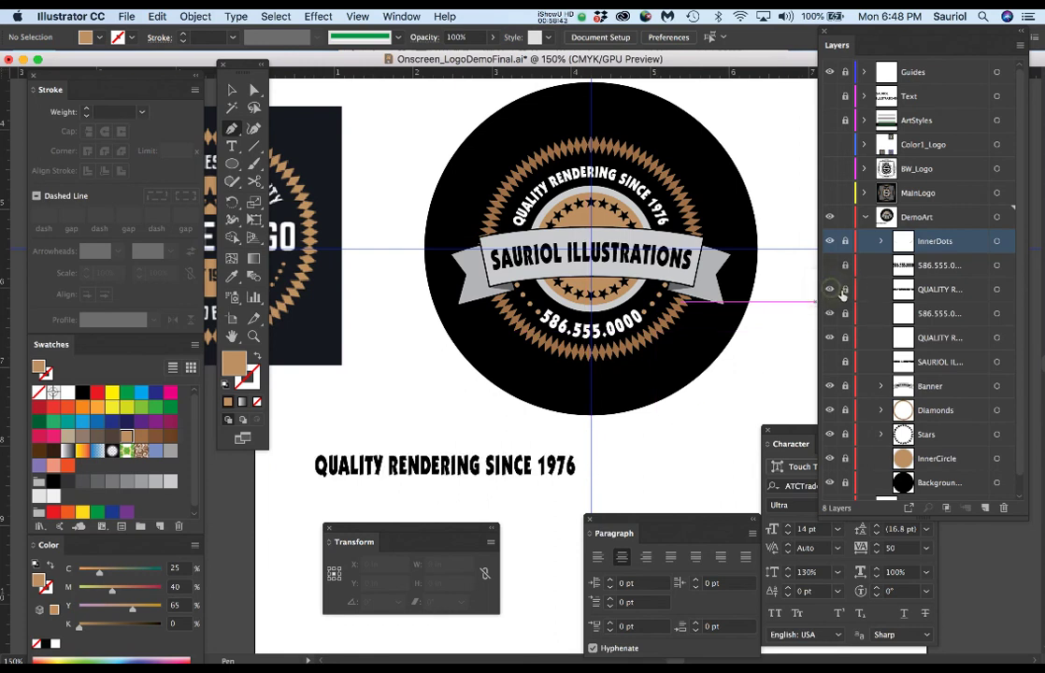
click(957, 291)
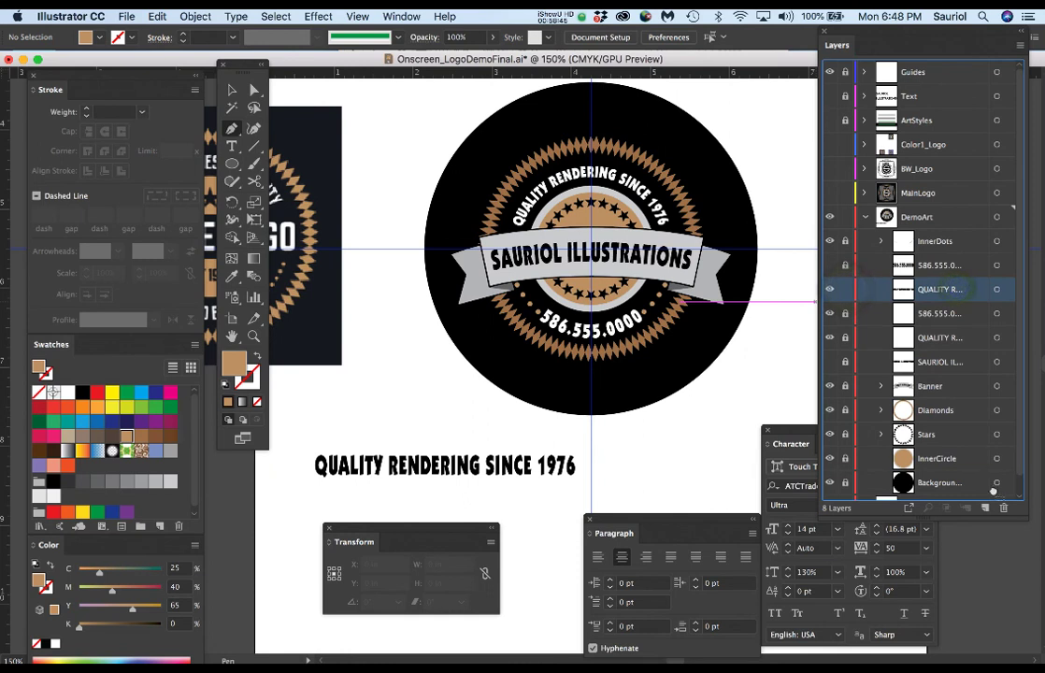
scroll(953, 392, down, 1)
key(Delete)
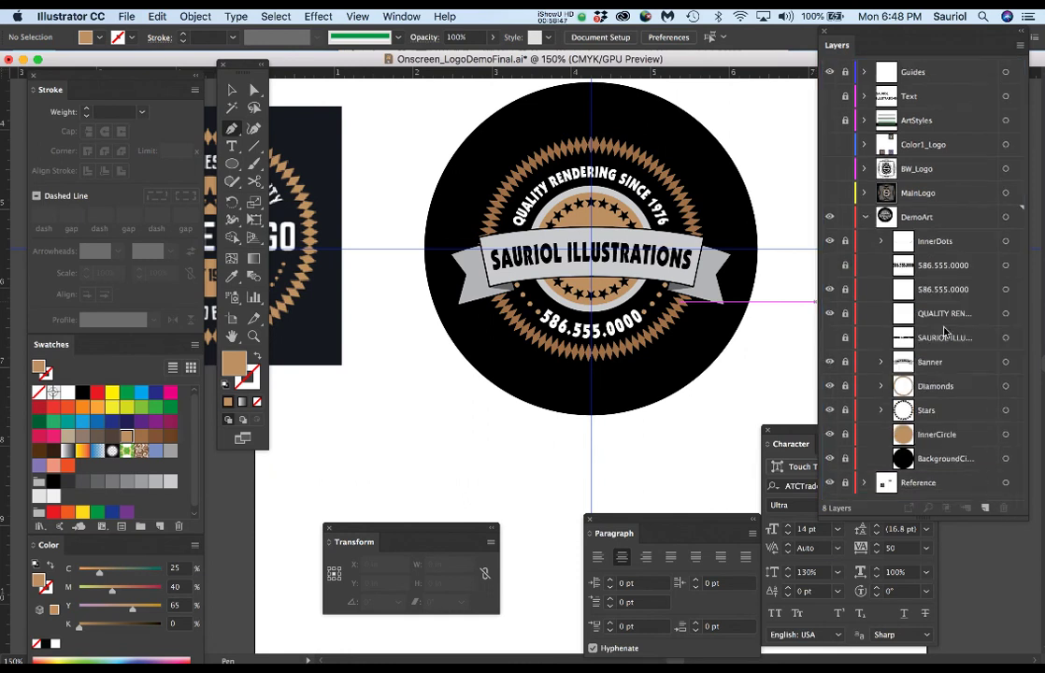
Show the hidden straight SAURIOL ILLUSTRATIONS text above the badge and delete it from the DemoArt layer.
click(830, 338)
click(830, 338)
click(829, 338)
drag(731, 128, 670, 201)
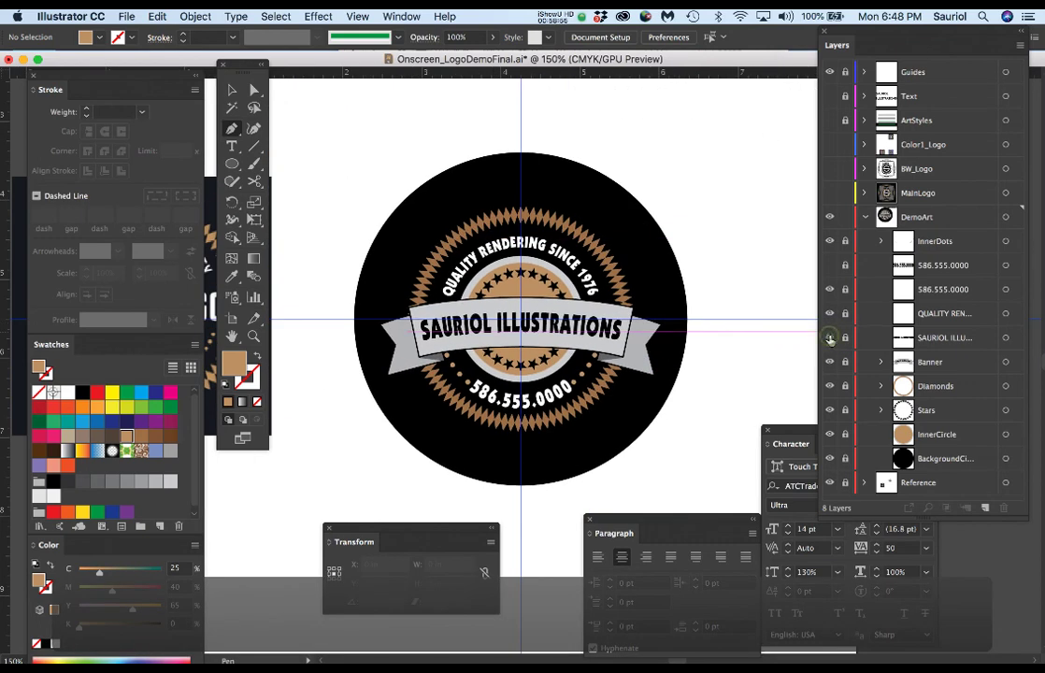
click(824, 337)
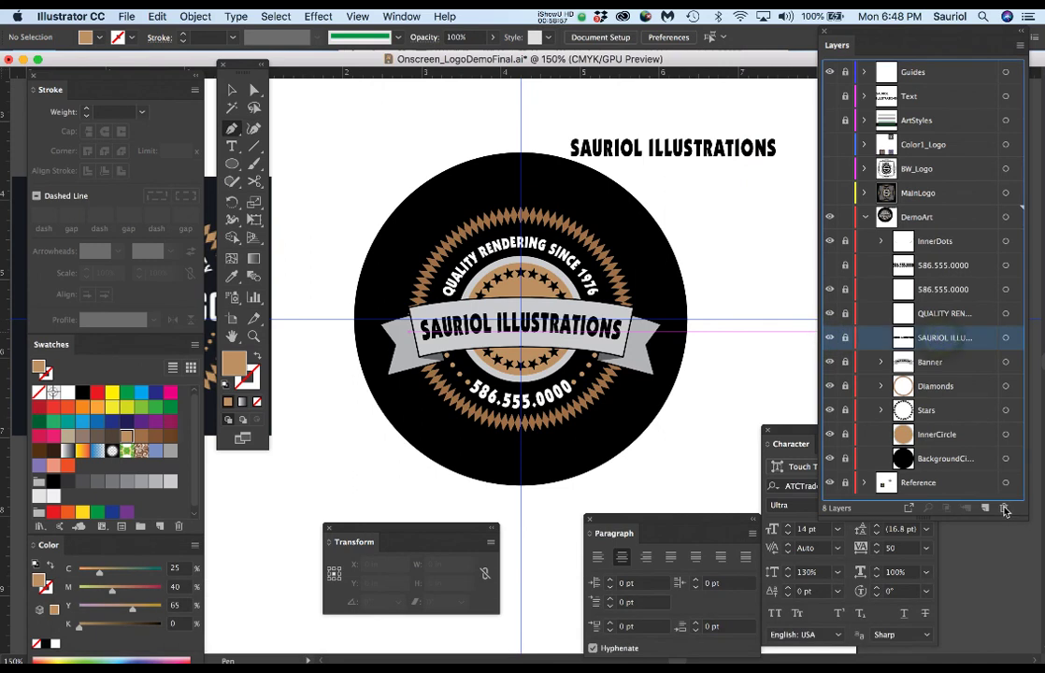
key(Delete)
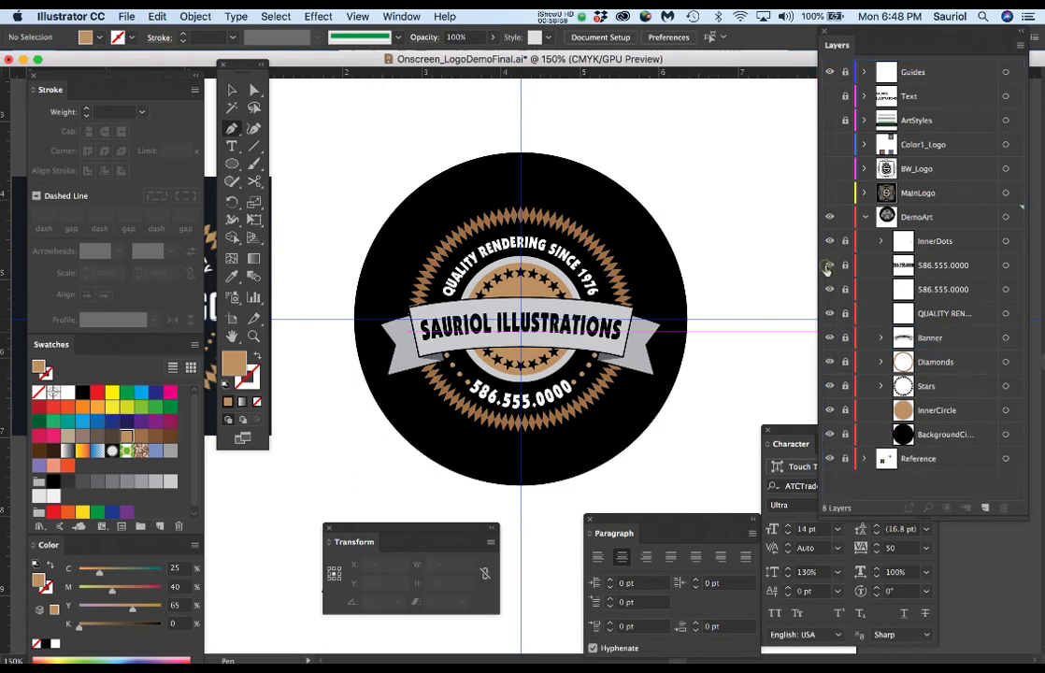
Delete the straight copy of the phone number below the badge from the DemoArt layer and save the document.
scroll(698, 362, down, 3)
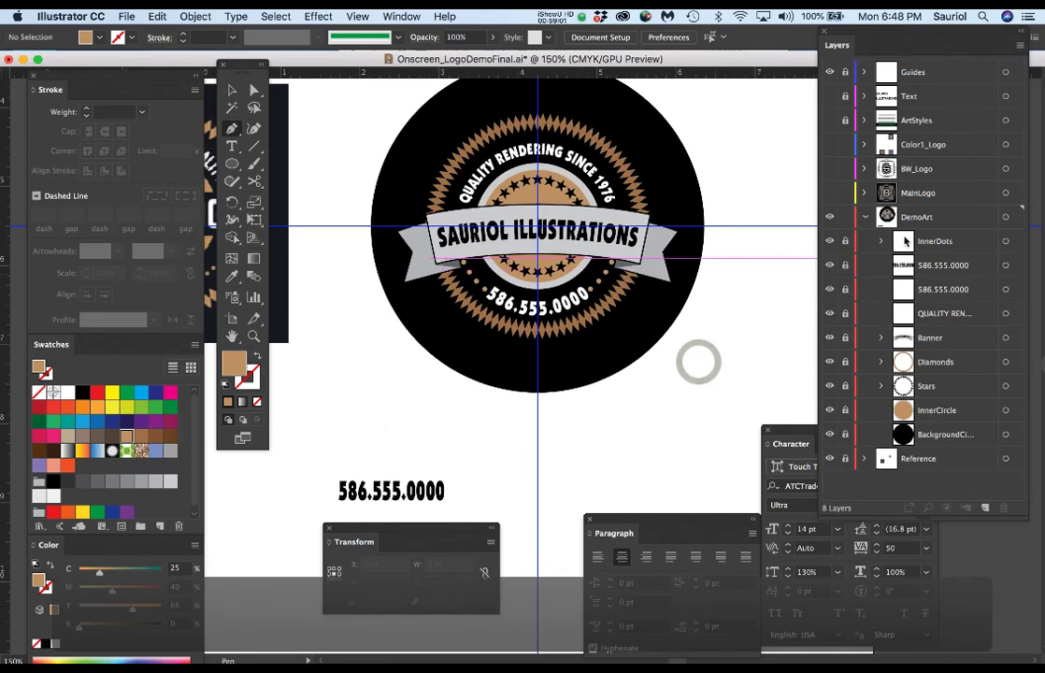
click(828, 266)
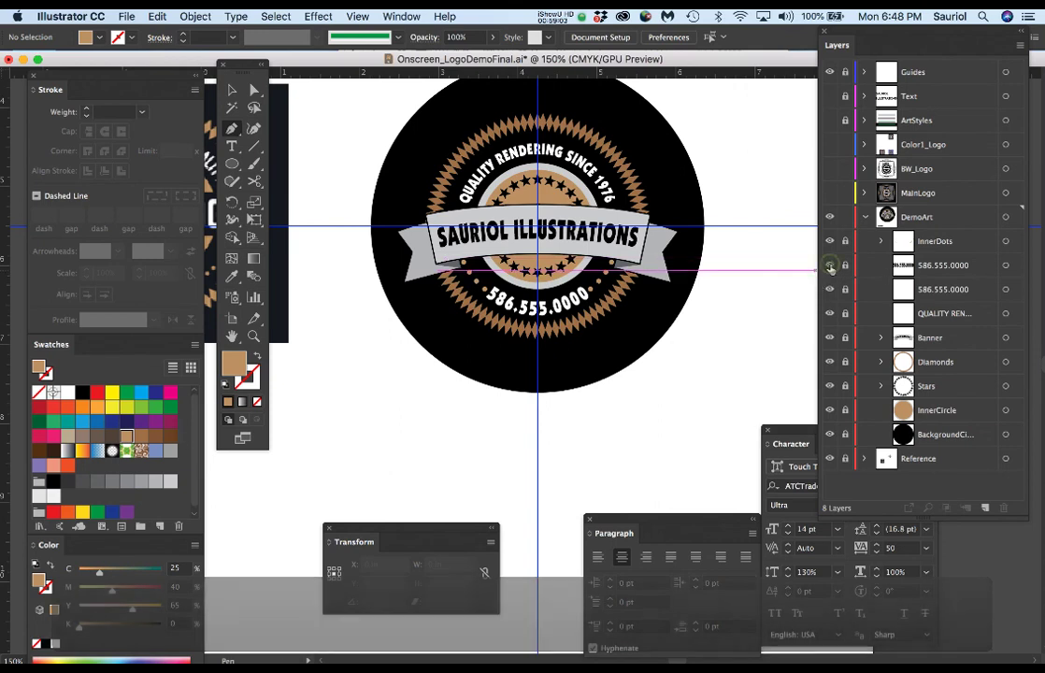
click(829, 267)
click(874, 265)
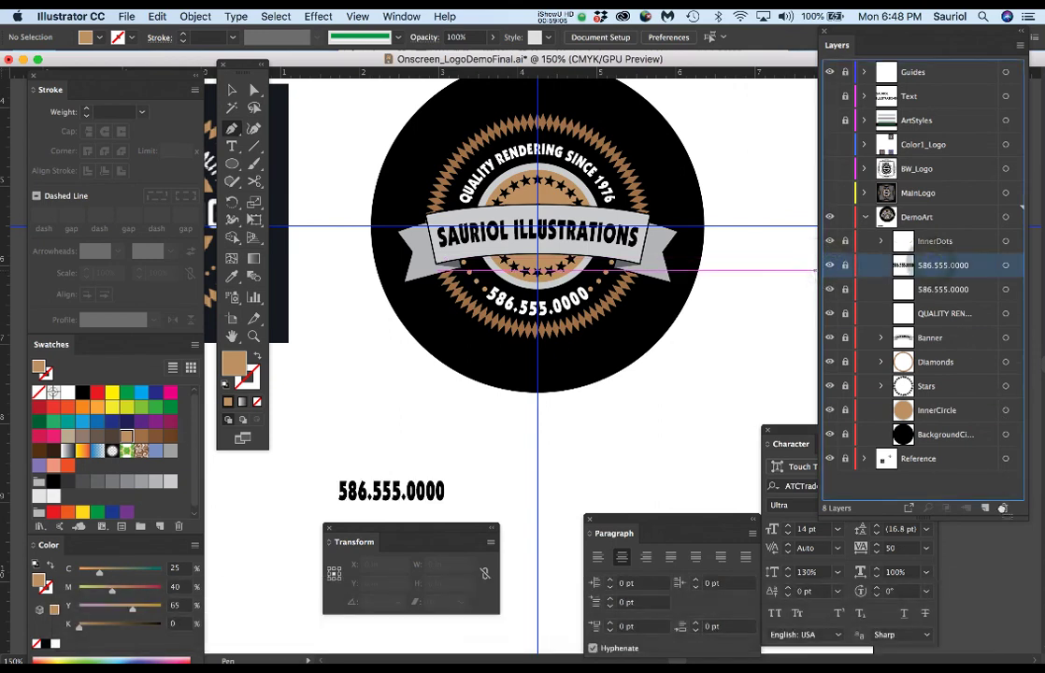
key(Delete)
key(super+s)
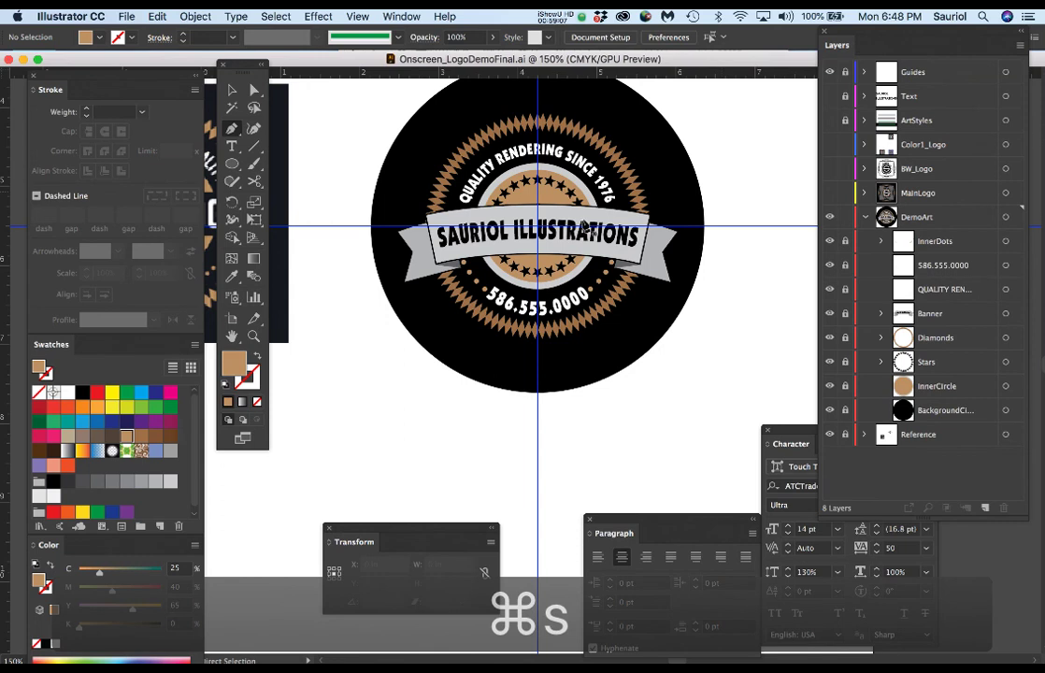
scroll(584, 214, up, 1)
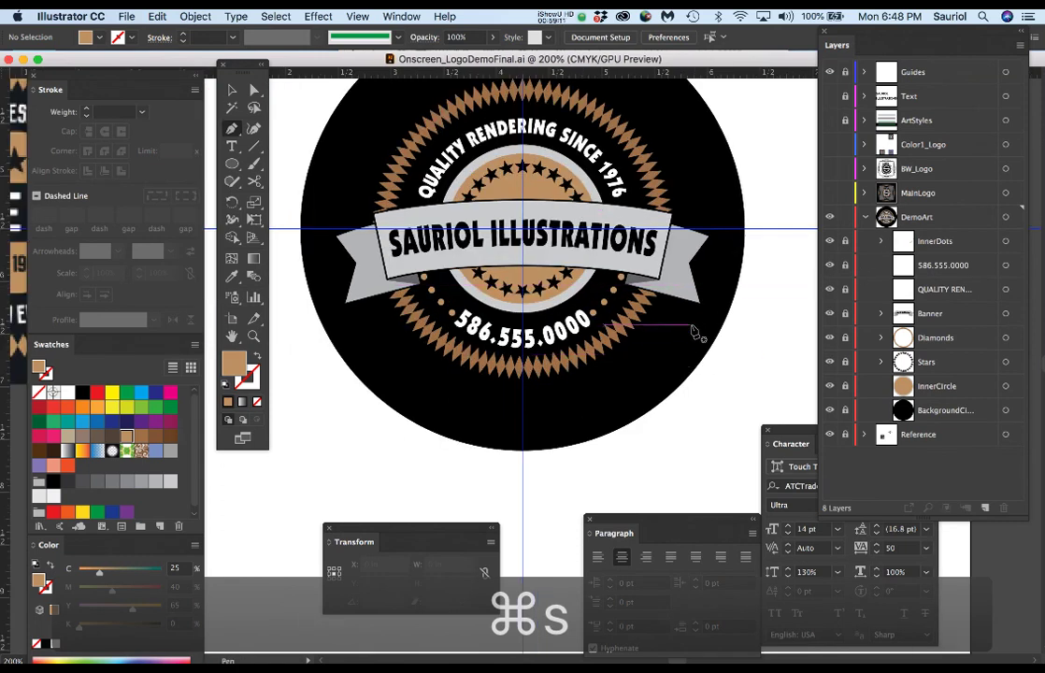
key(p)
scroll(401, 317, up, 1)
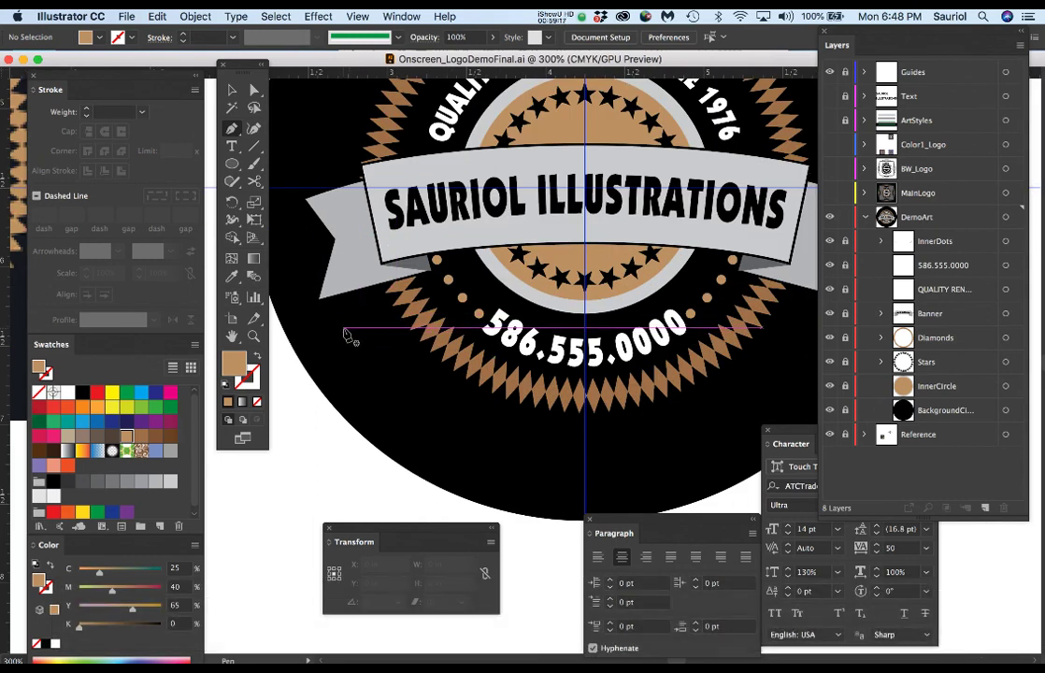
scroll(585, 325, down, 1)
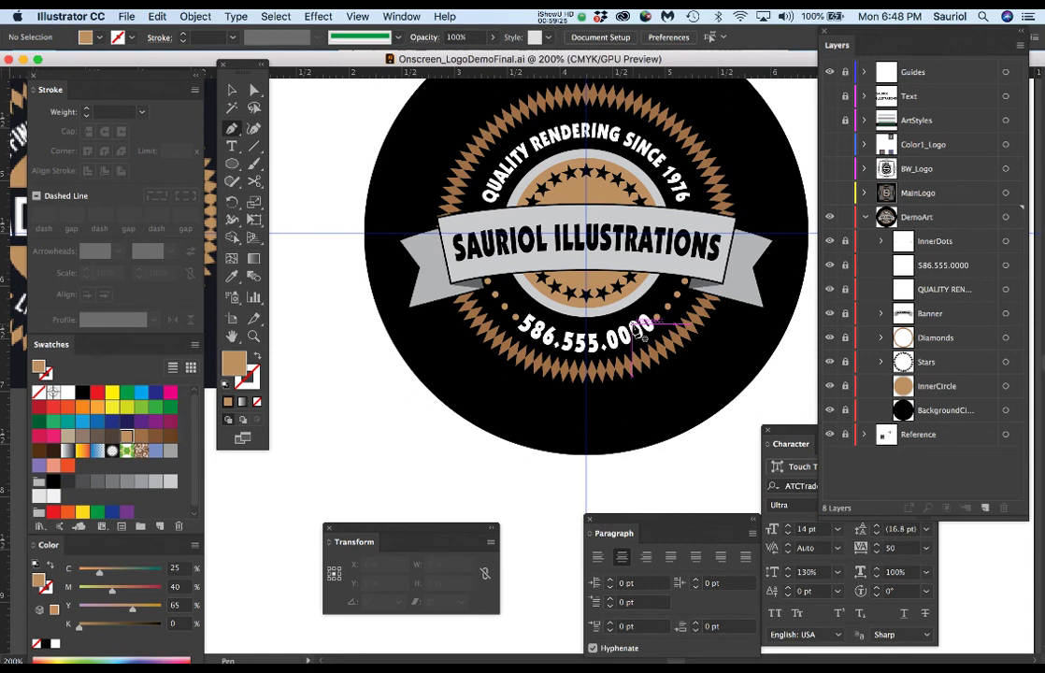
Unlock the Banner group and duplicate it within the DemoArt layer.
click(845, 315)
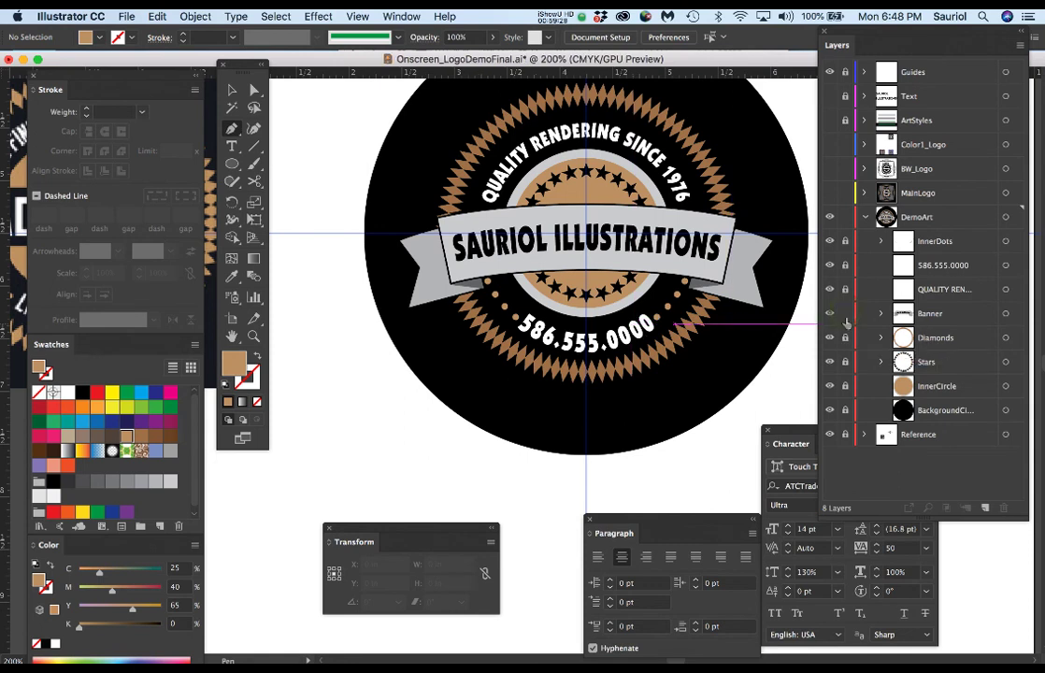
click(1004, 314)
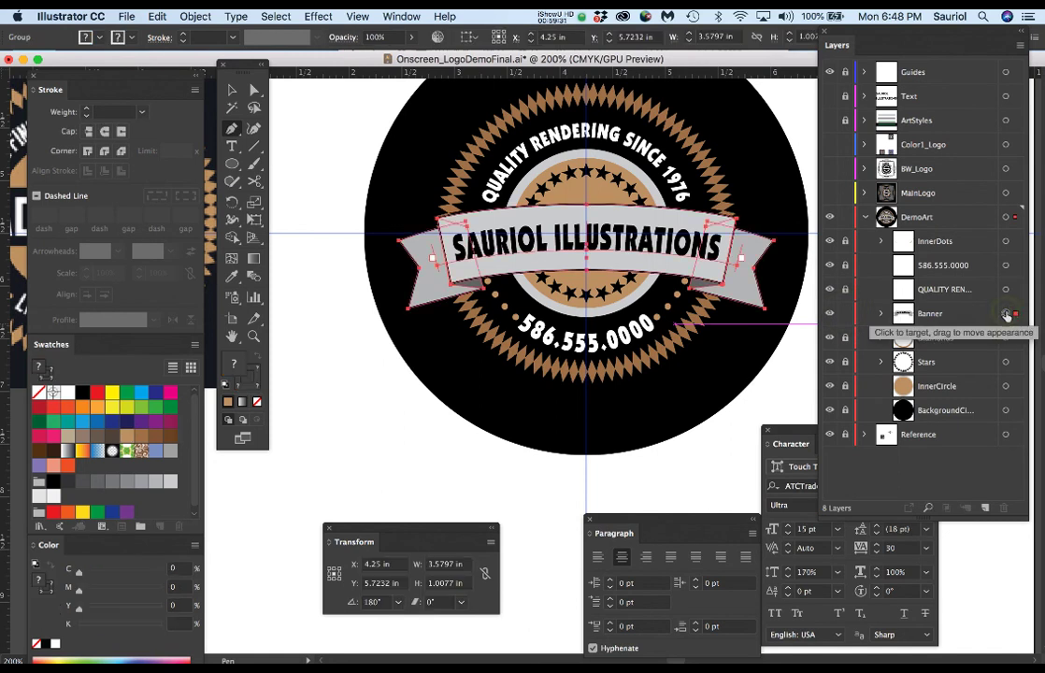
key(super+minus)
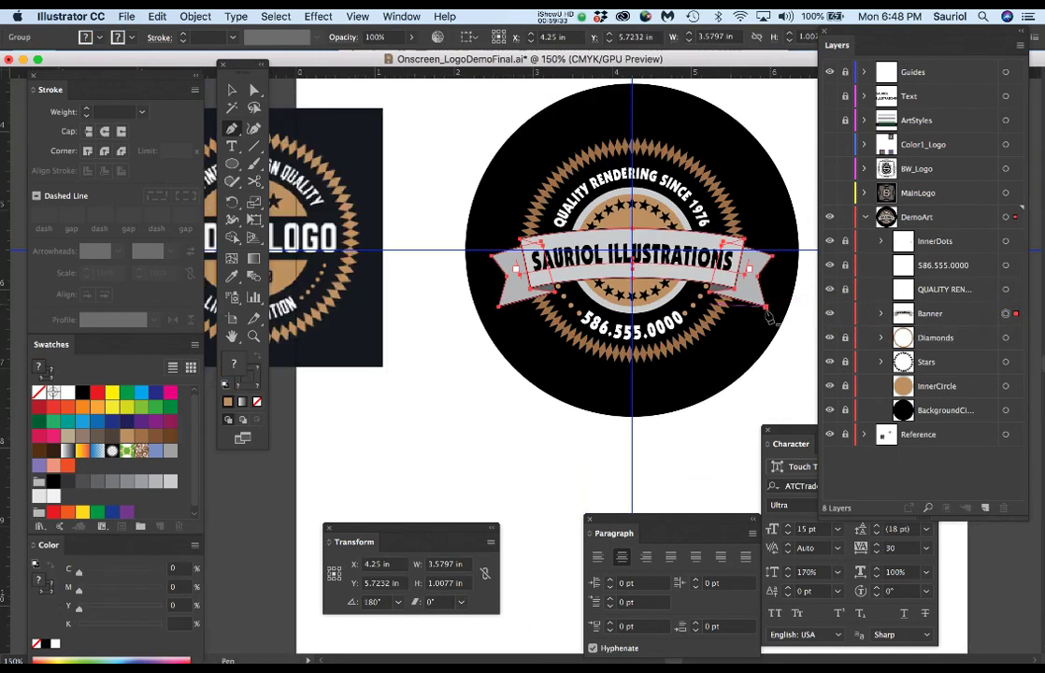
scroll(758, 299, down, 2)
click(972, 314)
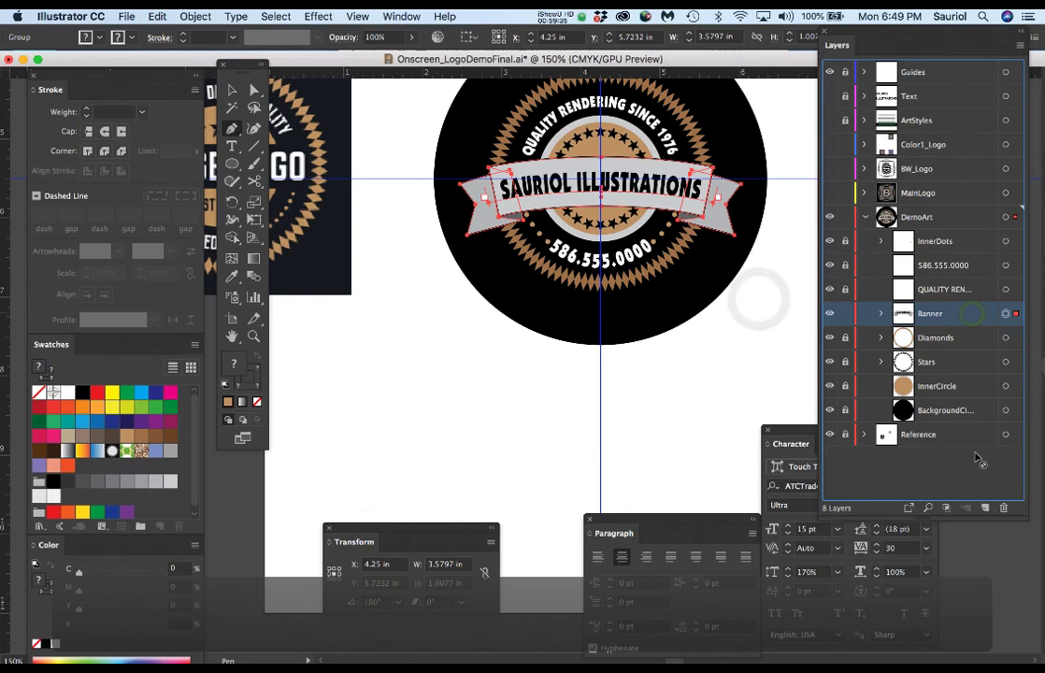
click(986, 508)
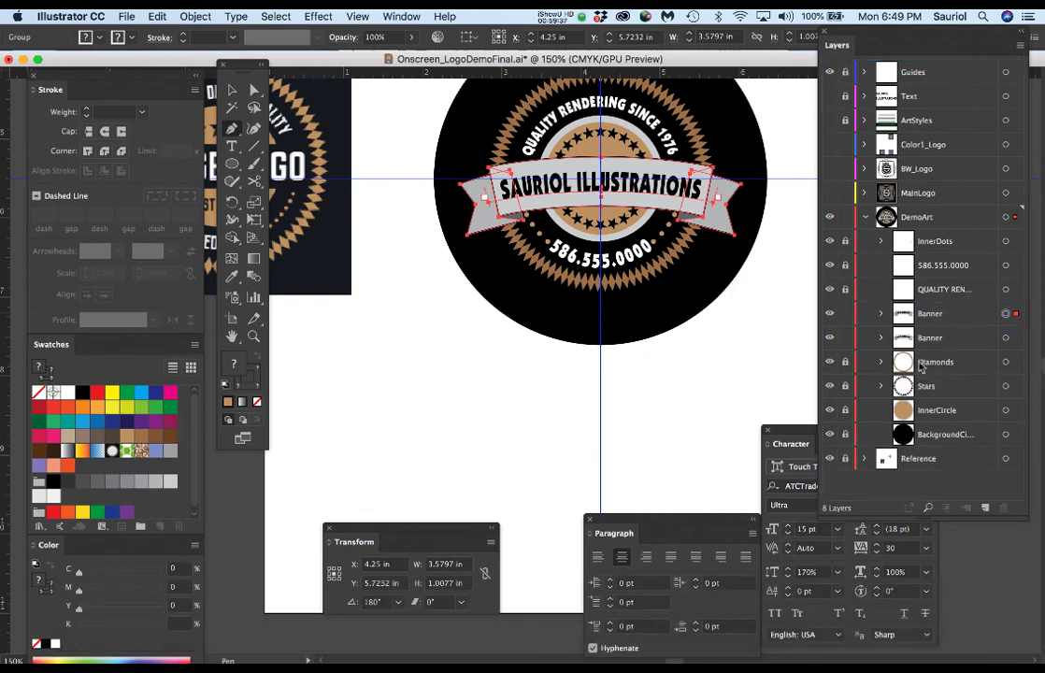
Lock the upper Banner group and move the lower one straight down below the badge circle, to about Y 8.25 in.
click(831, 314)
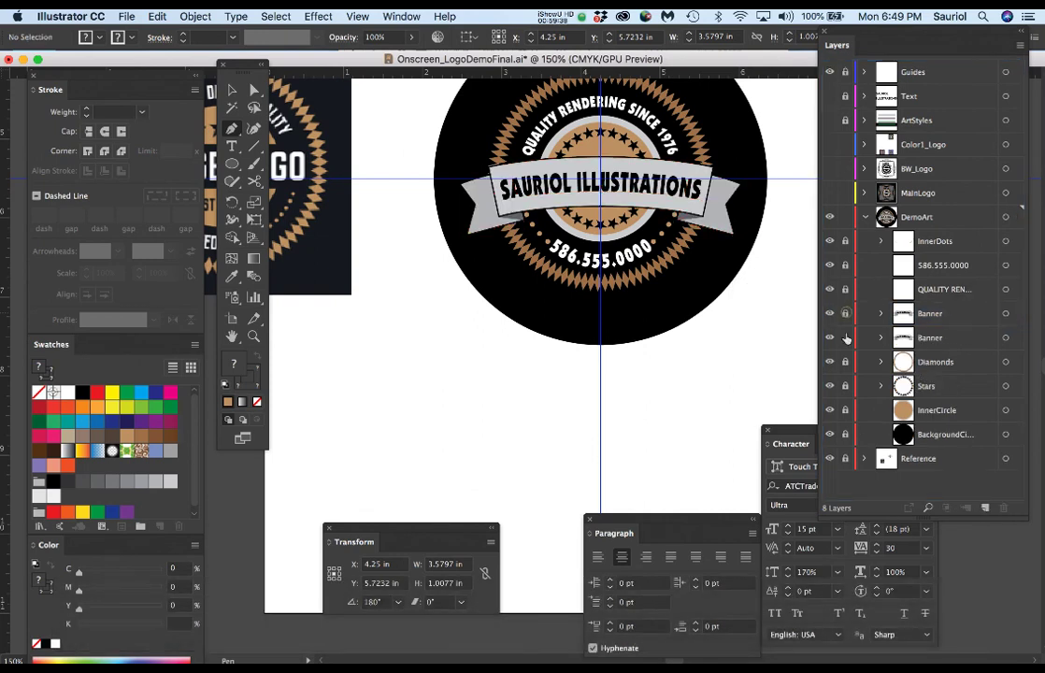
click(1006, 337)
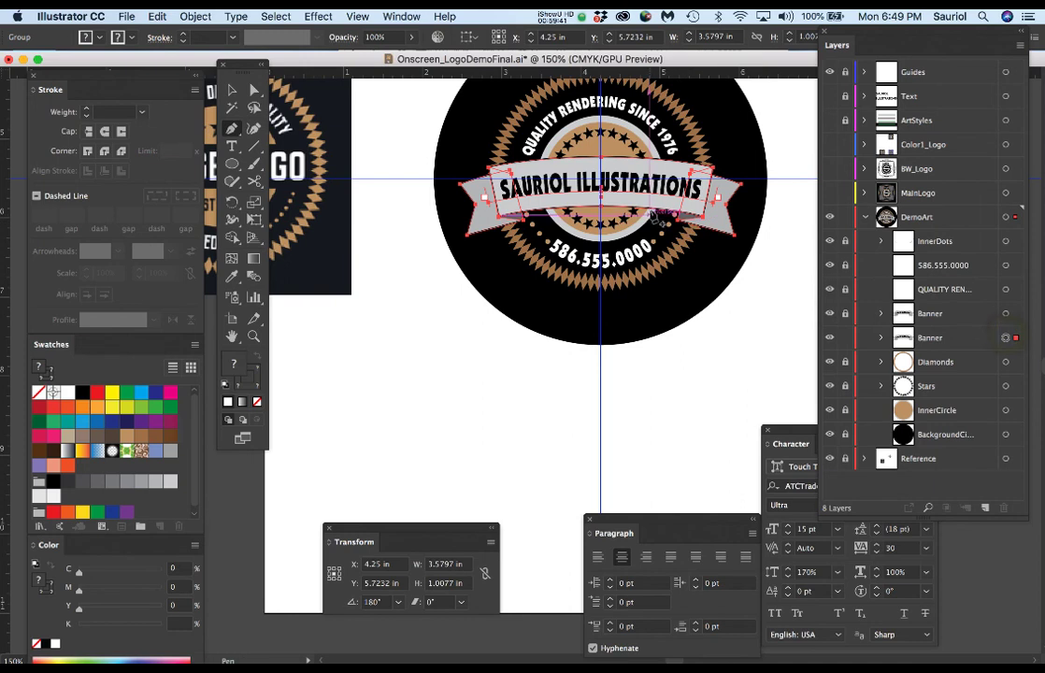
key(e)
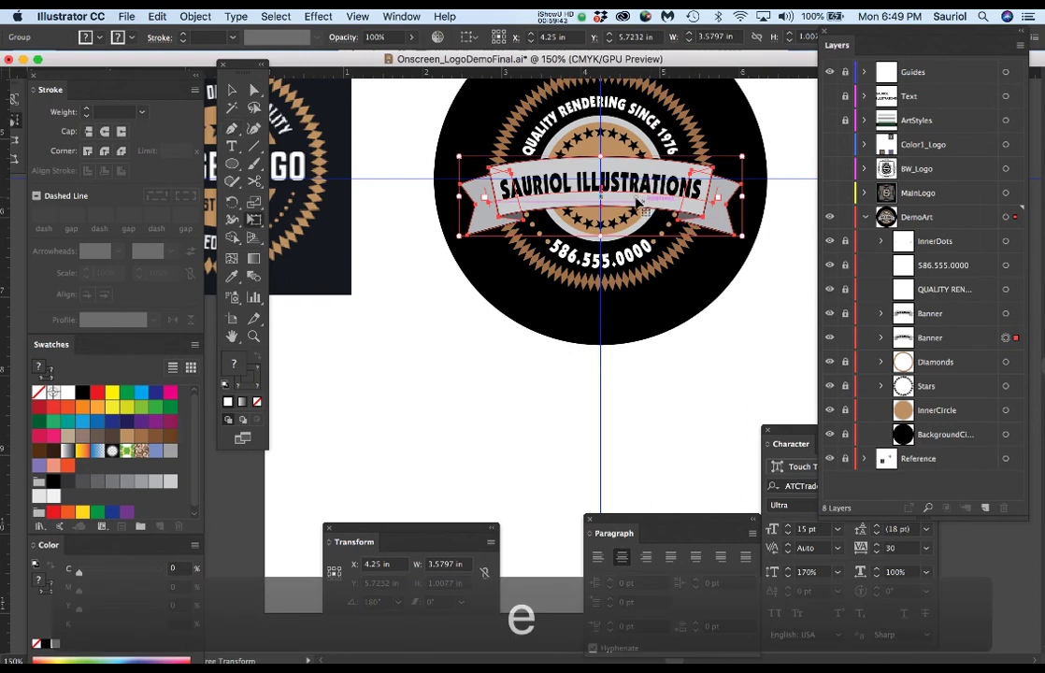
drag(636, 201, 641, 418)
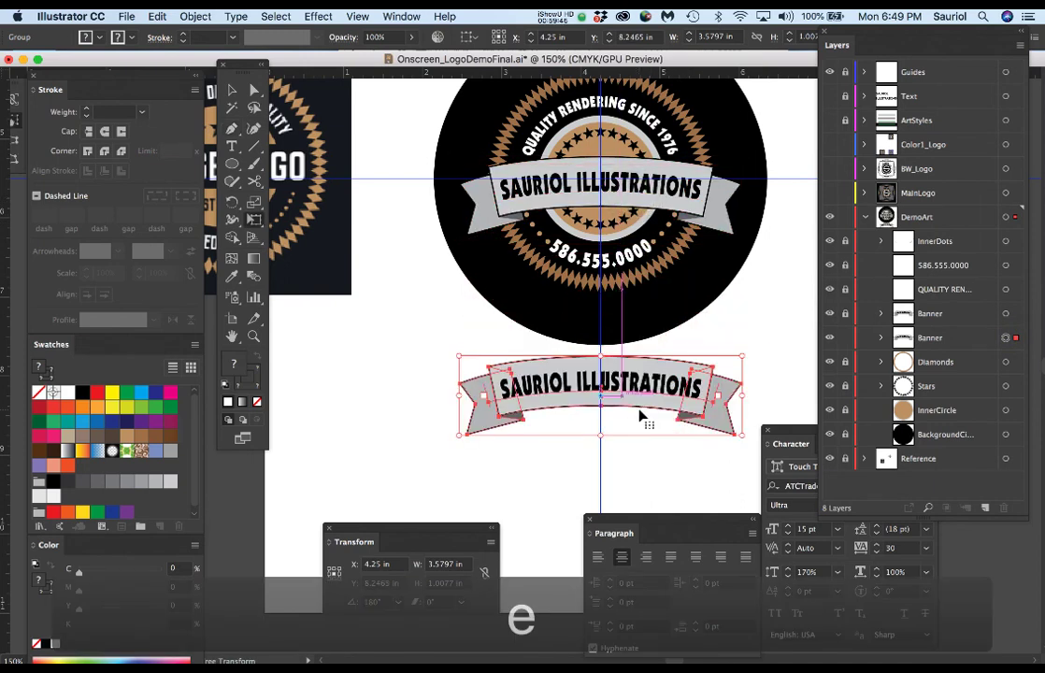
click(730, 342)
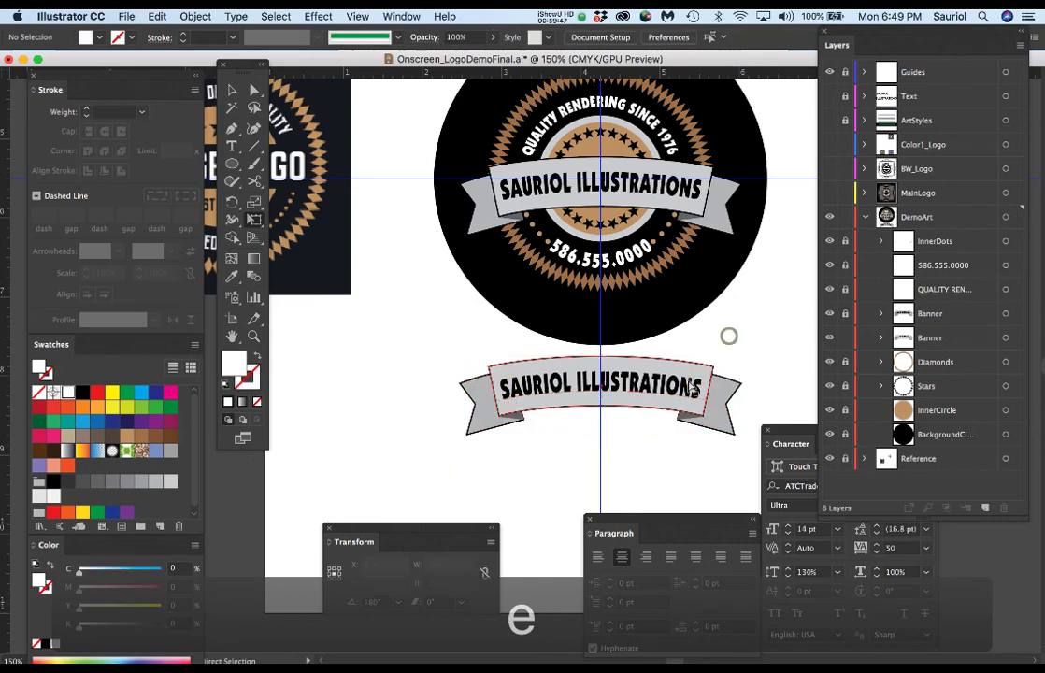
Delete the SAURIOL ILLUSTRATIONS lettering from the banner copy and unite its remaining shapes into one outline with Pathfinder.
click(665, 386)
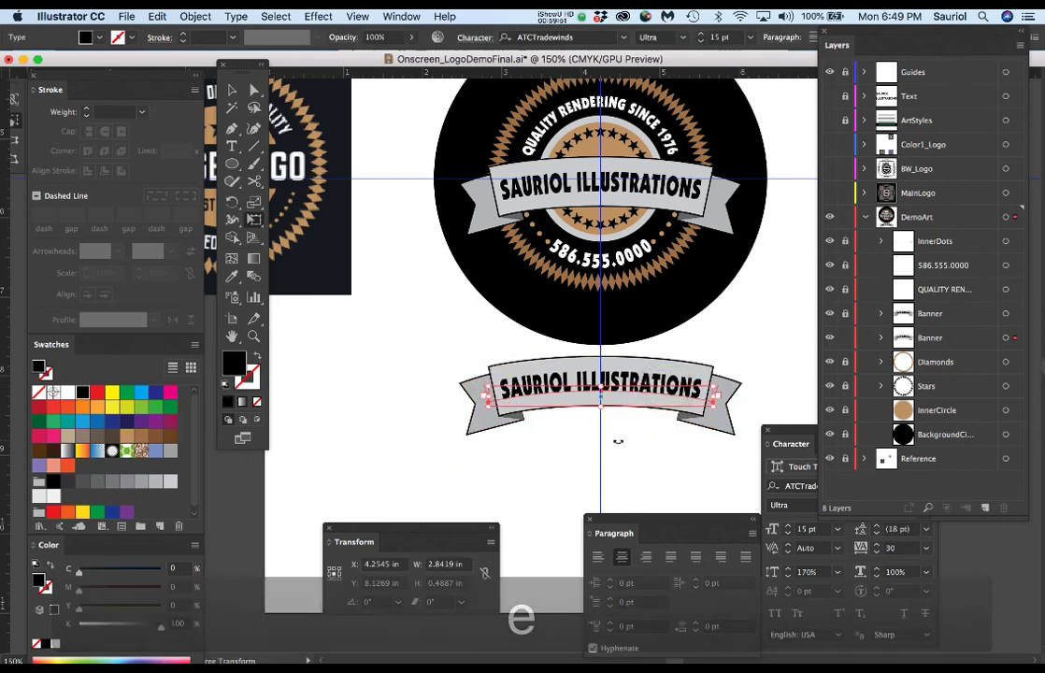
key(Delete)
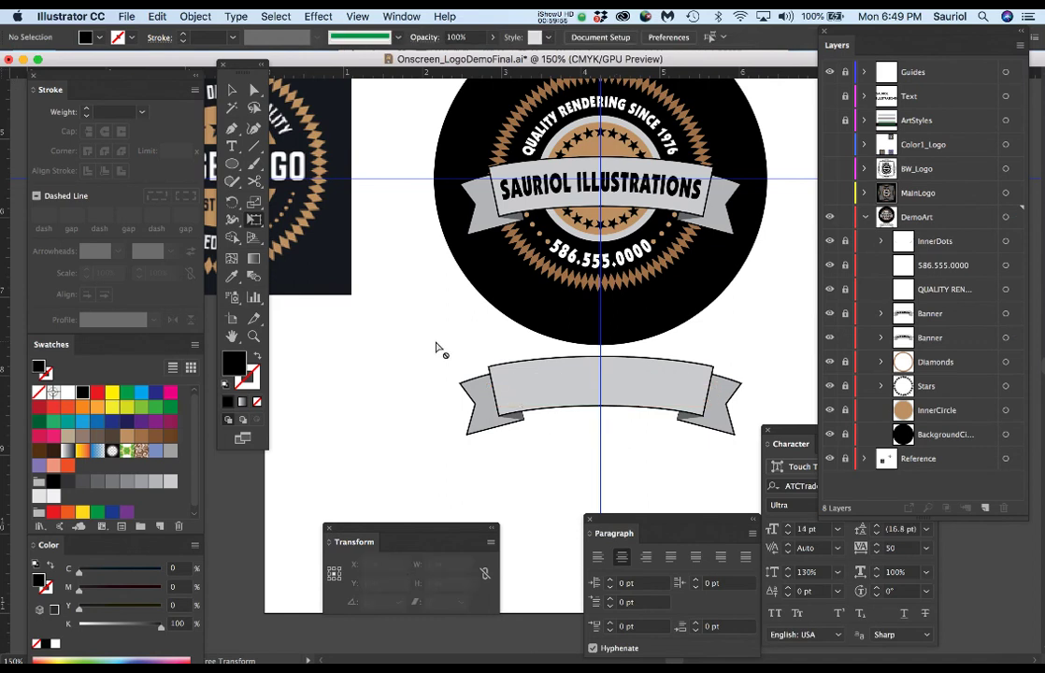
drag(430, 344, 755, 467)
key(e)
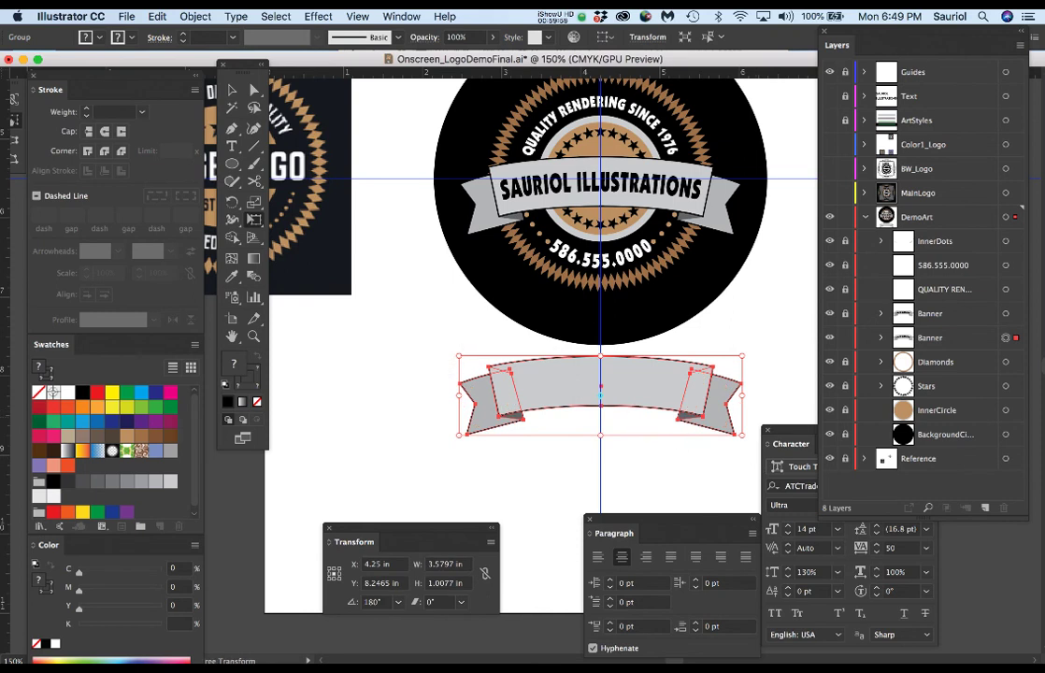
key(super+shift+F9)
drag(846, 440, 460, 139)
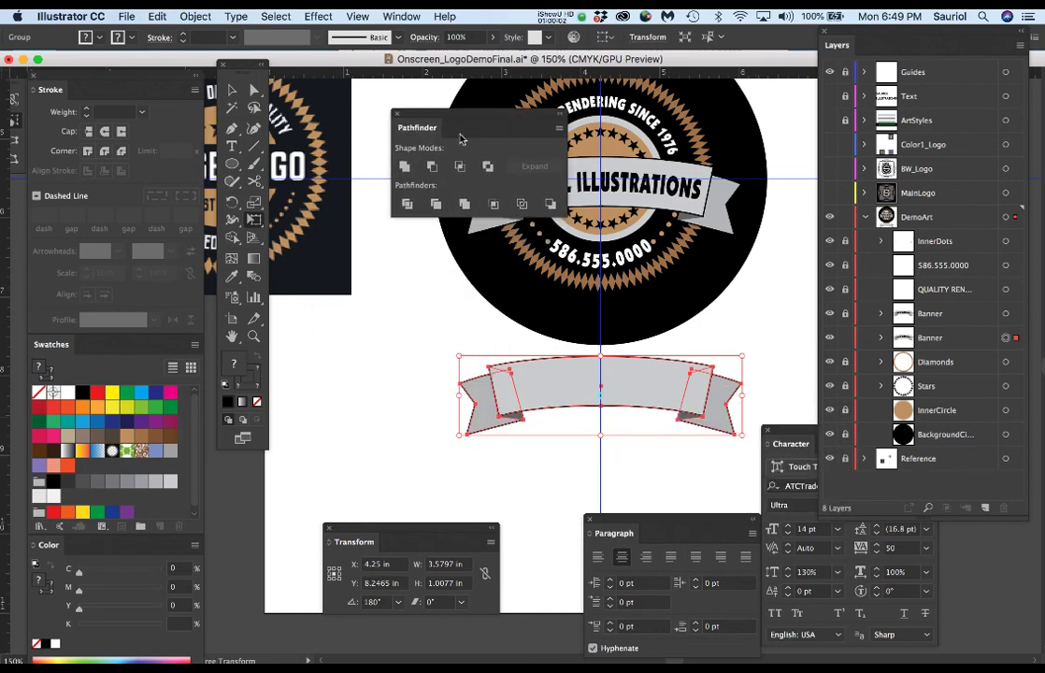
click(404, 170)
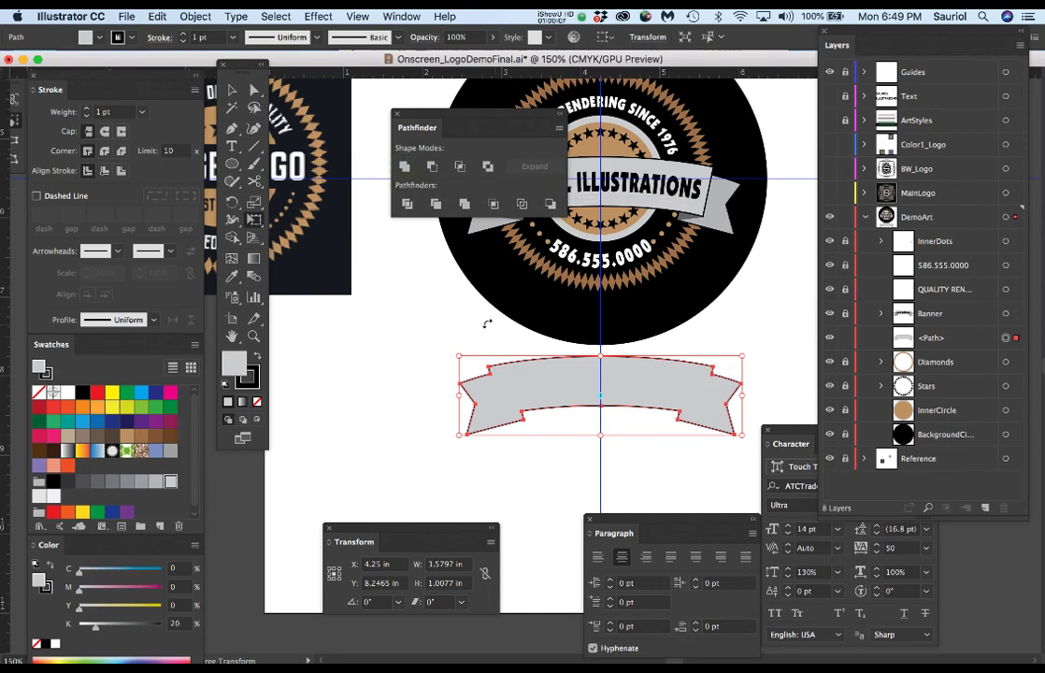
drag(499, 119, 379, 417)
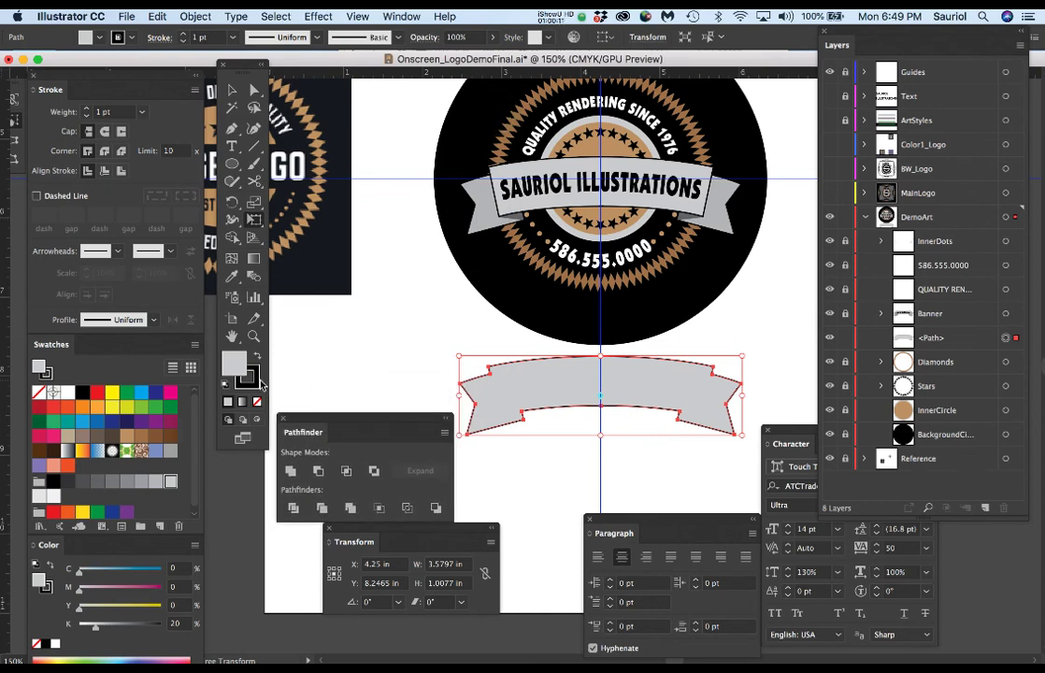
Remove the stroke from the united banner shape and fill it with black.
click(258, 402)
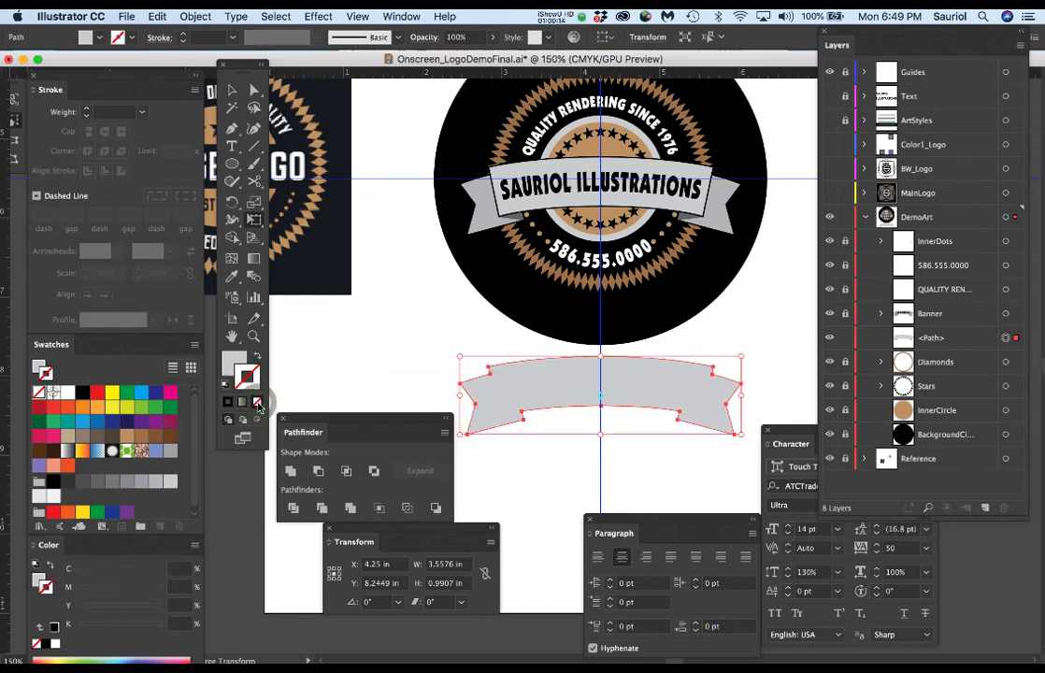
click(234, 362)
click(82, 391)
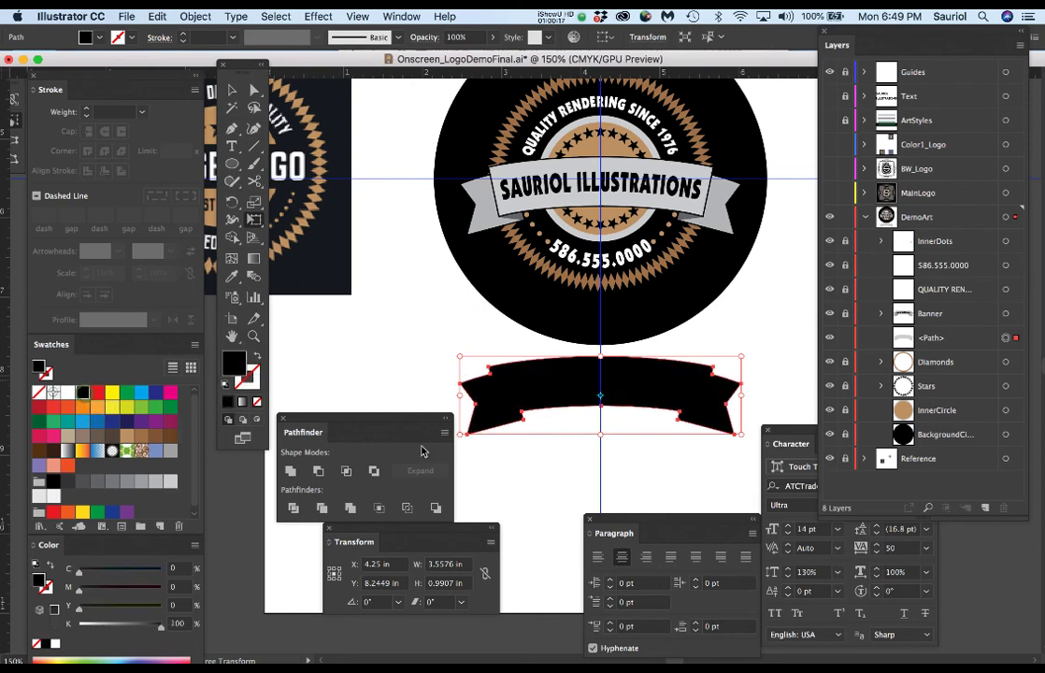
Move the solid black banner shape straight up behind the badge's banner as a drop shadow, to about Y 5.86 in.
drag(658, 404, 671, 221)
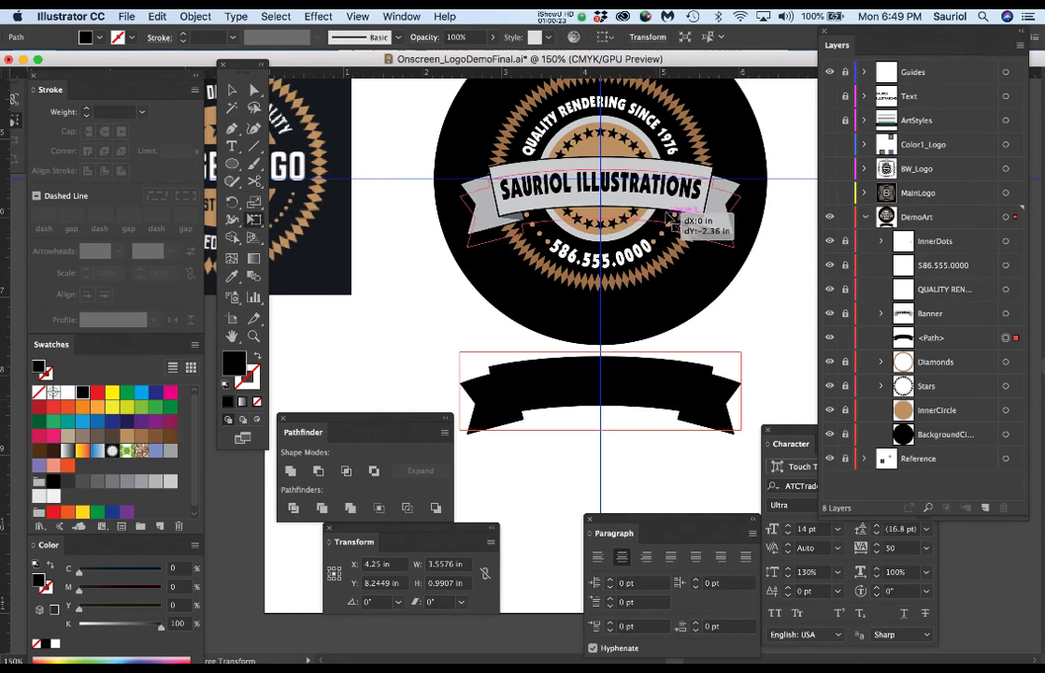
drag(671, 218, 671, 218)
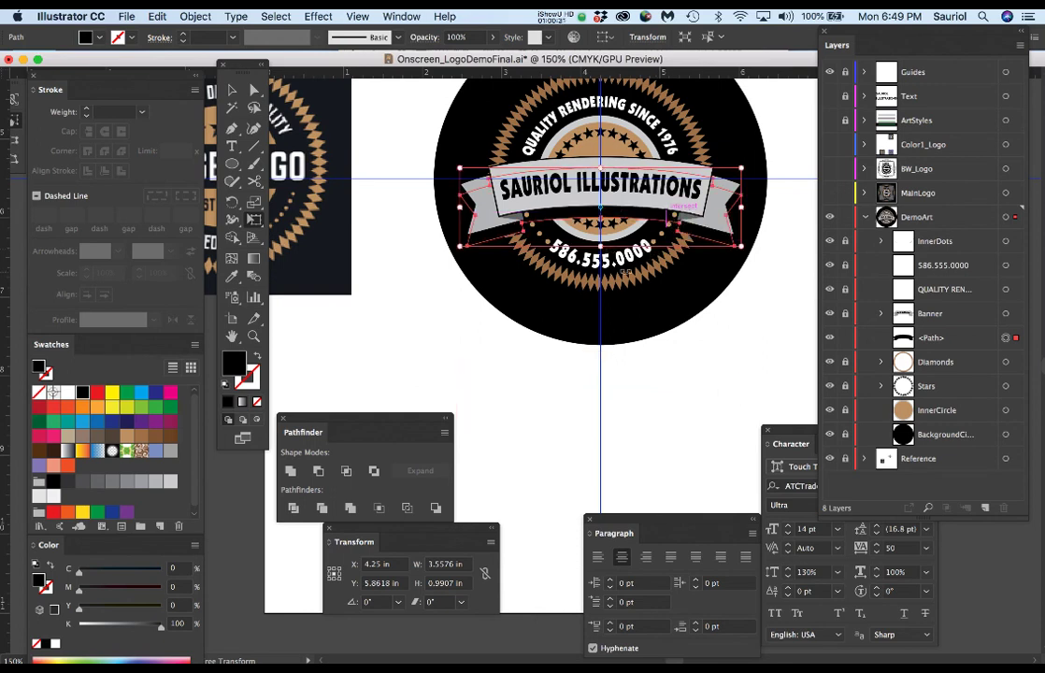
key(super+equal)
key(super+equal)
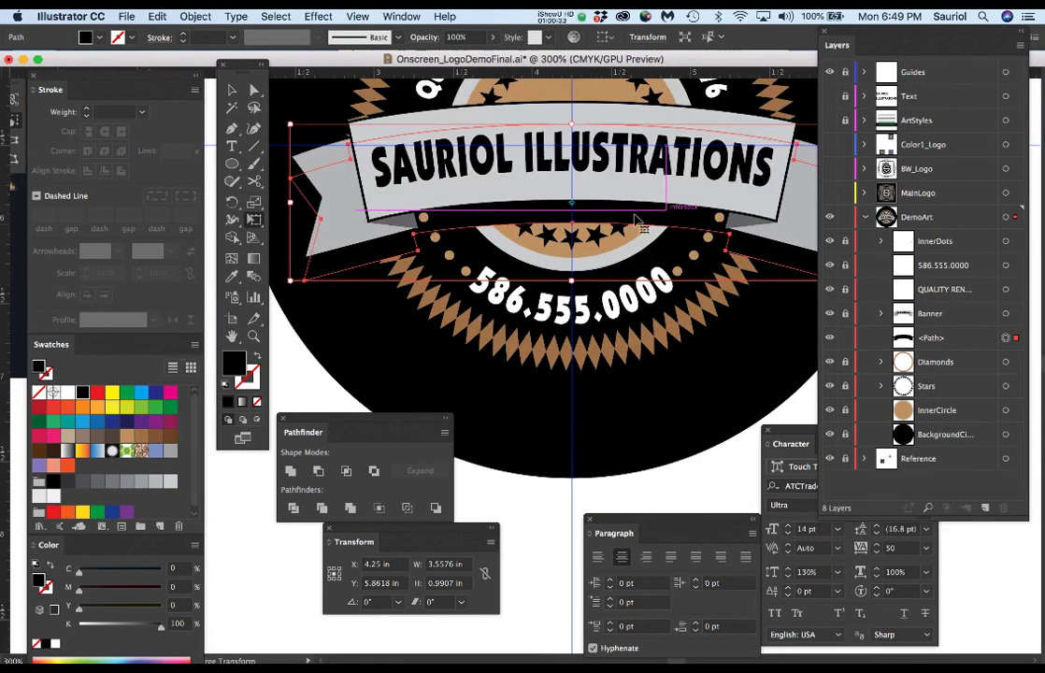
Try the black shadow shape at 20% and 40% opacity.
click(463, 37)
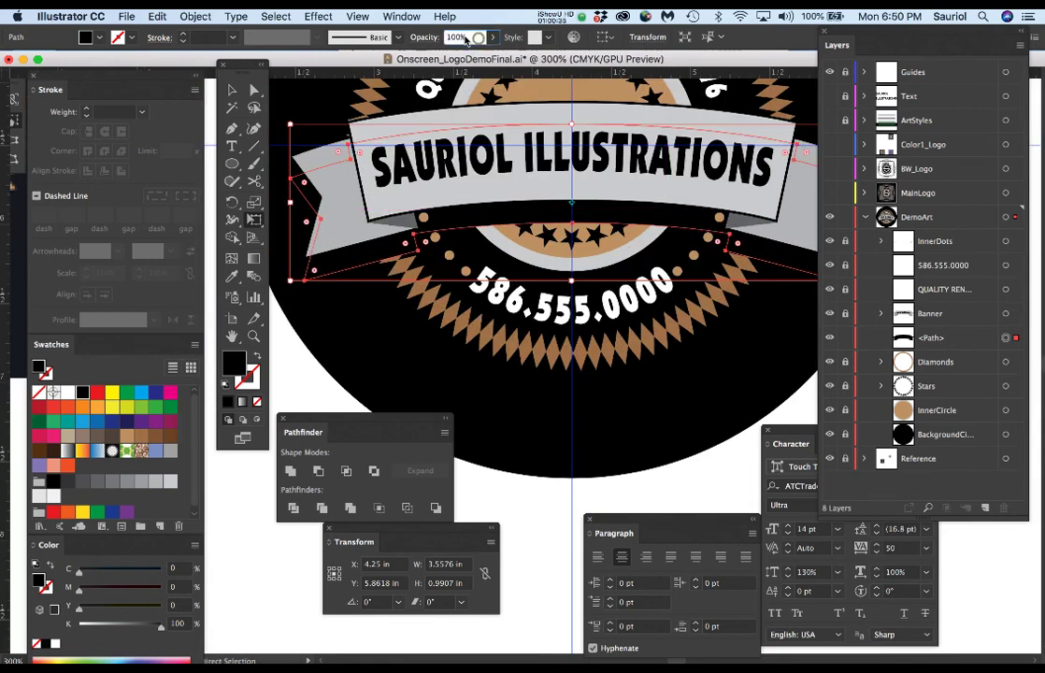
text(a)
text(20)
key(Return)
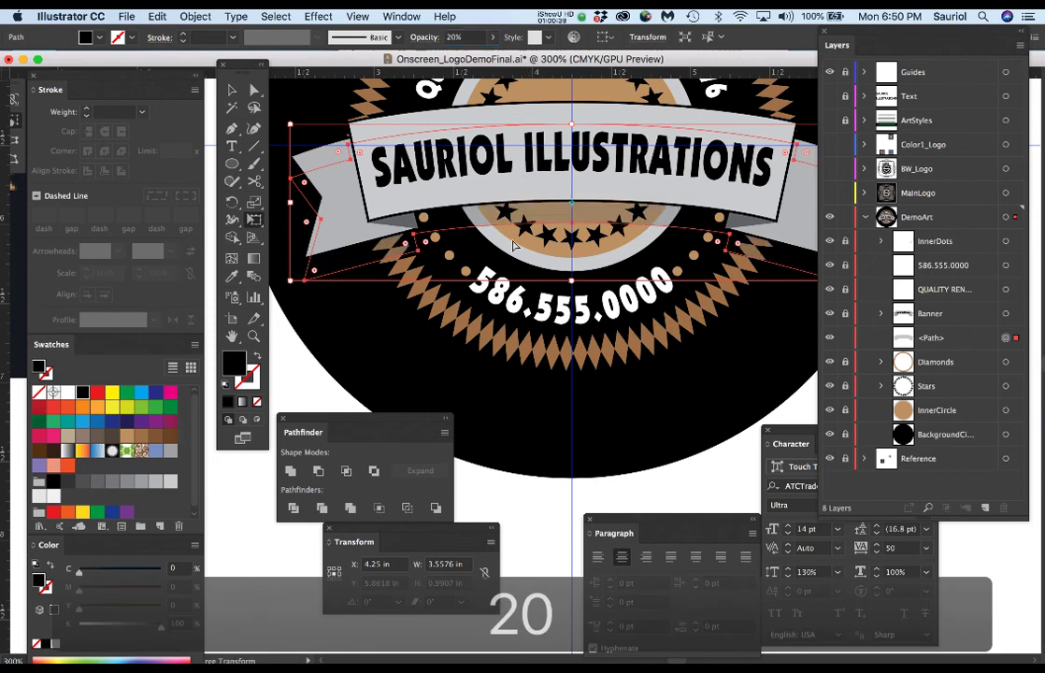
text(40)
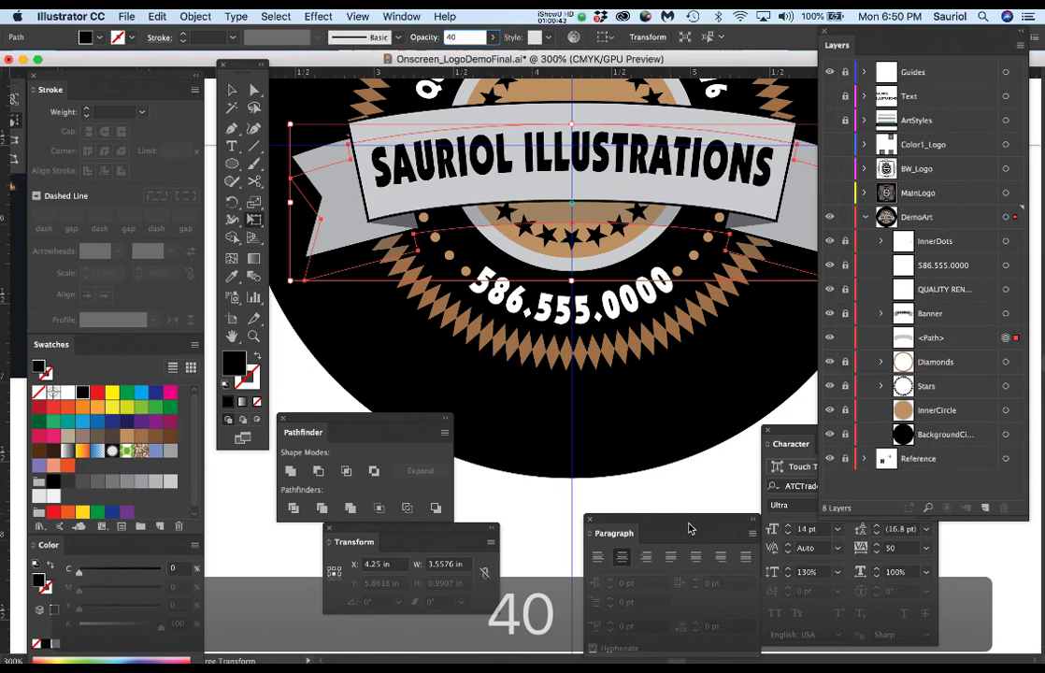
key(Return)
click(713, 494)
scroll(660, 357, down, 1)
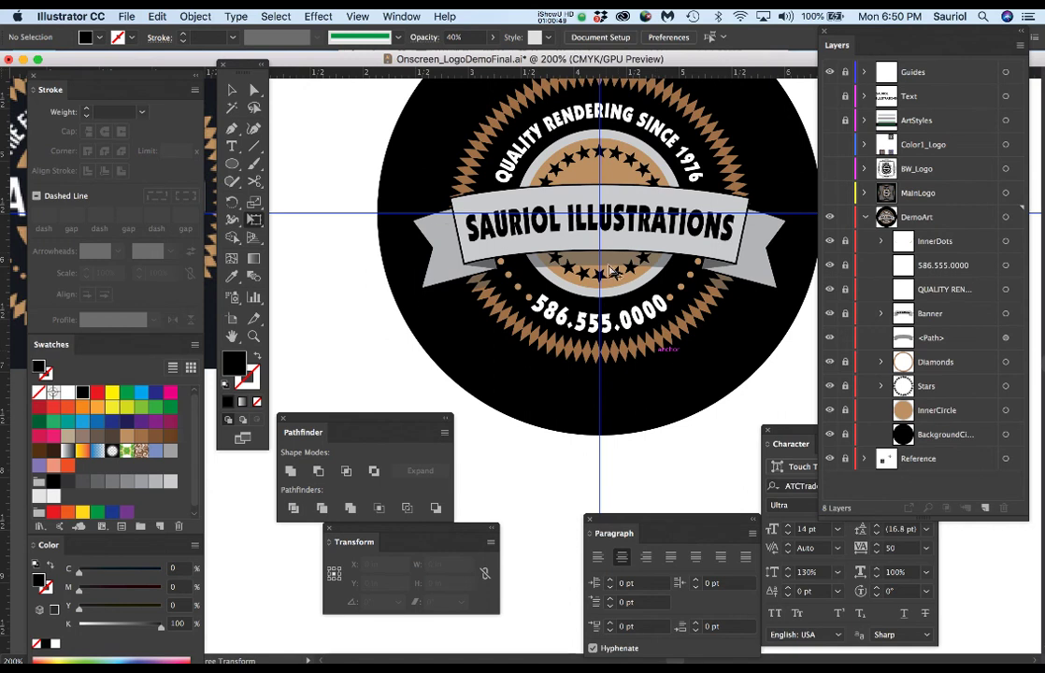
Set the shadow shape's opacity to 50% and hide the guides.
click(546, 231)
click(453, 38)
text(50)
key(Return)
key(super+semicolon)
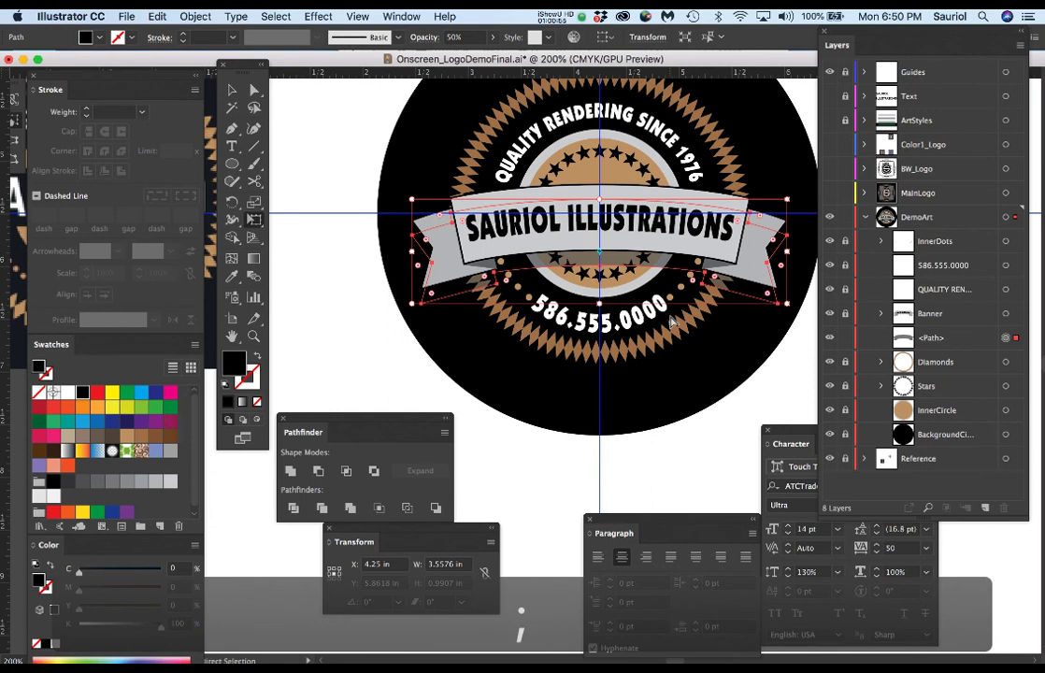
click(618, 458)
Examine the banner's shadow over the stars, dots and diamond ring, both close up and across the whole badge.
key(super+minus)
drag(650, 410, 618, 402)
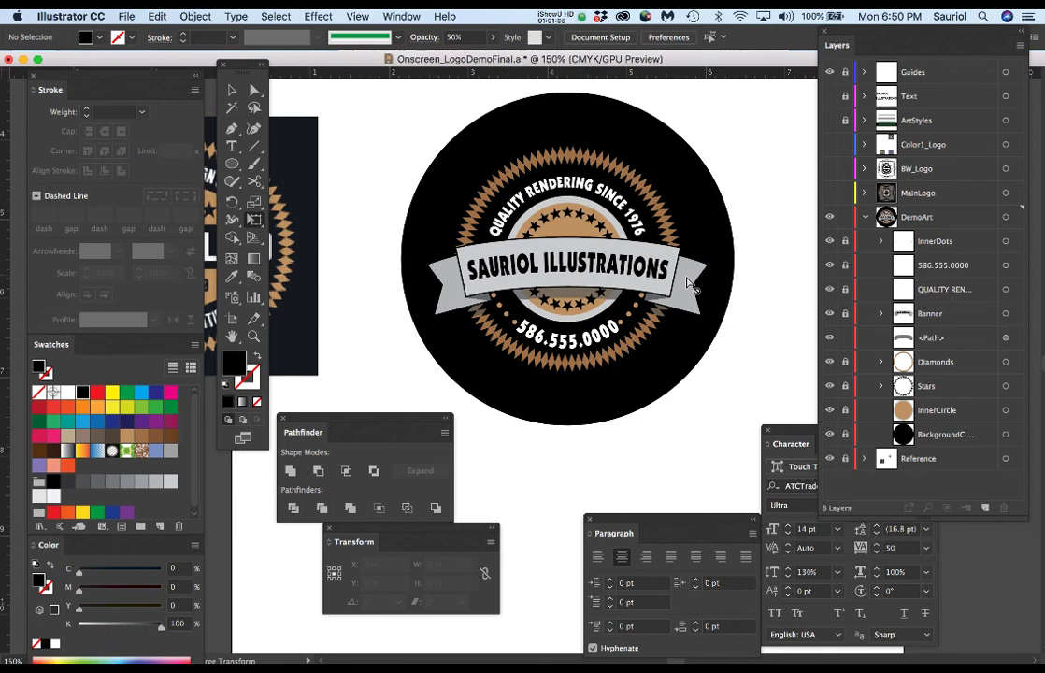
mouse_move(537, 285)
mouse_down()
mouse_move(712, 253)
mouse_move(539, 272)
mouse_up()
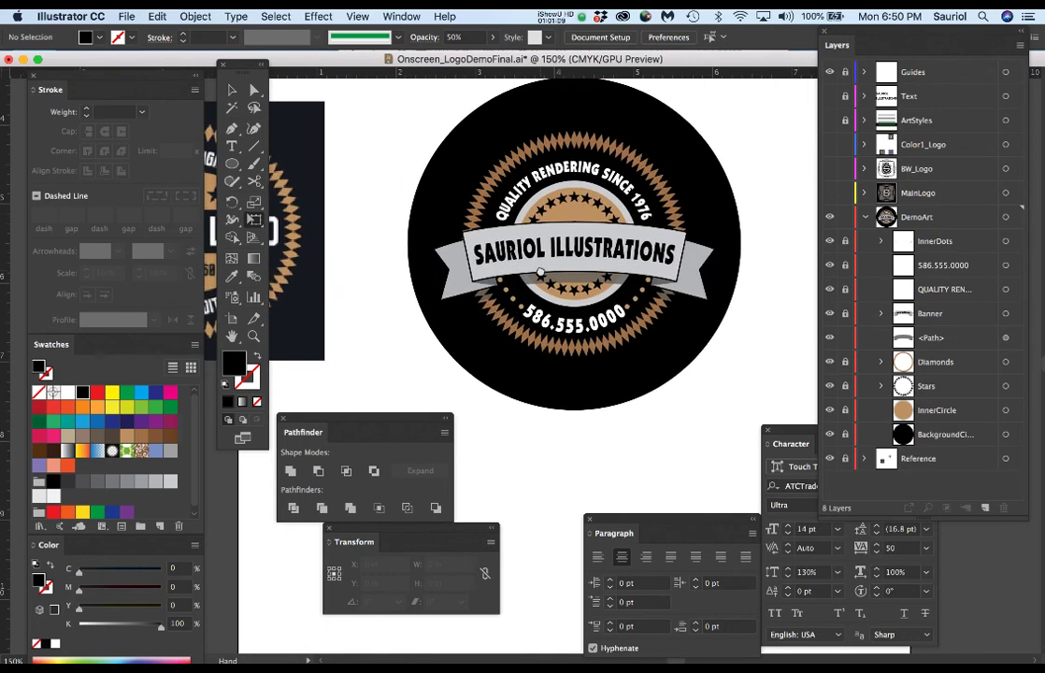
key(e)
scroll(593, 262, up, 1)
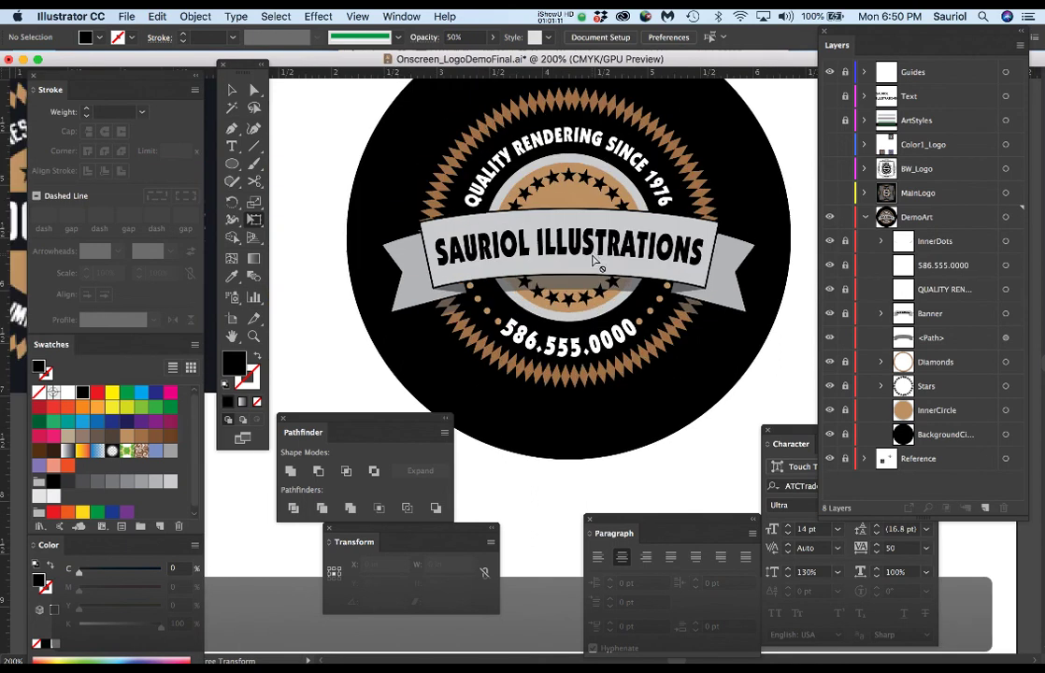
scroll(589, 234, up, 1)
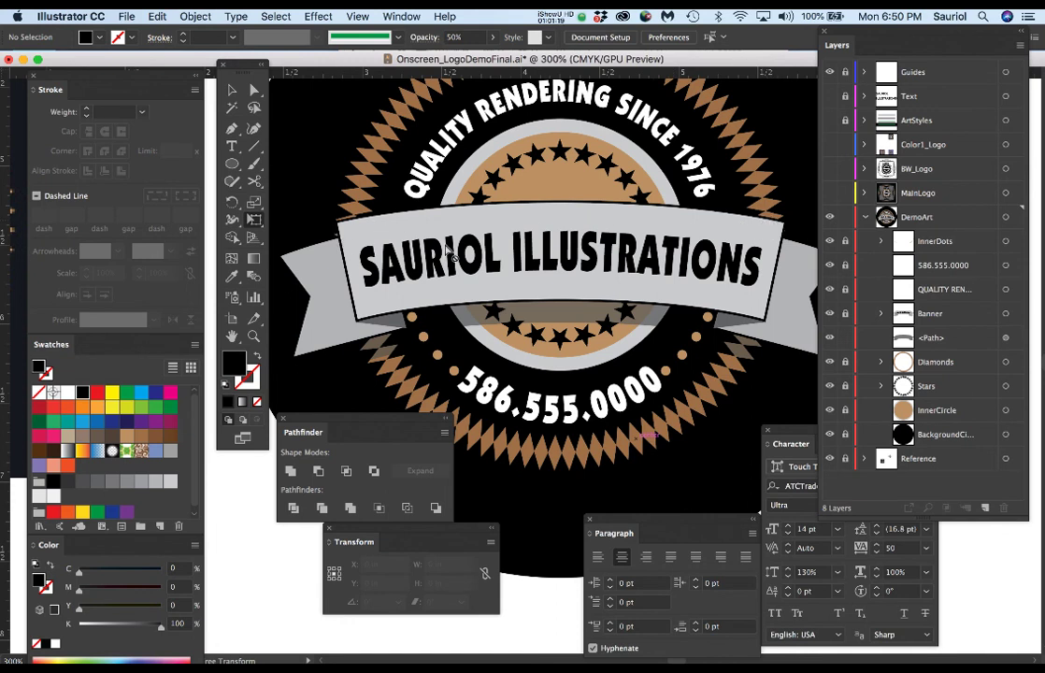
scroll(685, 292, down, 1)
scroll(679, 284, down, 2)
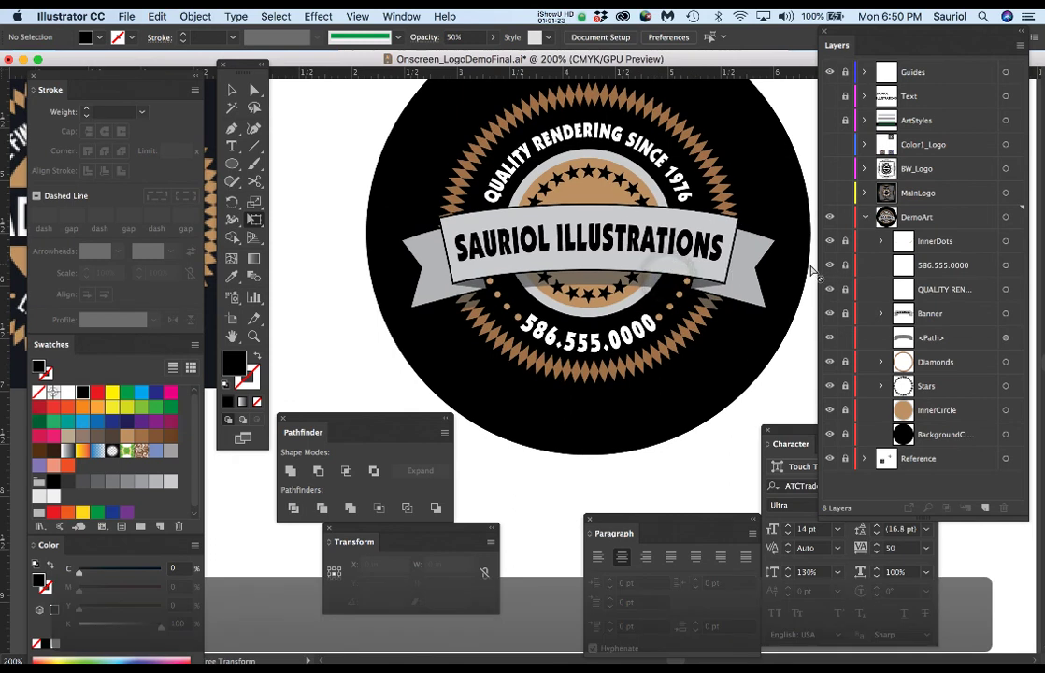
Select the shadow path together with the Banner group and scale both uniformly to 105%.
click(1005, 338)
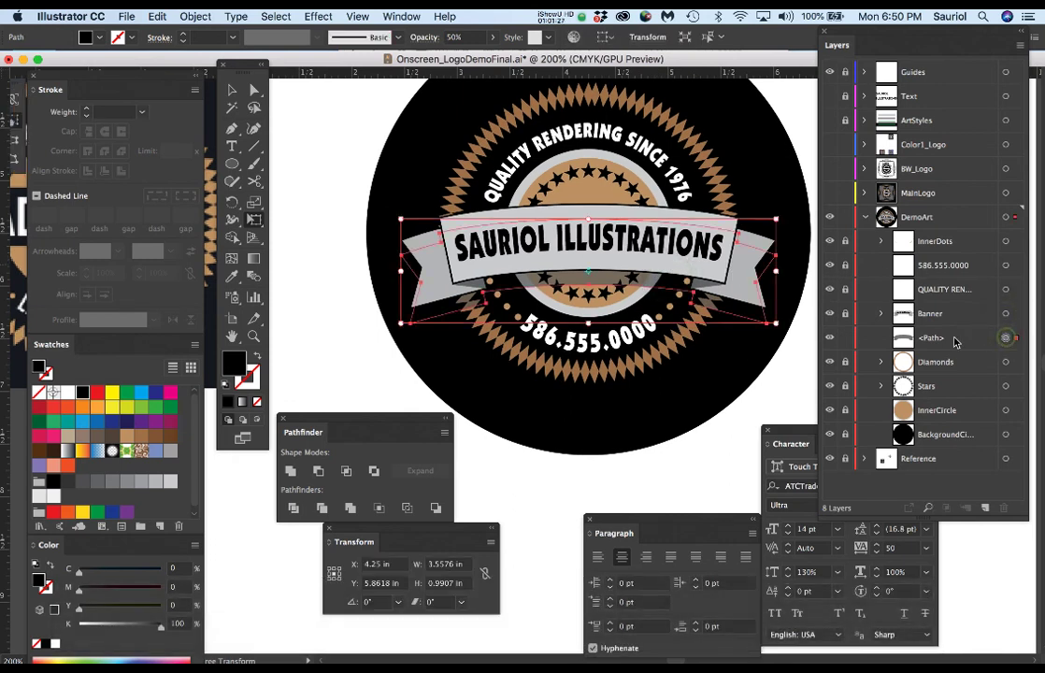
shift+click(1006, 318)
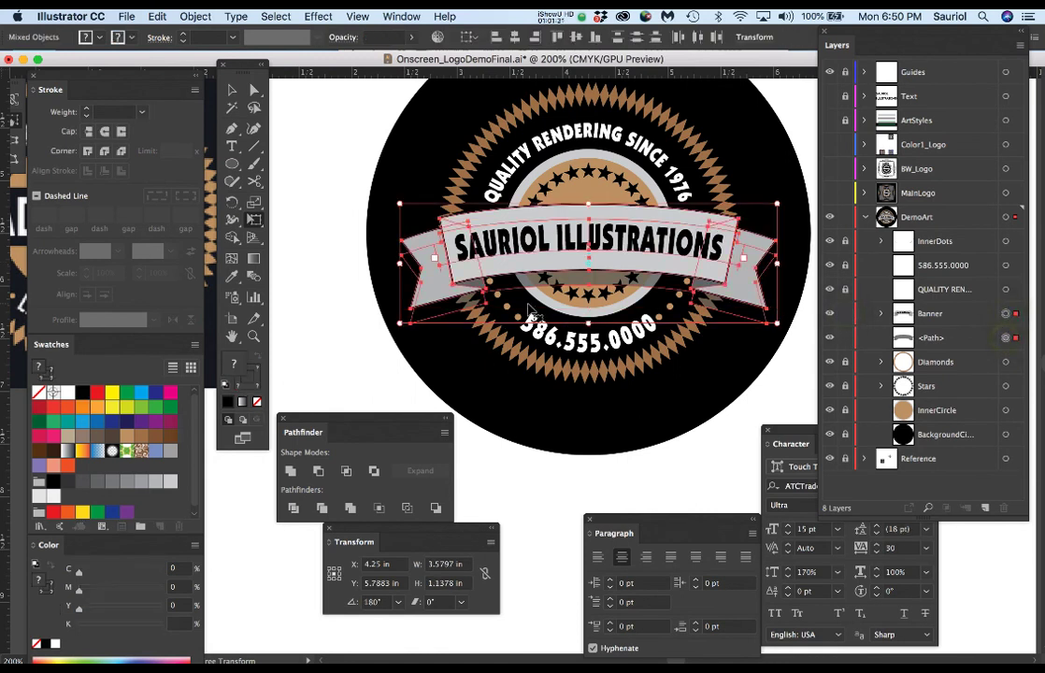
double_click(253, 201)
text(1)
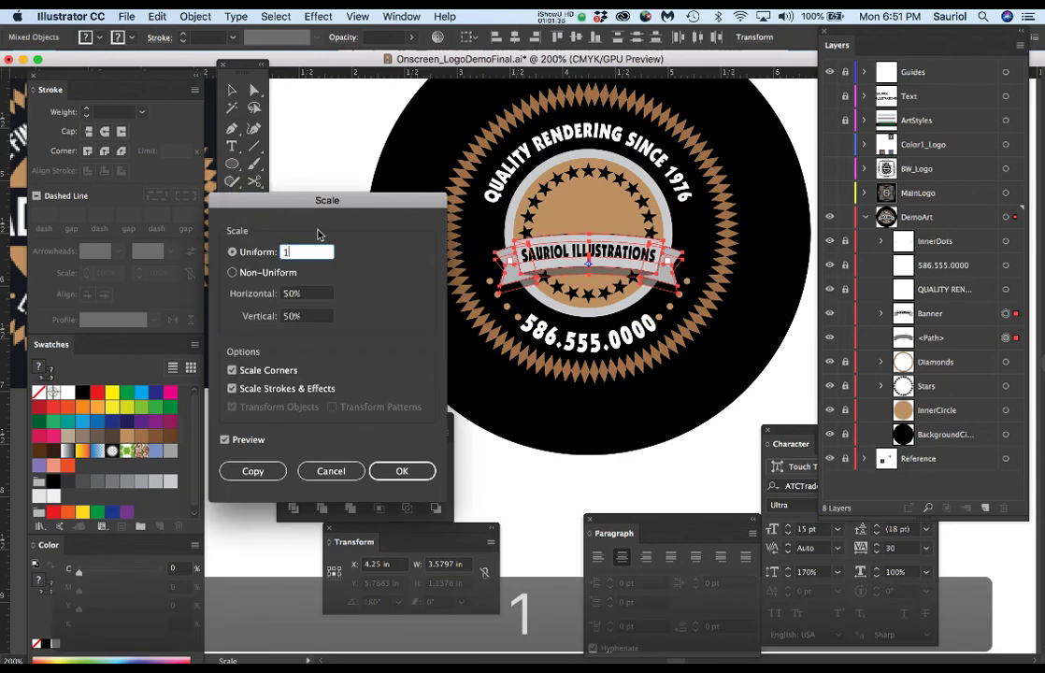
text(05)
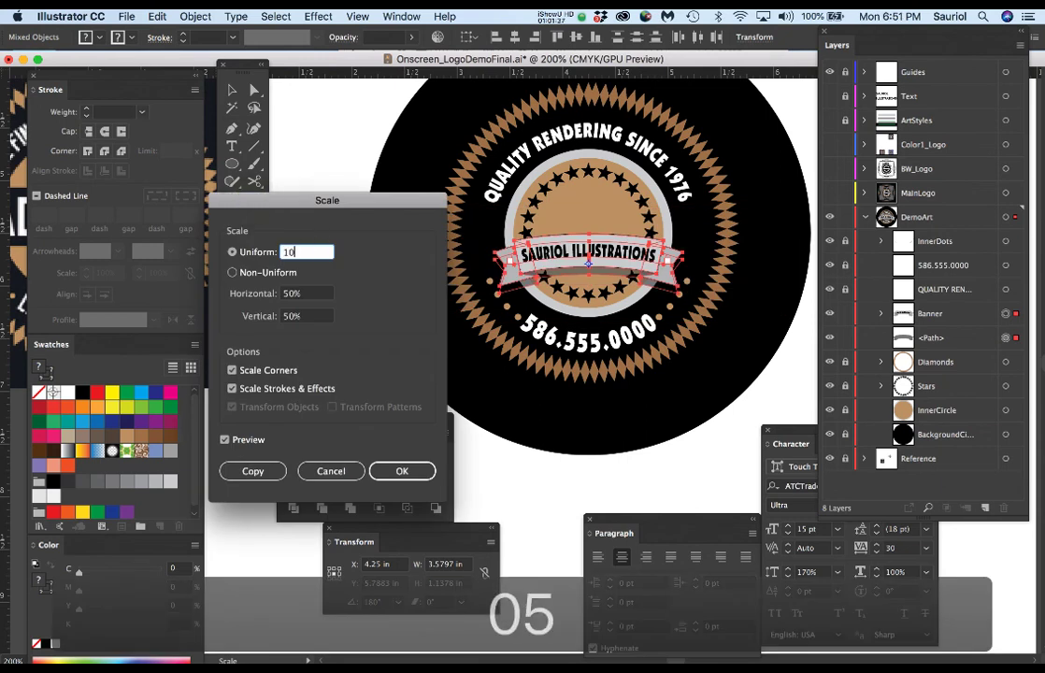
click(422, 479)
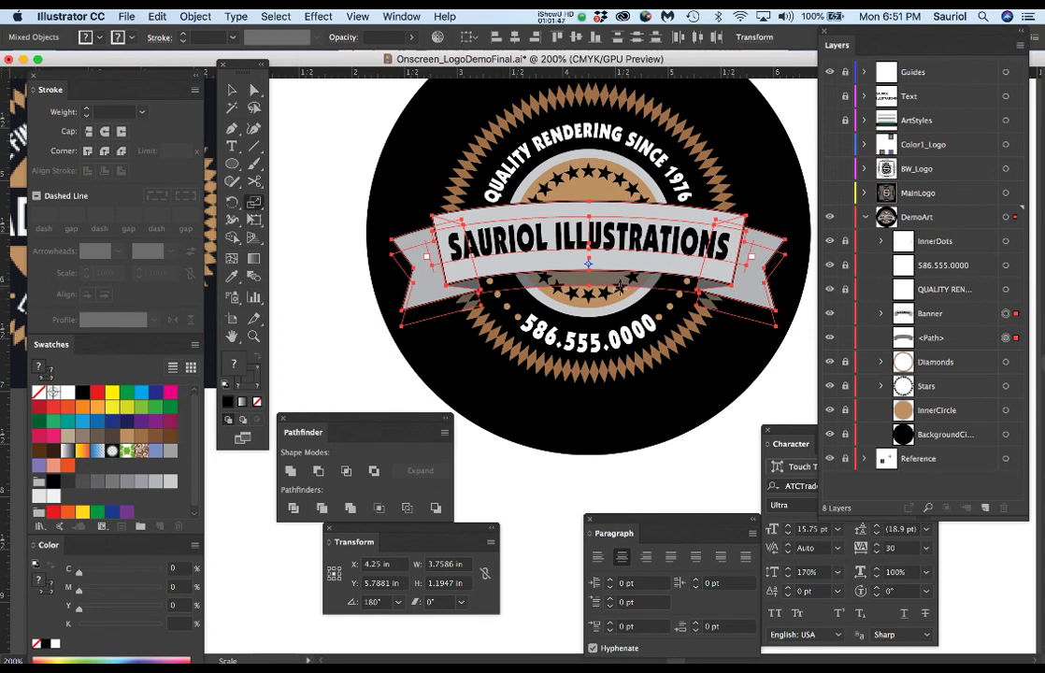
Move the enlarged banner and shadow slightly straight down, to about Y 5.84 in, and save the file.
key(e)
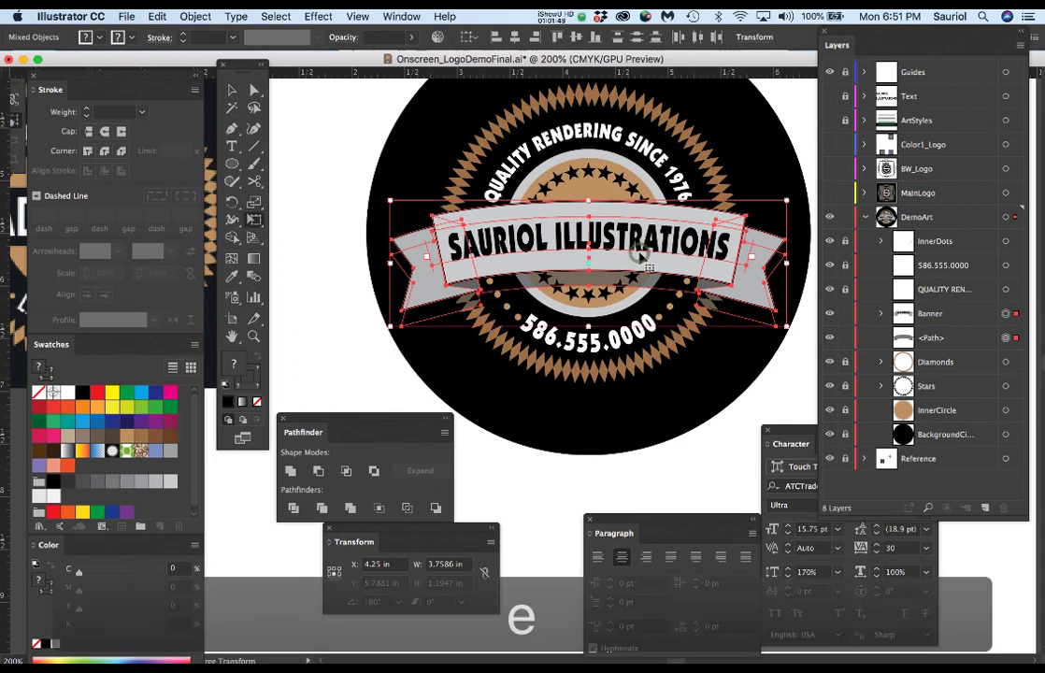
drag(641, 259, 640, 264)
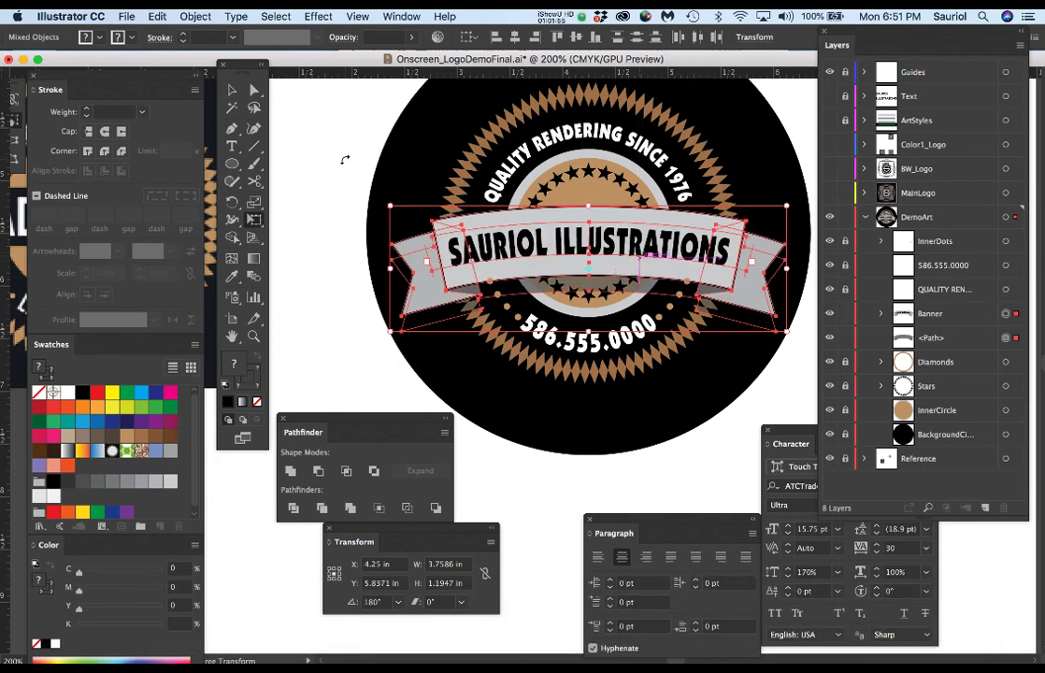
click(345, 160)
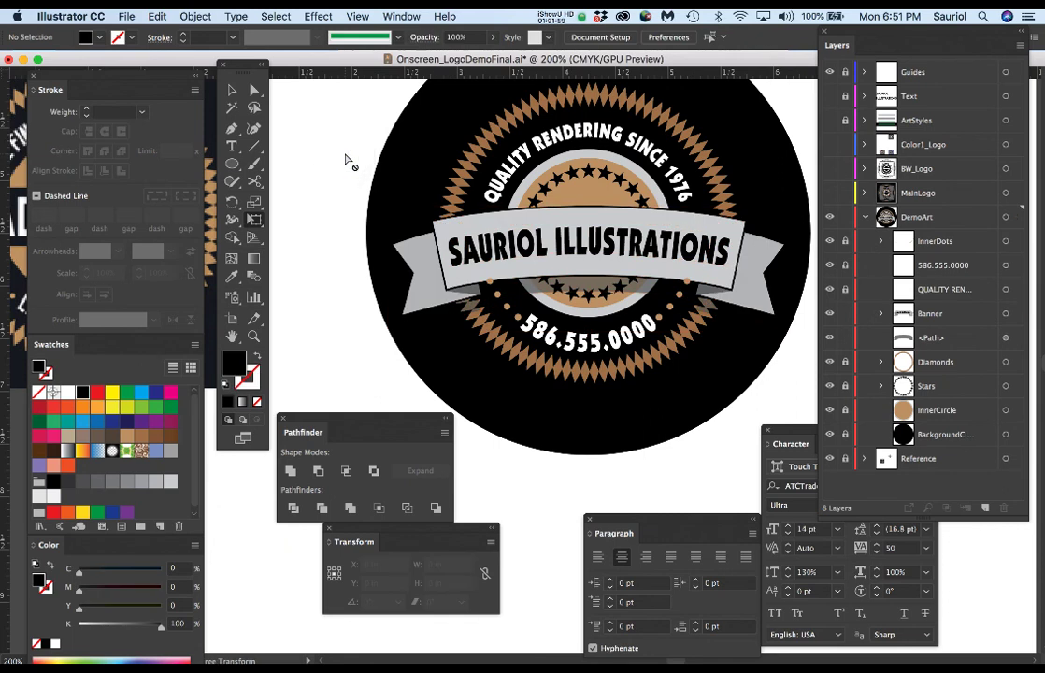
key(super+s)
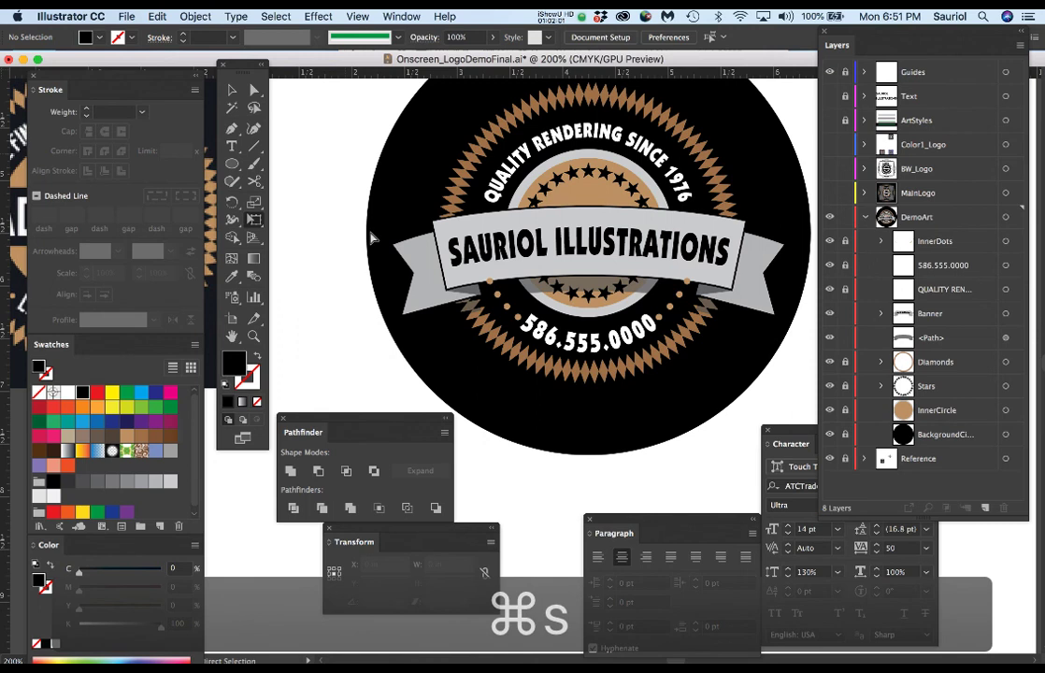
Switch to LogoDemoFinal.pdf in Acrobat and compare its five logo versions with the badge artwork behind the window.
scroll(573, 337, down, 3)
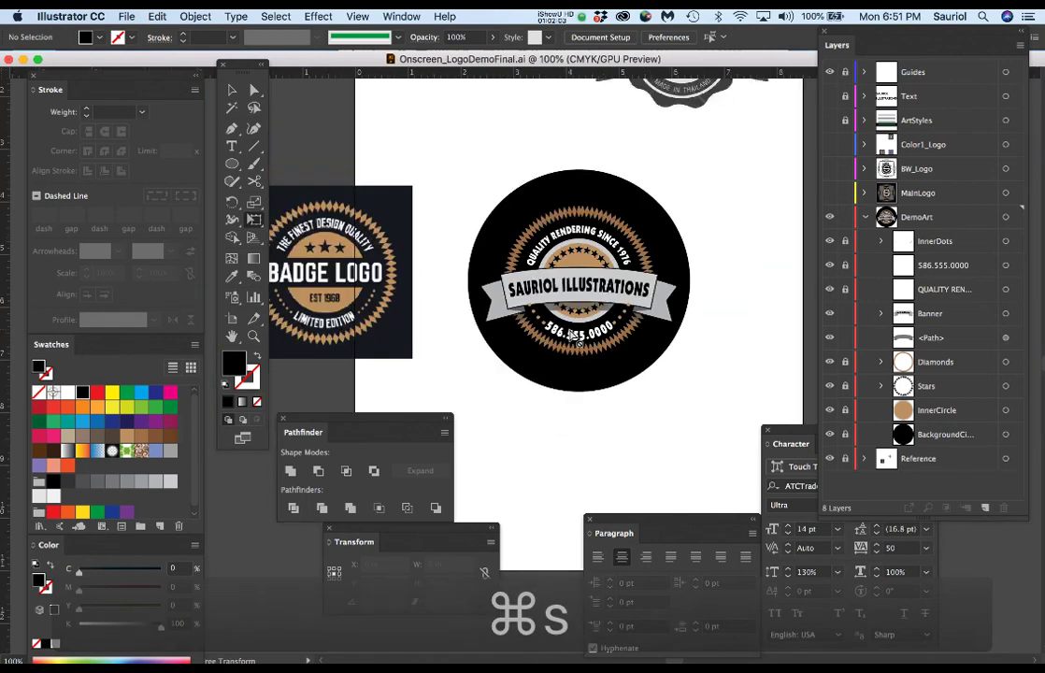
scroll(588, 329, down, 1)
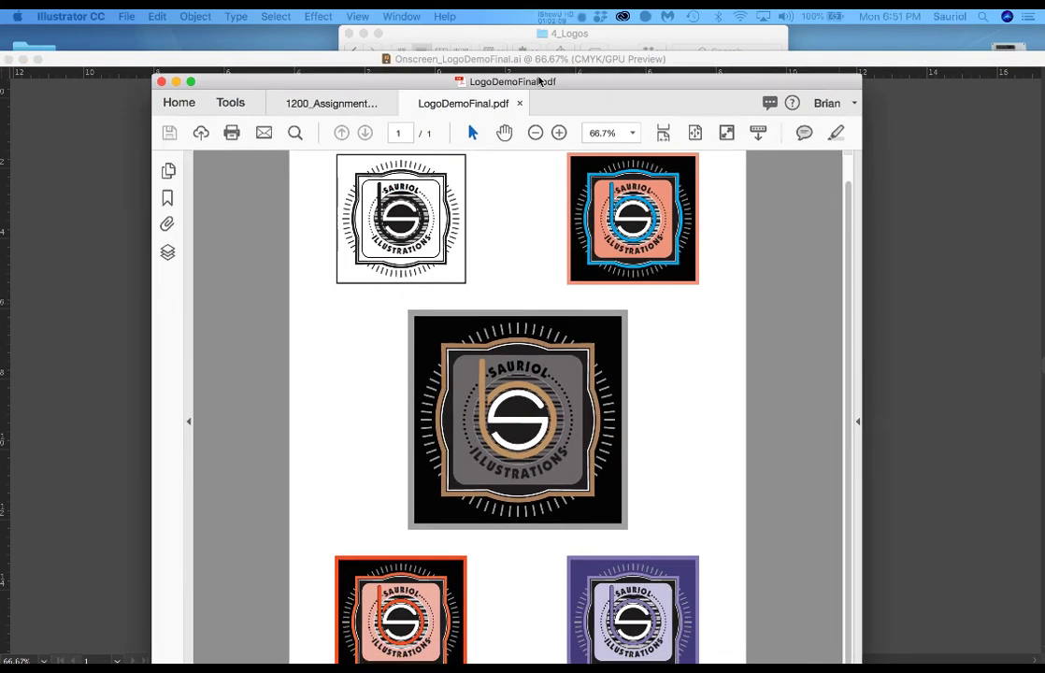
drag(539, 81, 541, 38)
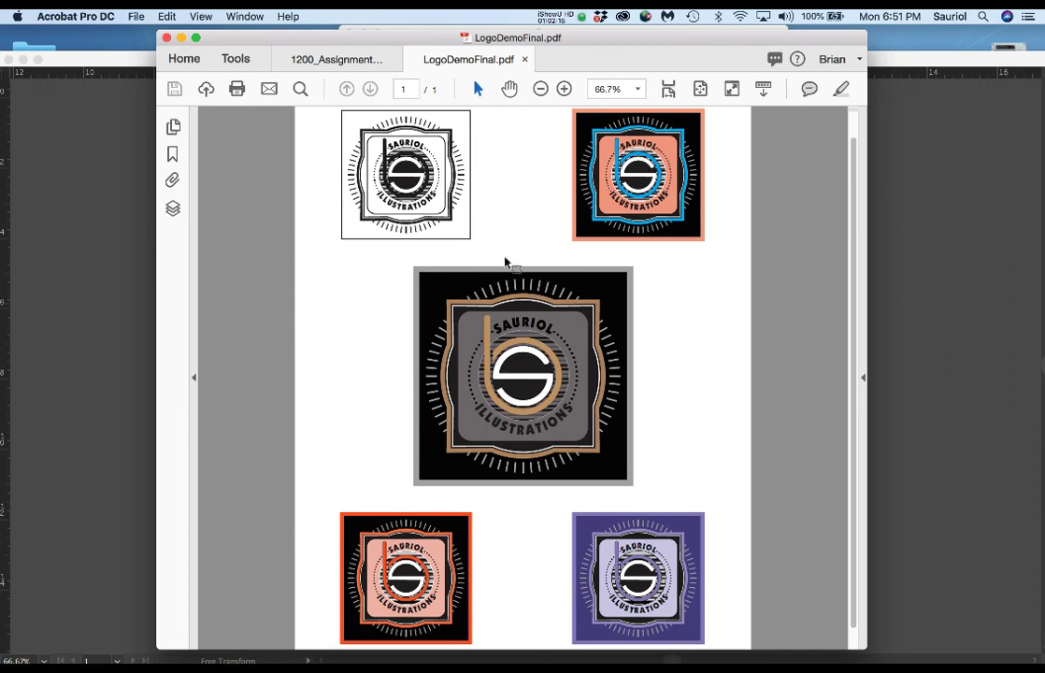
drag(450, 39, 568, 441)
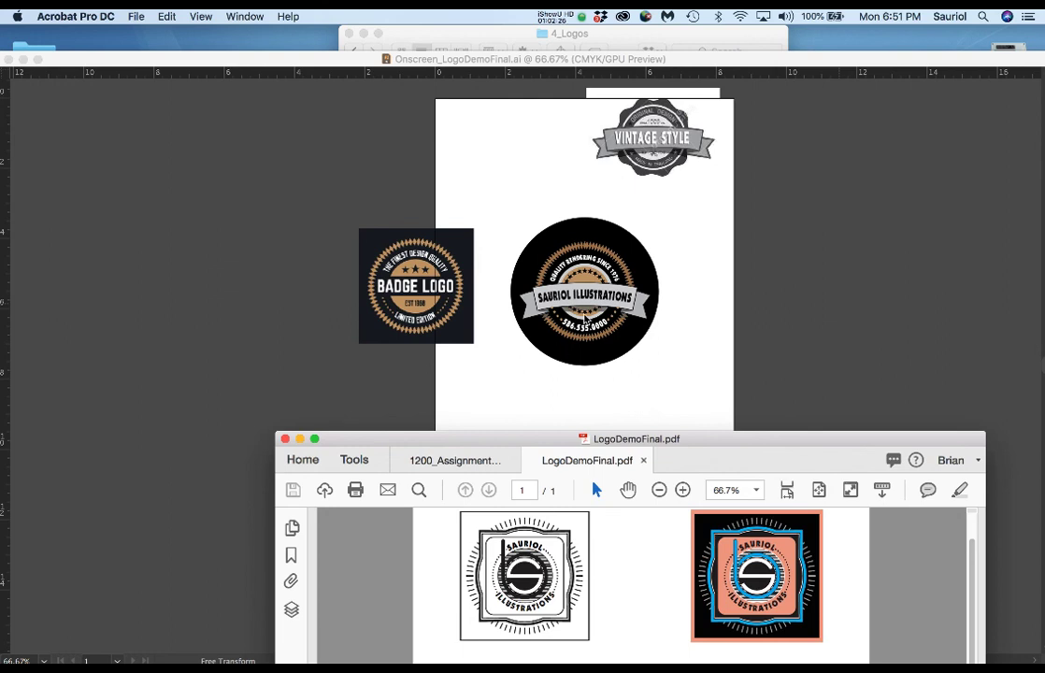
drag(690, 439, 567, 36)
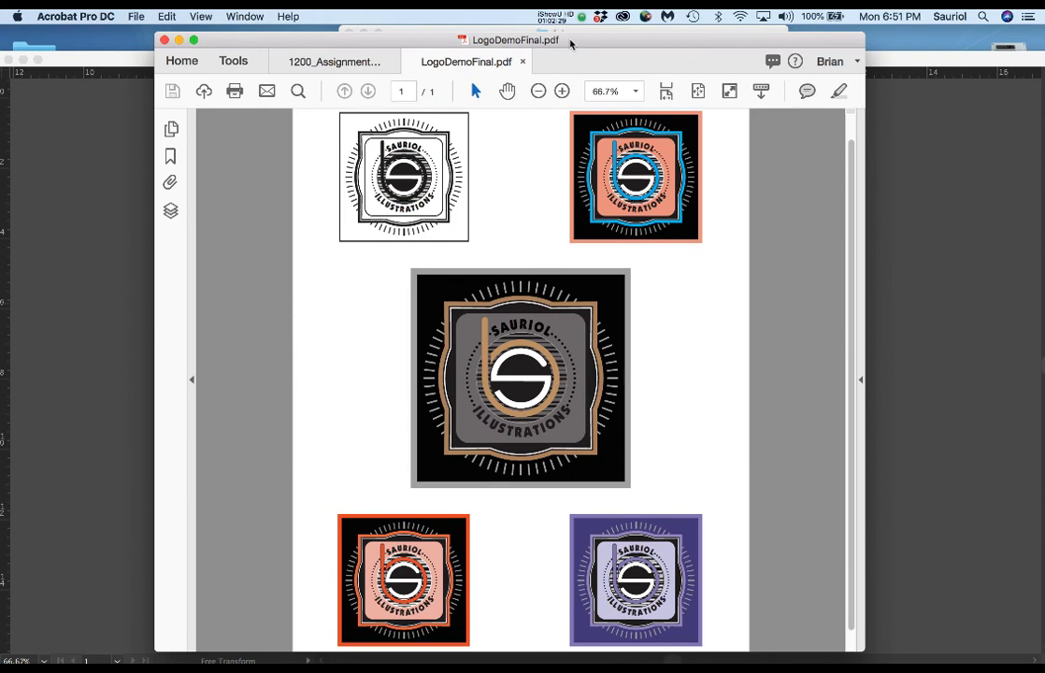
Switch to the 4_Logos folder in Finder, preview the images from Example1.jpg to Example4.jpg, and return to the PDF.
click(561, 29)
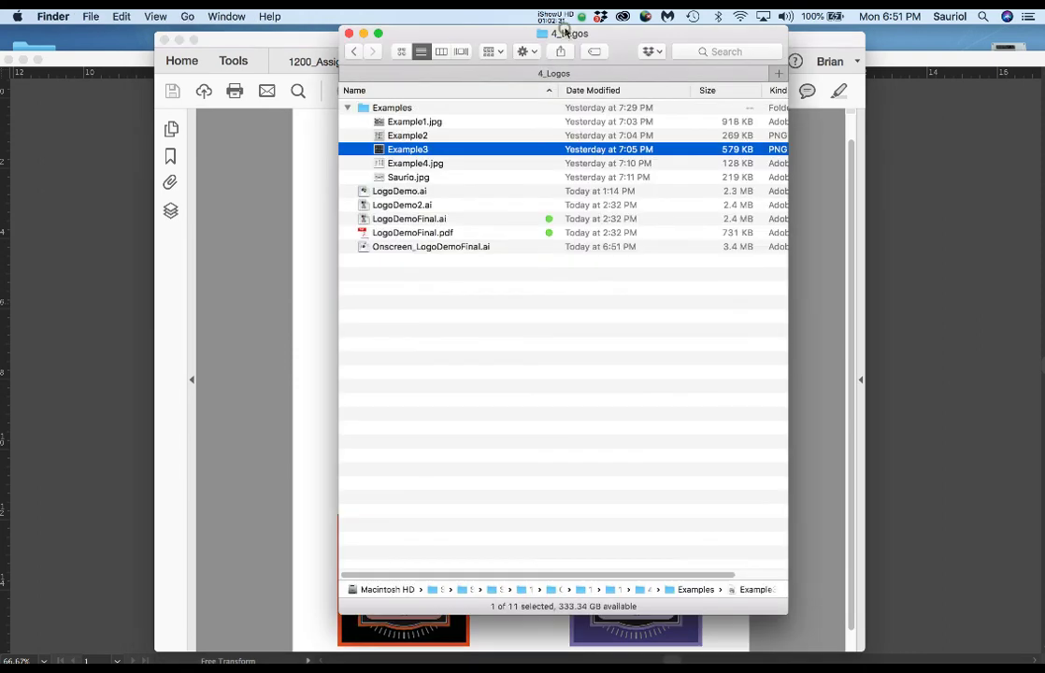
click(406, 122)
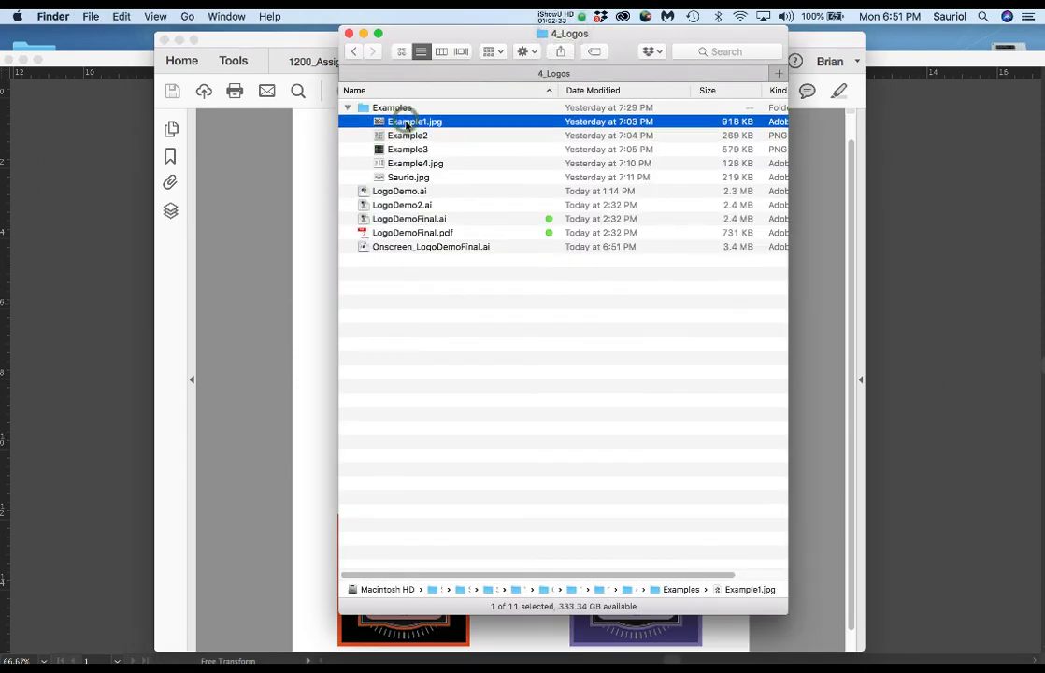
key(space)
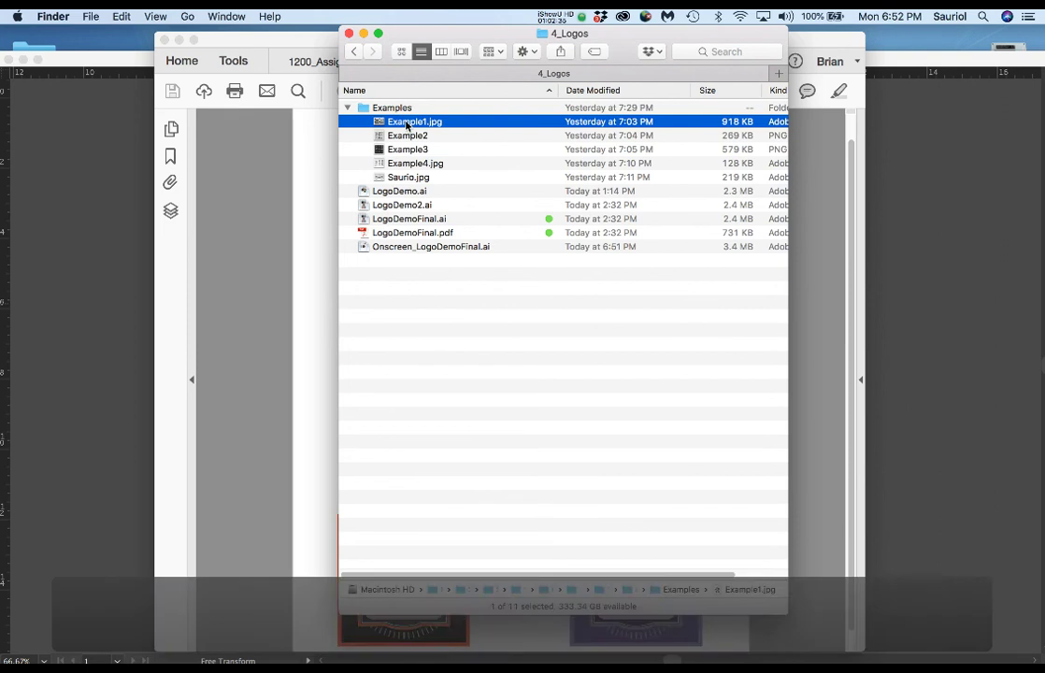
key(Down)
key(Down)
key(Down)
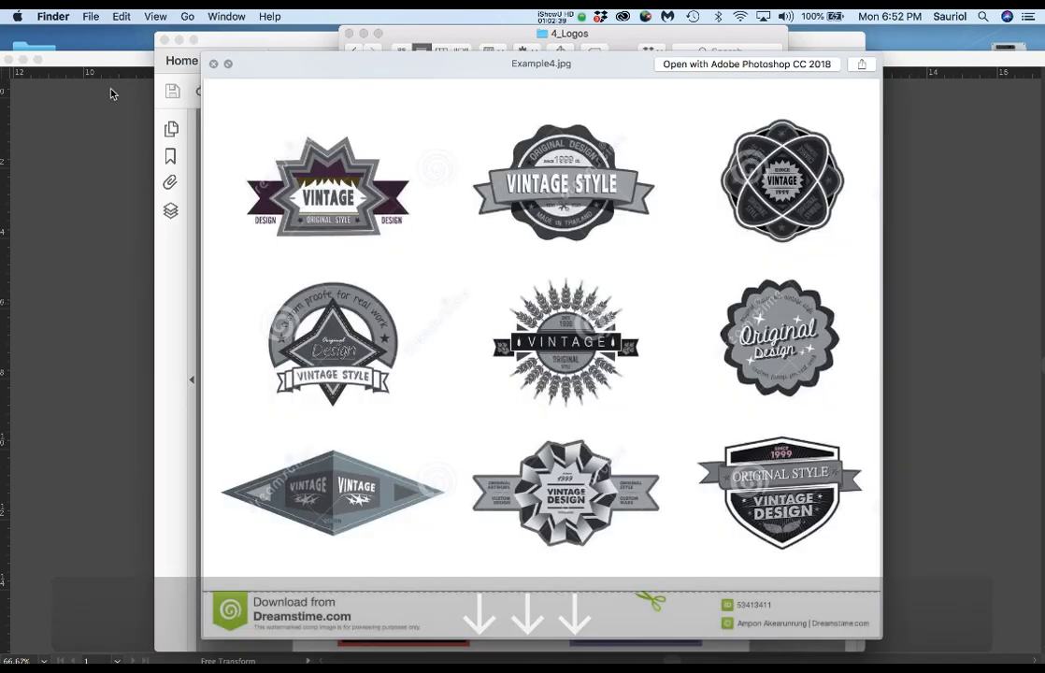
click(214, 64)
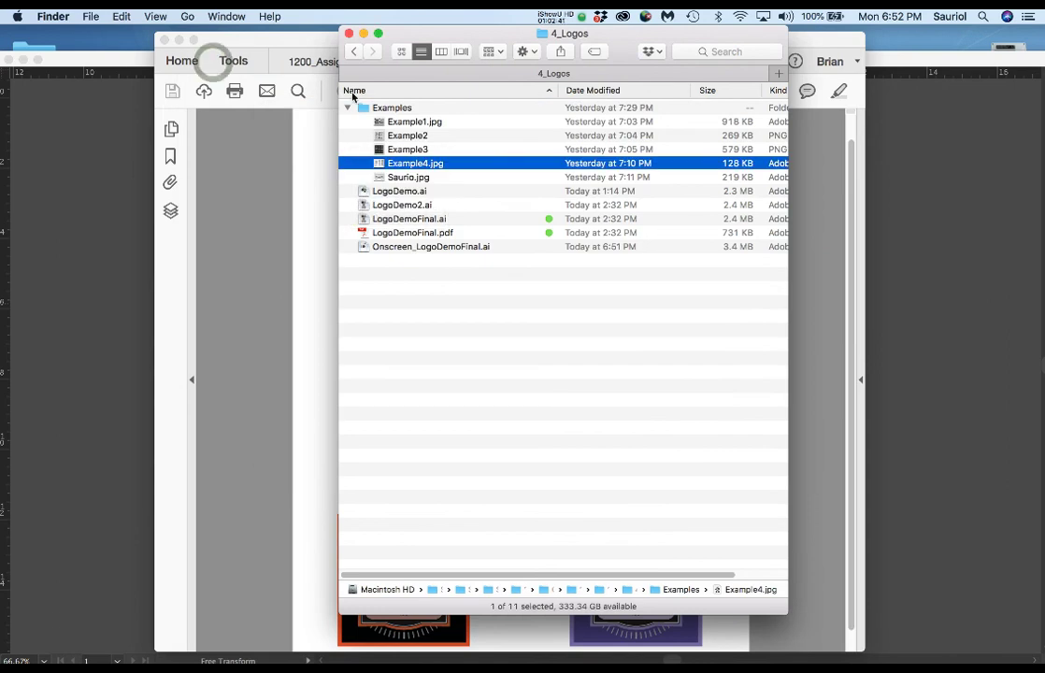
click(397, 33)
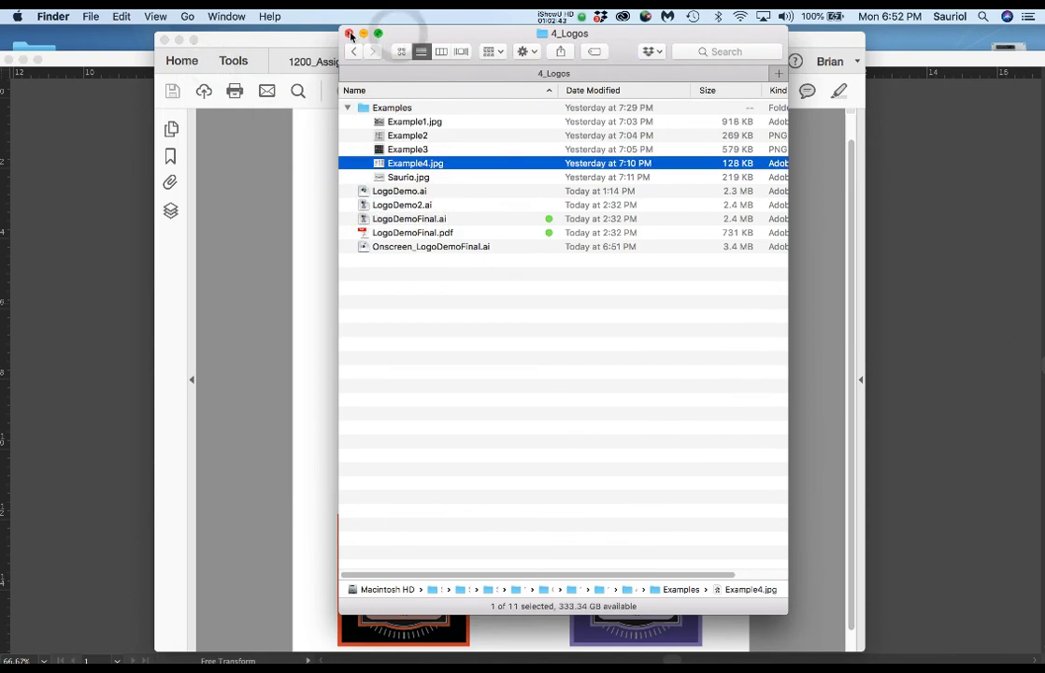
click(362, 35)
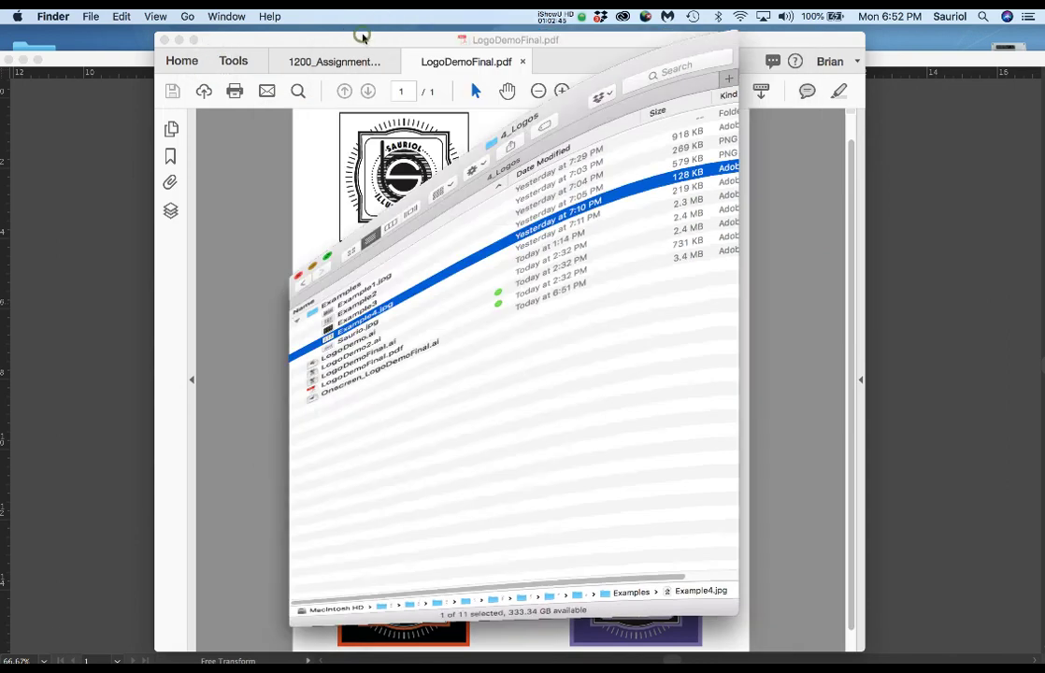
click(251, 506)
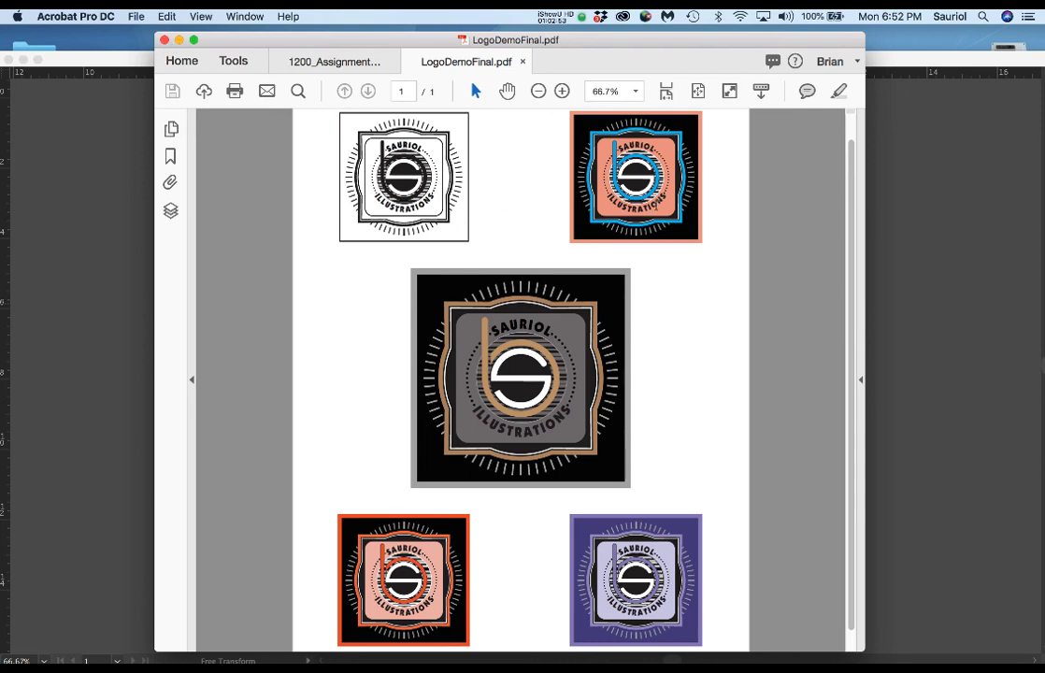
Put LogoDemoFinal.pdf away, switch back to the badge artwork in Illustrator, and hide the Reference layer.
click(179, 40)
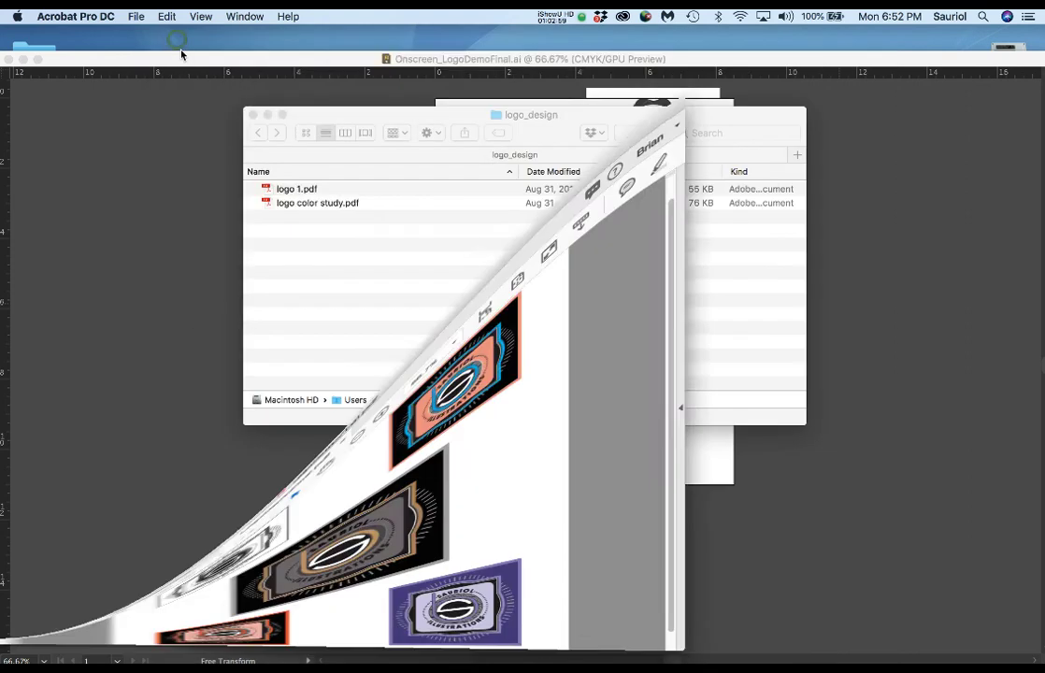
click(362, 508)
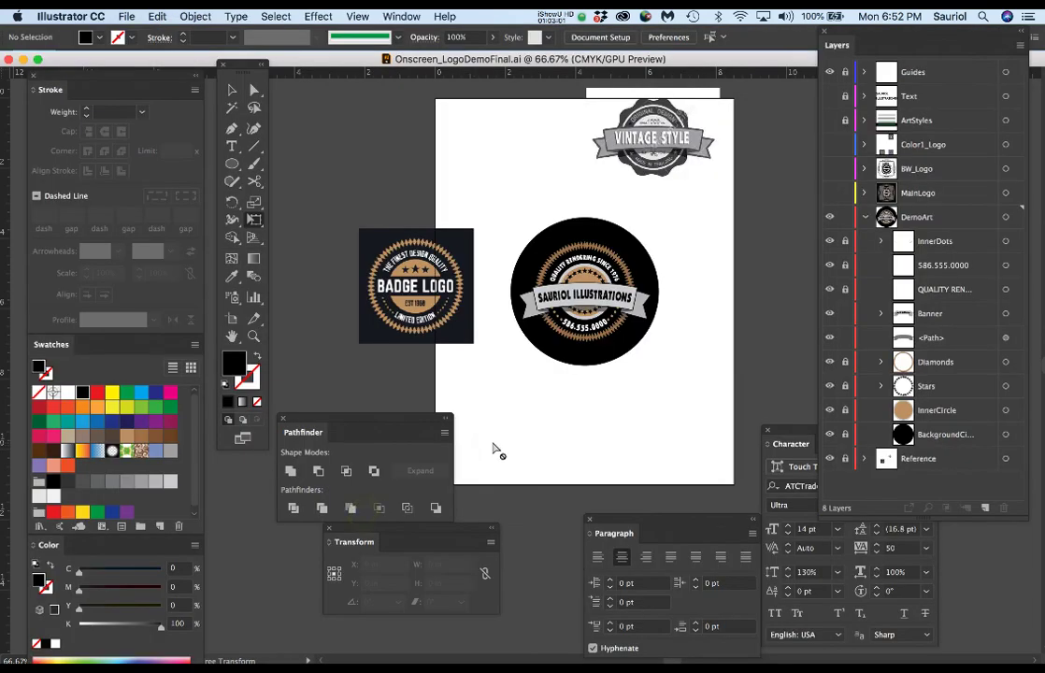
click(829, 460)
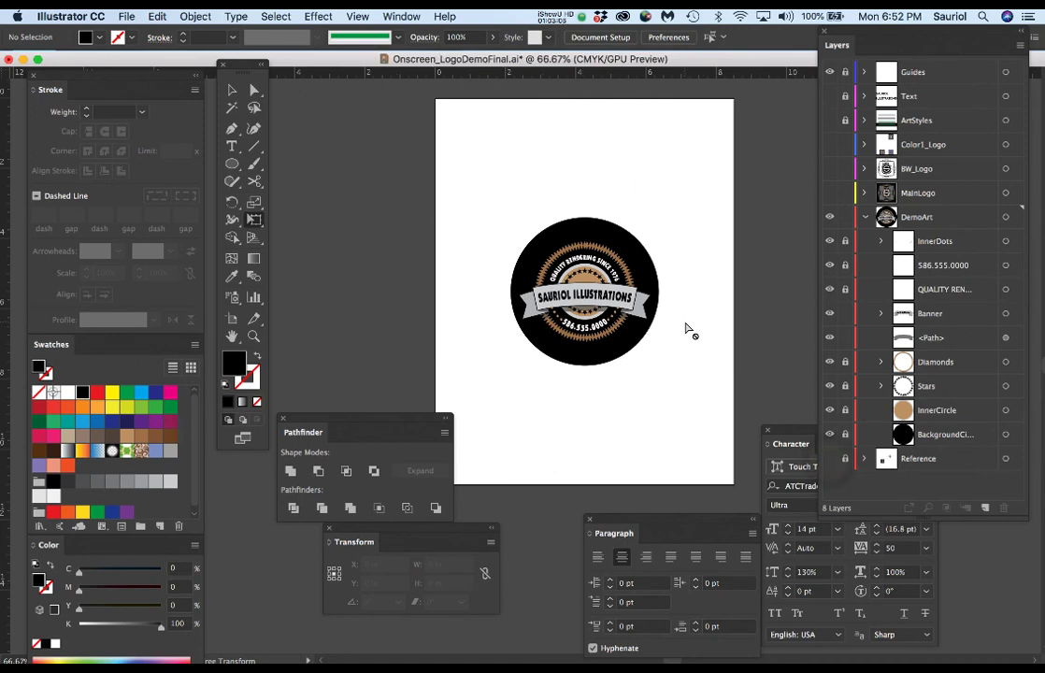
scroll(625, 350, up, 1)
key(super)
click(624, 359)
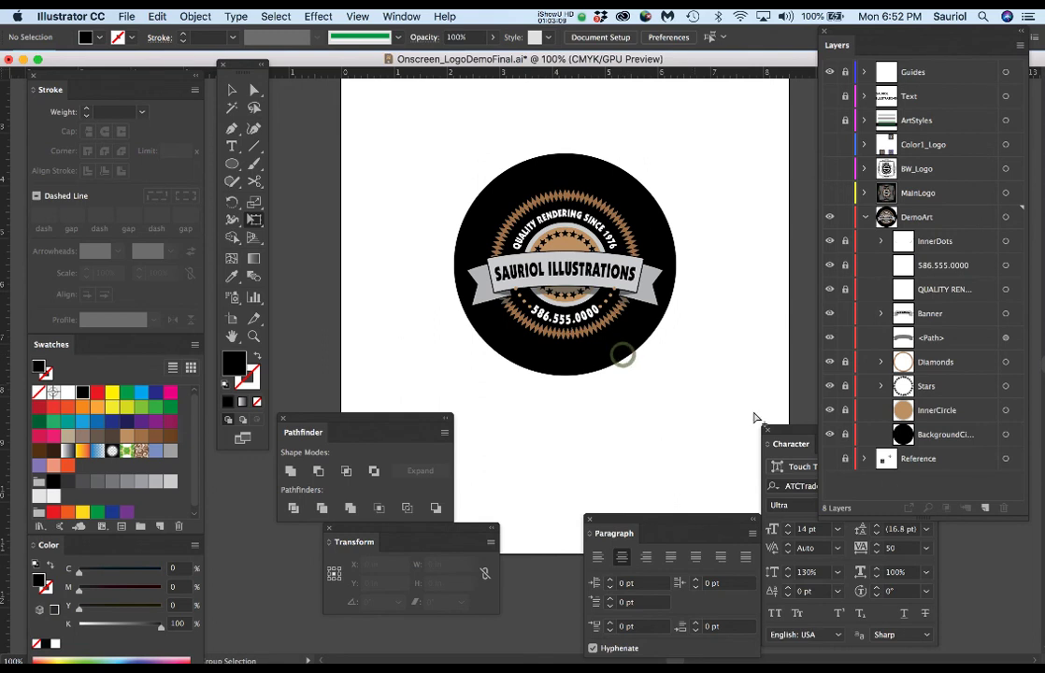
Unlock the black background circle of the badge, select it, and hide it.
click(845, 433)
click(1005, 436)
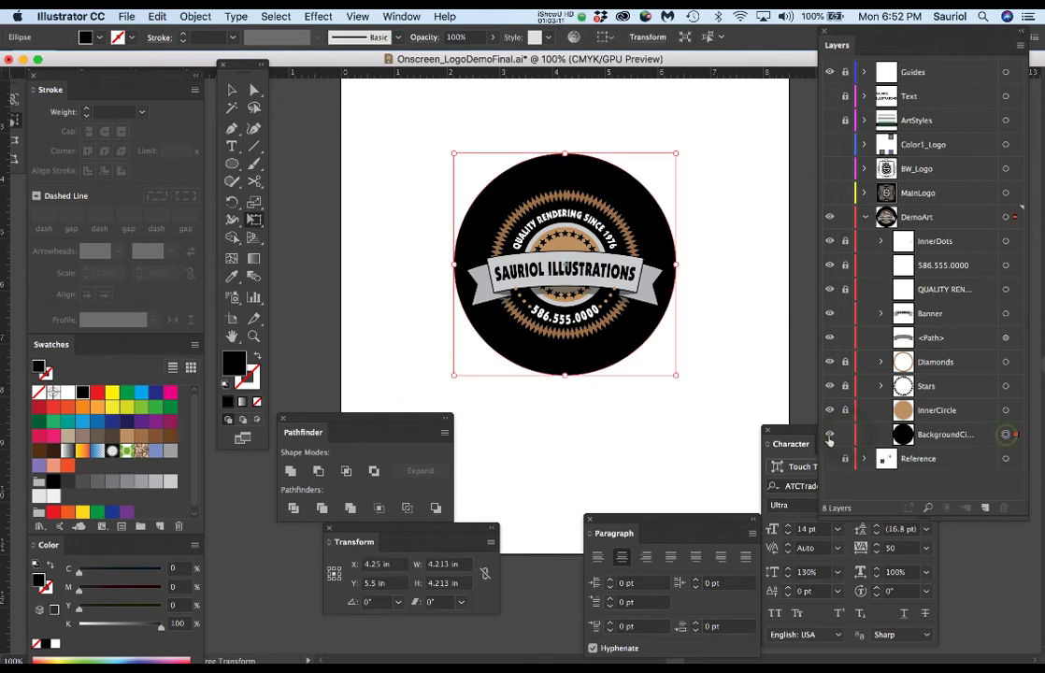
key(super+3)
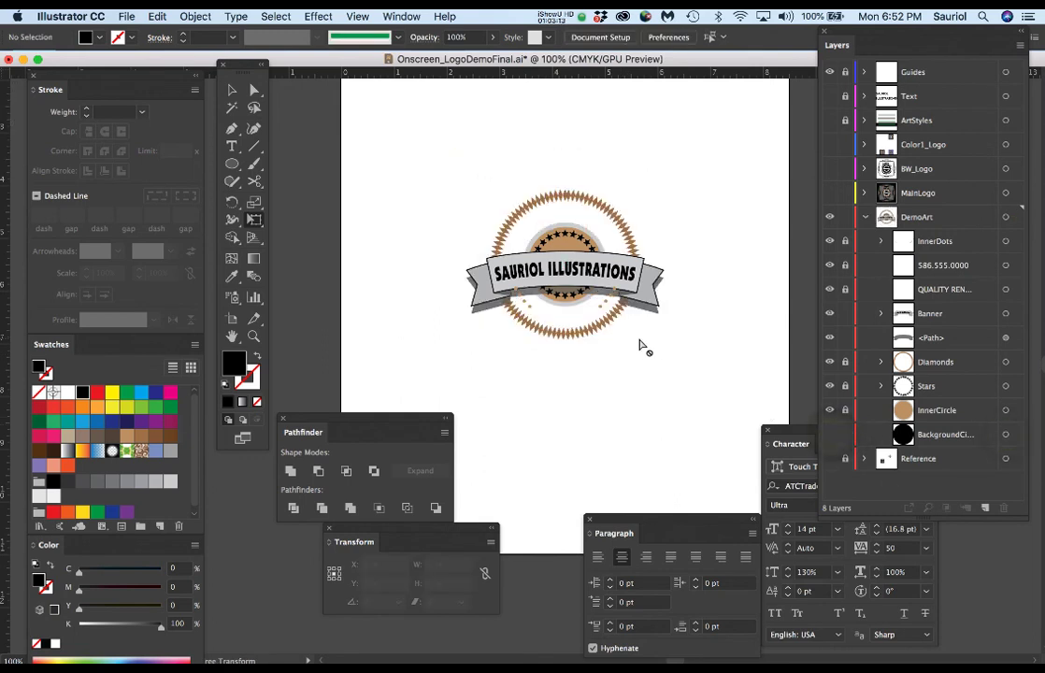
Draw a black rectangle about 4.06 in wide and 3.31 in high around the badge and stack it directly below InnerCircle.
key(m)
mouse_move(457, 174)
mouse_down()
mouse_move(537, 345)
mouse_move(670, 347)
mouse_up()
drag(955, 243, 850, 408)
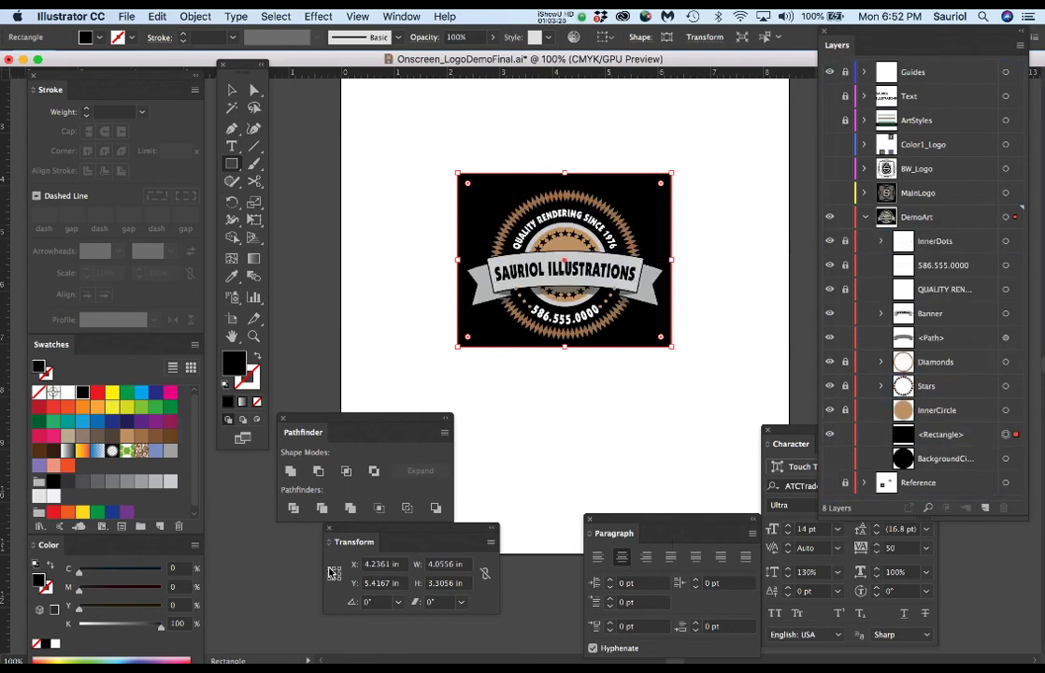
Position the rectangle's center at X 4.25 in and Y 5.5 in.
drag(376, 535, 590, 432)
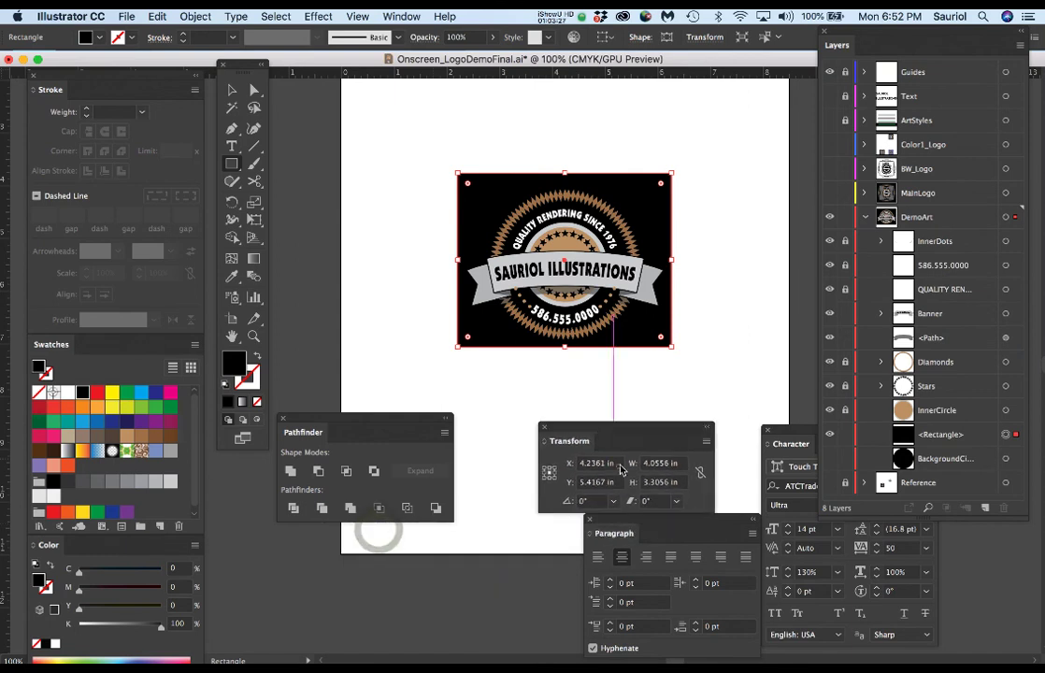
click(617, 462)
text(4.25)
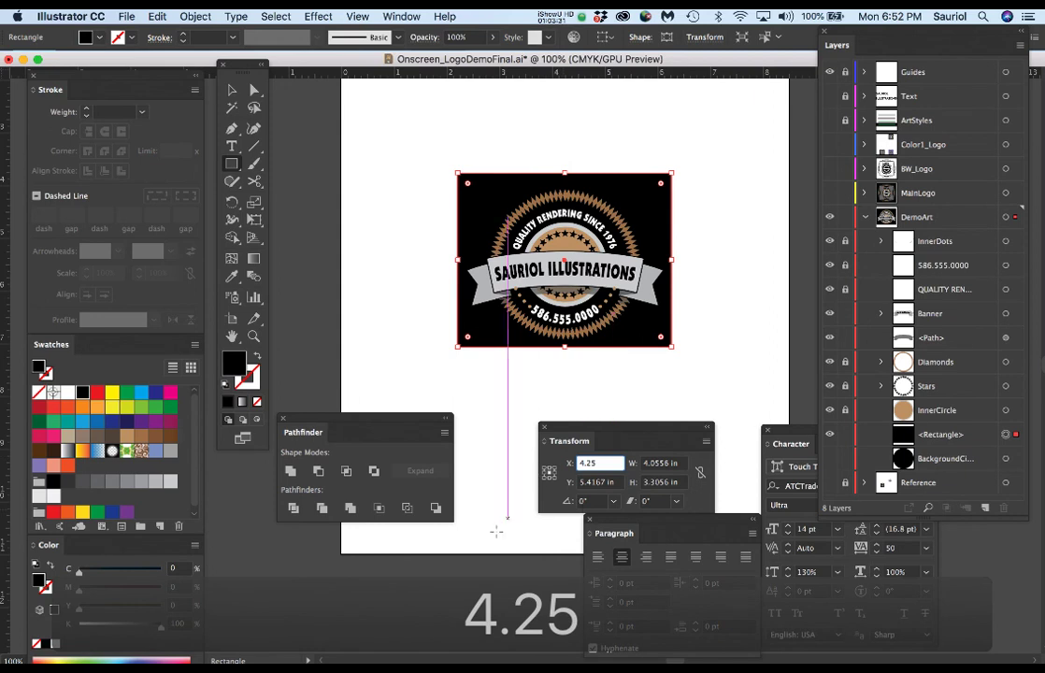
click(580, 482)
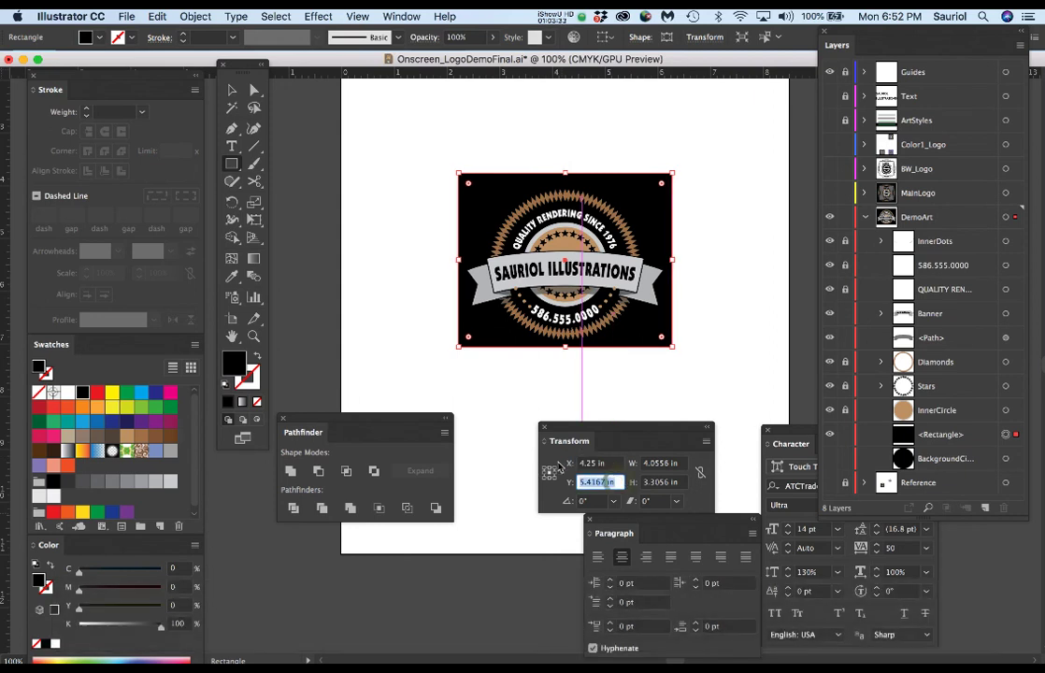
text(5.5)
key(Return)
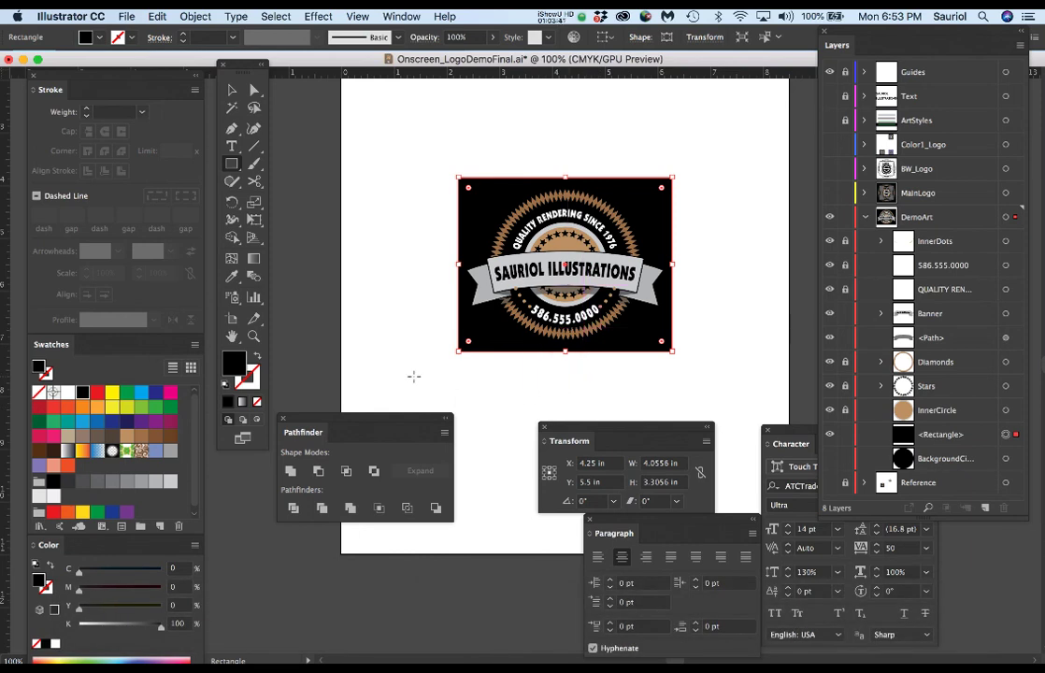
Try darker and lighter gray swatches on the rectangle and fill it with 80% black.
click(67, 484)
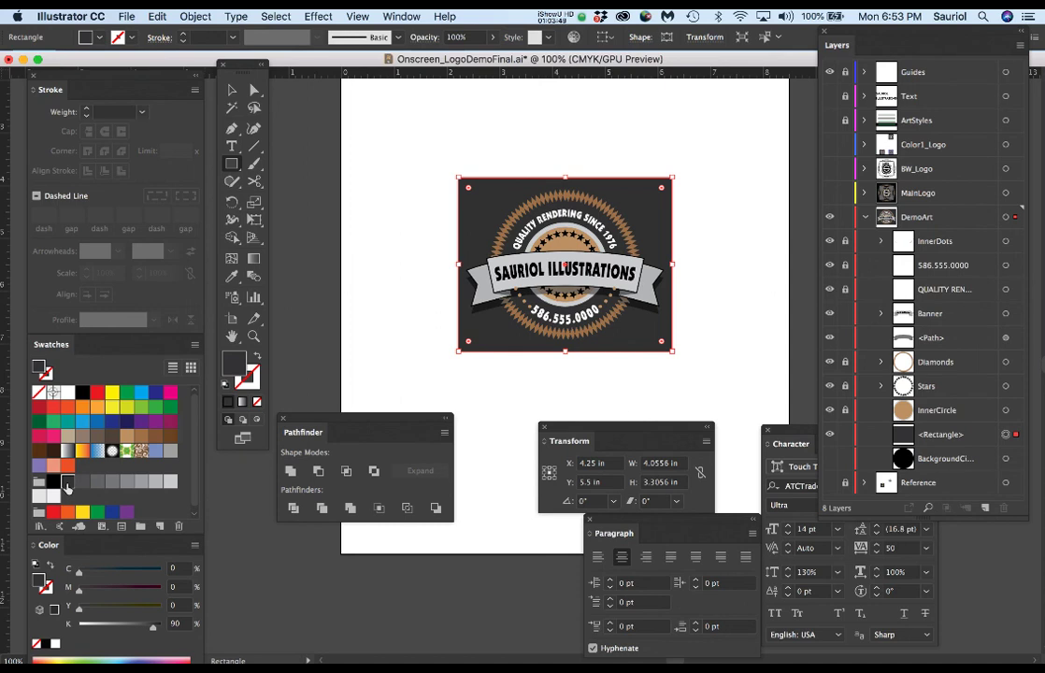
click(97, 482)
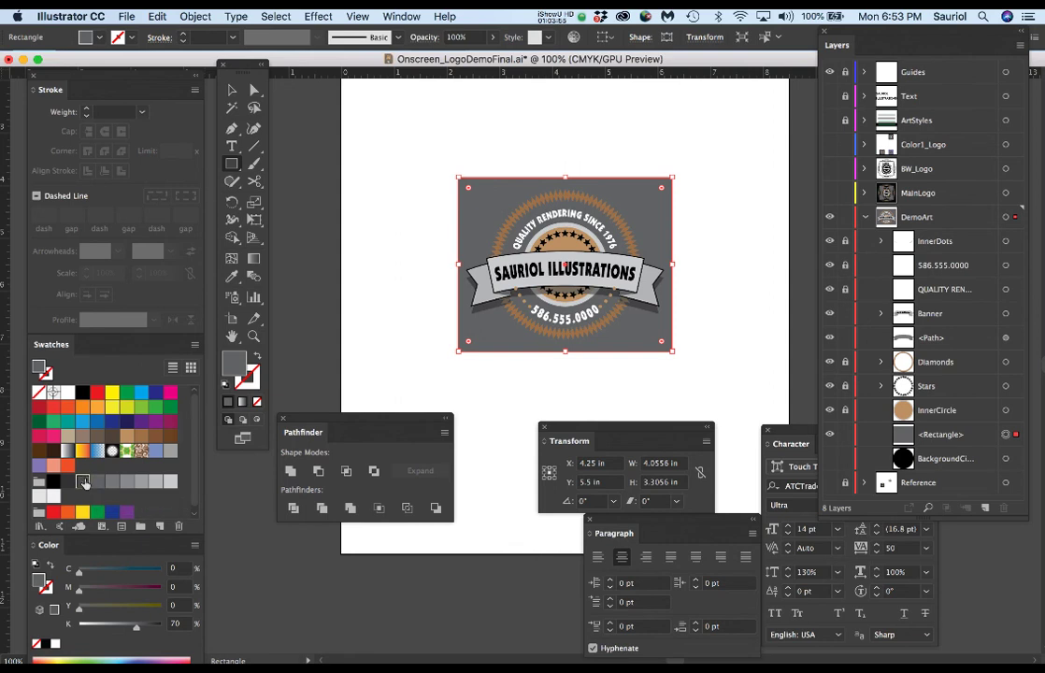
click(82, 481)
super+click(546, 263)
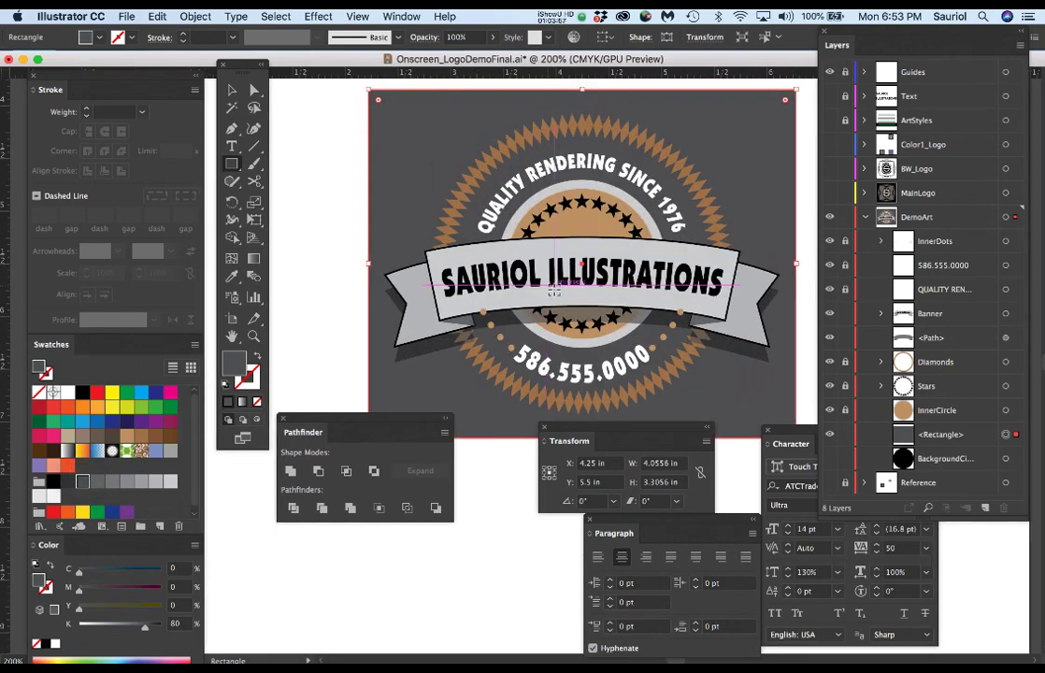
Show the guides and the hidden background circle, stack the circle above the gray rectangle, and select it.
key(super+semicolon)
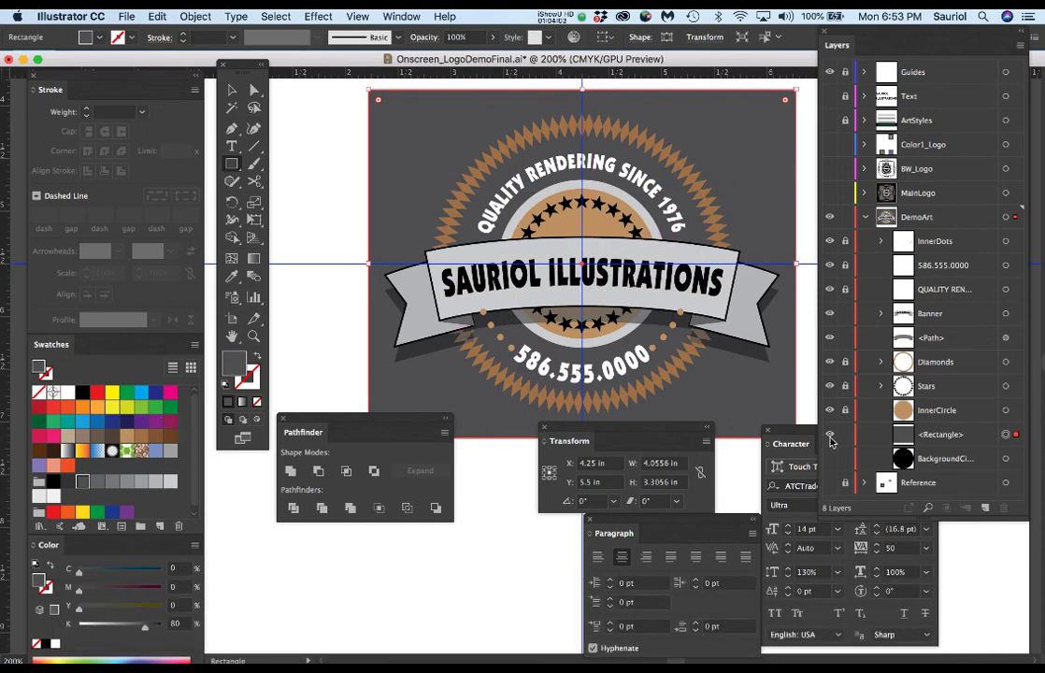
click(959, 463)
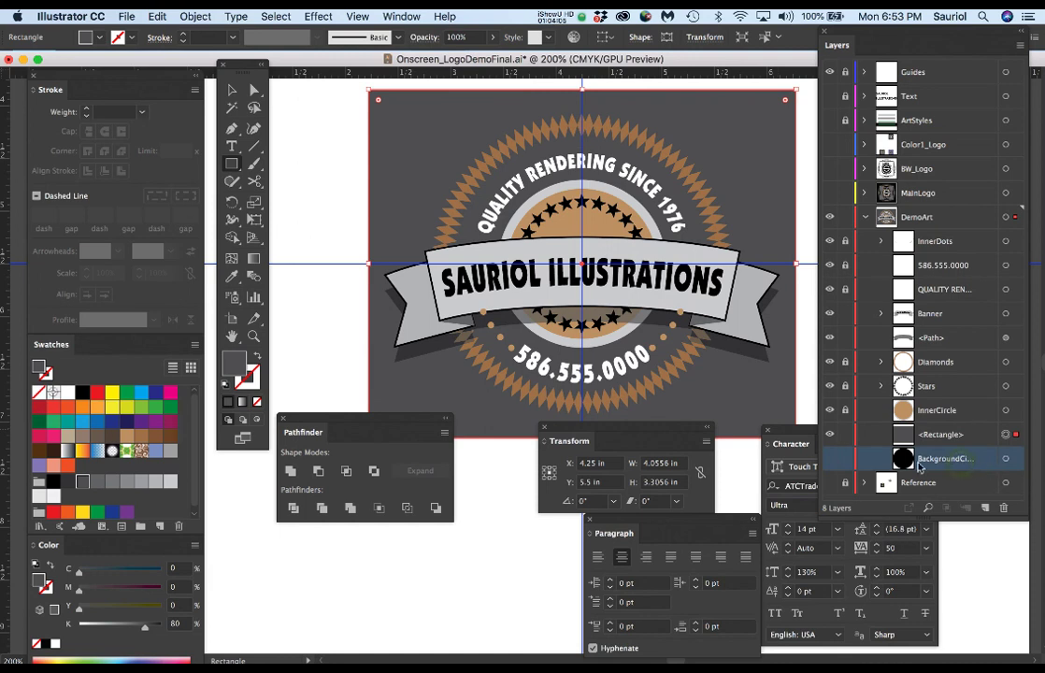
click(830, 459)
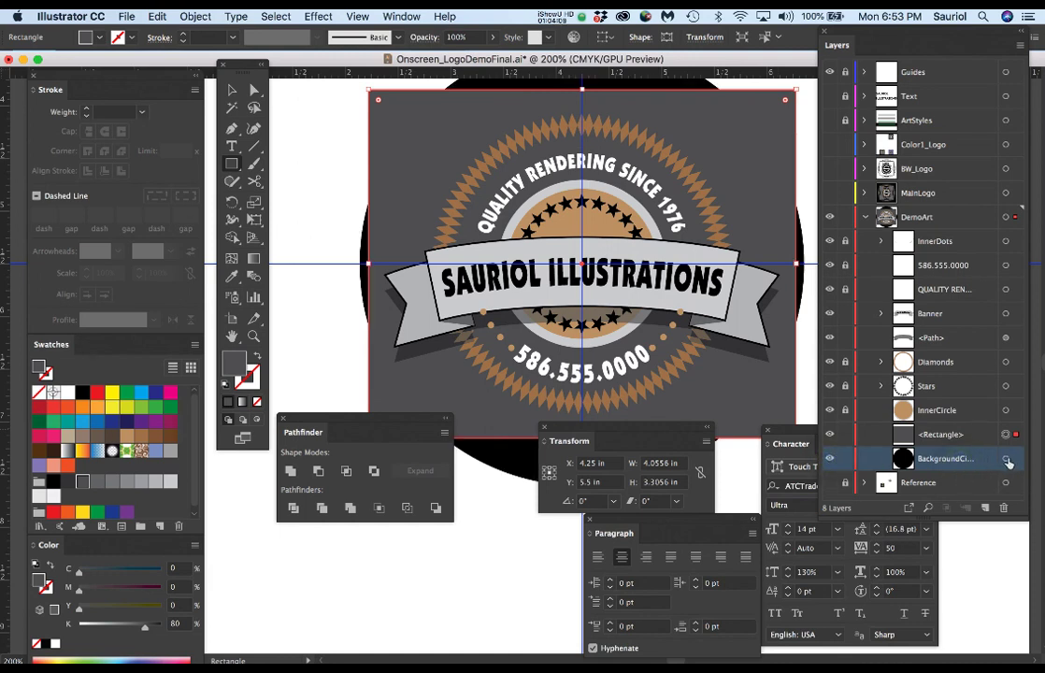
drag(988, 463, 972, 424)
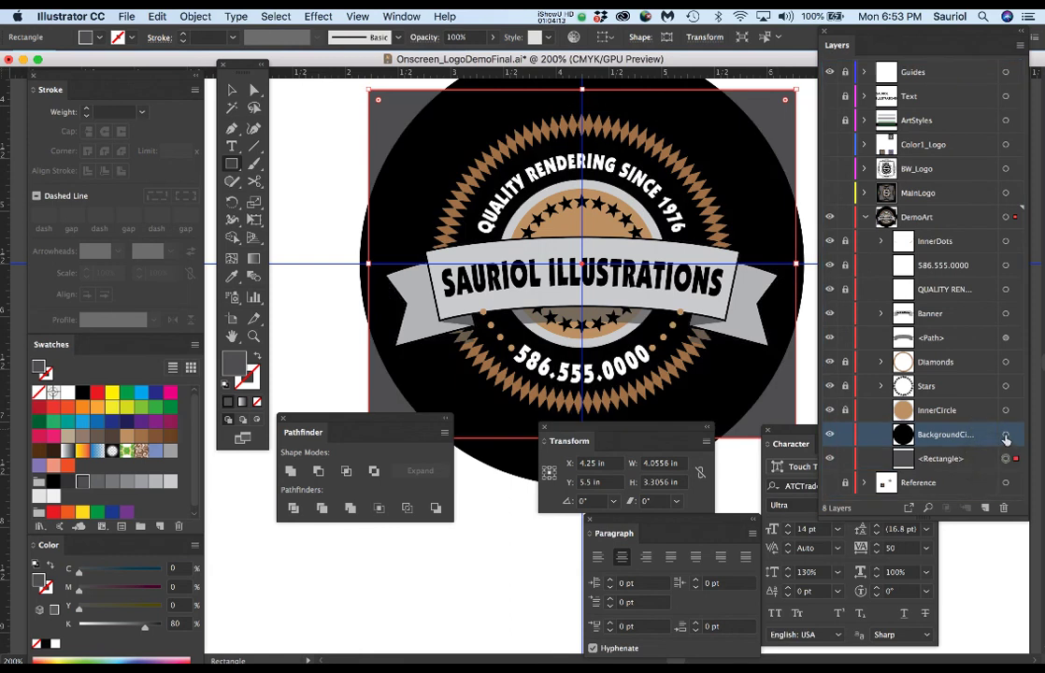
click(1005, 436)
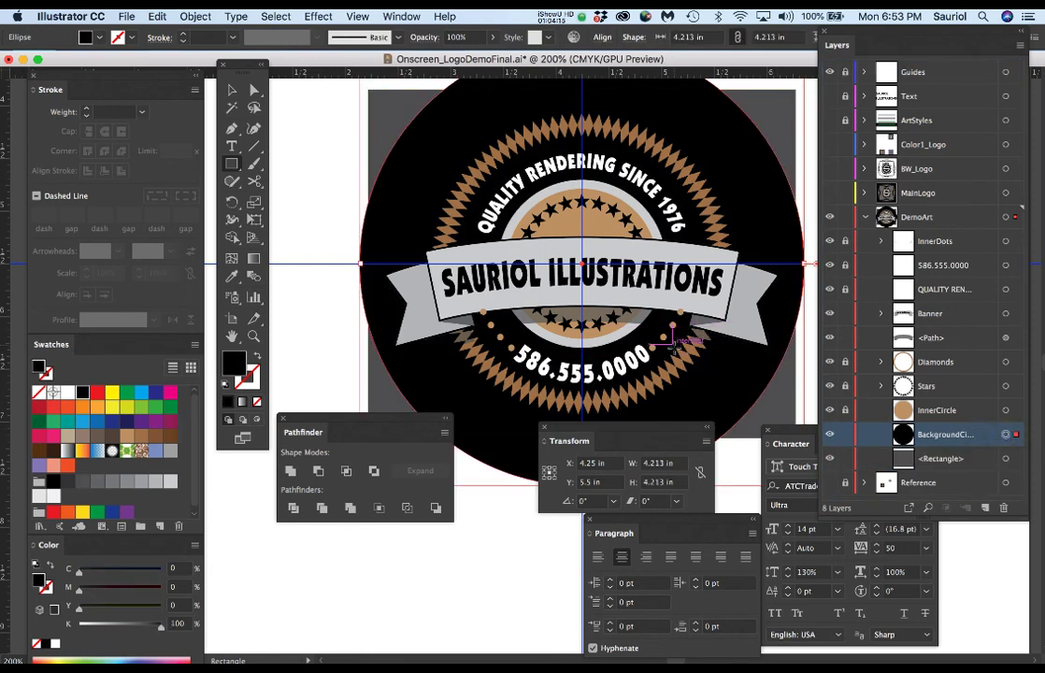
Shrink the background circle proportionally from its center to about 2.62 in so it fits within the diamond ring, and save the file.
key(super+minus)
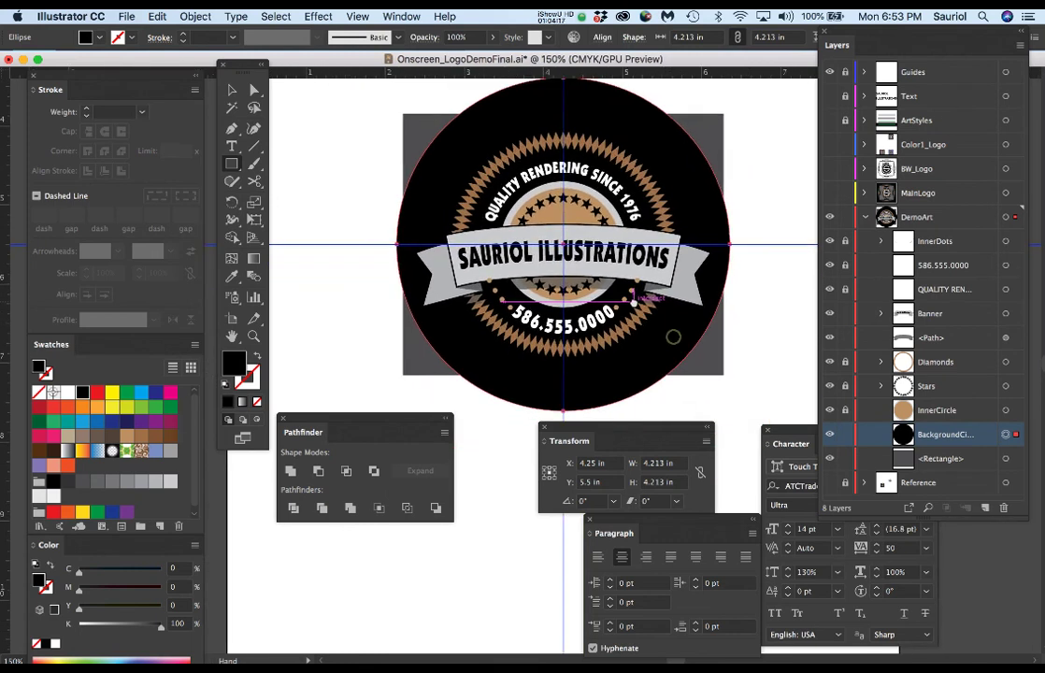
key(v)
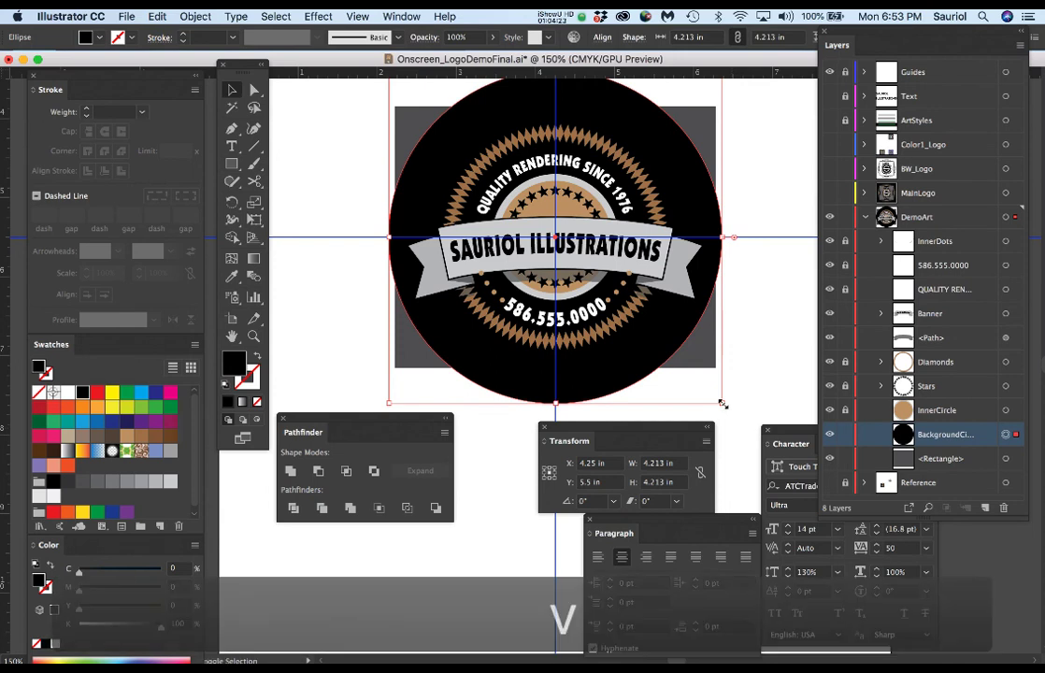
drag(721, 404, 669, 343)
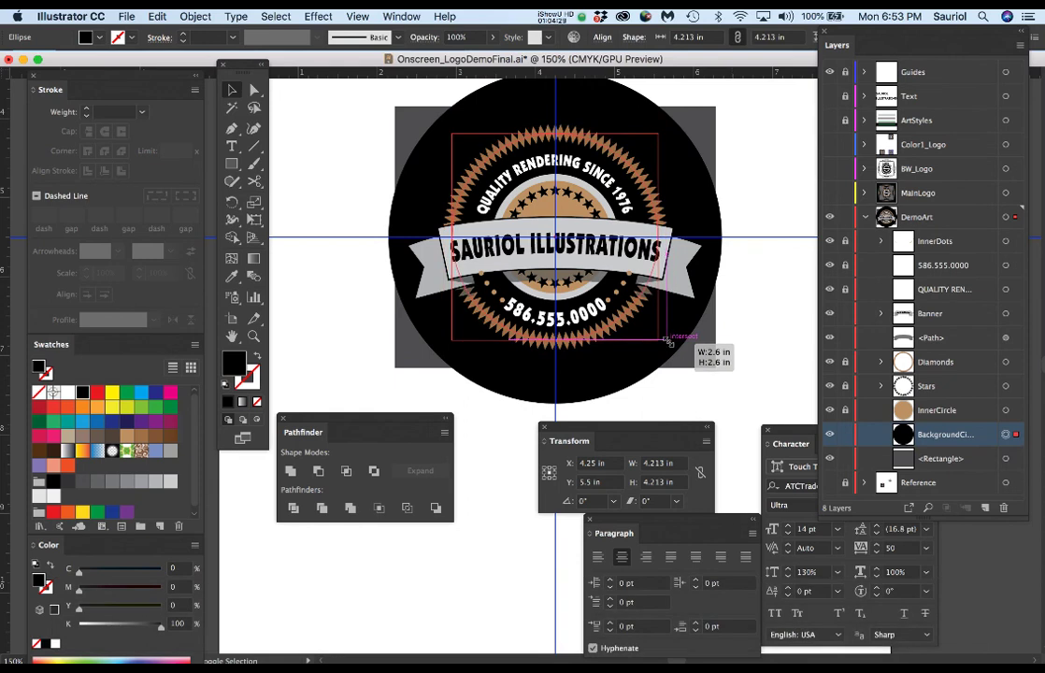
drag(669, 343, 671, 344)
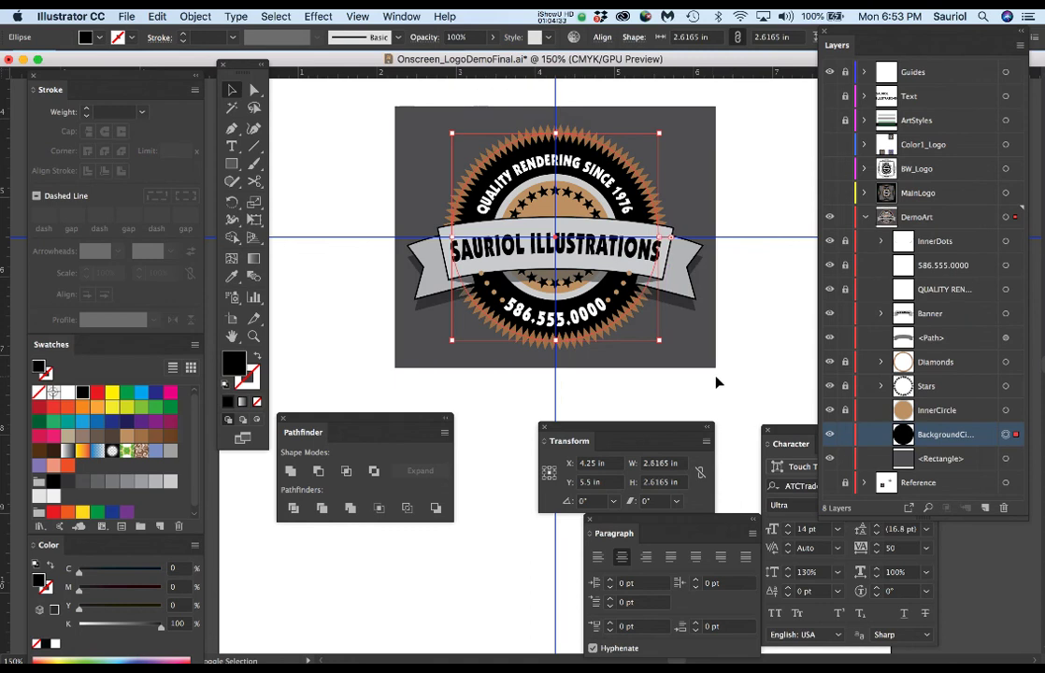
click(757, 365)
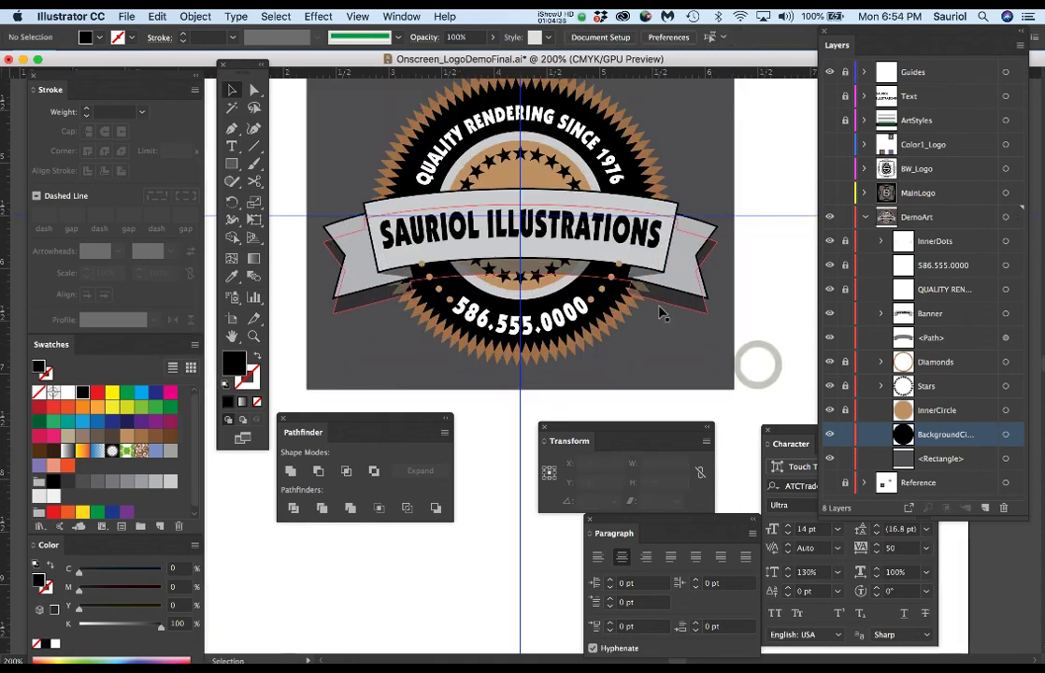
click(666, 390)
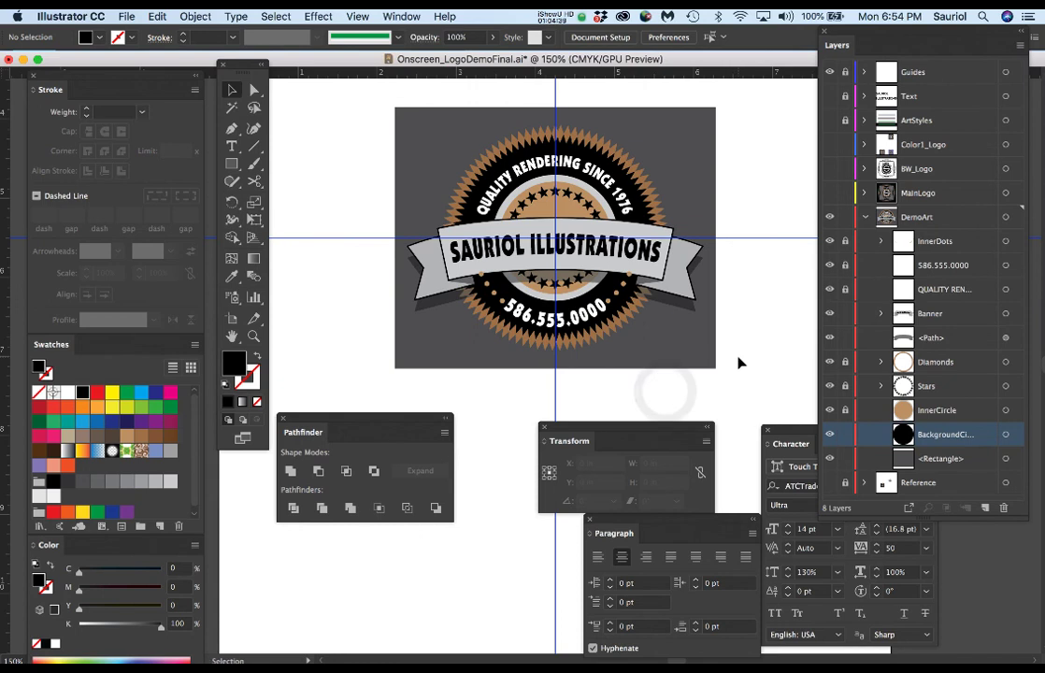
key(super+s)
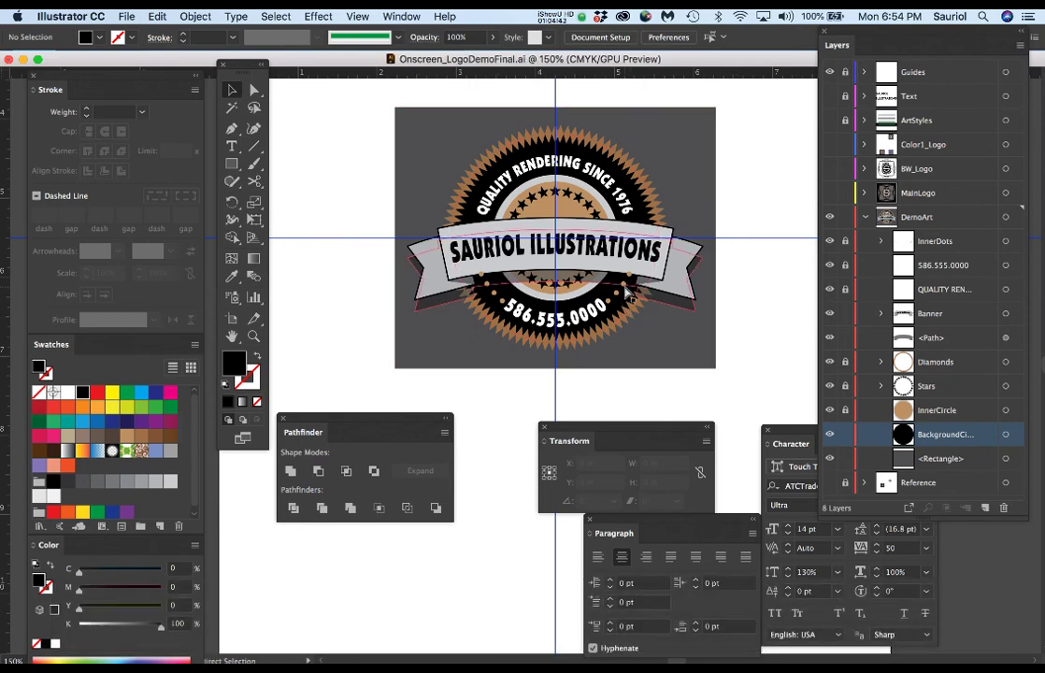
Hide the guides and unlock the InnerDots, phone number, tagline, Diamonds, Stars and InnerCircle objects in the DemoArt layer.
key(super+semicolon)
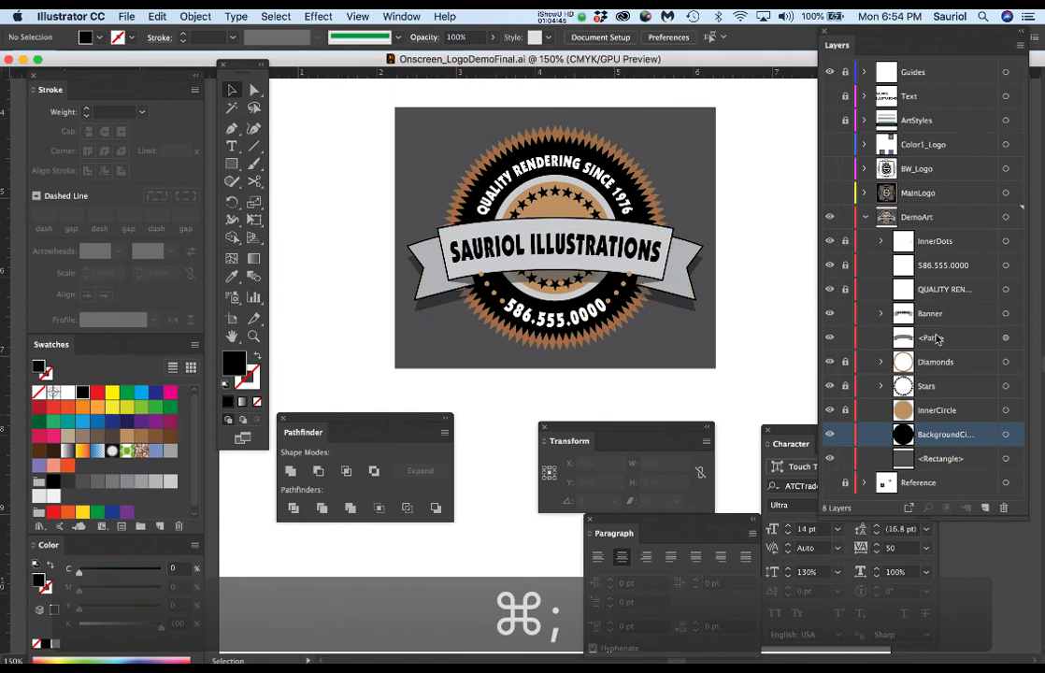
click(845, 243)
click(844, 241)
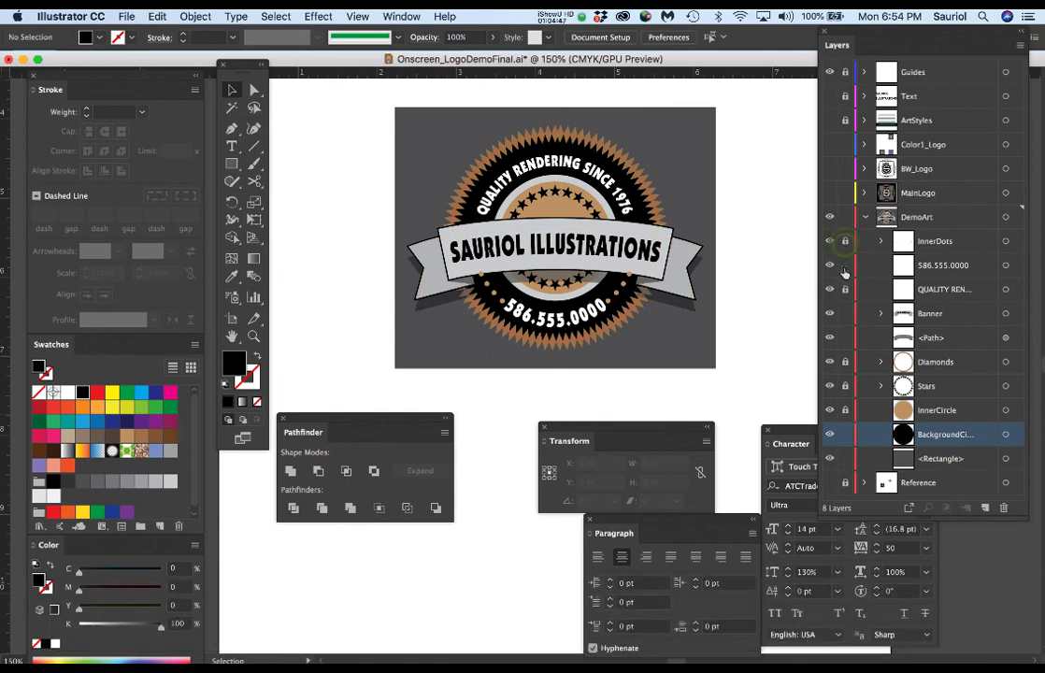
click(845, 266)
click(845, 288)
click(845, 385)
click(845, 362)
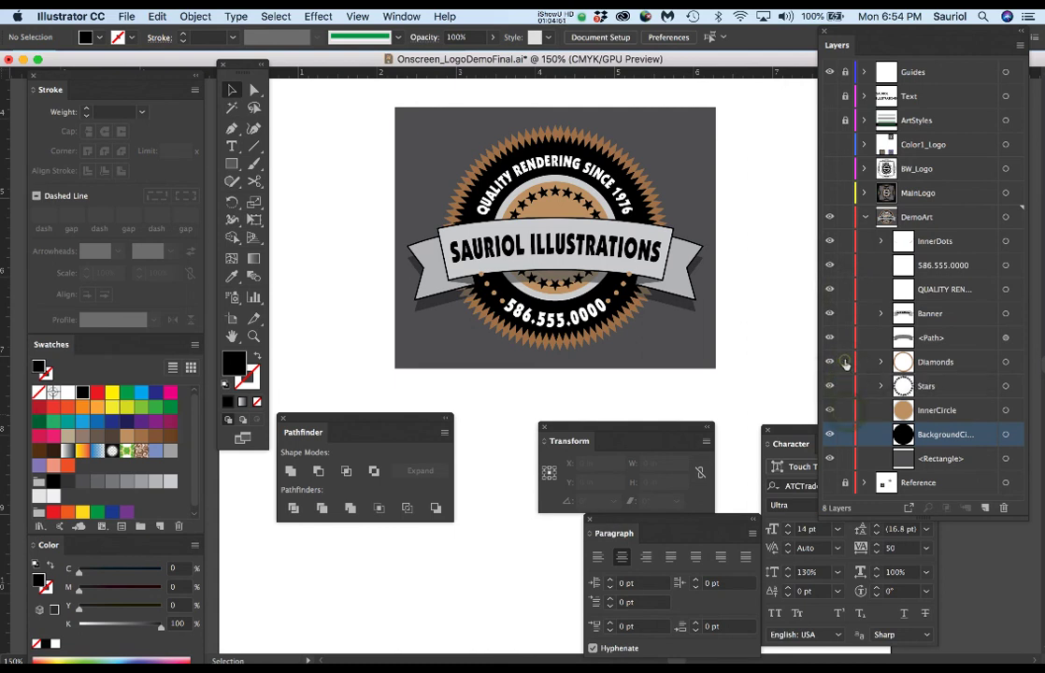
Collapse the DemoArt layer, duplicate it, and lock the original layer.
click(865, 218)
click(829, 217)
click(829, 217)
click(943, 221)
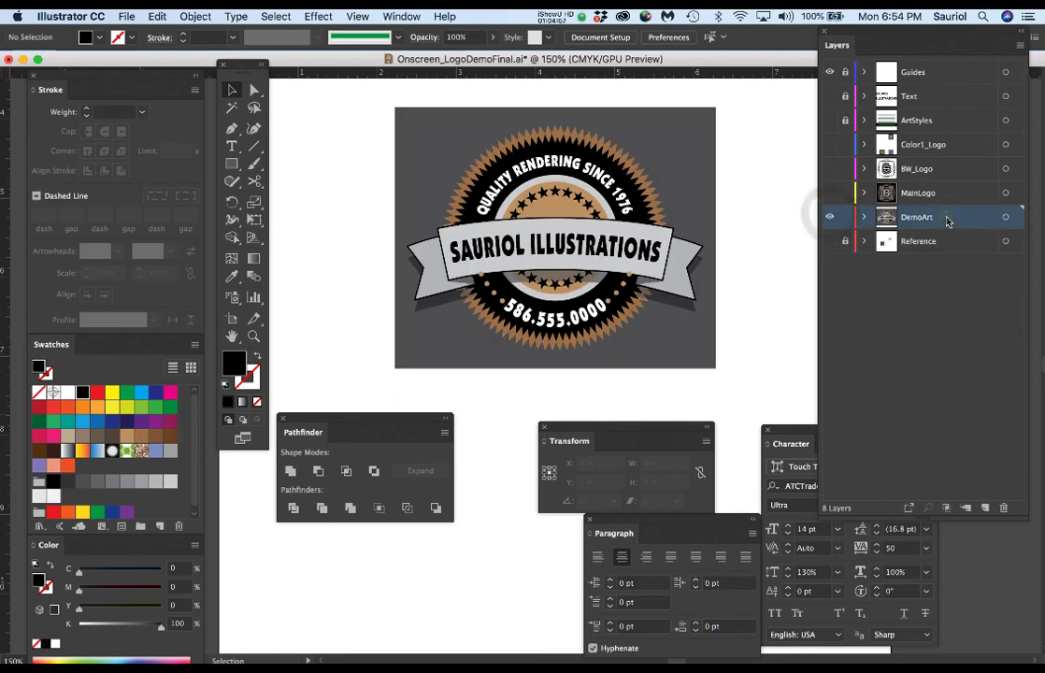
drag(947, 224, 986, 510)
click(844, 242)
Select all artwork on the DemoArt copy layer and move it up and left to about X 2.46 in, Y 2.92 in.
click(1006, 217)
scroll(594, 223, down, 1)
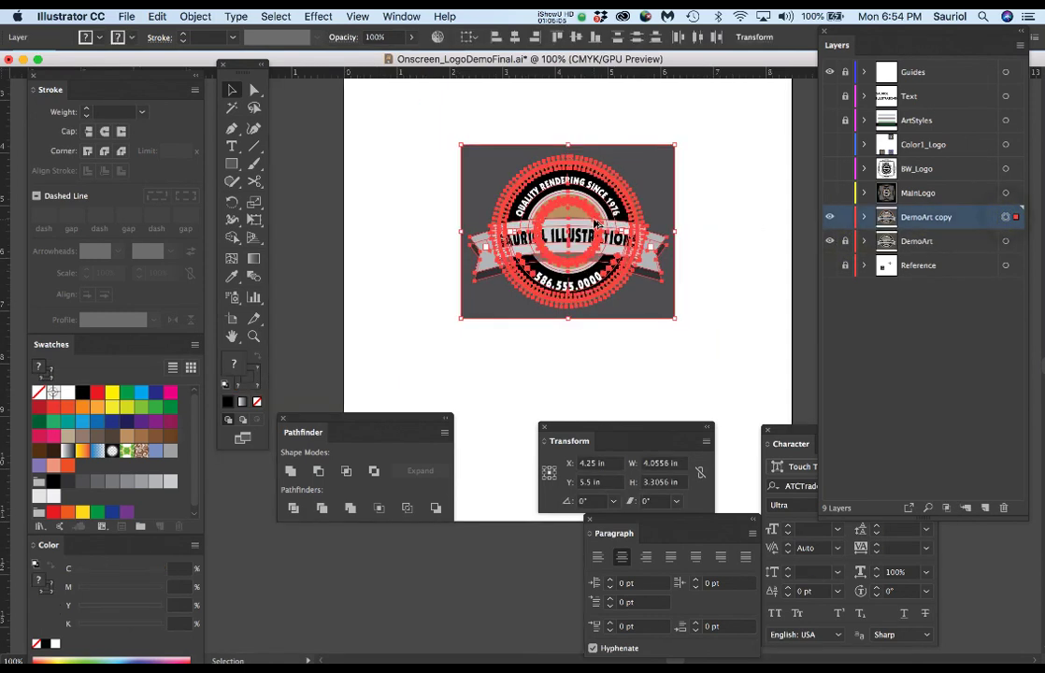
scroll(530, 247, up, 2)
key(e)
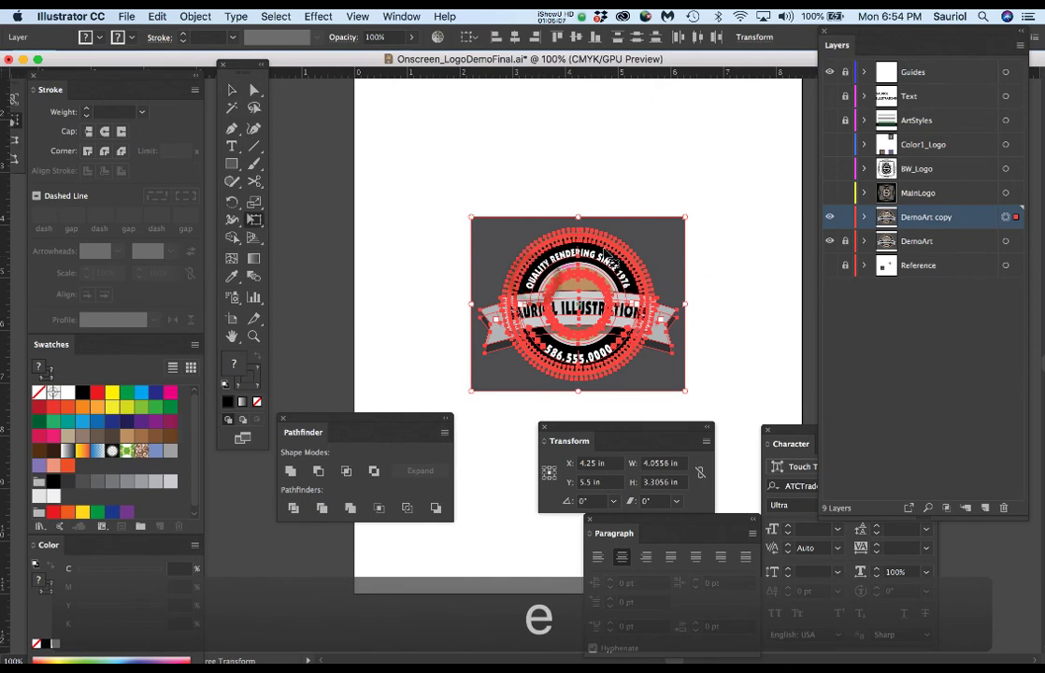
drag(646, 264, 552, 128)
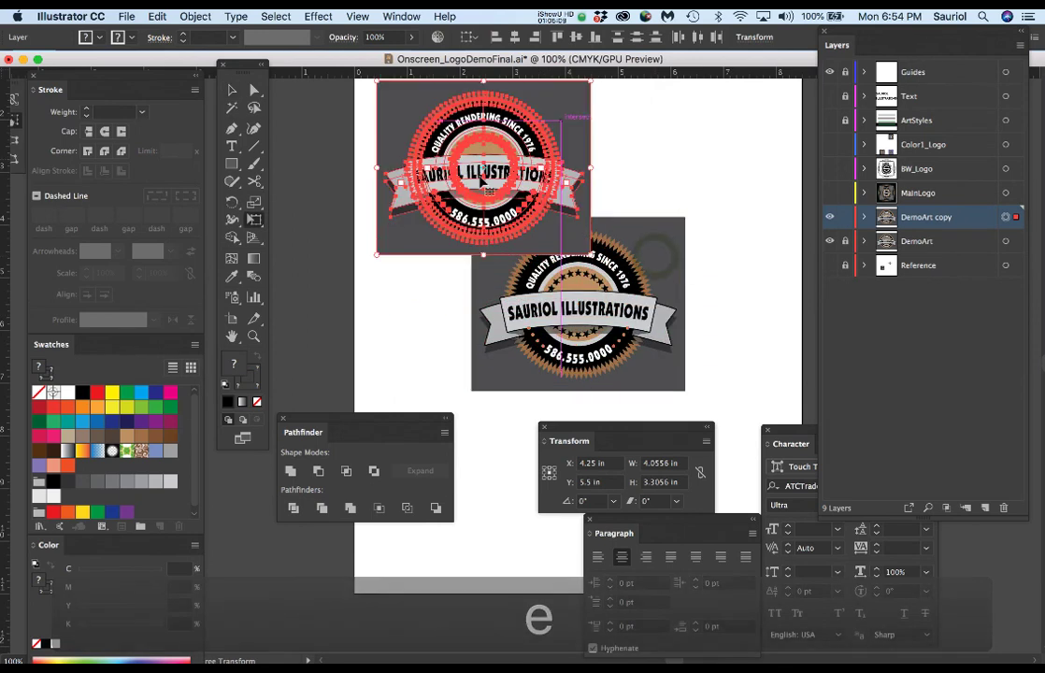
Scale the copied badge uniformly to 60% and move it near the page's upper-left corner, at about X 2.05 in, Y 2.47 in.
double_click(253, 203)
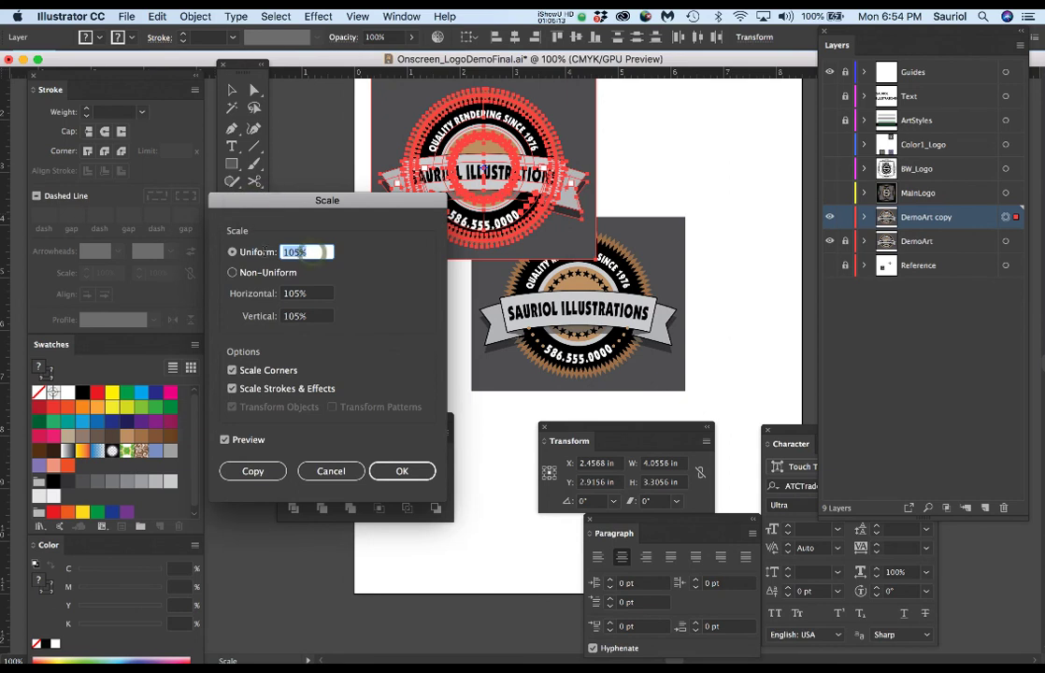
text(60)
click(401, 470)
key(e)
drag(542, 216, 507, 179)
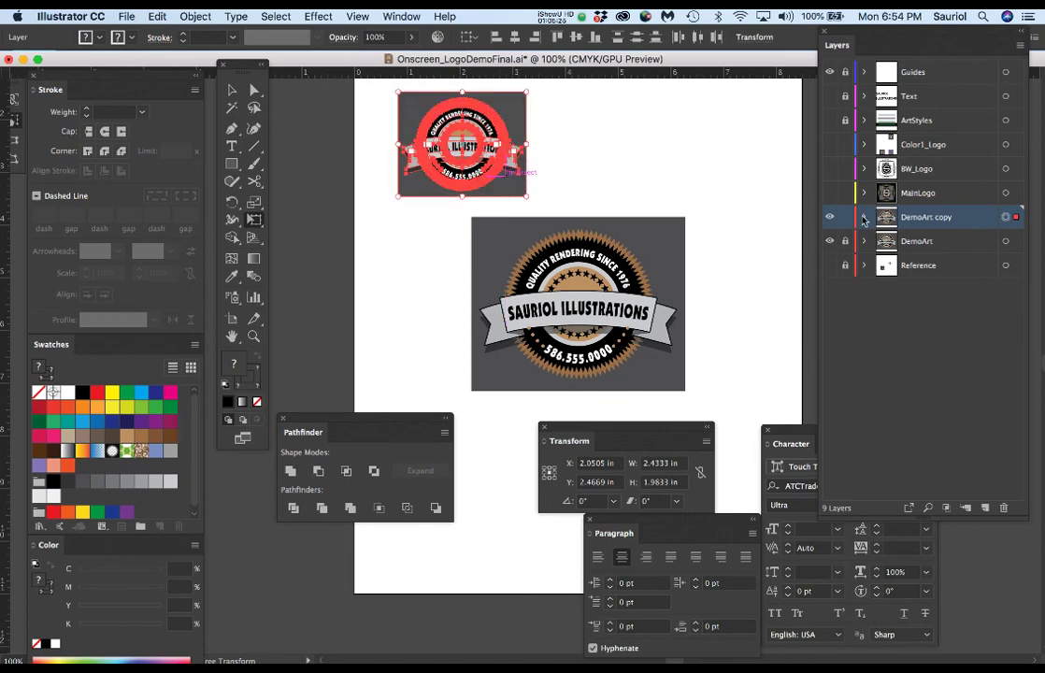
Expand the DemoArt copy layer, switch to Finder and open LogoDemoFinal.pdf from the 4_Logos folder.
click(864, 217)
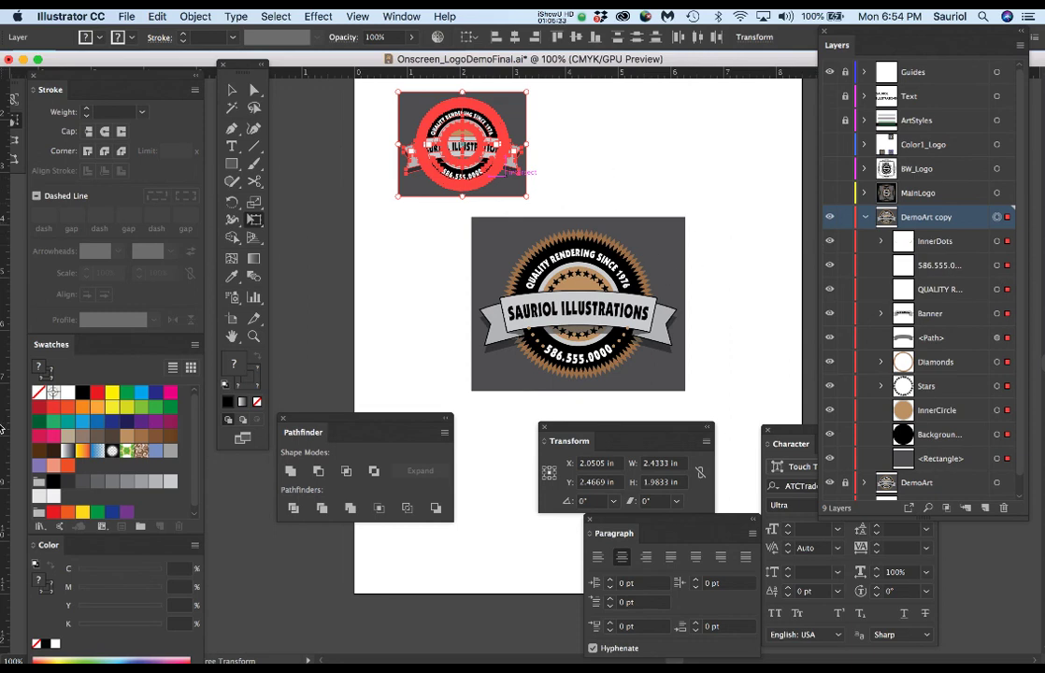
mouse_move(3, 422)
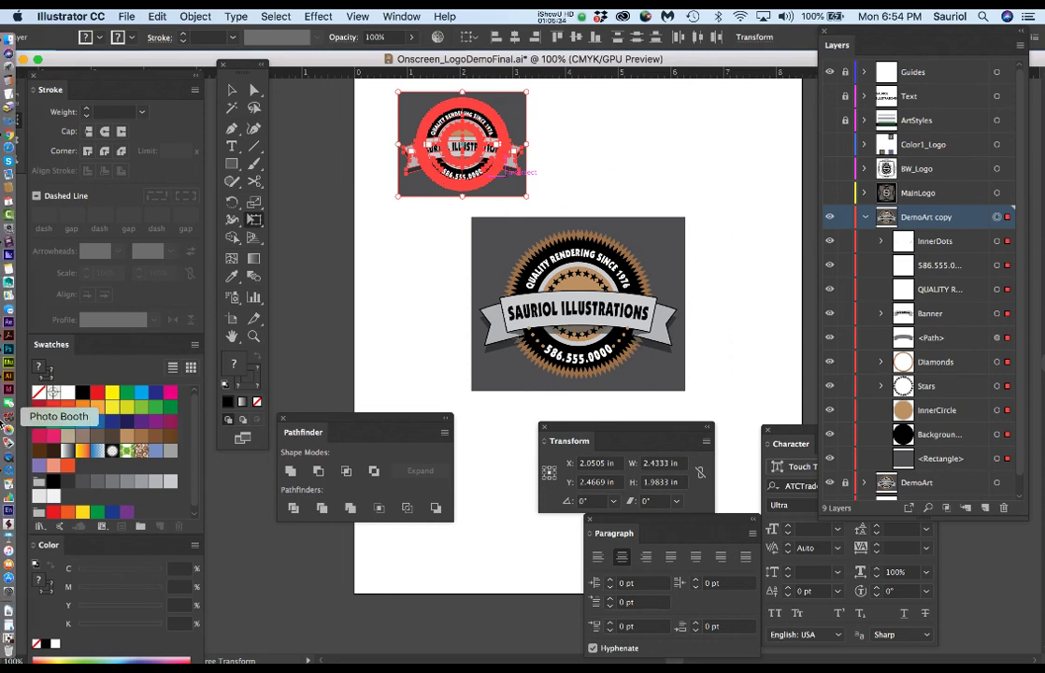
click(7, 628)
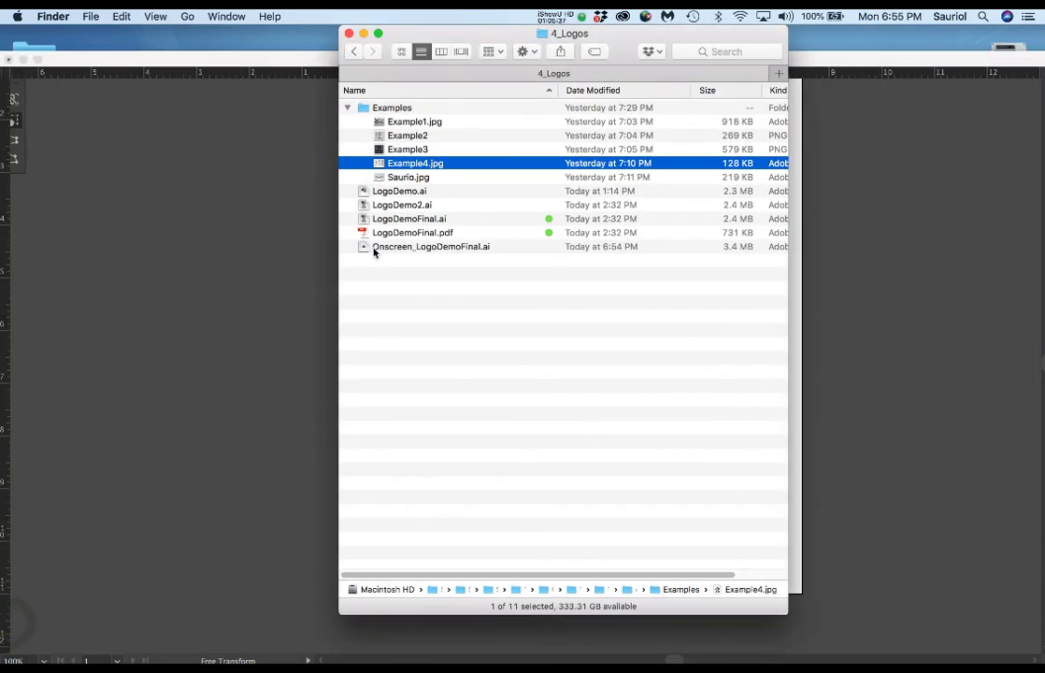
double_click(373, 236)
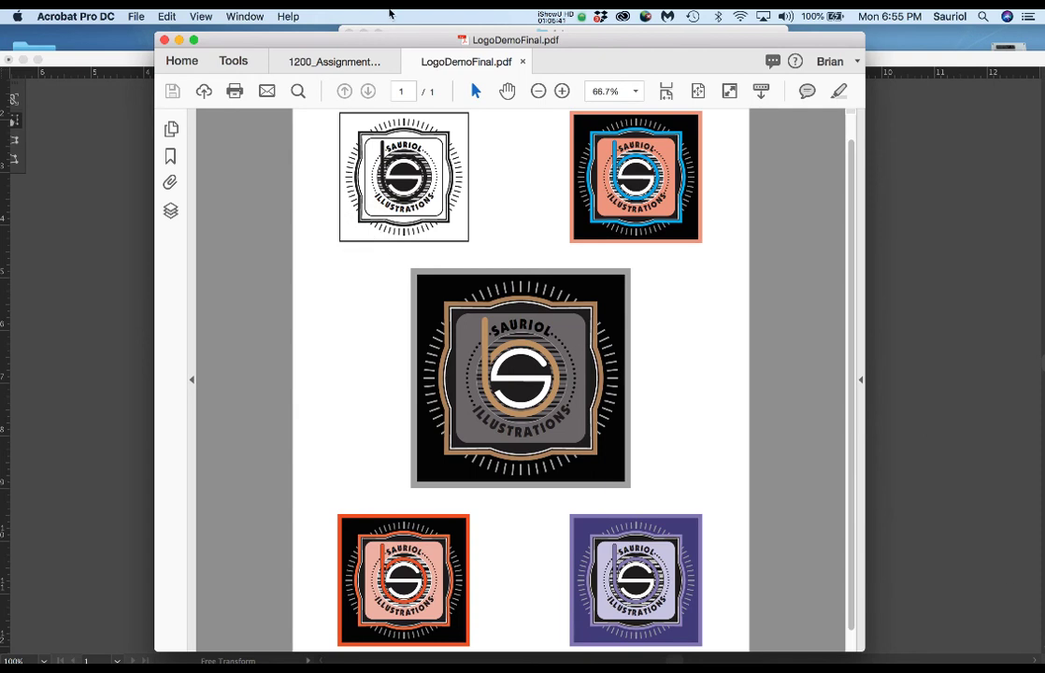
Examine the black-and-white, blue-and-salmon and main logo versions up close, focusing on the horizontal line pattern behind the monogram.
key(super+equal)
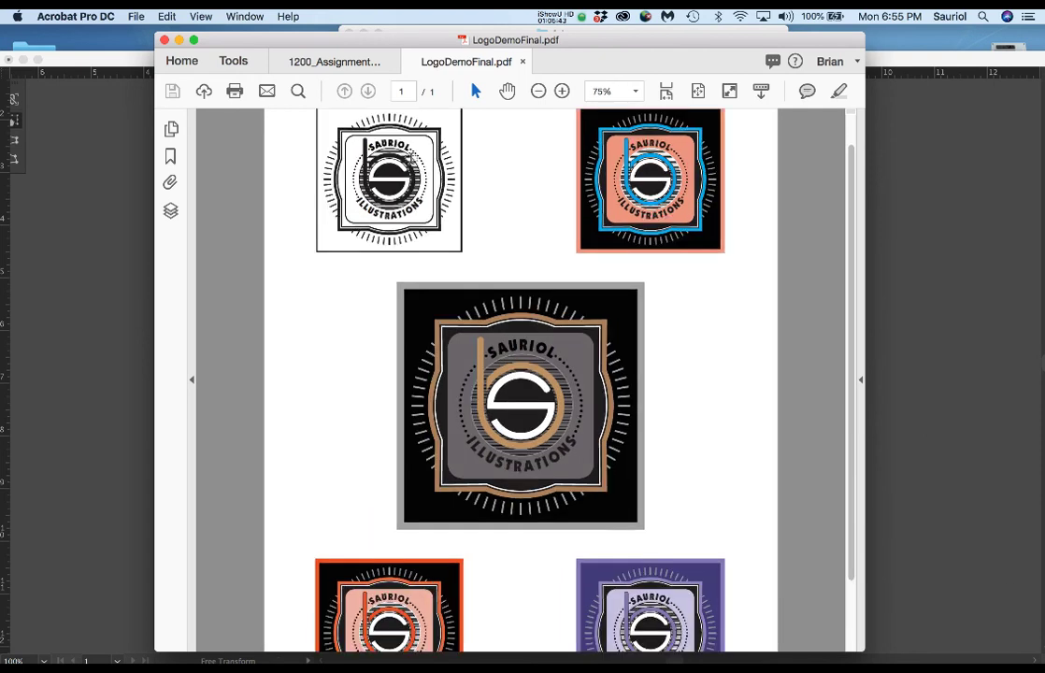
scroll(373, 182, up, 5)
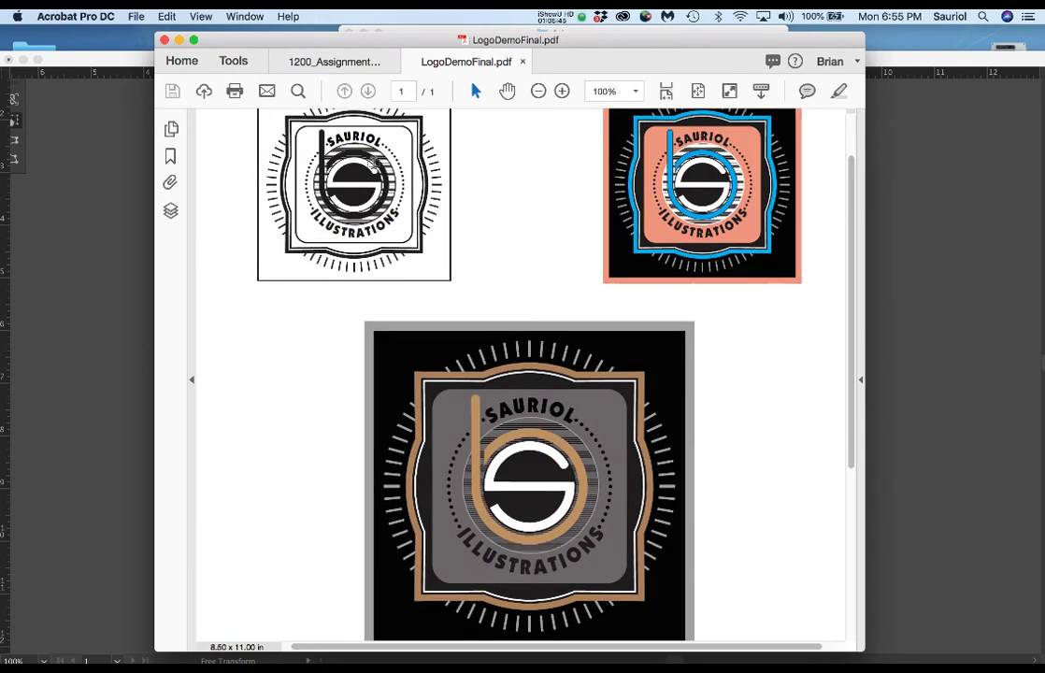
scroll(385, 230, down, 1)
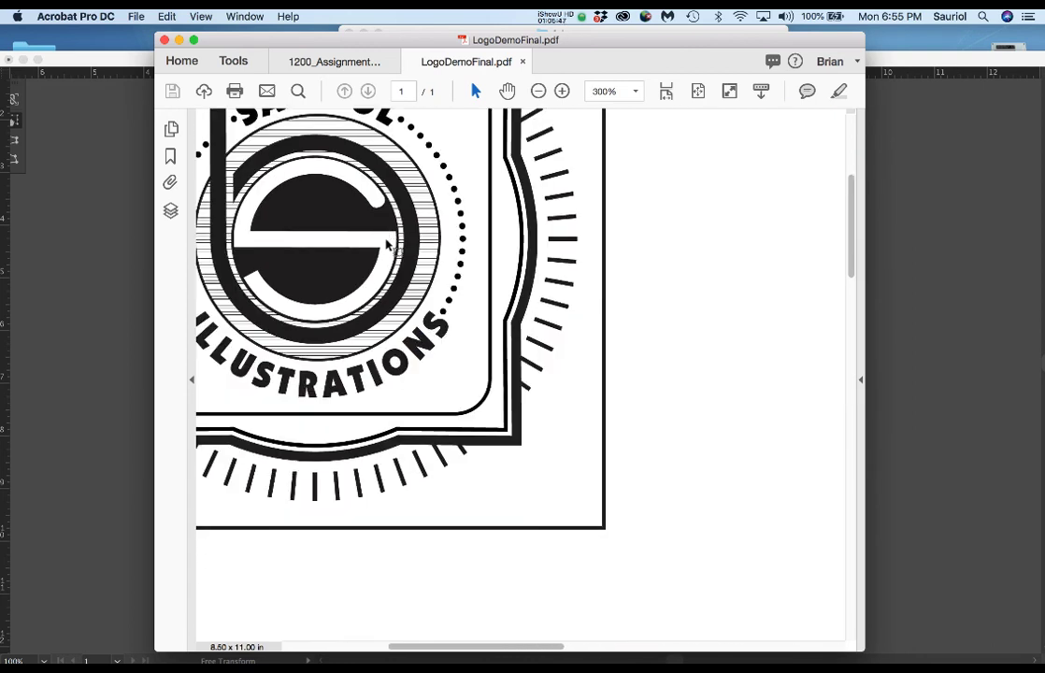
scroll(490, 368, up, 2)
scroll(490, 368, left, 2)
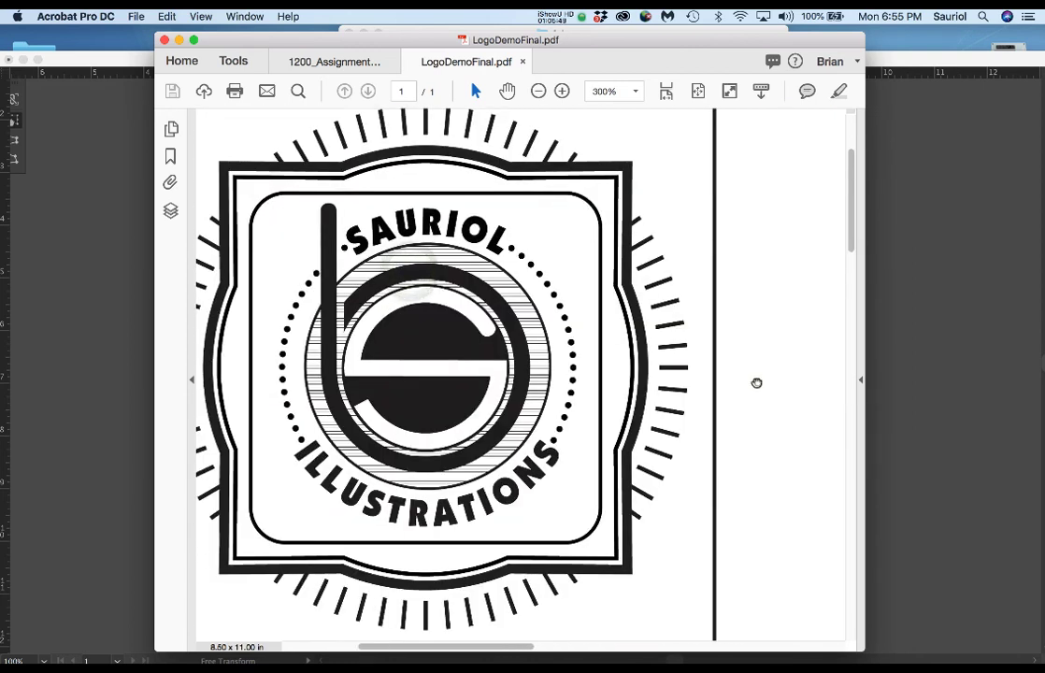
scroll(210, 357, right, 10)
scroll(521, 417, right, 5)
scroll(348, 423, left, 3)
scroll(347, 422, down, 1)
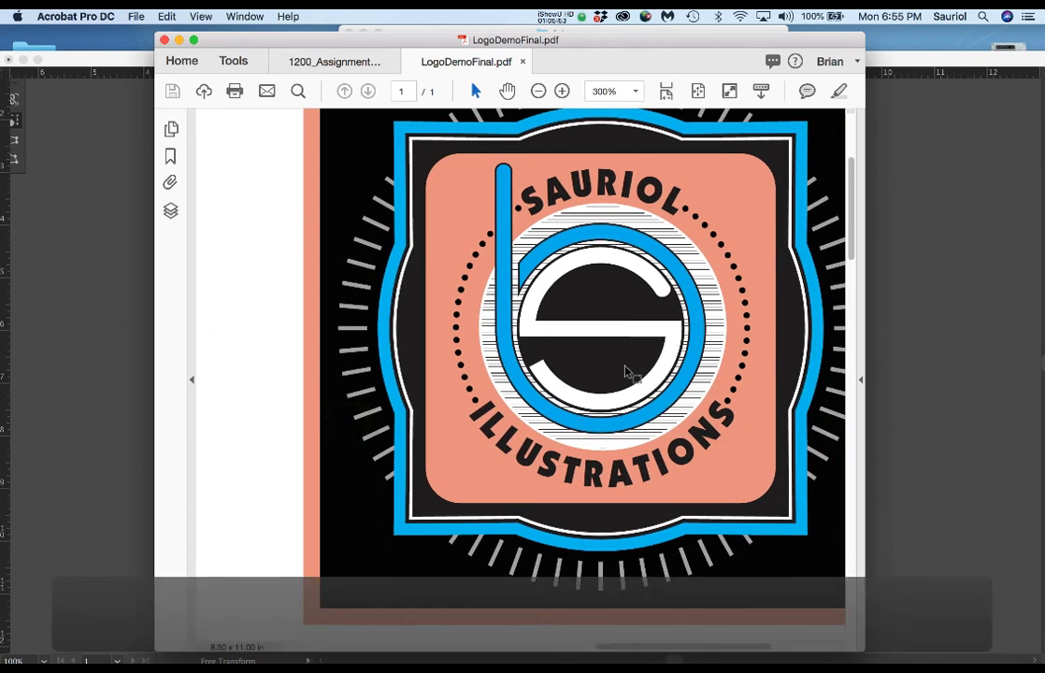
scroll(628, 372, down, 1)
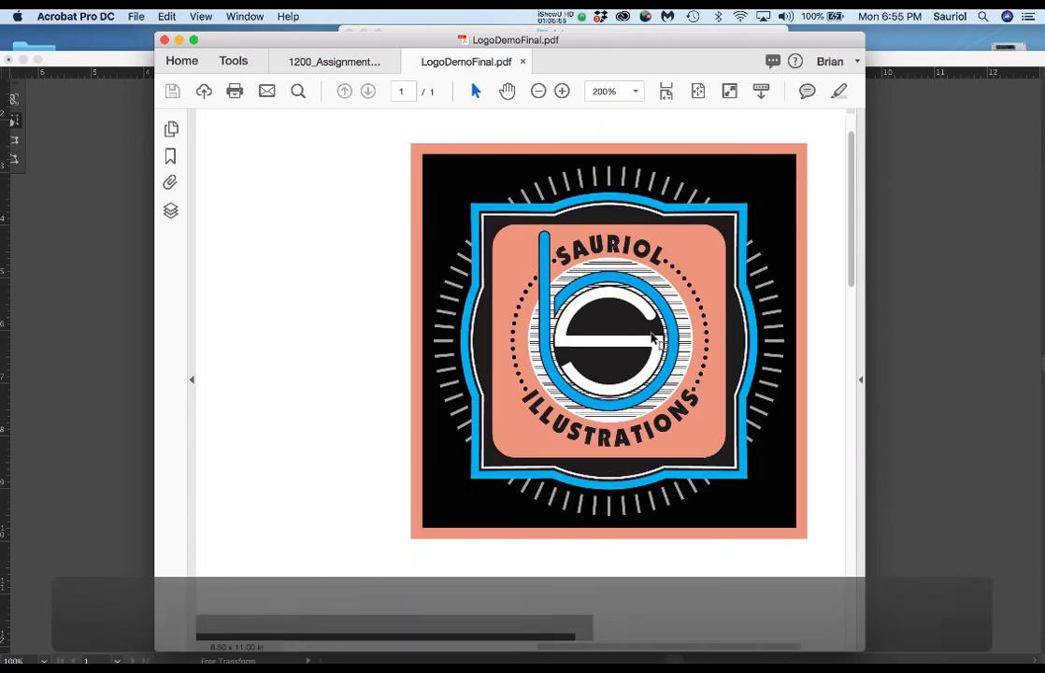
scroll(688, 331, down, 10)
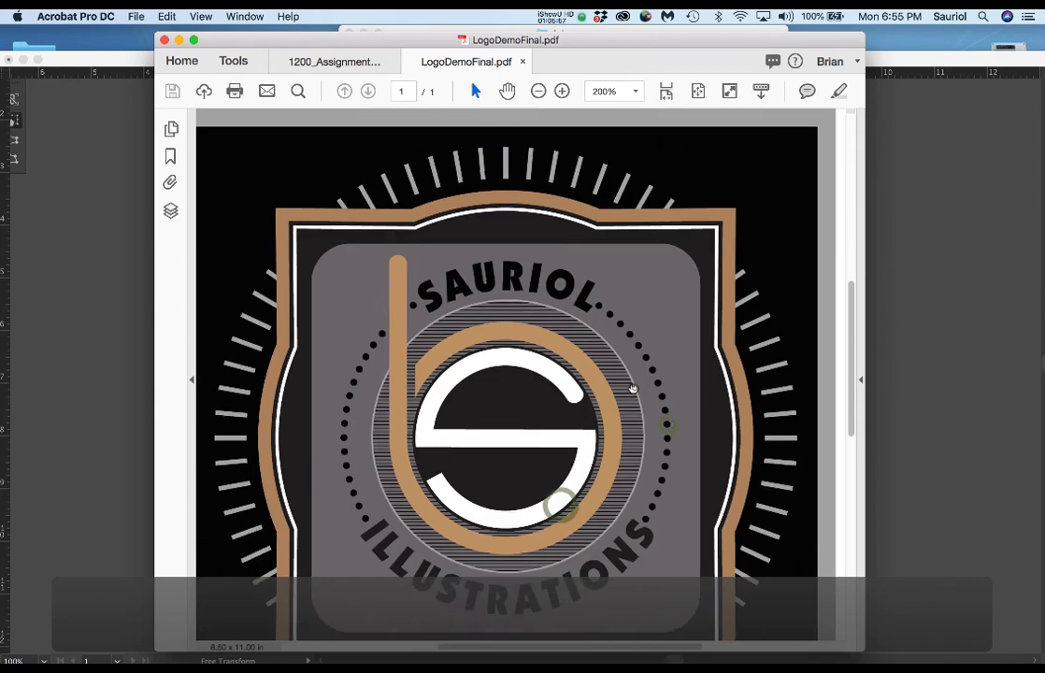
scroll(682, 338, up, 2)
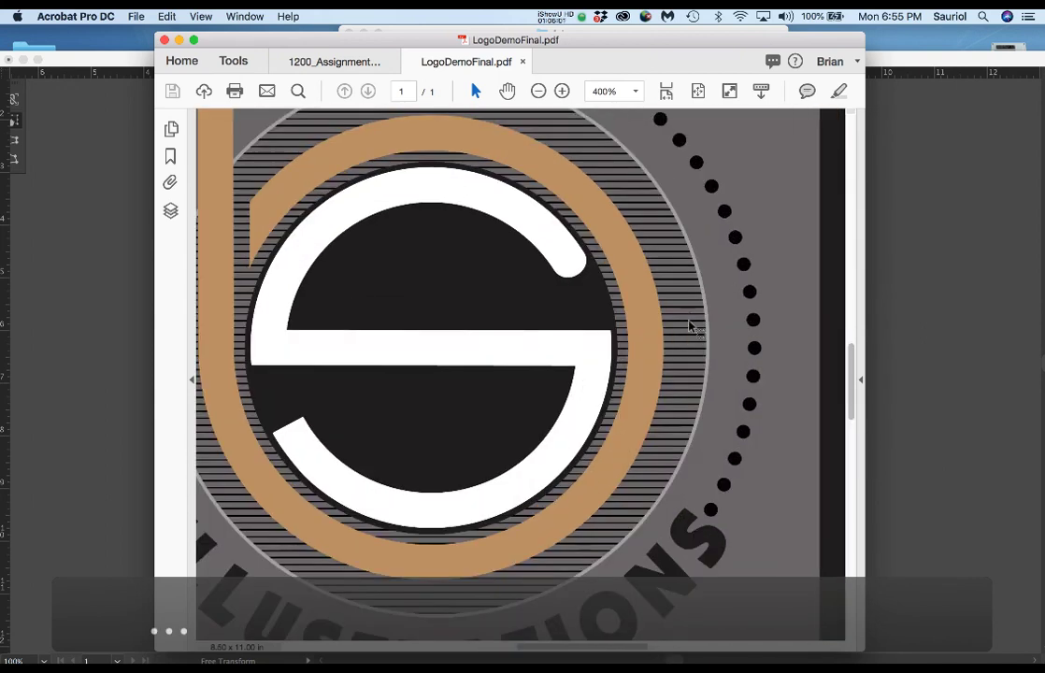
scroll(684, 333, down, 1)
scroll(684, 333, left, 1)
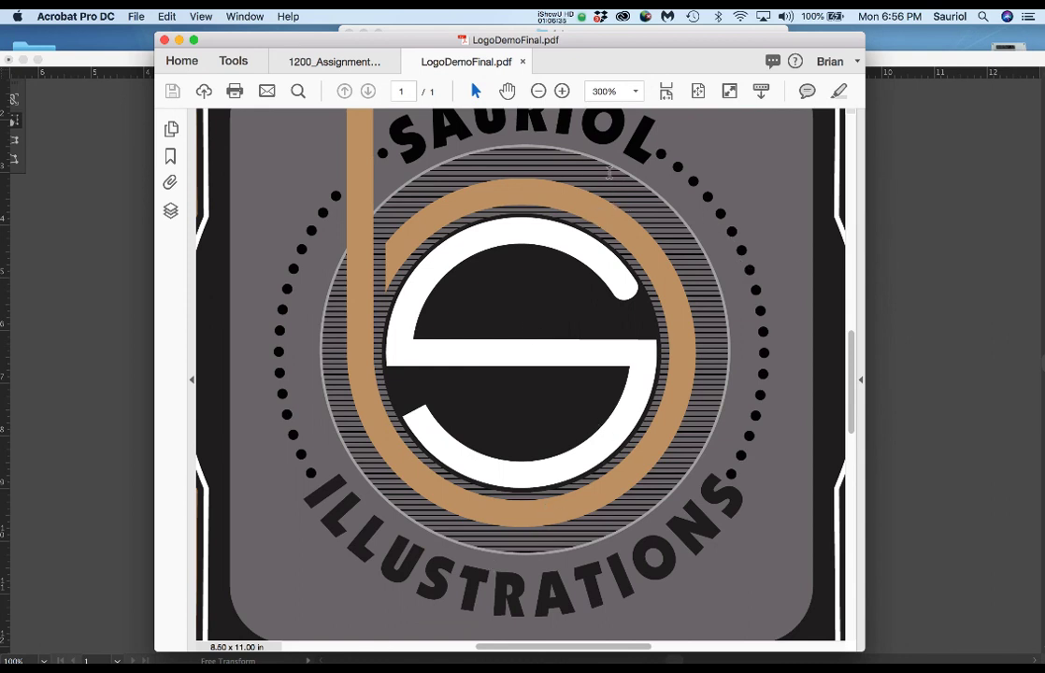
Switch back to Illustrator and draw a horizontal line about 3.33 in long near the page's upper-right corner, with a black stroke and no fill.
click(947, 175)
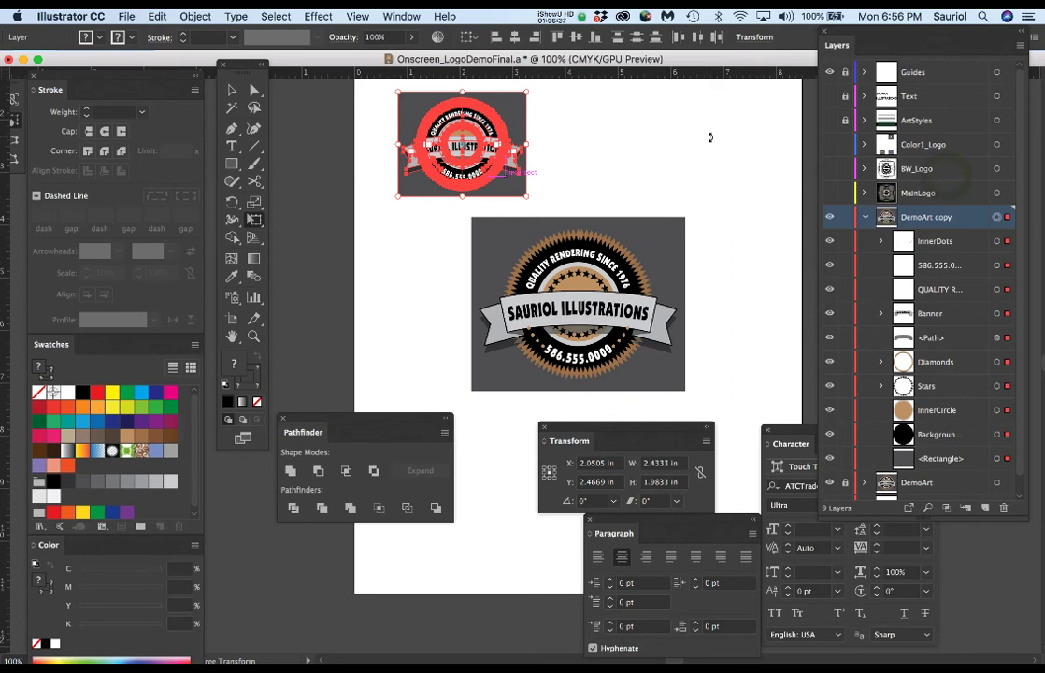
key(p)
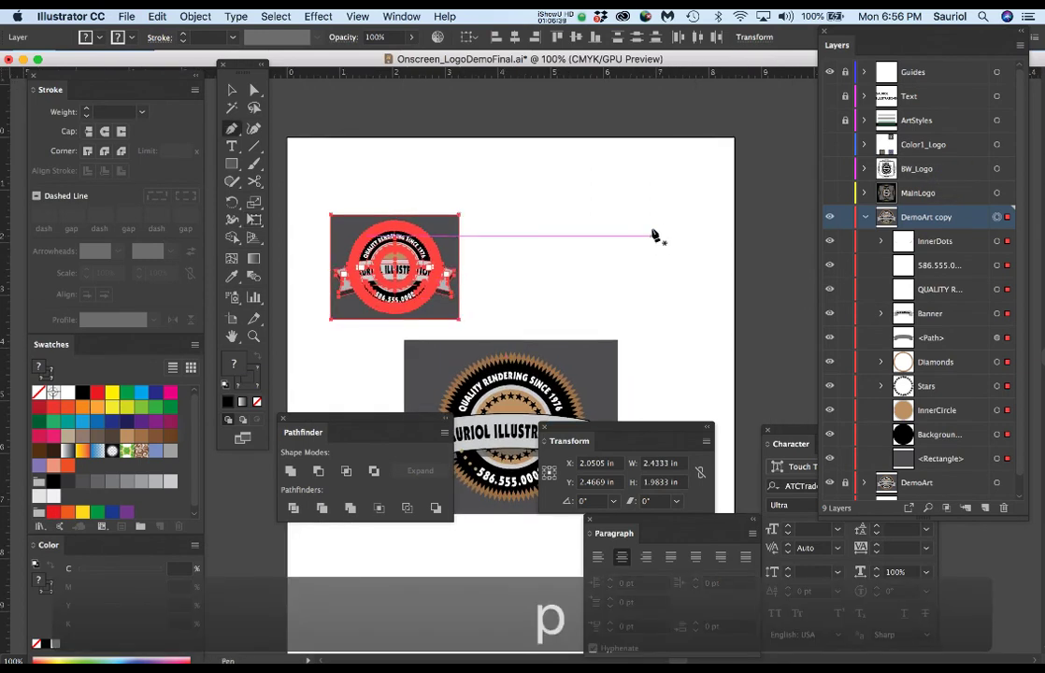
scroll(654, 216, up, 2)
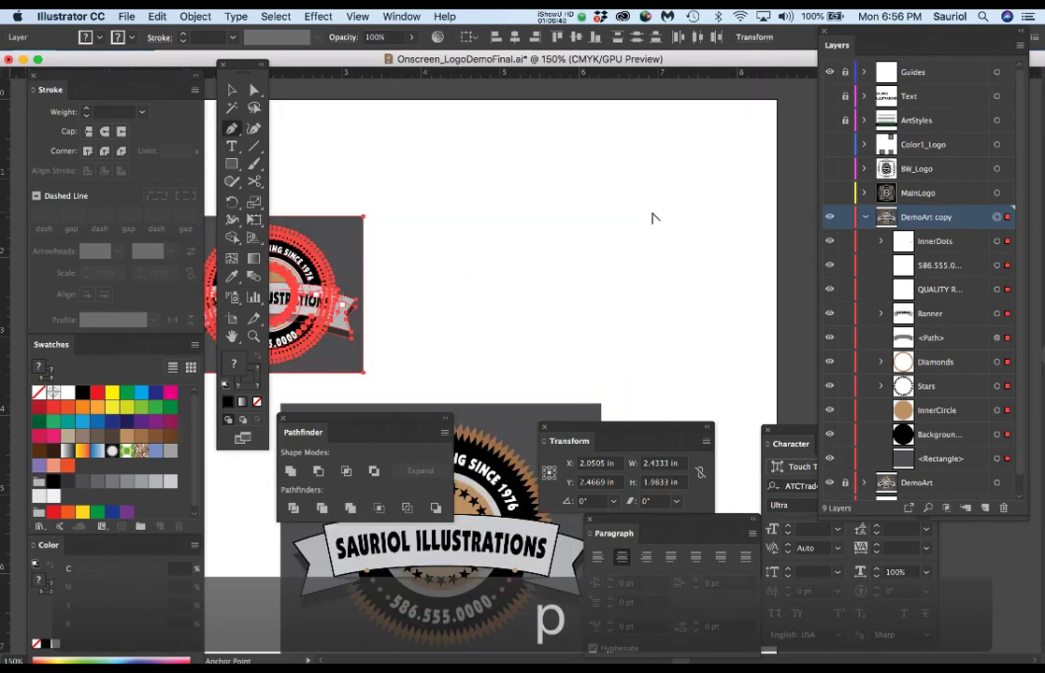
click(479, 138)
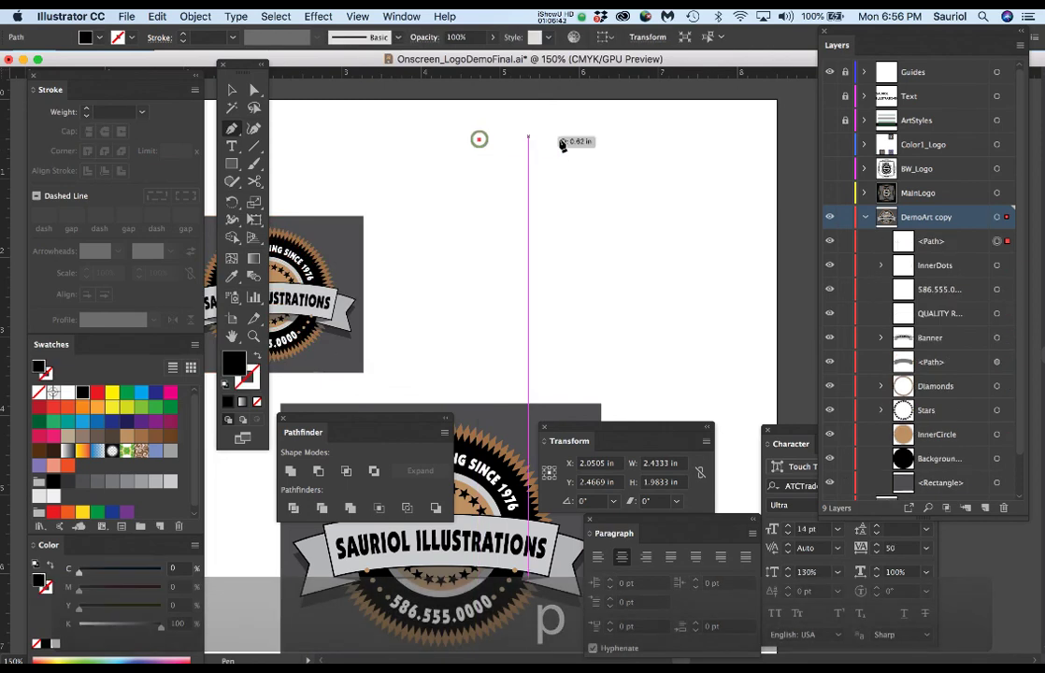
click(742, 138)
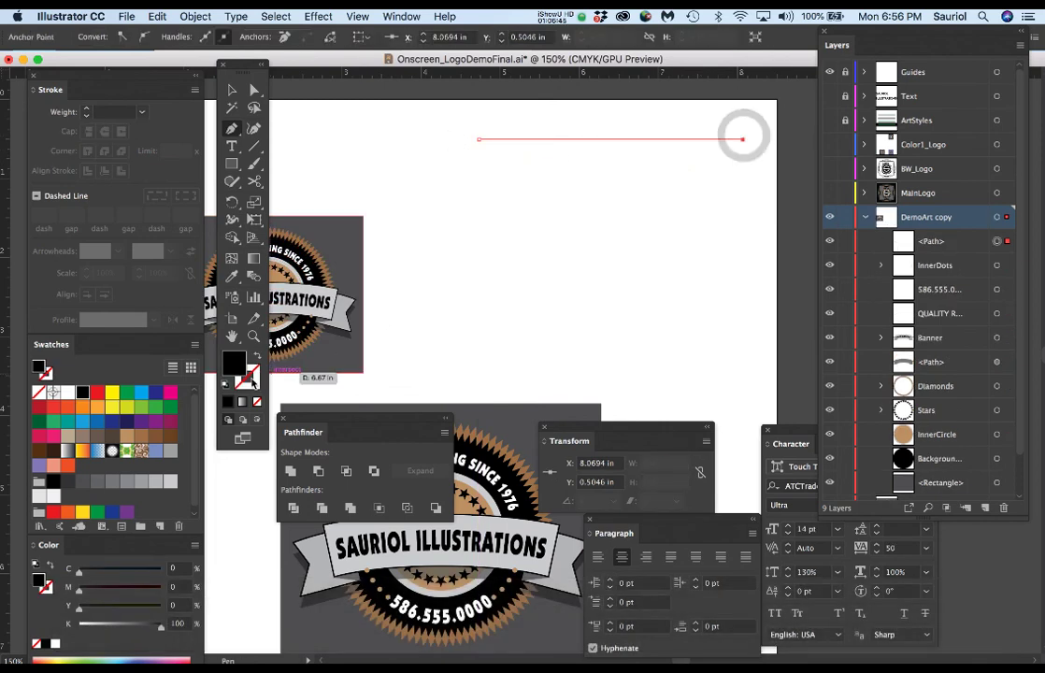
click(255, 356)
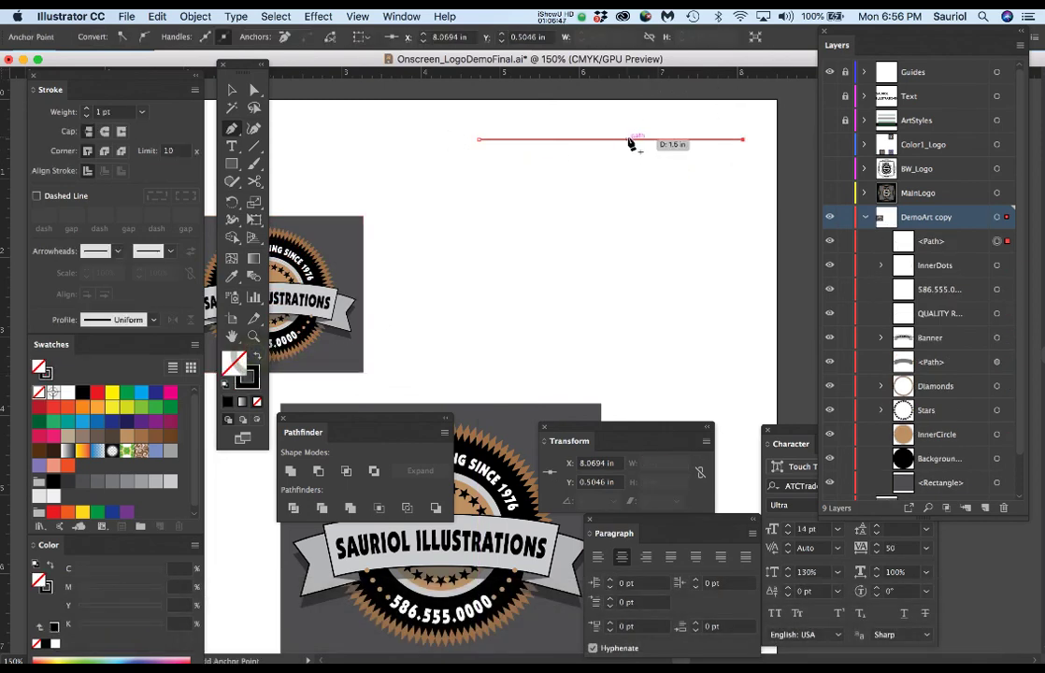
Place a copy of the horizontal line just below the original, at about Y 0.56 in.
scroll(629, 140, up, 1)
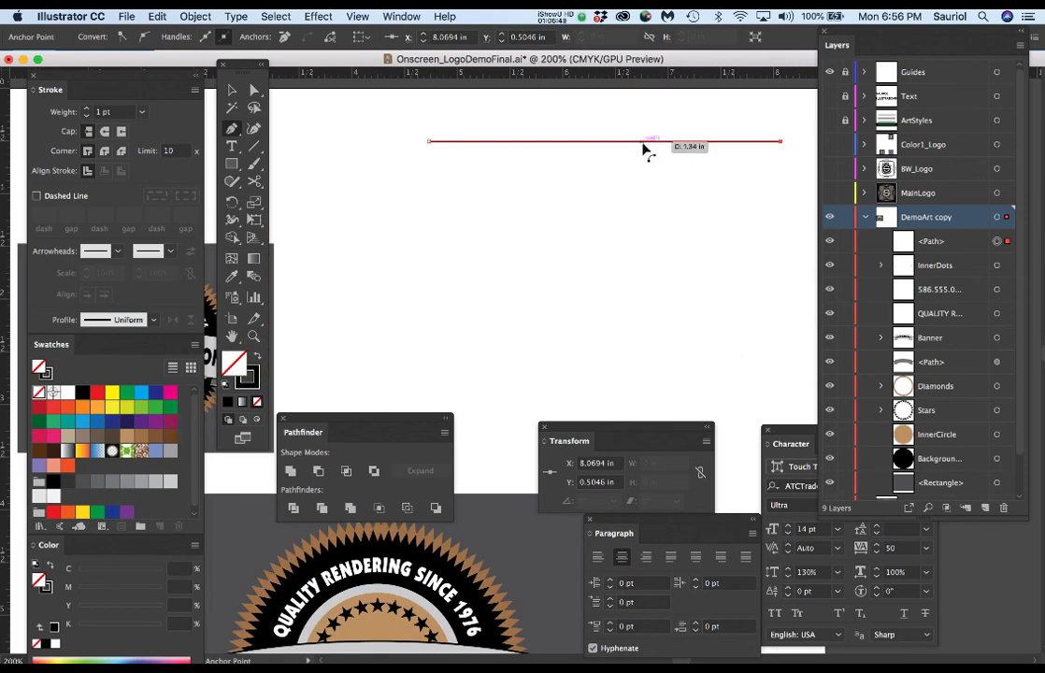
scroll(647, 148, up, 1)
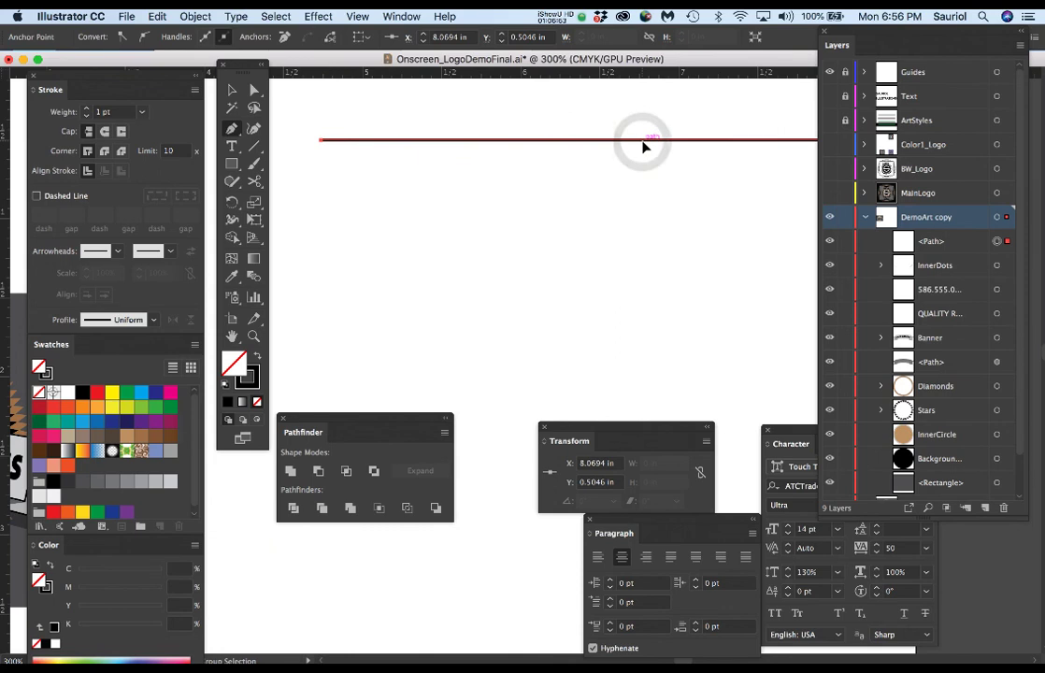
drag(643, 147, 645, 156)
scroll(641, 171, down, 2)
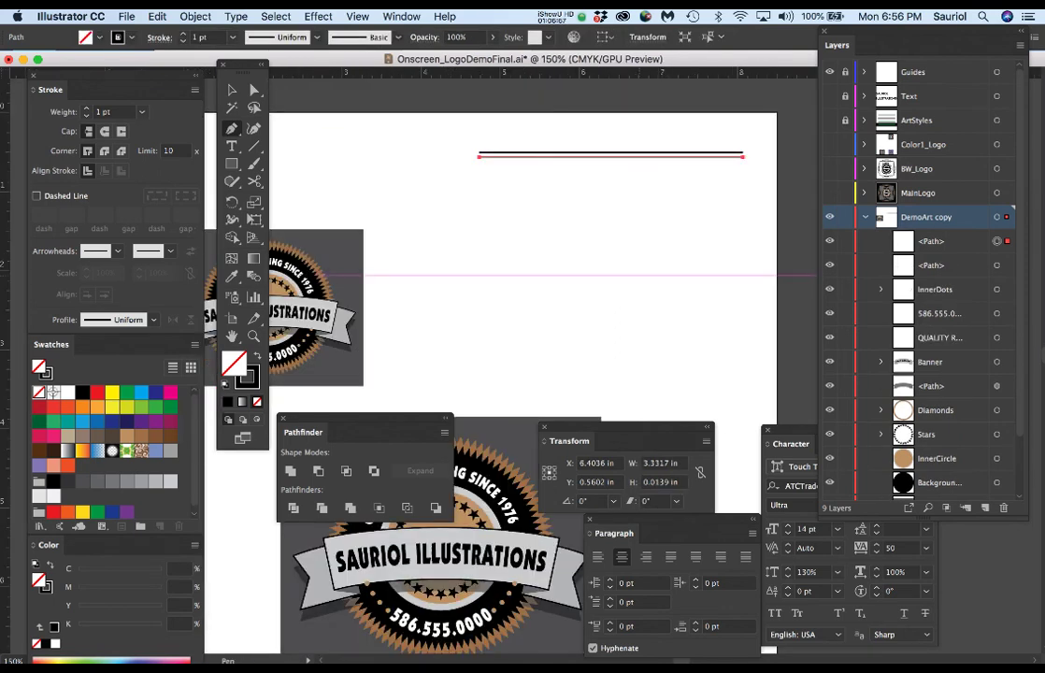
Repeat the line duplication downward until the evenly spaced lines form a stack about 3.07 in tall.
key(super+d)
key(super+d)
key(super+d)
key(super+d)
key(super+d)
key(super+d)
key(super+d)
key(super+d)
key(super+d)
key(super+d)
key(super+d)
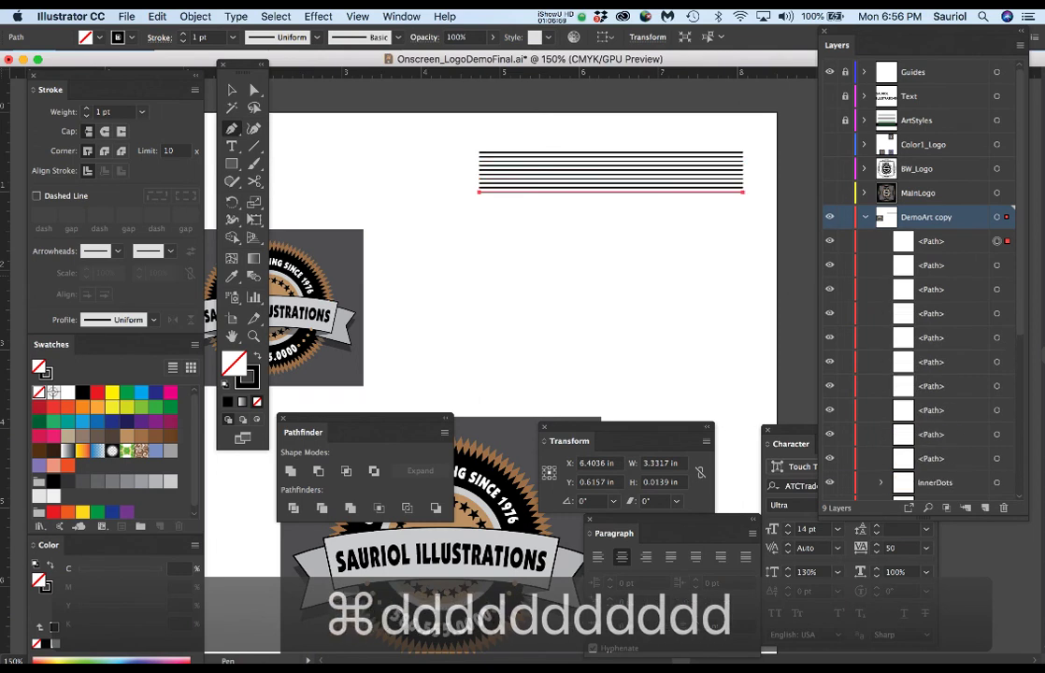
key(super+d)
key(super+d)
key(super+d)
key(super+d)
key(super+d)
key(super+d)
key(super+d)
key(super+d)
key(super+d)
key(super+d)
key(super+d)
key(super+d)
key(super+d)
key(super+d)
key(super+d)
key(super+d)
key(super+d)
key(super+d)
key(super+d)
key(super+d)
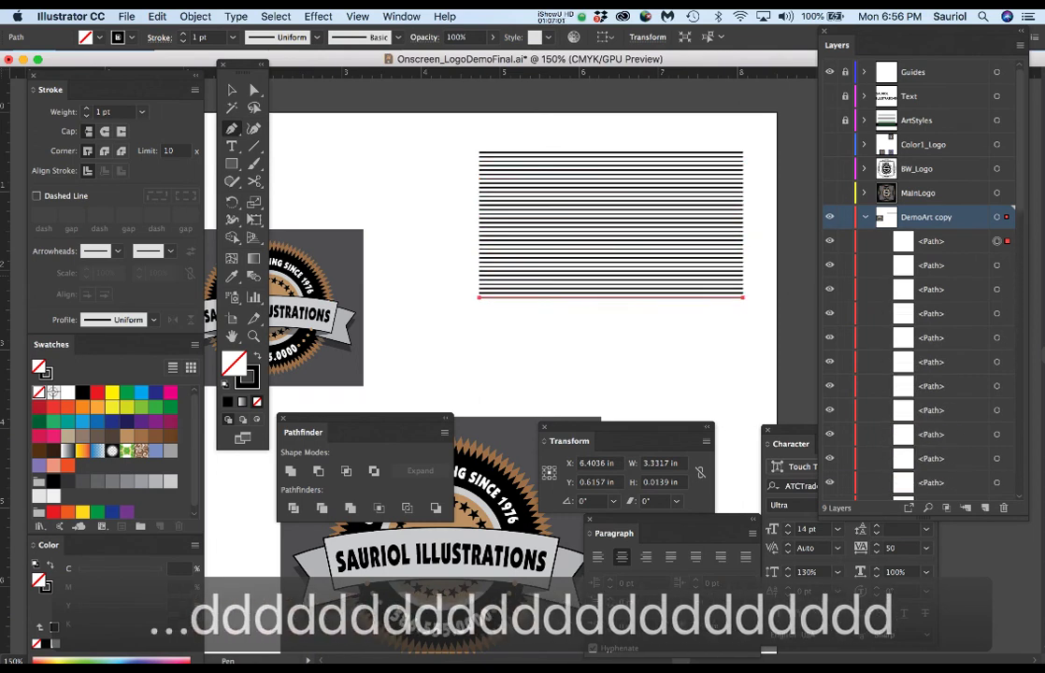
key(super+d)
key(super+d)
key(super+d)
key(super+d)
key(super+d)
key(super+d)
key(super+d)
key(super+d)
key(super+d)
key(super+d)
key(super+d)
key(super+d)
key(super+d)
key(super+d)
key(super+d)
key(super+d)
key(super+d)
key(super+d)
key(super+d)
key(super+d)
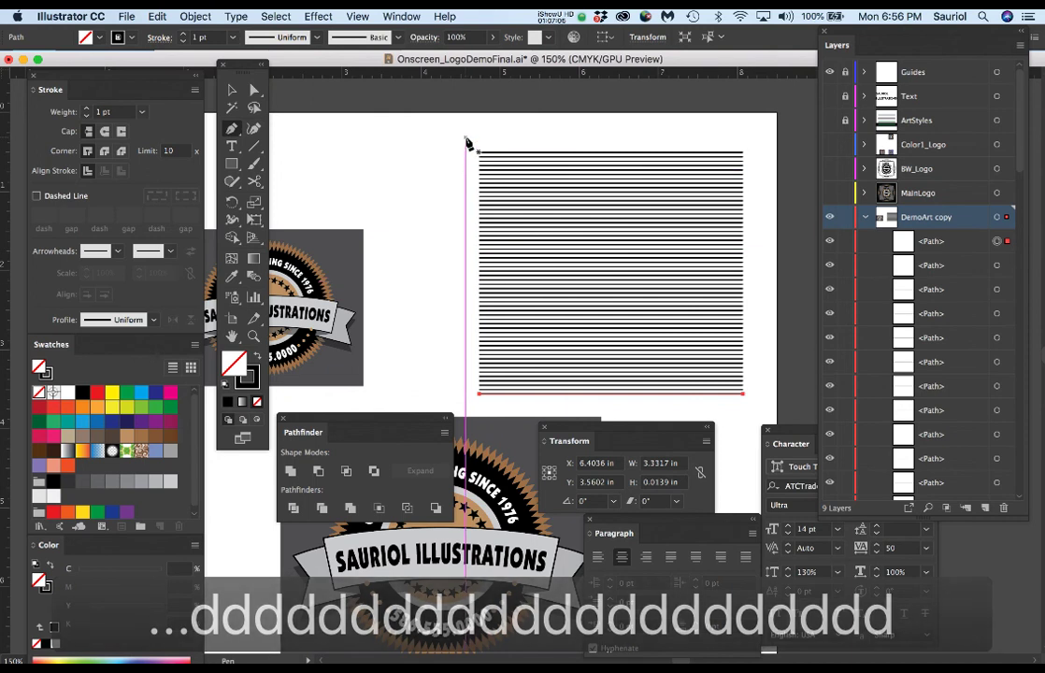
Select all the stacked horizontal lines and group them.
drag(471, 140, 761, 413)
key(super+g)
key(p)
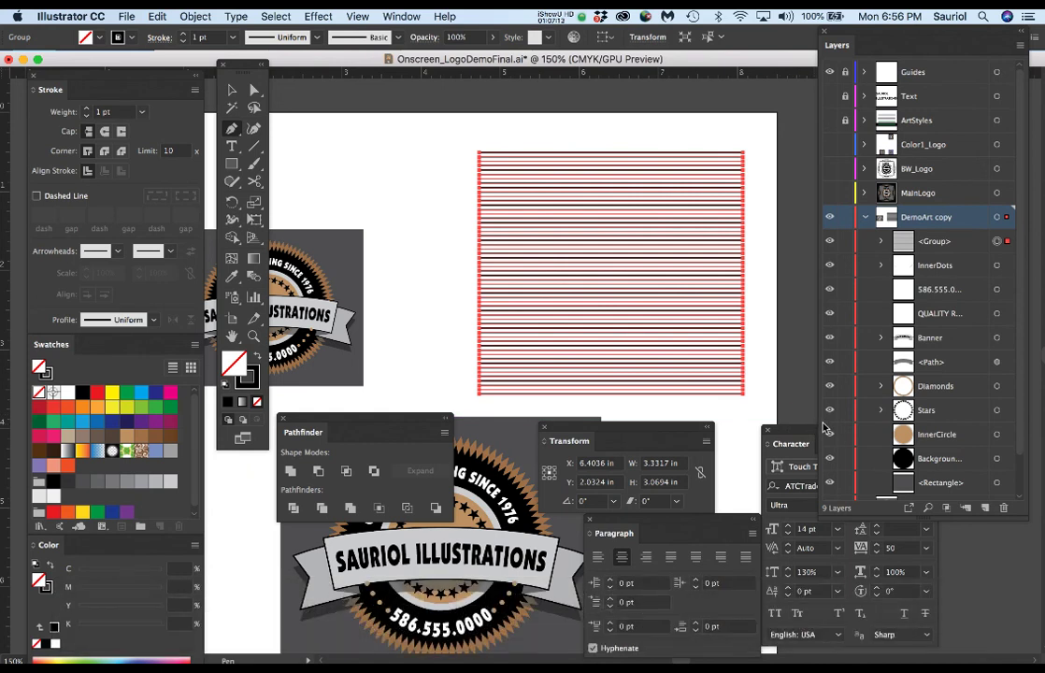
Draw a circle about 2.76 in across over the middle of the line group and make it the group's clipping mask.
key(l)
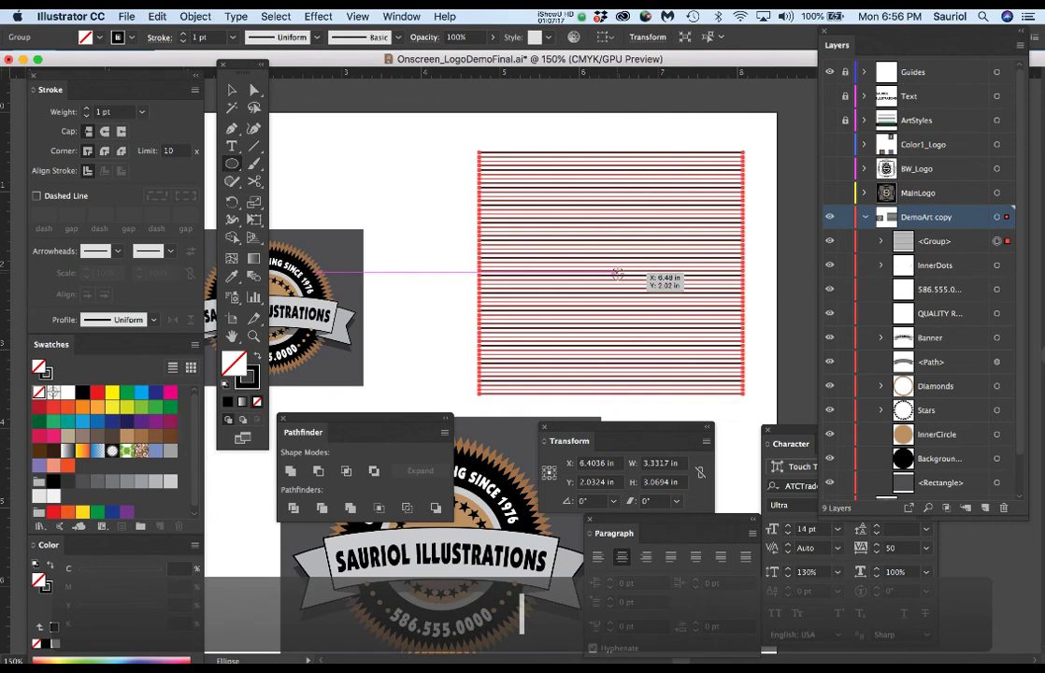
drag(617, 273, 727, 381)
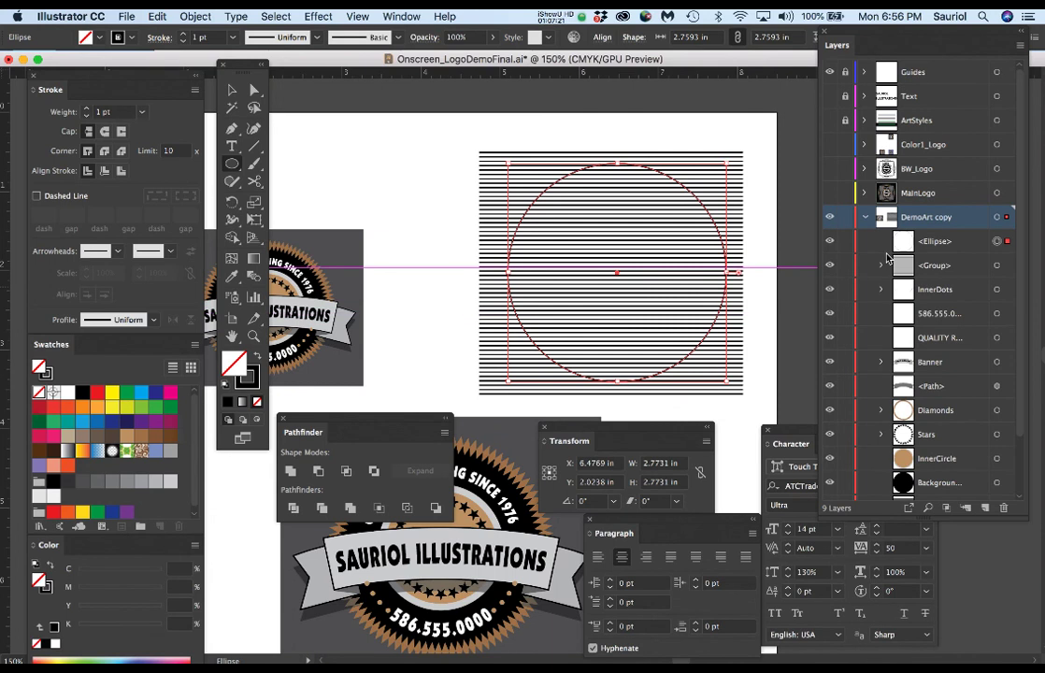
shift+click(997, 265)
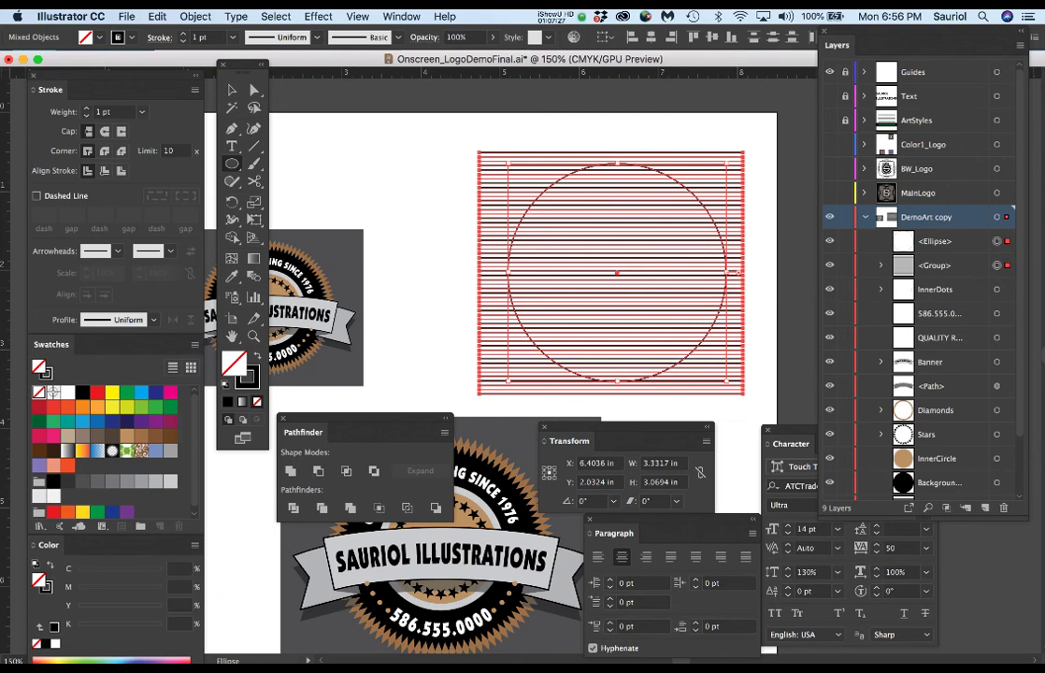
key(super+7)
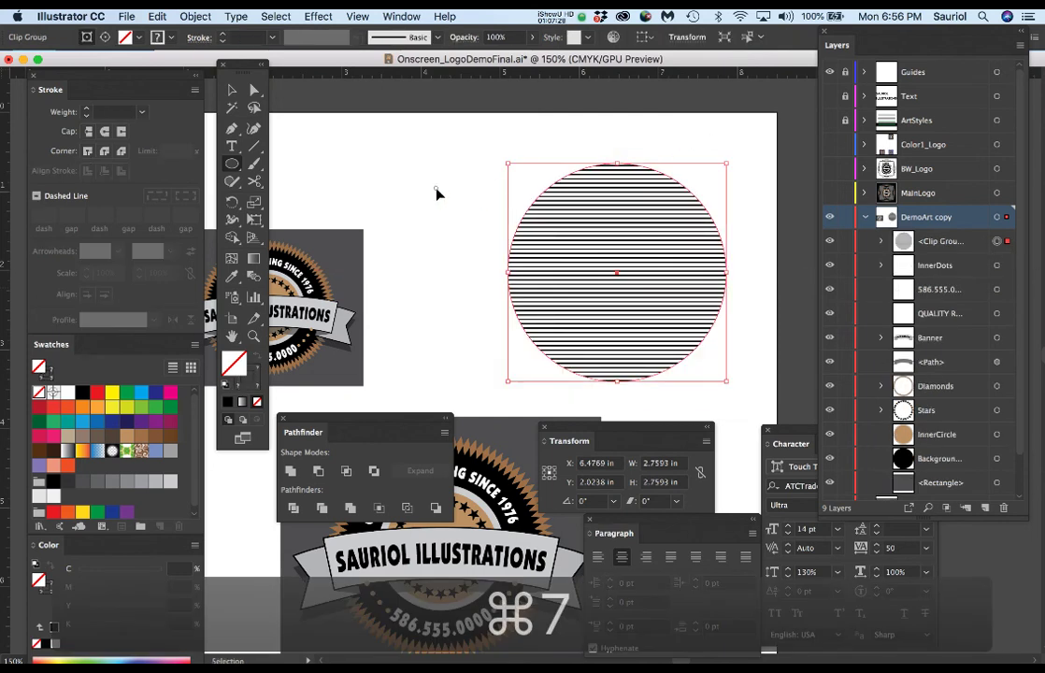
click(432, 194)
key(l)
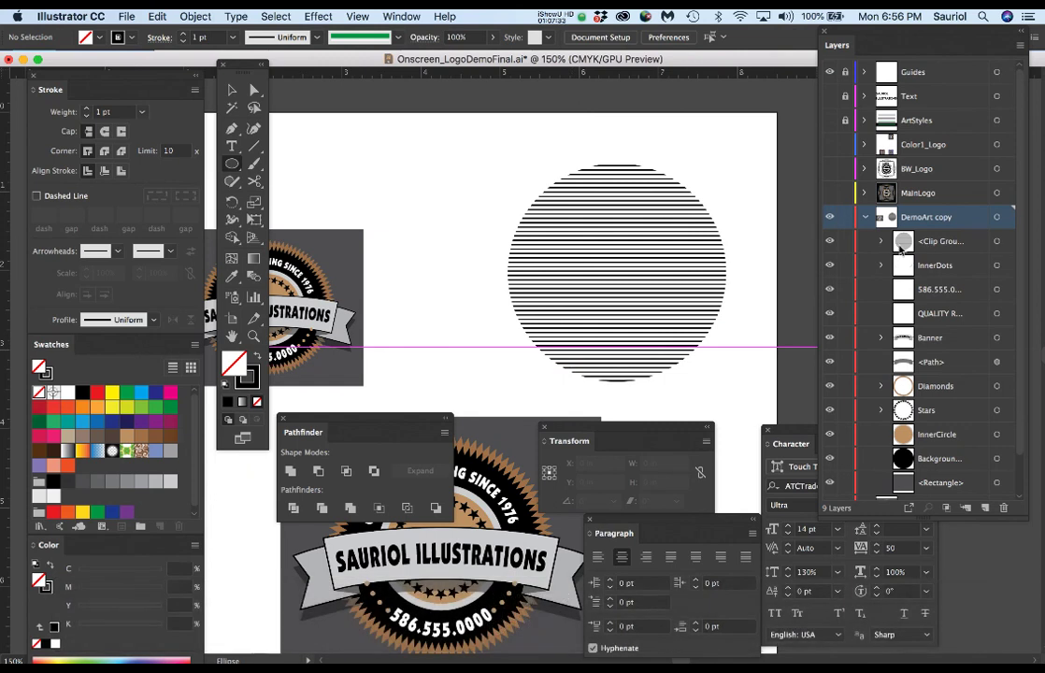
Give the clip group's ellipse an 8 pt stroke in the C=40 M=45 Y=50 K=5 swatch.
click(881, 242)
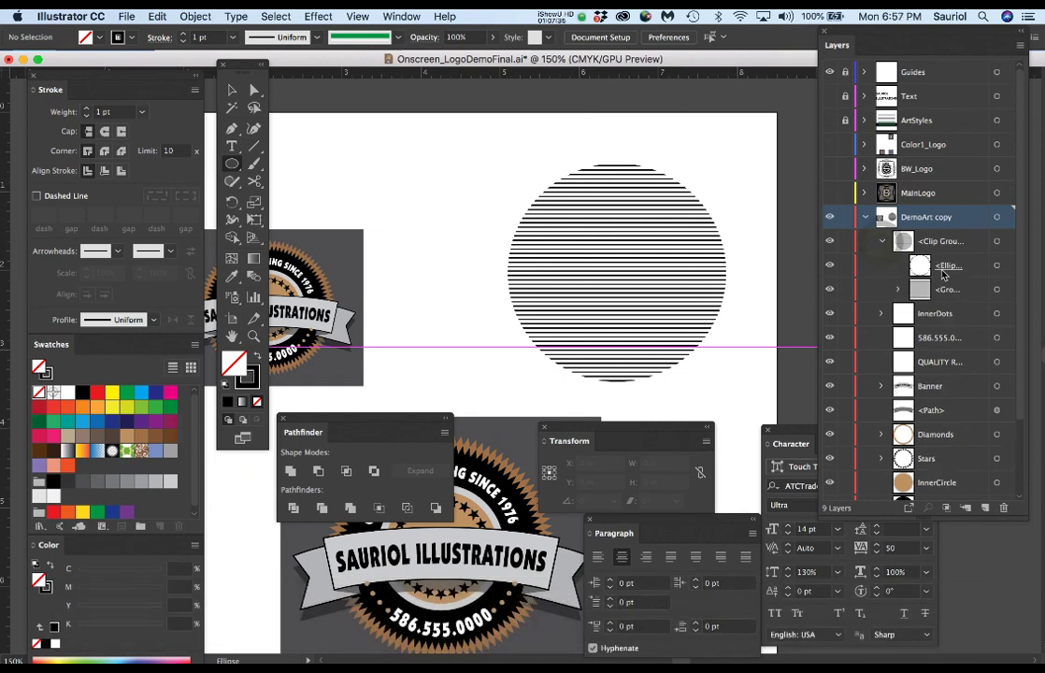
click(997, 267)
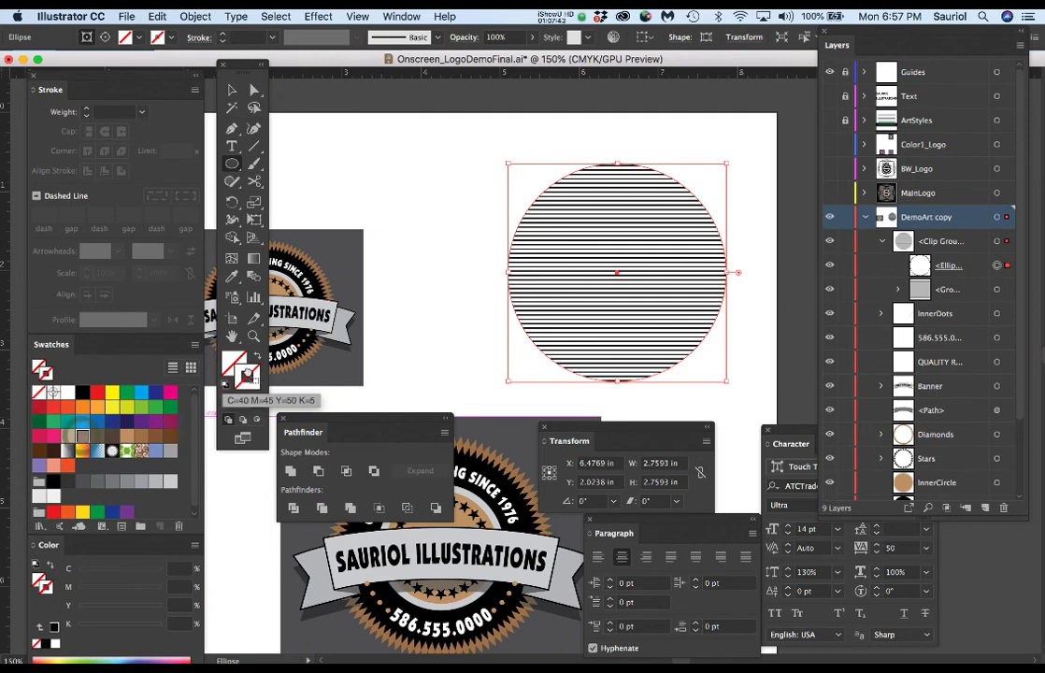
click(83, 436)
click(223, 34)
click(222, 34)
click(222, 34)
click(223, 34)
click(222, 34)
click(222, 33)
click(222, 34)
click(388, 141)
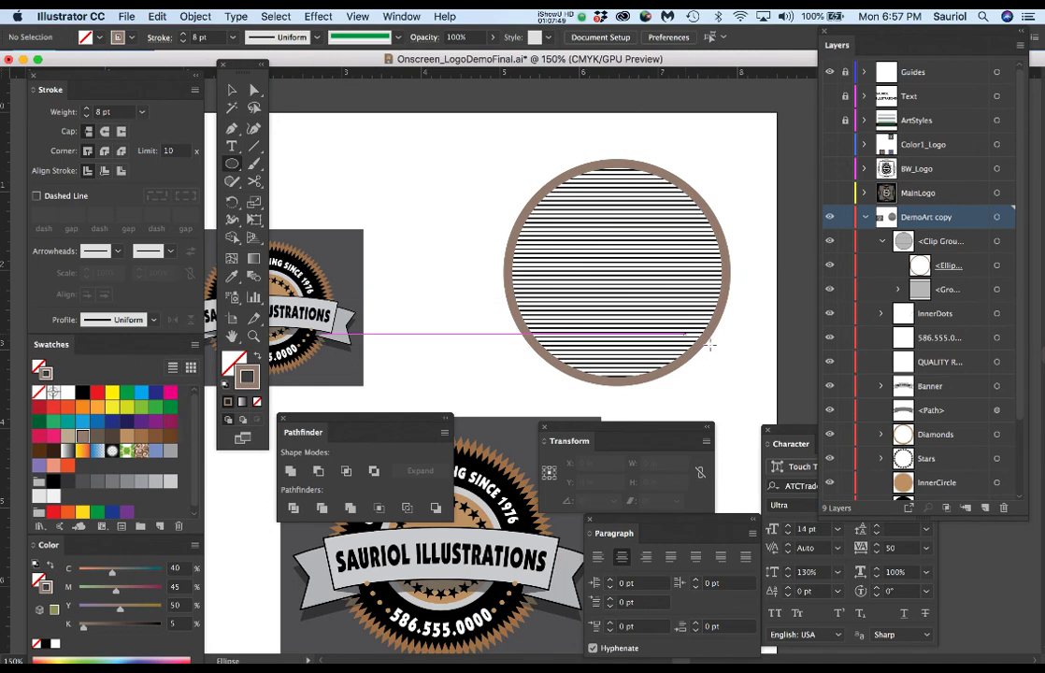
Save the document and move the Pathfinder and Transform panels down off the main badge.
scroll(716, 352, down, 1)
drag(739, 358, 742, 285)
key(super+s)
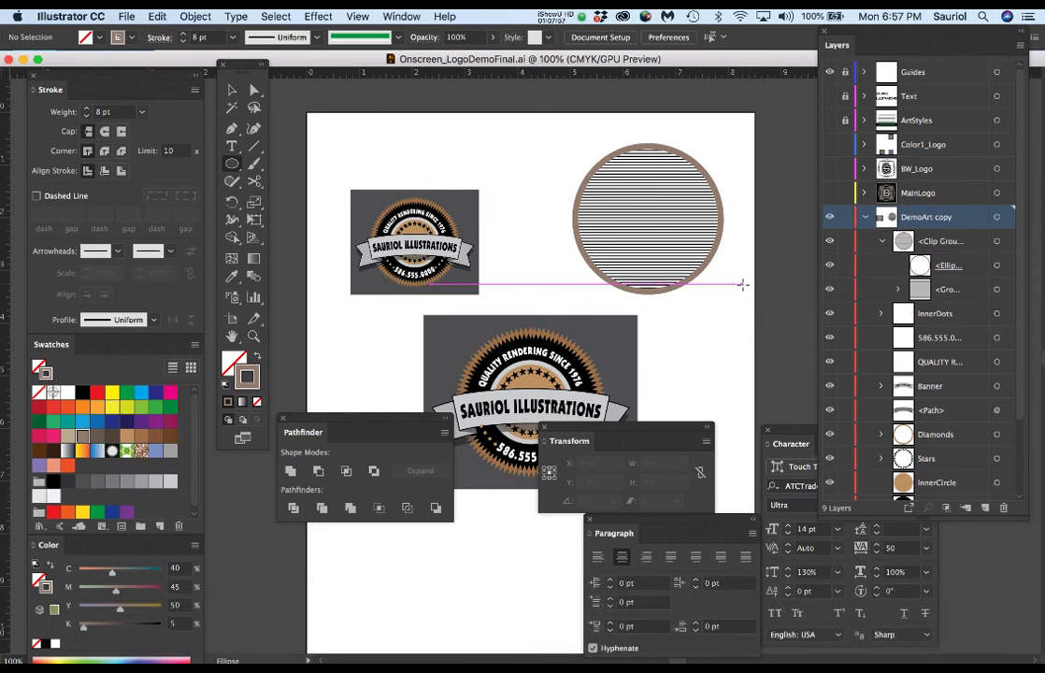
drag(413, 427, 357, 532)
drag(564, 440, 432, 574)
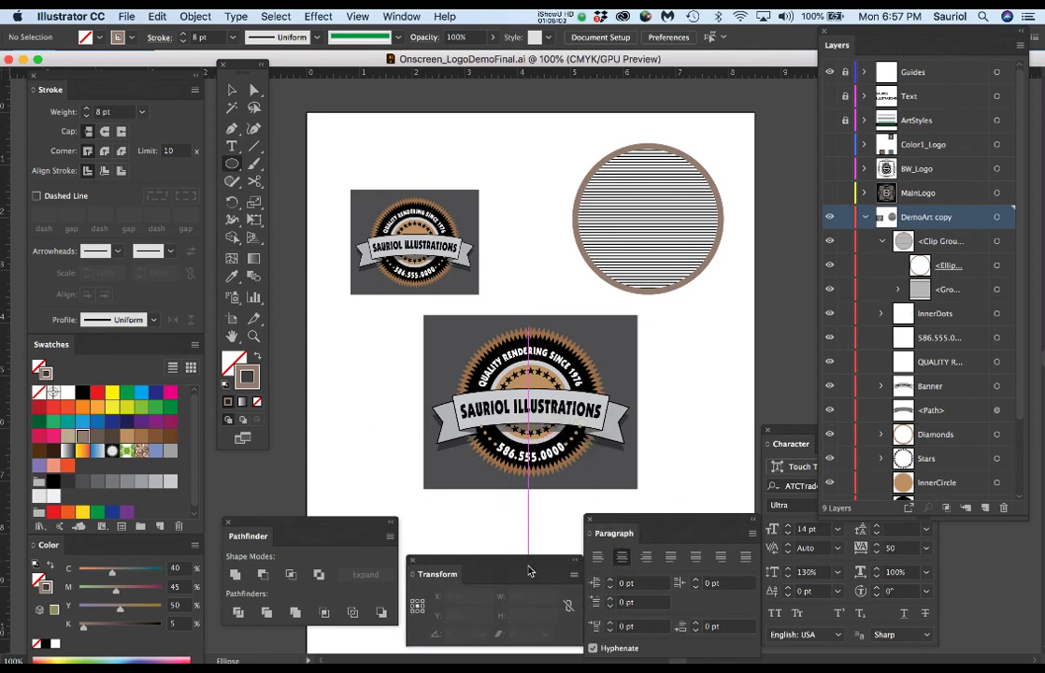